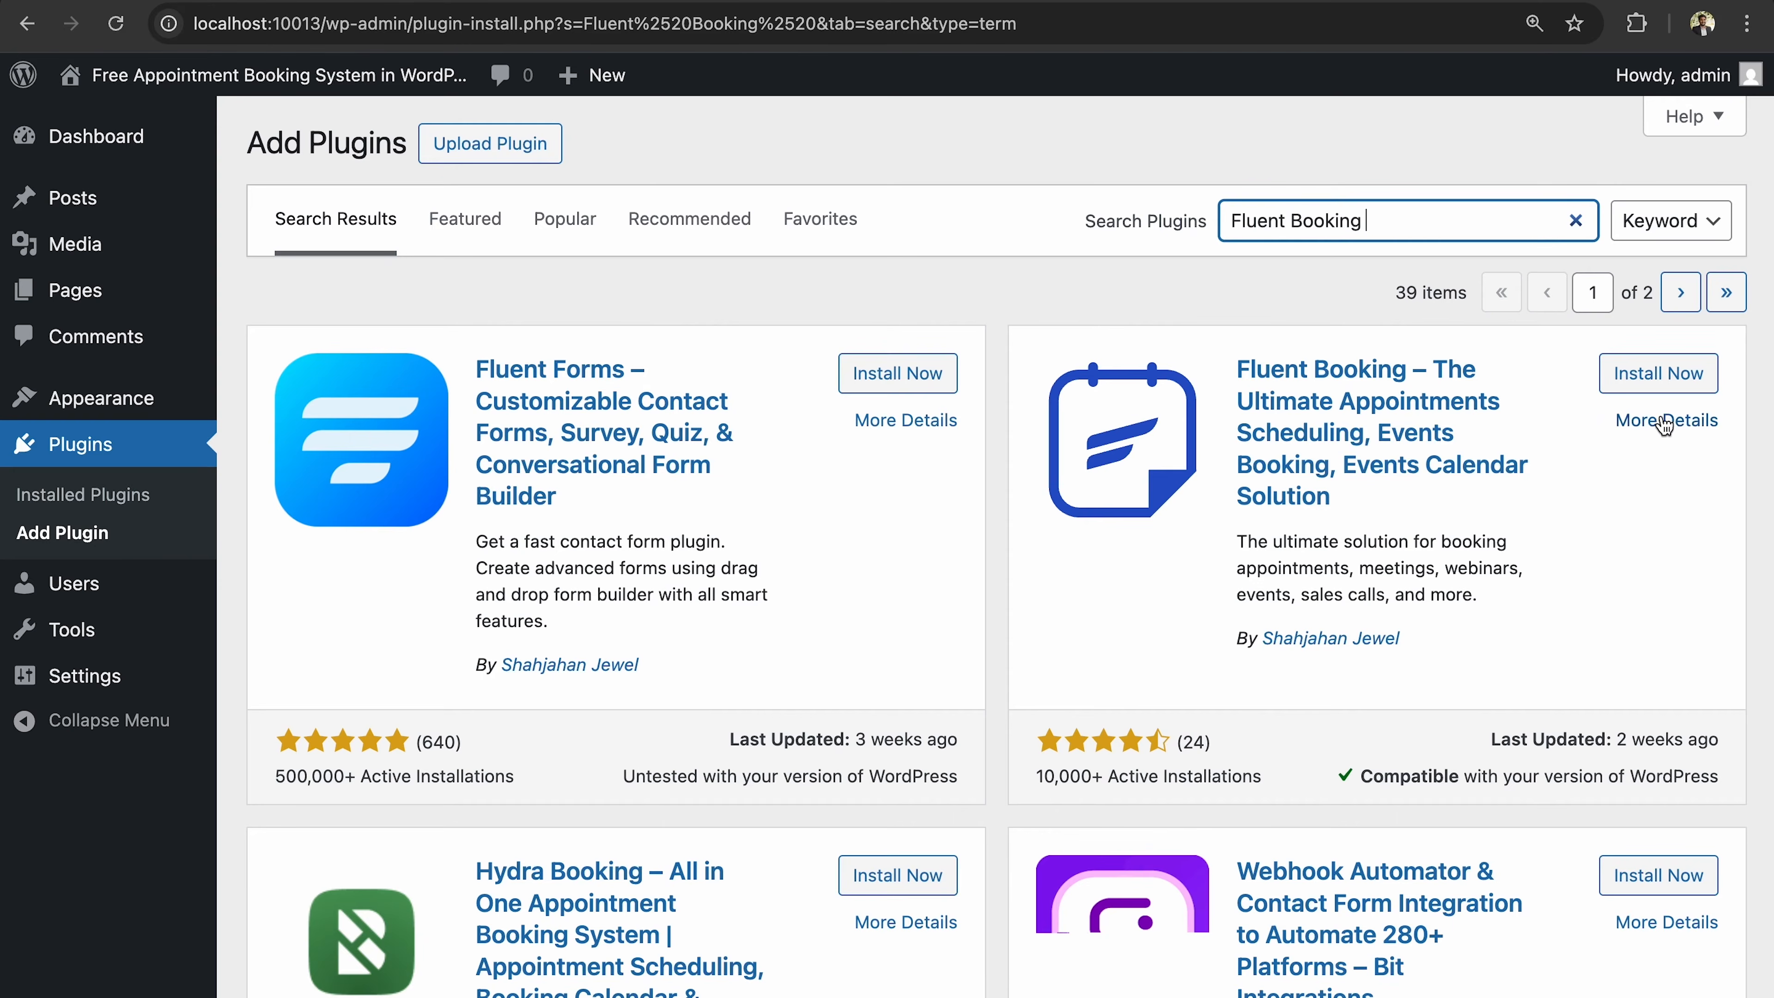
# Install Fluent Booking from its search result card, activate it, and open its dashboard.
pyautogui.click(1627, 390)
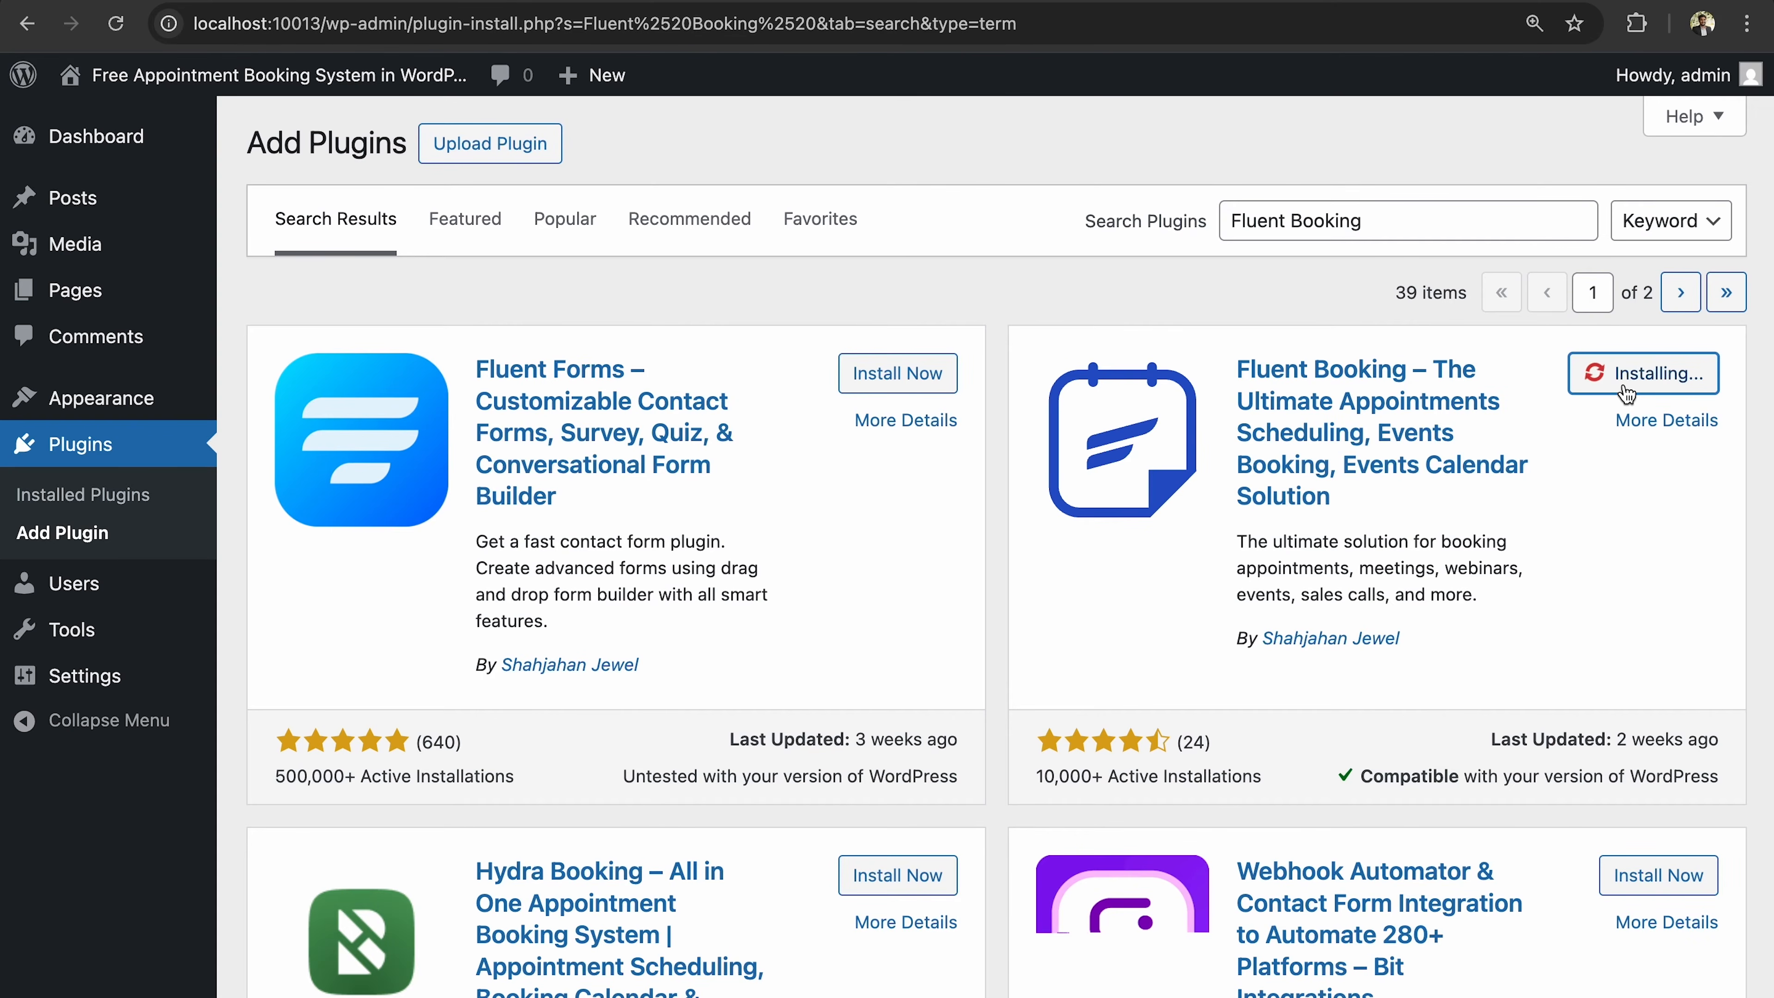
pyautogui.scroll(-2, 929, 446)
pyautogui.scroll(-5, 929, 444)
pyautogui.scroll(5, 932, 448)
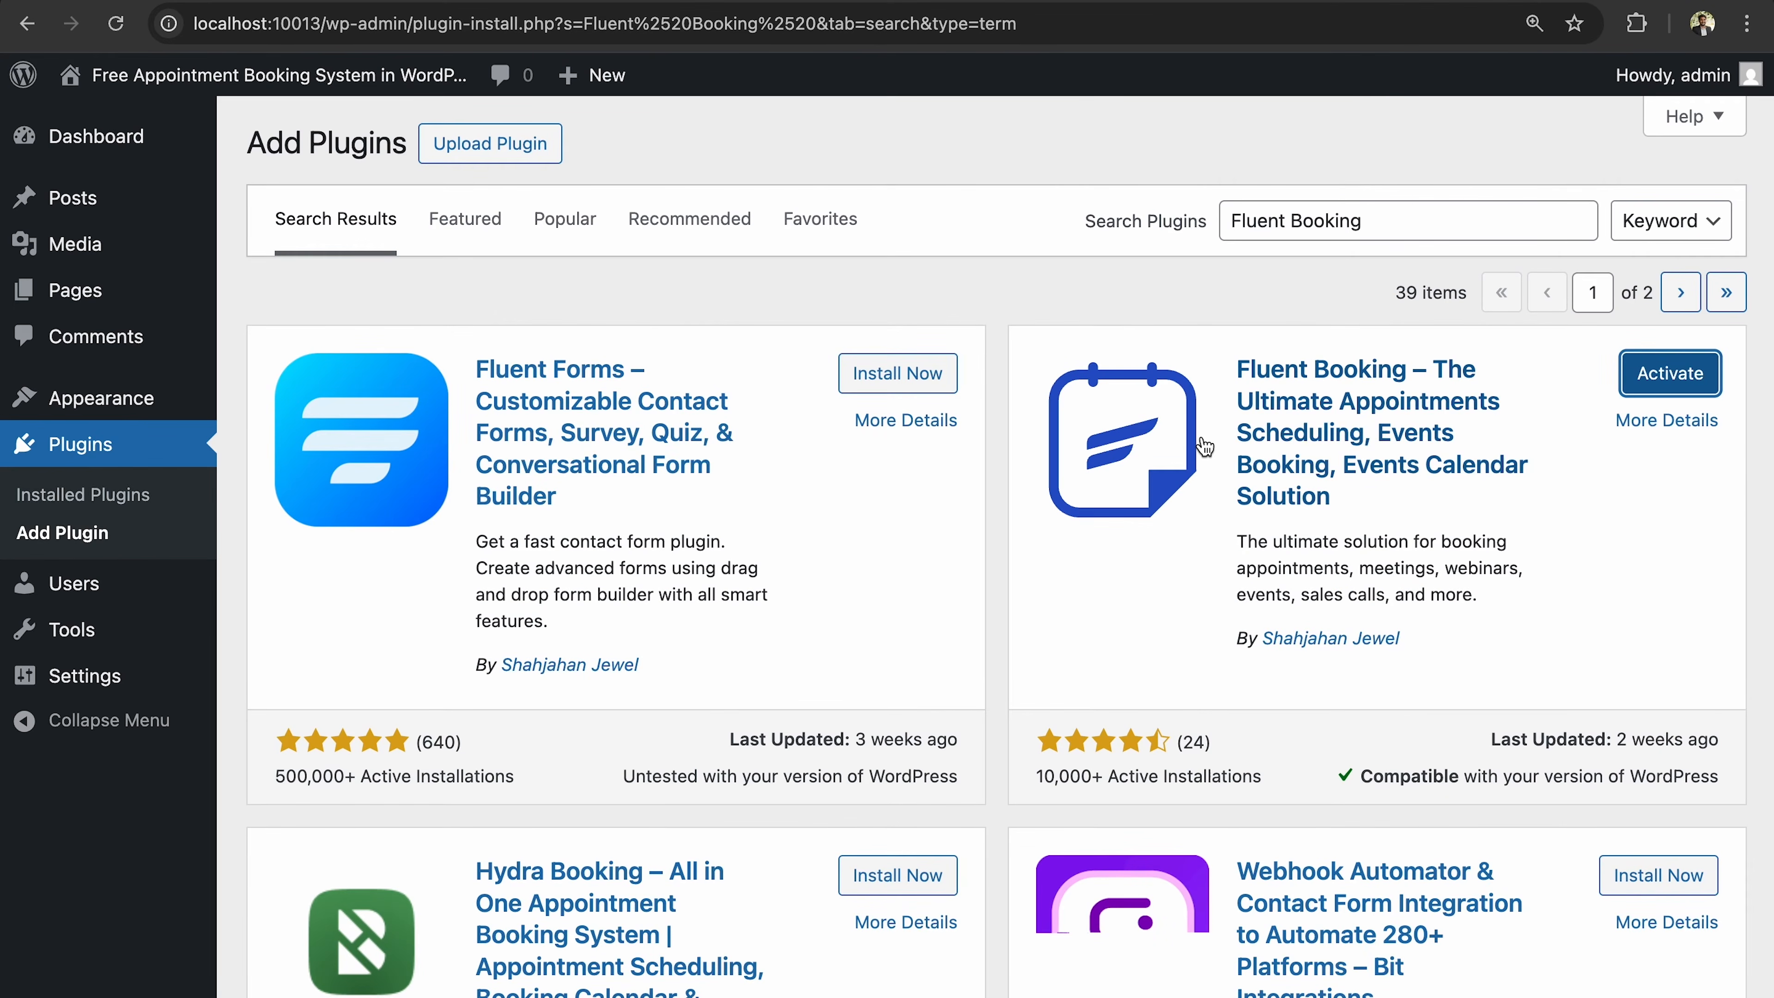
pyautogui.click(1673, 383)
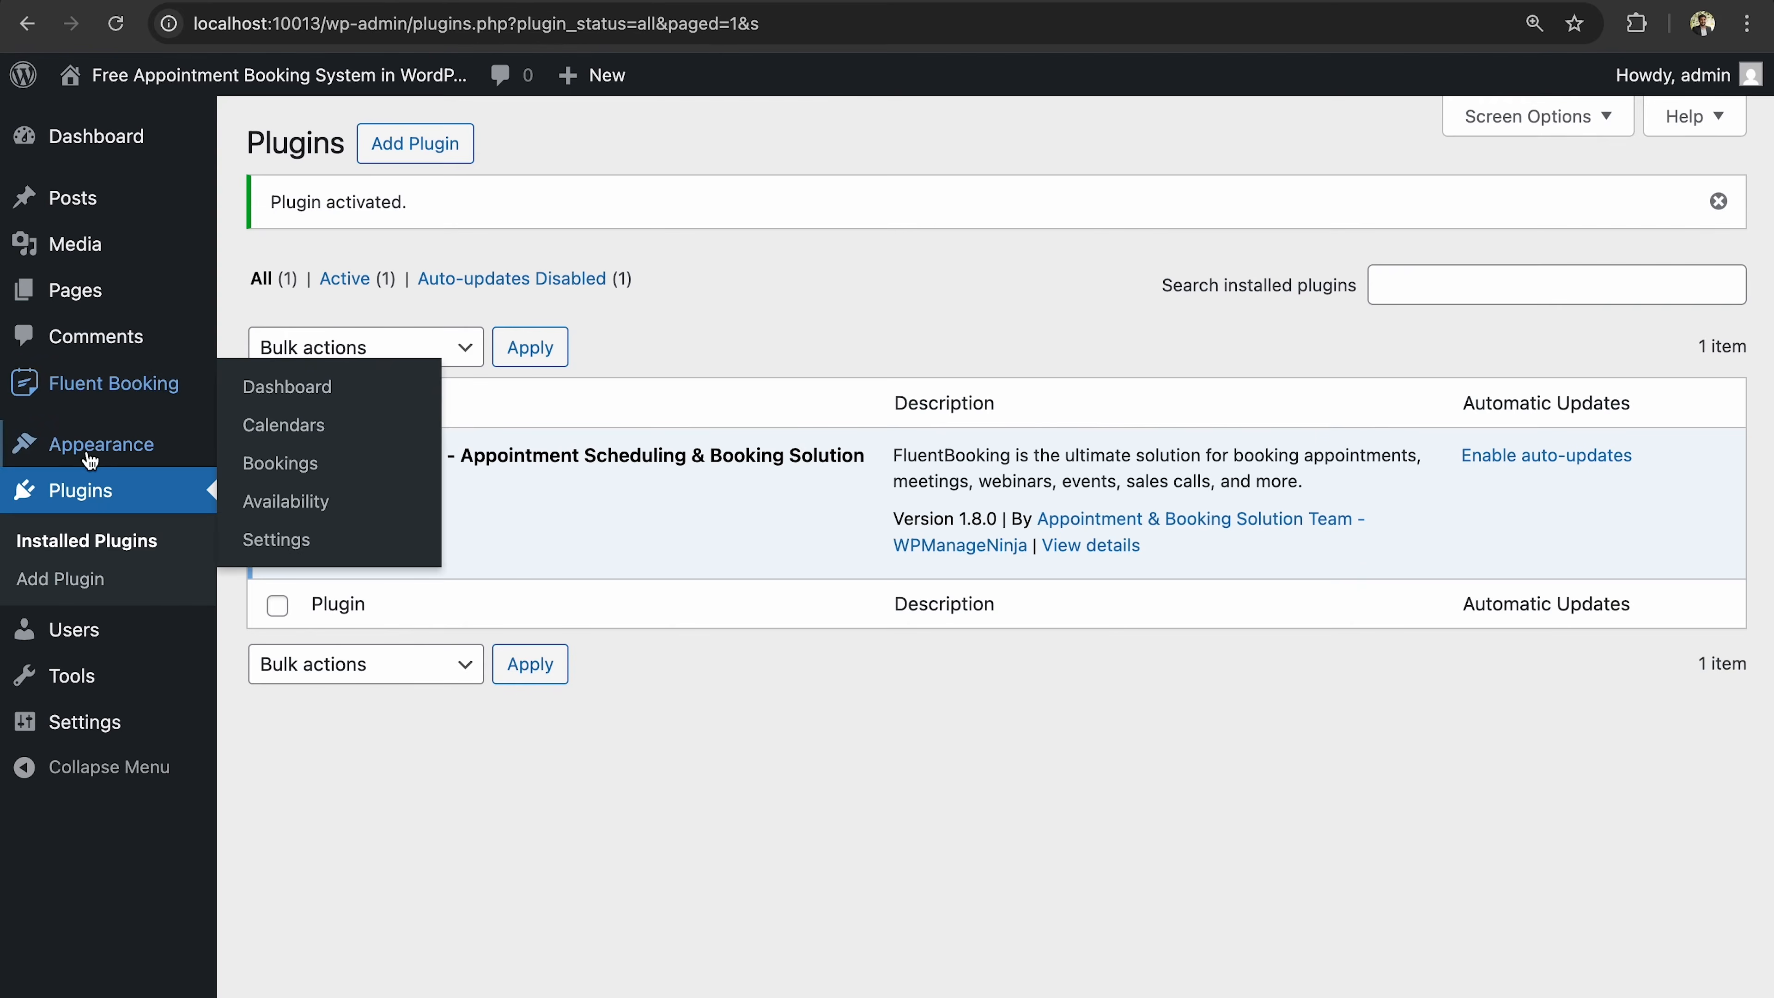
pyautogui.click(88, 390)
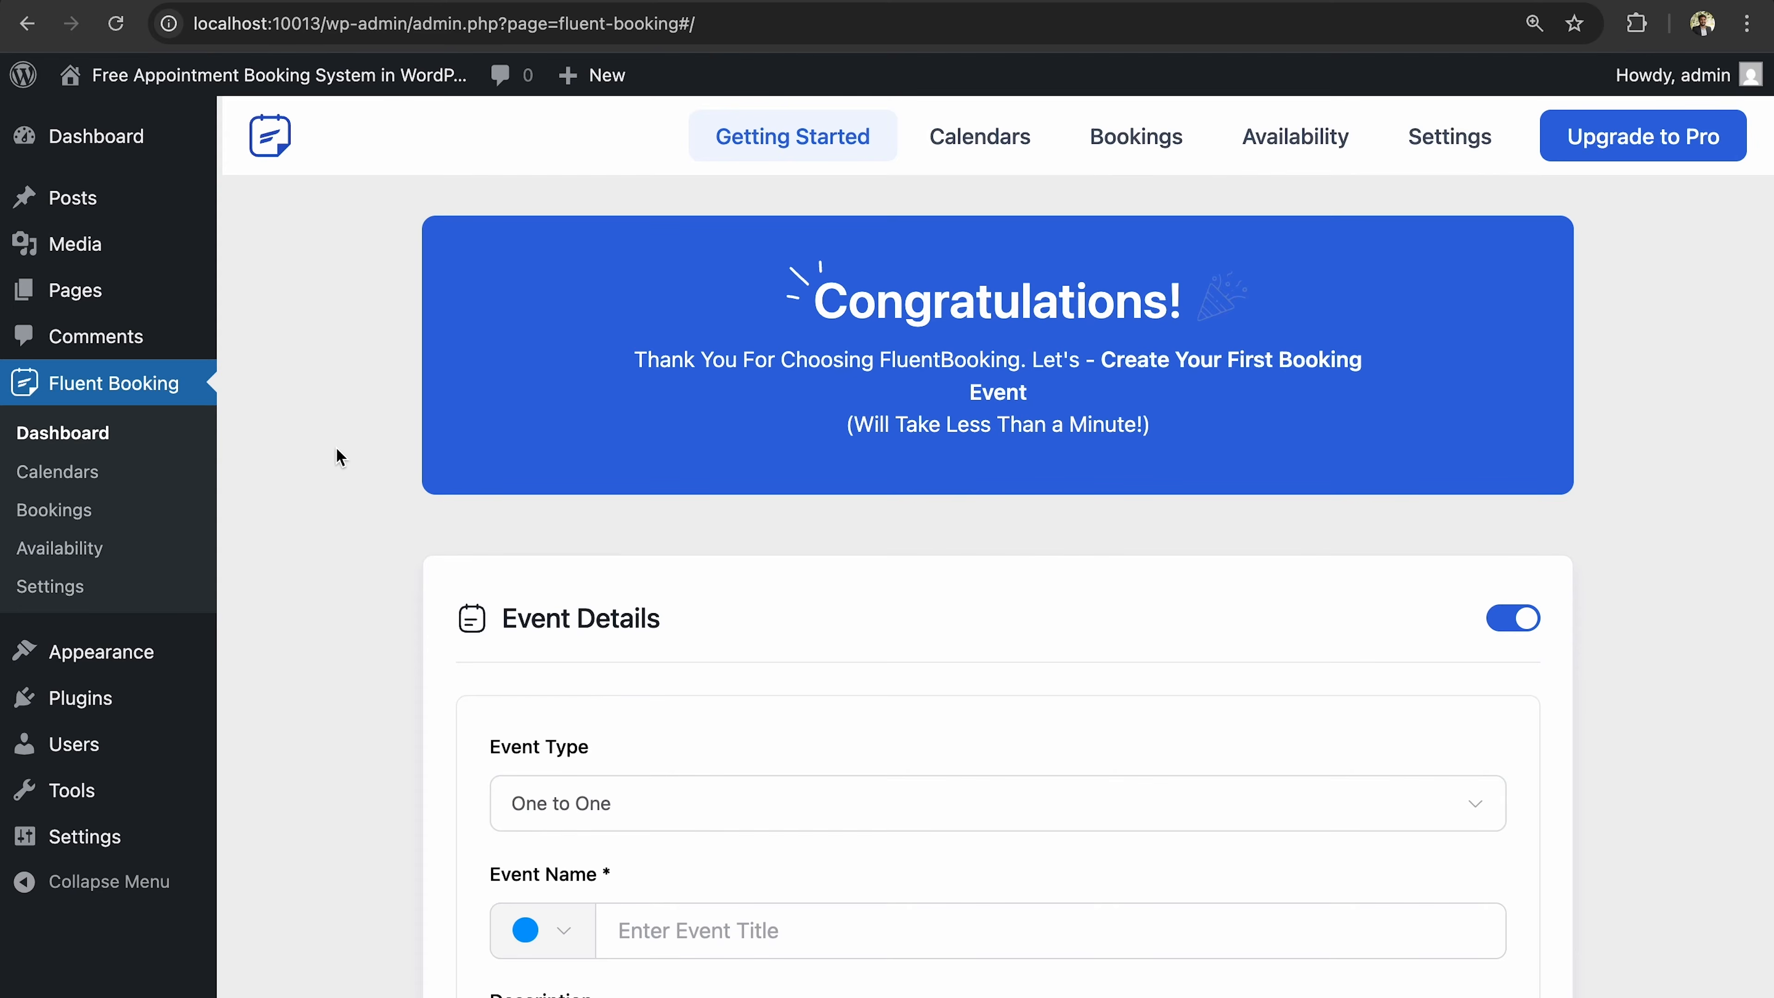
# Review the new event's Event Details form and expand the Event Type dropdown.
pyautogui.scroll(-5, 386, 632)
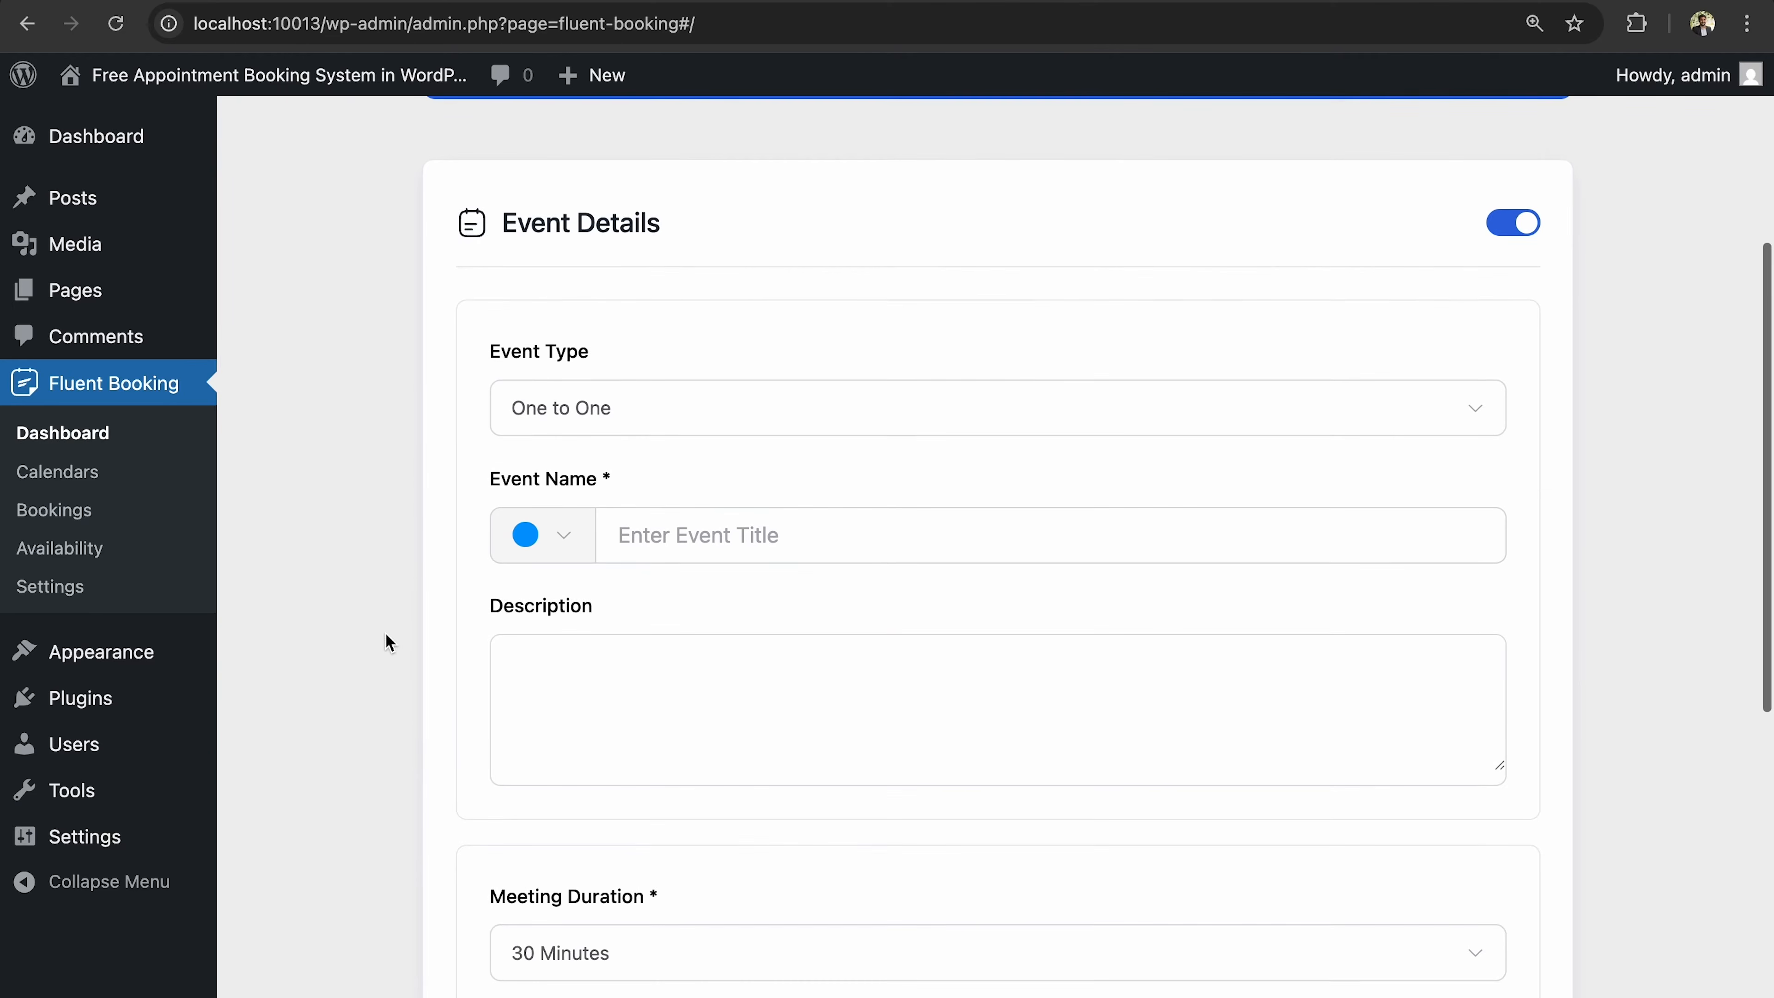
pyautogui.scroll(-1, 386, 633)
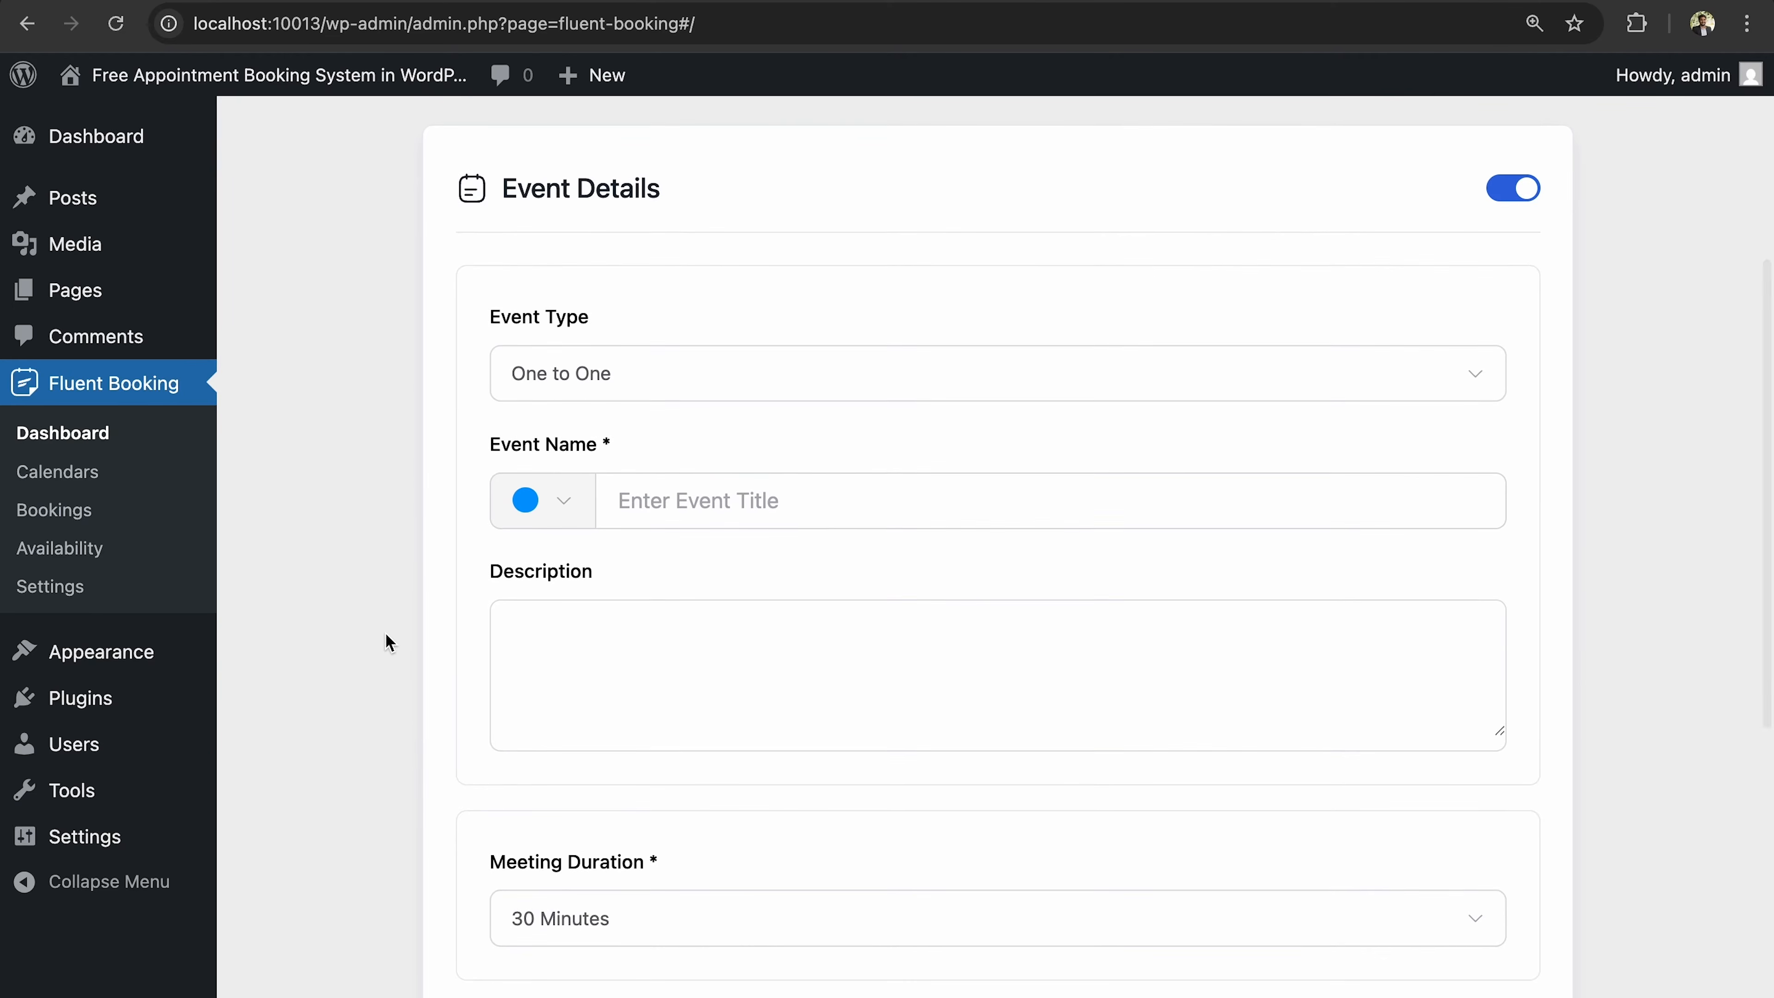
pyautogui.scroll(-2, 386, 634)
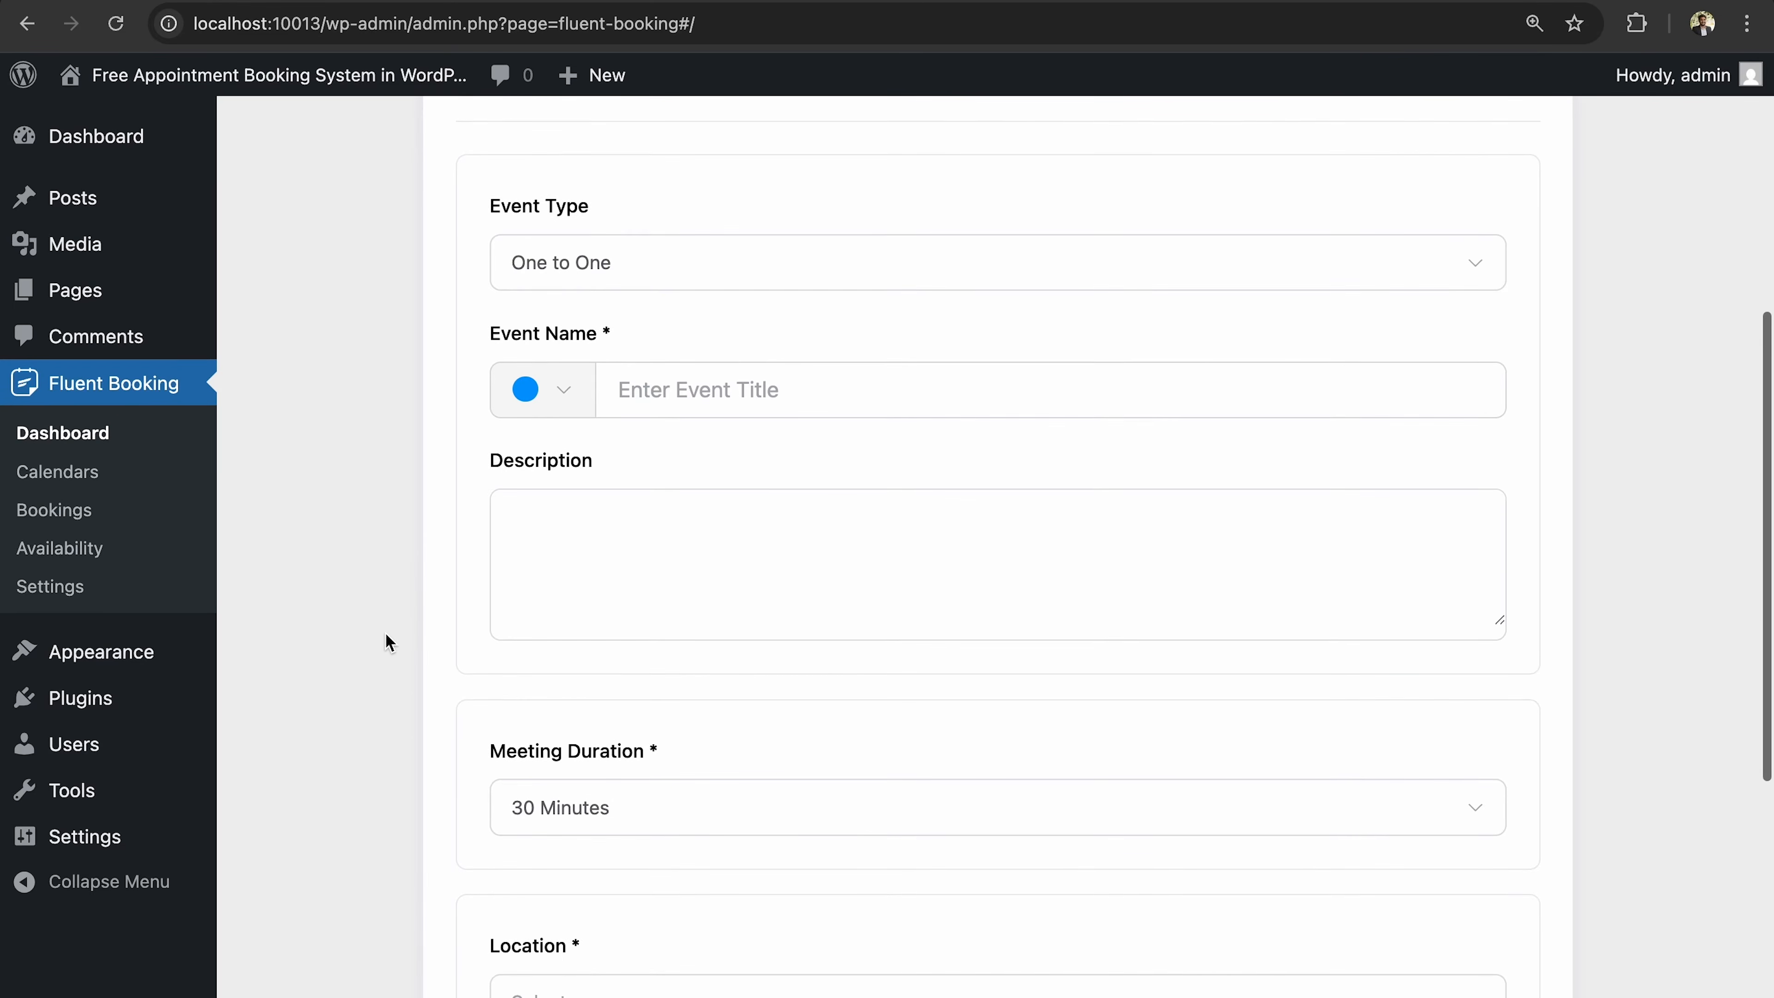
pyautogui.scroll(-1, 386, 633)
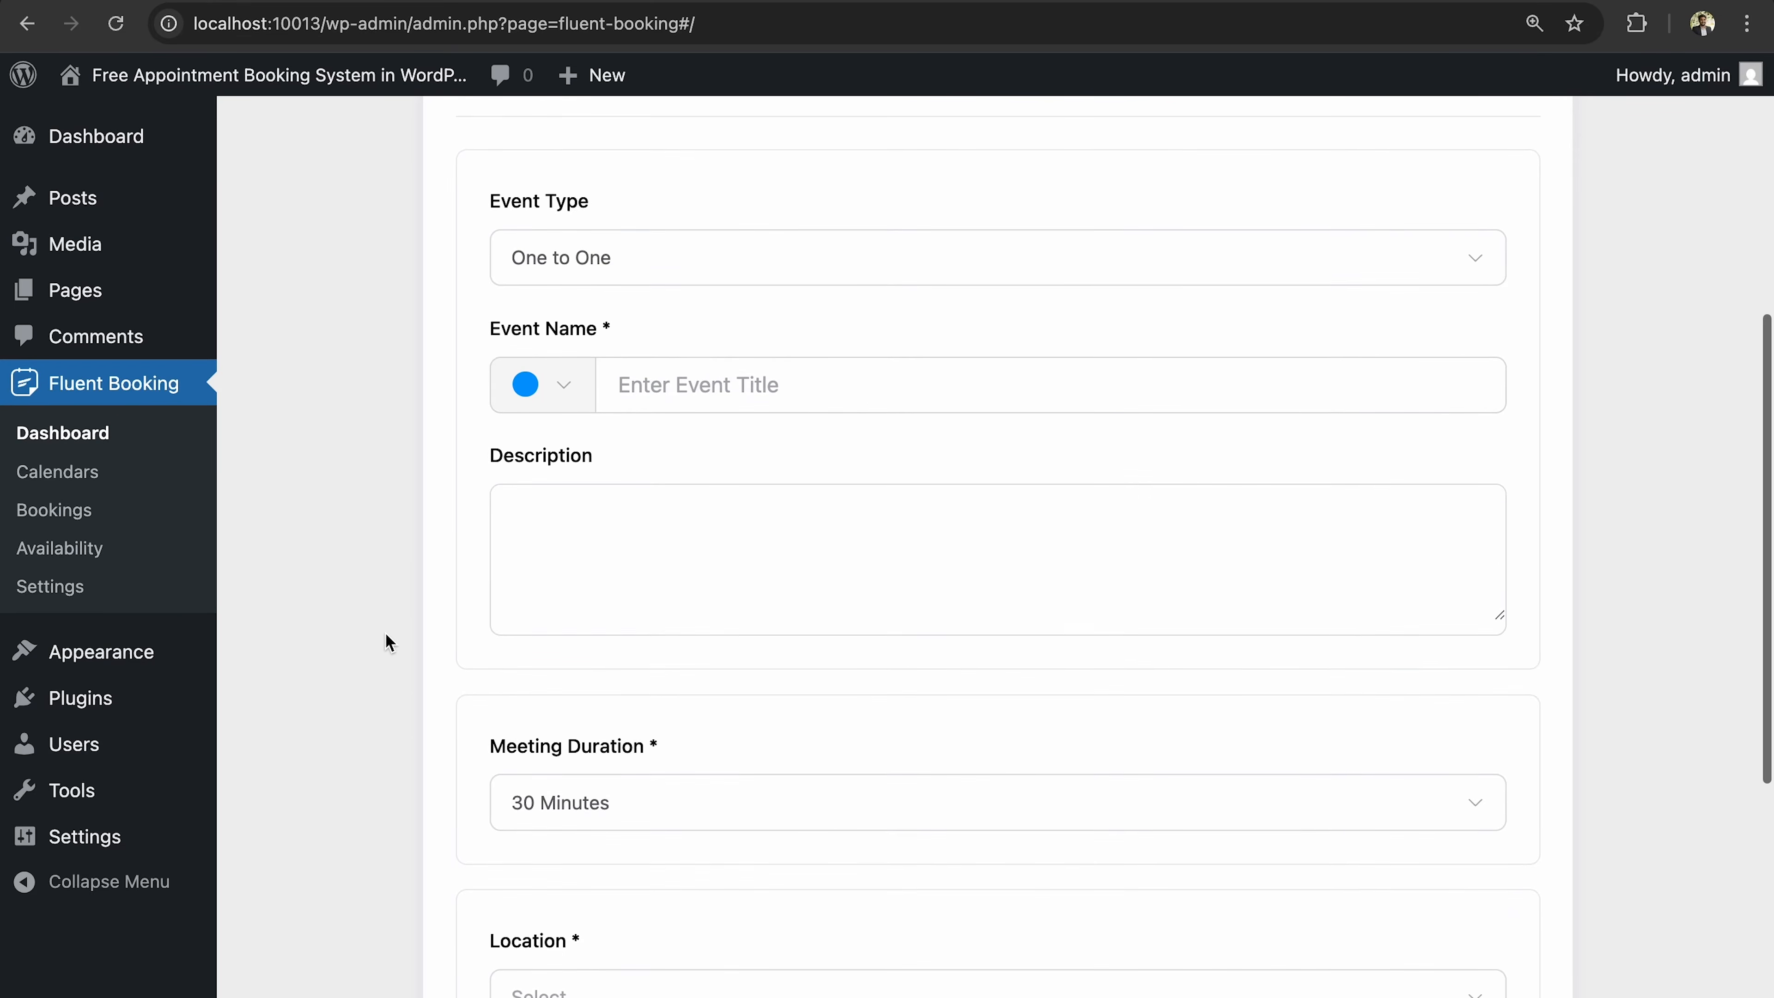
pyautogui.scroll(-3, 386, 632)
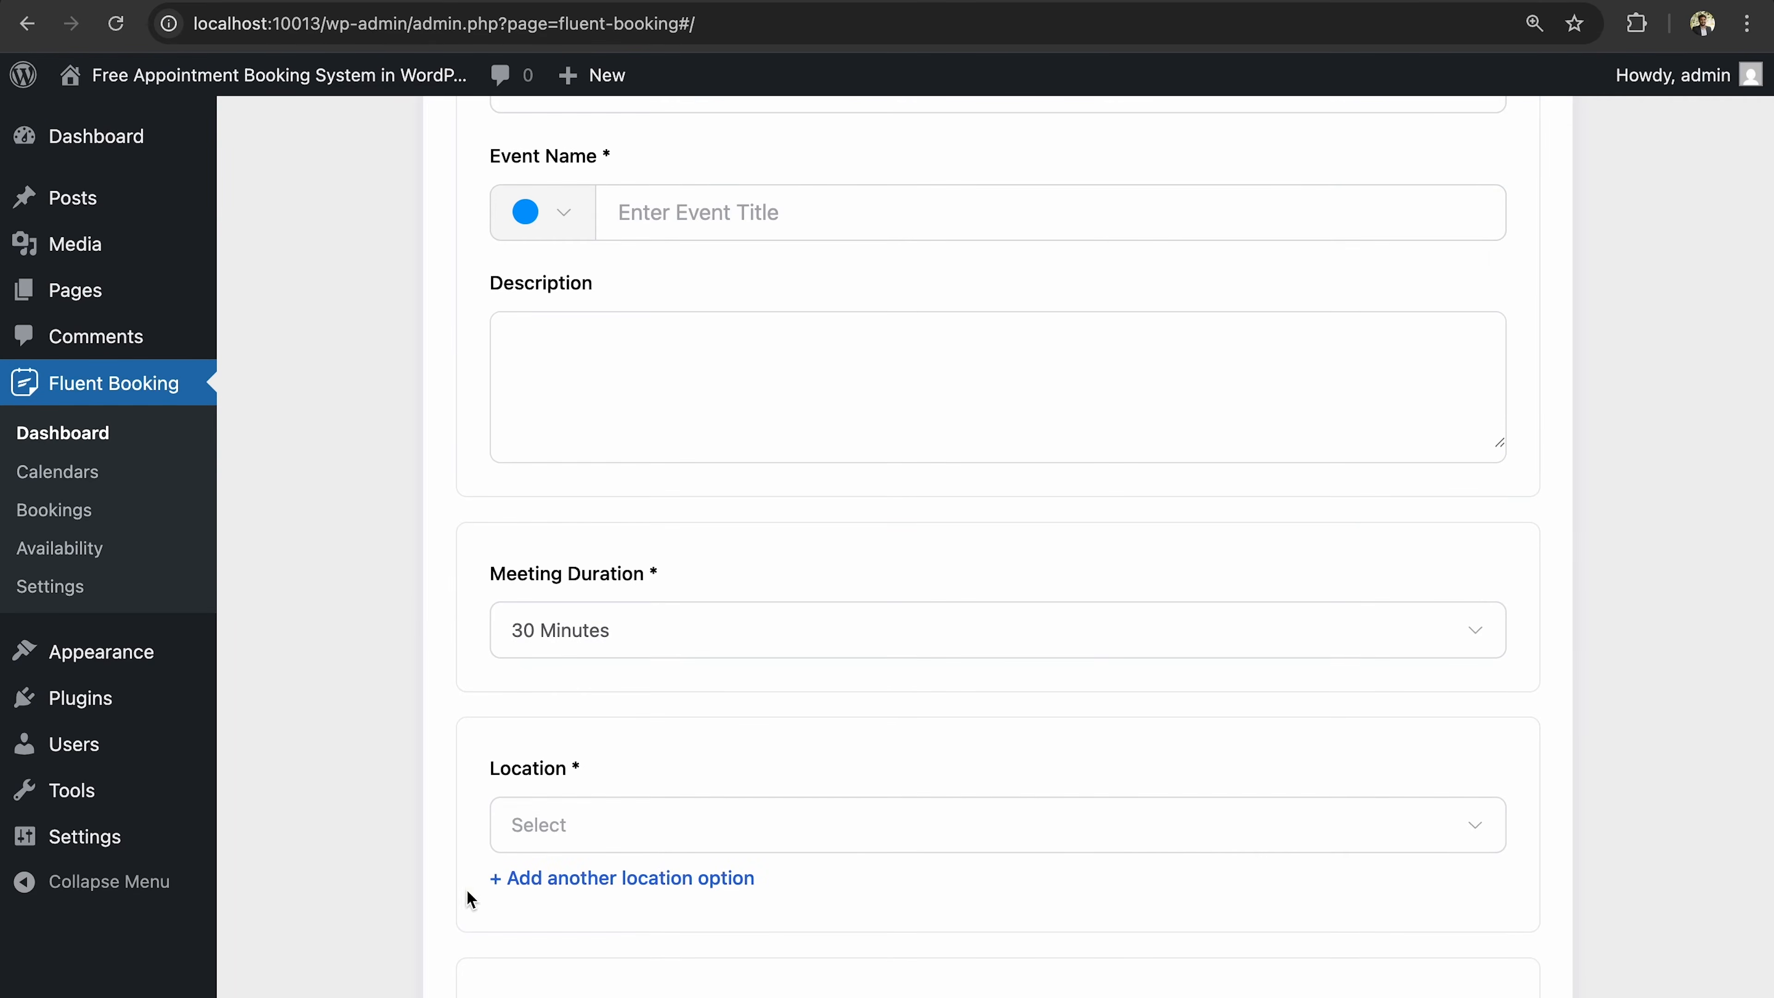
pyautogui.scroll(-1, 574, 943)
pyautogui.scroll(-1, 574, 943)
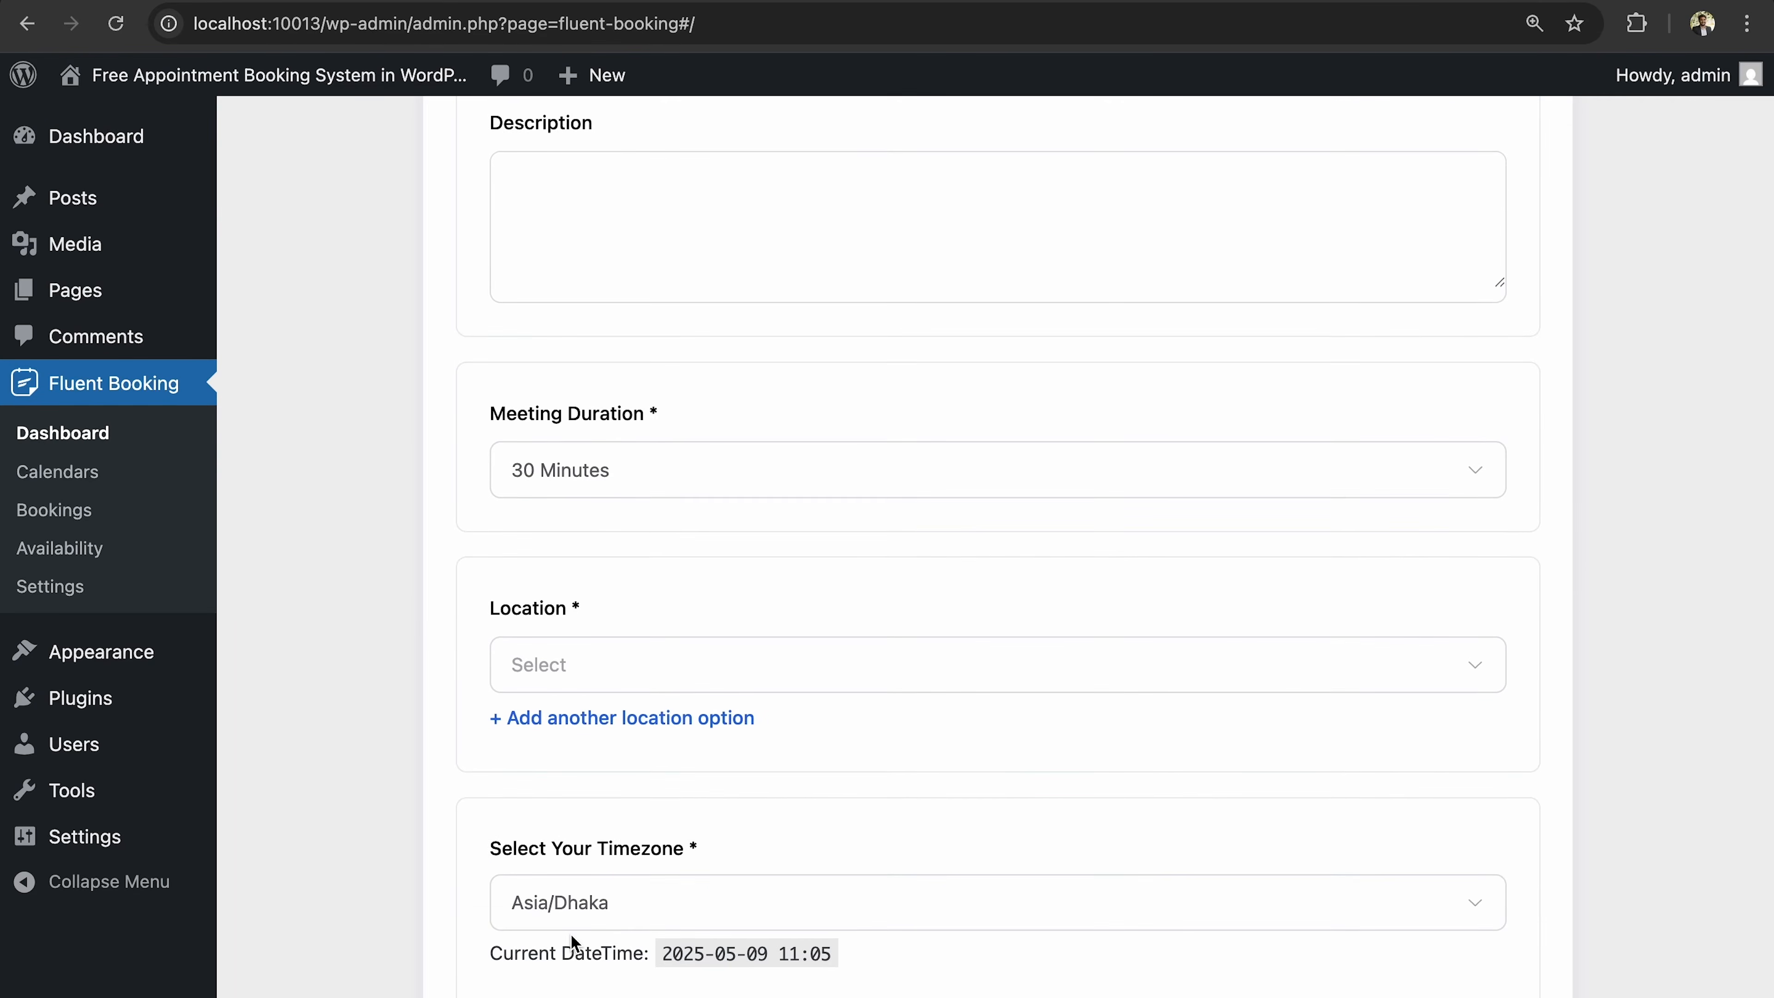
pyautogui.scroll(10, 570, 933)
pyautogui.scroll(-5, 570, 933)
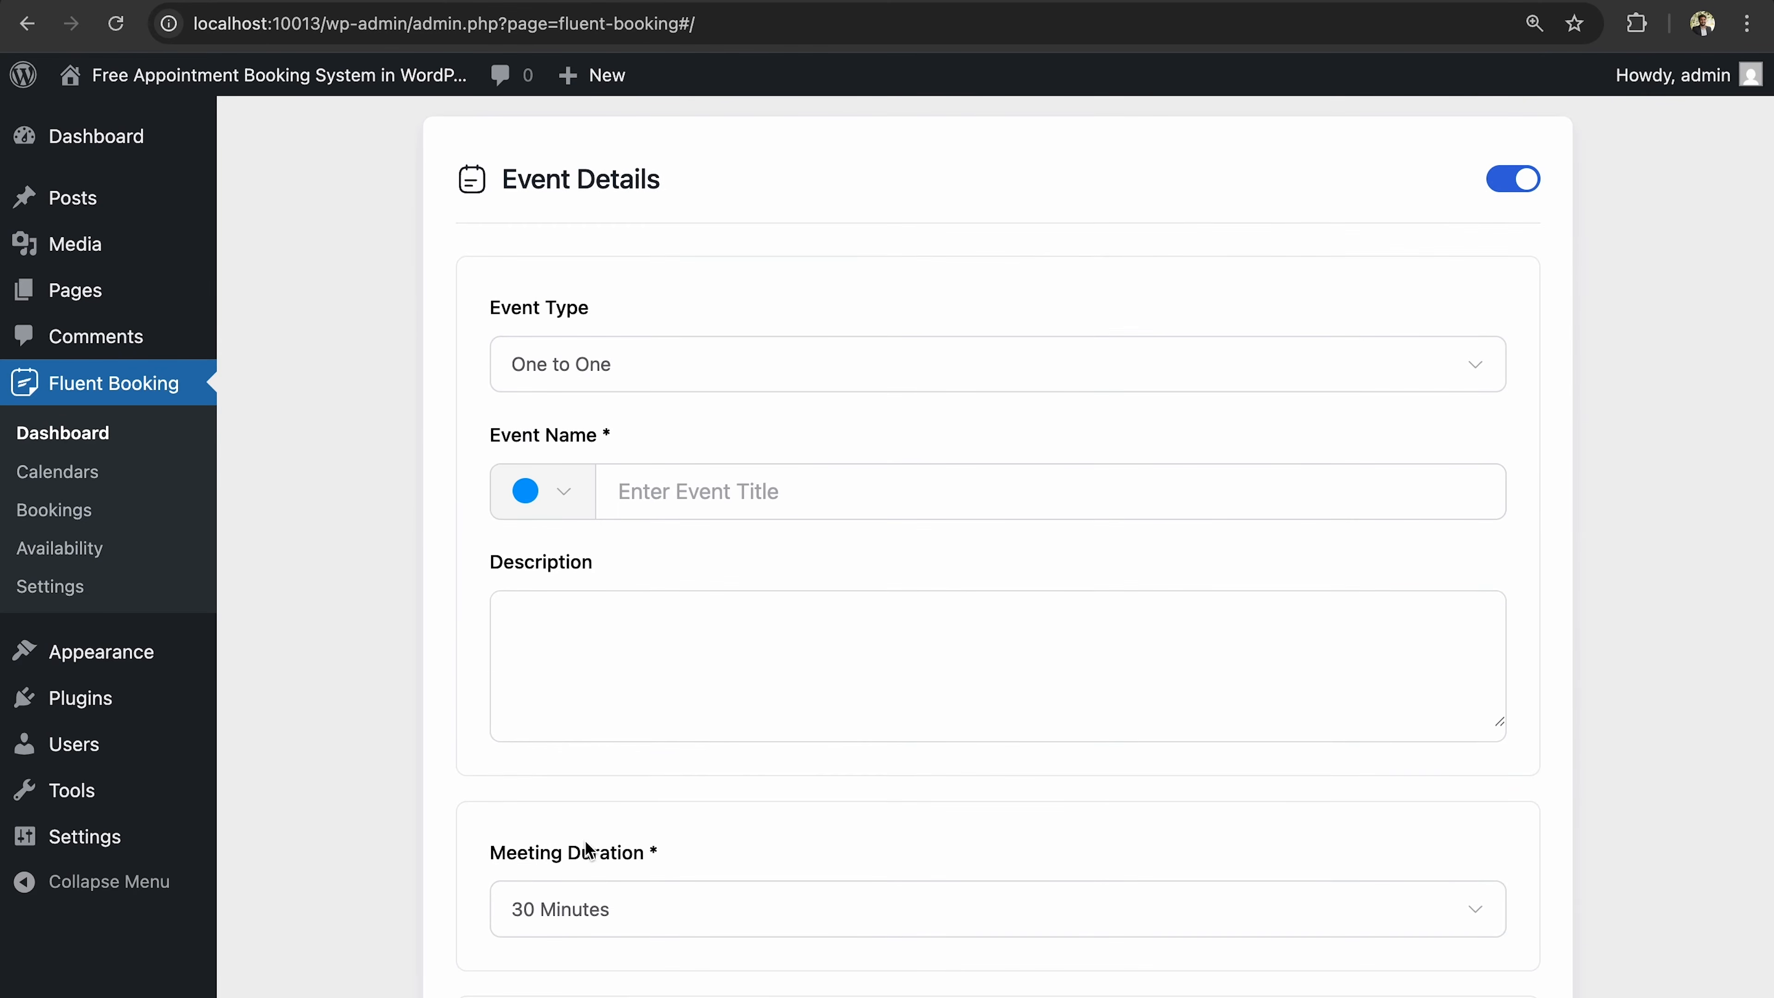
pyautogui.click(622, 385)
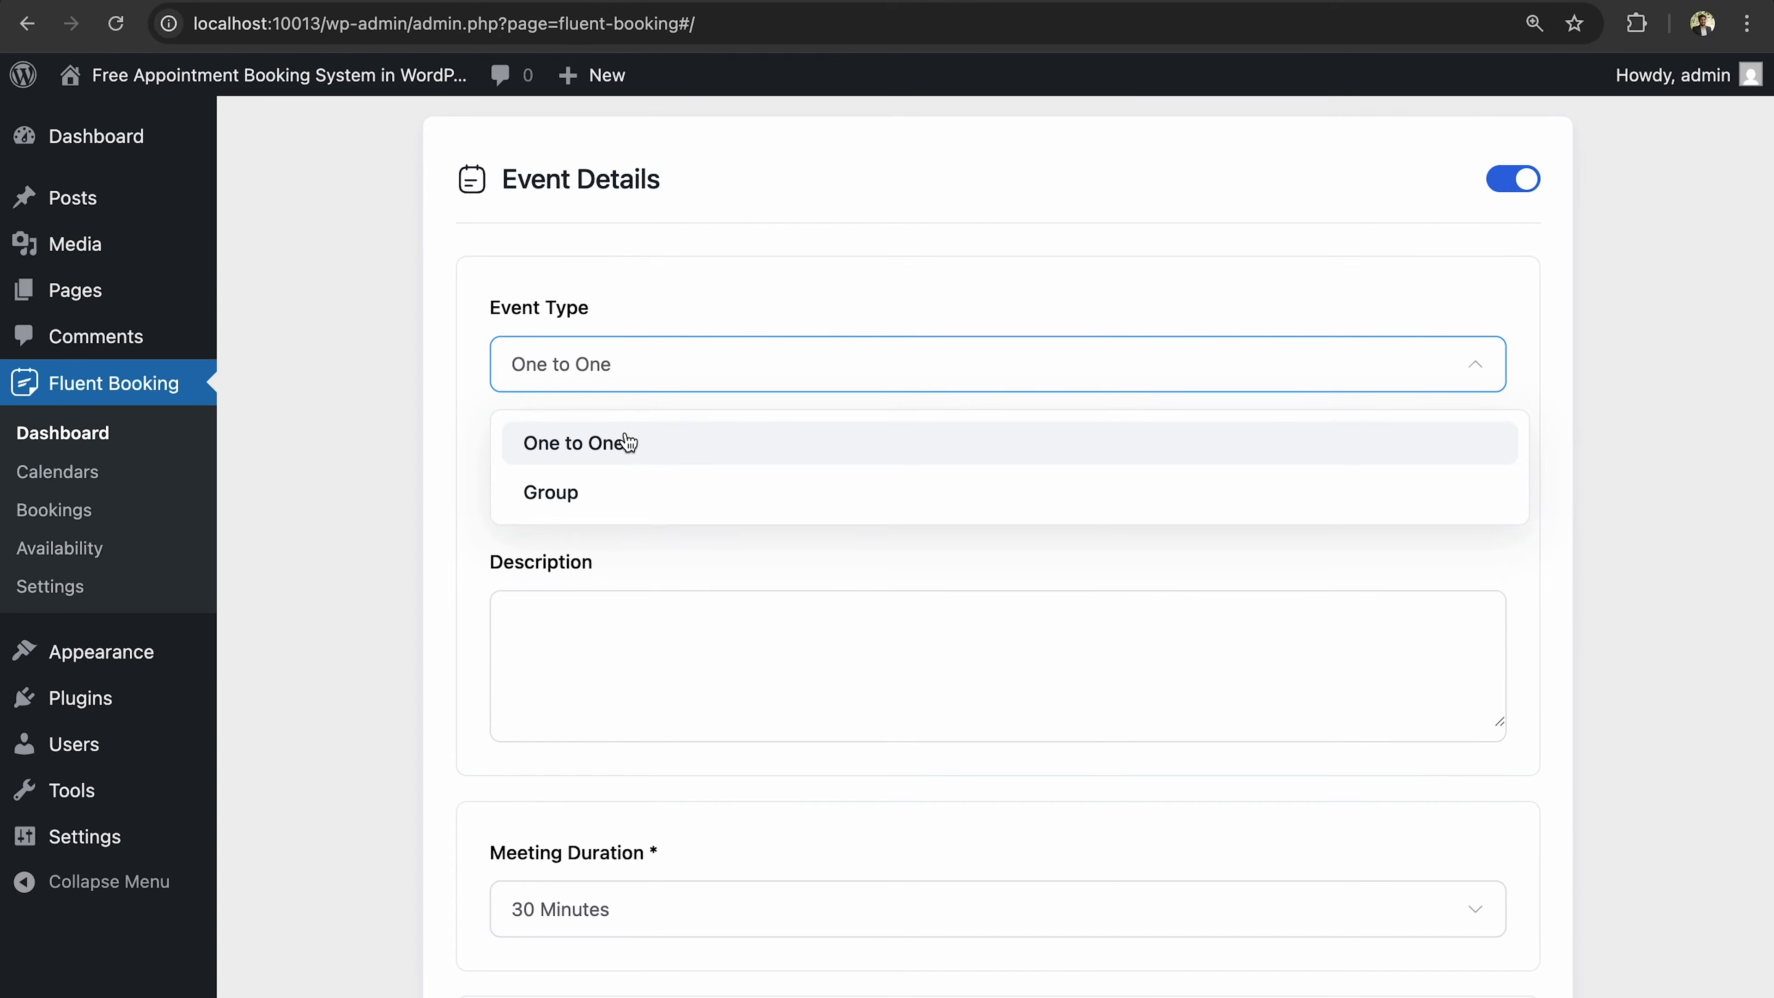
# Keep the One to One type and name the event 'Software Consultations'.
pyautogui.click(628, 441)
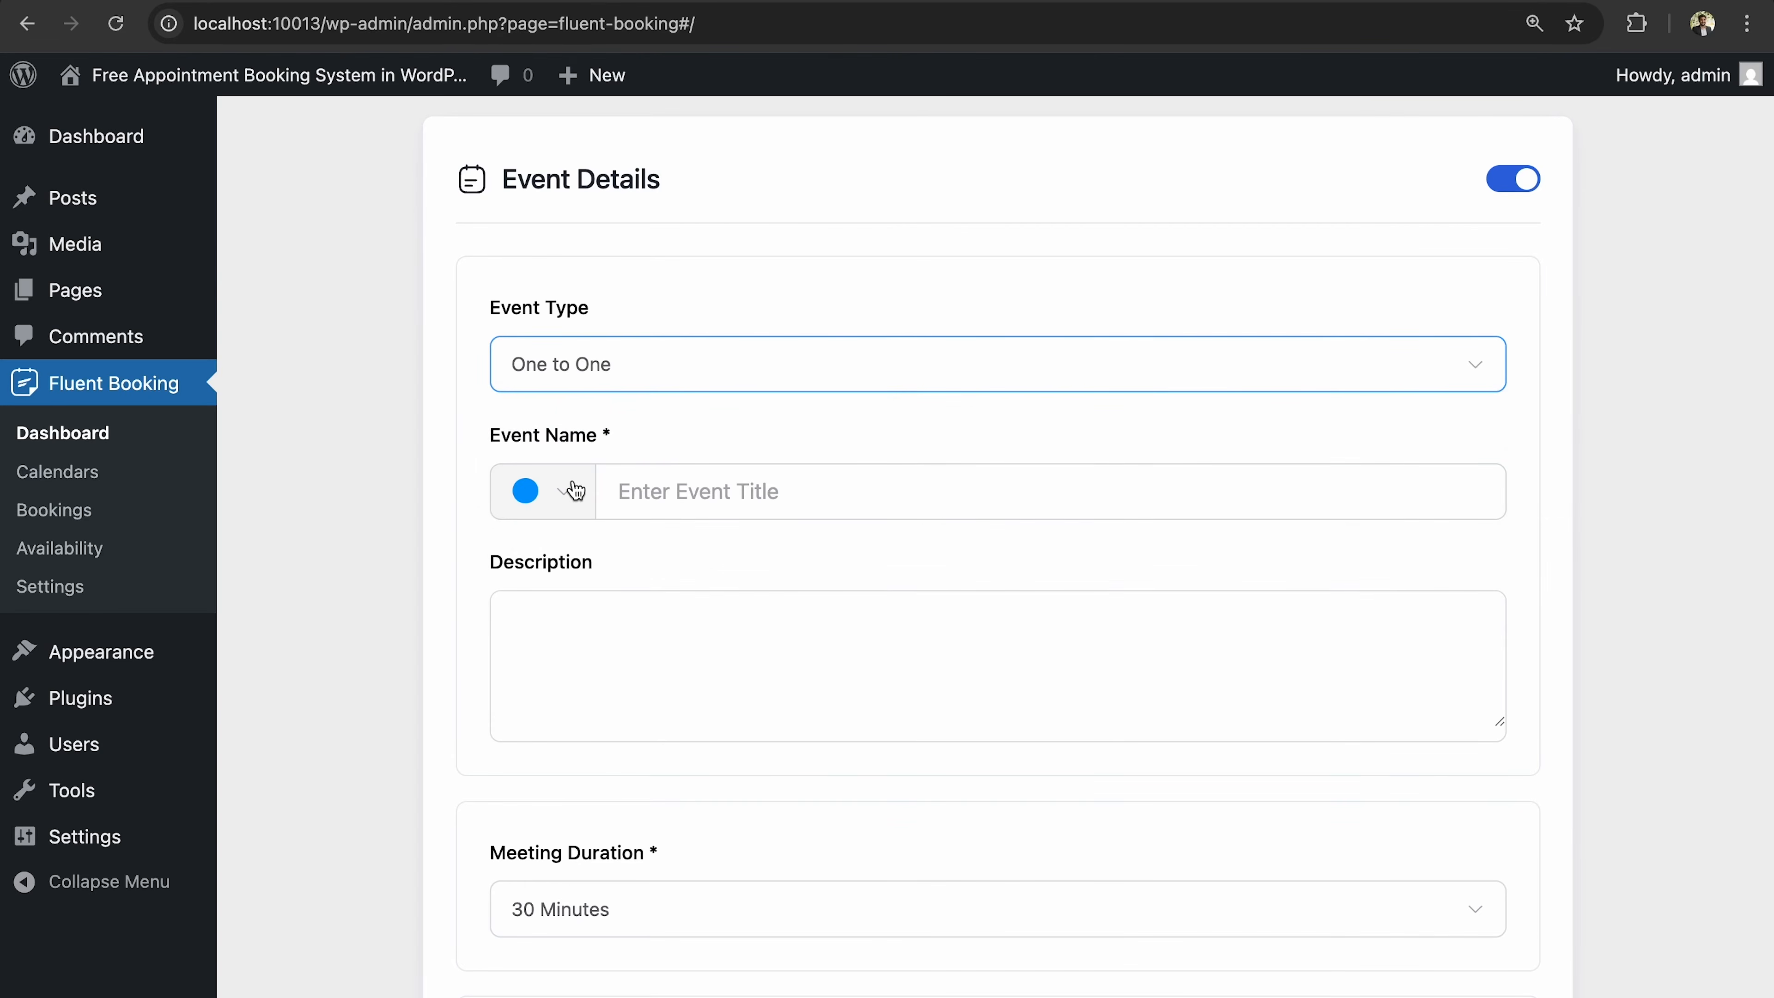
pyautogui.click(678, 496)
pyautogui.write('S')
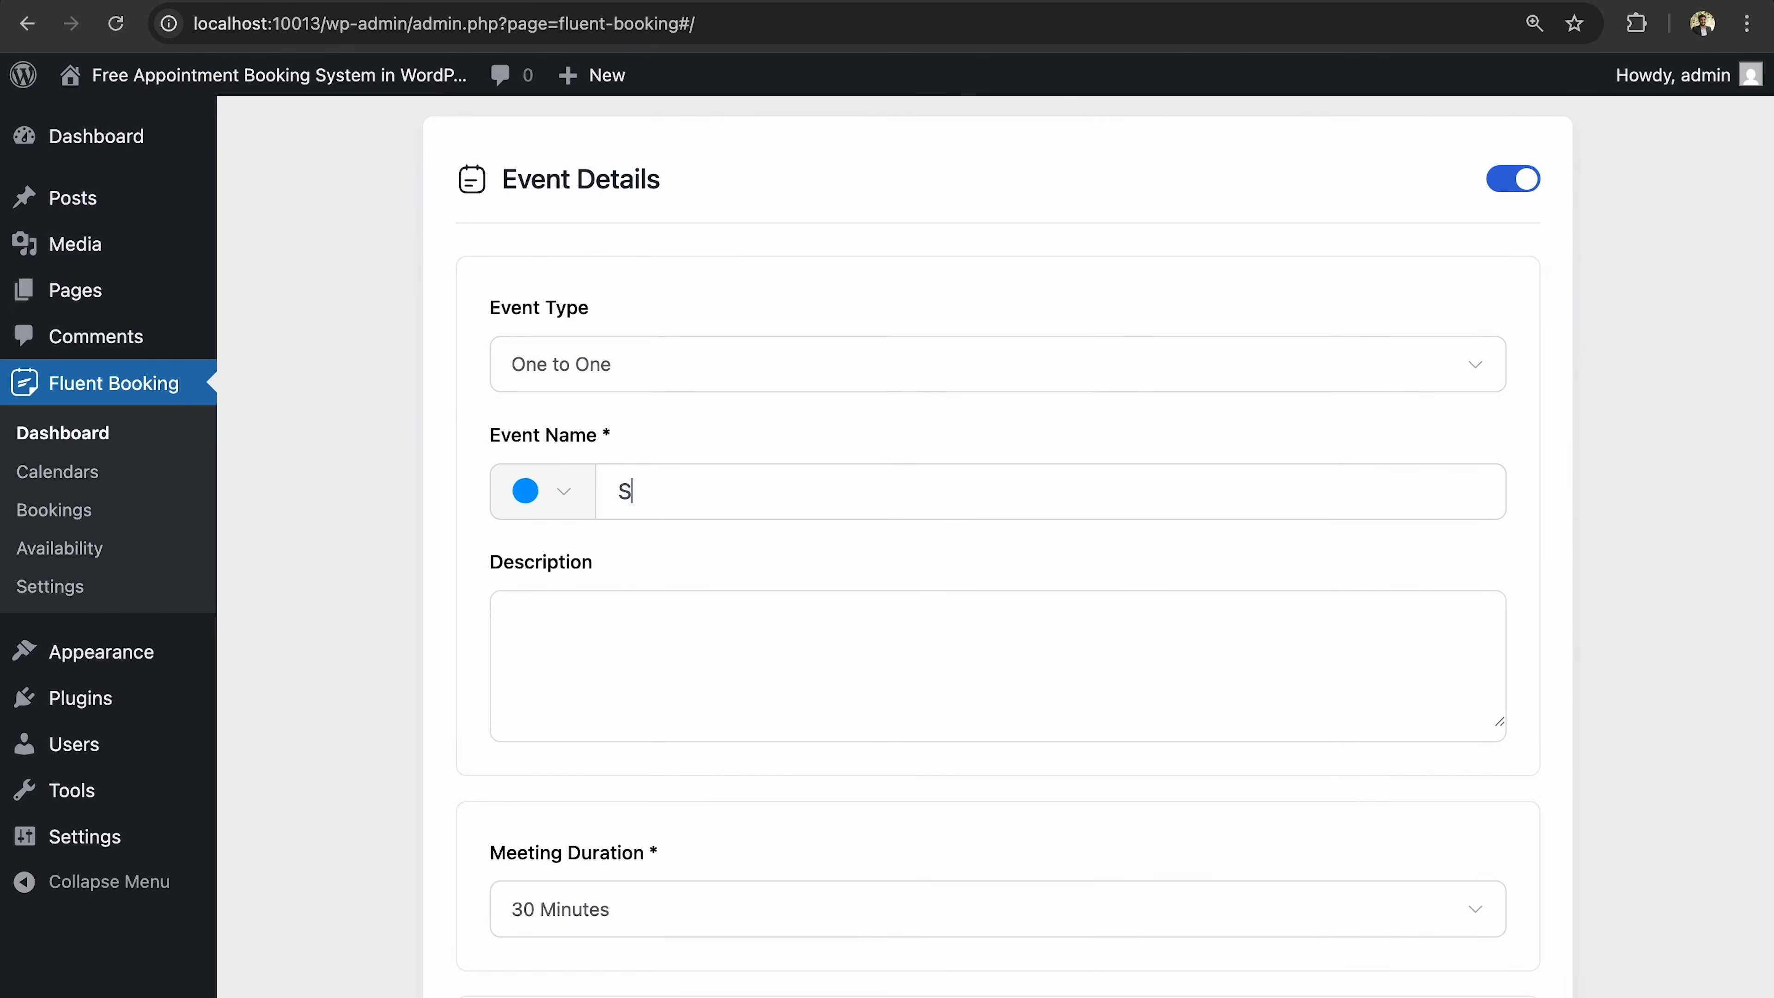
pyautogui.write('oftware Consultations')
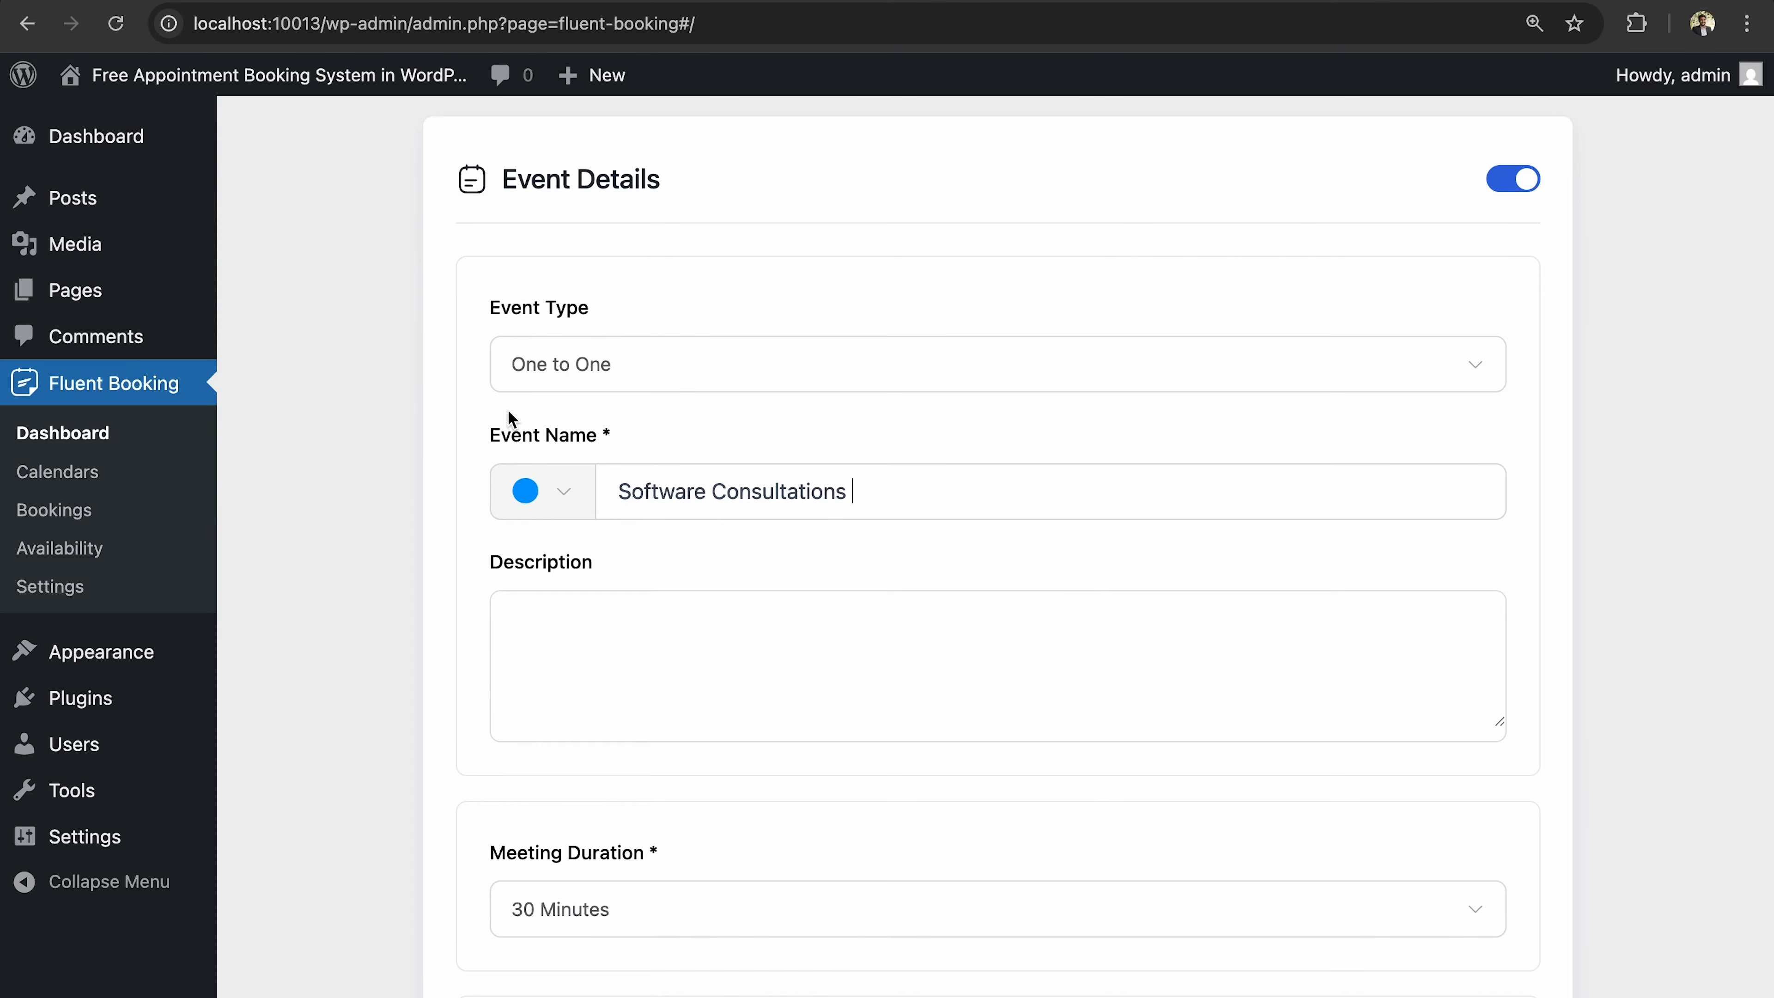
# Give the event an orange colour and paste in the consultation description paragraph.
pyautogui.click(526, 500)
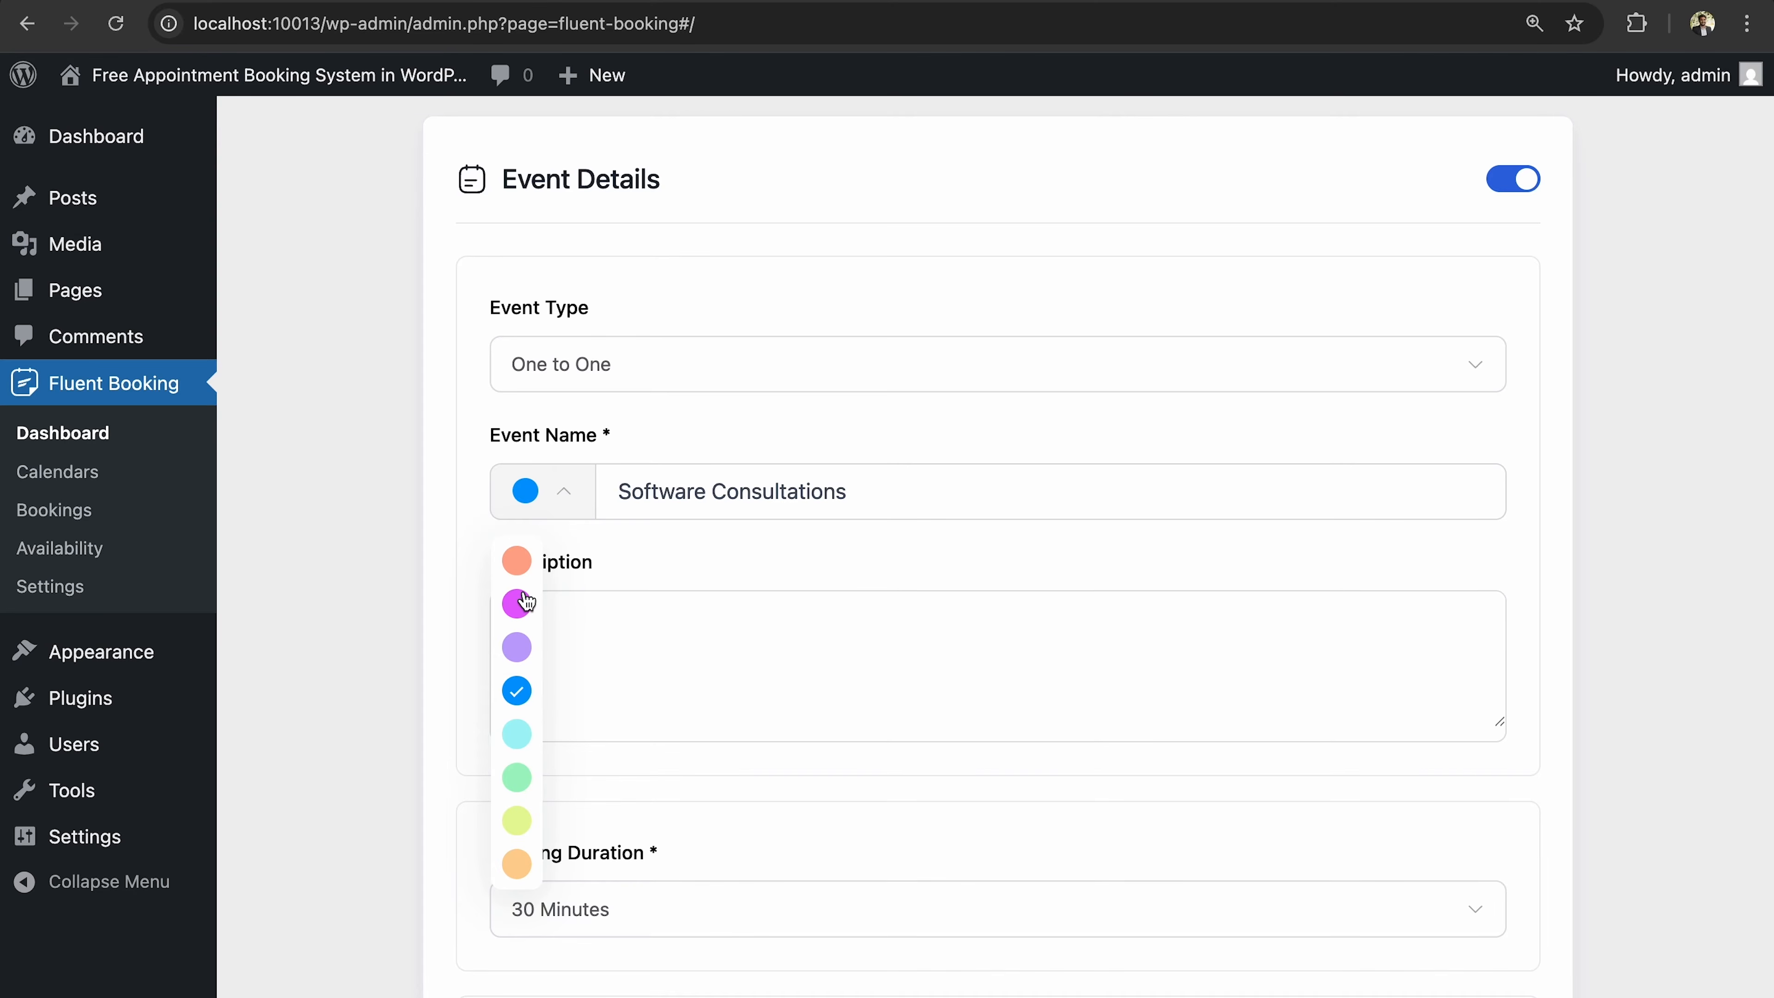
pyautogui.click(517, 563)
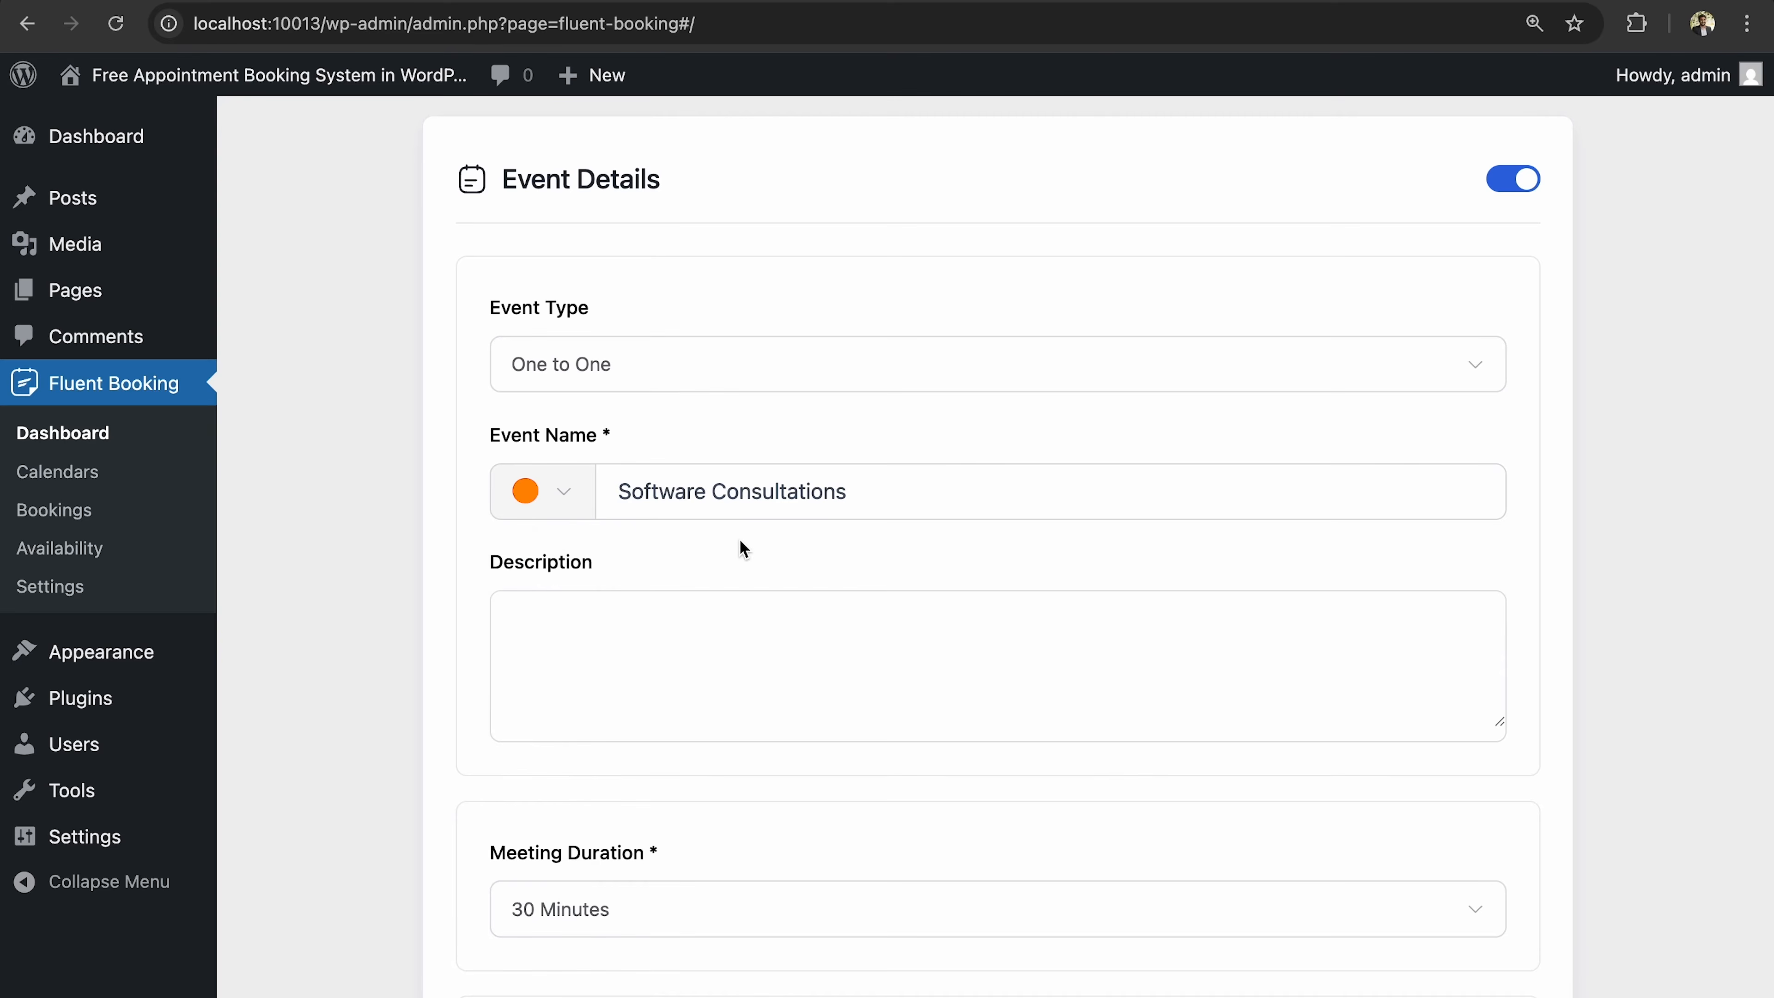
pyautogui.scroll(-3, 742, 549)
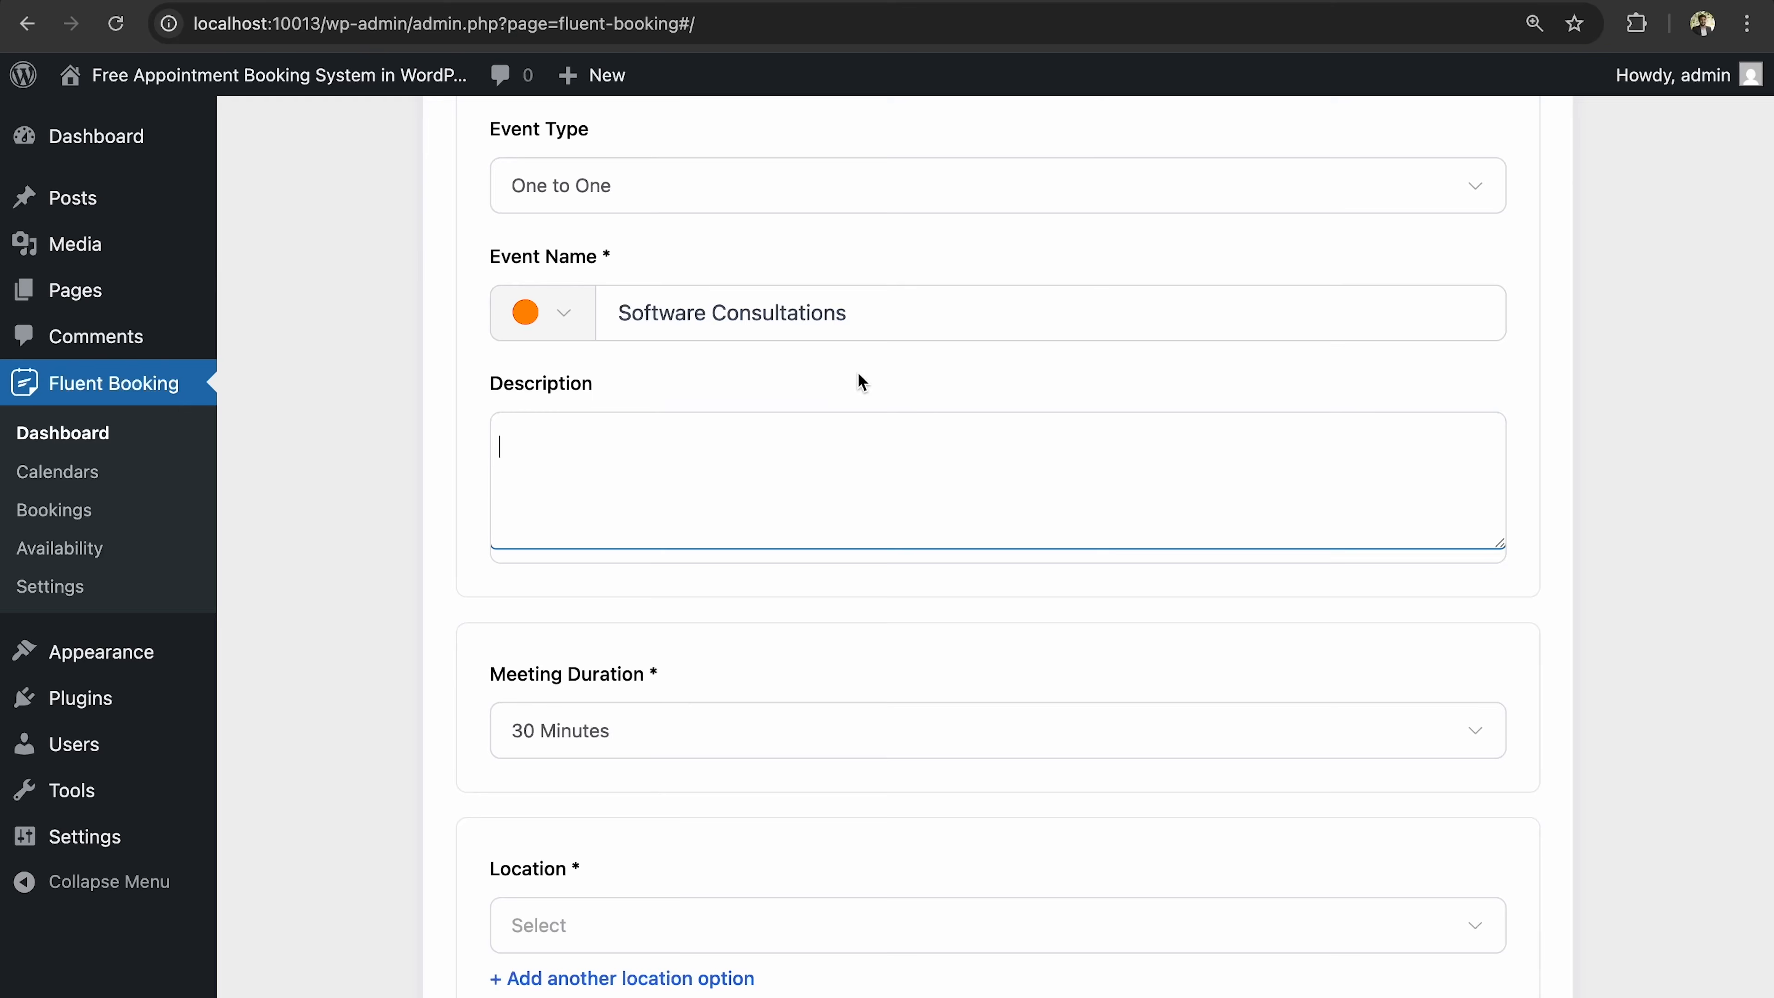
pyautogui.write('I am offering a Software Consultation where I will provide expert advice on your software needs. This includes guidance on software development, implementation, and optimization strategies tailored to your business. Join me to explore solutions that can enhance your technological capabilities and drive your business forward.')
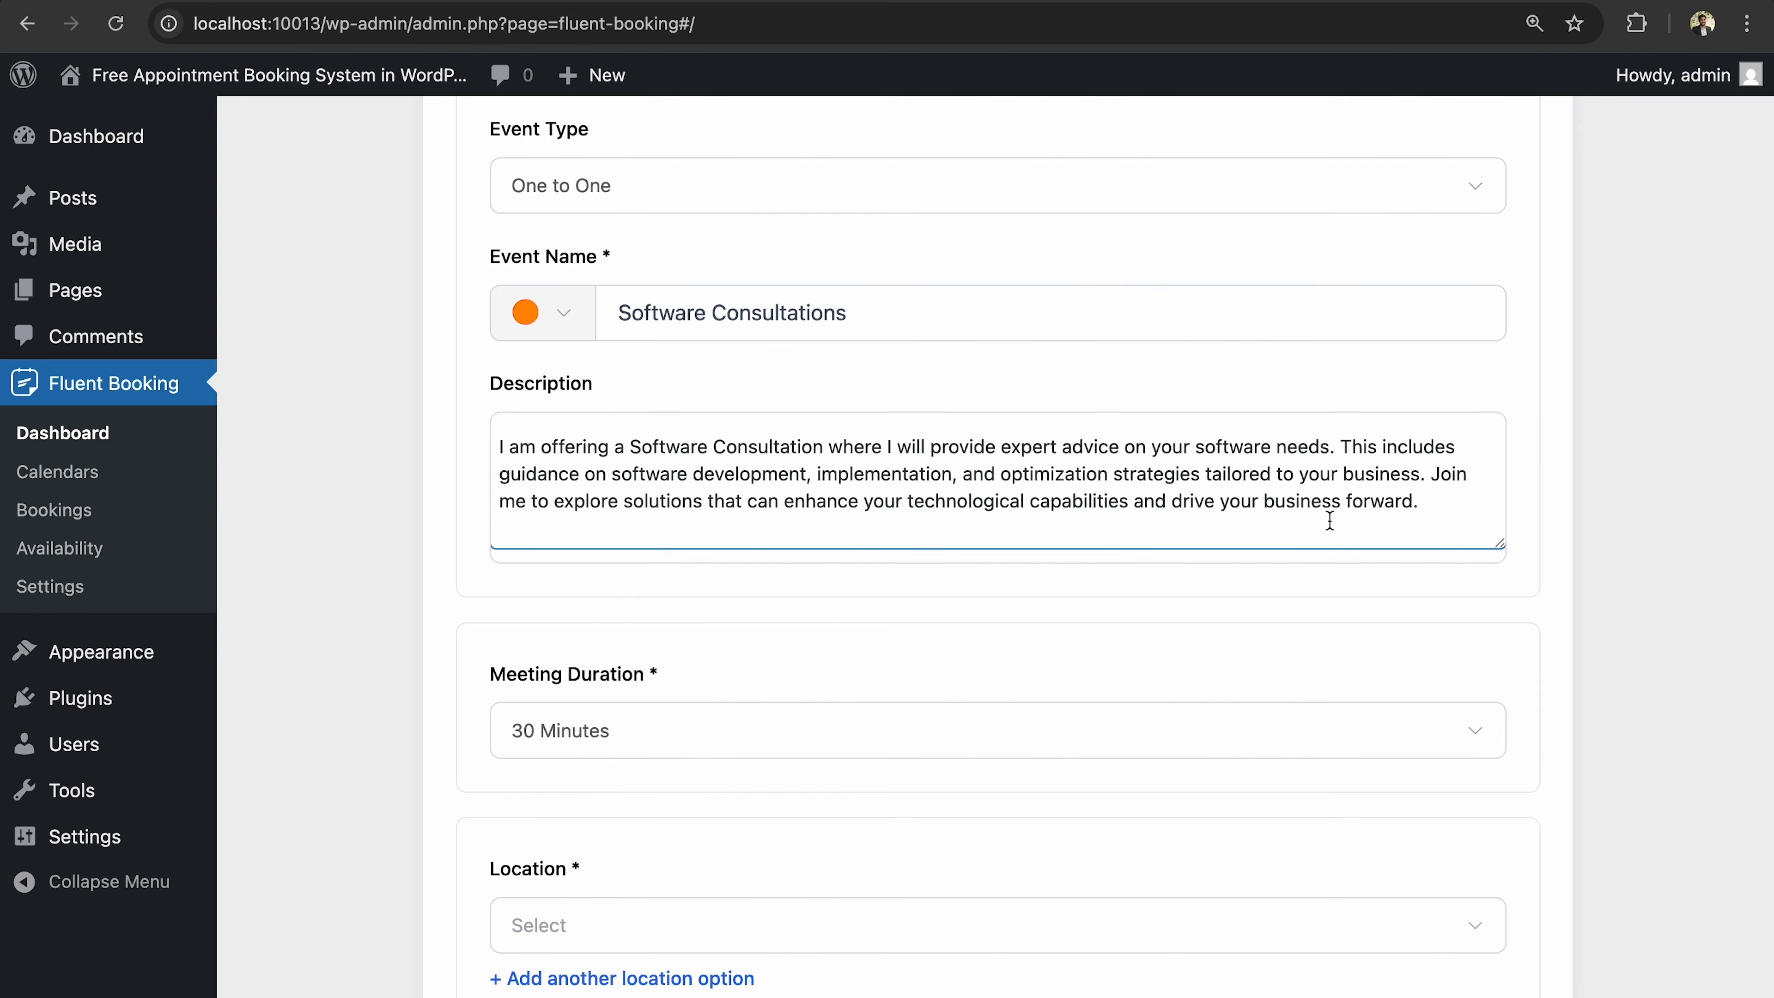
pyautogui.scroll(-5, 869, 317)
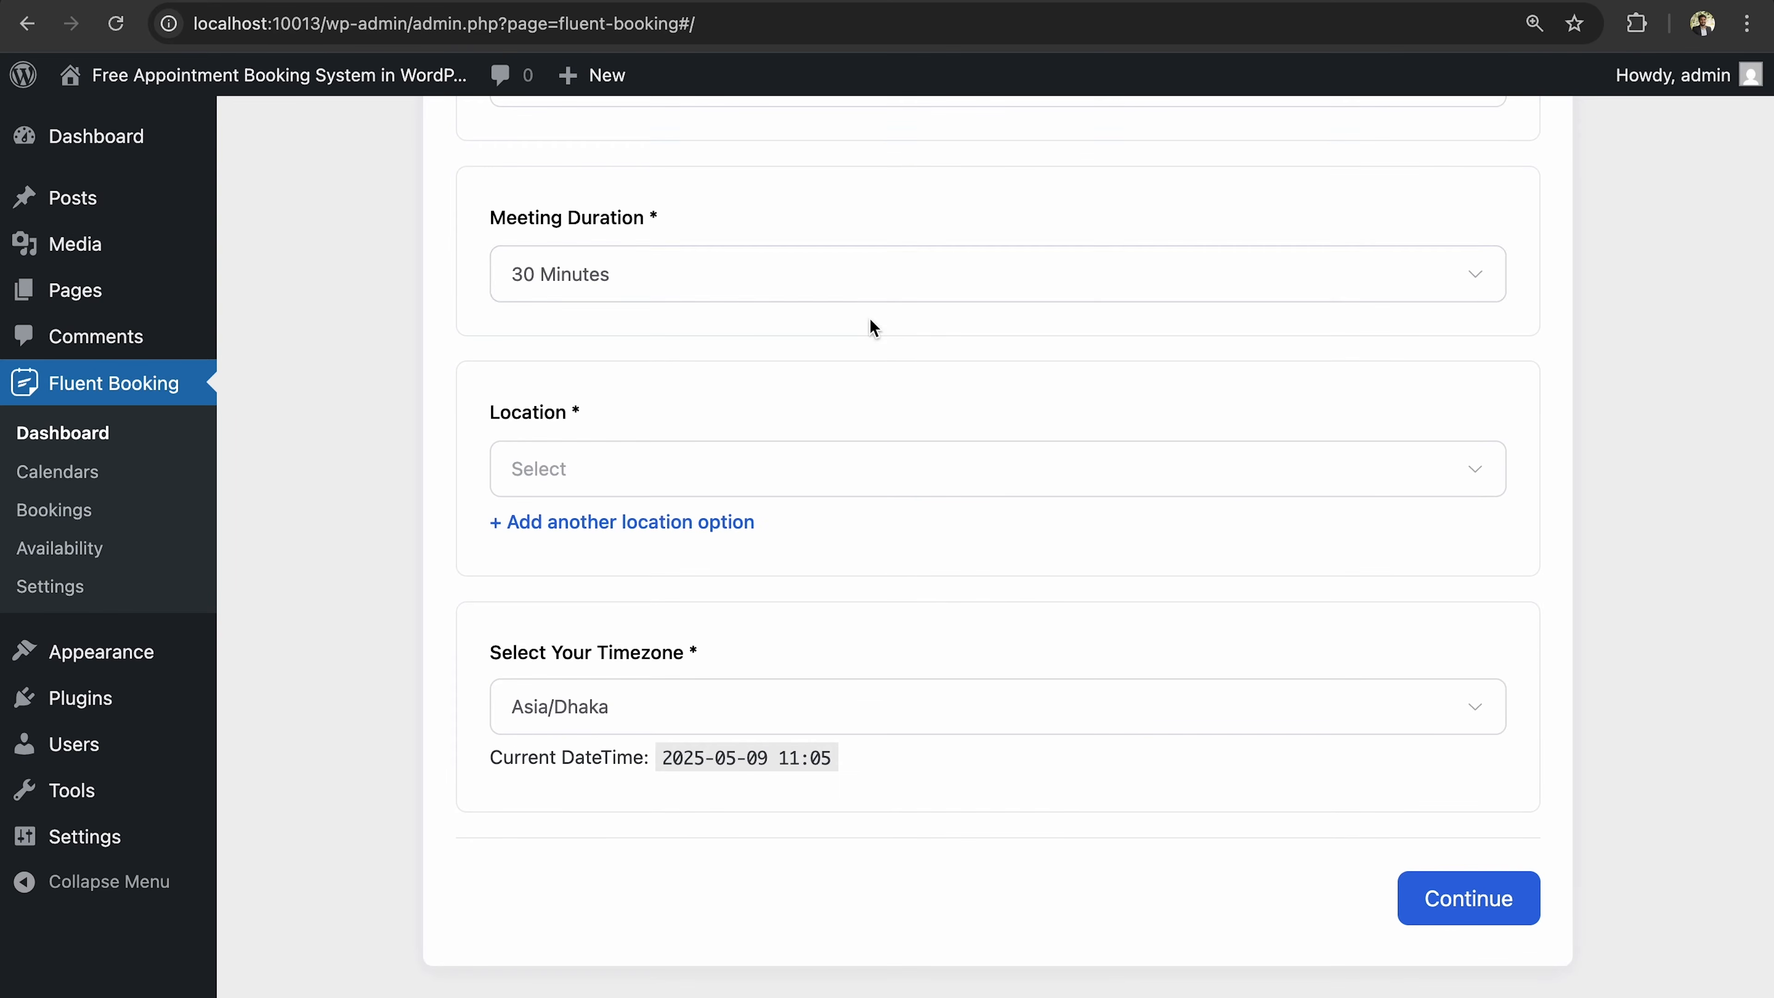
# Set the meeting duration to 45 Minutes.
pyautogui.click(863, 271)
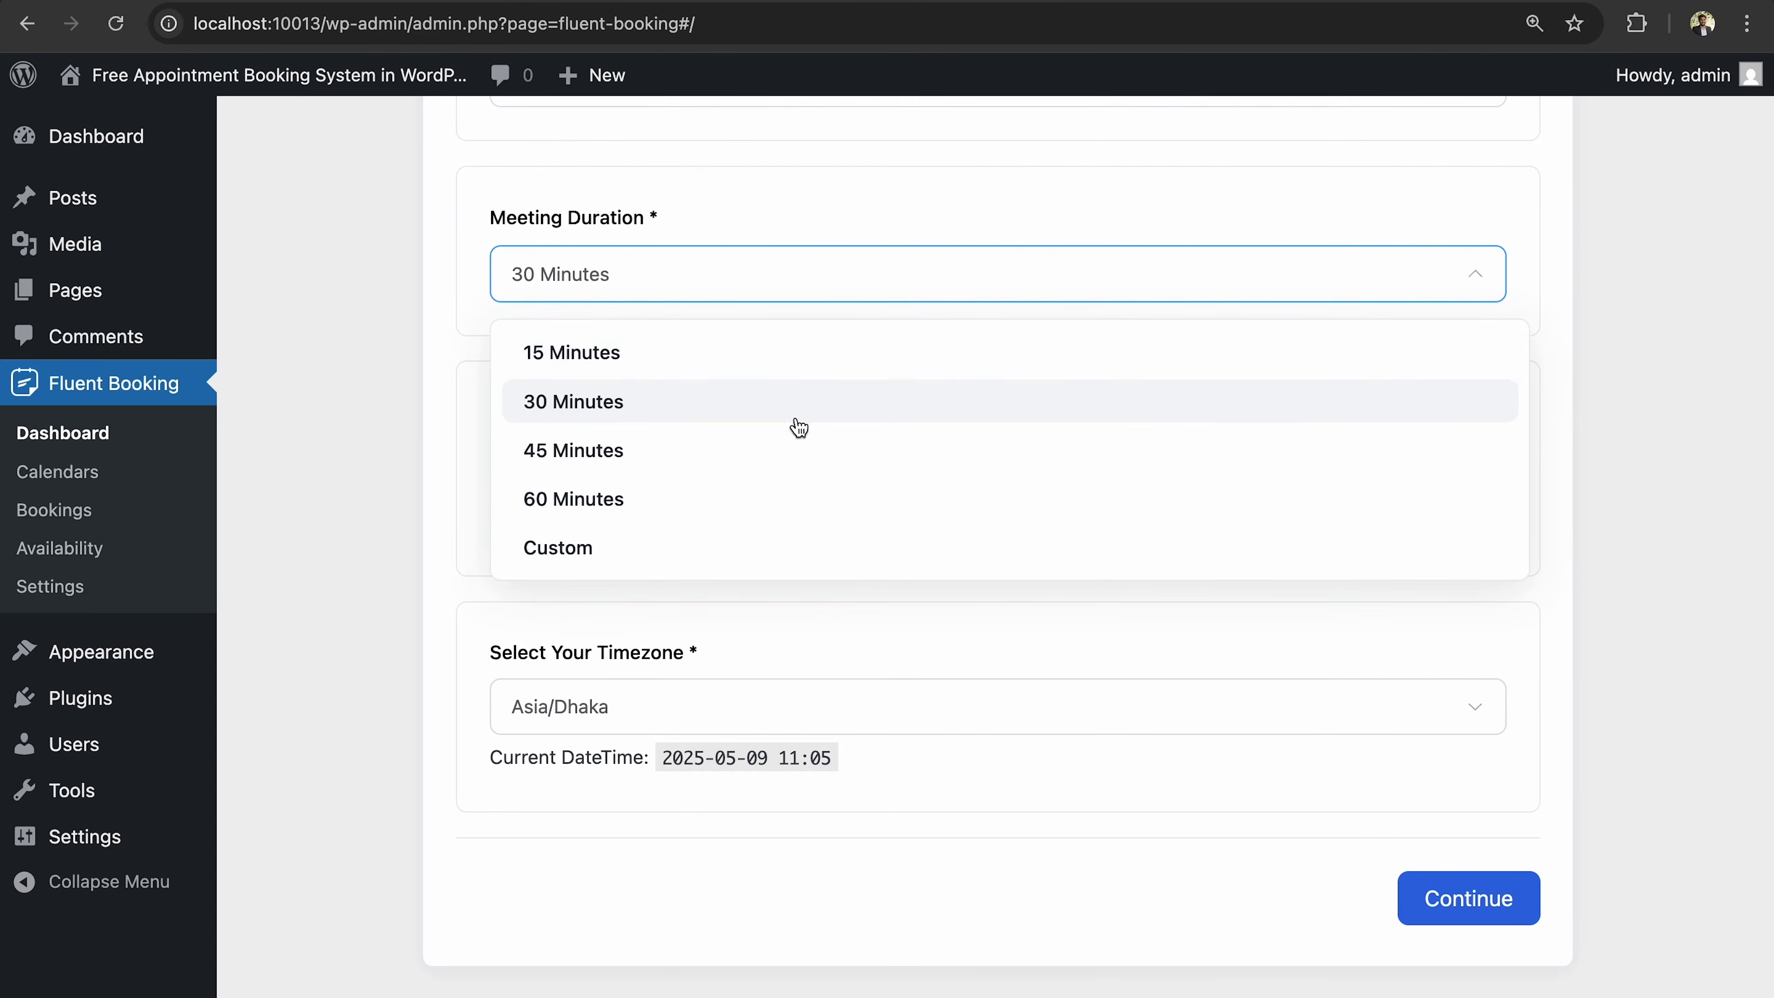
pyautogui.click(785, 450)
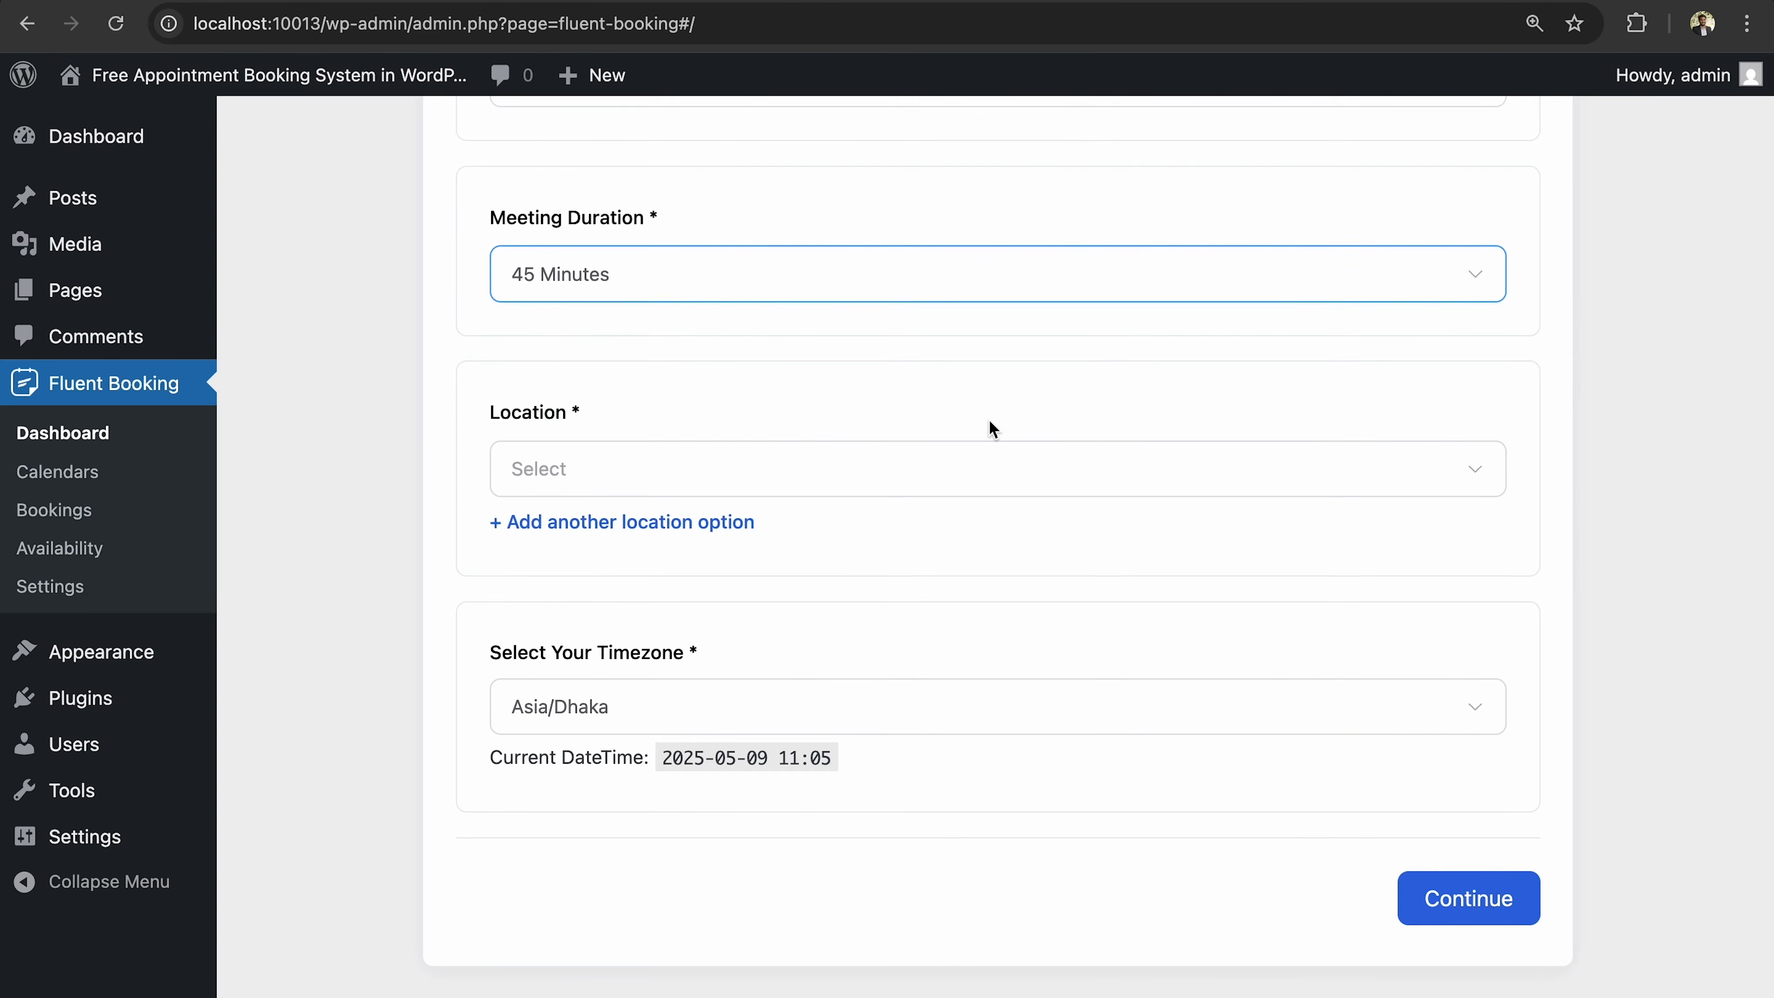
pyautogui.scroll(-1, 932, 423)
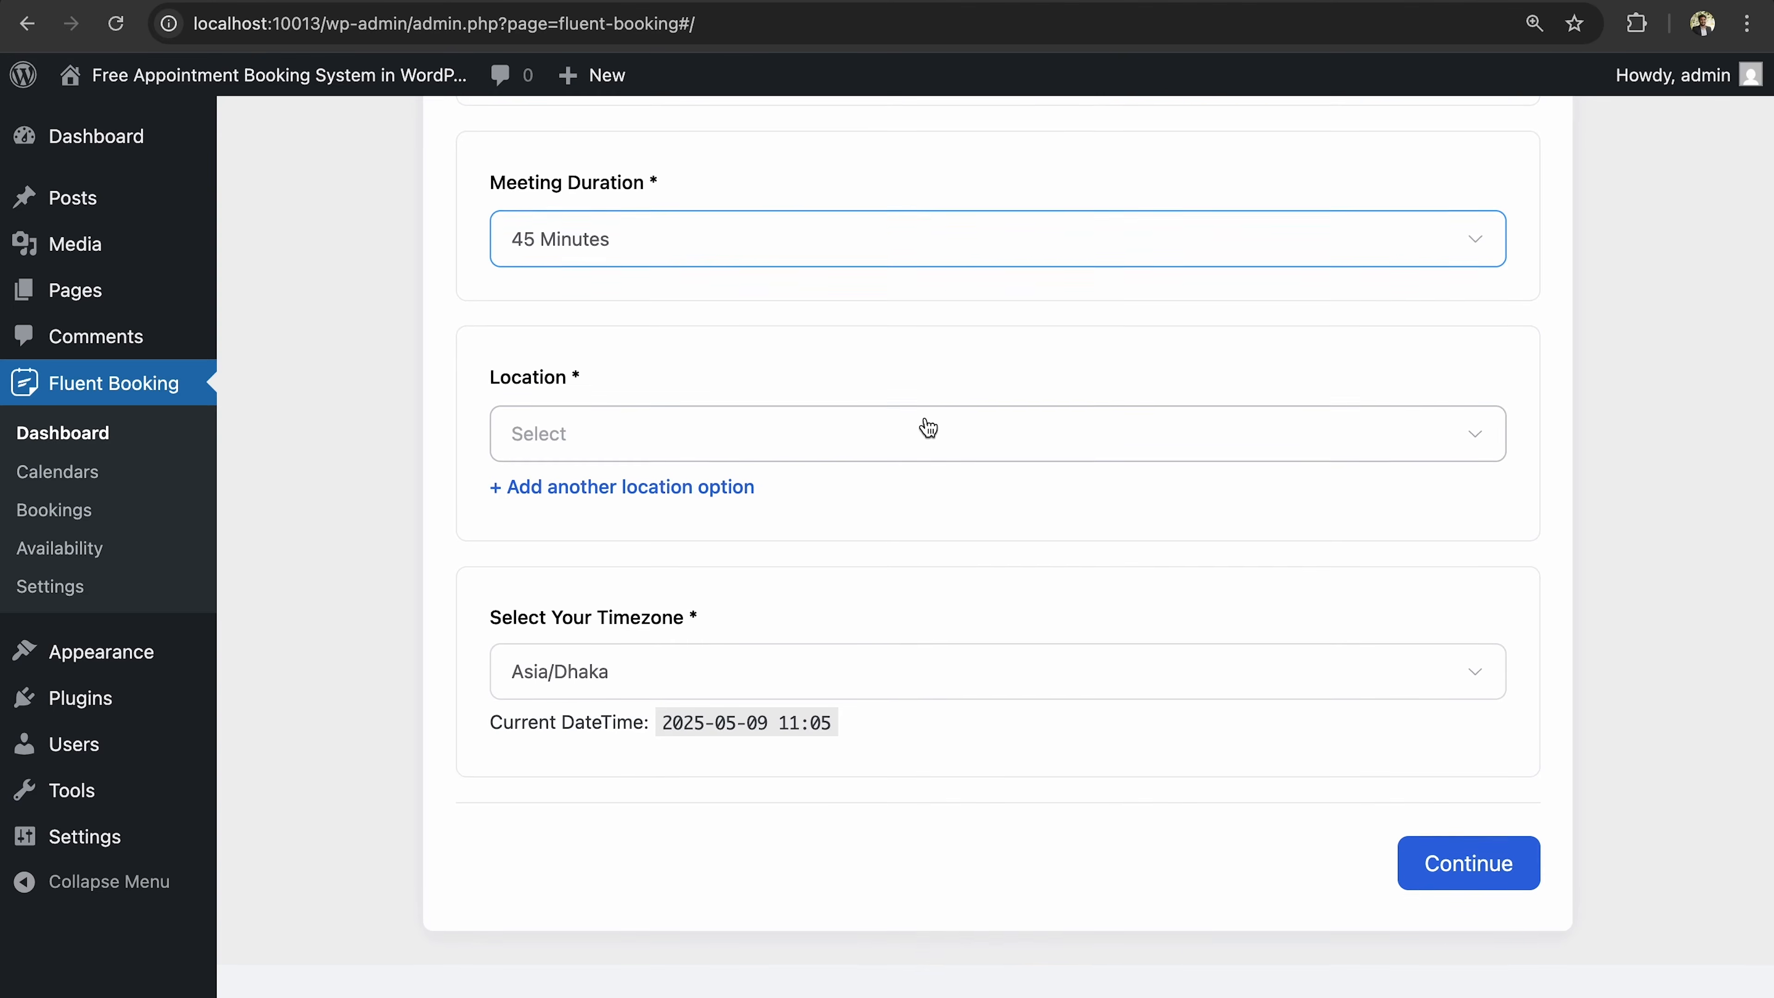
# Set the location to Attendee Phone Number, then switch it to Online Meeting.
pyautogui.click(928, 442)
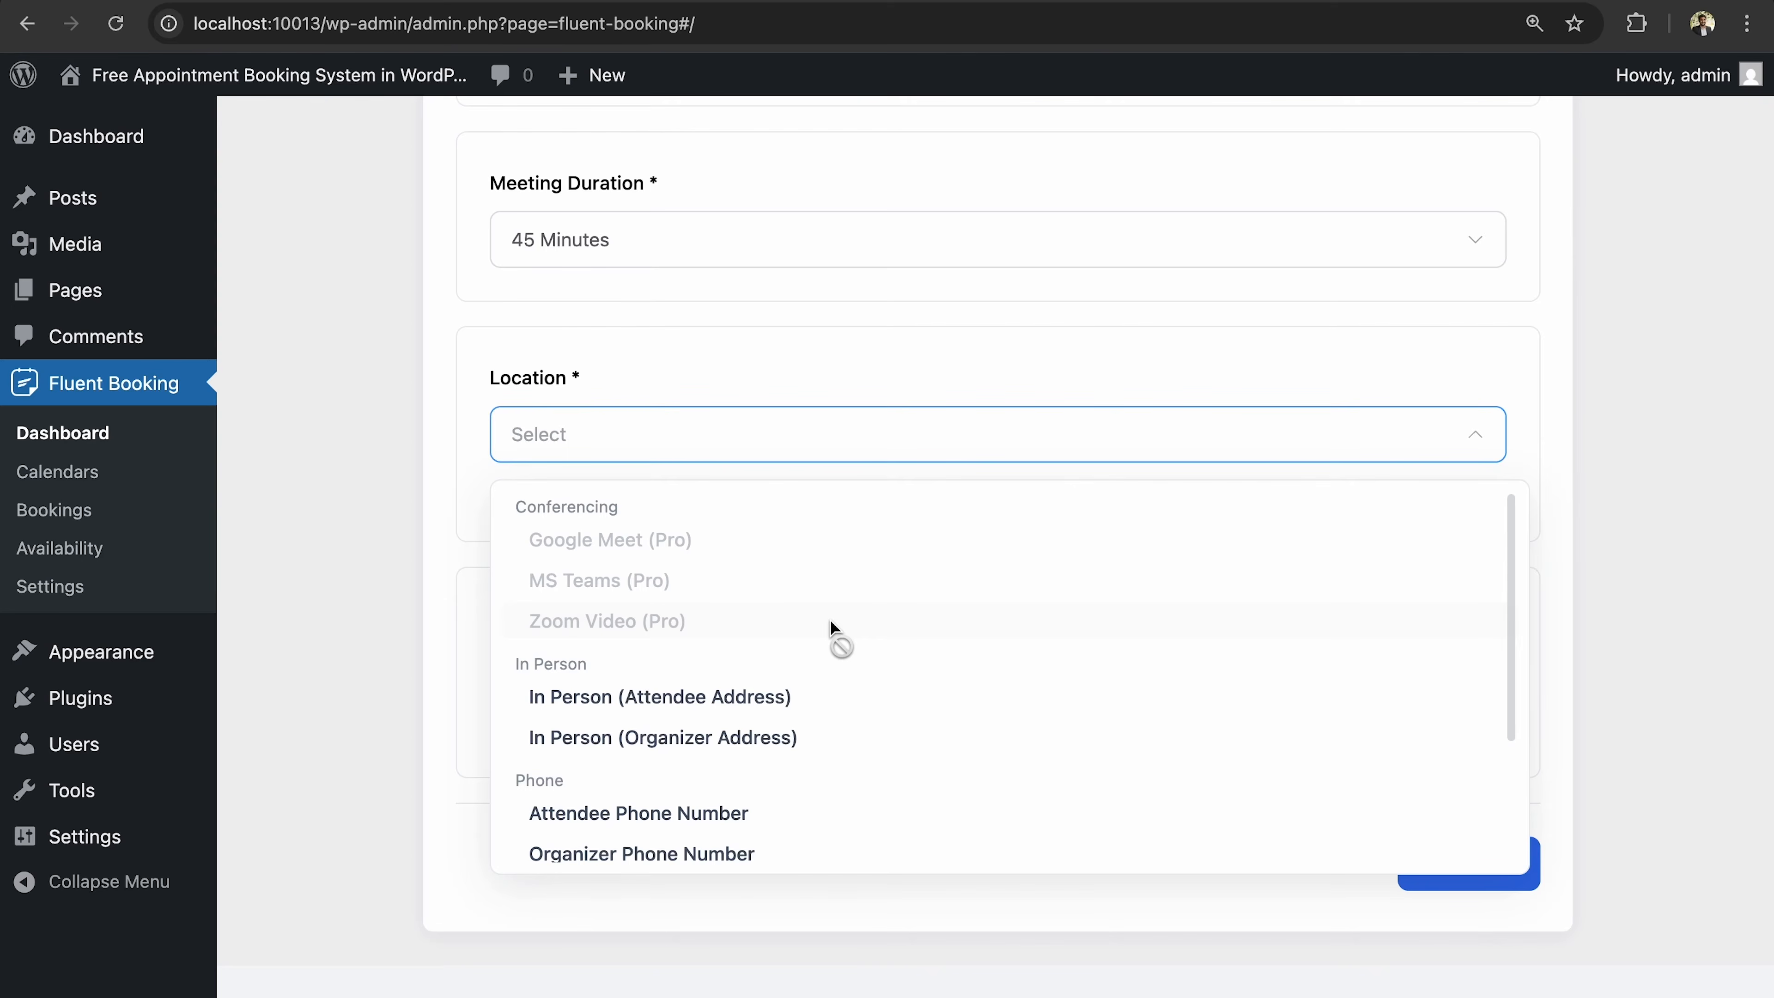
pyautogui.scroll(-2, 733, 754)
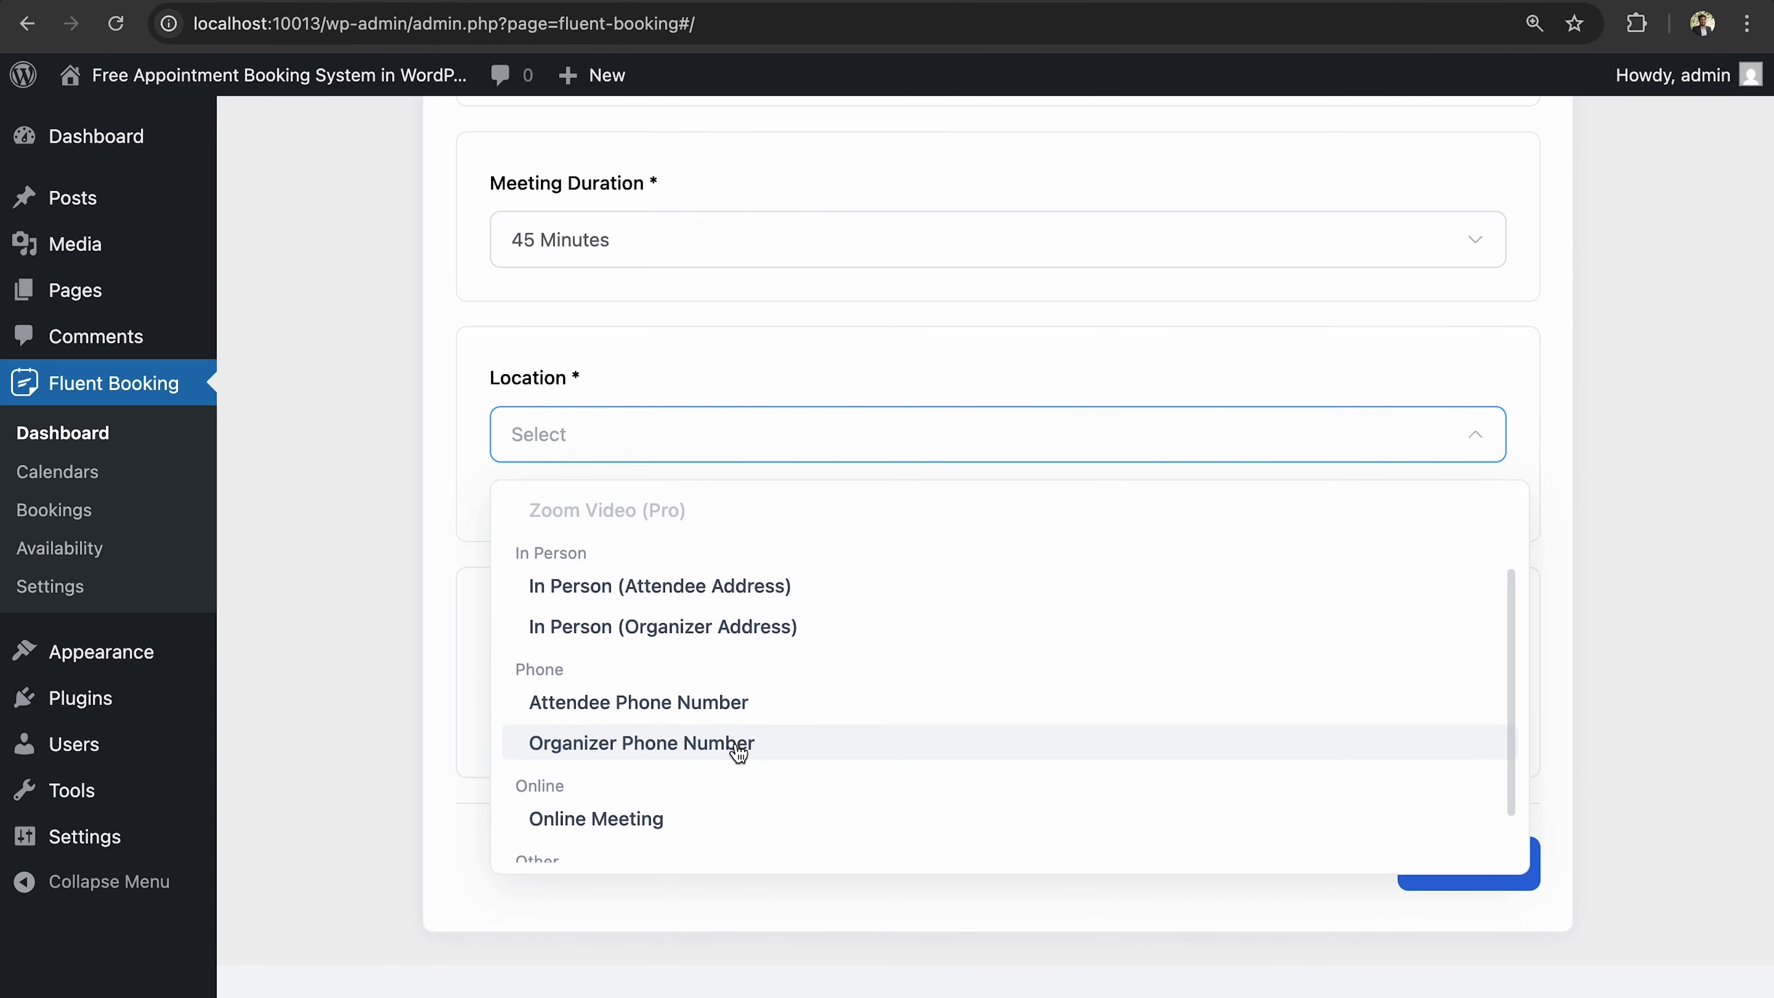
pyautogui.scroll(-1, 726, 674)
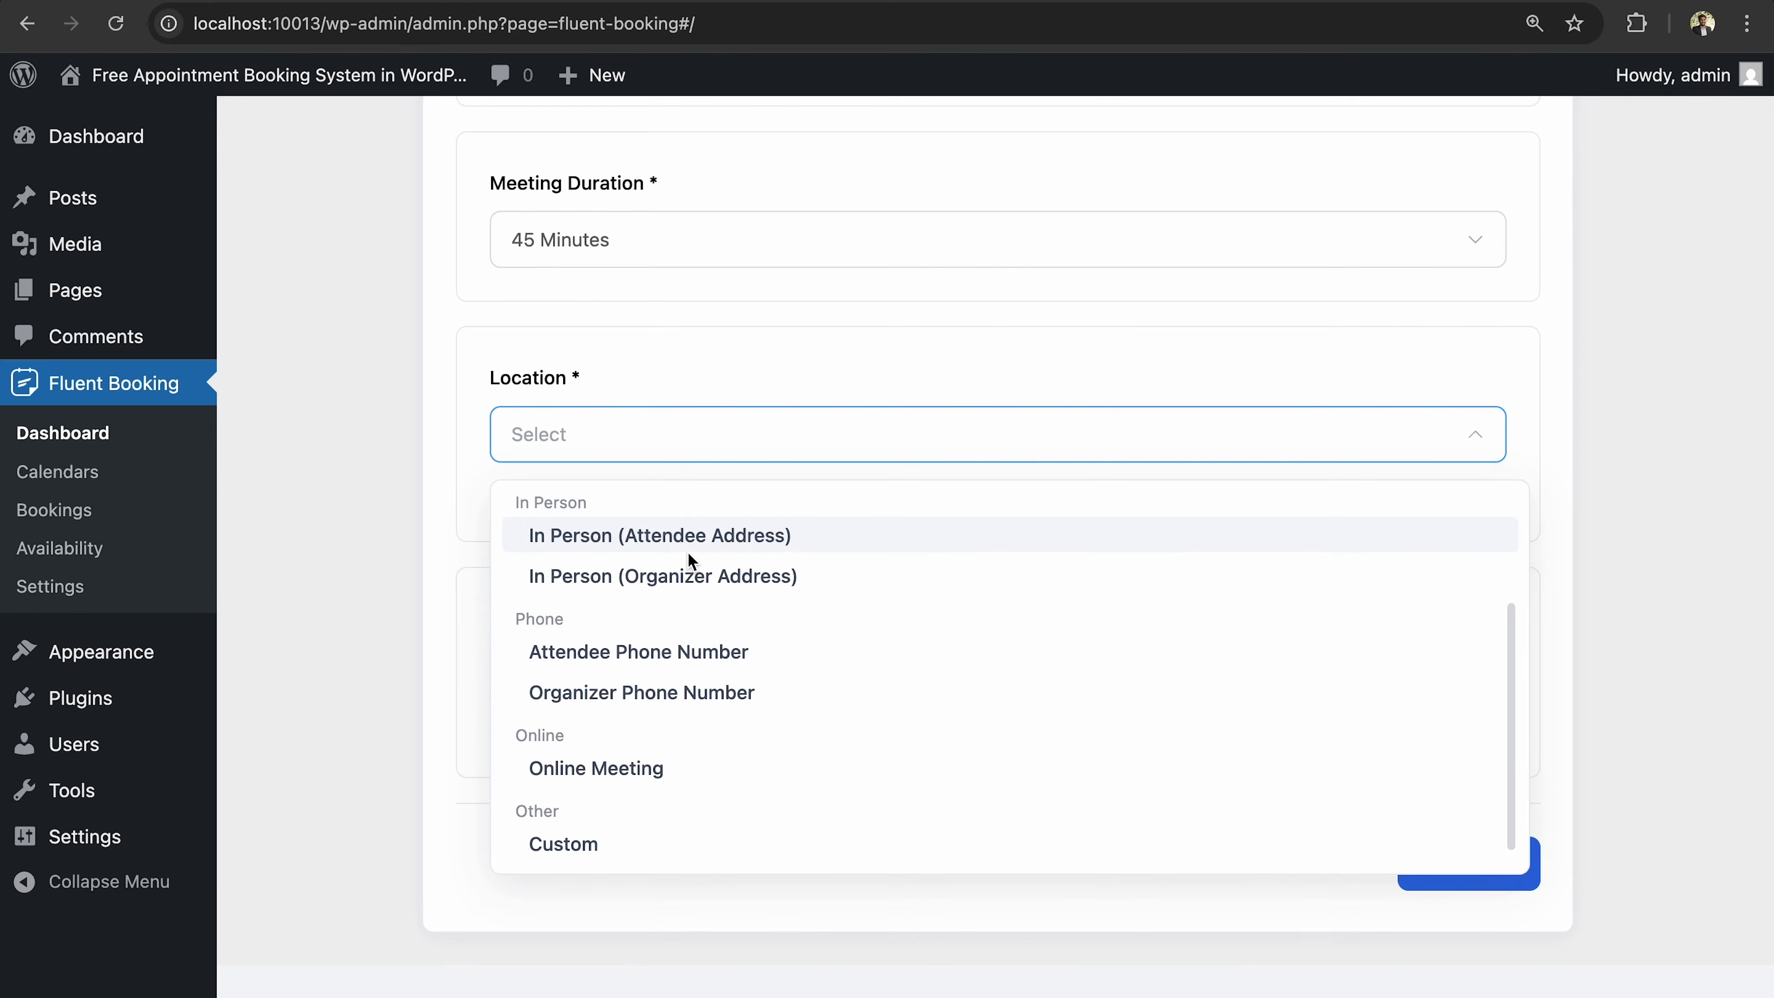
pyautogui.click(674, 651)
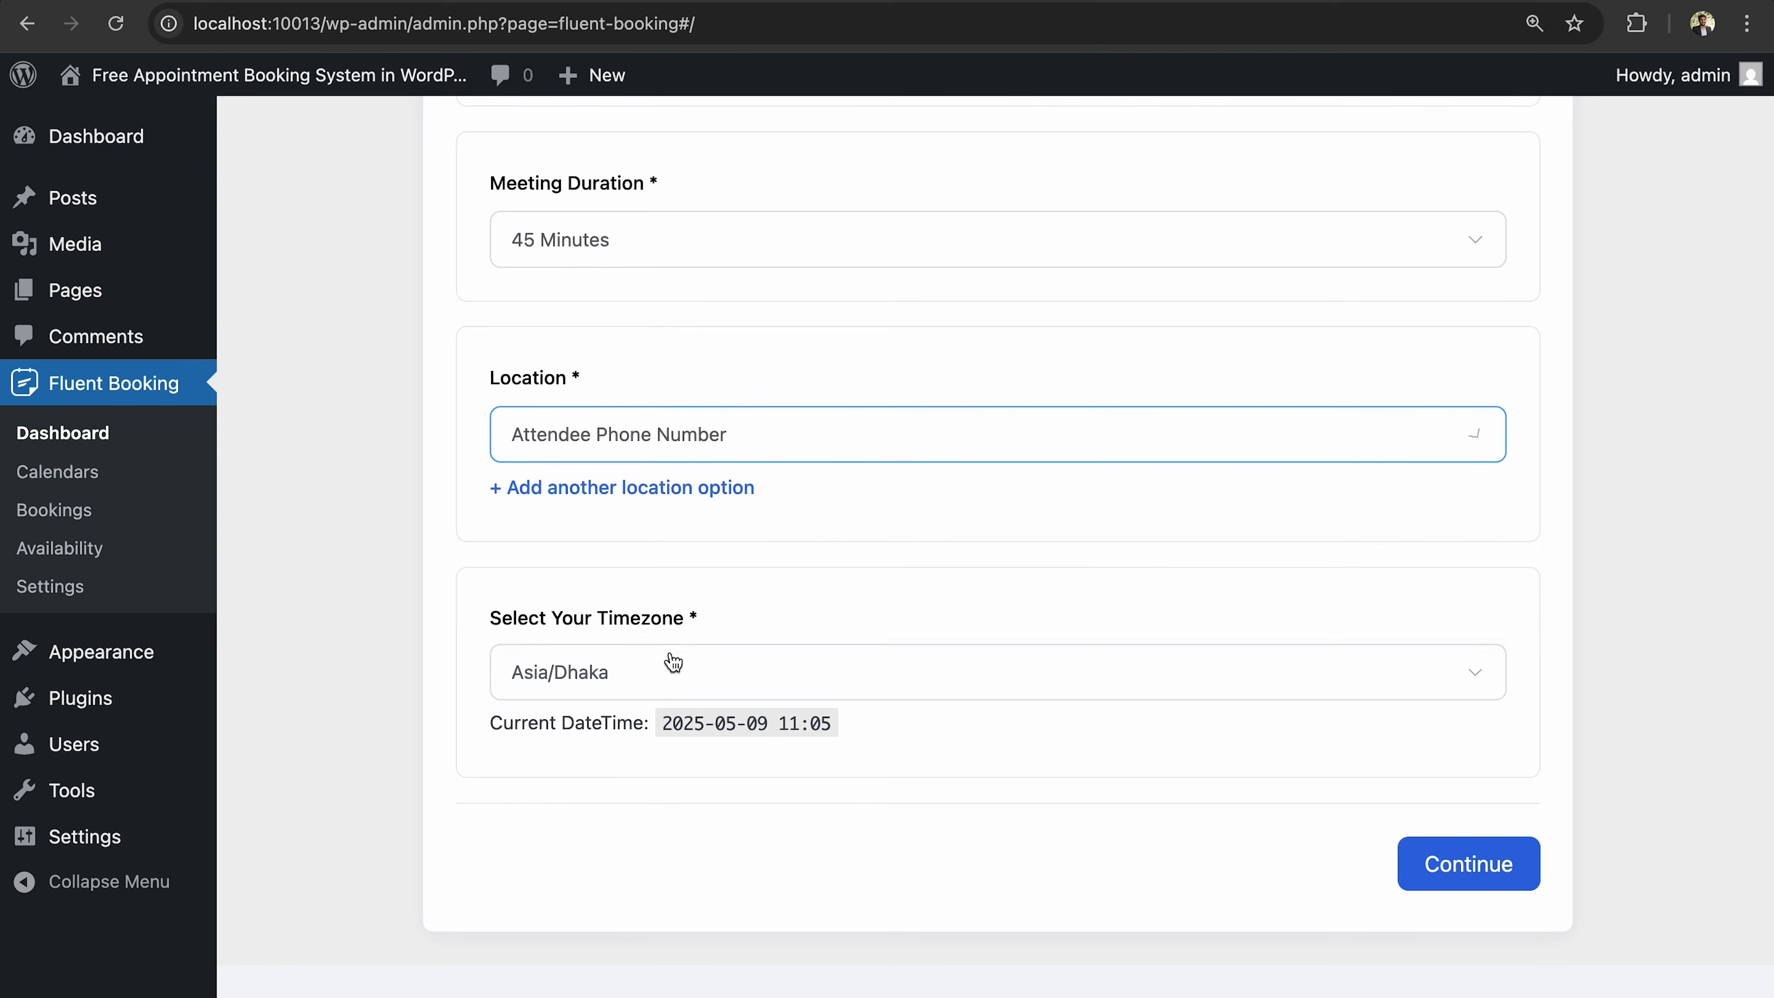
pyautogui.click(760, 448)
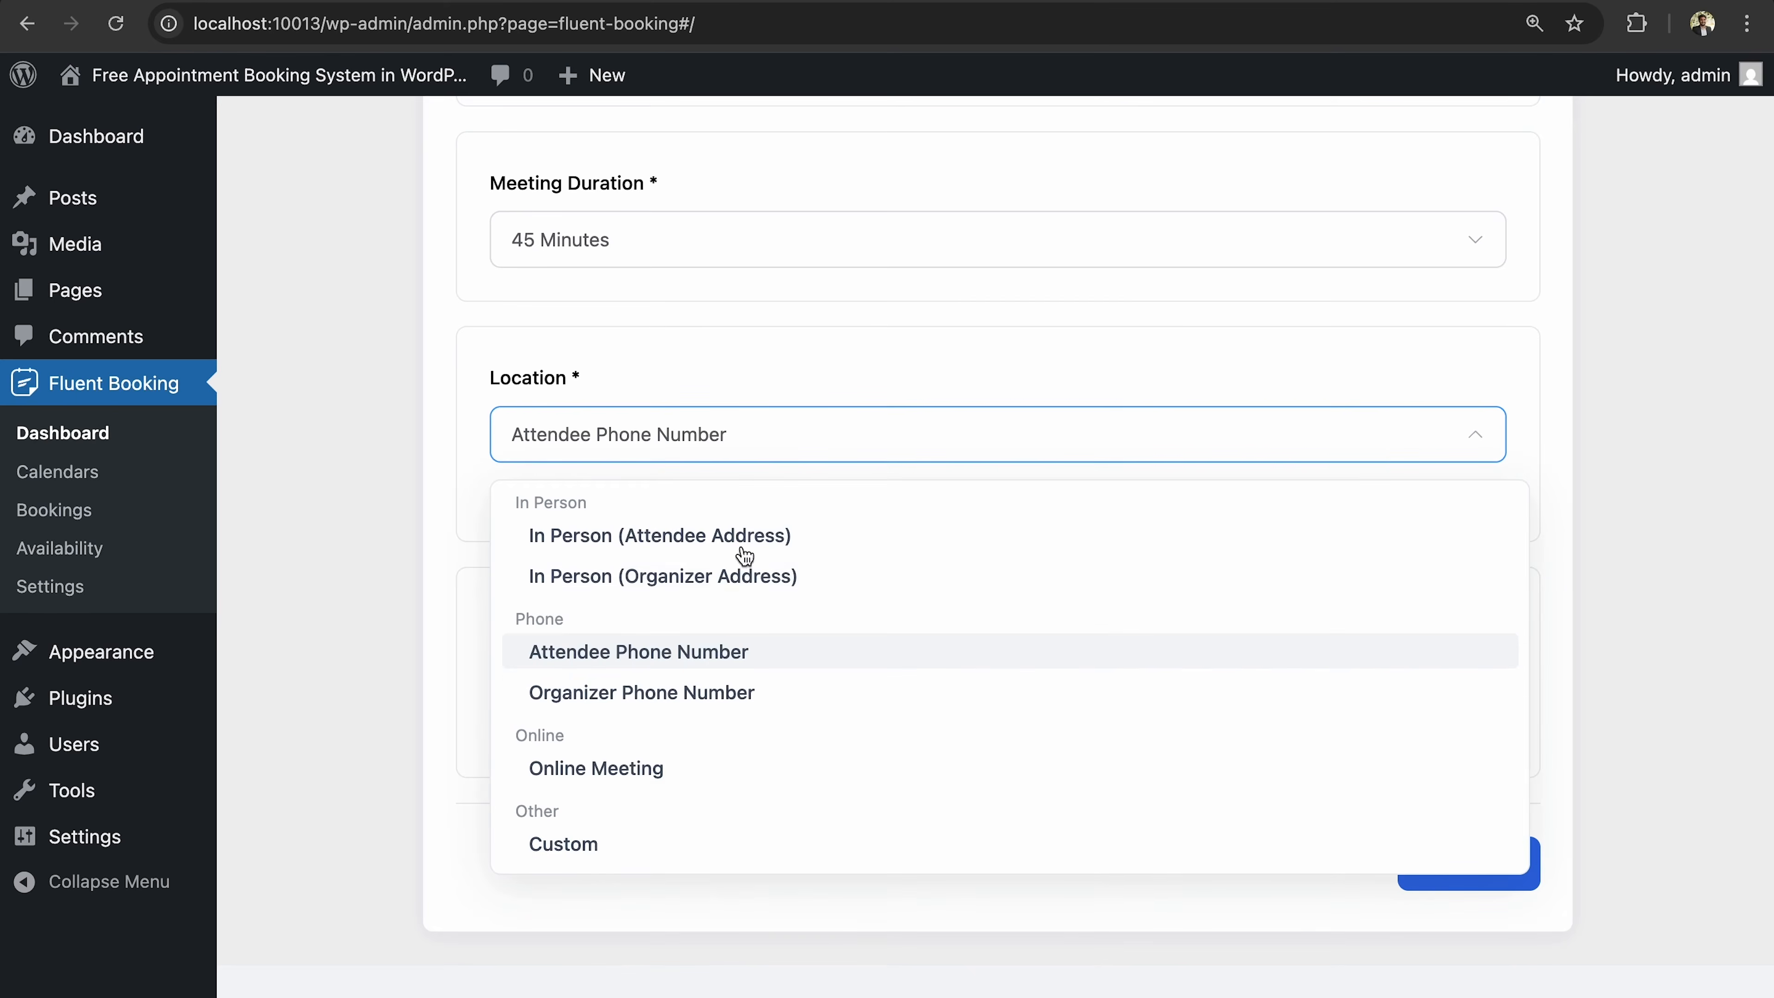
pyautogui.click(681, 767)
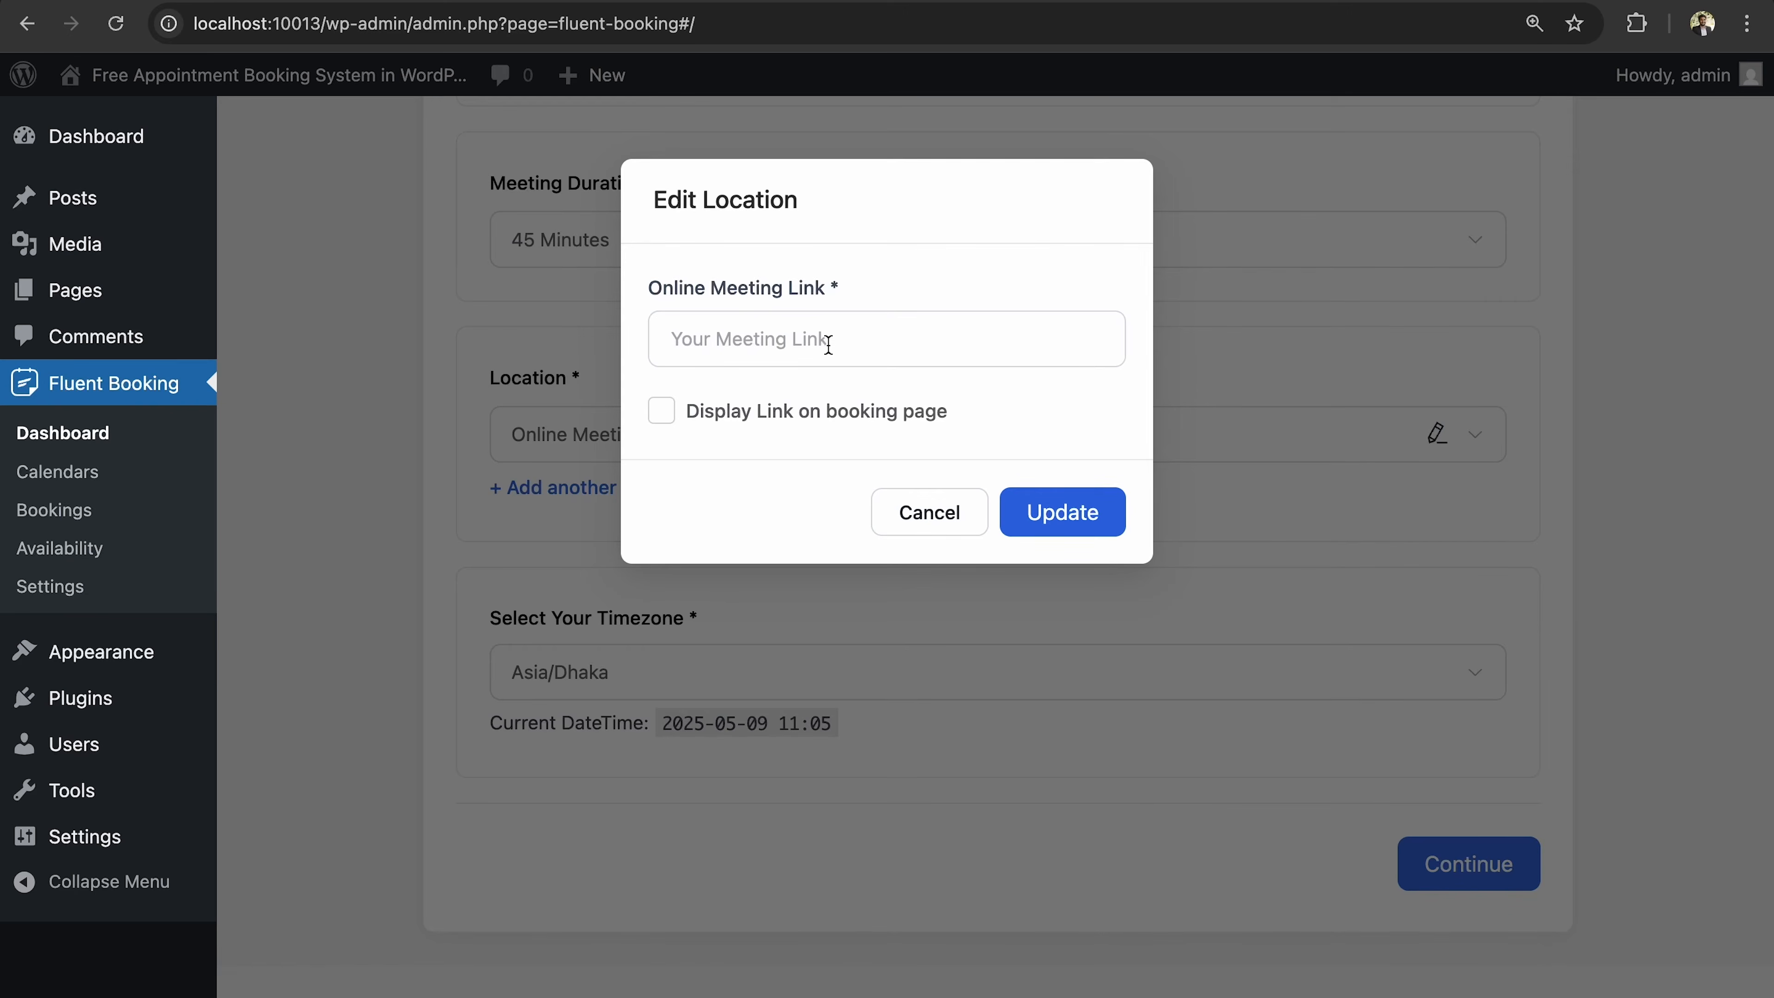
# Paste the Slack huddle link as the online meeting URL and save it.
pyautogui.click(829, 344)
pyautogui.press('super+v')
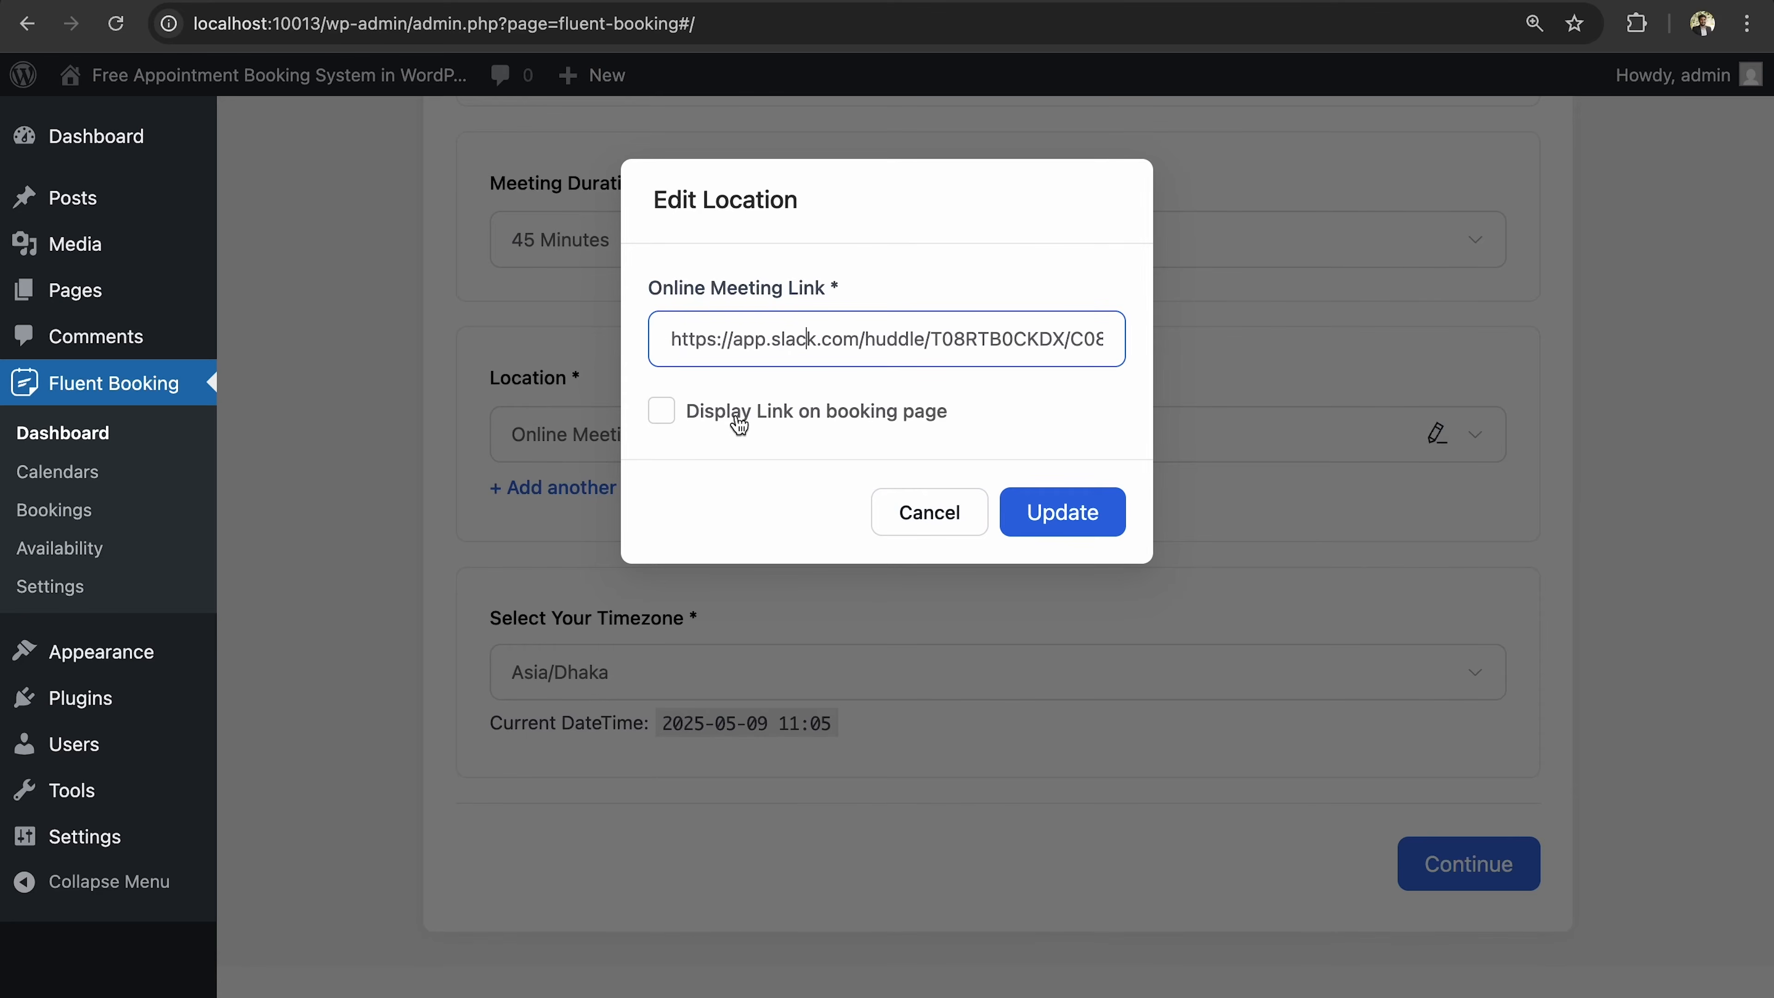
pyautogui.click(1085, 519)
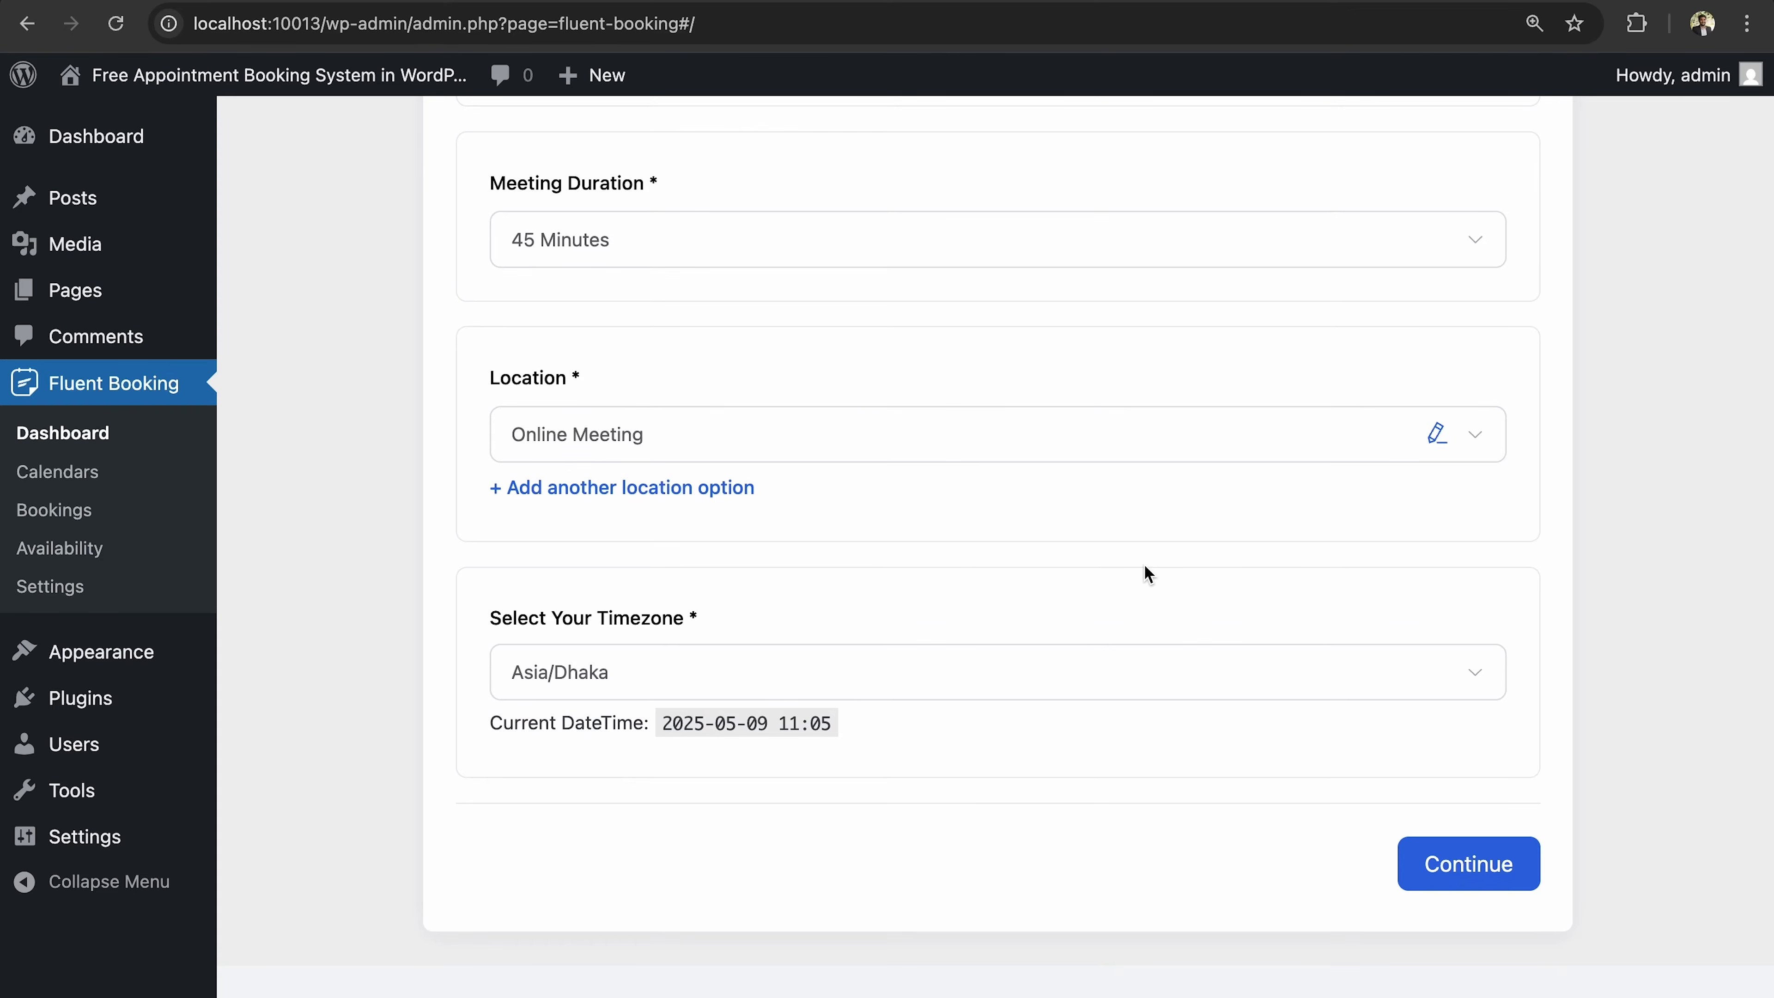
# Add a second location slot, check its types, then delete the empty extra location.
pyautogui.click(727, 491)
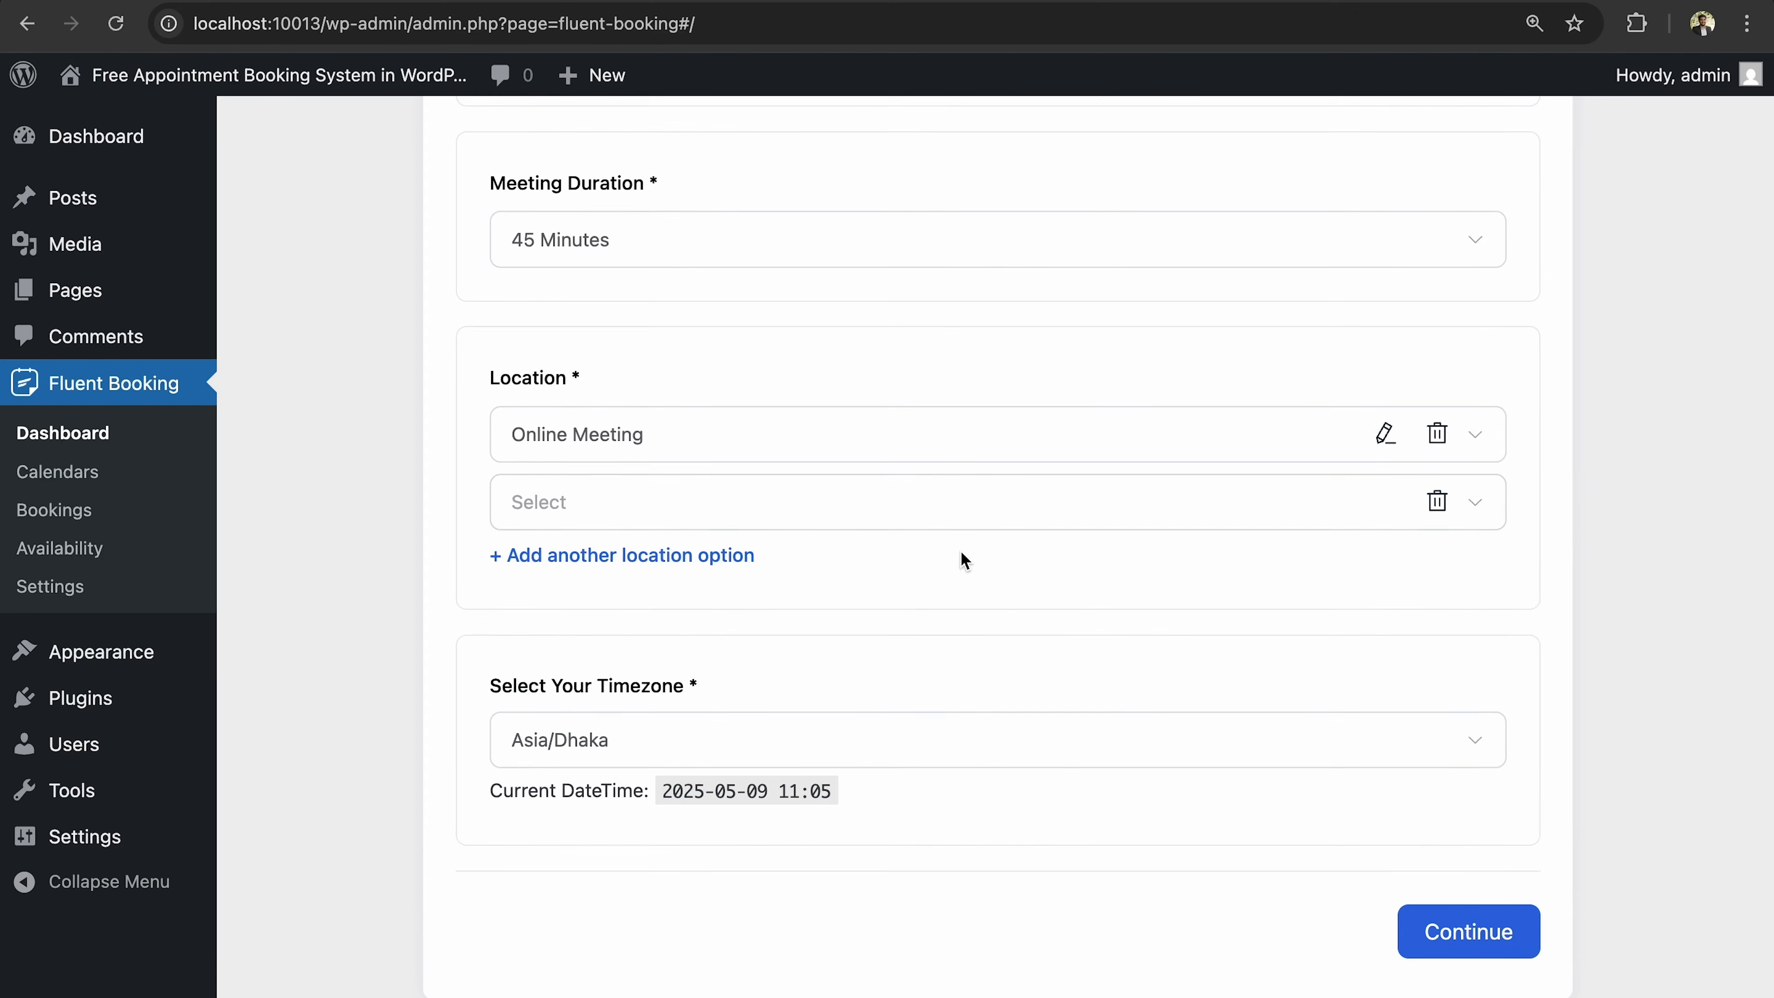
pyautogui.click(1062, 517)
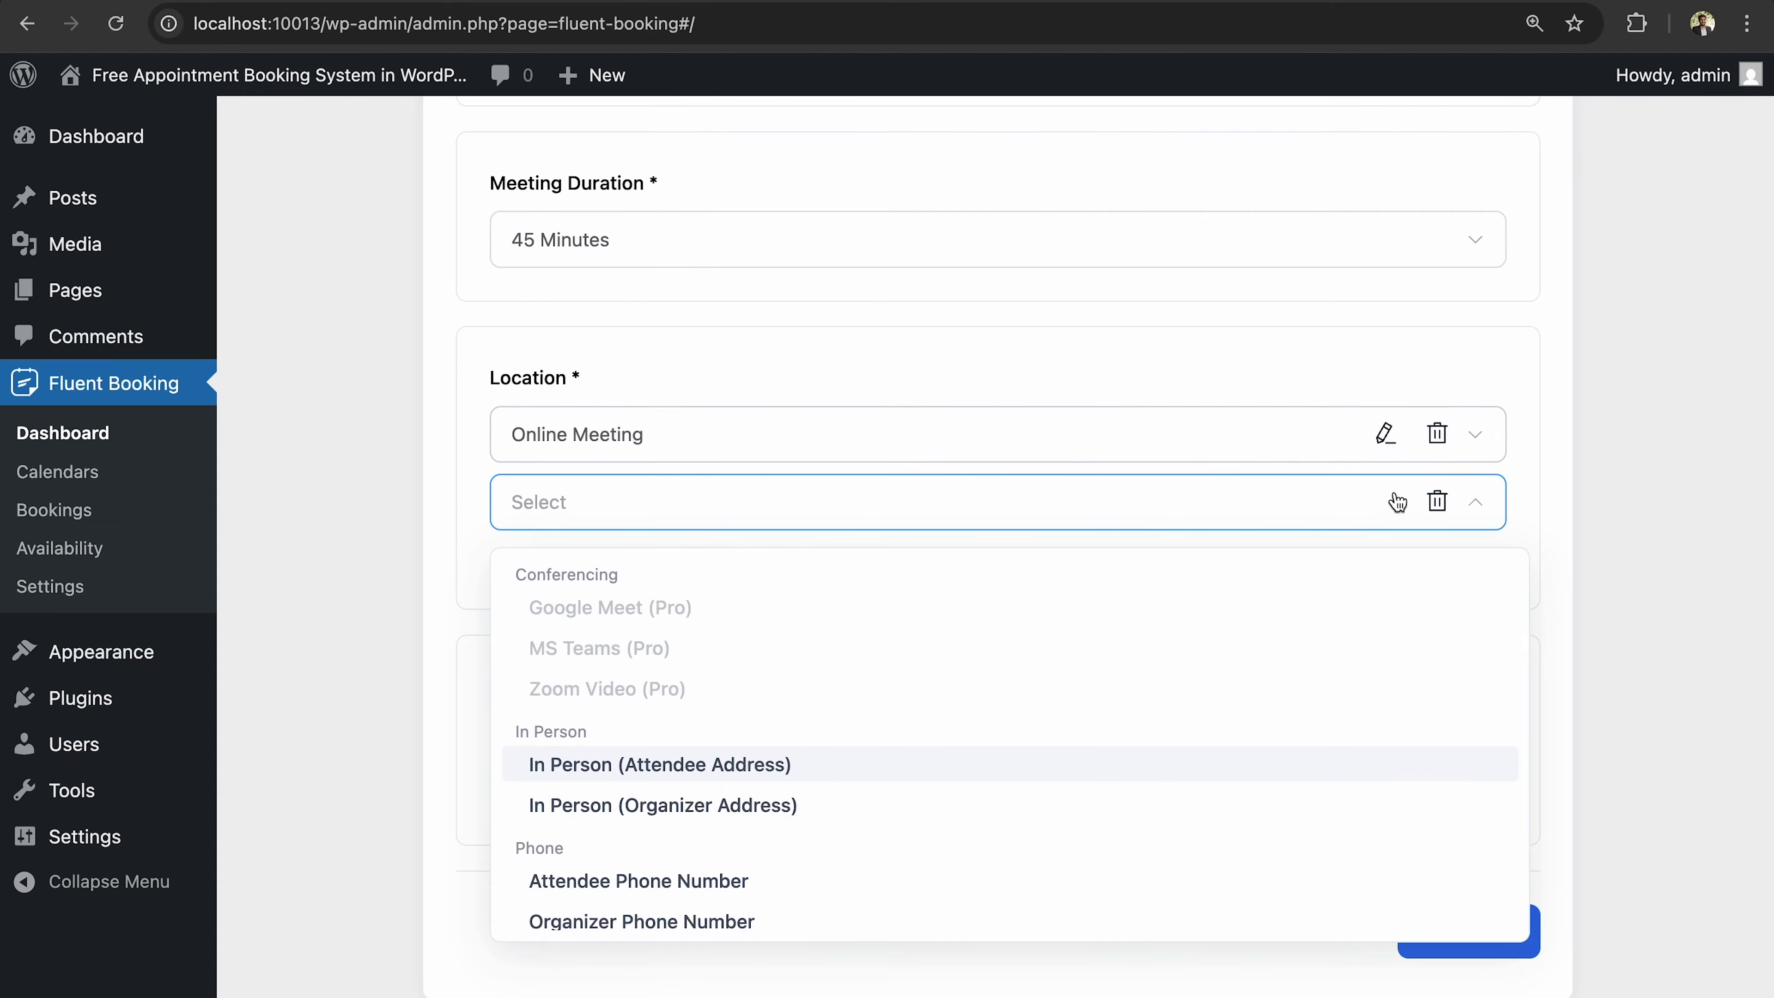
pyautogui.click(1437, 500)
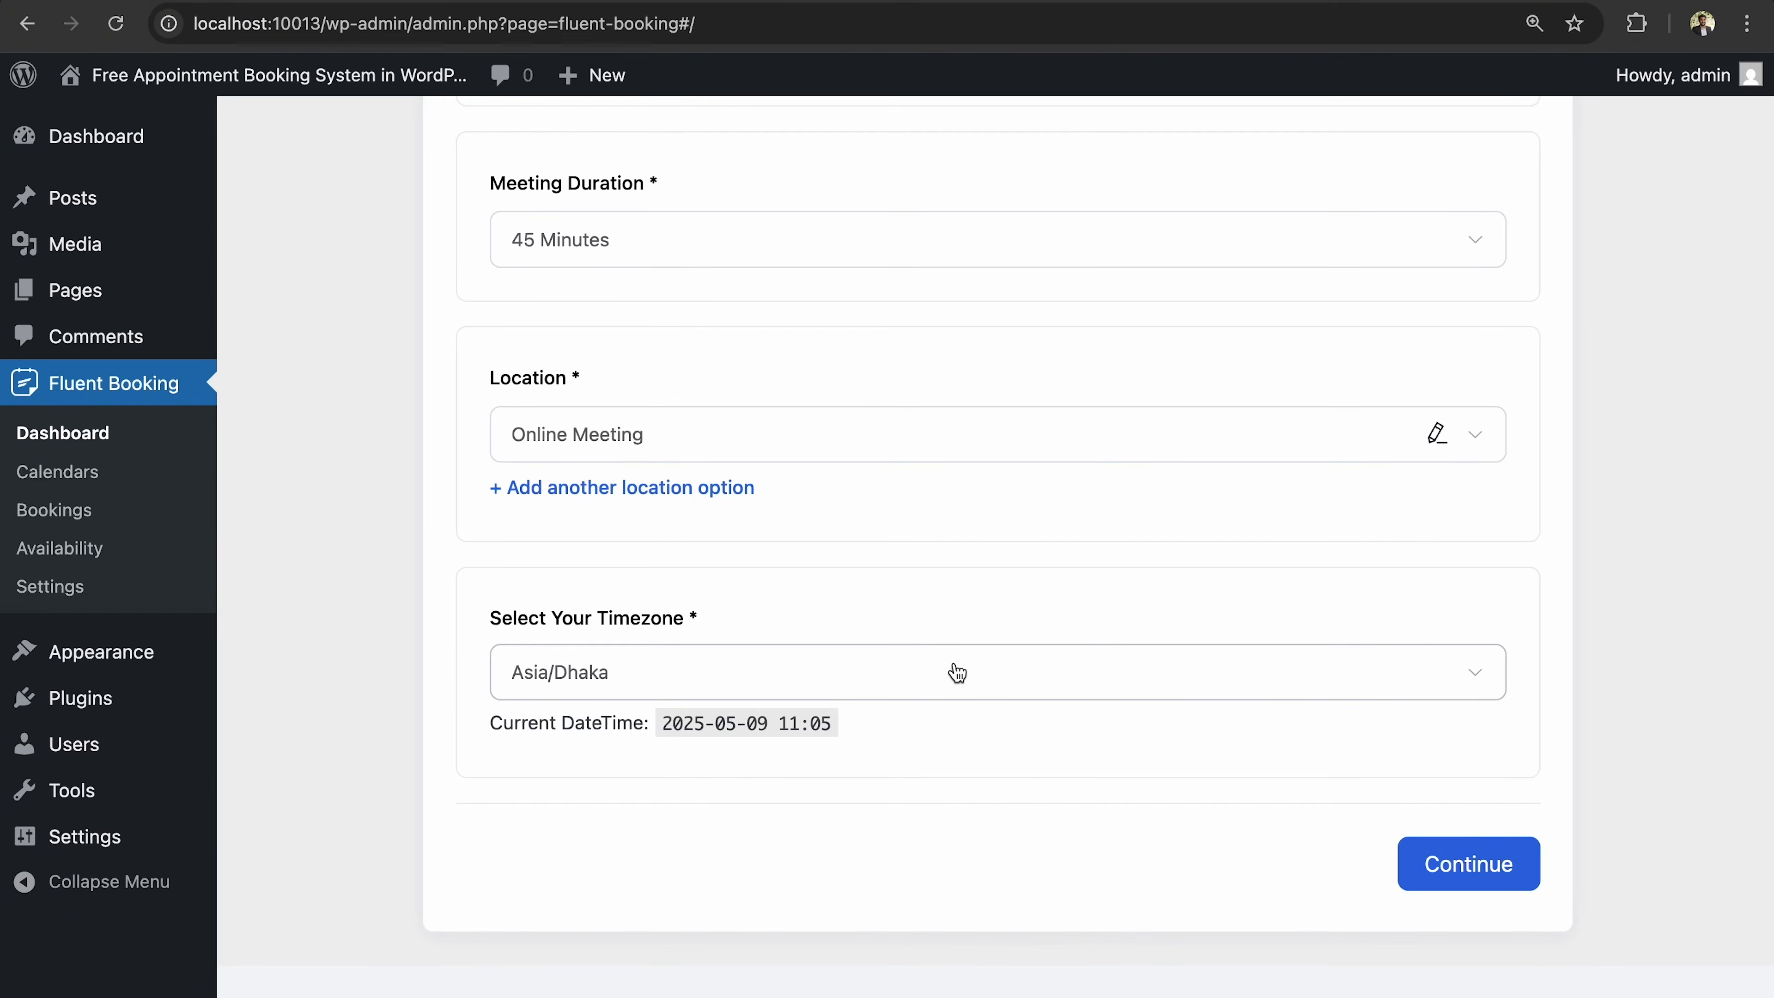
# Set the event timezone to America/Chicago and continue to weekly availability.
pyautogui.click(954, 687)
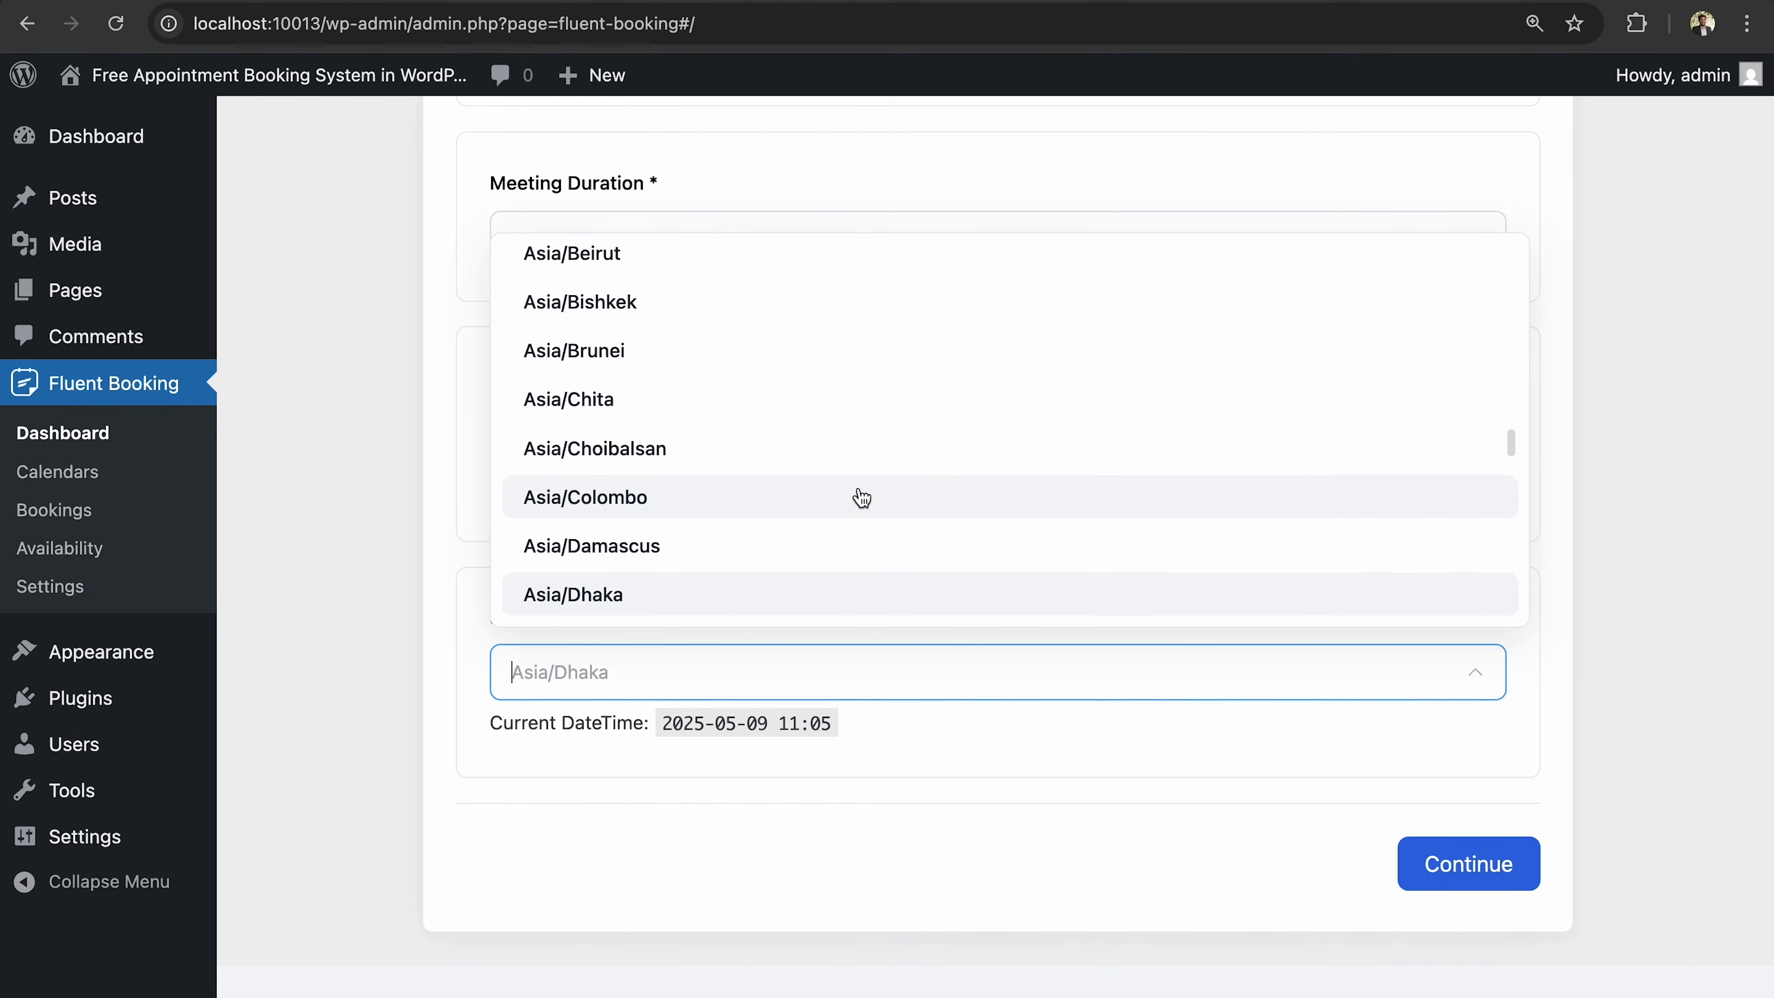
pyautogui.write('chicago')
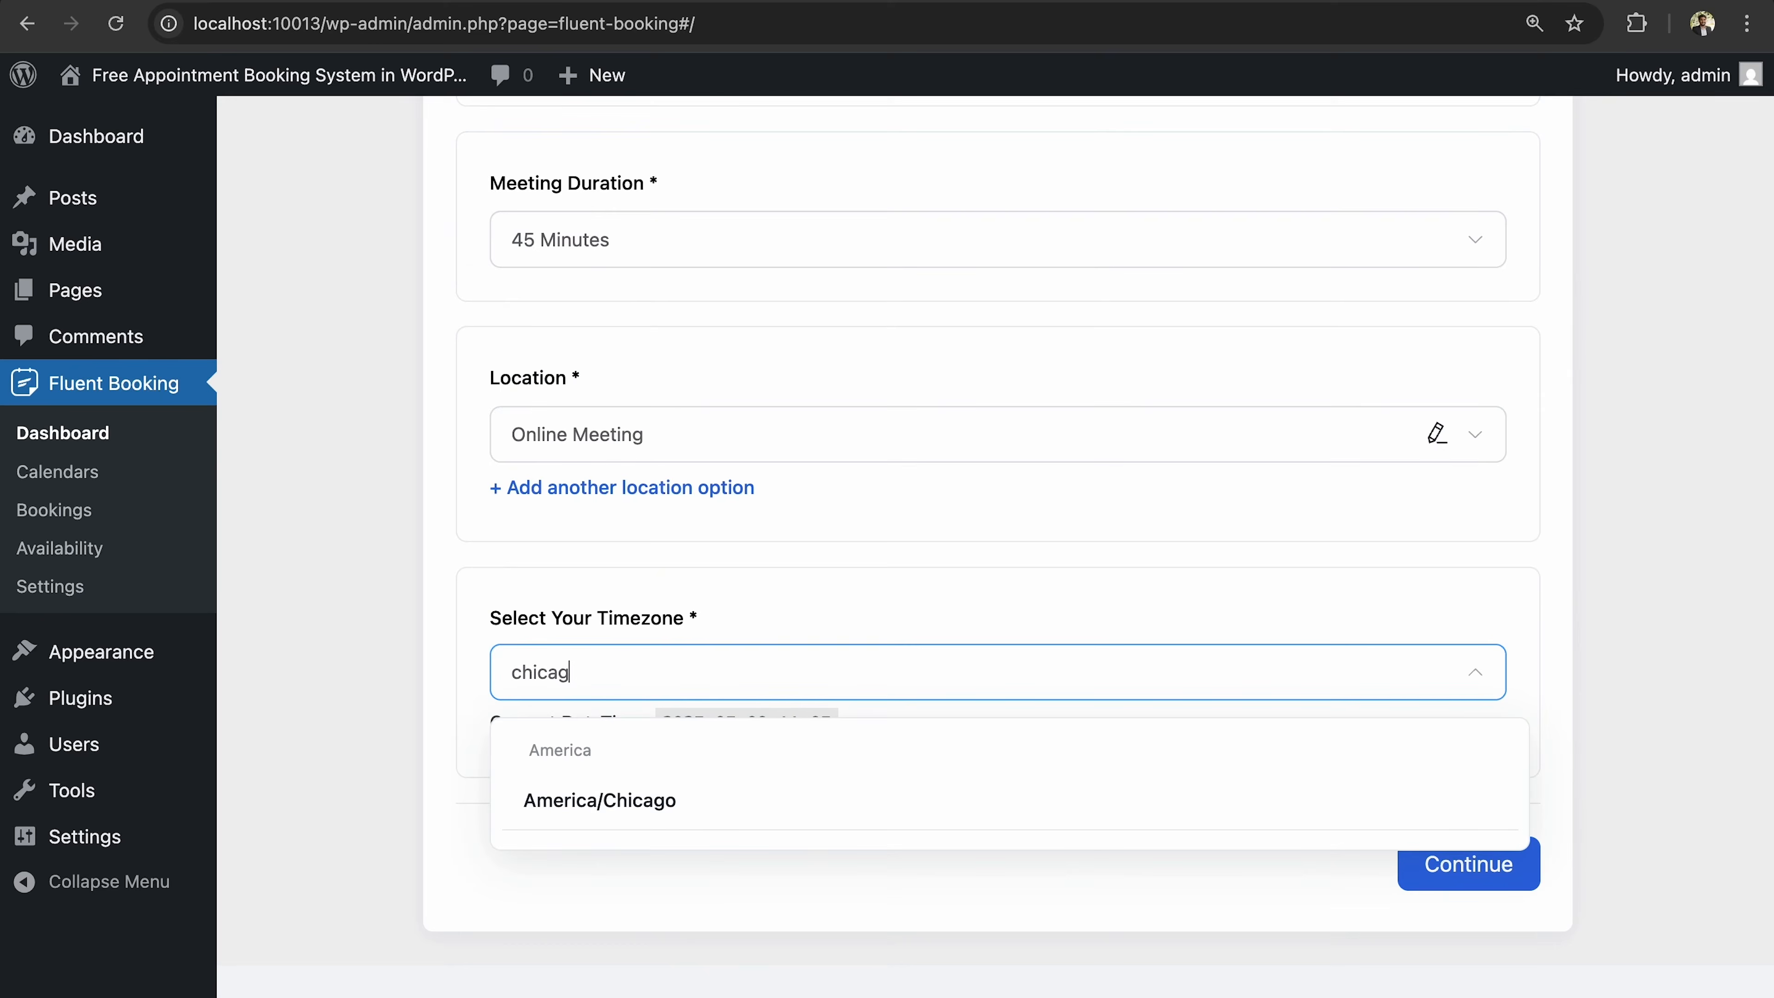
pyautogui.press('BackSpace')
pyautogui.press('BackSpace')
pyautogui.press('BackSpace')
pyautogui.press('BackSpace')
pyautogui.click(813, 805)
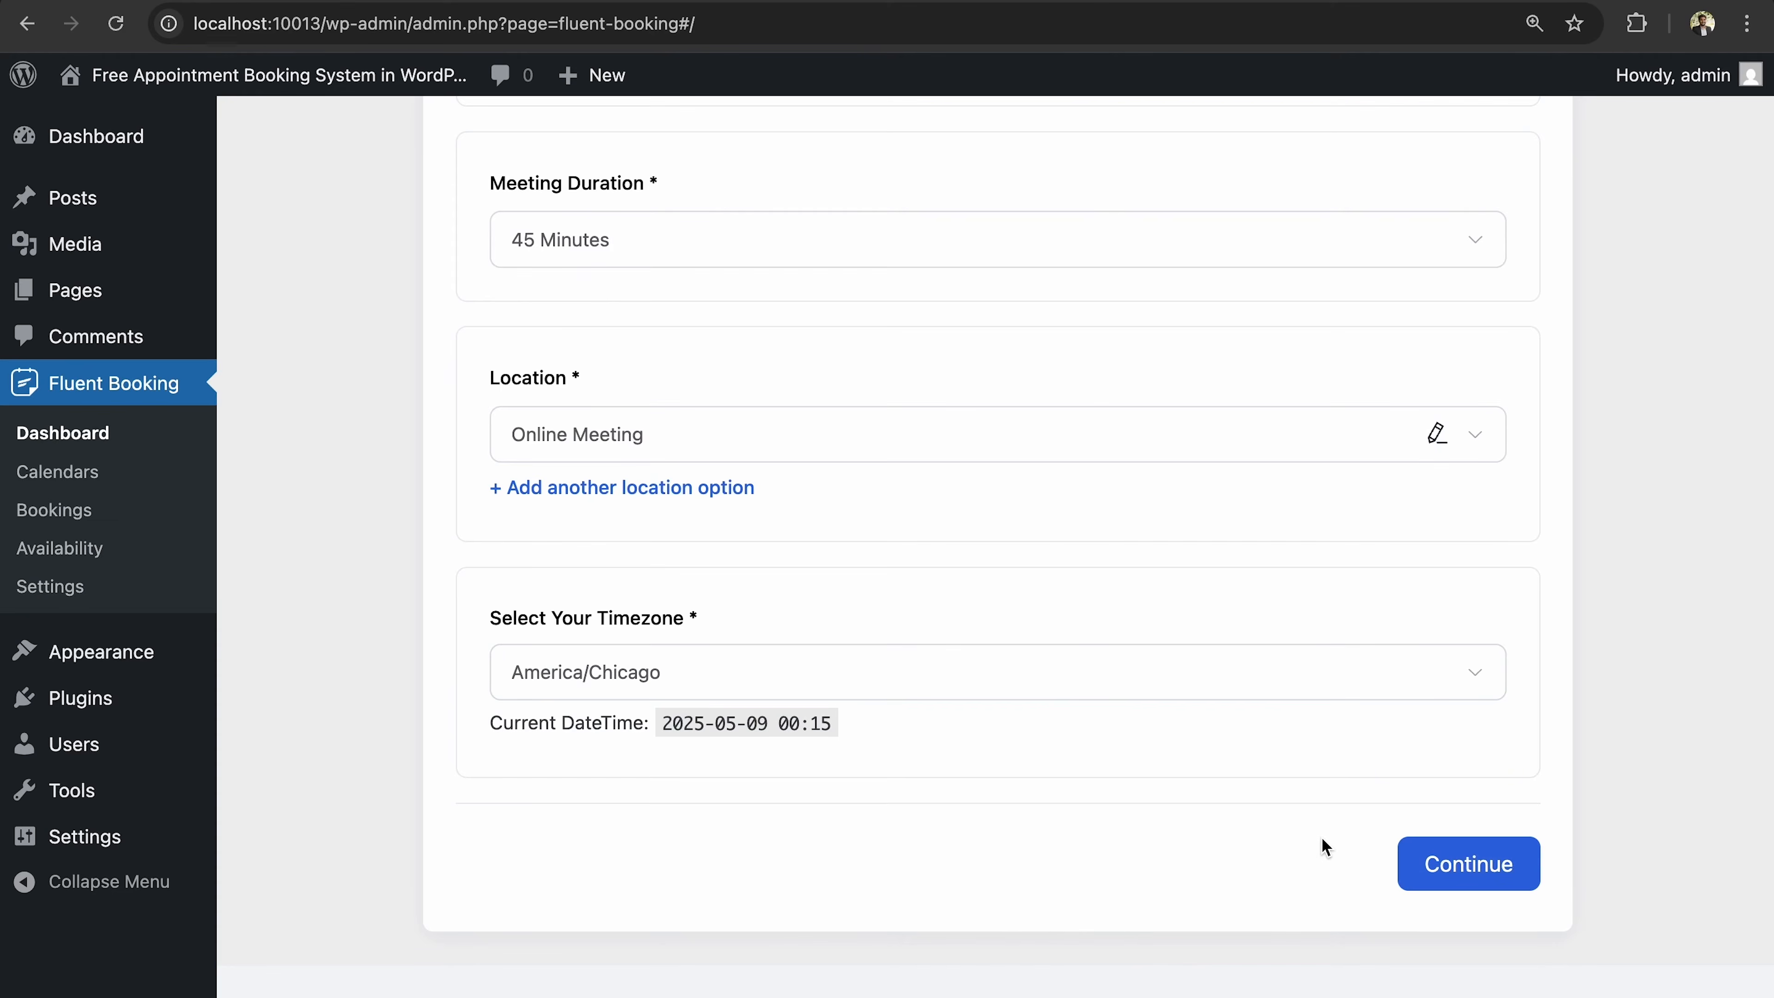
pyautogui.click(1444, 863)
# Make Tuesday unavailable, leaving Mon, Wed, Thu, Fri 09:00–17:00, and finish setup.
pyautogui.scroll(10, 1226, 533)
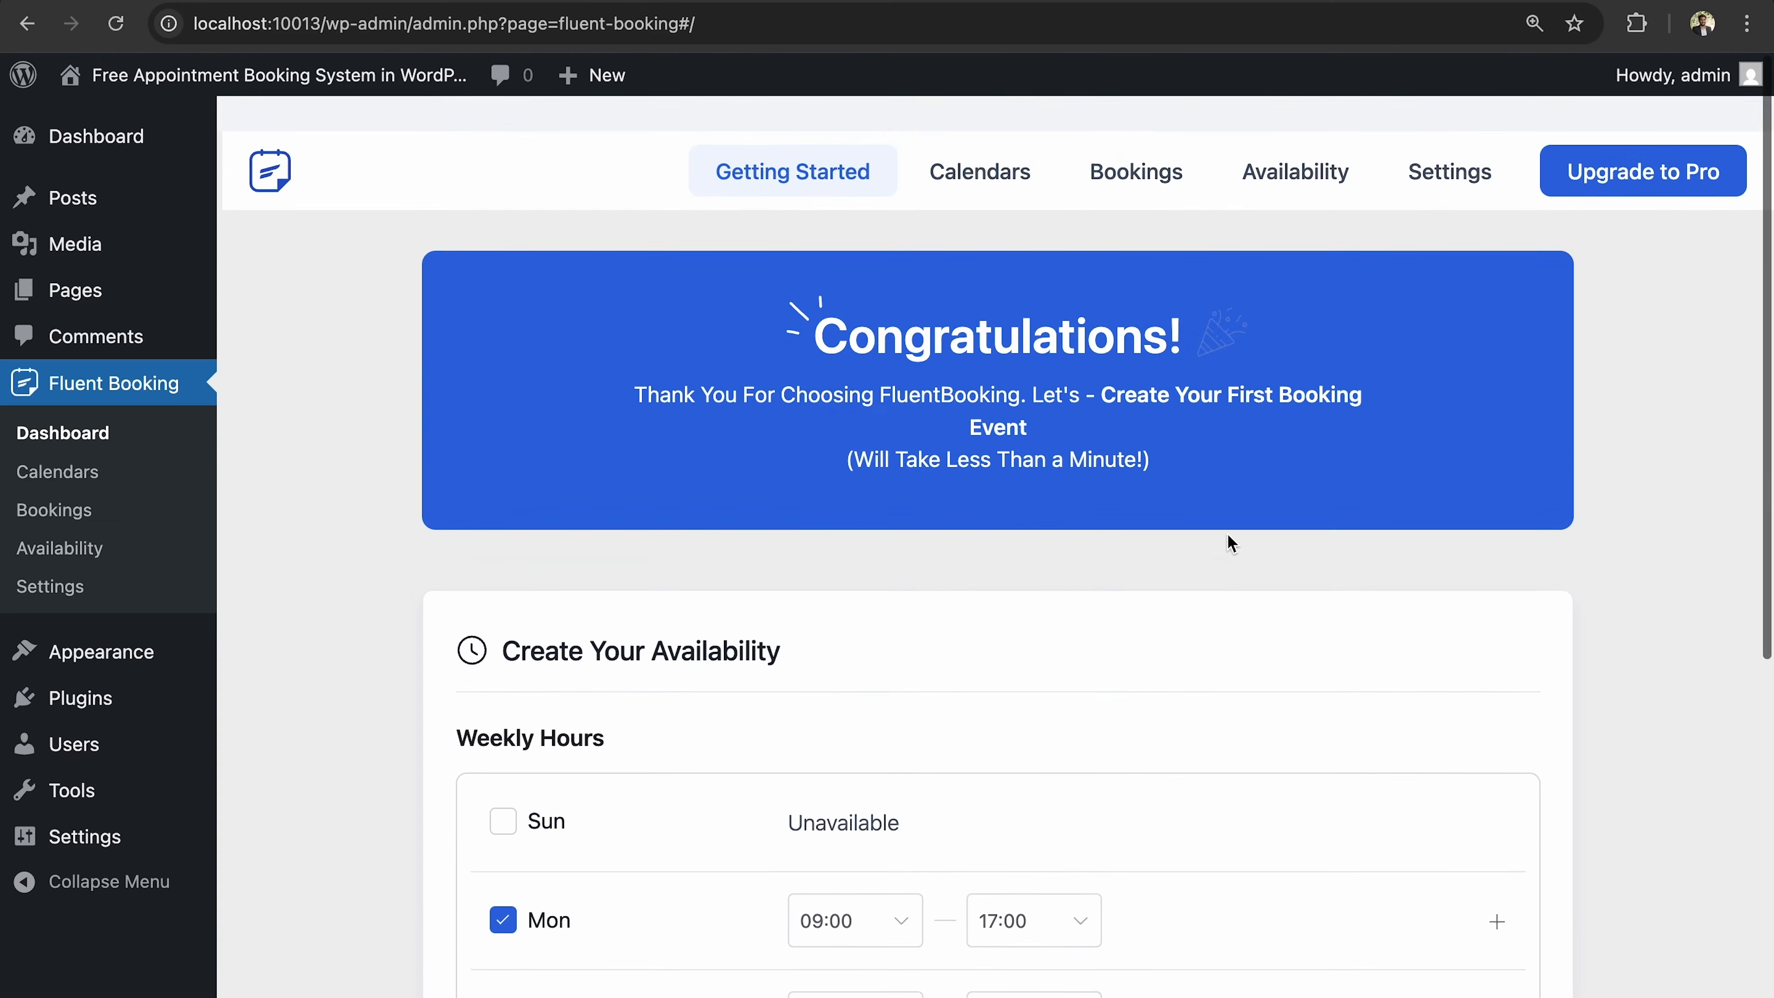
pyautogui.scroll(-1, 1230, 543)
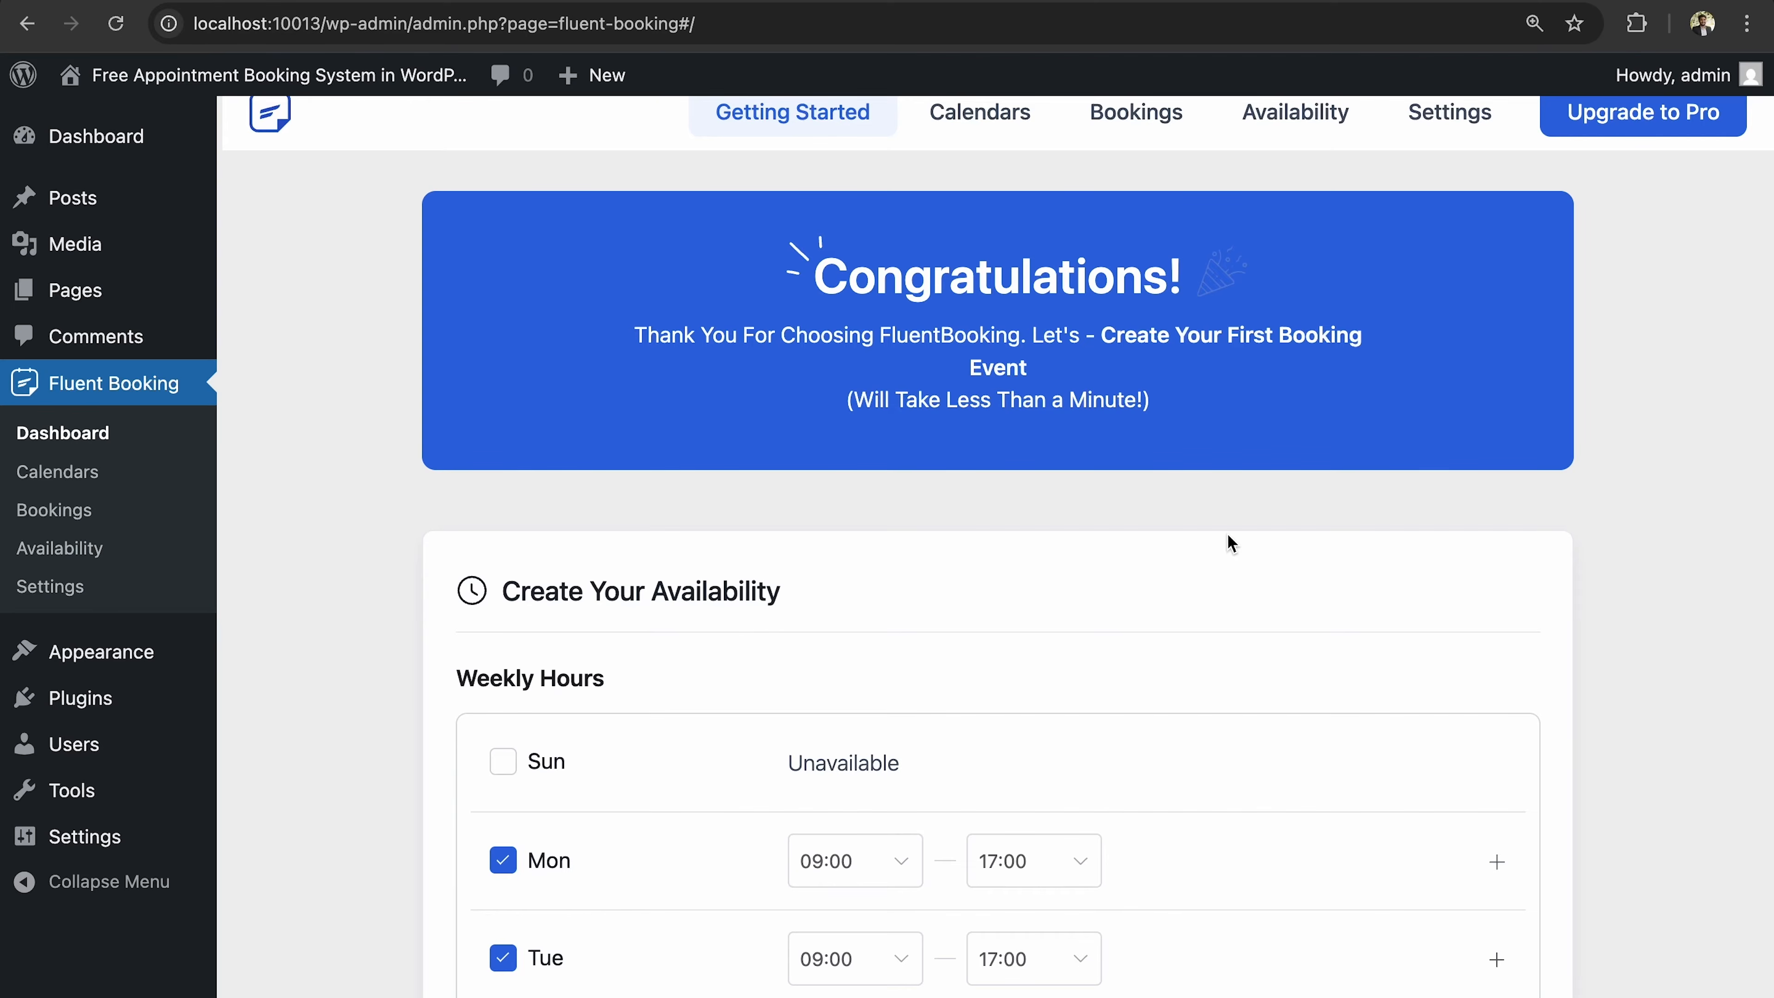
pyautogui.scroll(-7, 1231, 543)
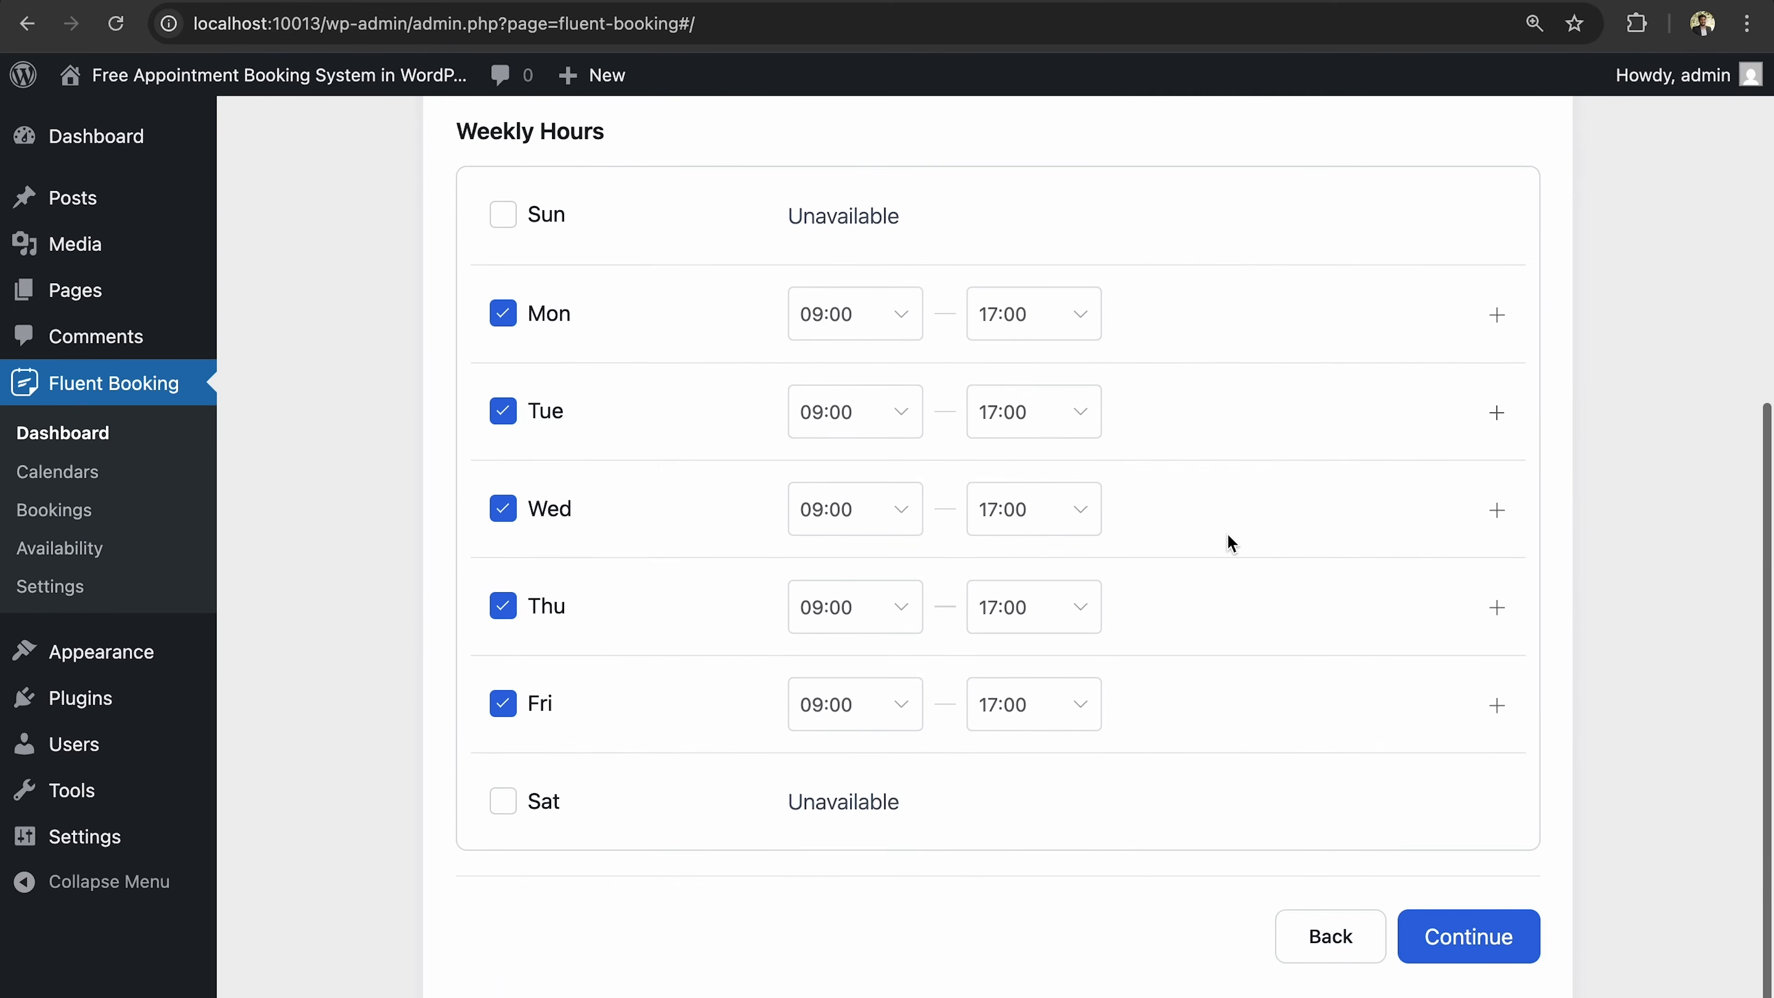
pyautogui.scroll(2, 1231, 544)
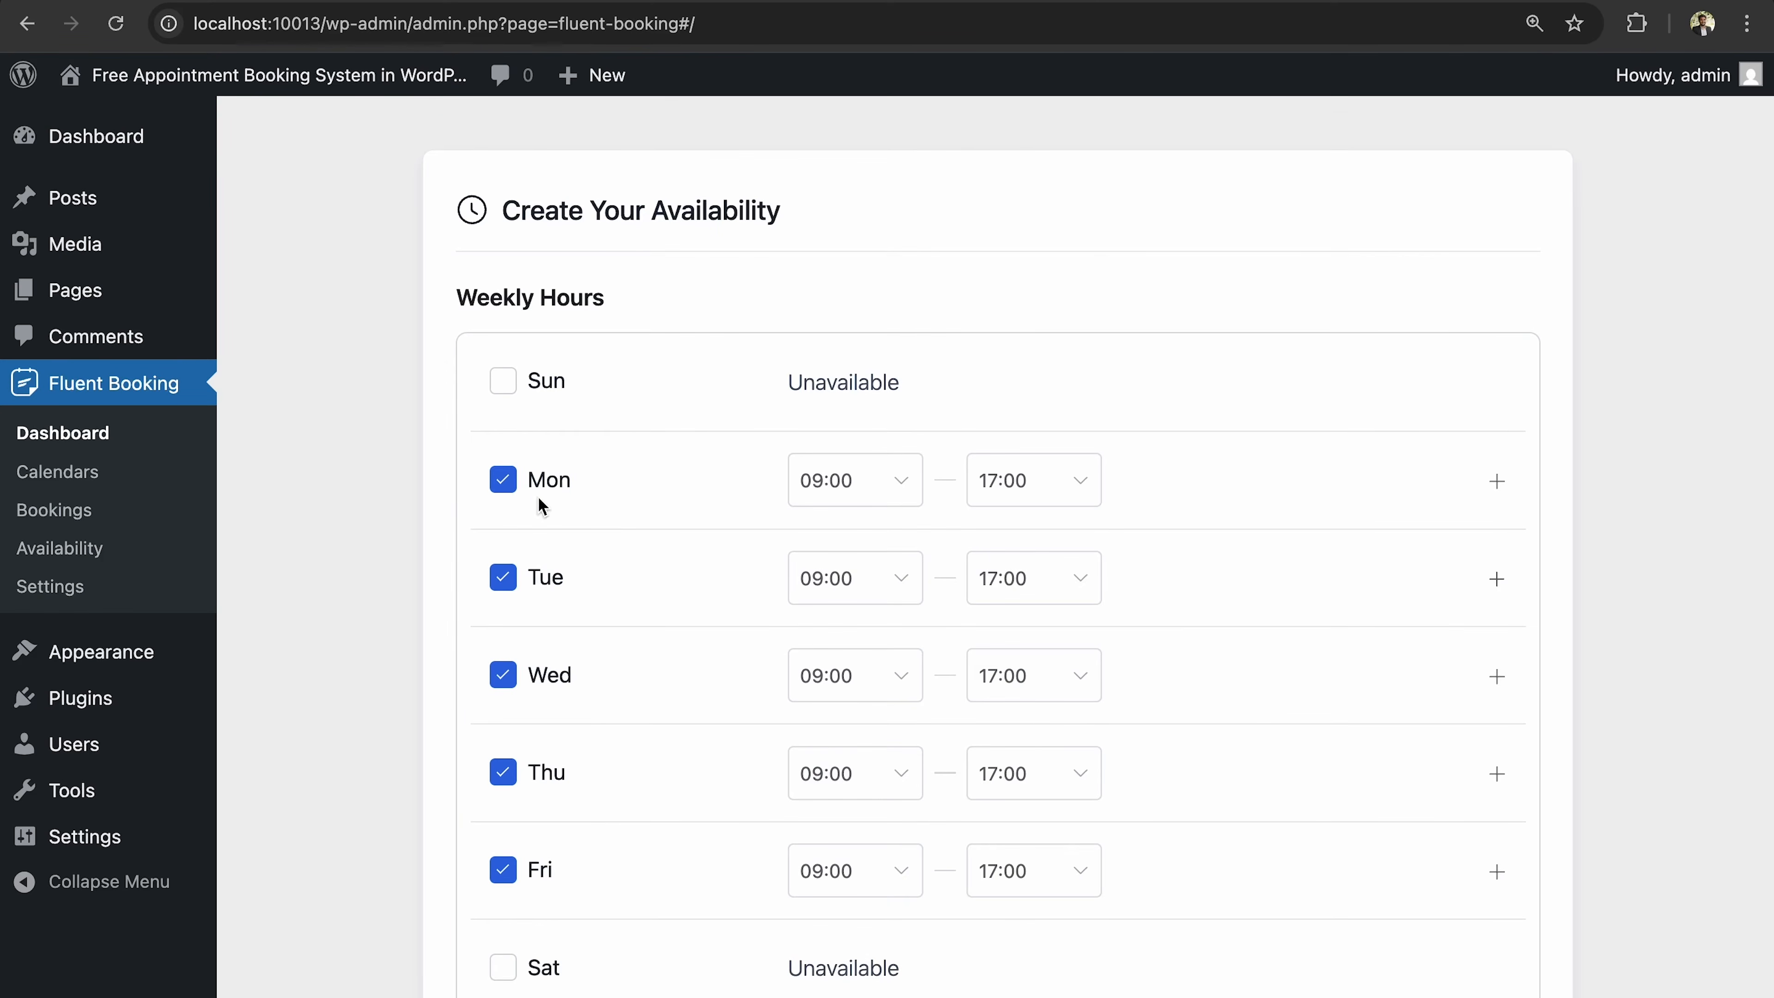
pyautogui.click(505, 580)
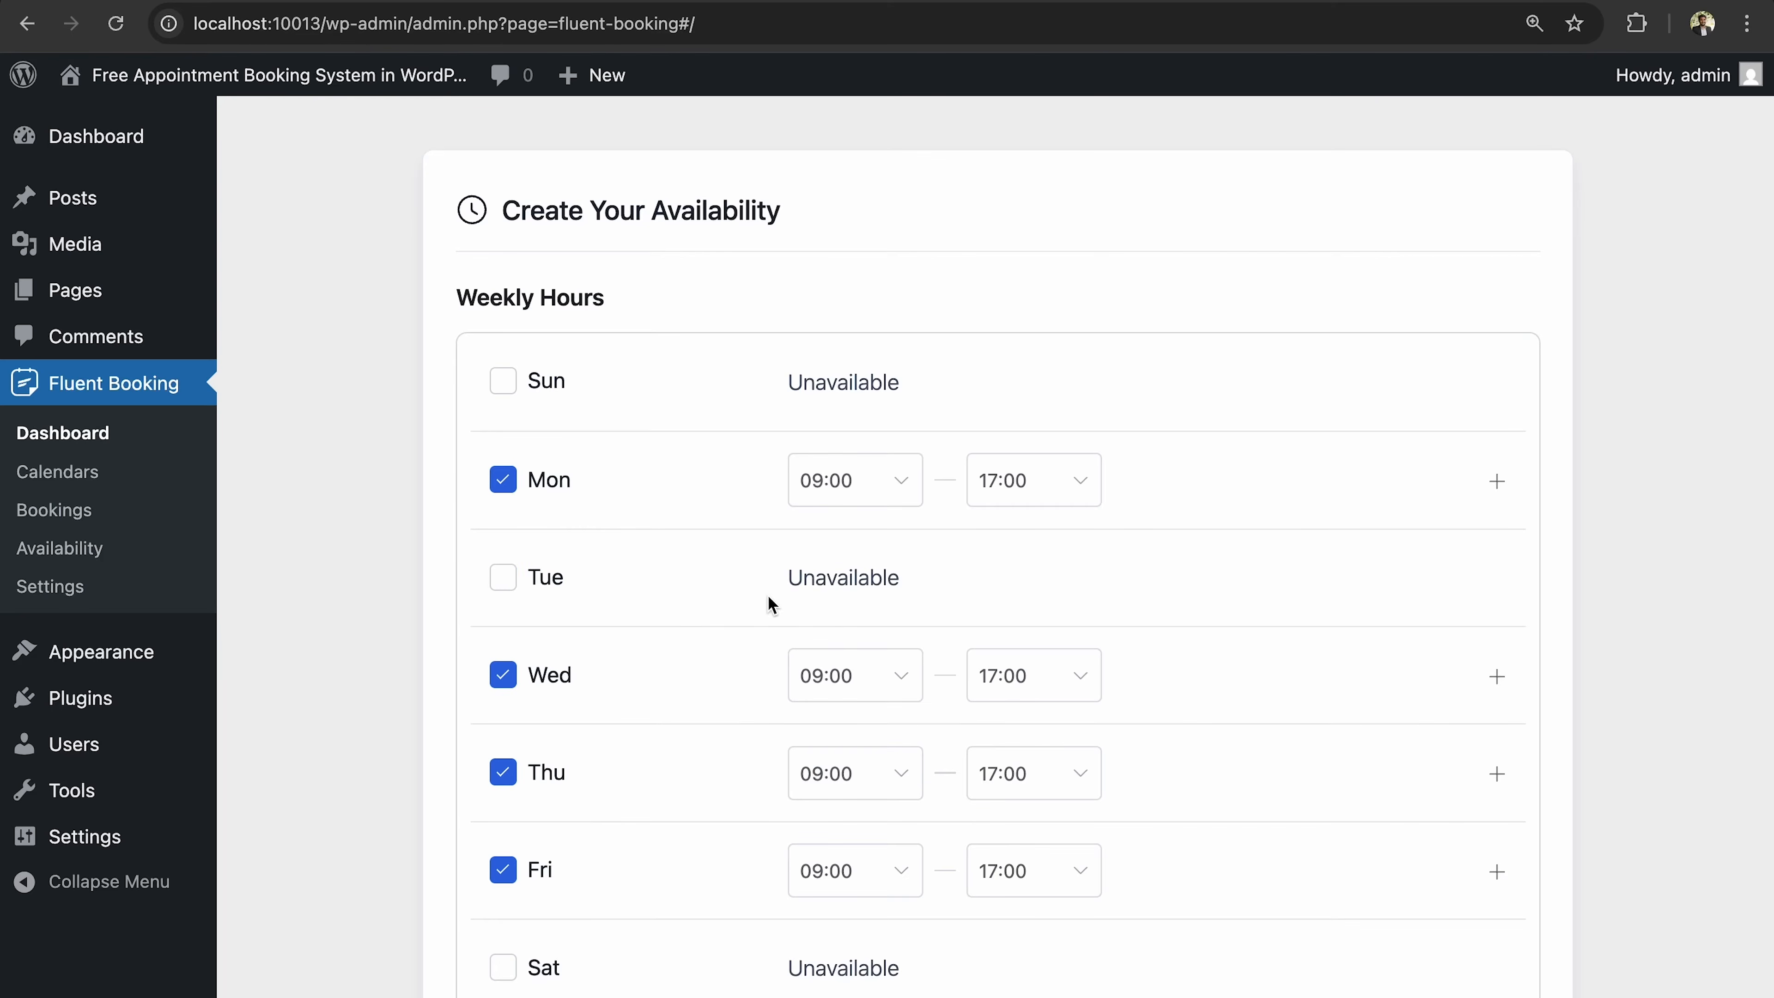
pyautogui.scroll(-3, 768, 602)
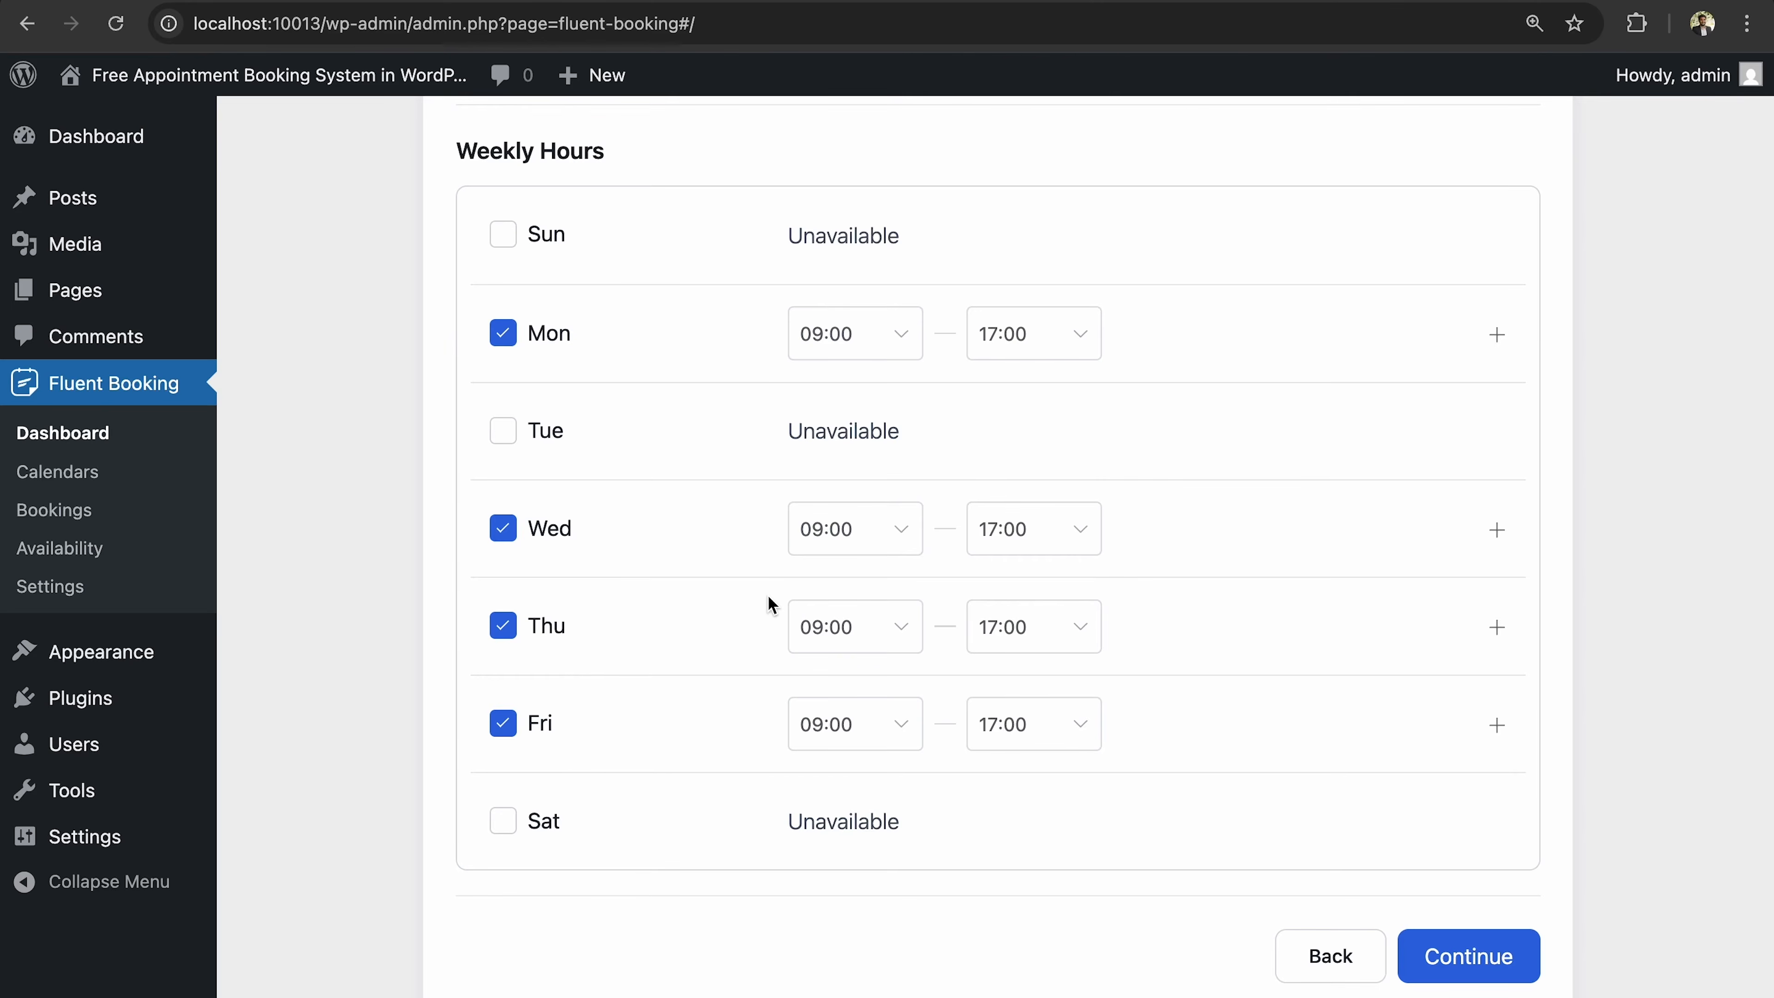
pyautogui.scroll(8, 1409, 868)
pyautogui.scroll(-5, 1409, 868)
pyautogui.scroll(-2, 1412, 868)
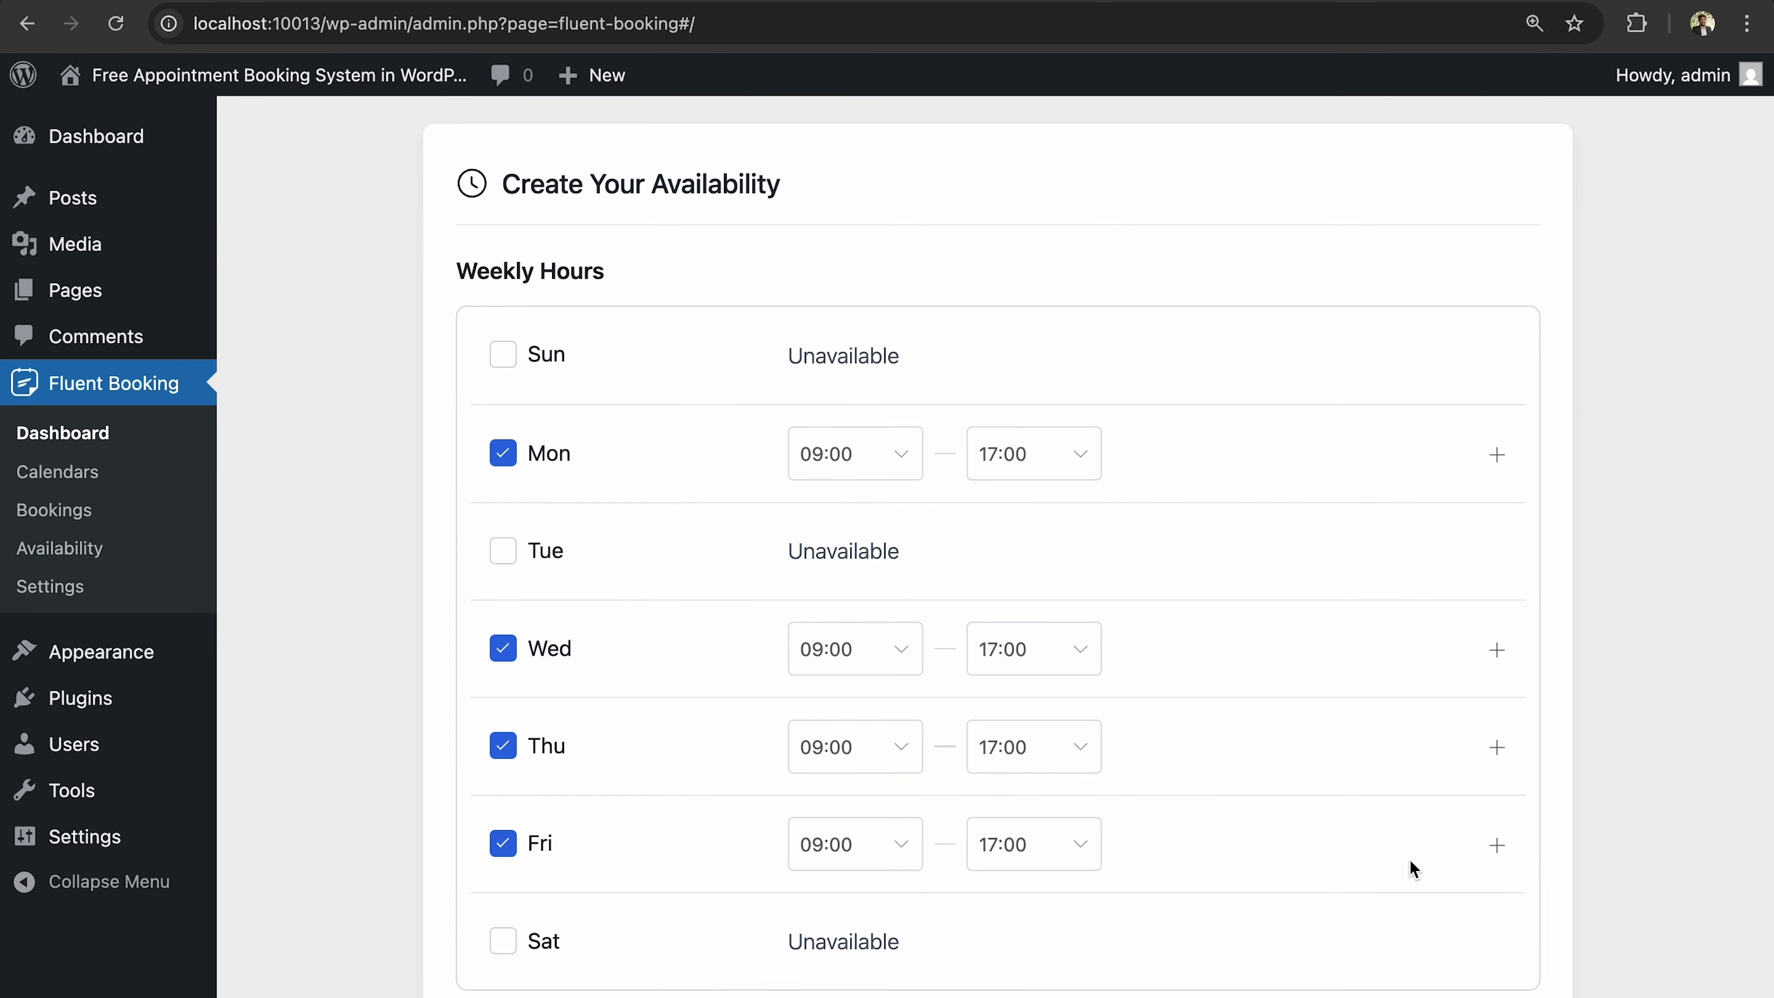
pyautogui.scroll(-3, 1413, 868)
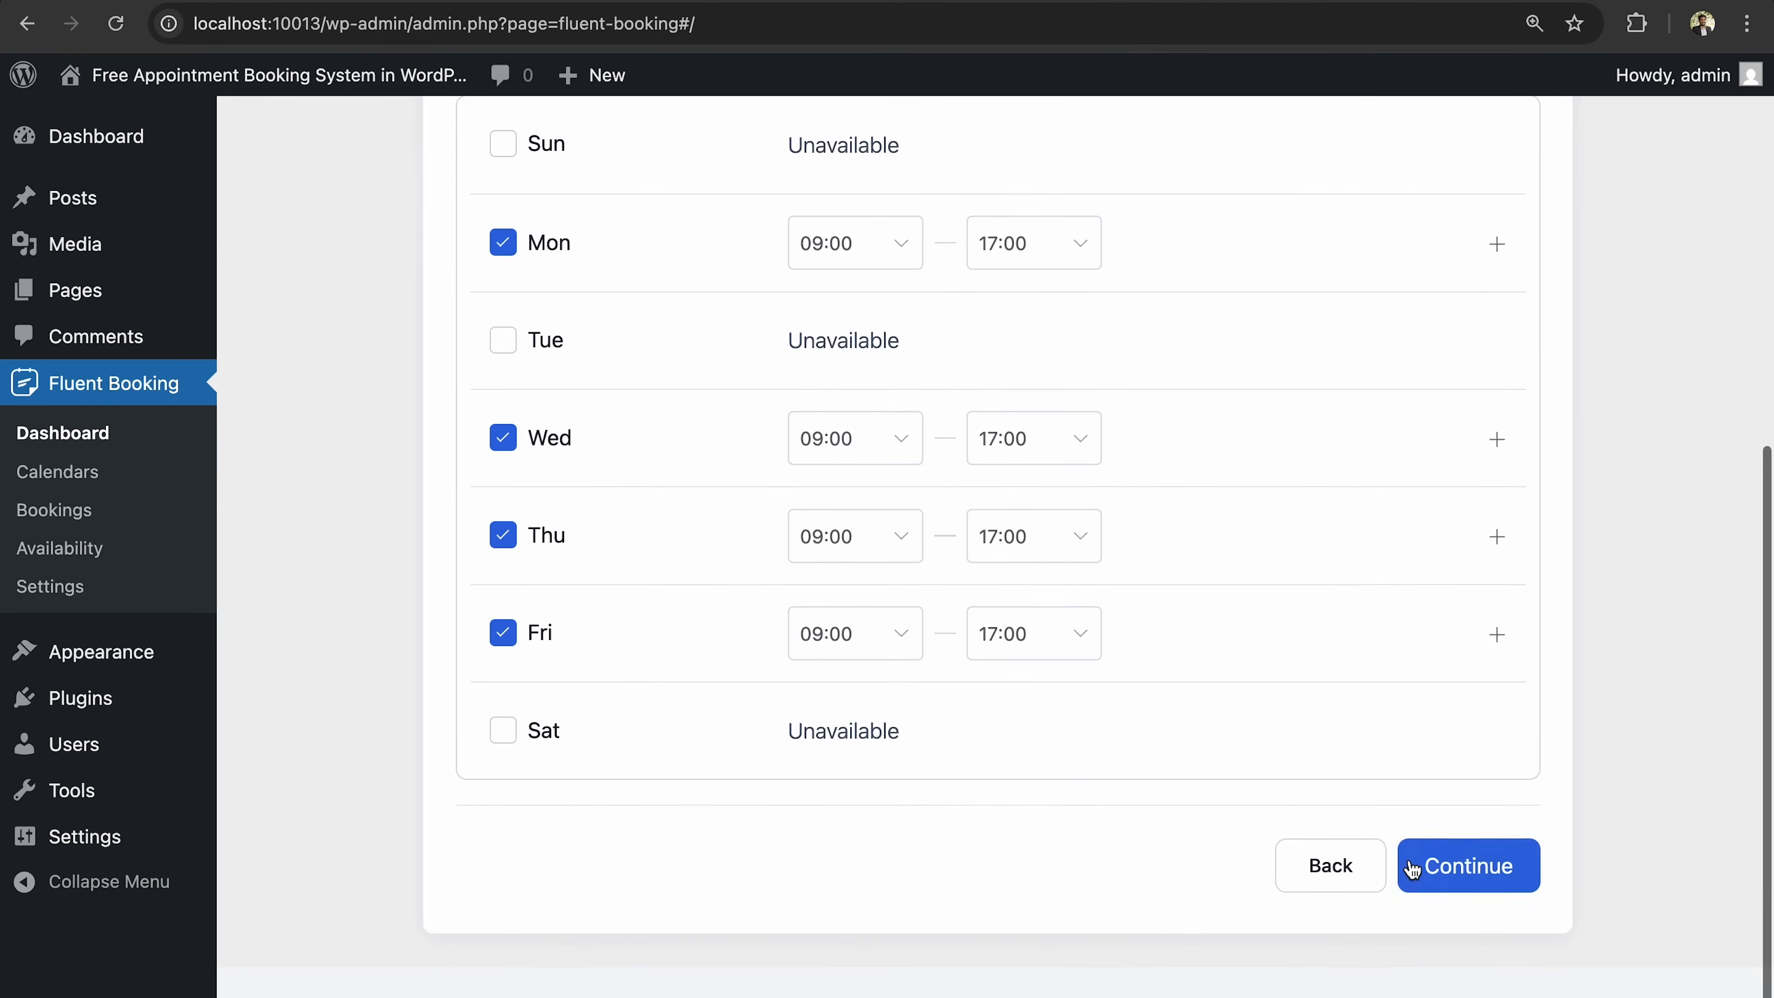
pyautogui.click(1488, 879)
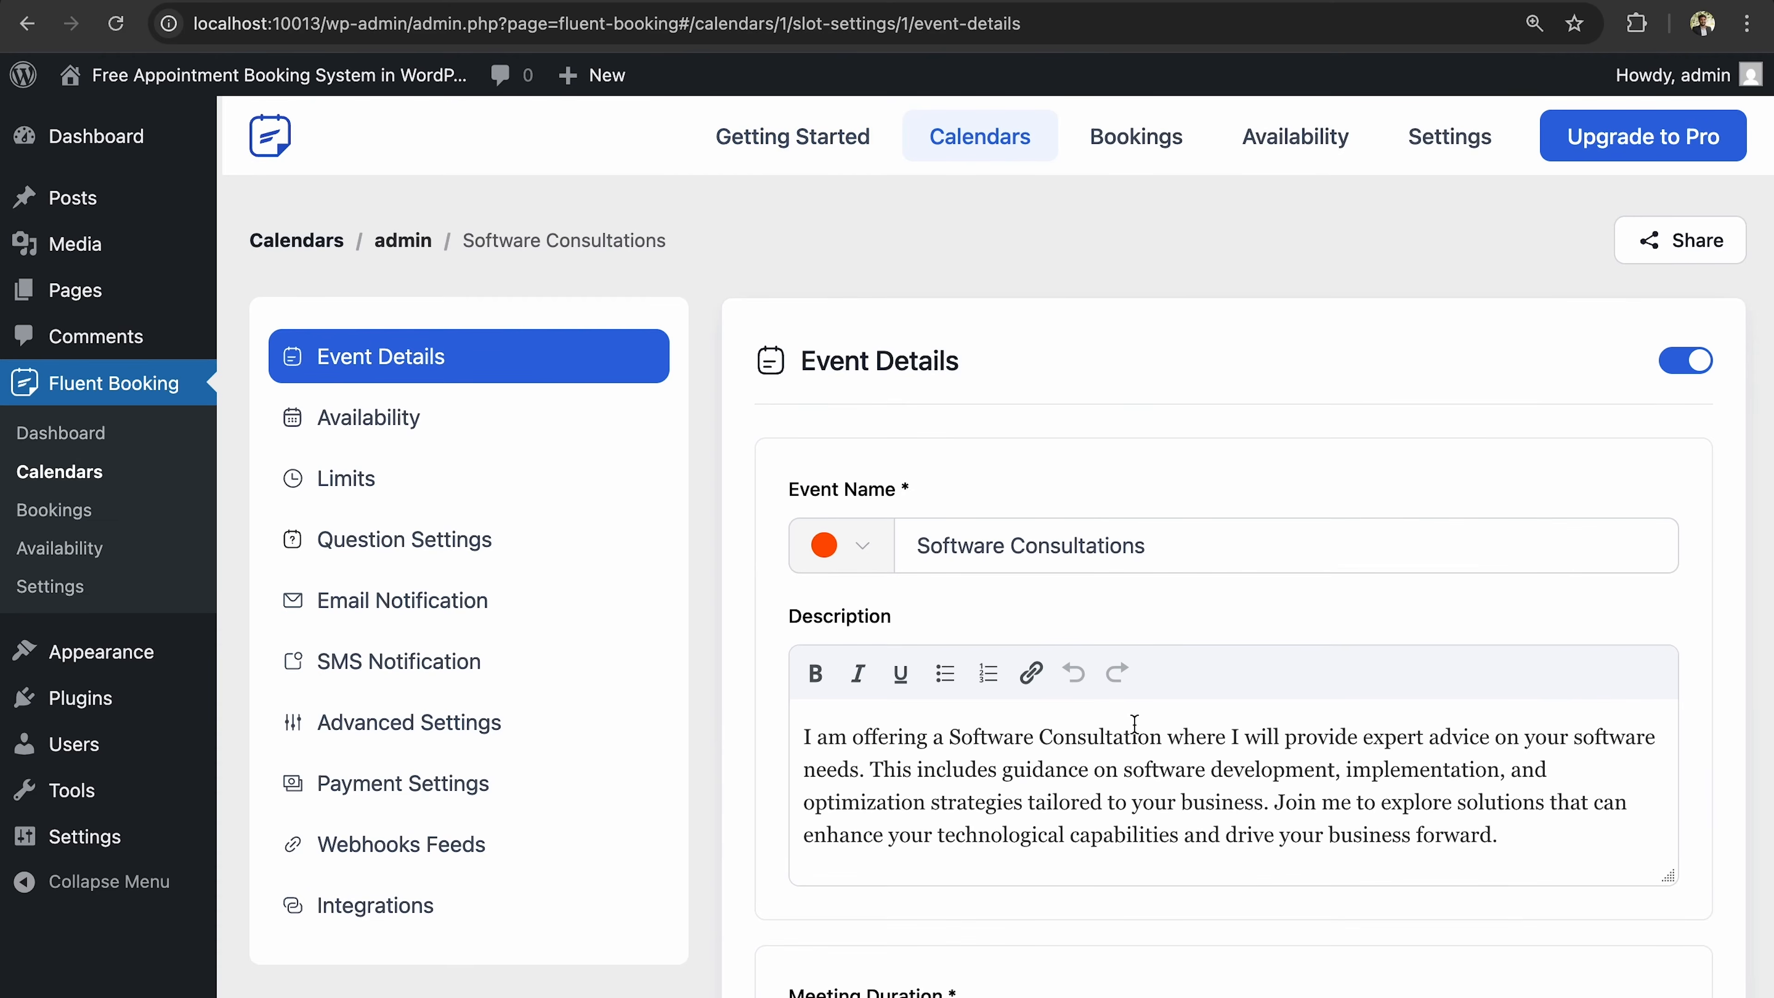
# Turn on 'Allow attendee to select duration' for Software Consultations.
pyautogui.scroll(-2, 911, 648)
pyautogui.scroll(-7, 910, 649)
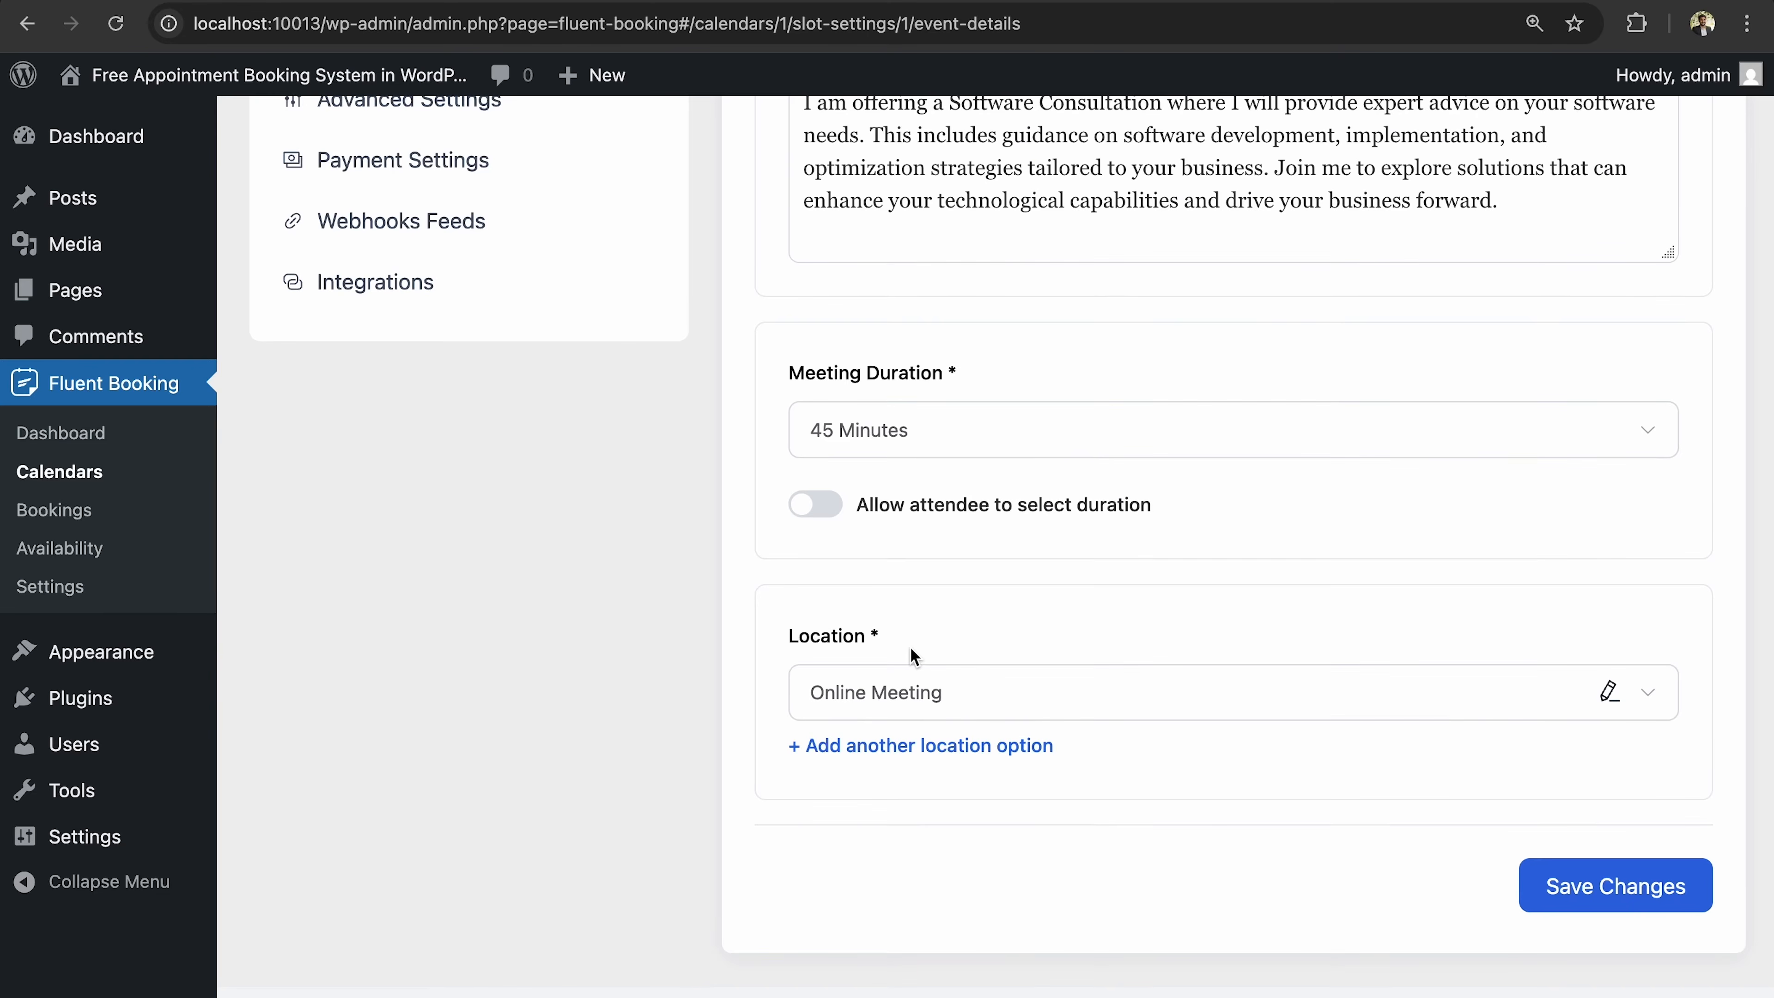
pyautogui.scroll(2, 909, 647)
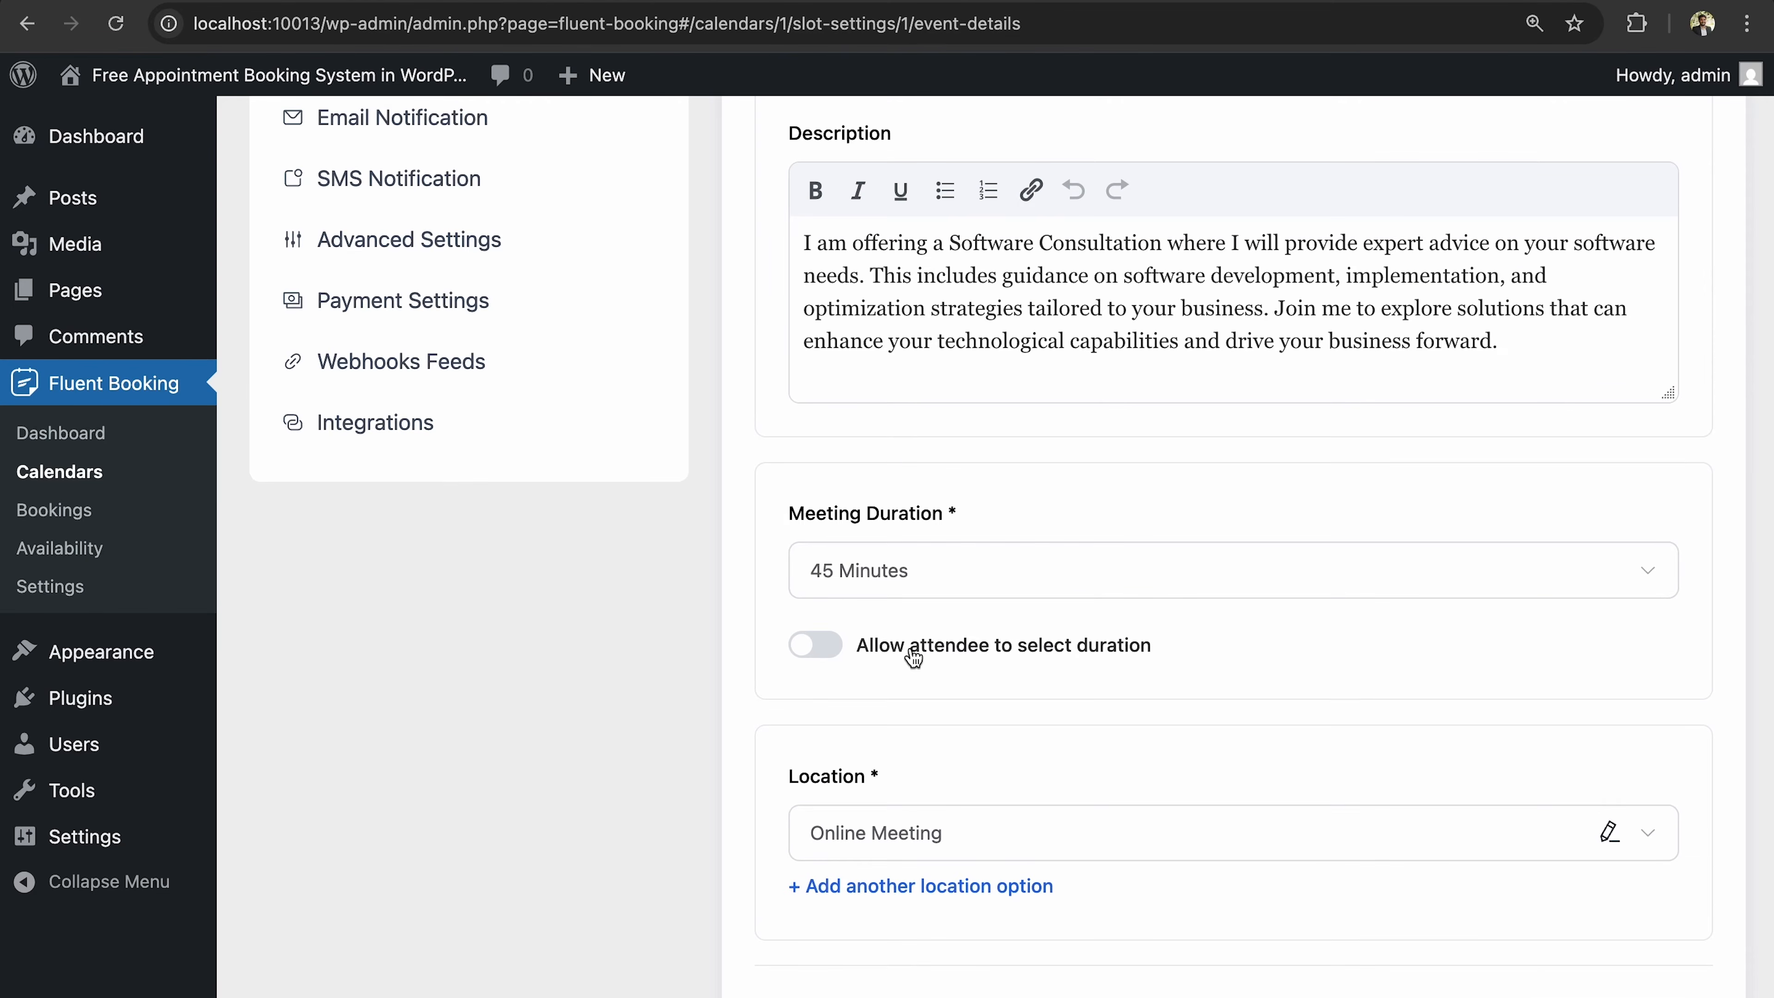
pyautogui.scroll(-1, 912, 657)
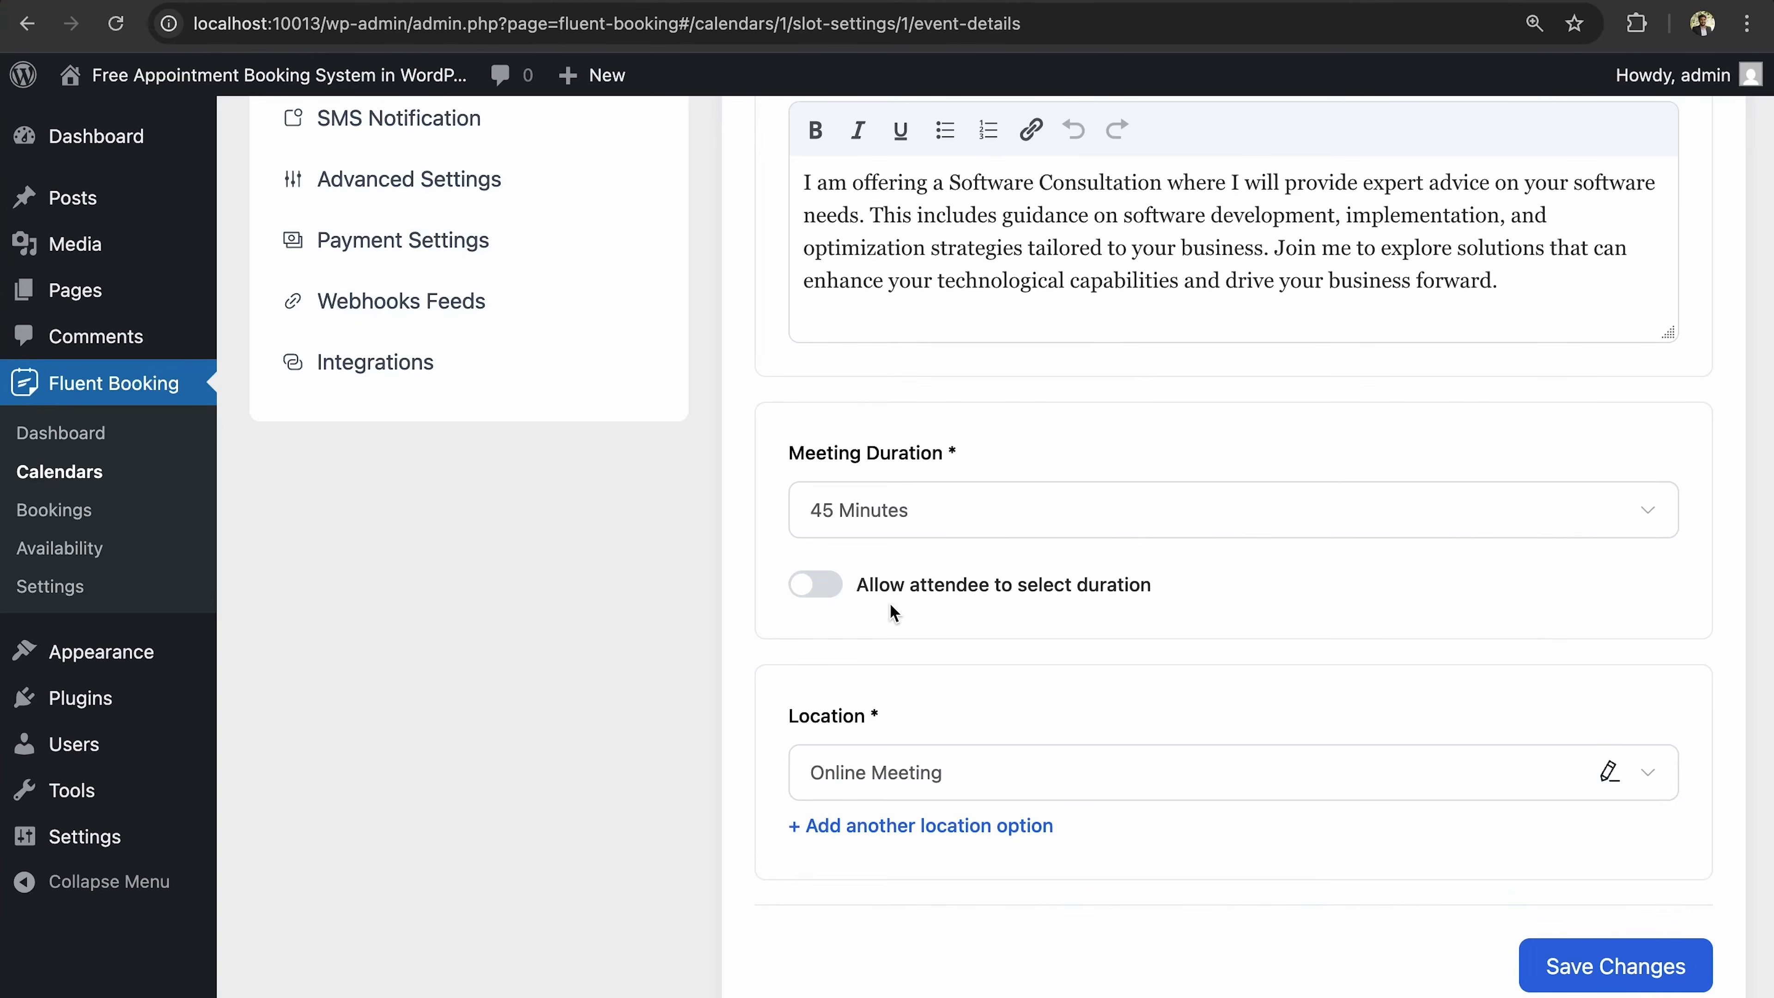
pyautogui.click(824, 586)
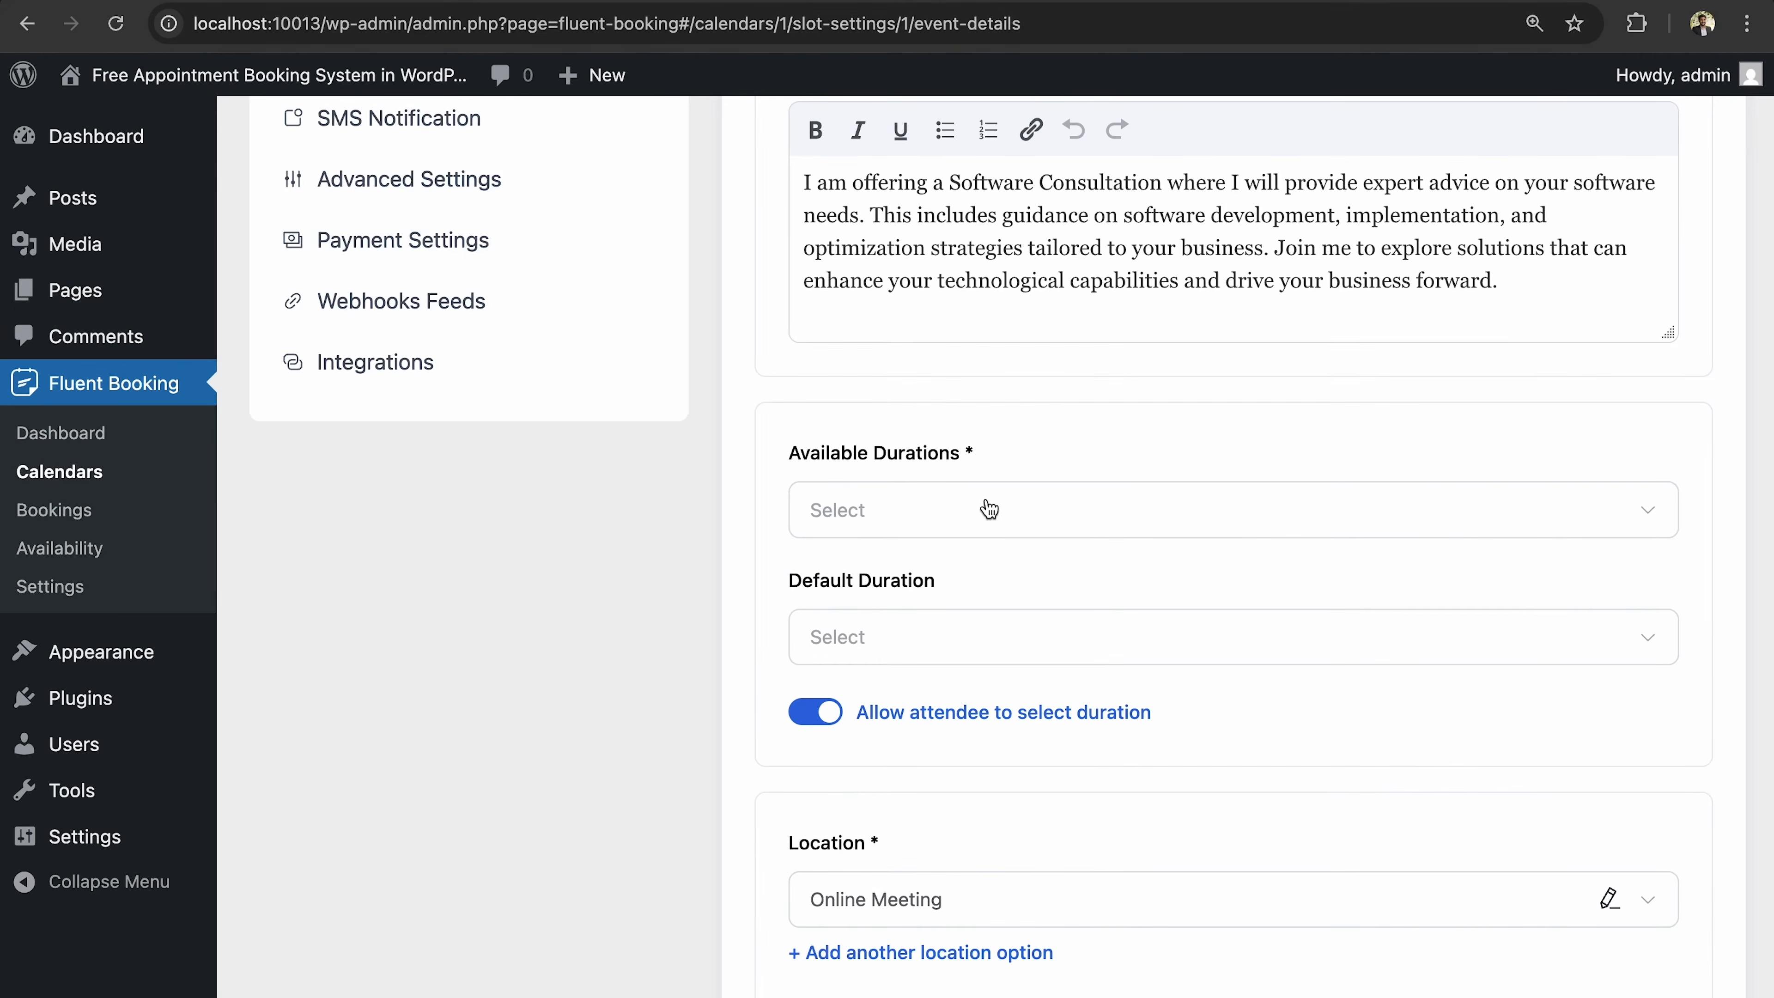
# Choose 15 Minutes and 30 Minutes as available durations and make 30 Minutes the default.
pyautogui.click(905, 532)
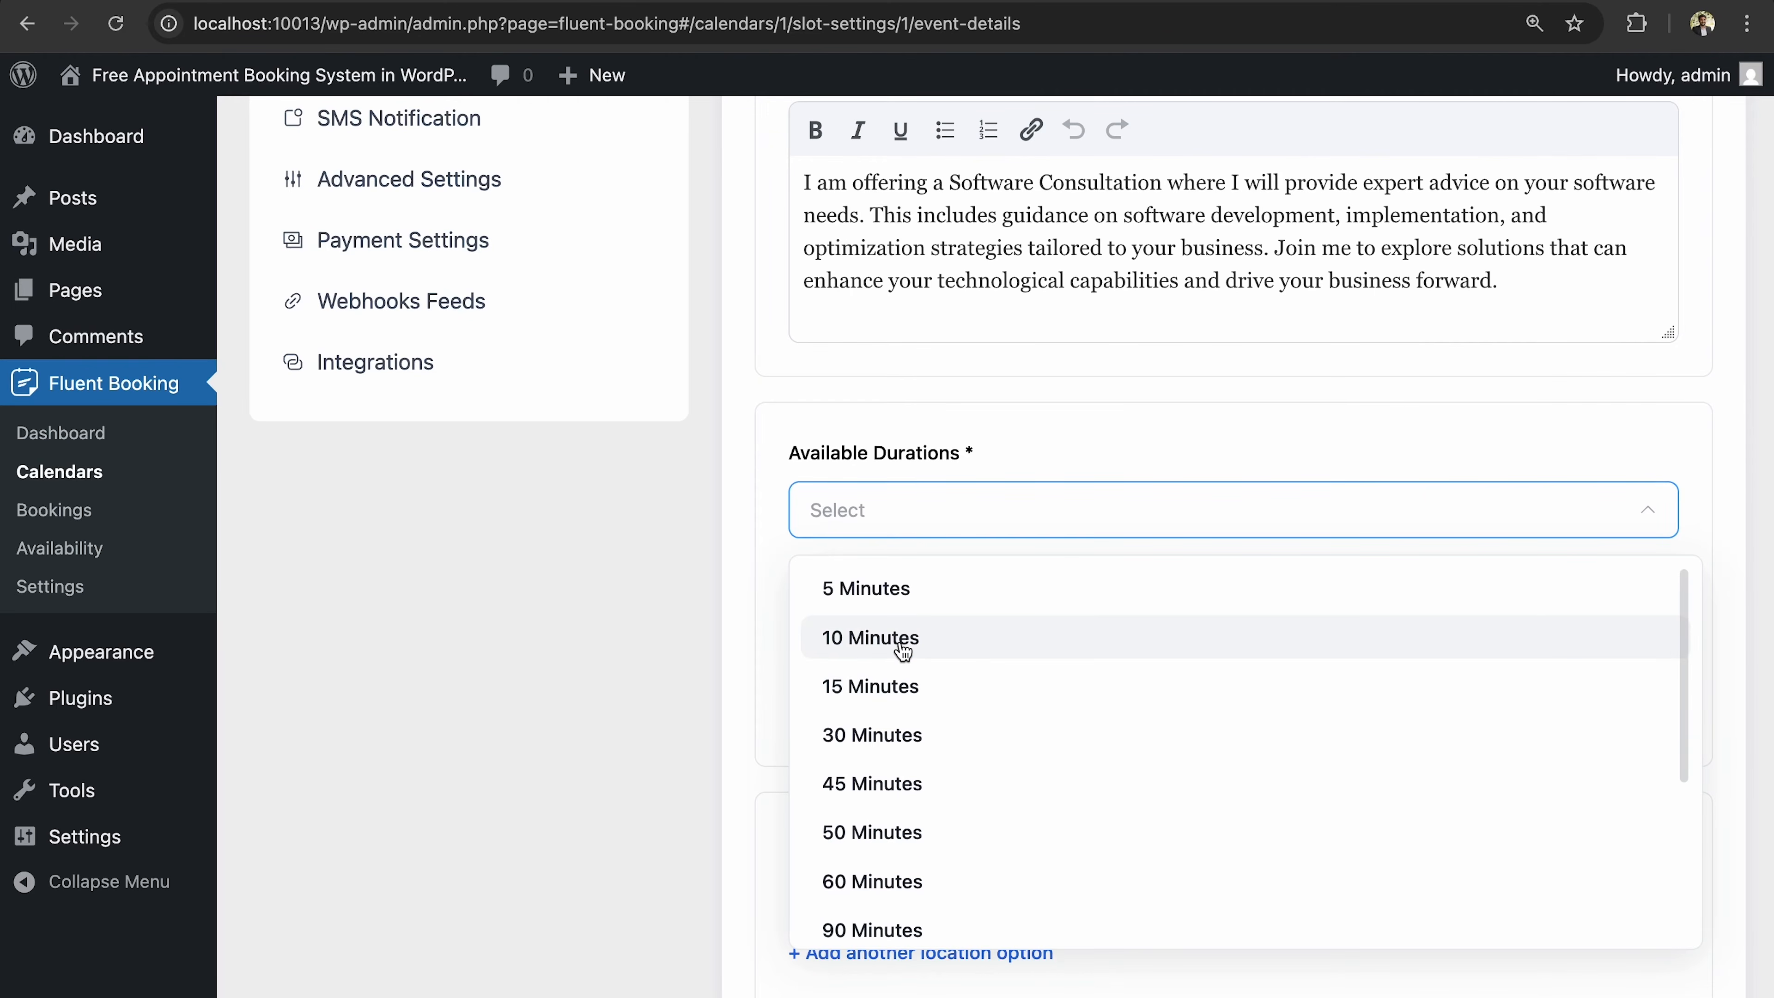
pyautogui.click(904, 688)
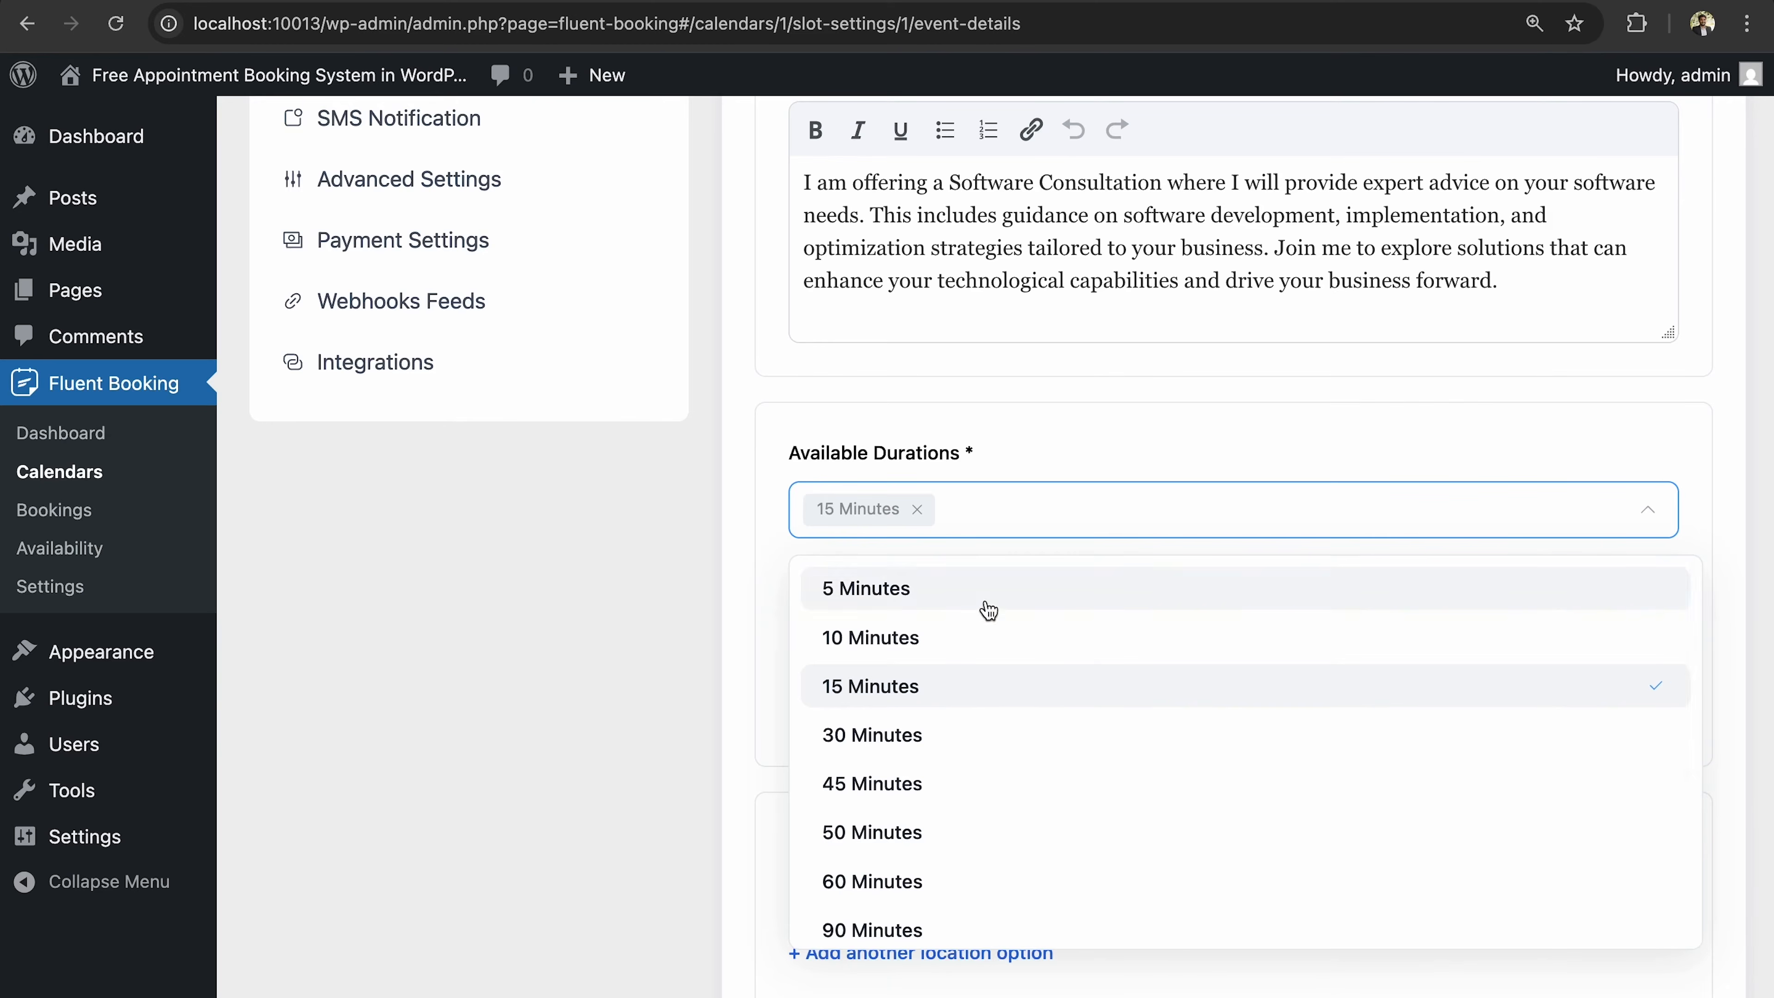
pyautogui.click(936, 733)
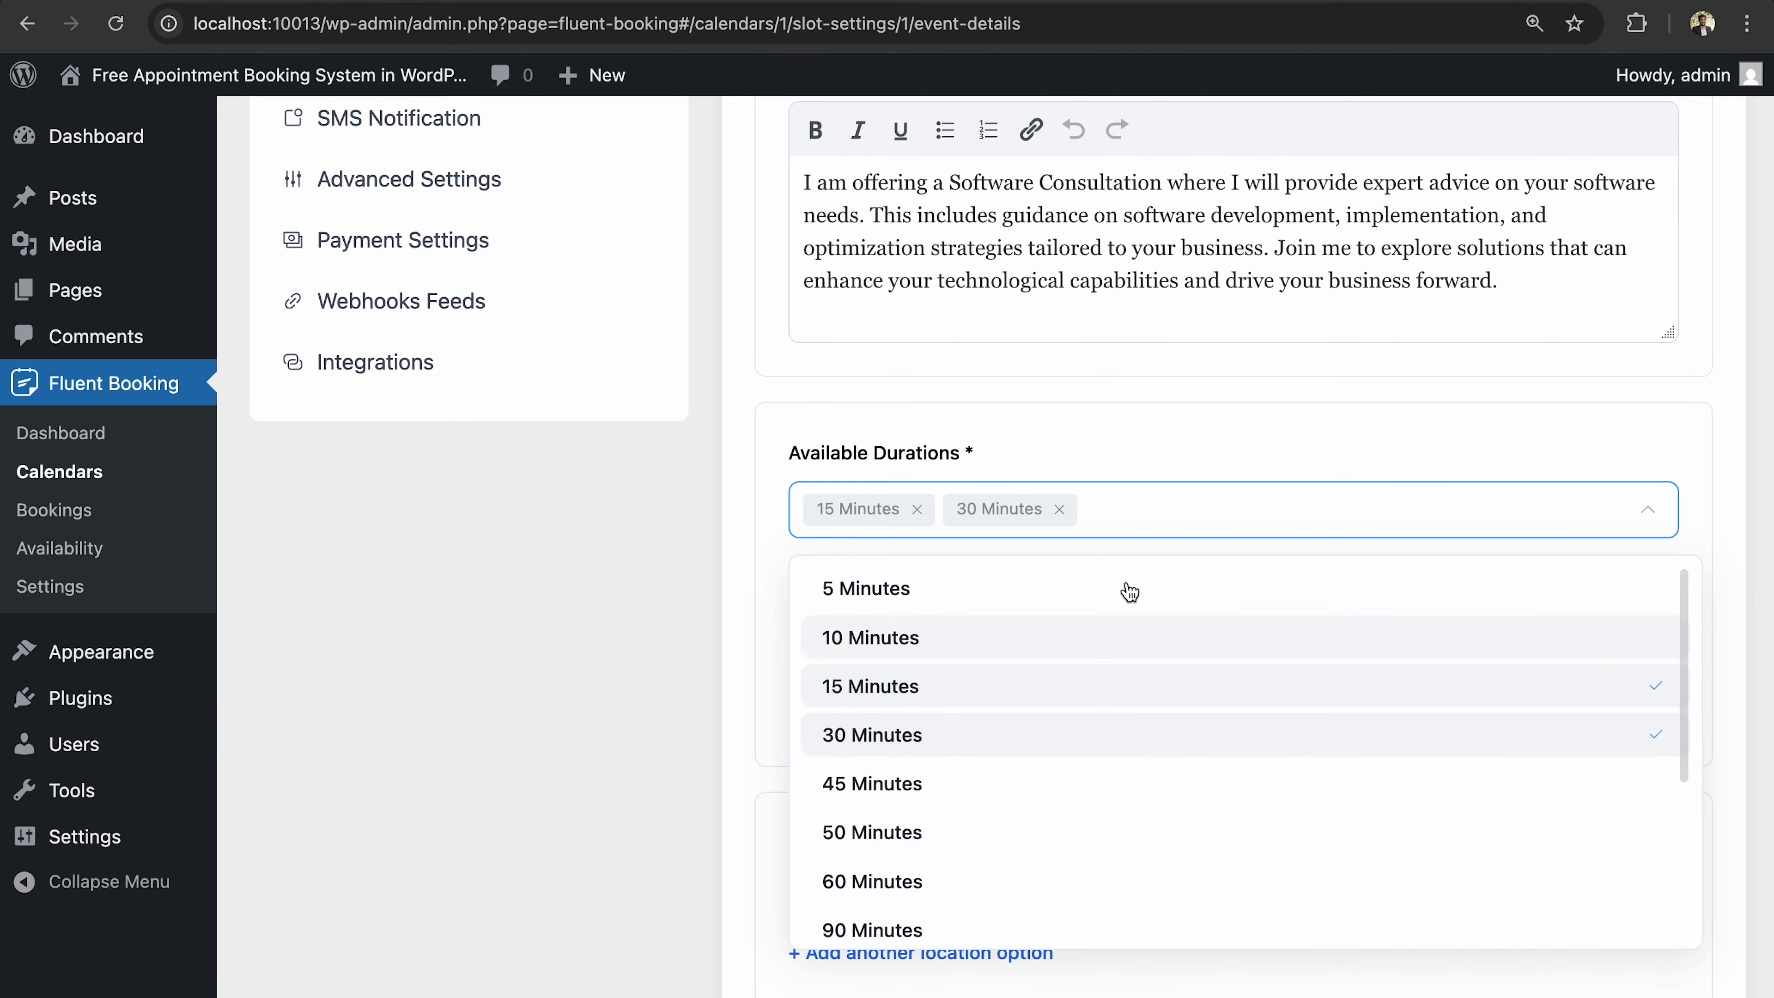
pyautogui.click(1250, 456)
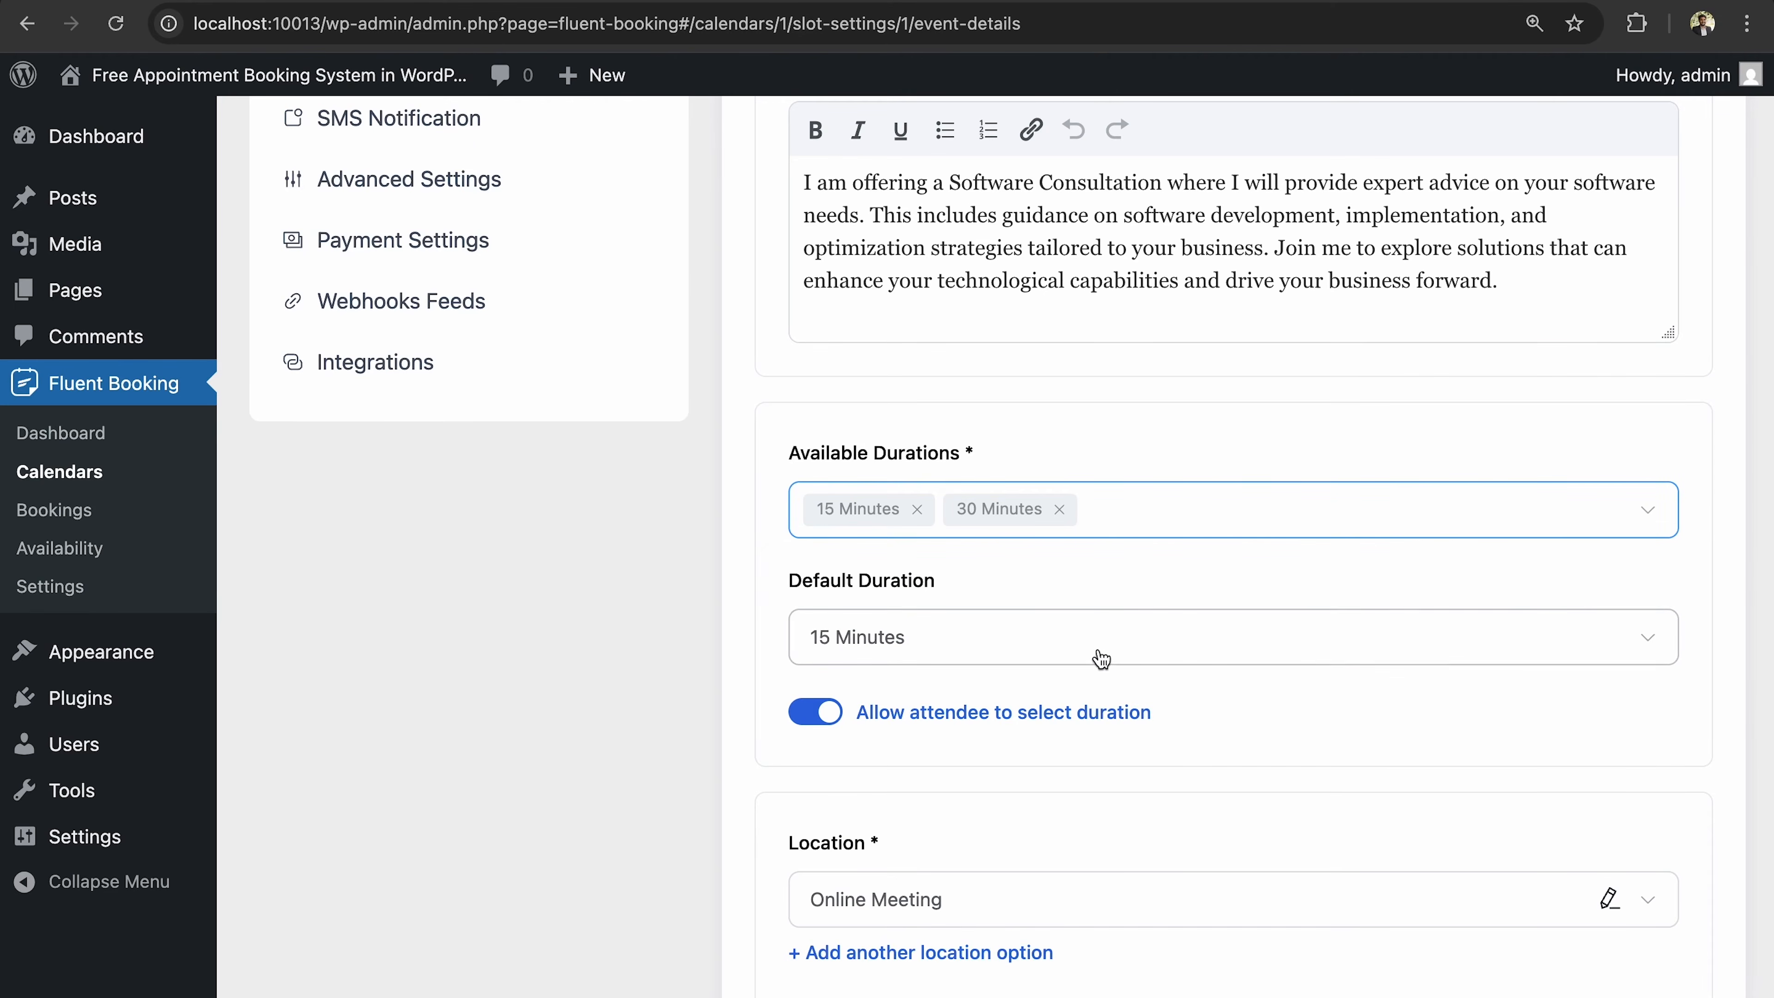
pyautogui.click(1118, 660)
pyautogui.click(1061, 766)
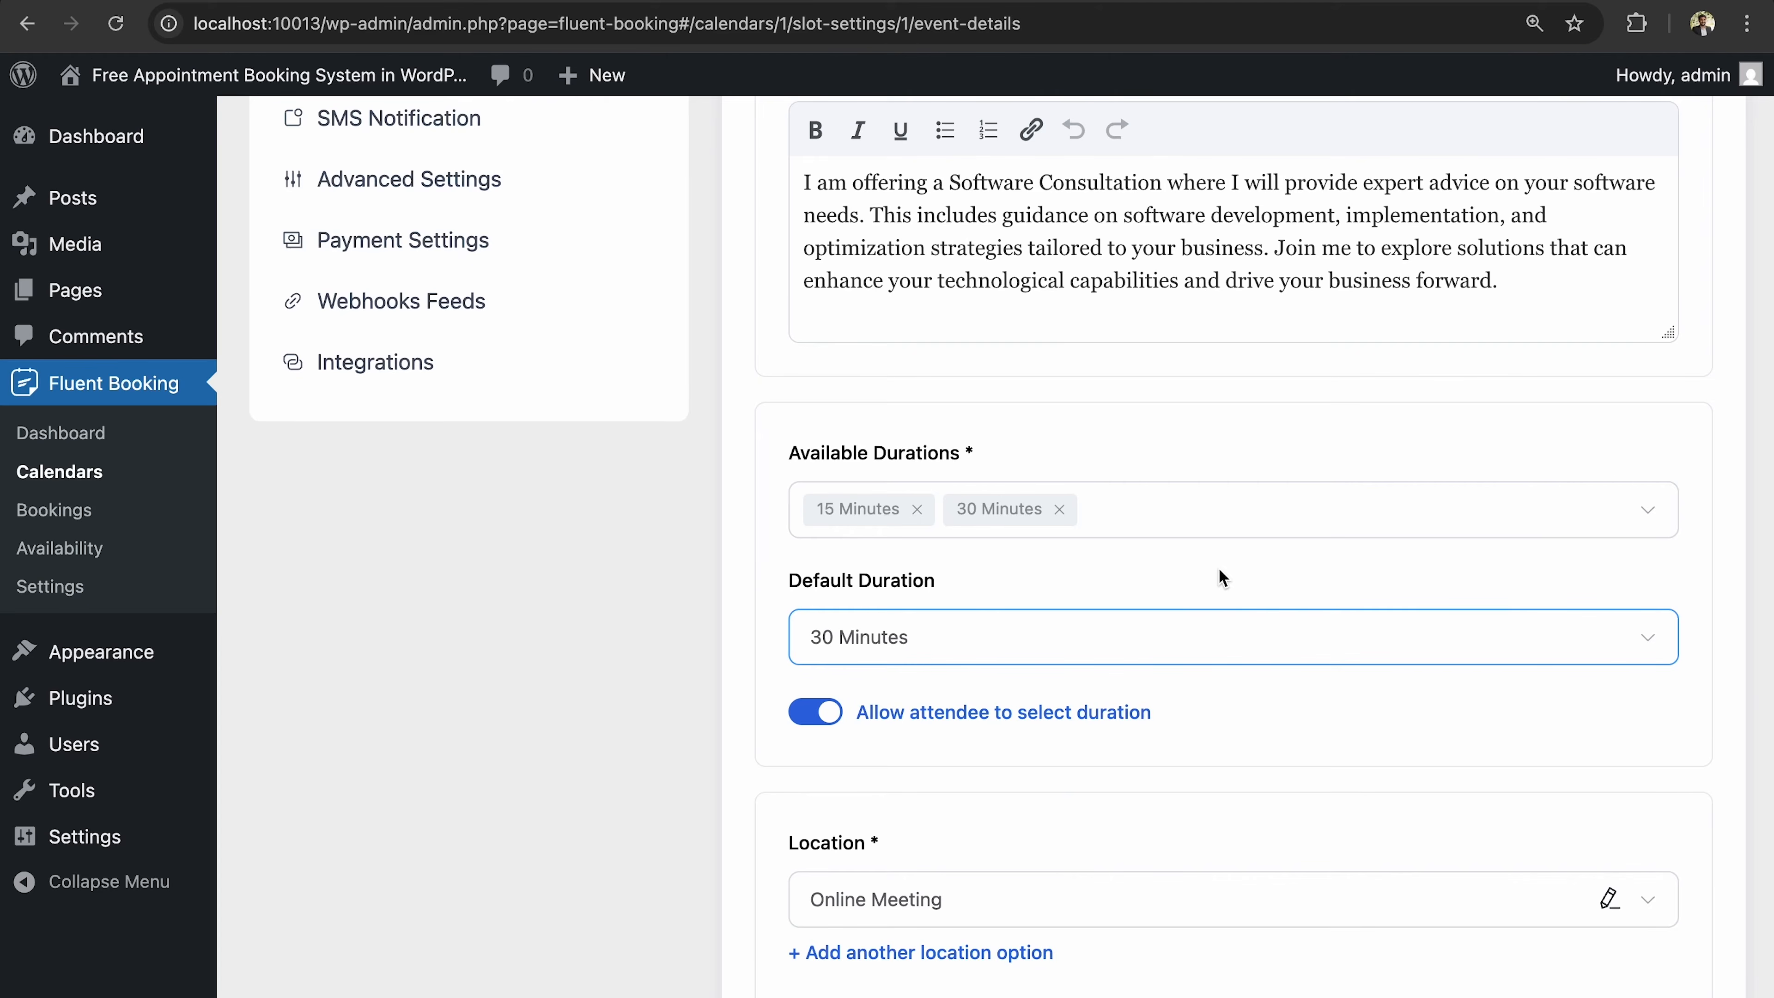
pyautogui.scroll(-4, 1162, 669)
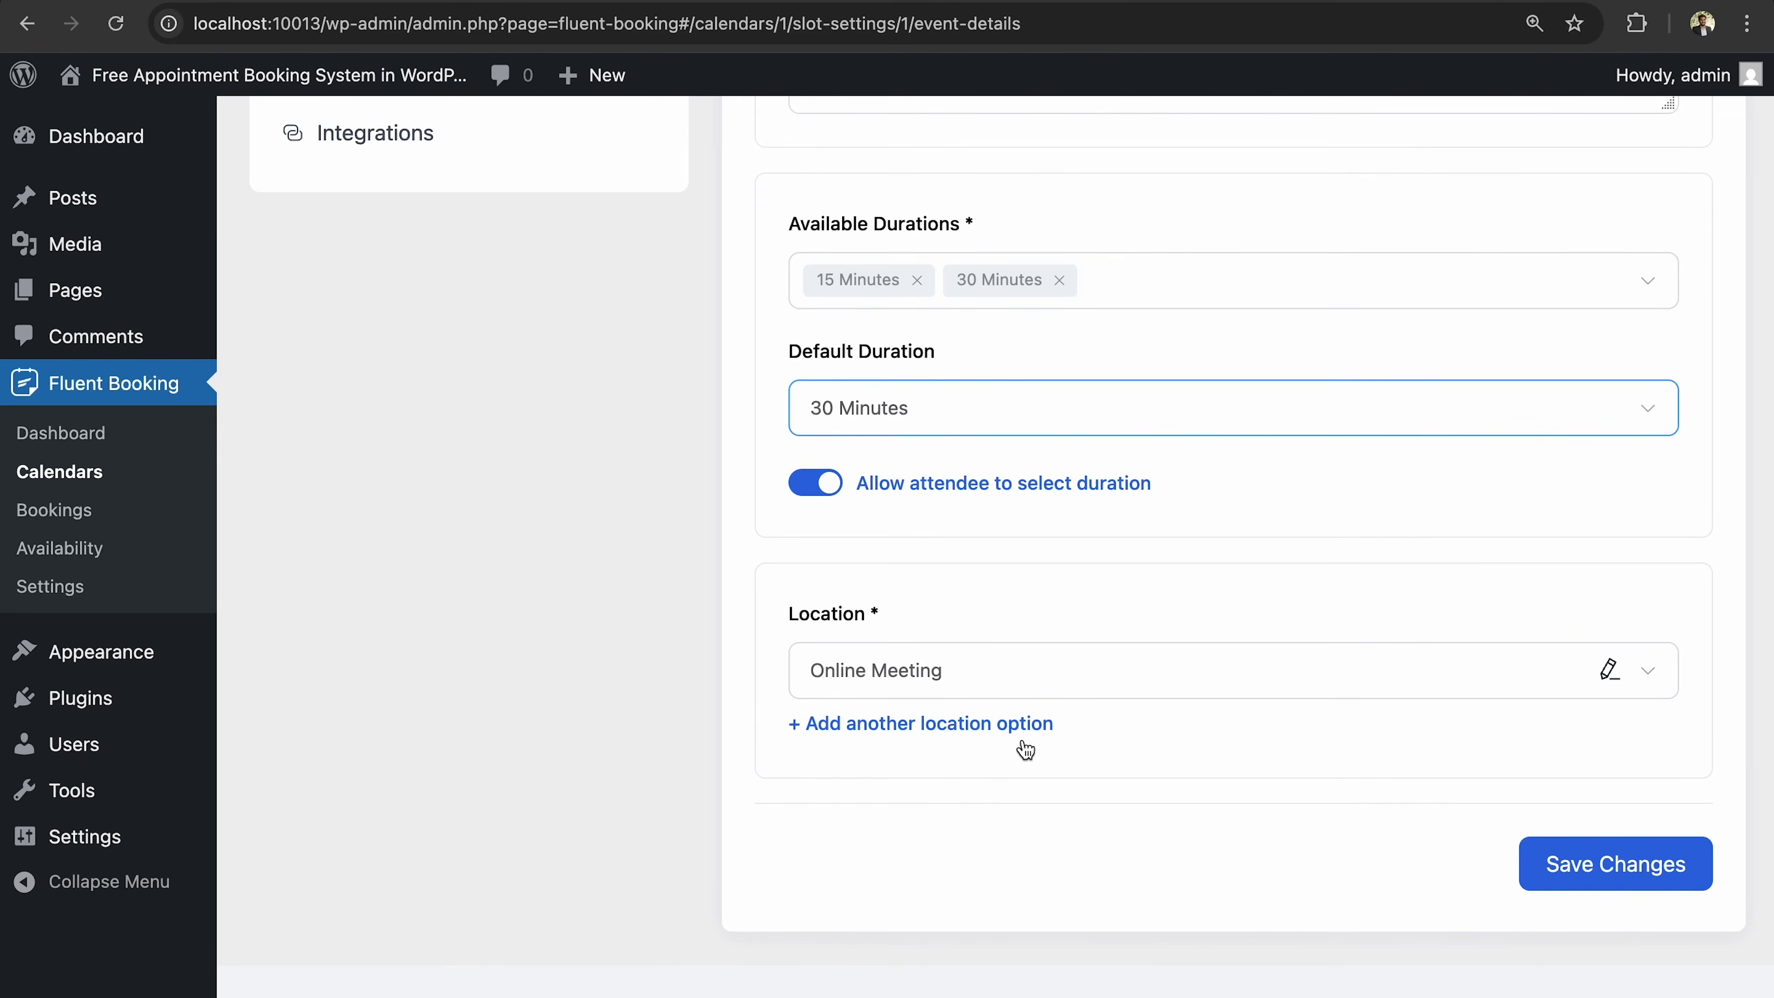
# Toggle the event off and on, then show its sharing shortcode [fluent_booking id="1"].
pyautogui.scroll(10, 1025, 749)
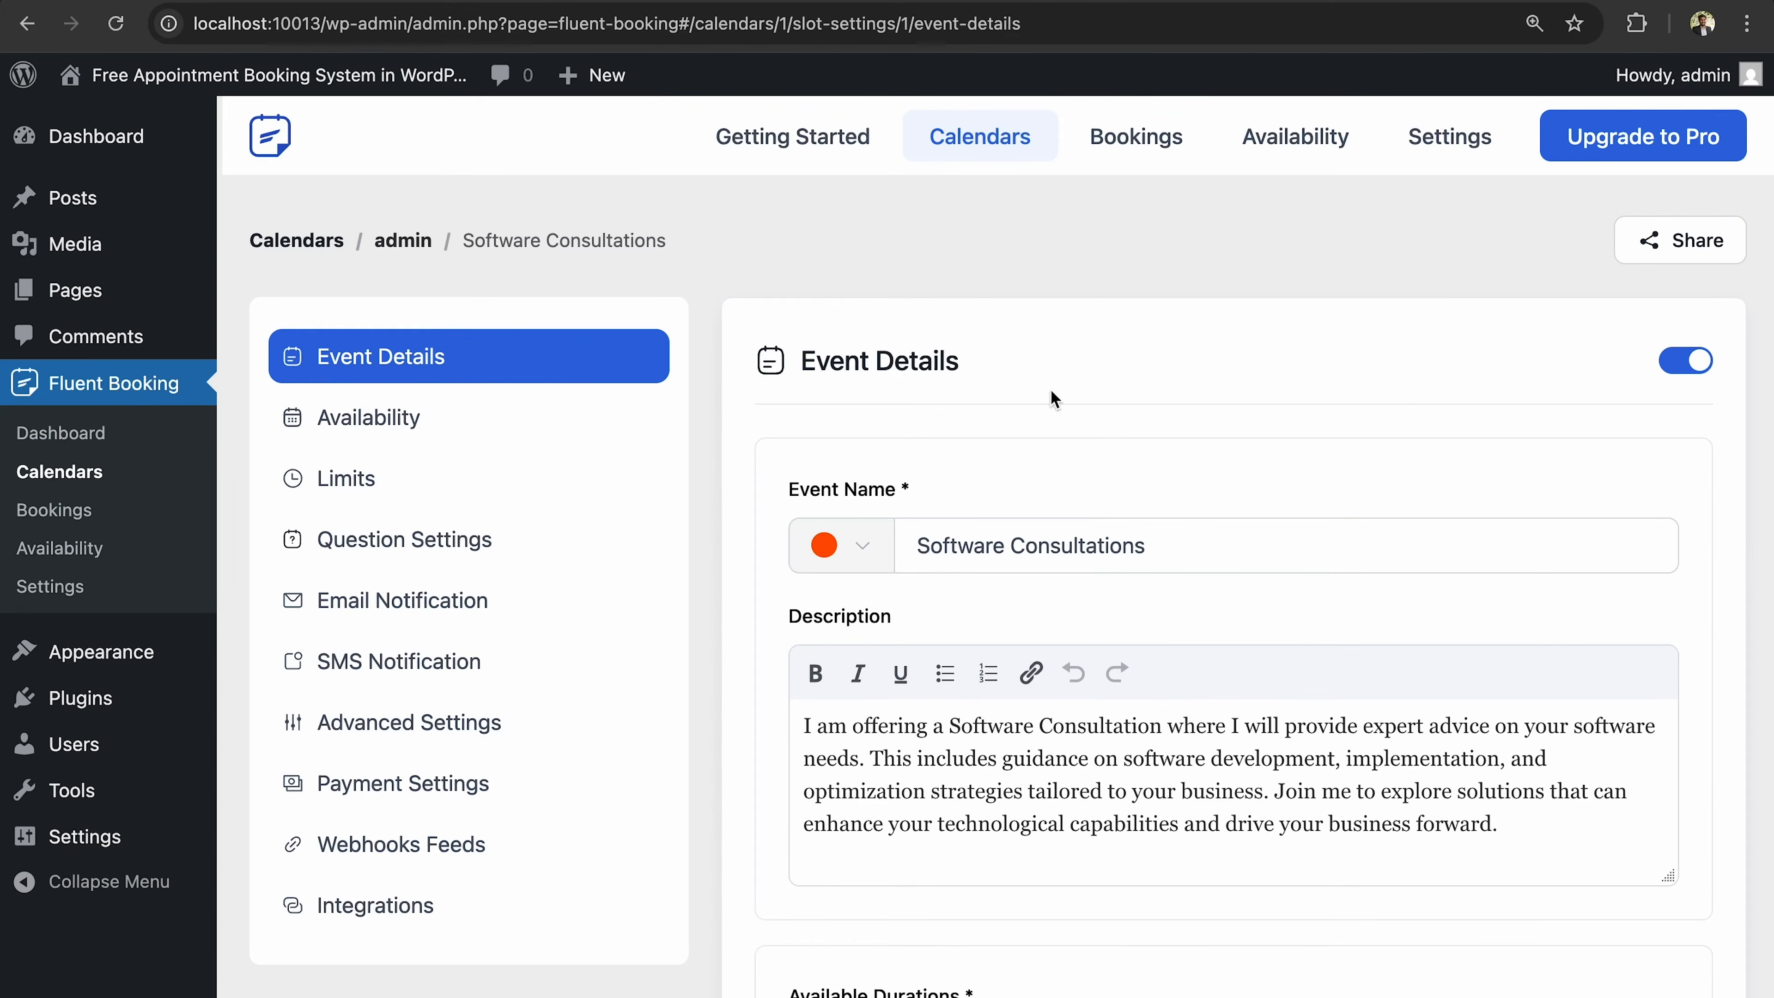
pyautogui.click(1681, 362)
pyautogui.click(1683, 371)
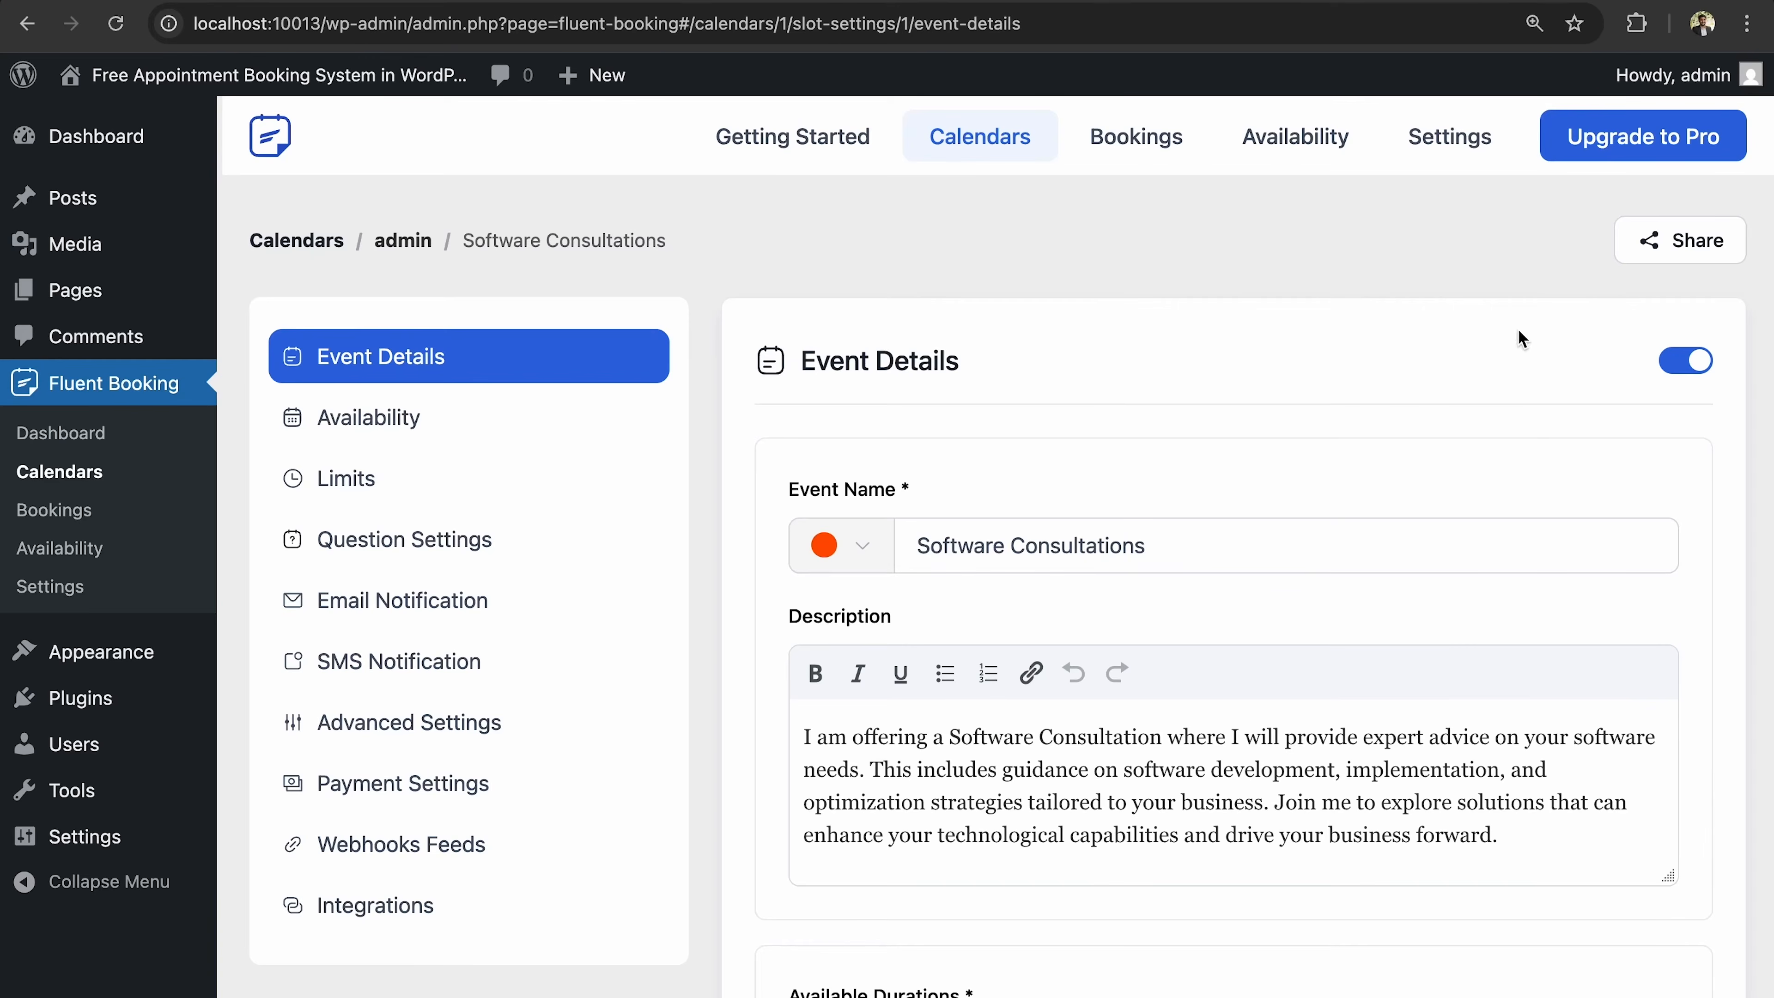
pyautogui.click(1684, 258)
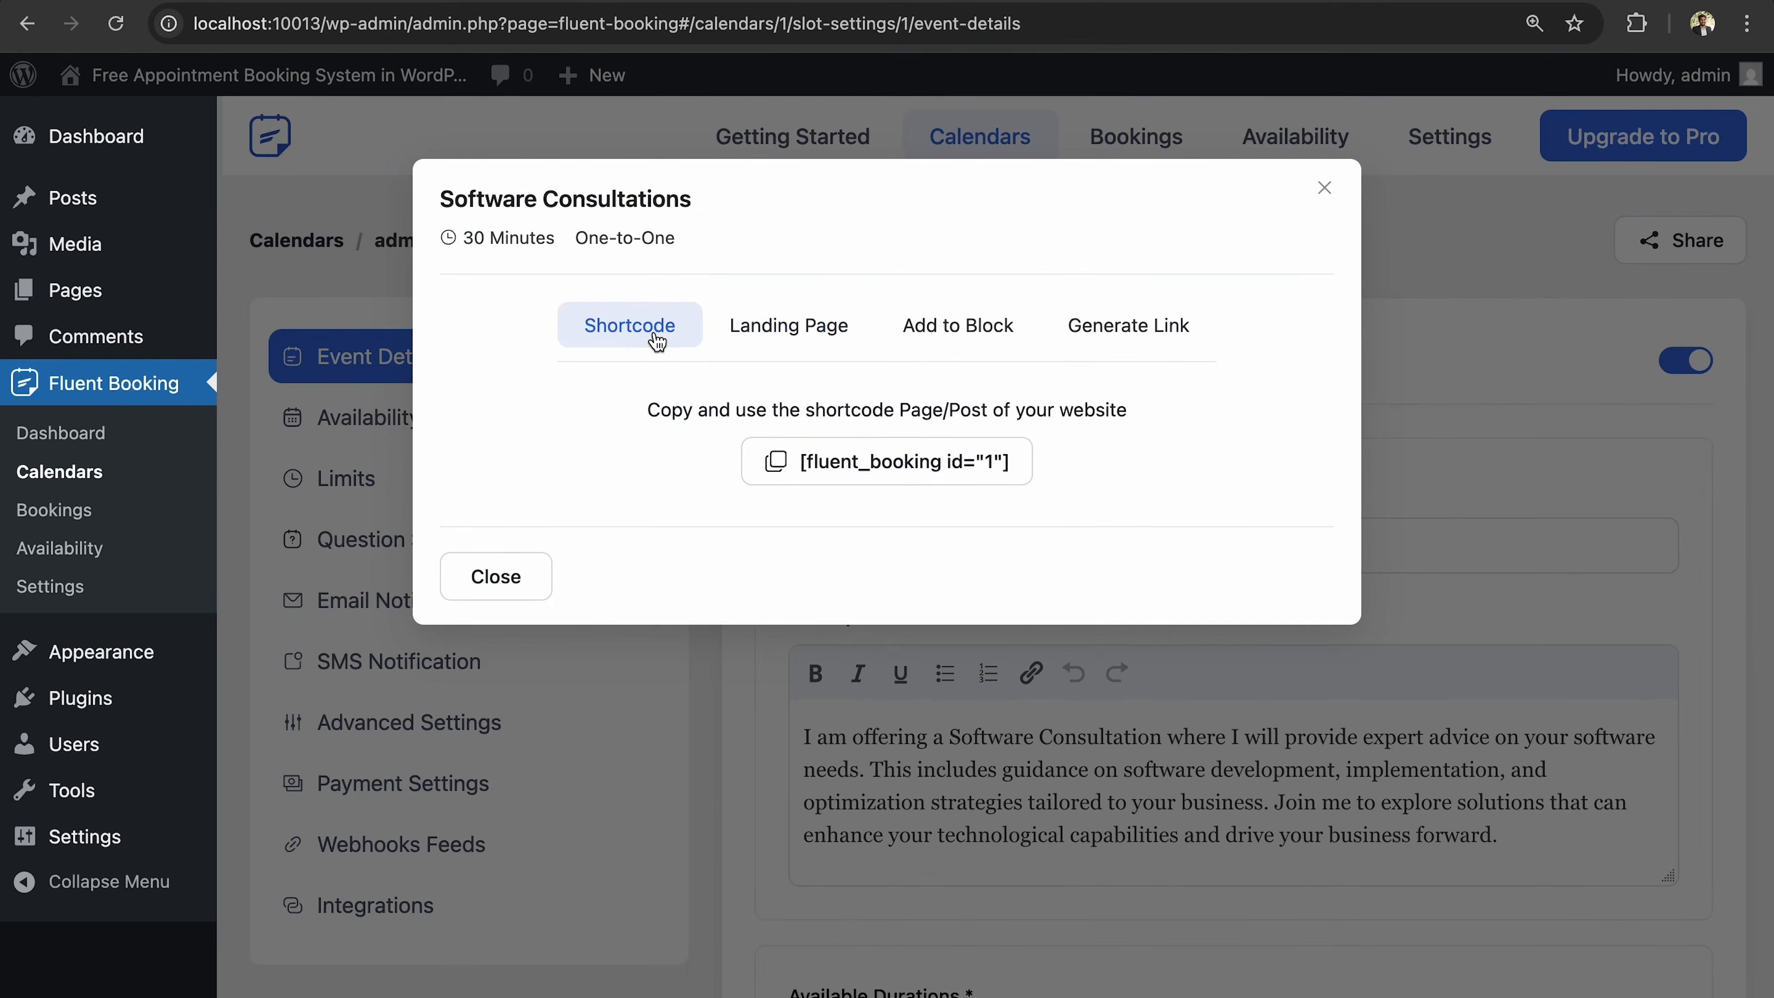
# Check the Add to Block and Generate Link sharing options, then go to the Software Consultations Availability settings.
pyautogui.click(990, 339)
pyautogui.click(1172, 337)
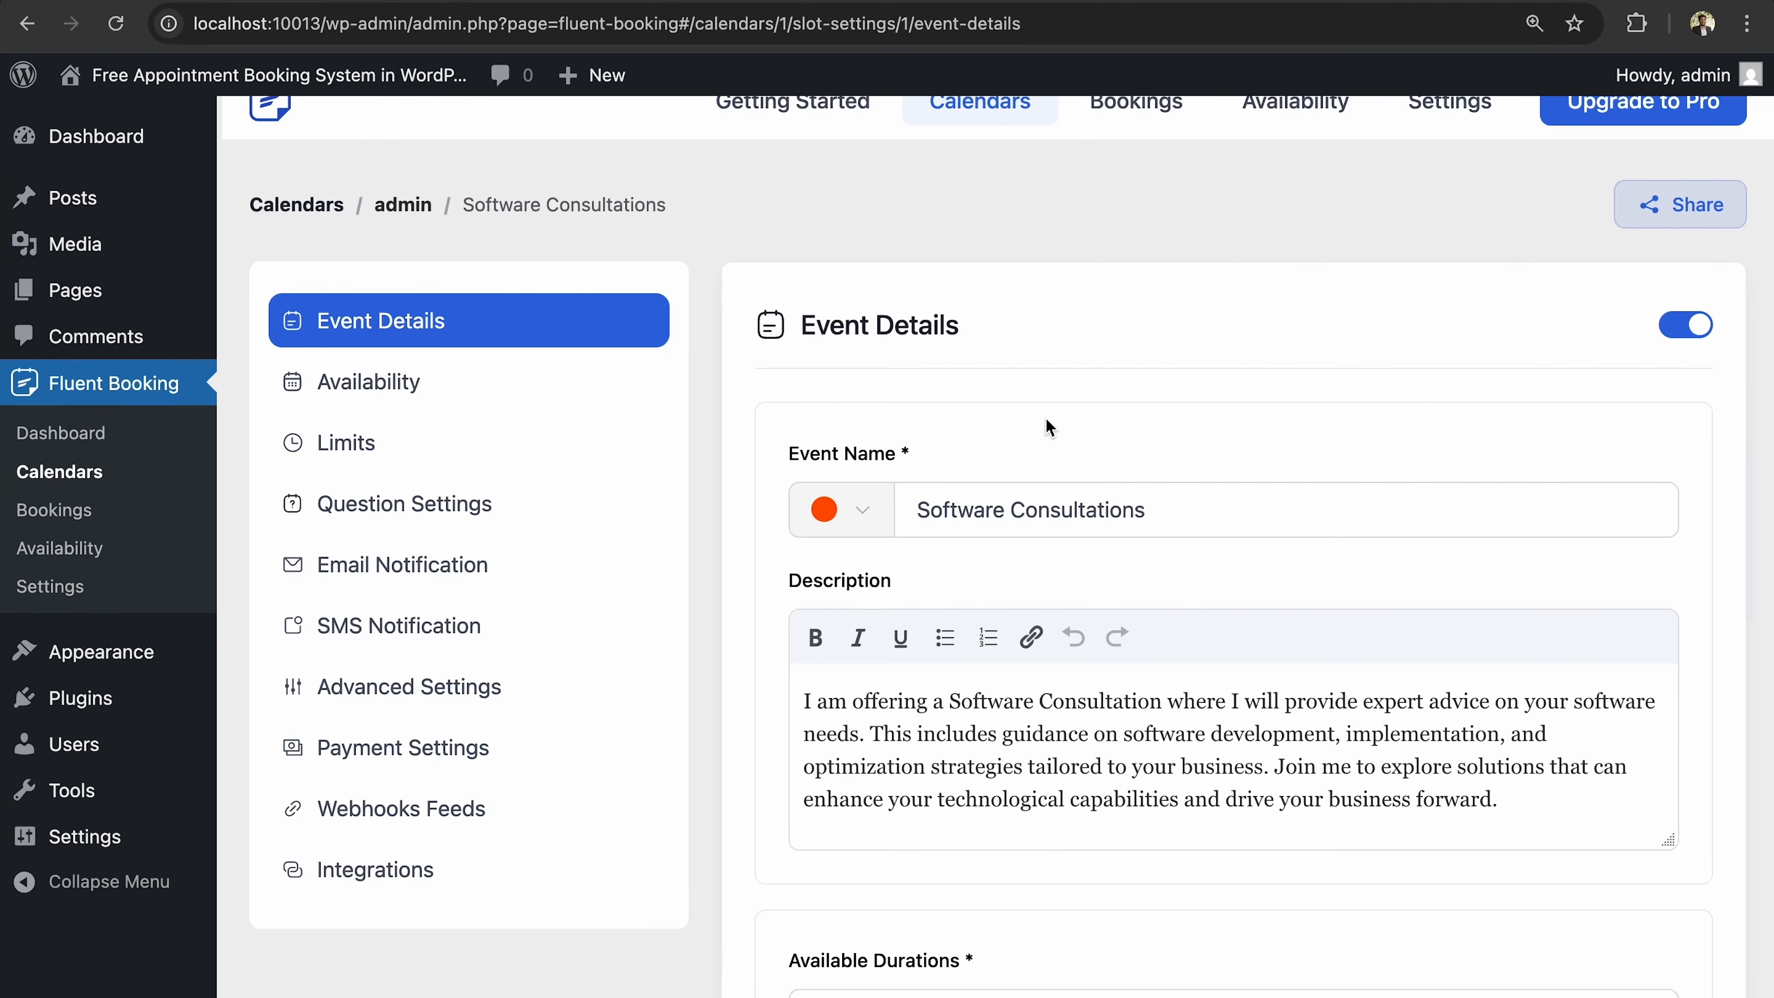
pyautogui.click(514, 384)
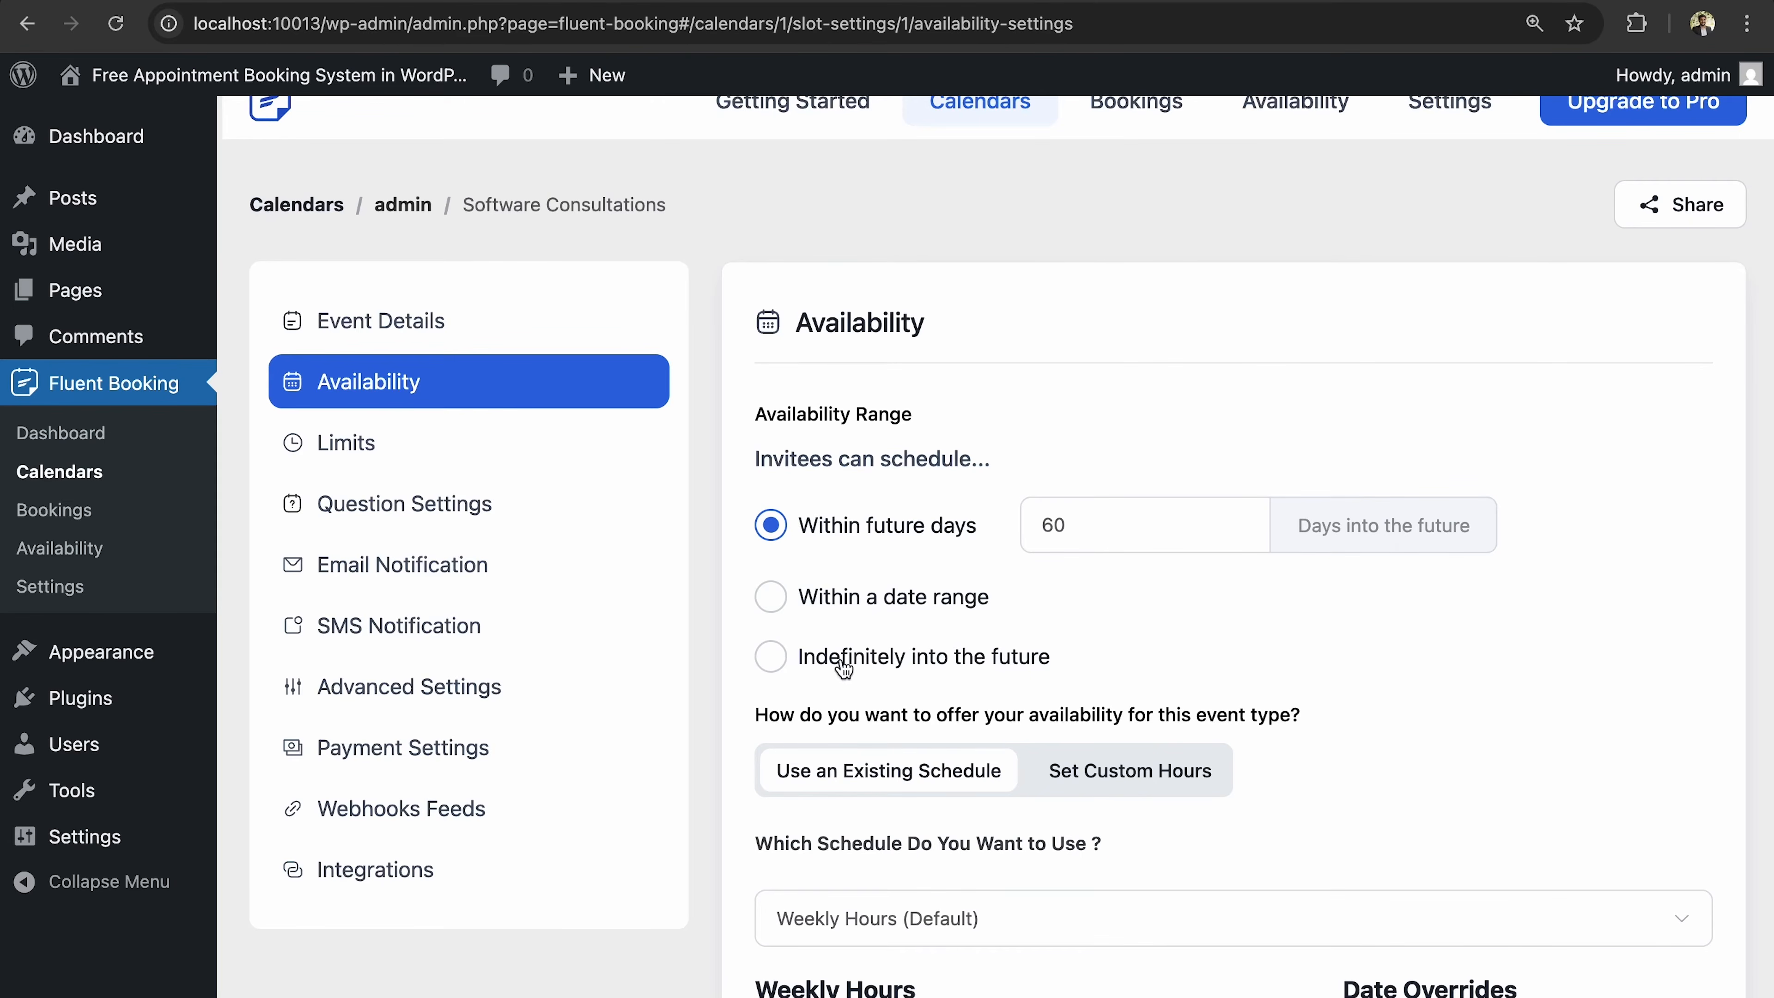
# Limit invitee bookings to a number of future days, entering 30 as the value.
pyautogui.scroll(-2, 804, 676)
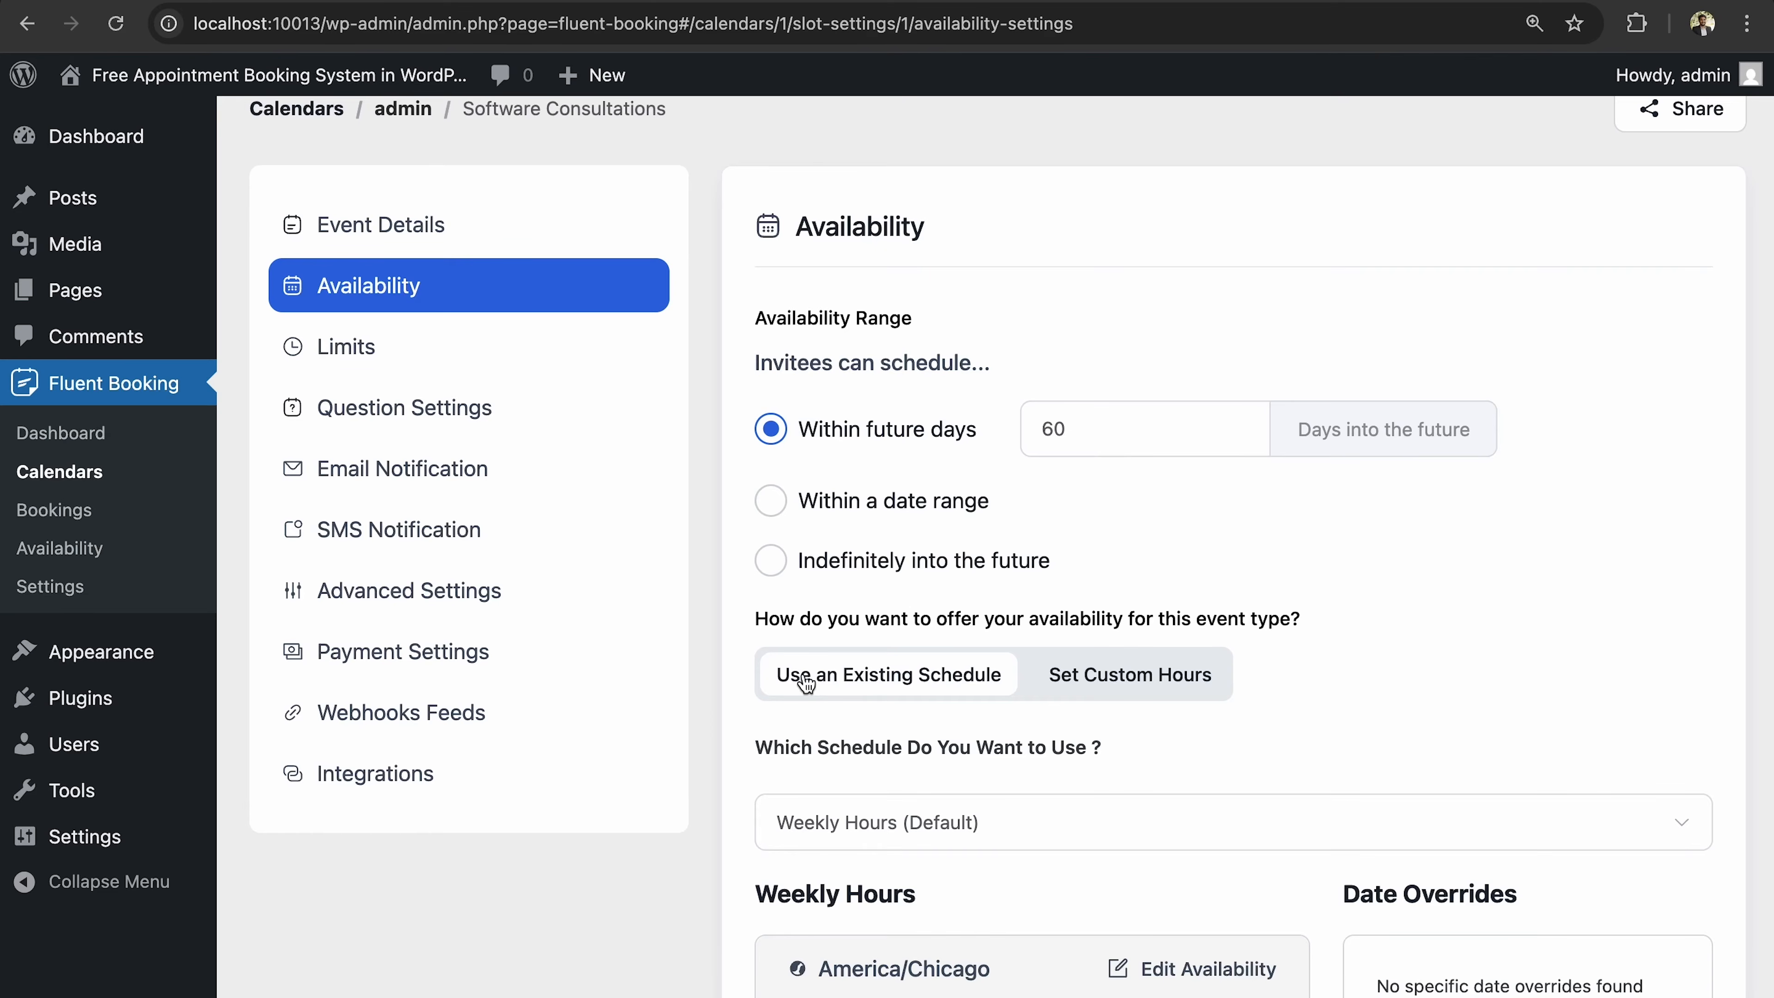
pyautogui.click(768, 568)
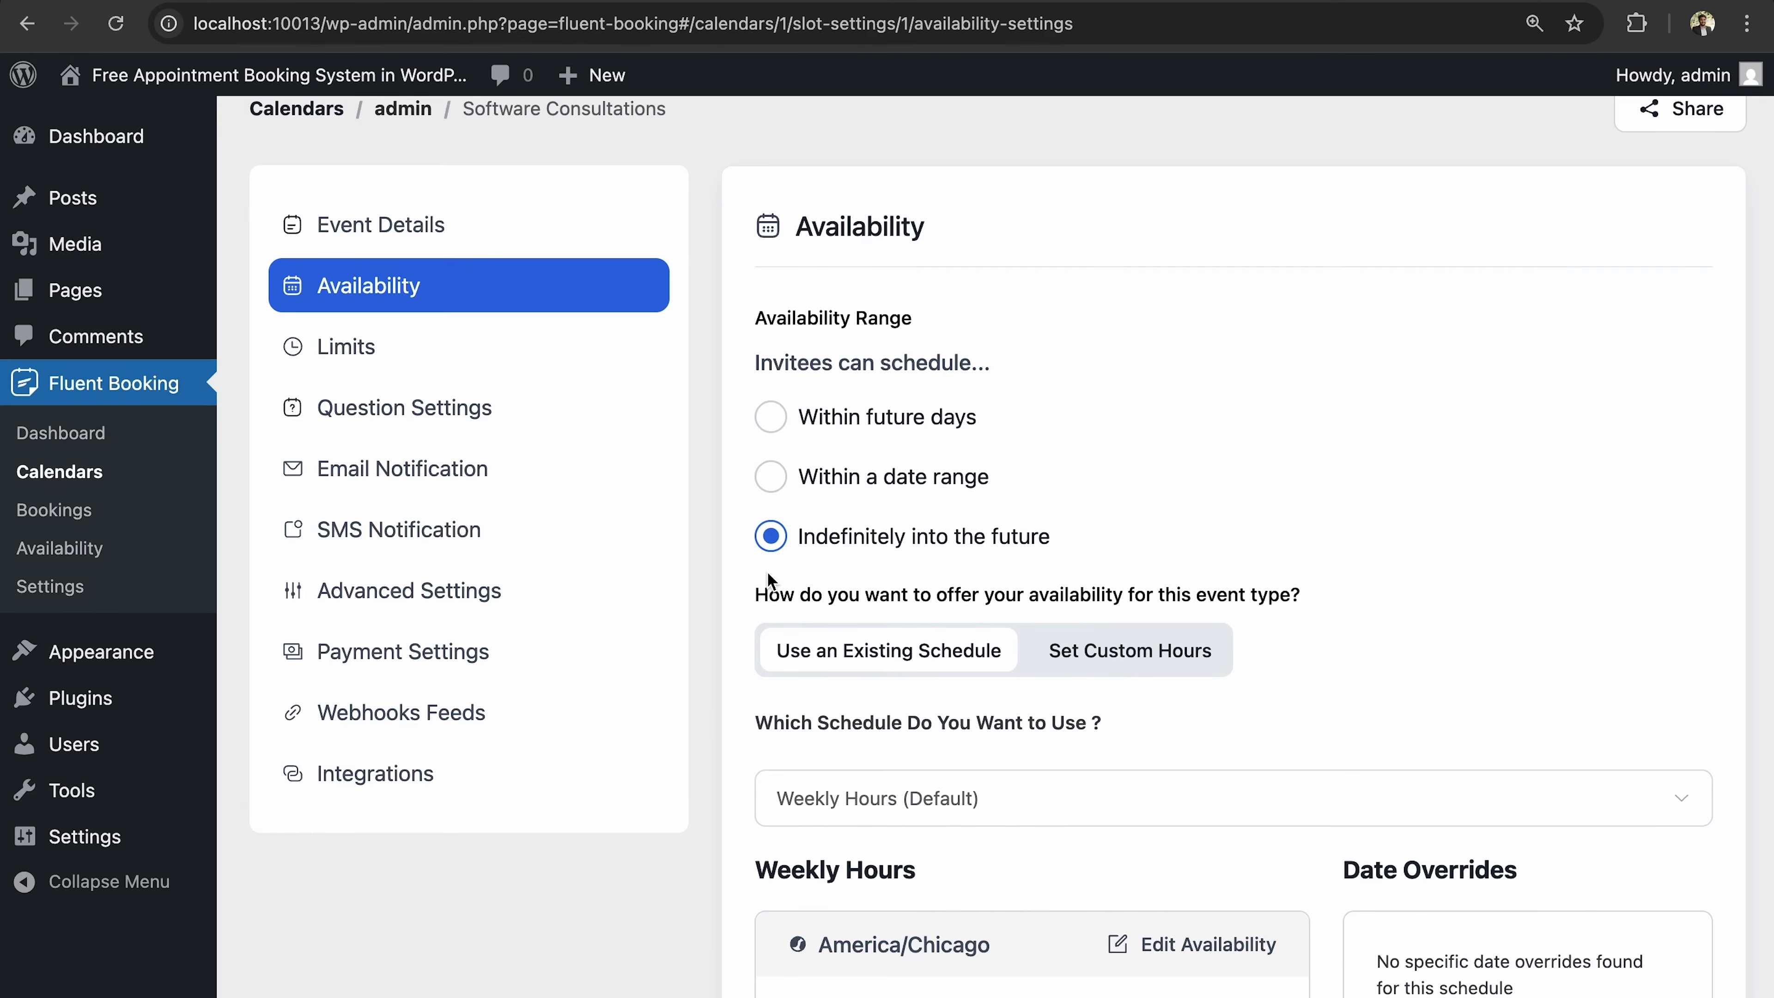
pyautogui.click(776, 413)
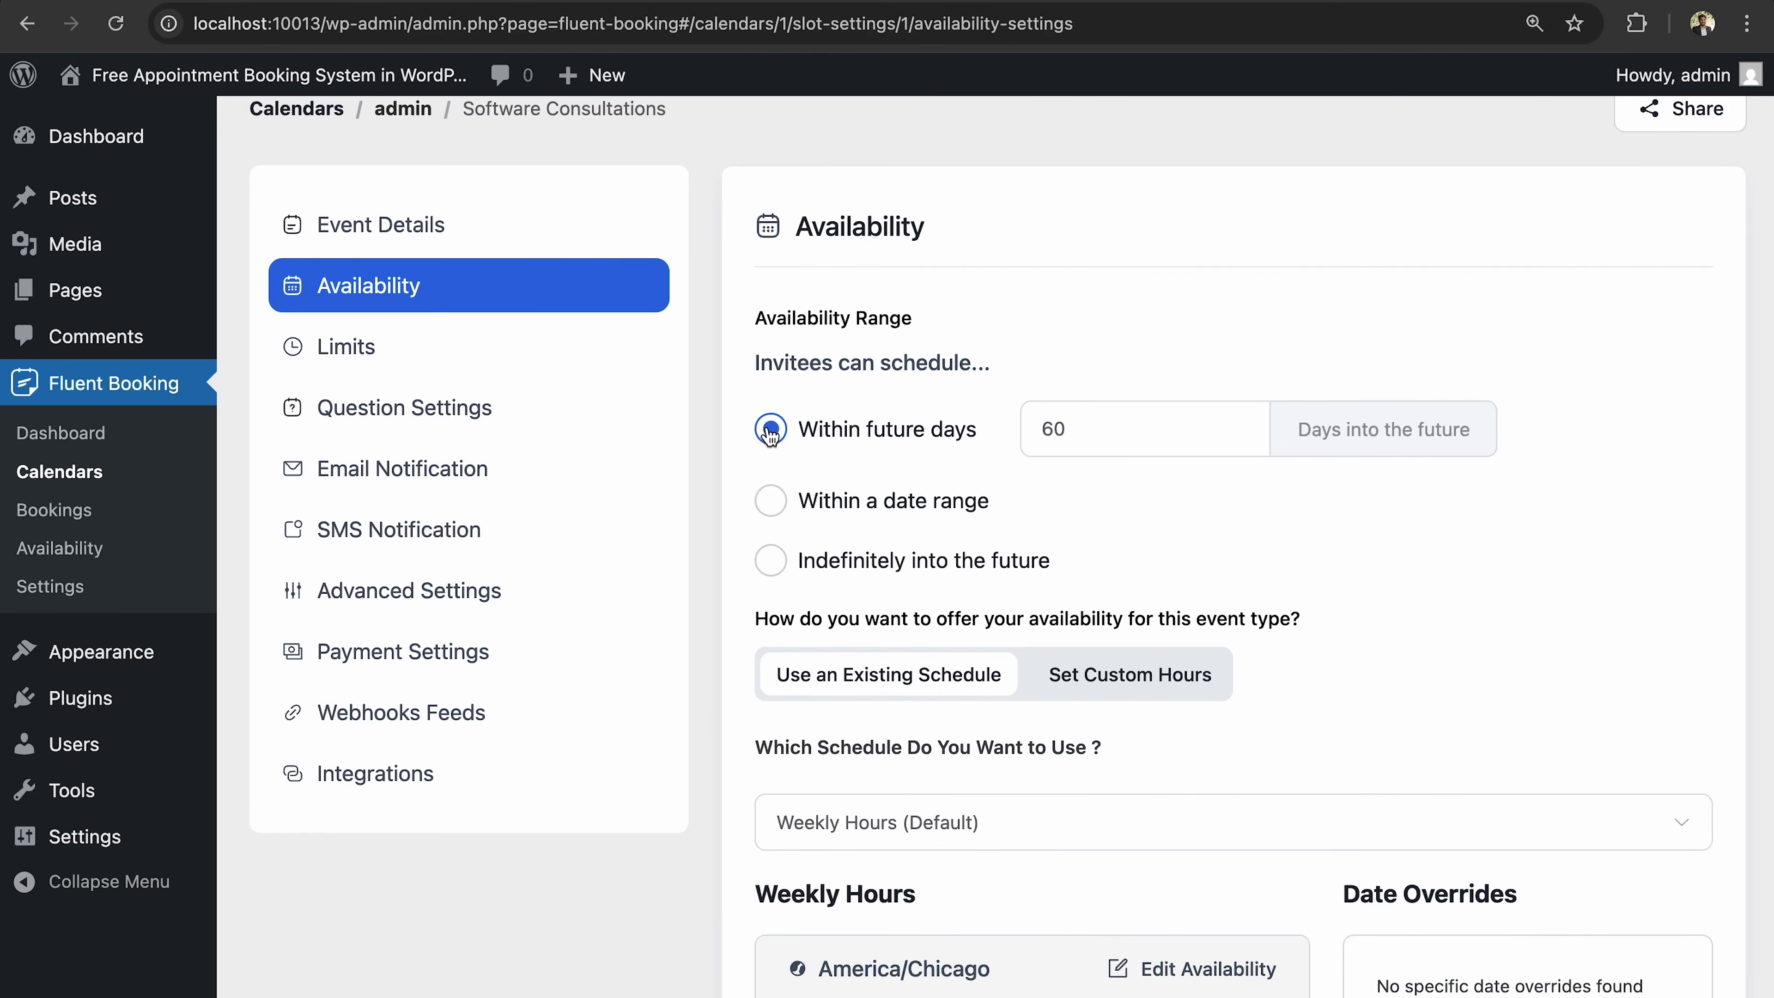
pyautogui.click(1082, 436)
pyautogui.press('BackSpace')
pyautogui.press('BackSpace')
pyautogui.write('30')
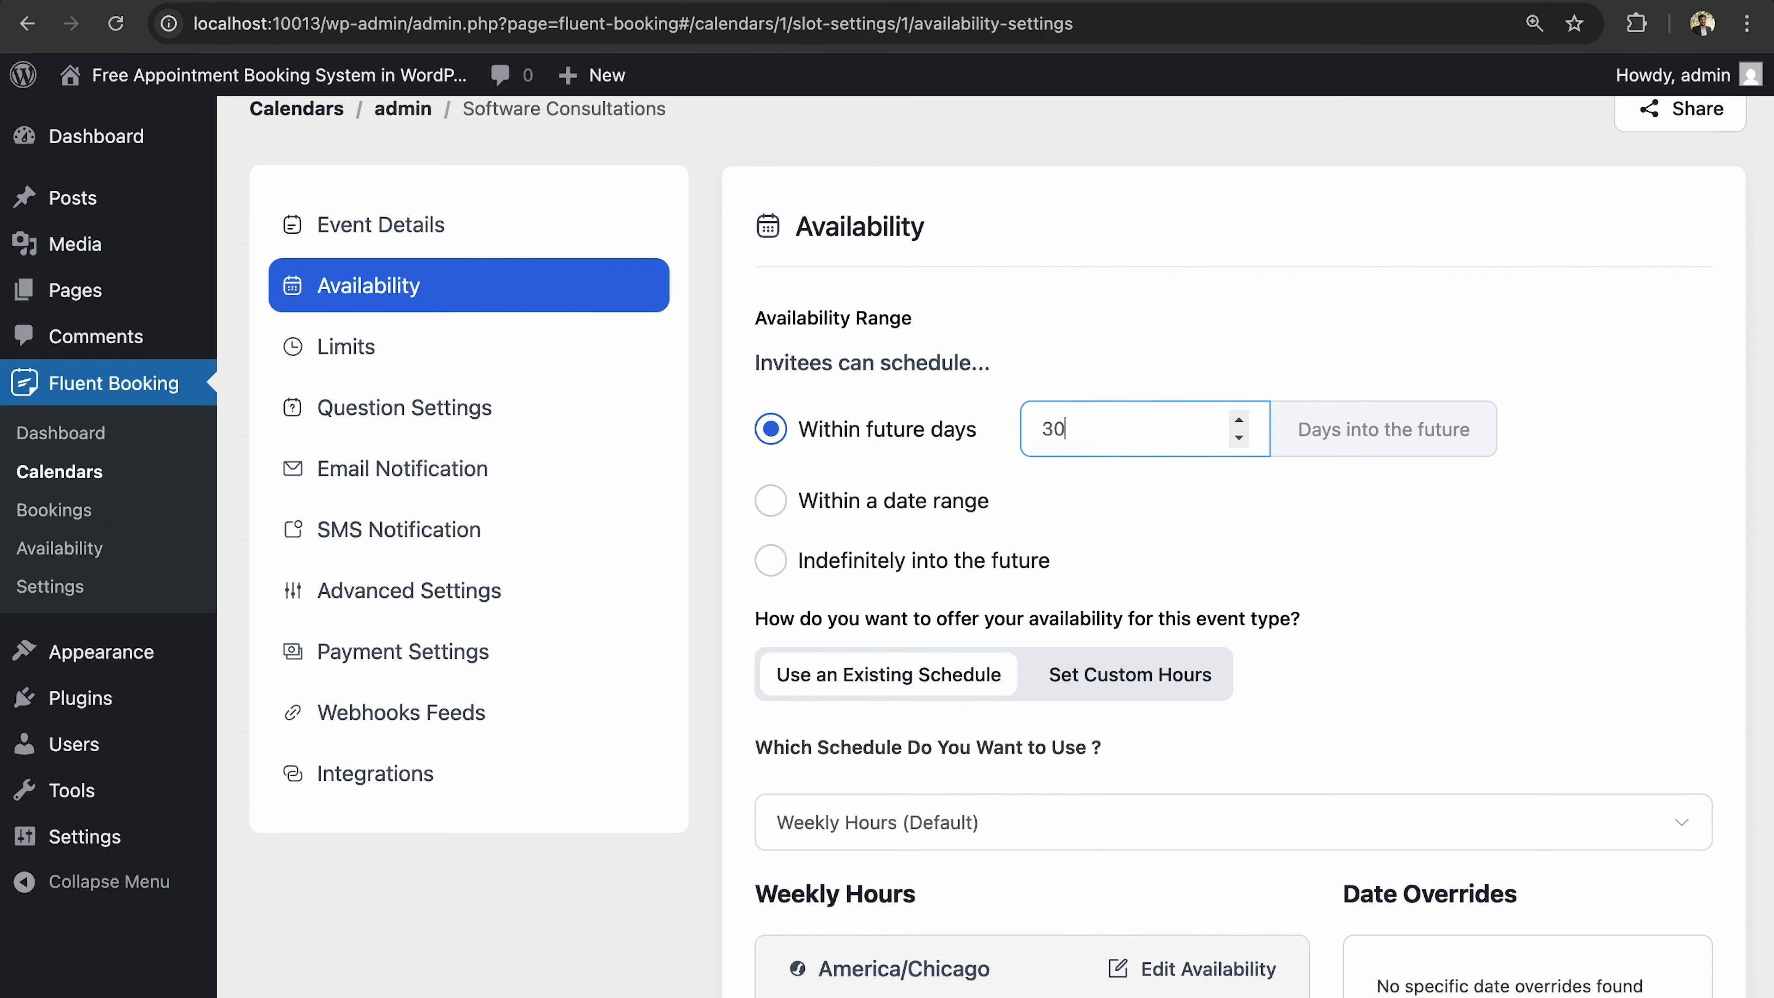
# Switch availability from Use an Existing Schedule to Set Custom Hours.
pyautogui.scroll(-4, 1385, 541)
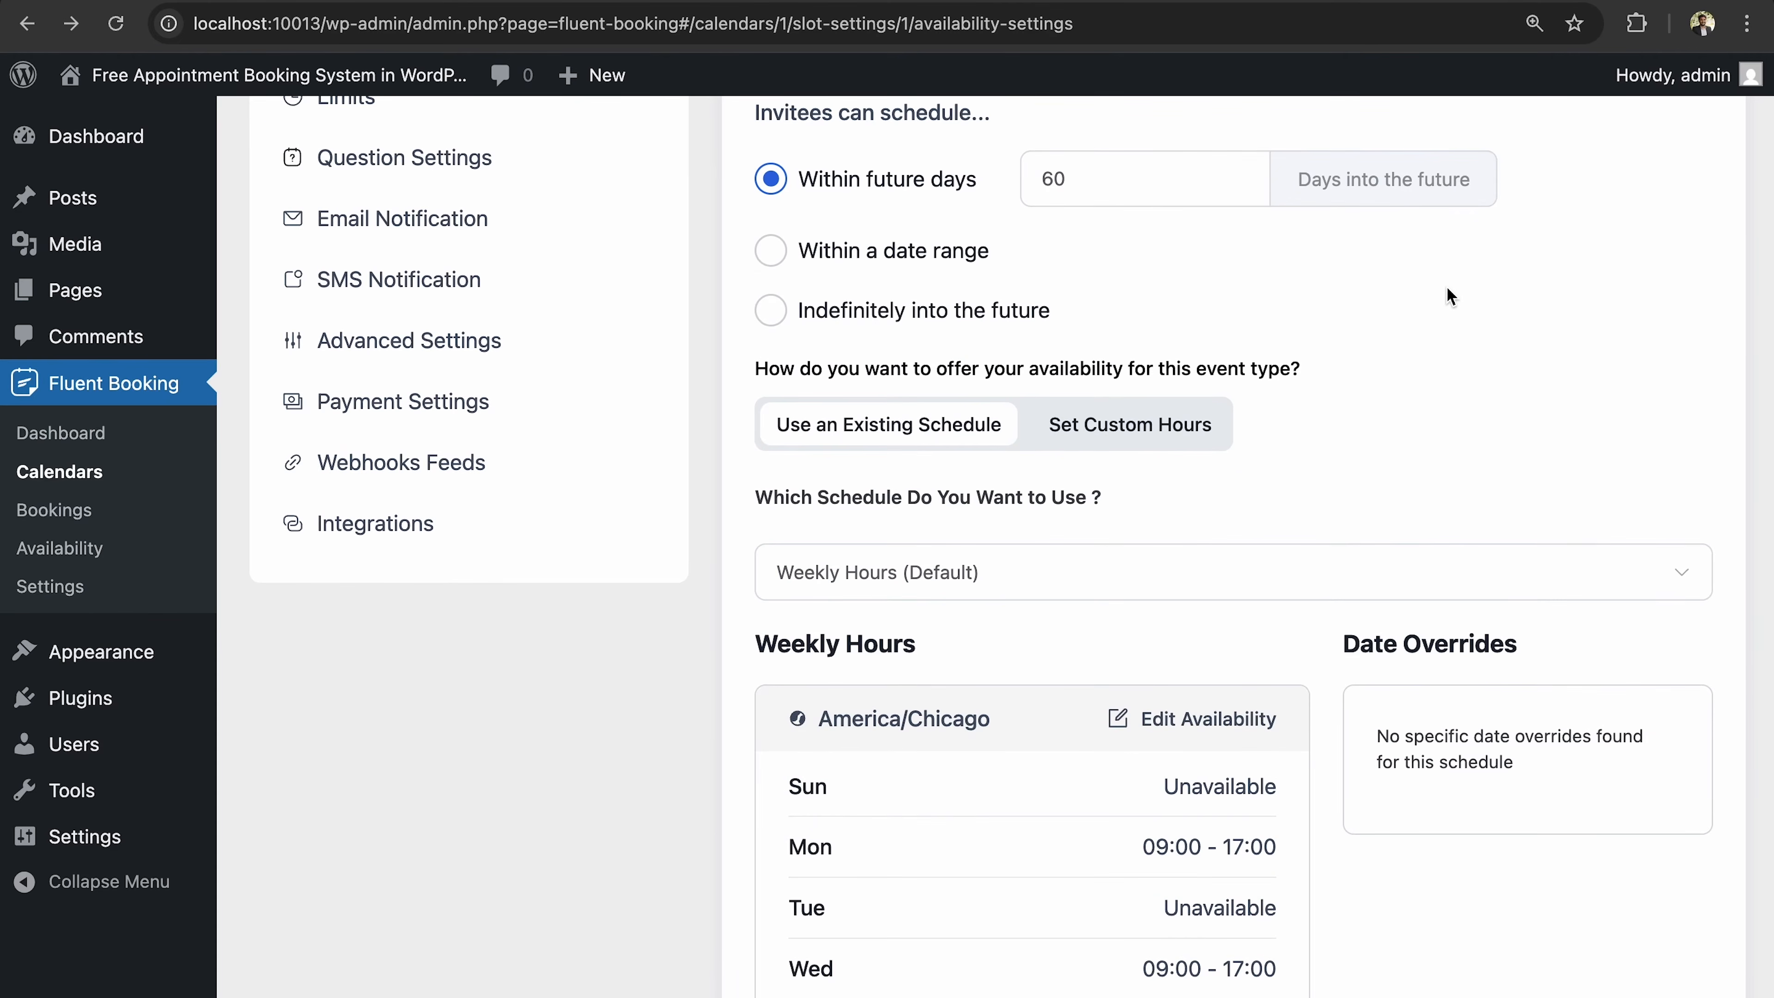
pyautogui.scroll(-5, 1445, 290)
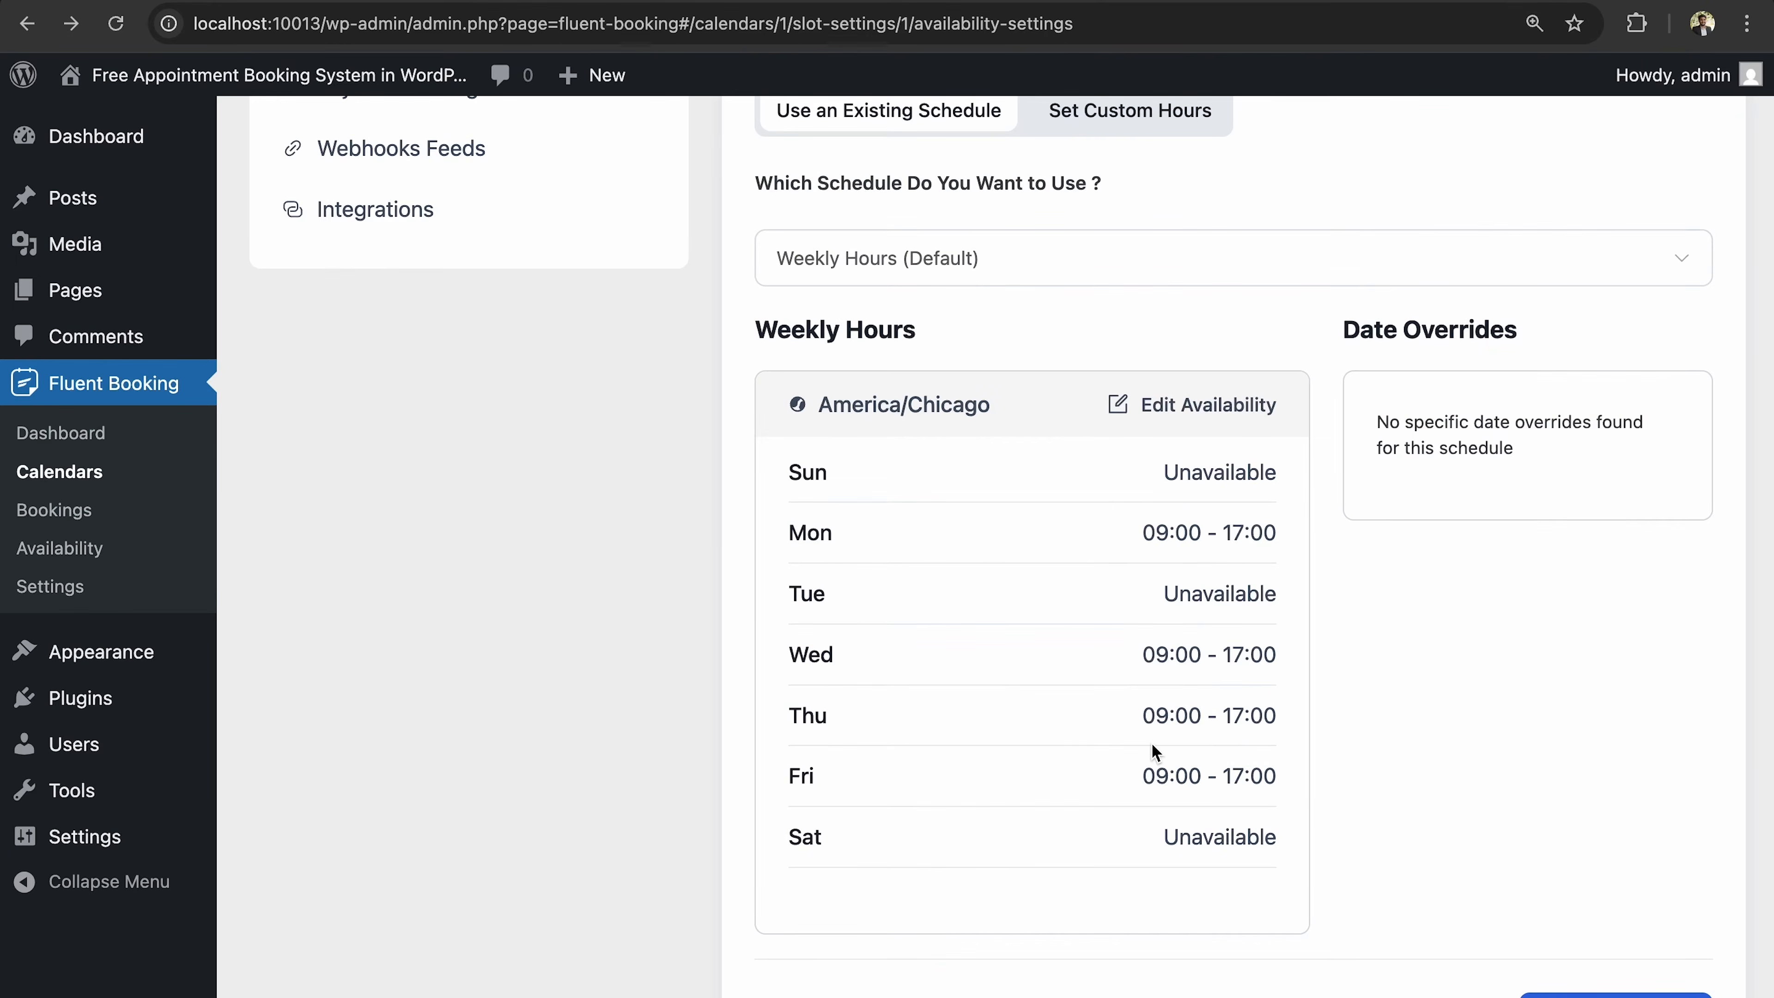
pyautogui.scroll(2, 1152, 742)
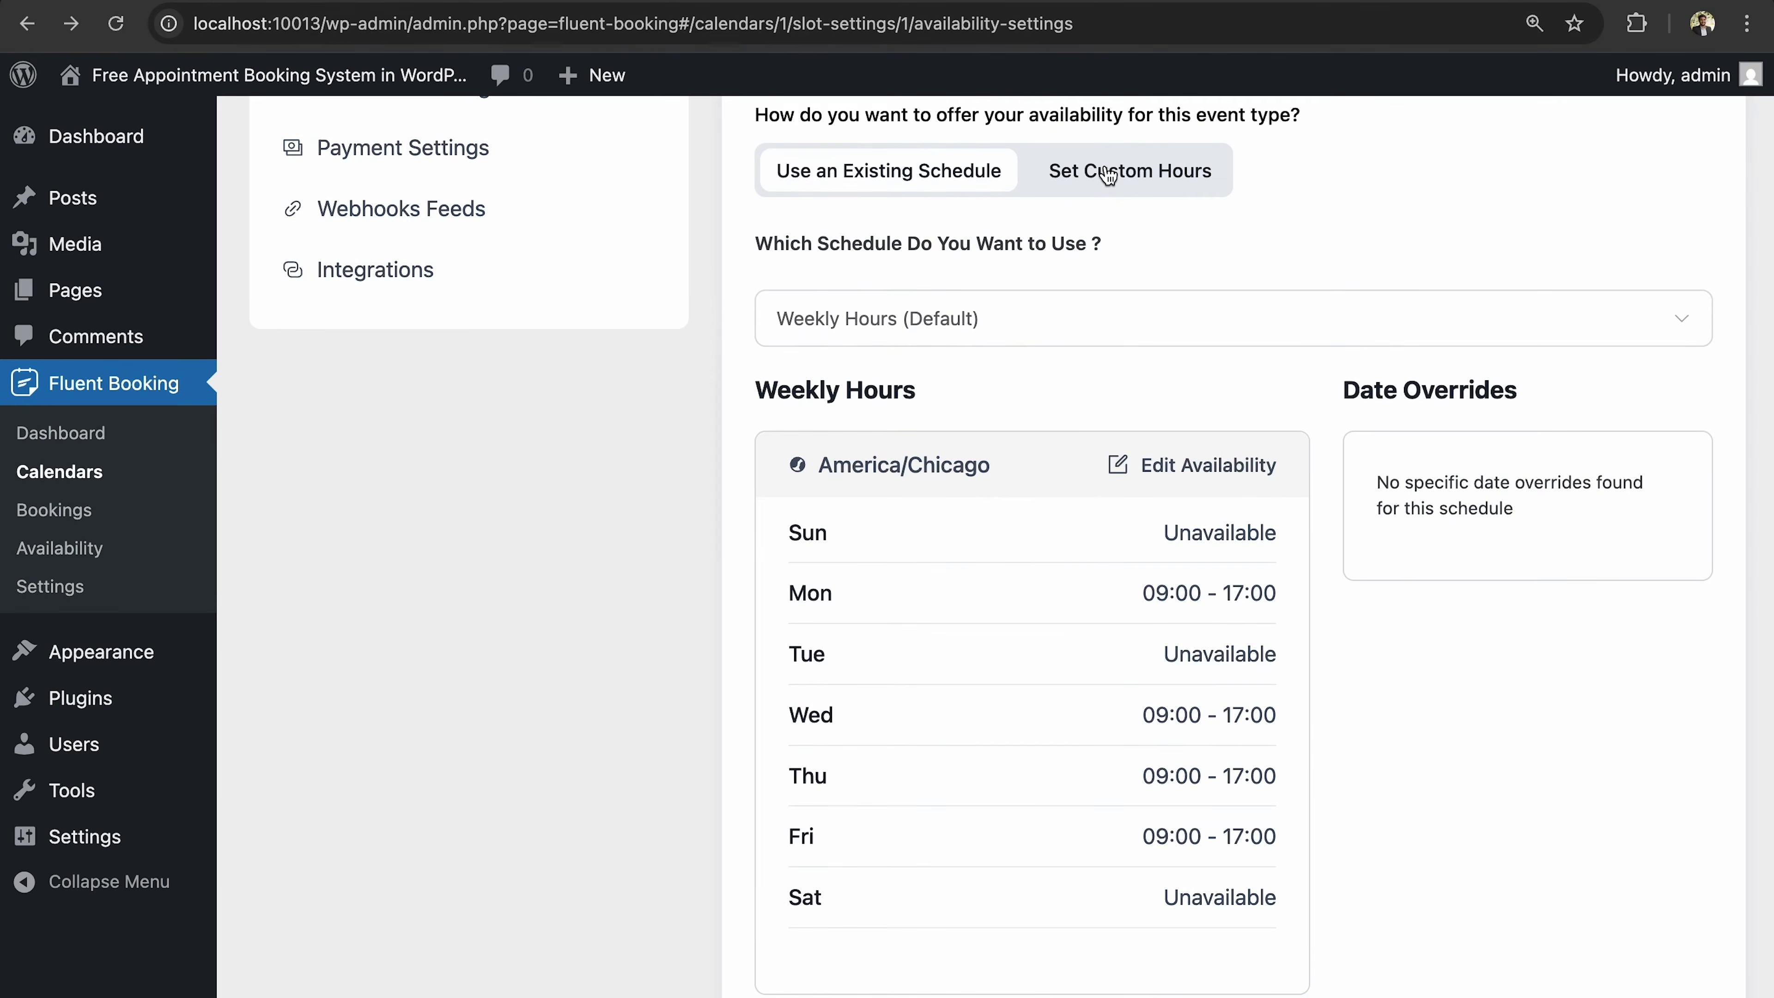
pyautogui.moveTo(837, 116); pyautogui.dragTo(1153, 115)
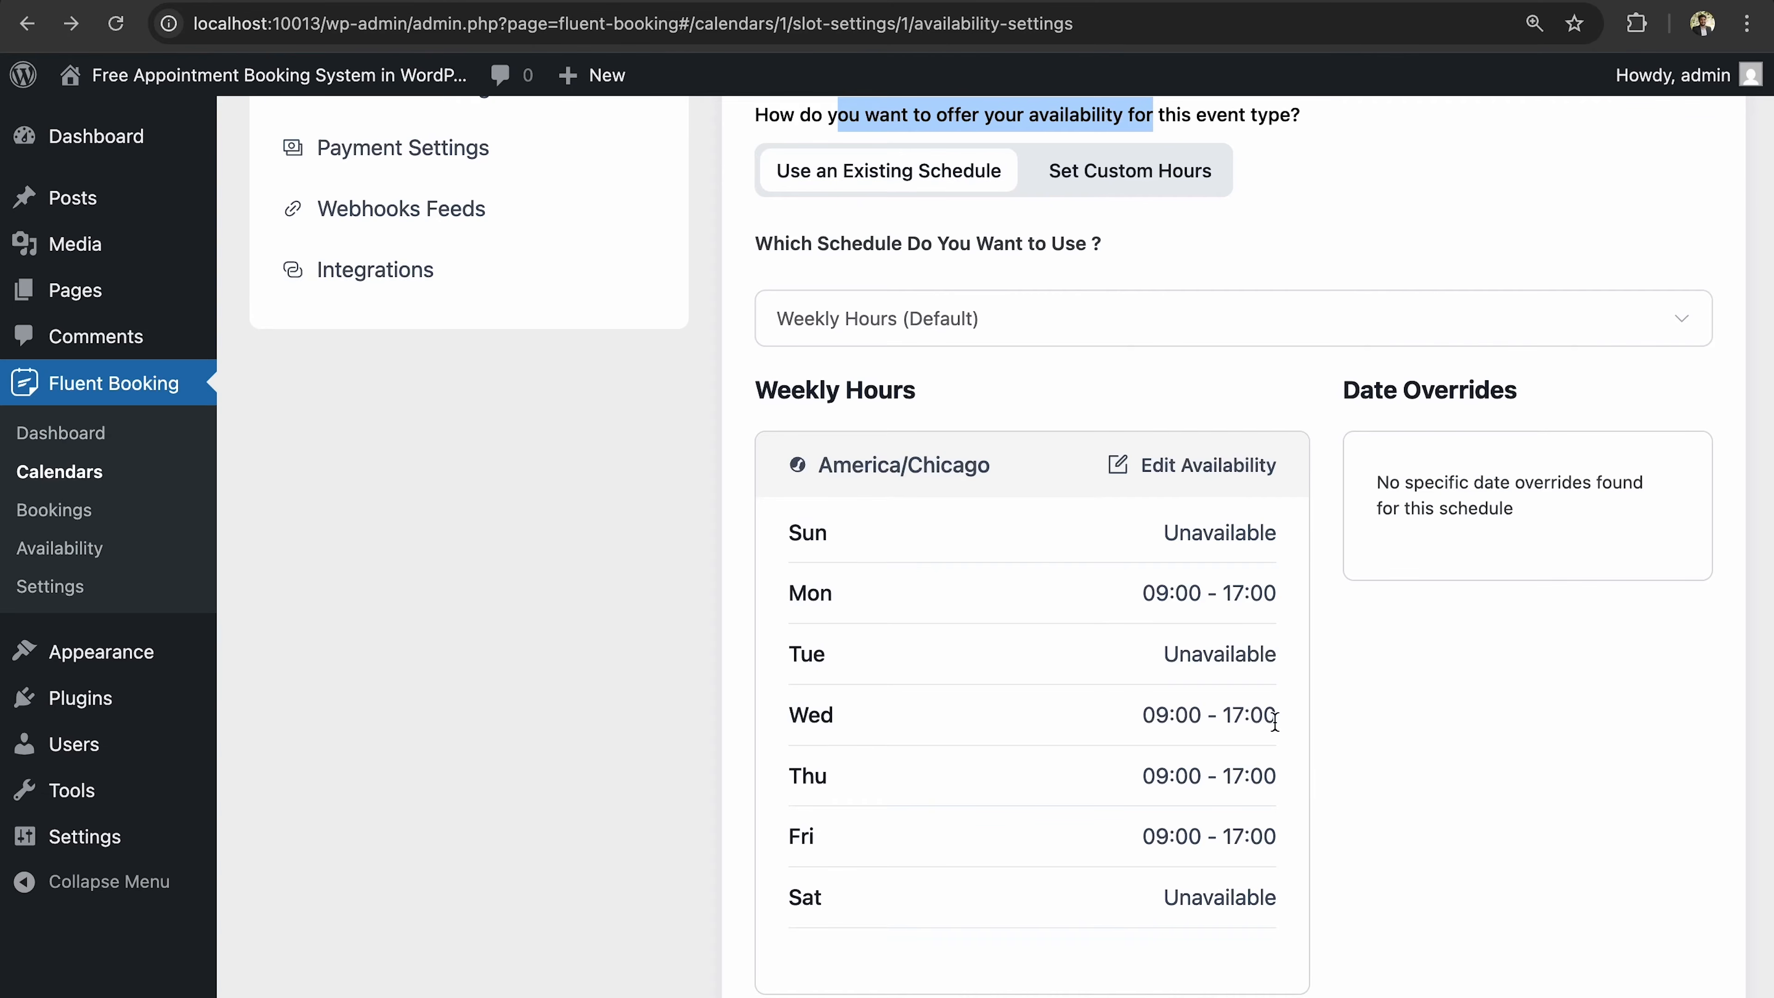
pyautogui.click(1179, 214)
# Make Tuesday an available day starting at 13:15.
pyautogui.click(1165, 192)
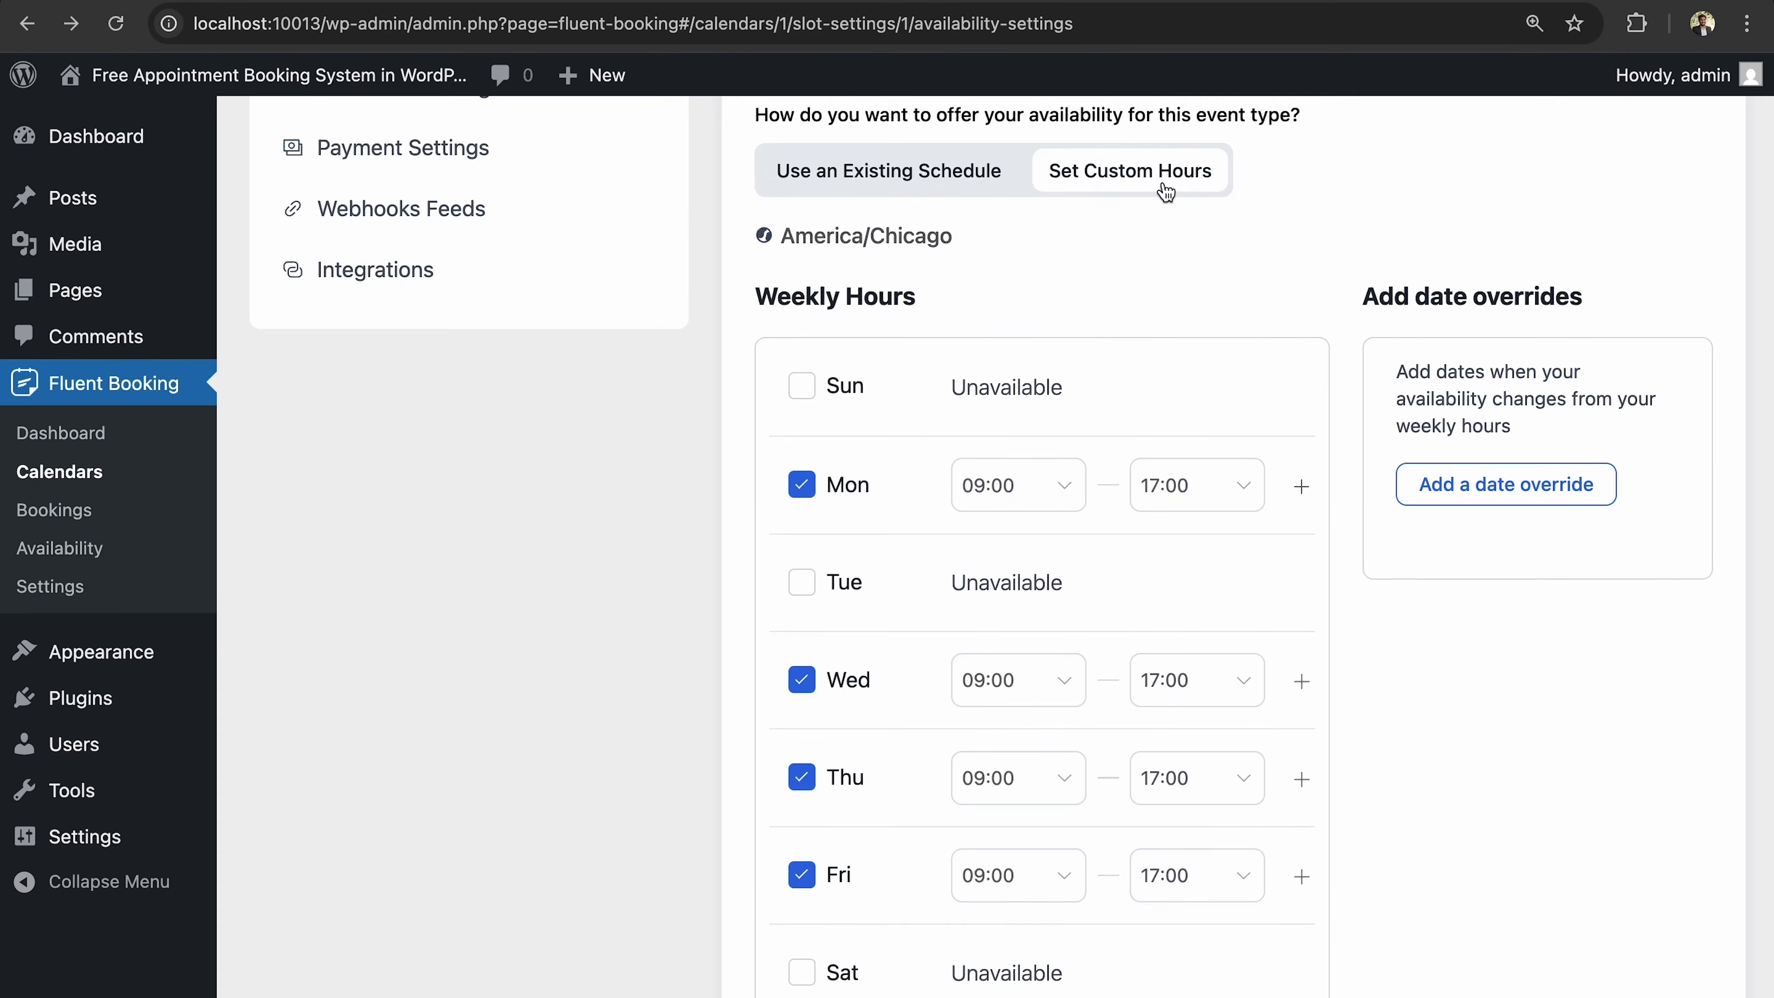
pyautogui.scroll(-2, 1276, 691)
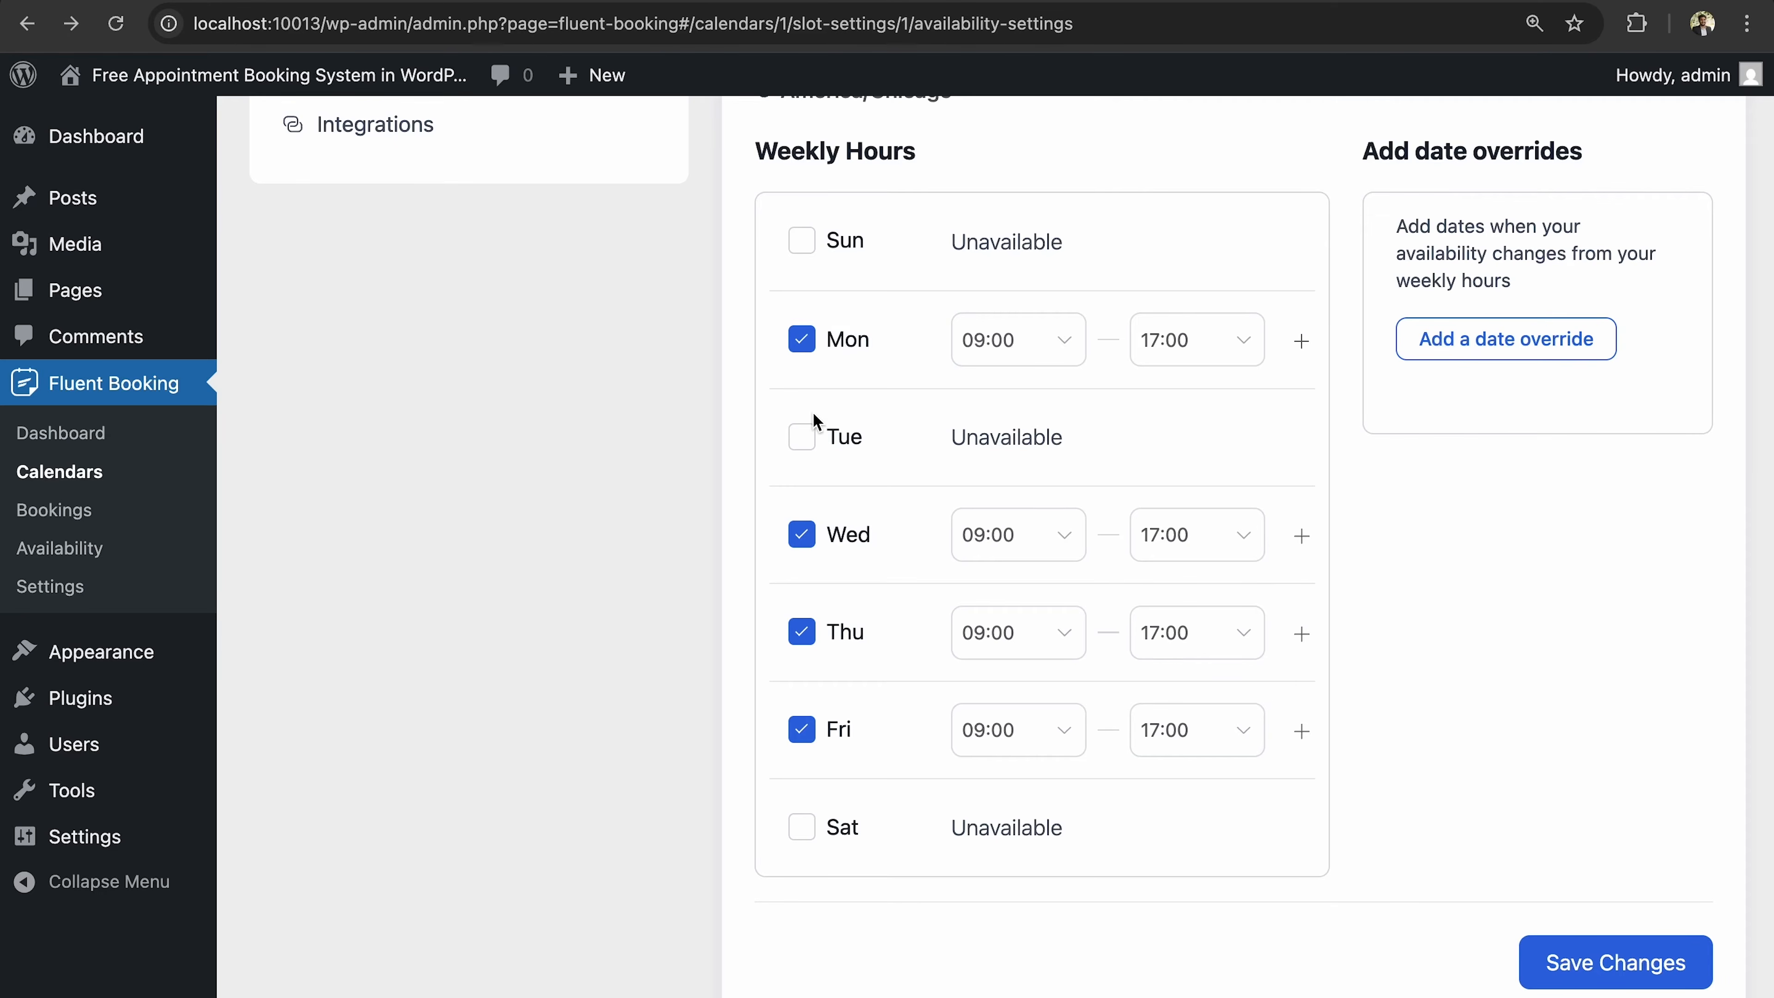
pyautogui.click(803, 439)
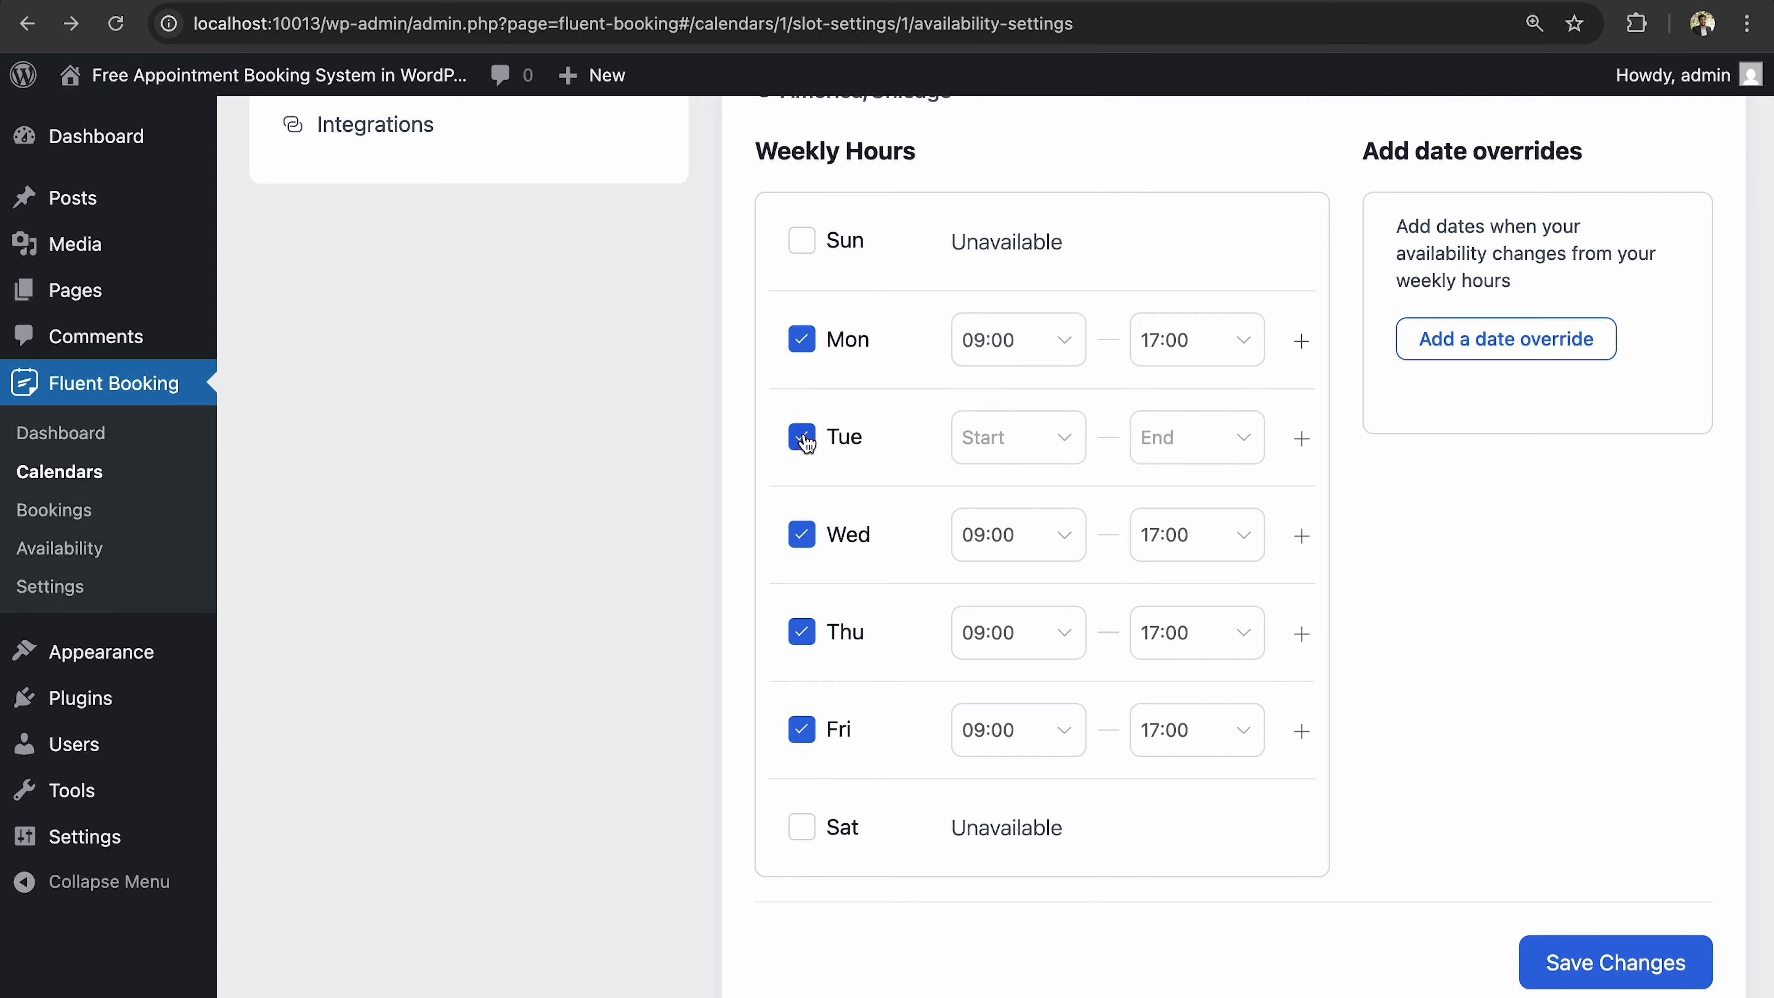
pyautogui.click(1006, 441)
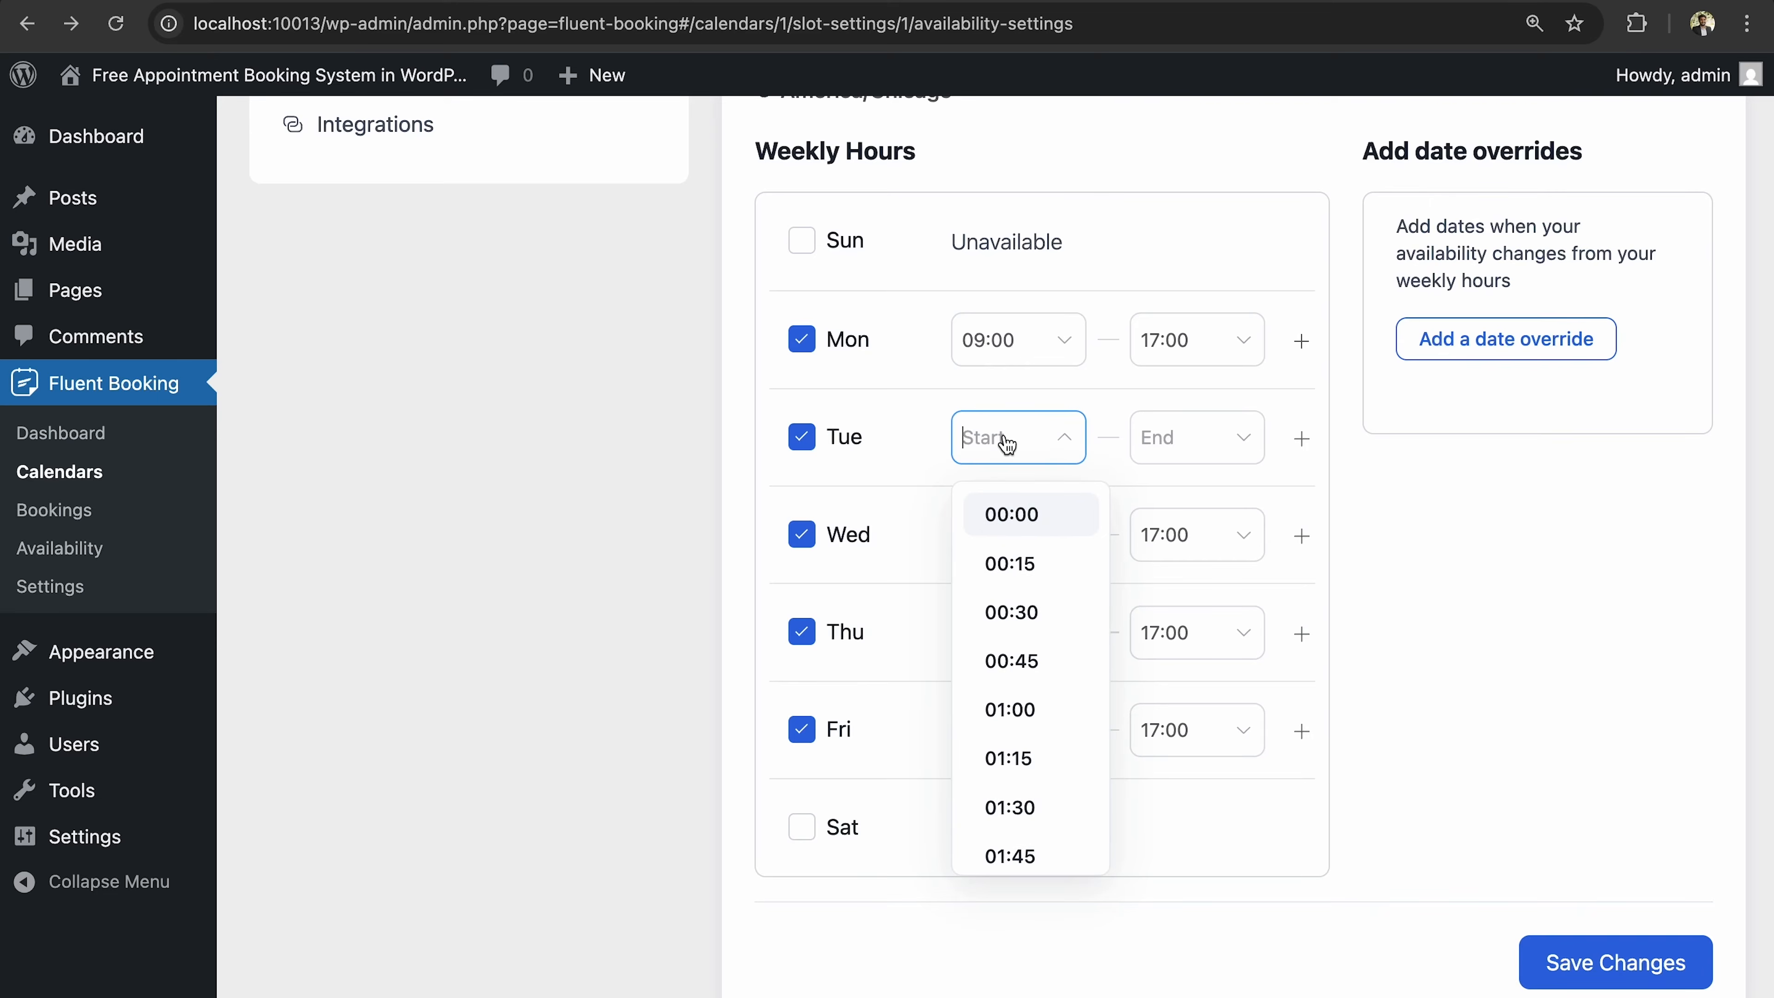
pyautogui.write('13')
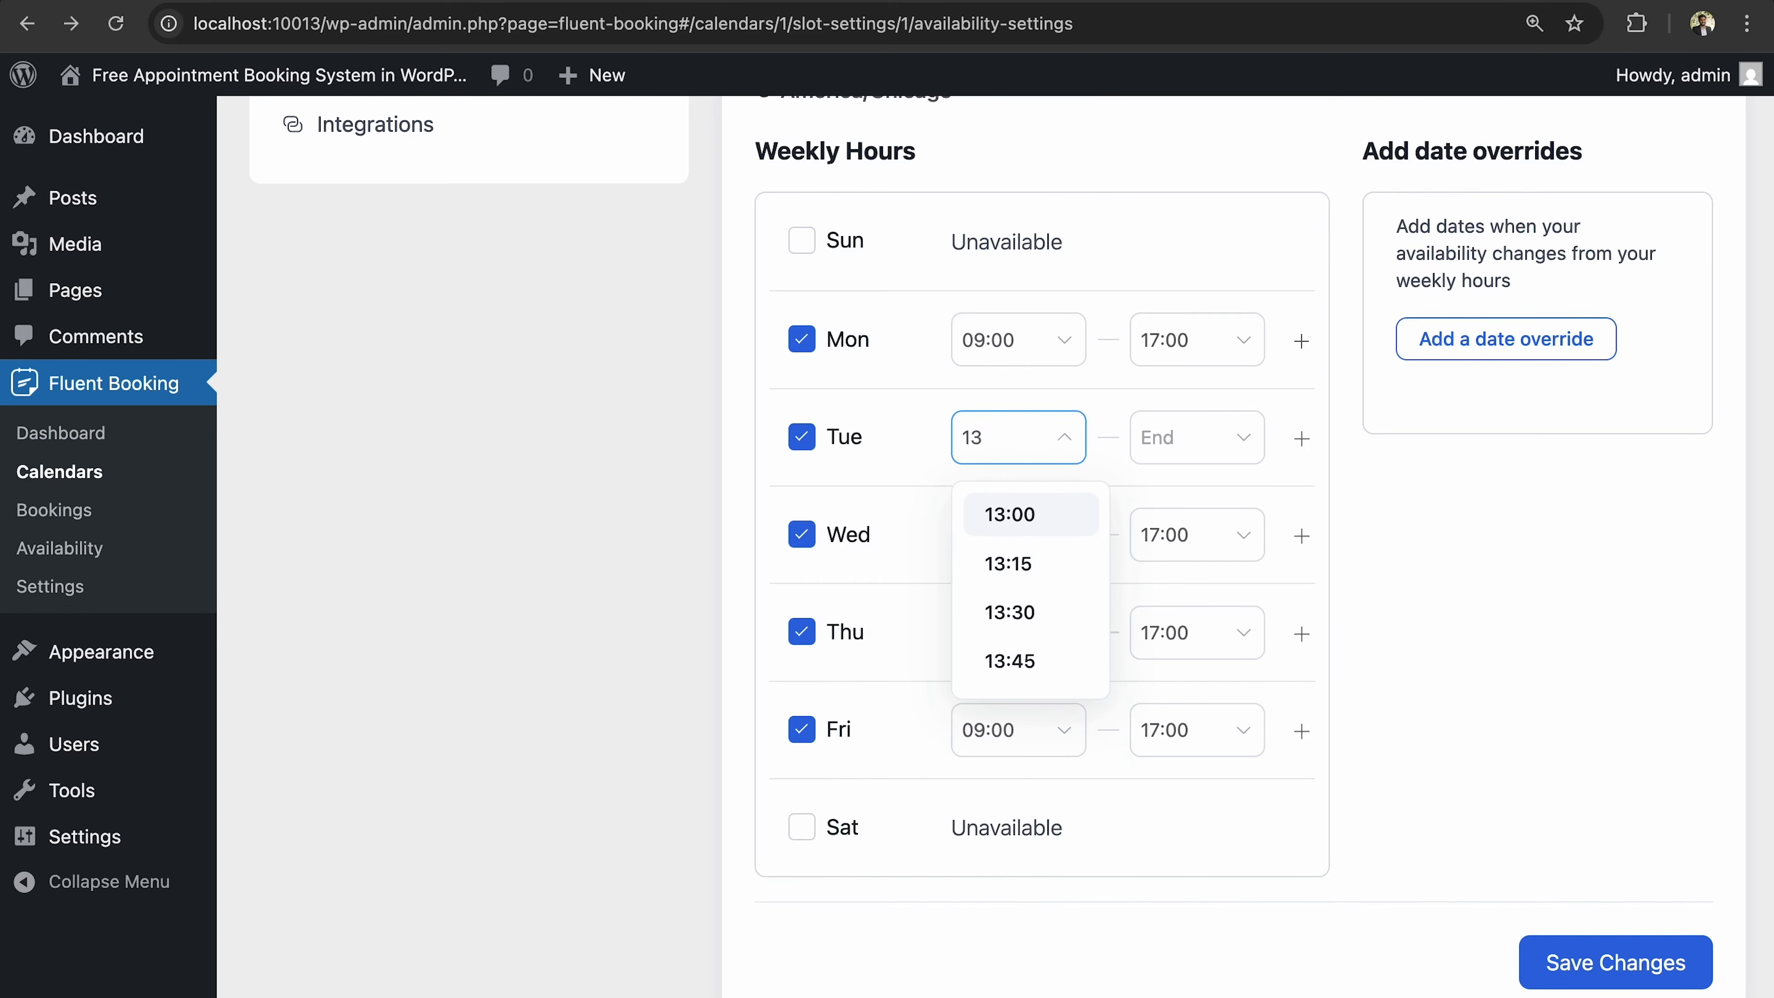
pyautogui.click(1186, 448)
pyautogui.write('15')
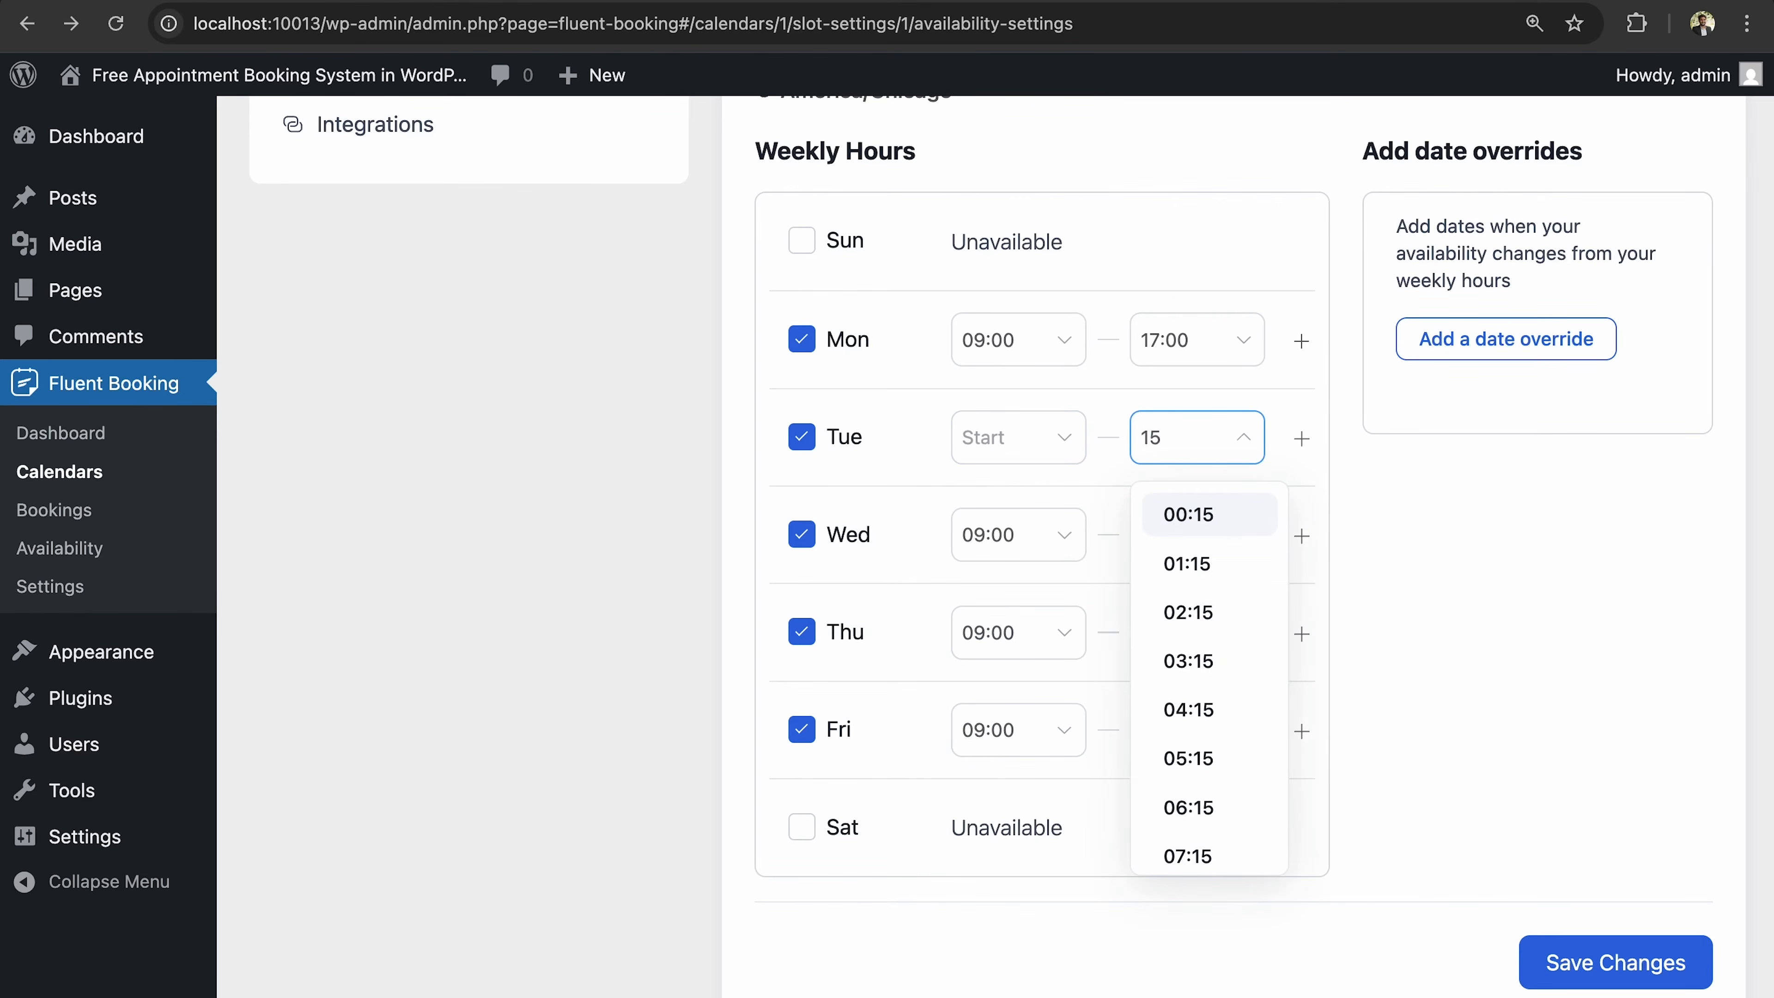
pyautogui.click(990, 442)
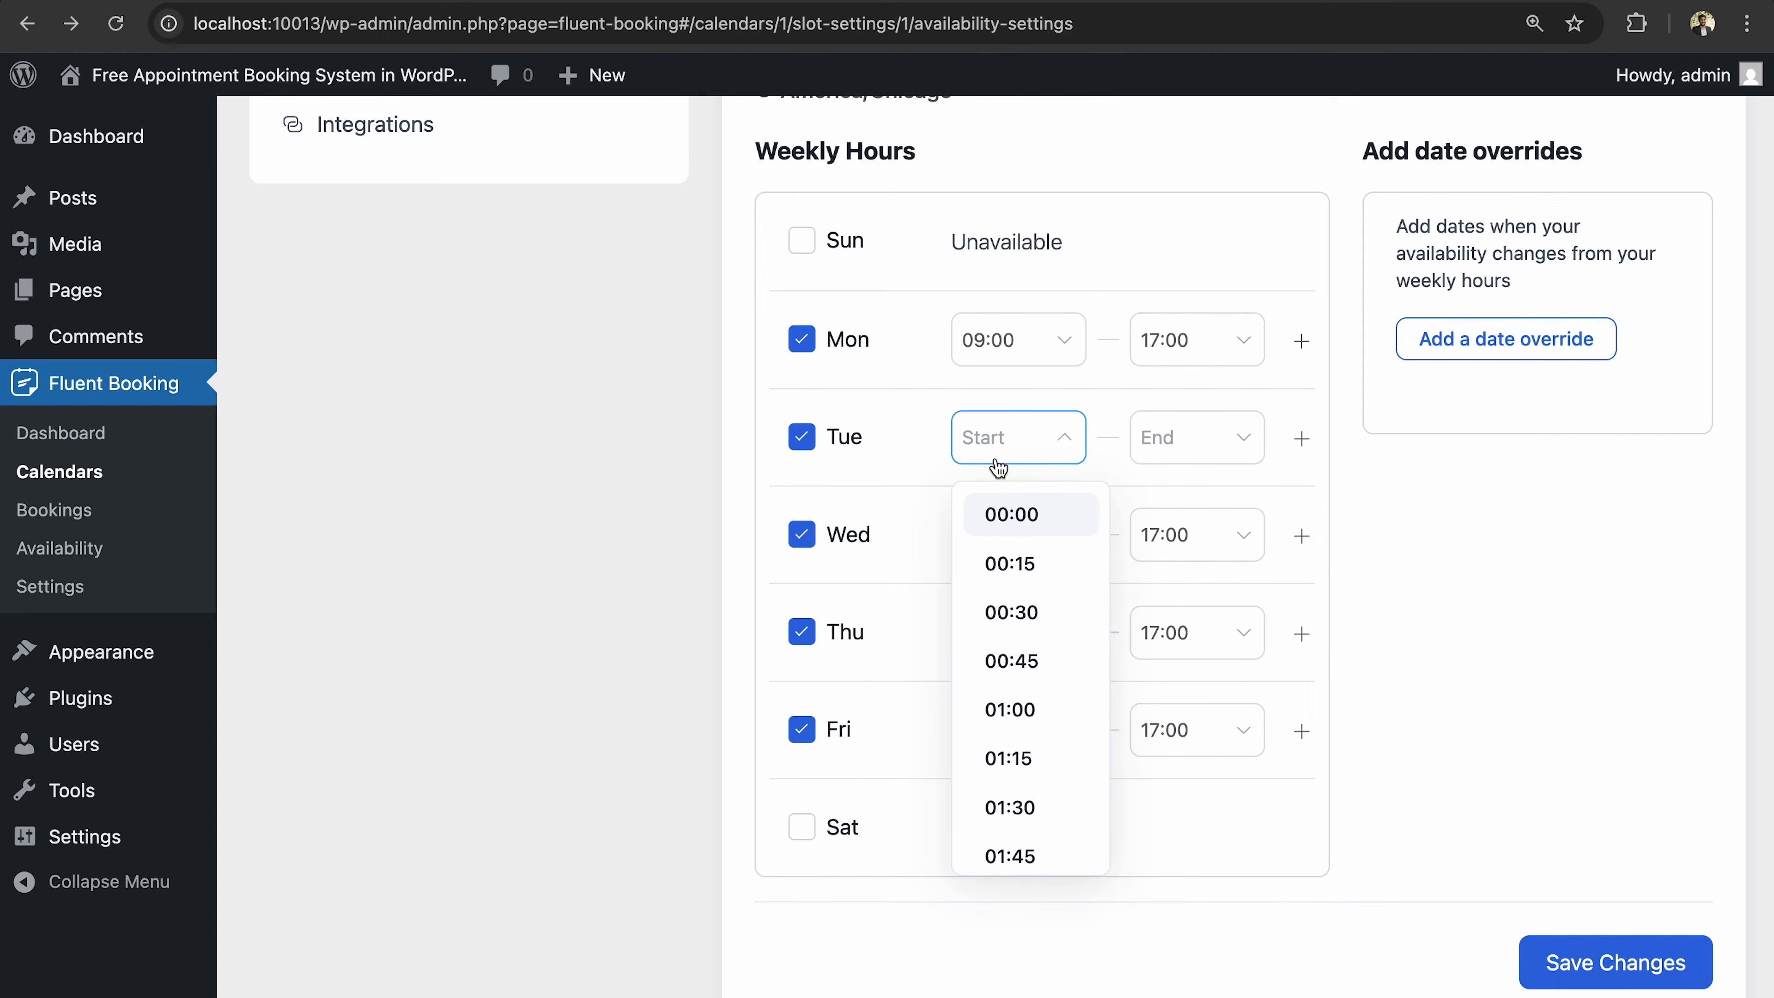
pyautogui.write('13')
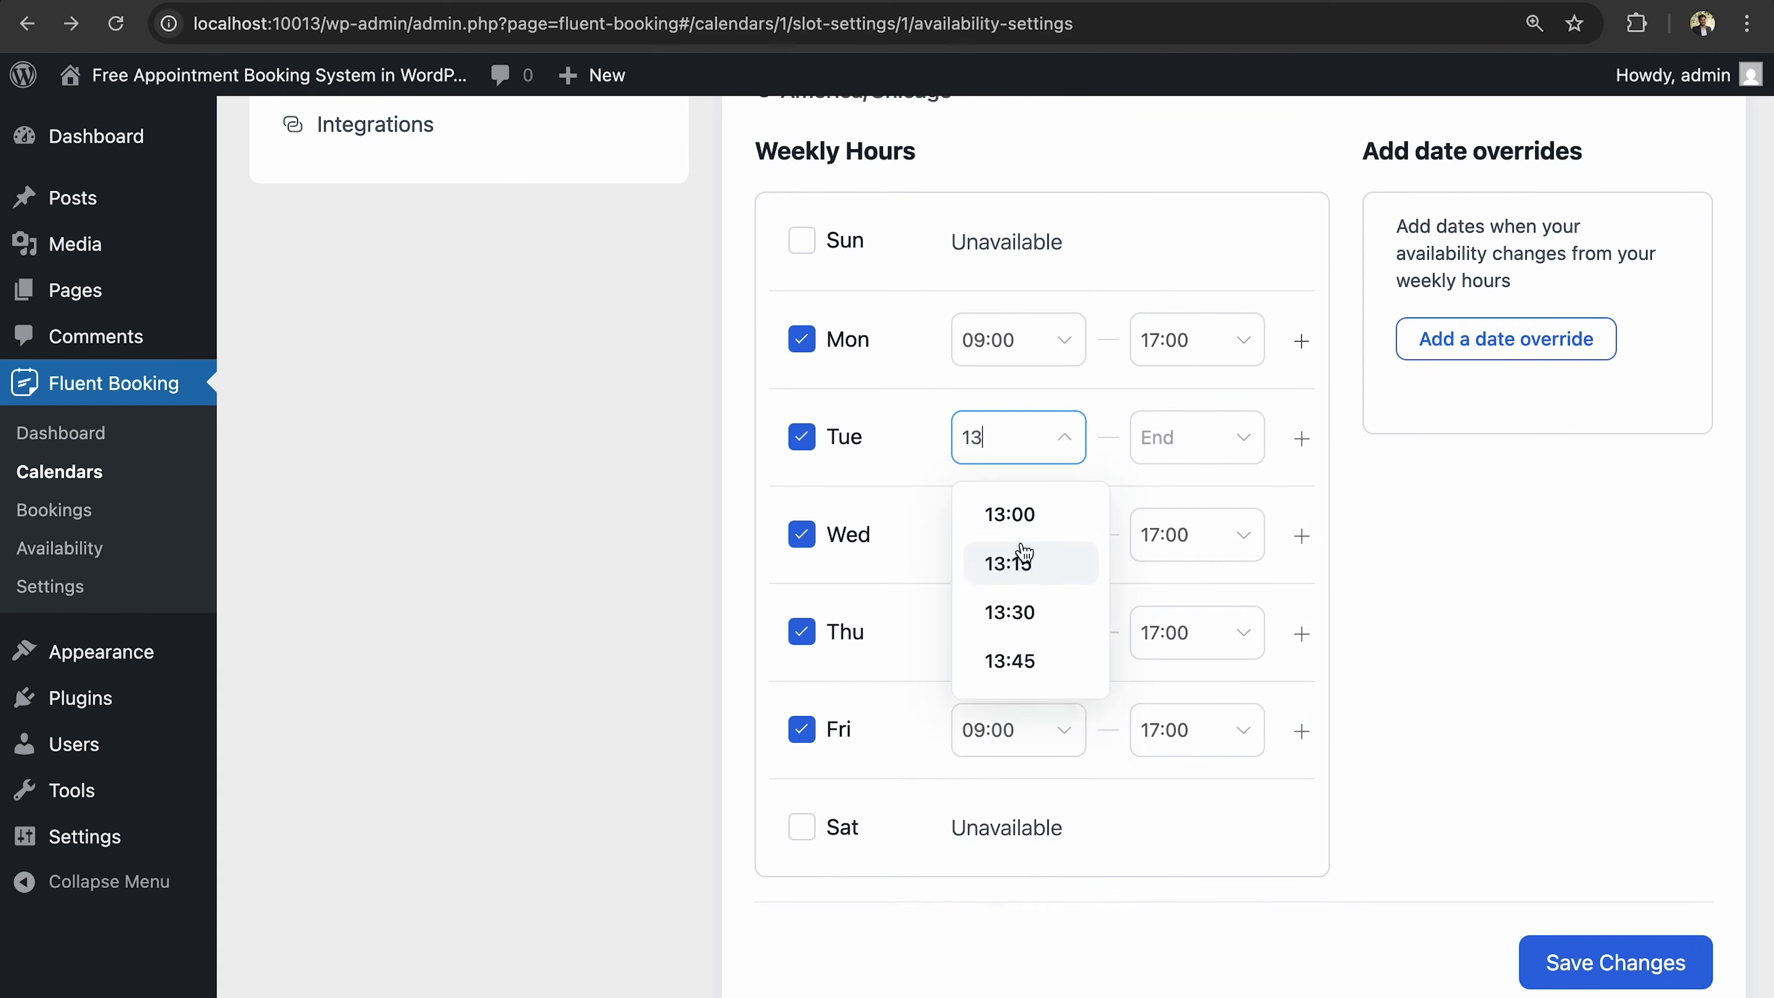
pyautogui.click(1008, 563)
# Set Tuesday's end time to 15:00 and save the custom weekly hours.
pyautogui.click(1173, 437)
pyautogui.write('15')
pyautogui.scroll(-5, 1247, 631)
pyautogui.scroll(3, 1247, 631)
pyautogui.scroll(-2, 1248, 630)
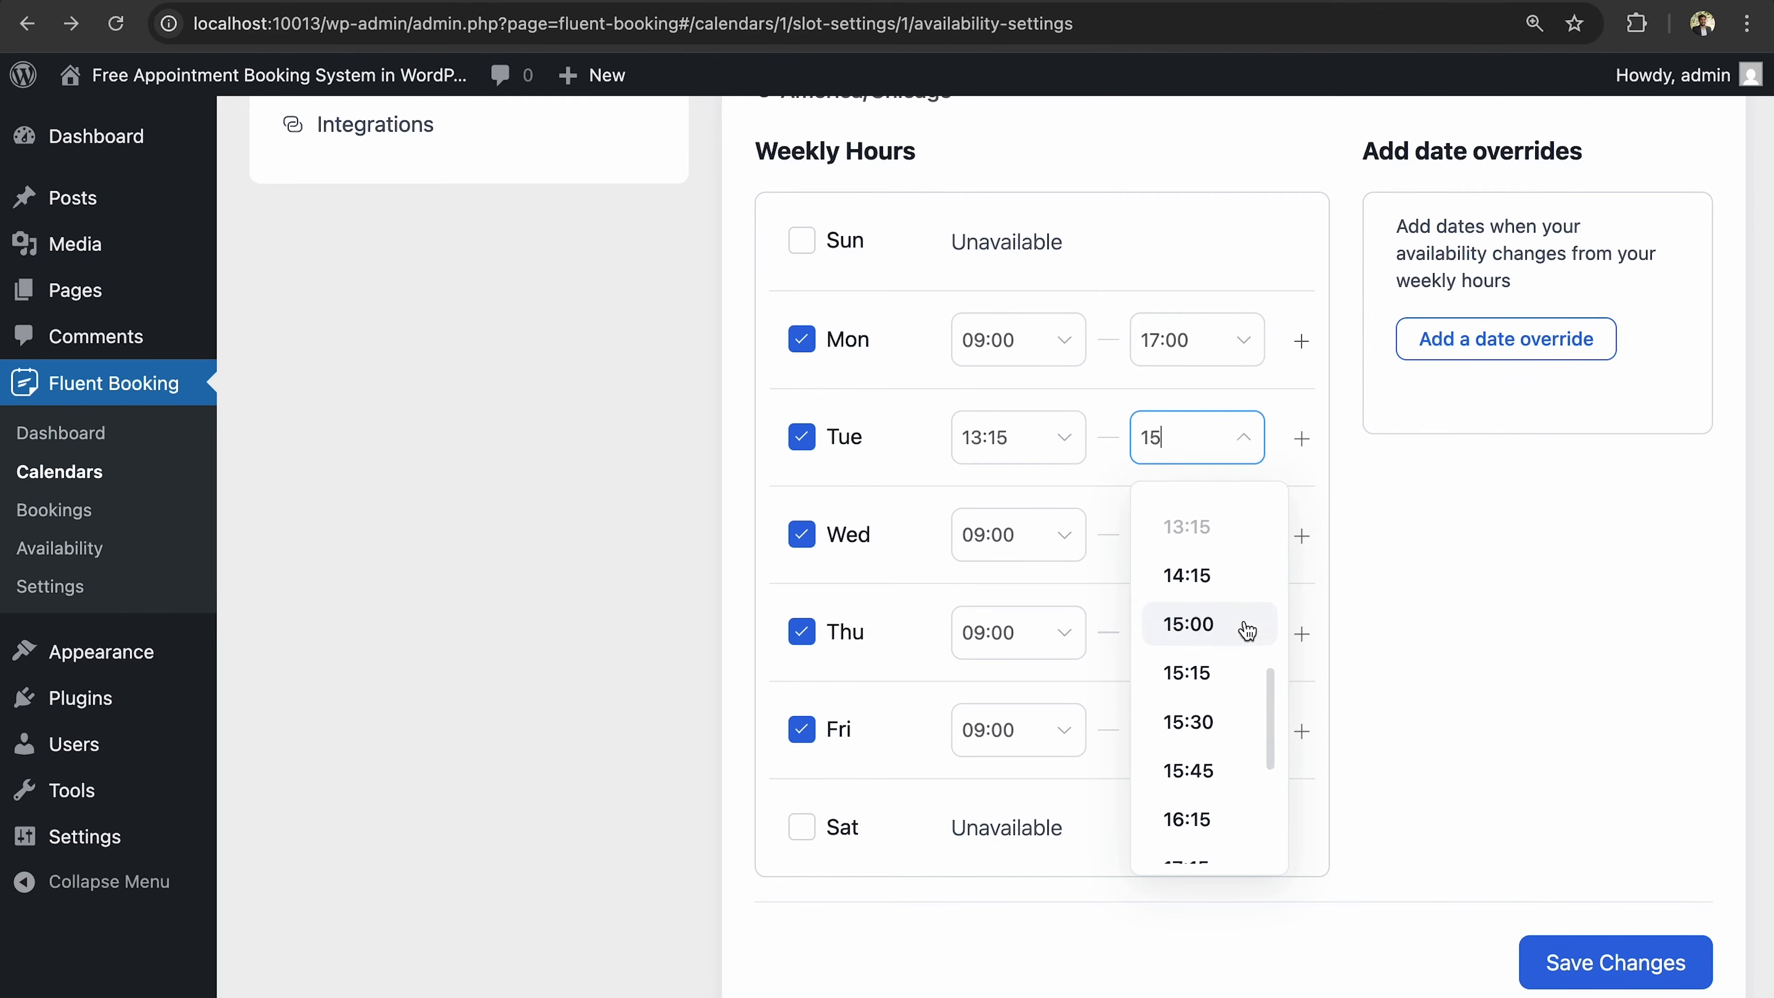
pyautogui.click(1246, 628)
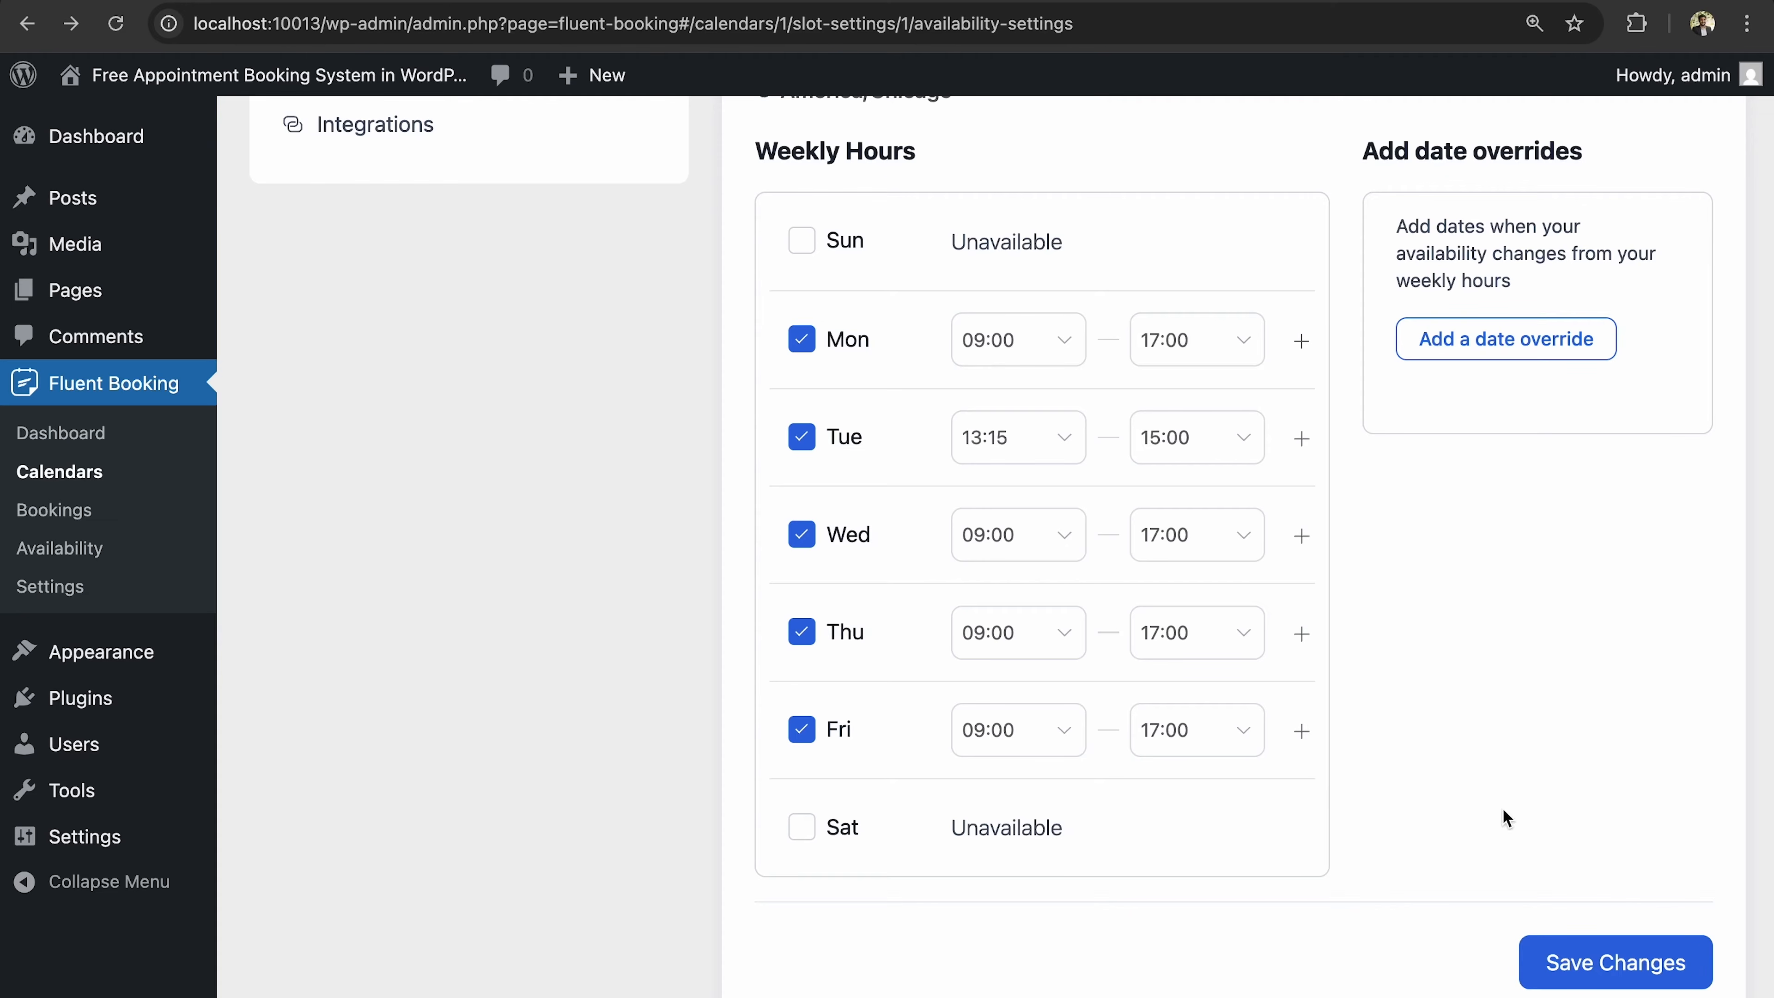
pyautogui.click(1564, 973)
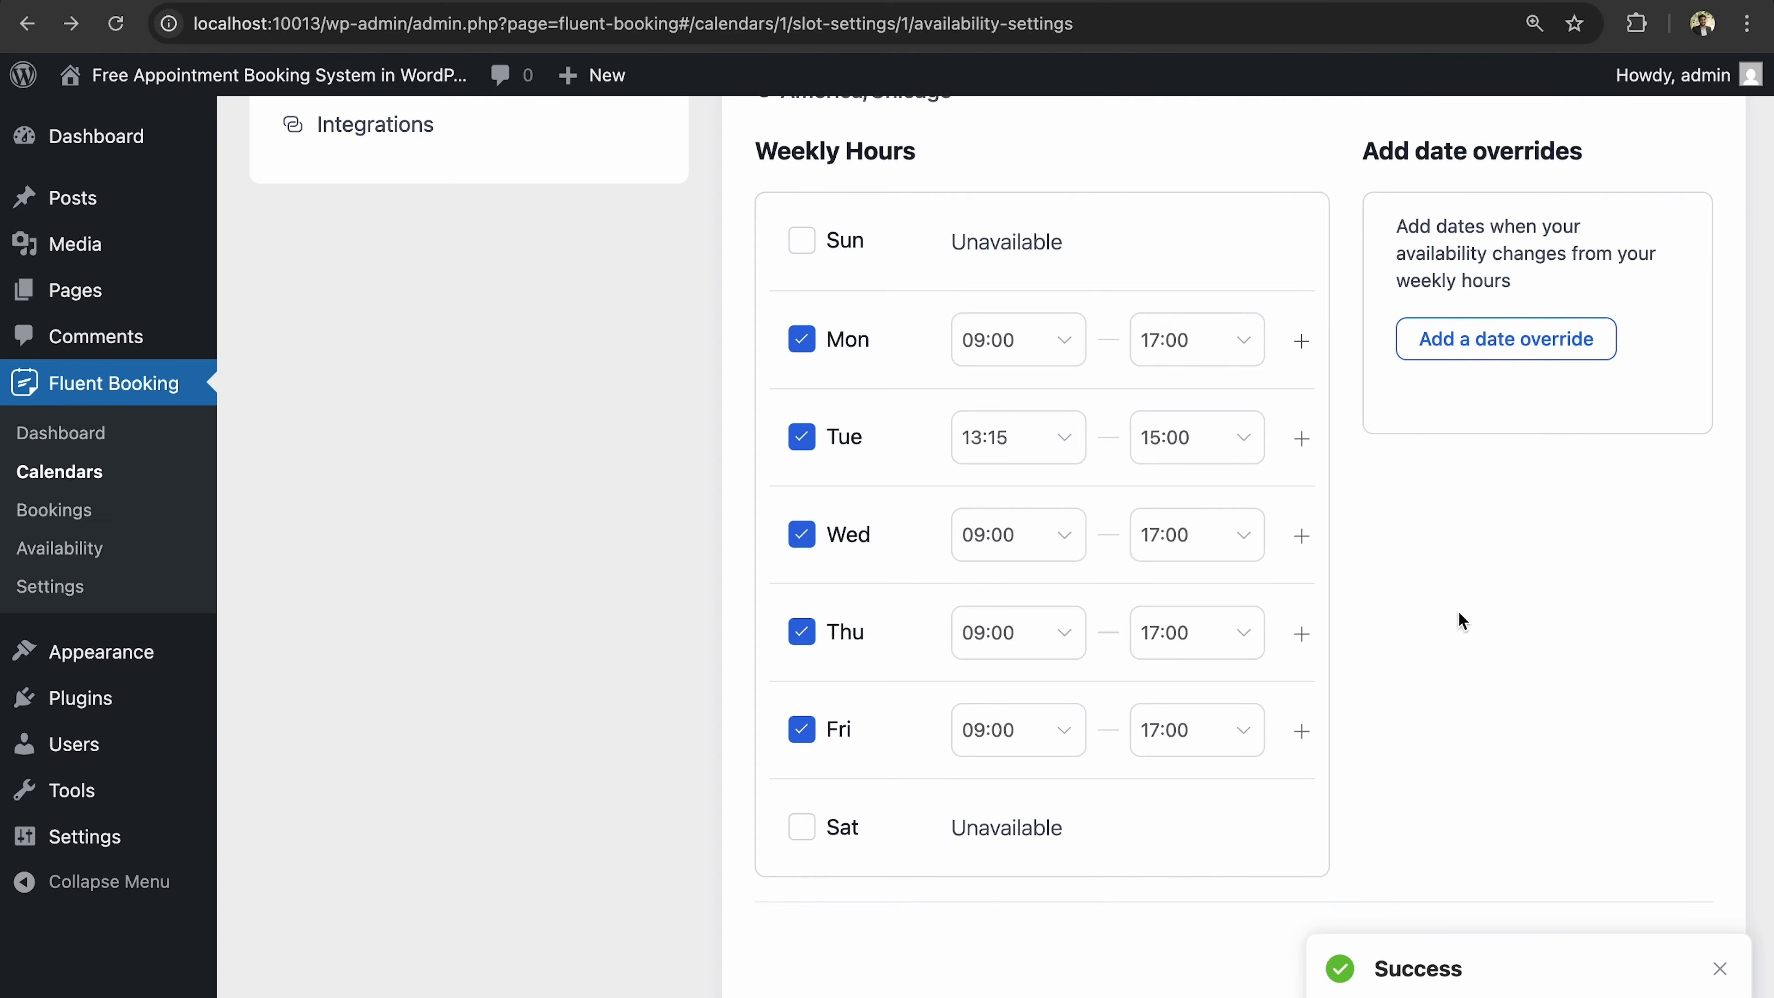
# Open the Add date overrides dialog showing the May 2025 calendar.
pyautogui.scroll(2, 1502, 552)
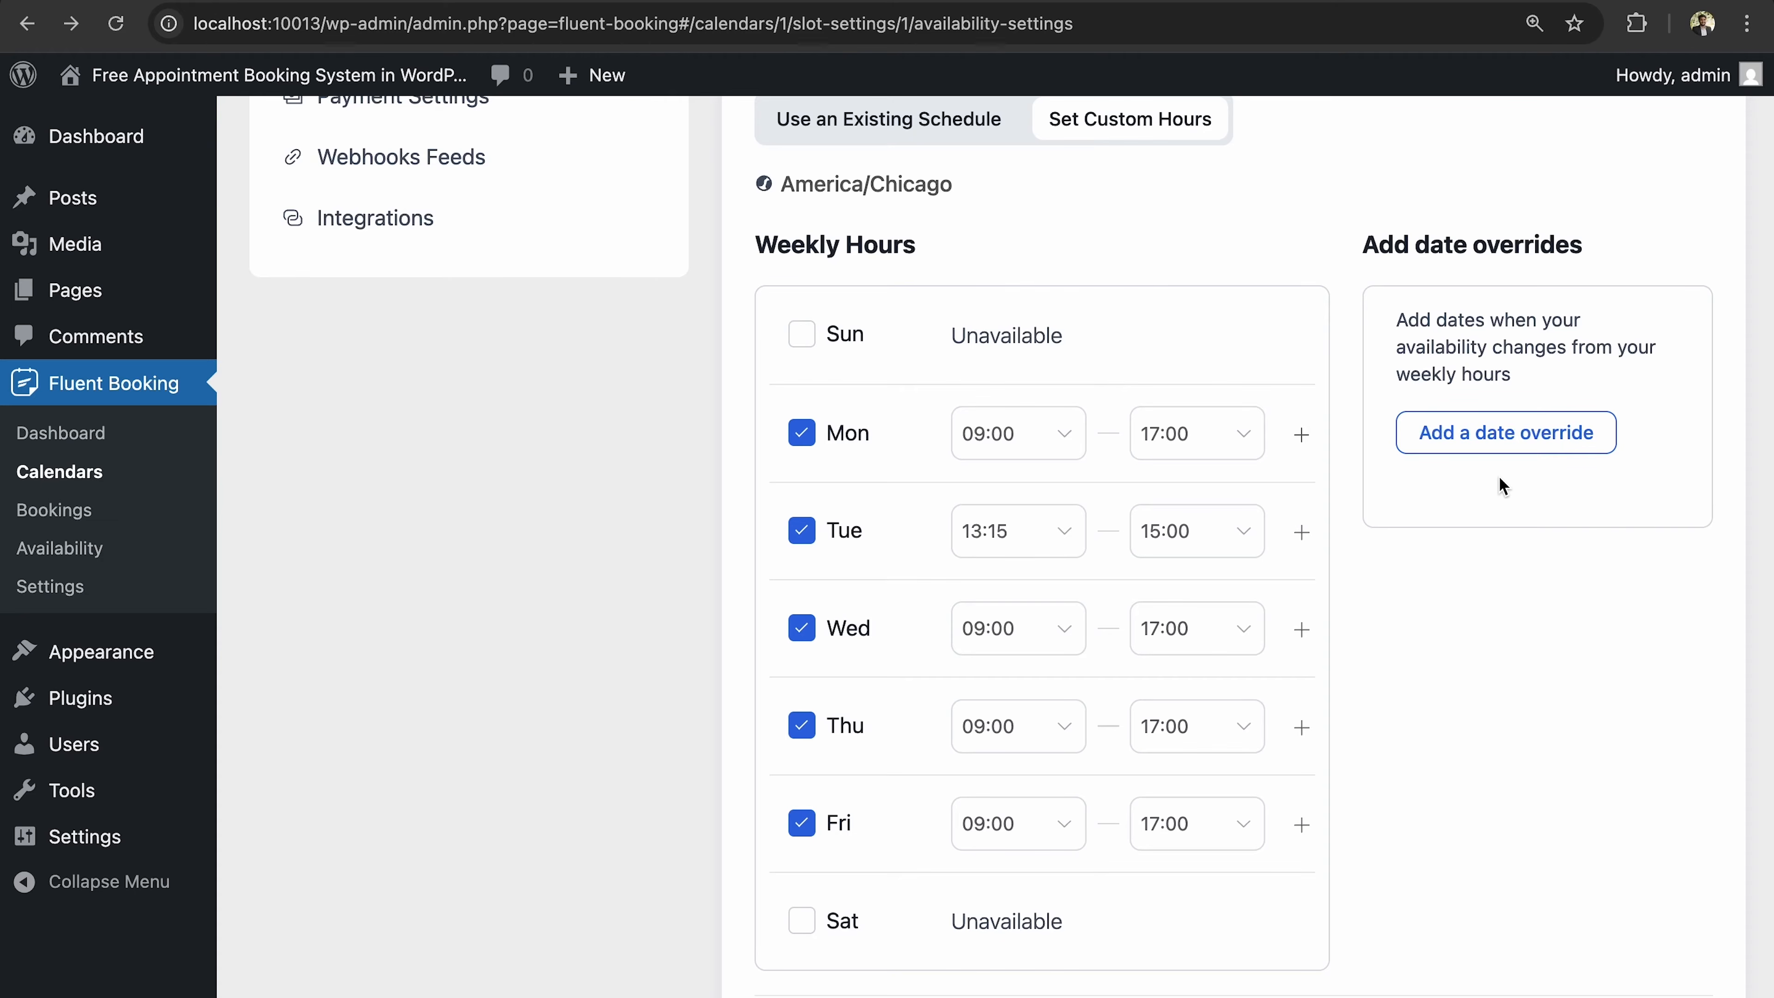
pyautogui.click(1491, 432)
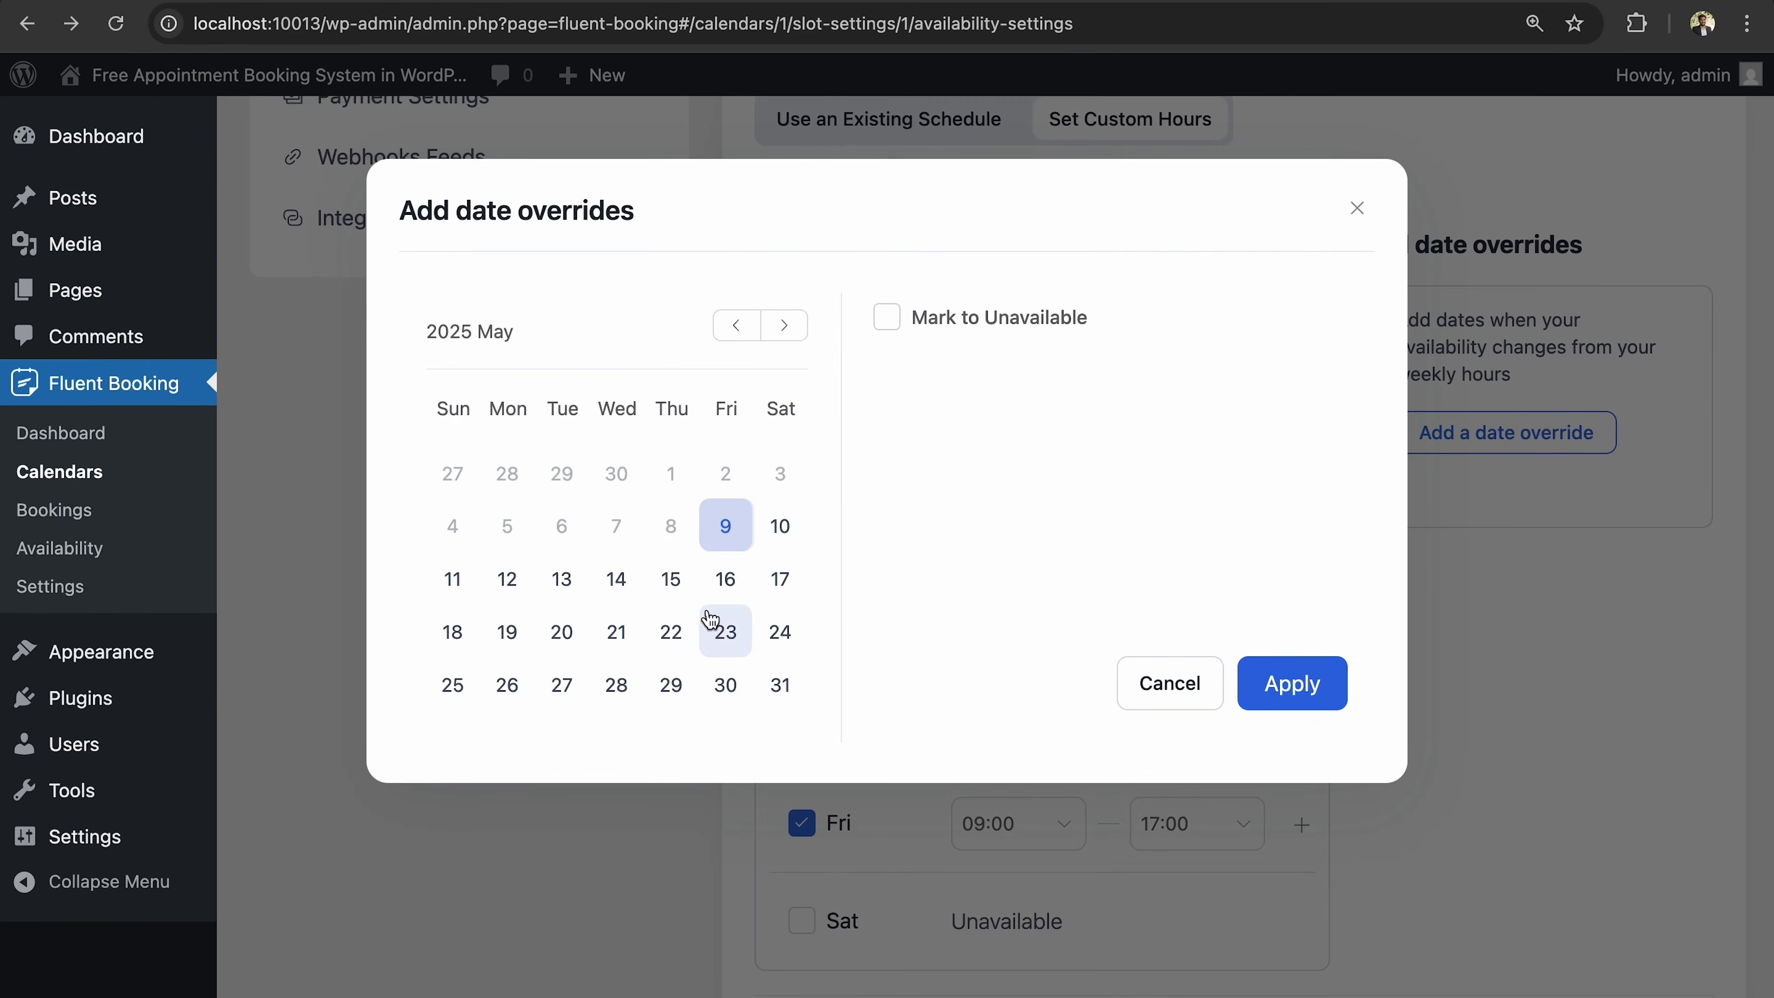
# Add a date override marking 24 June 2025 as unavailable.
pyautogui.click(782, 325)
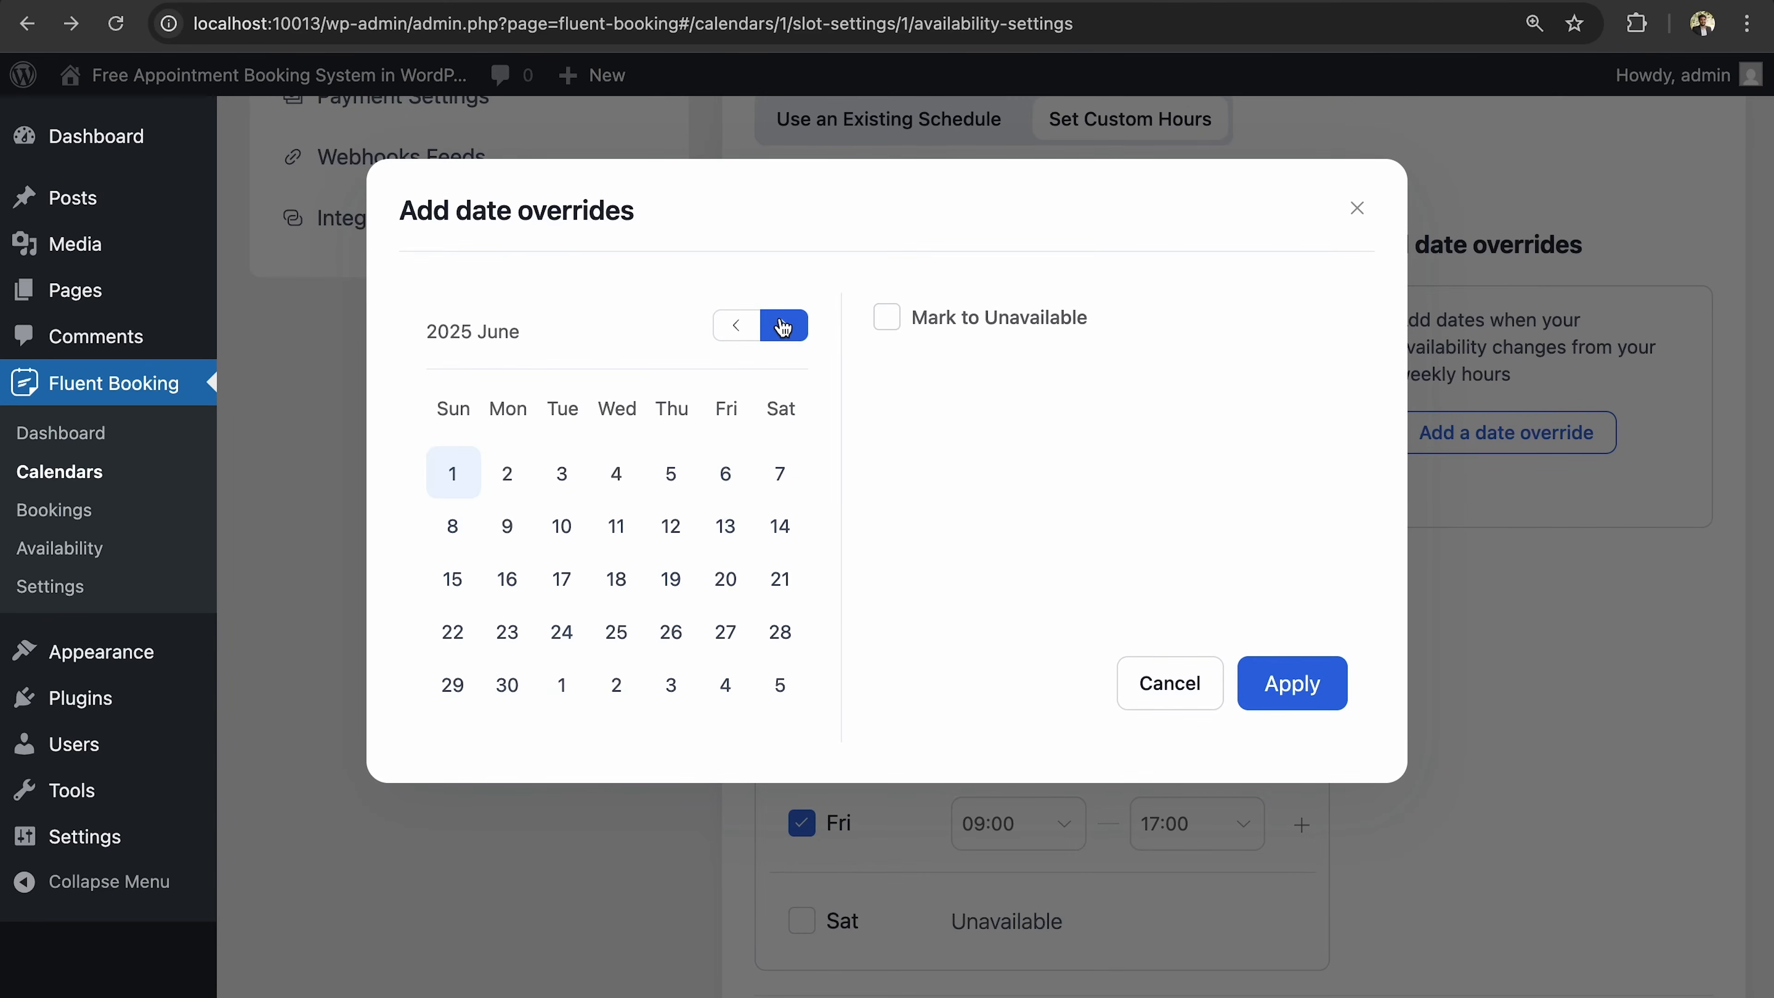
pyautogui.click(572, 639)
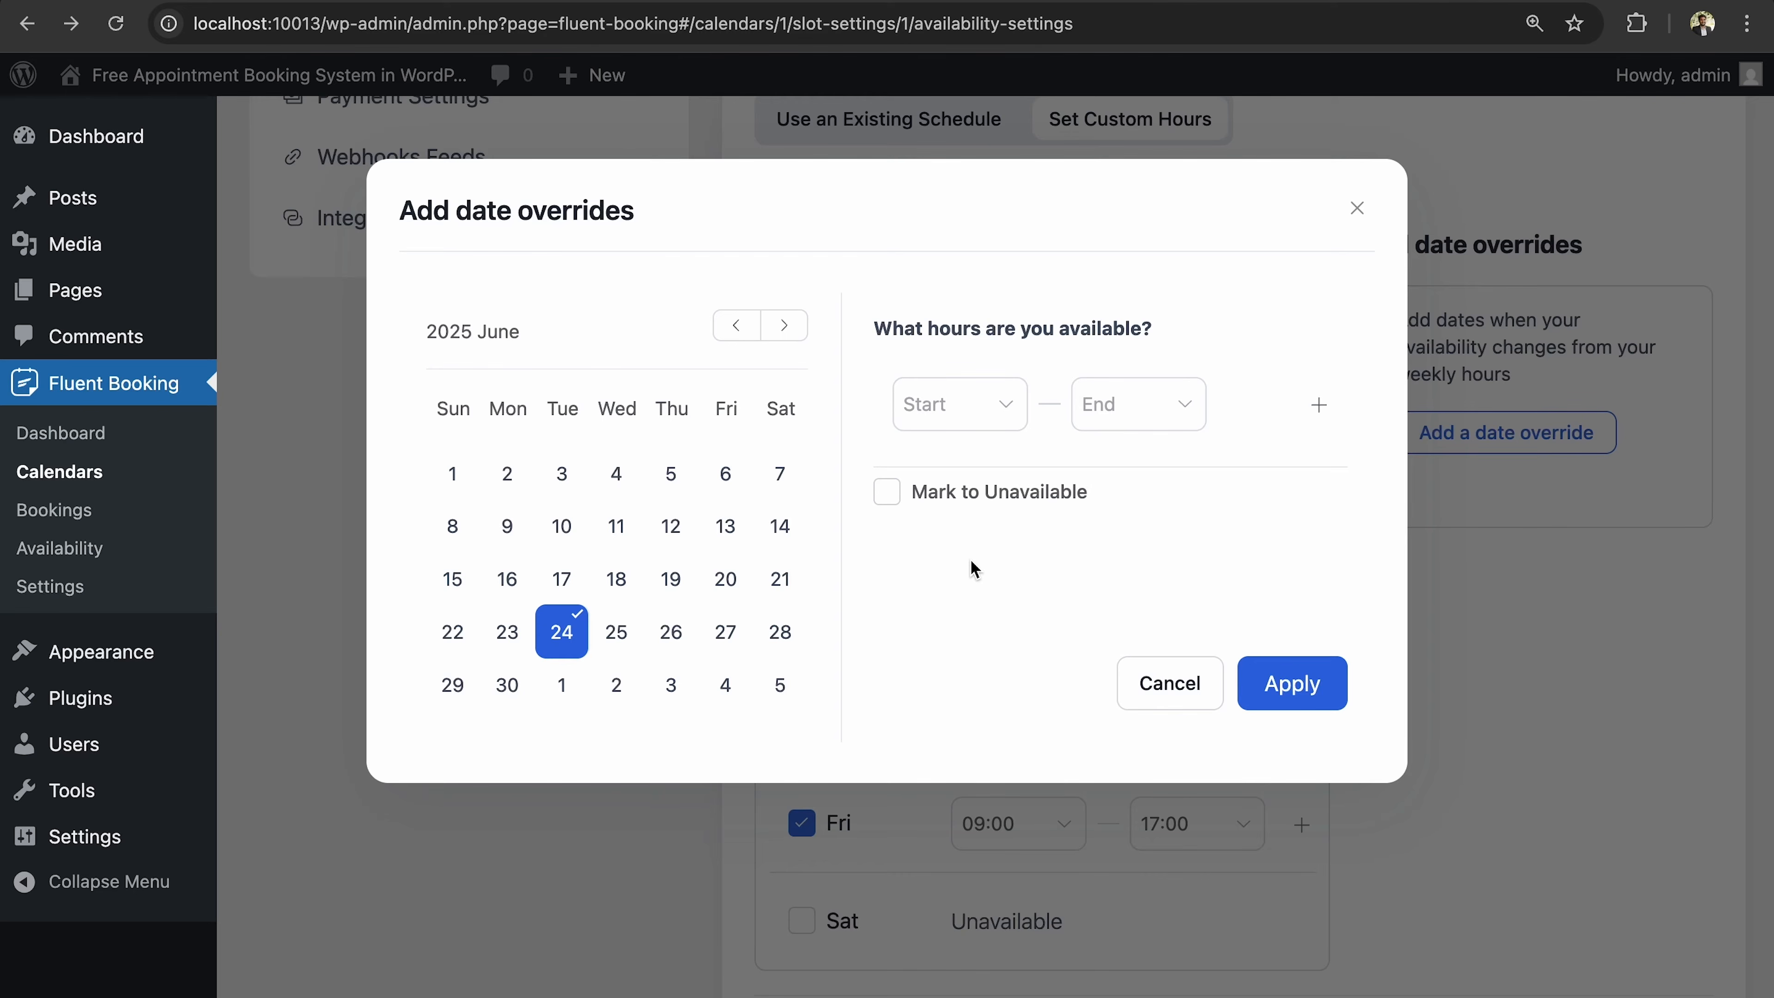
pyautogui.click(887, 494)
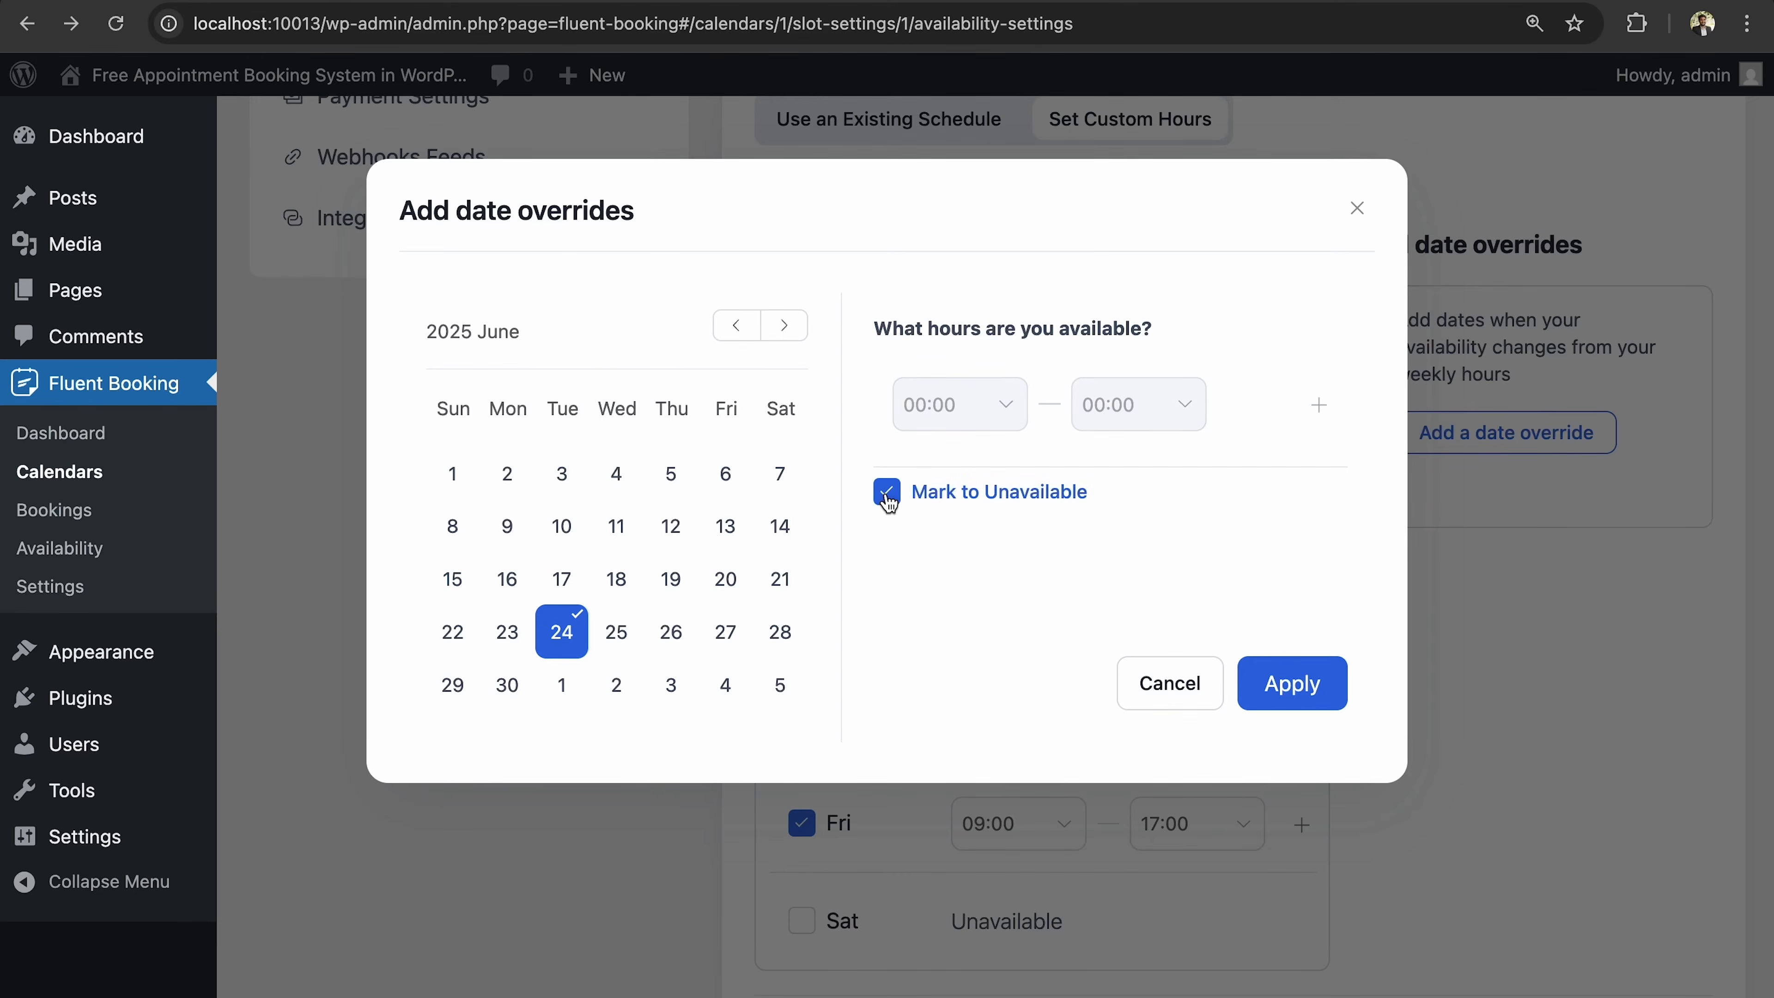
pyautogui.click(1308, 693)
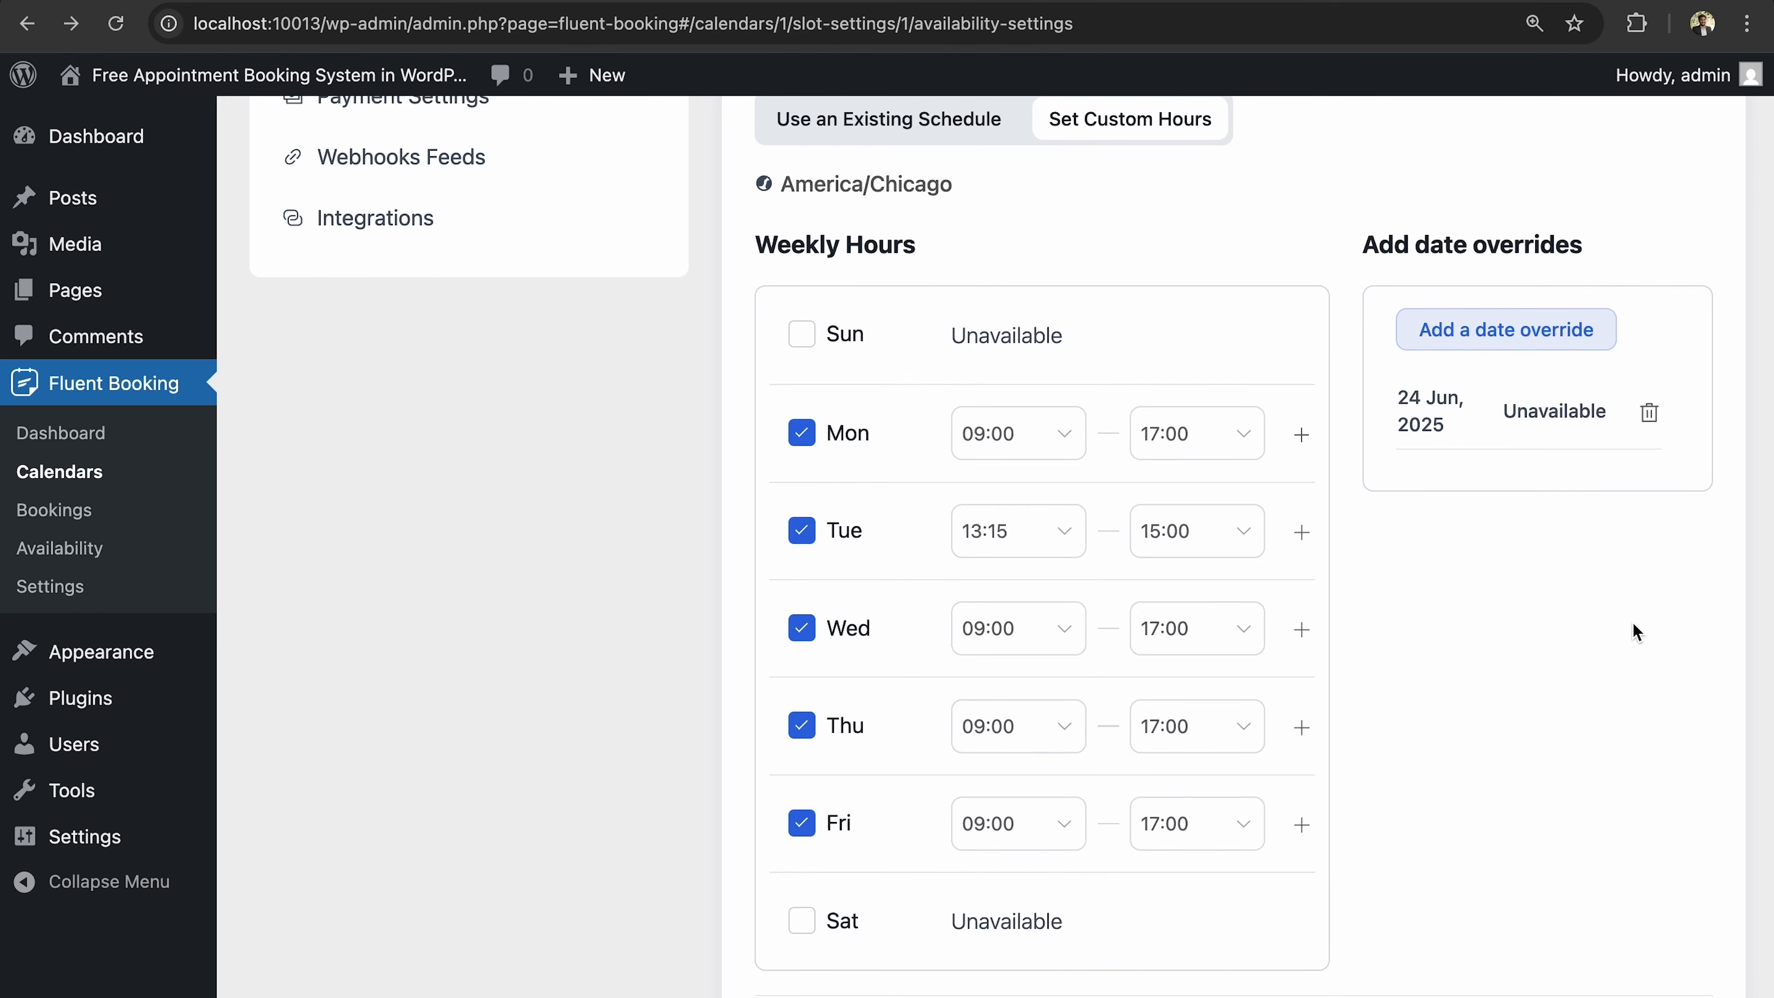
# Save the availability changes and go to the event's Limits settings.
pyautogui.scroll(-3, 1618, 578)
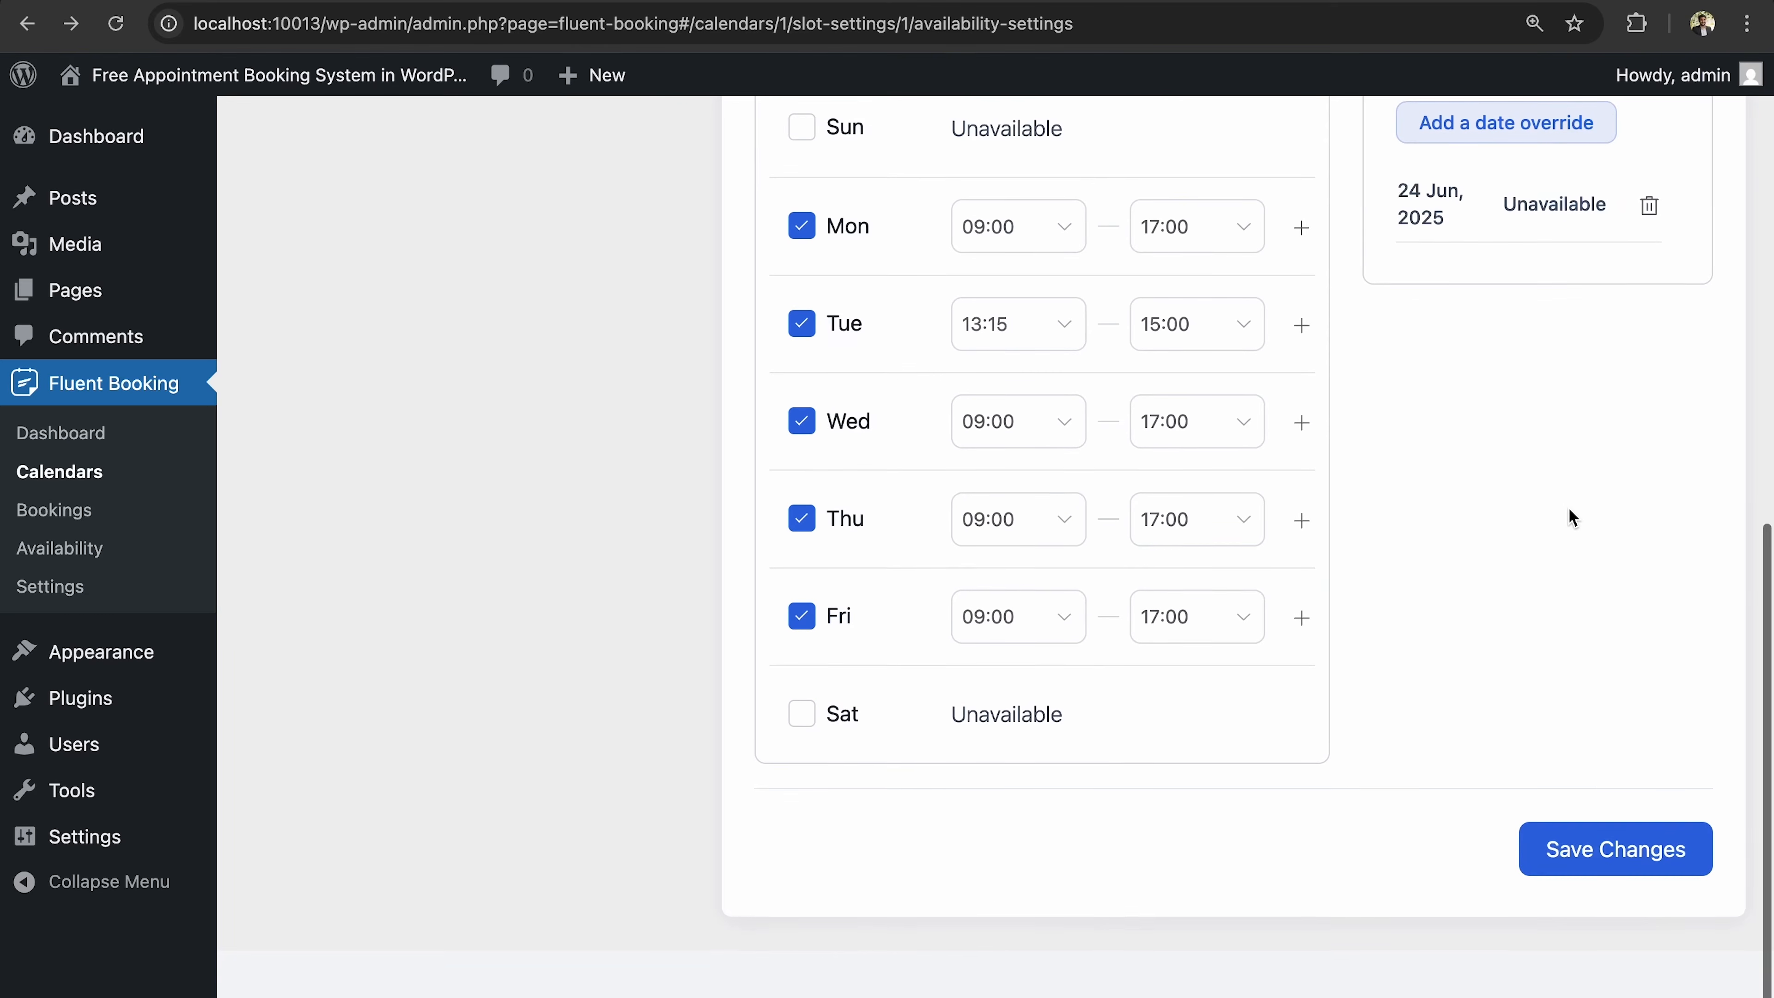
pyautogui.click(1595, 867)
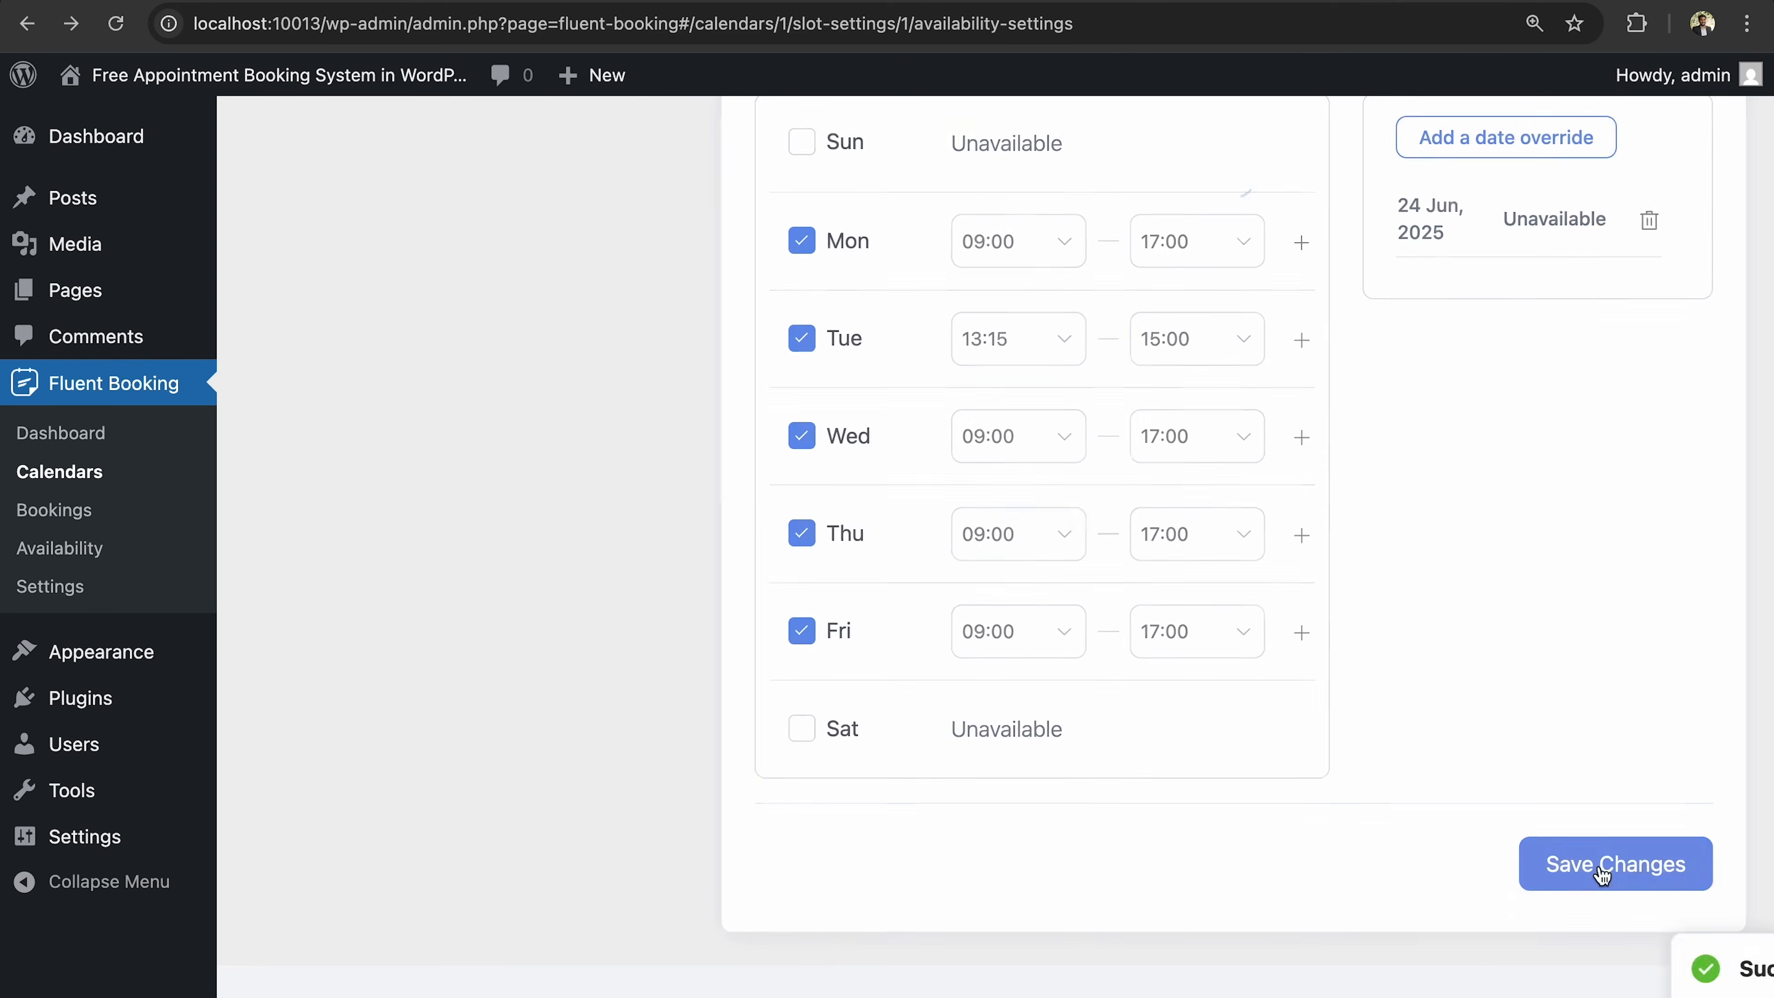
pyautogui.scroll(10, 1517, 531)
pyautogui.click(419, 493)
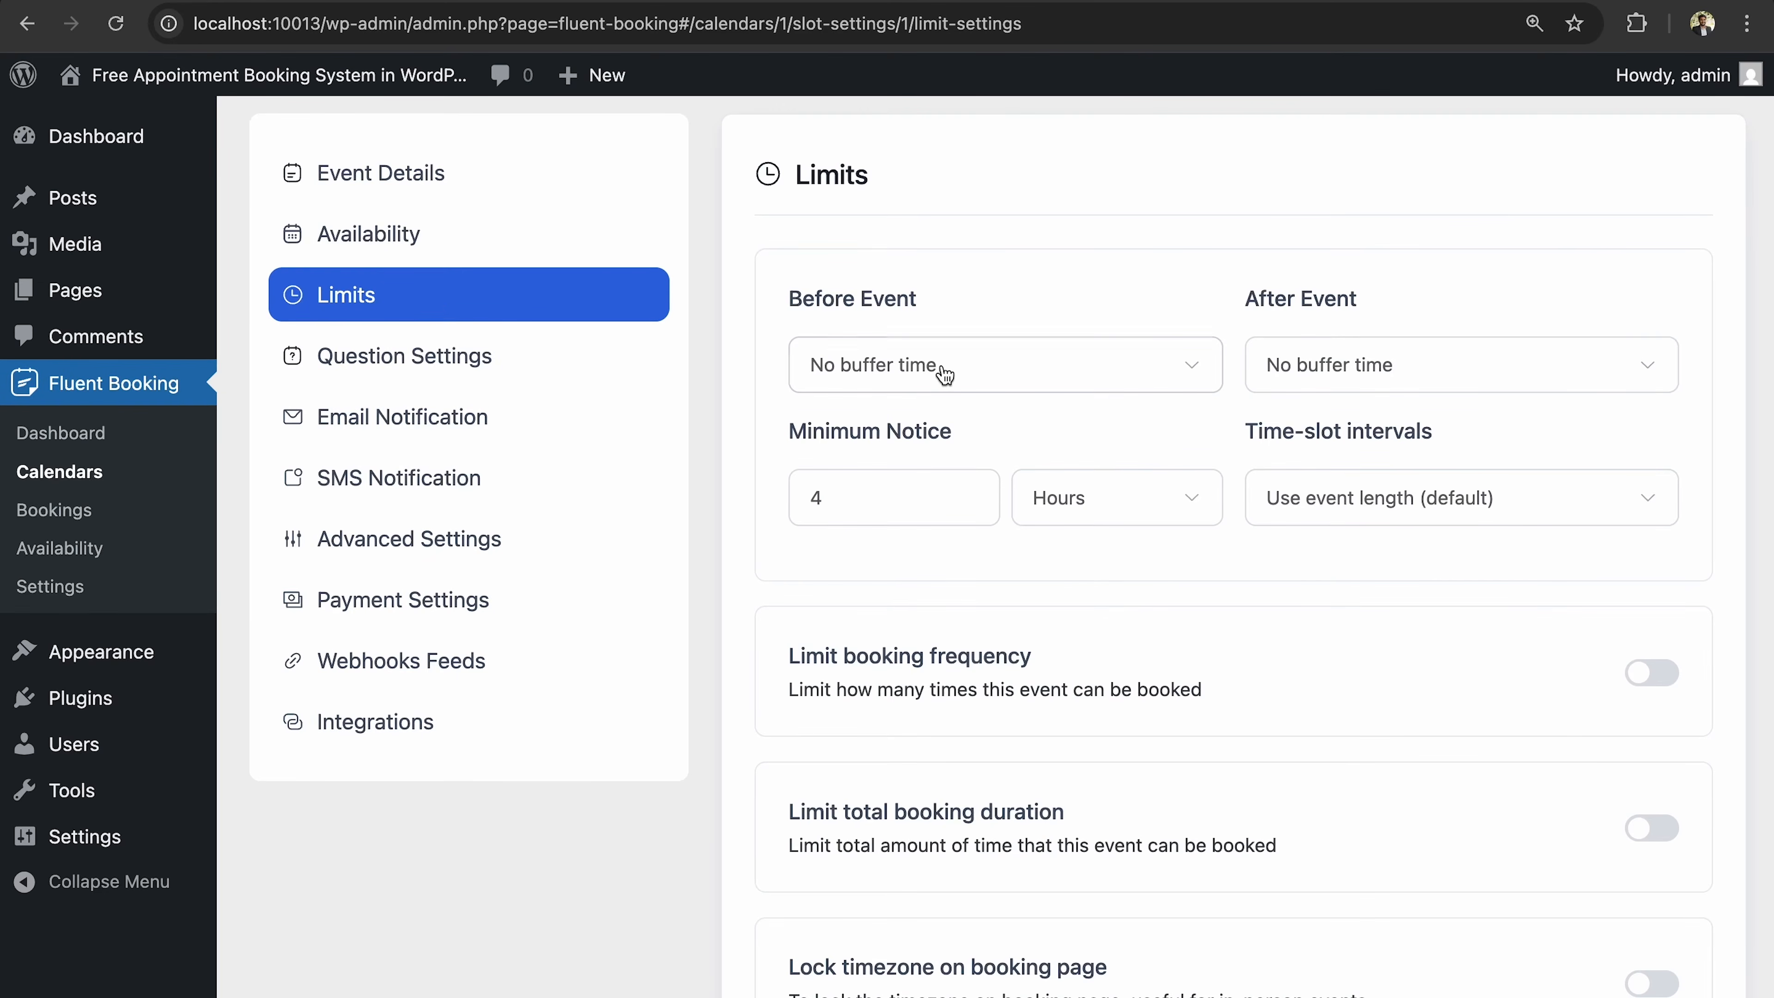
# Set buffer times of 5 minutes before and 10 minutes after each event.
pyautogui.scroll(3, 941, 368)
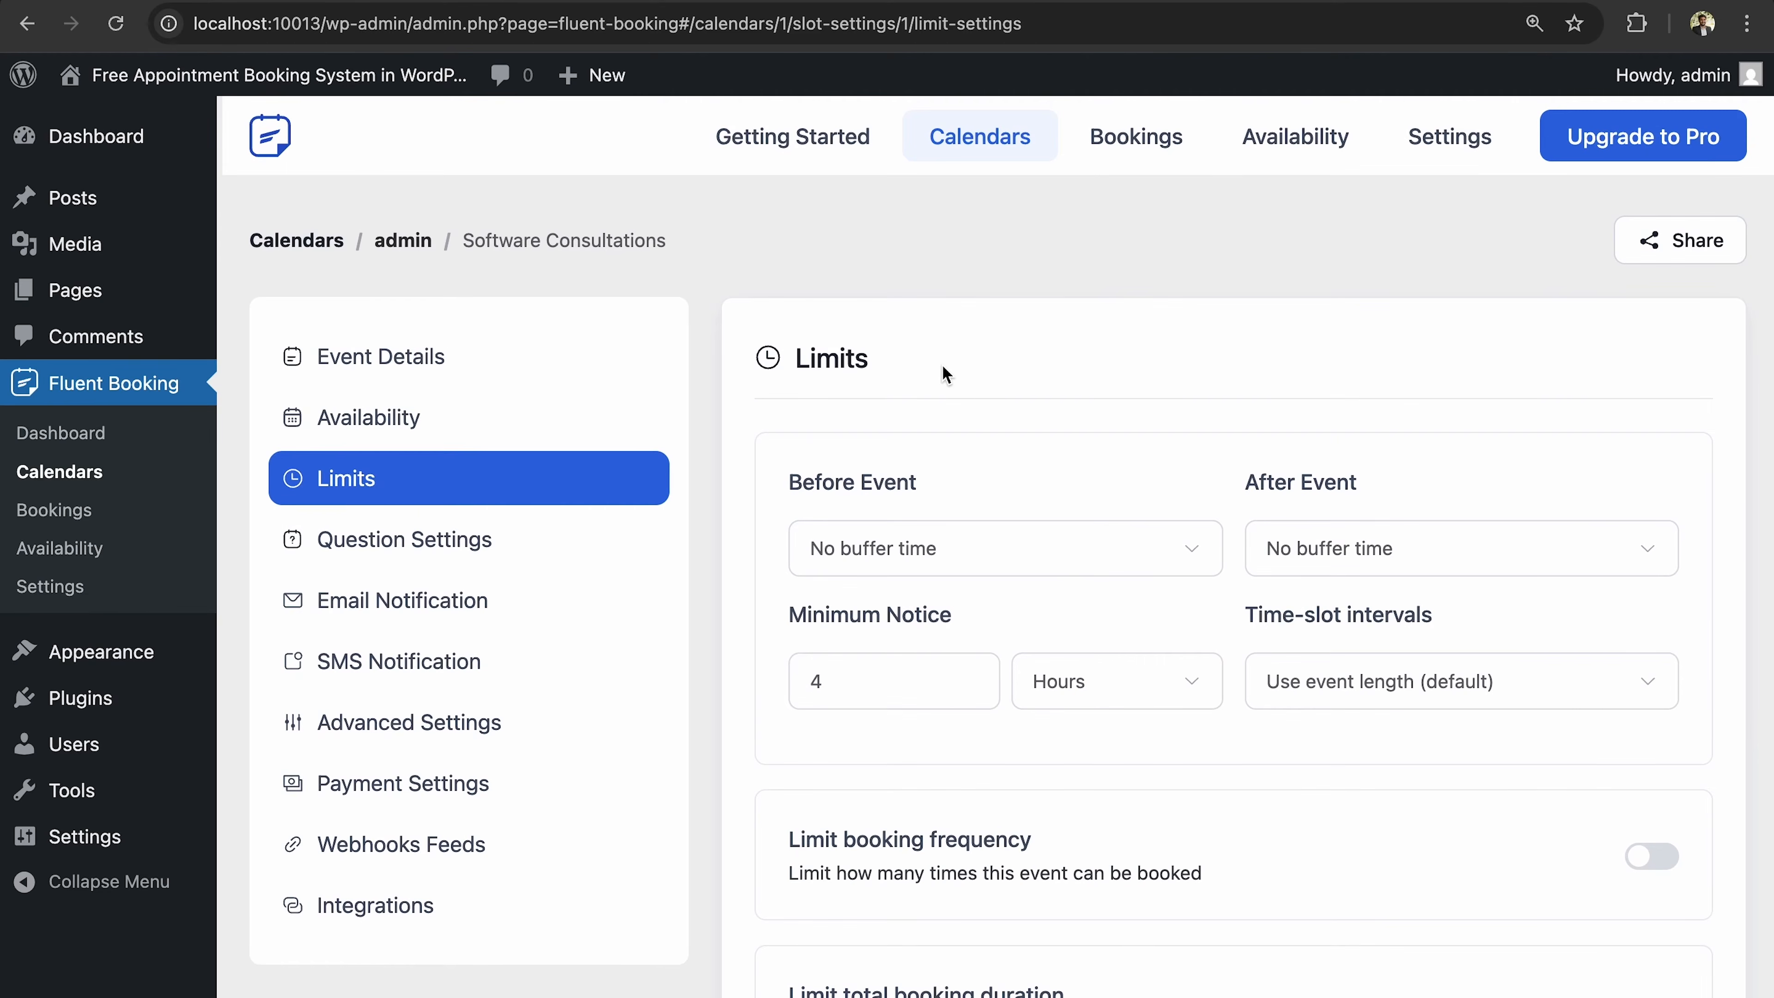
pyautogui.scroll(-2, 970, 516)
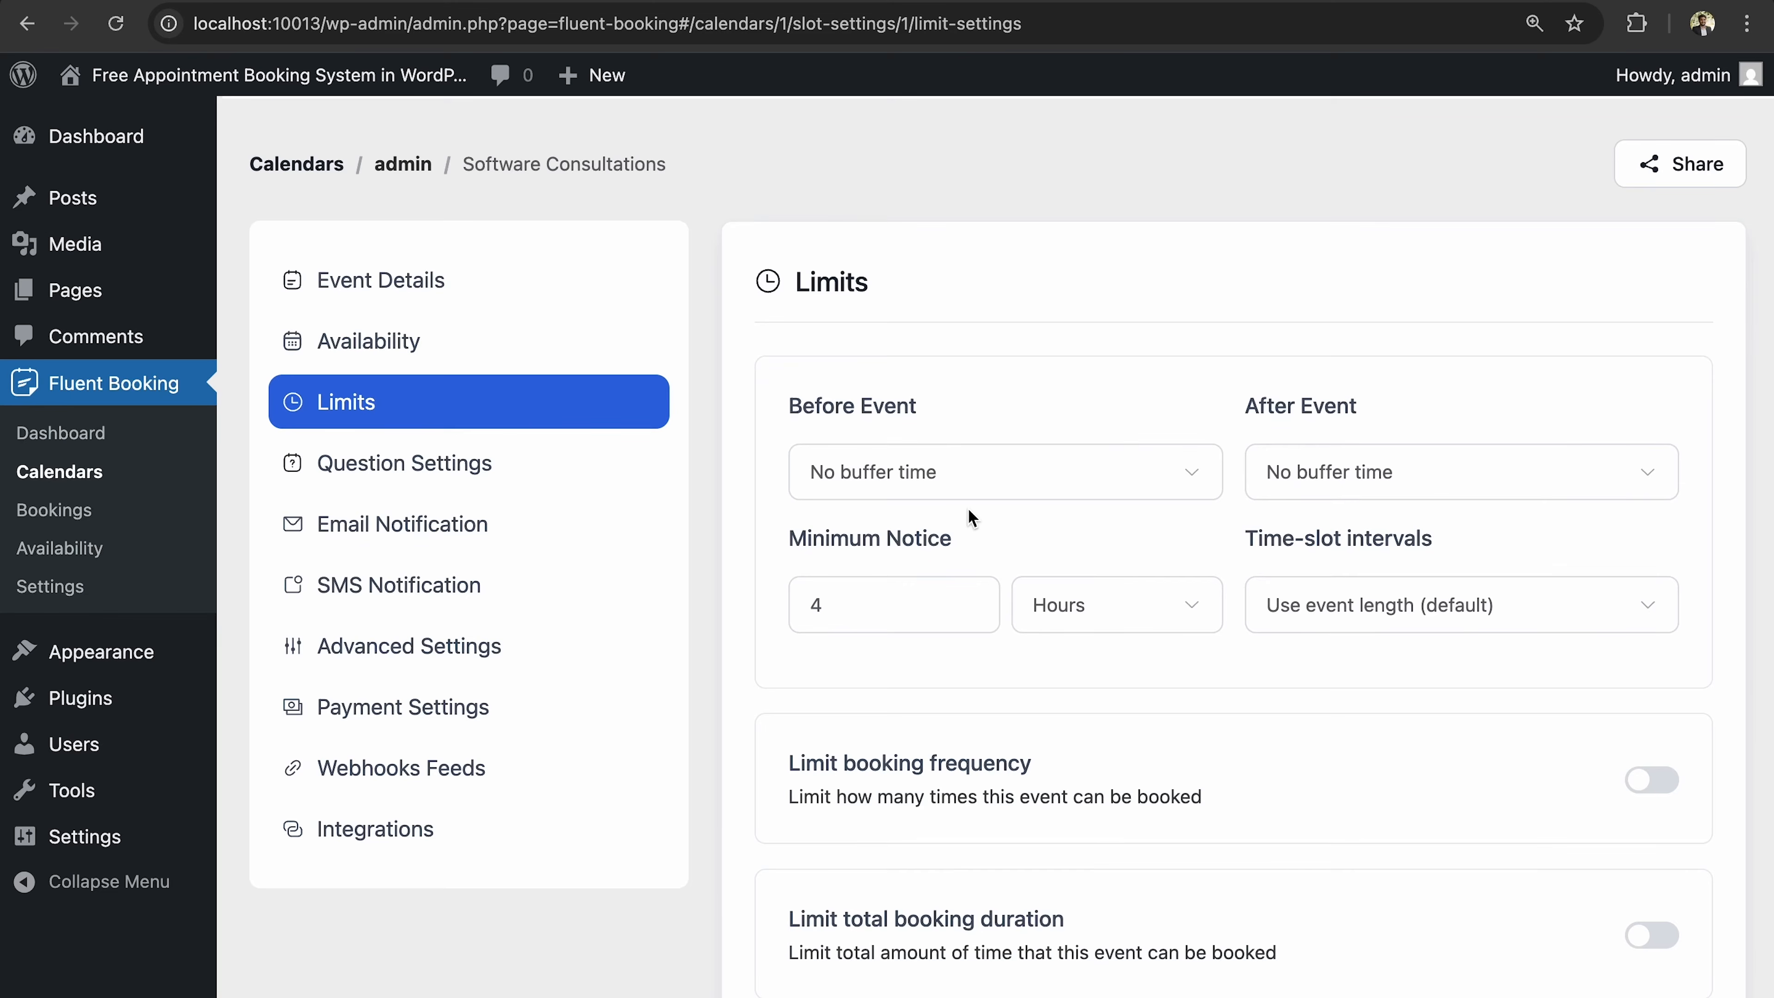
pyautogui.click(967, 493)
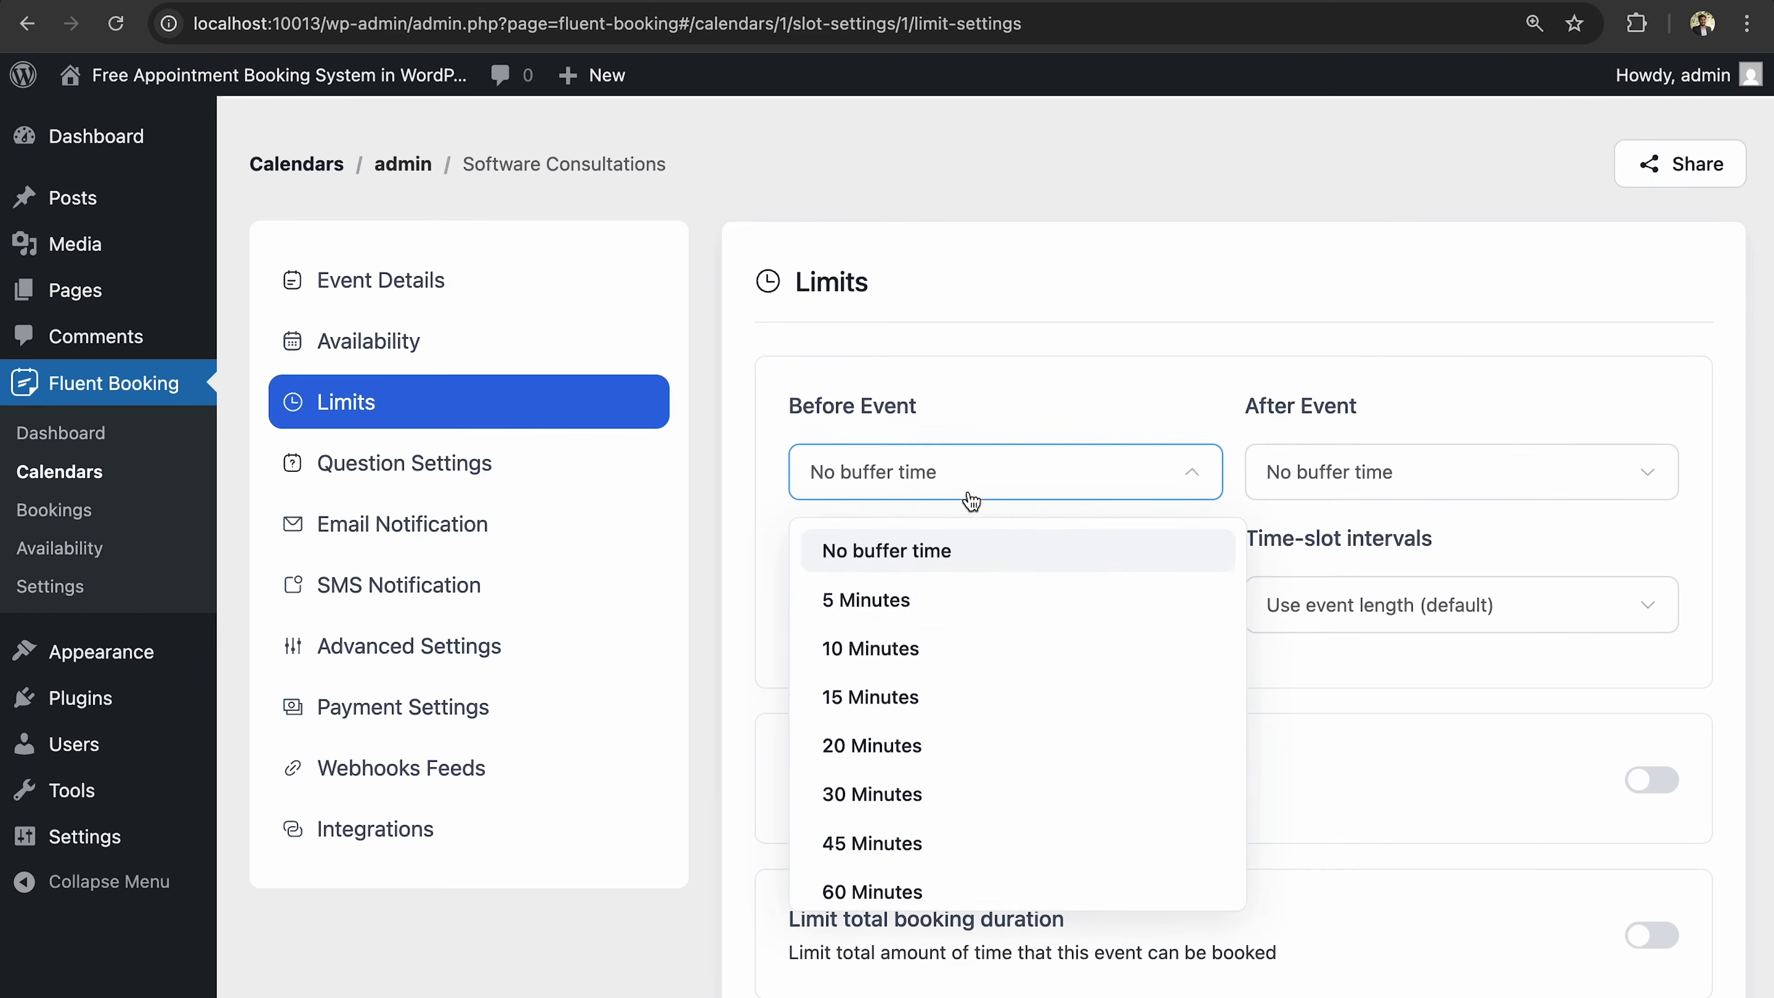
pyautogui.click(964, 610)
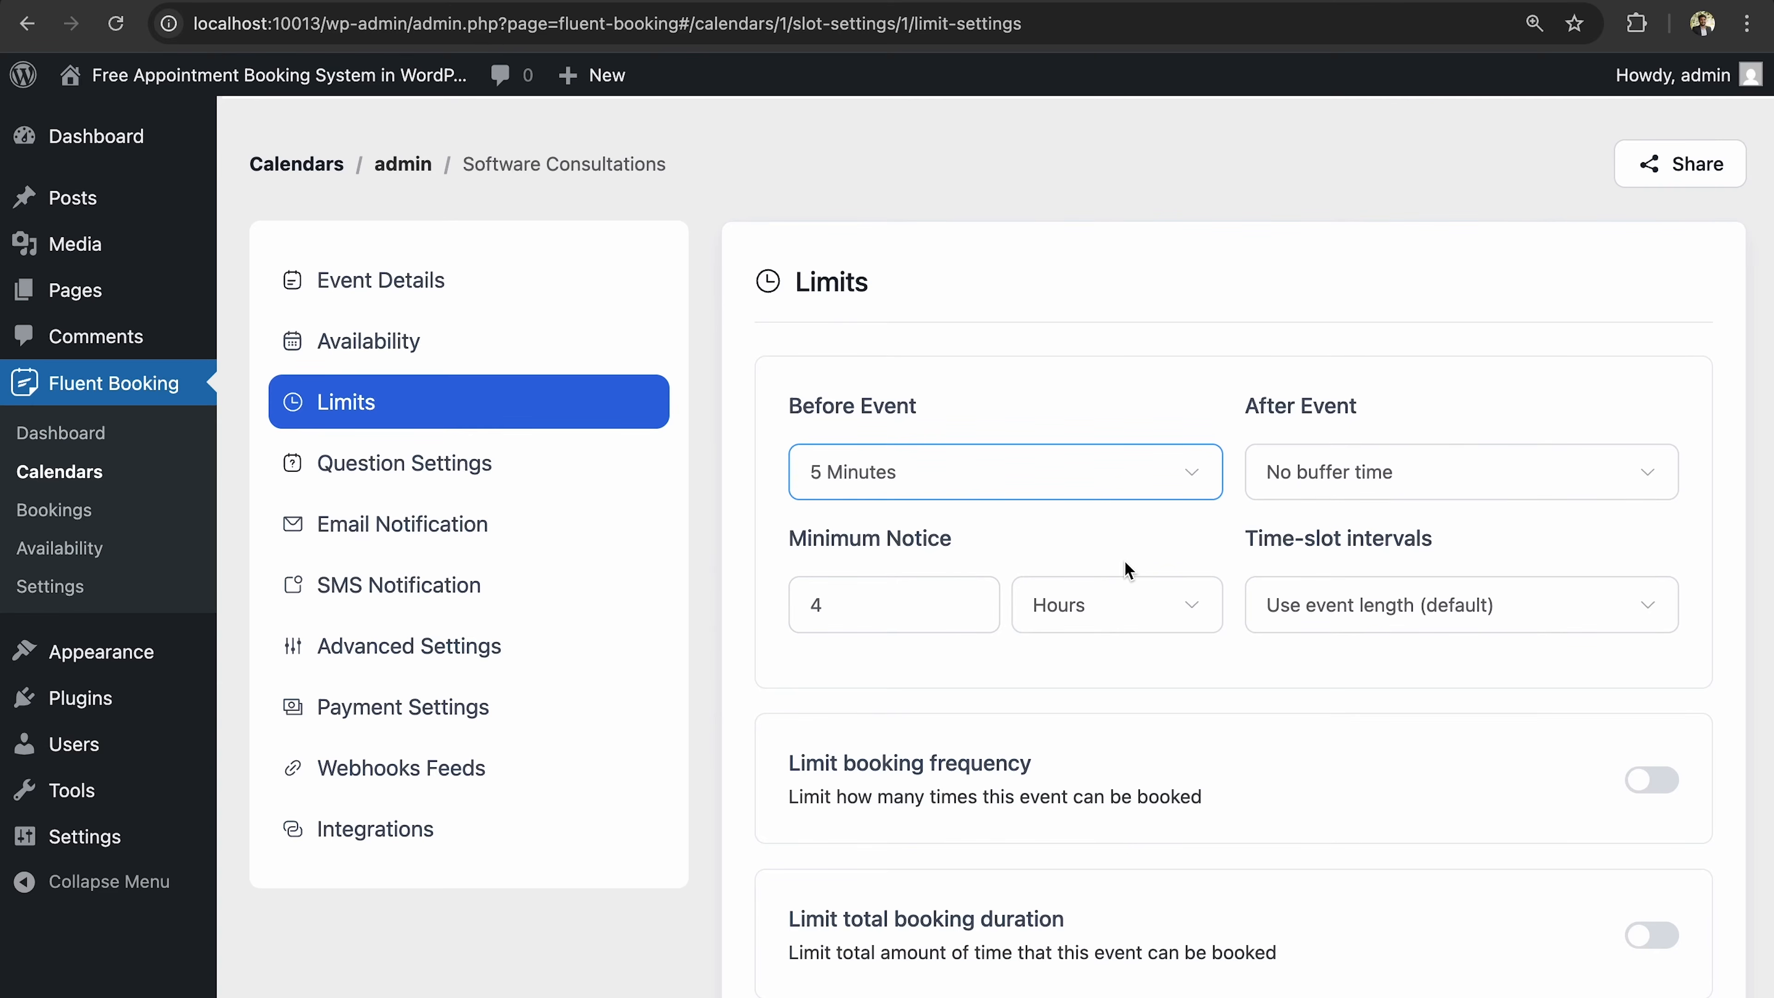
pyautogui.click(1286, 473)
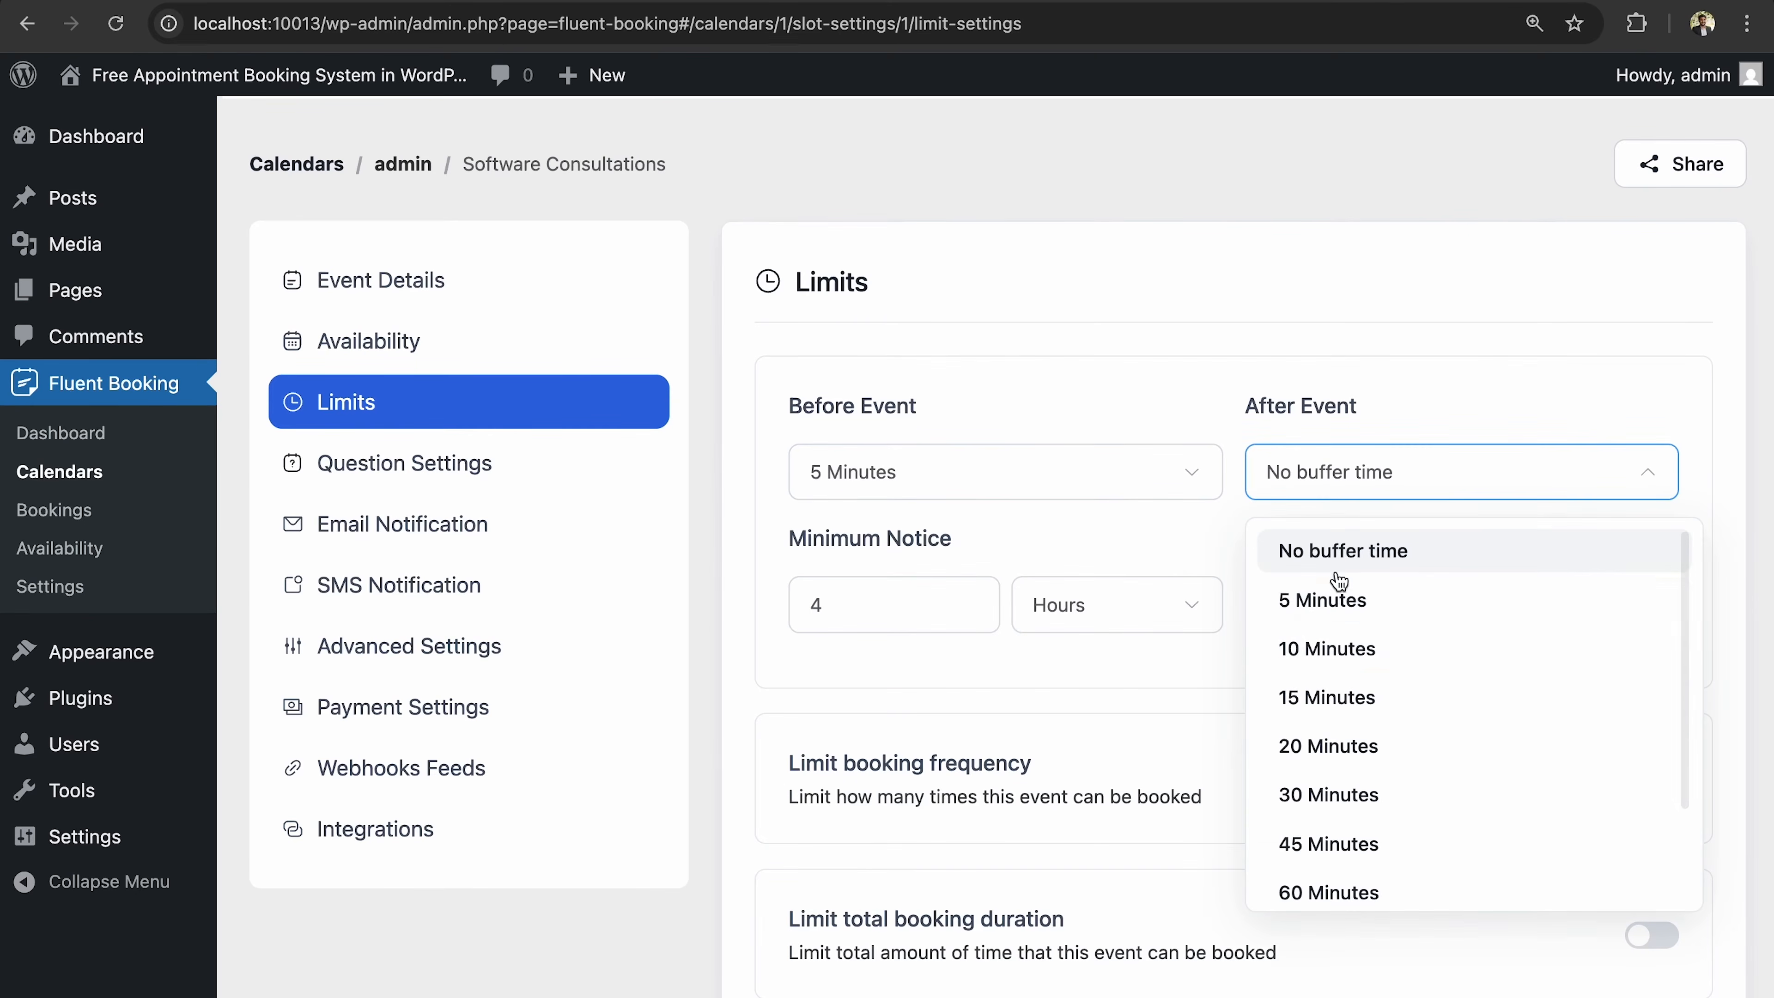
pyautogui.click(1345, 645)
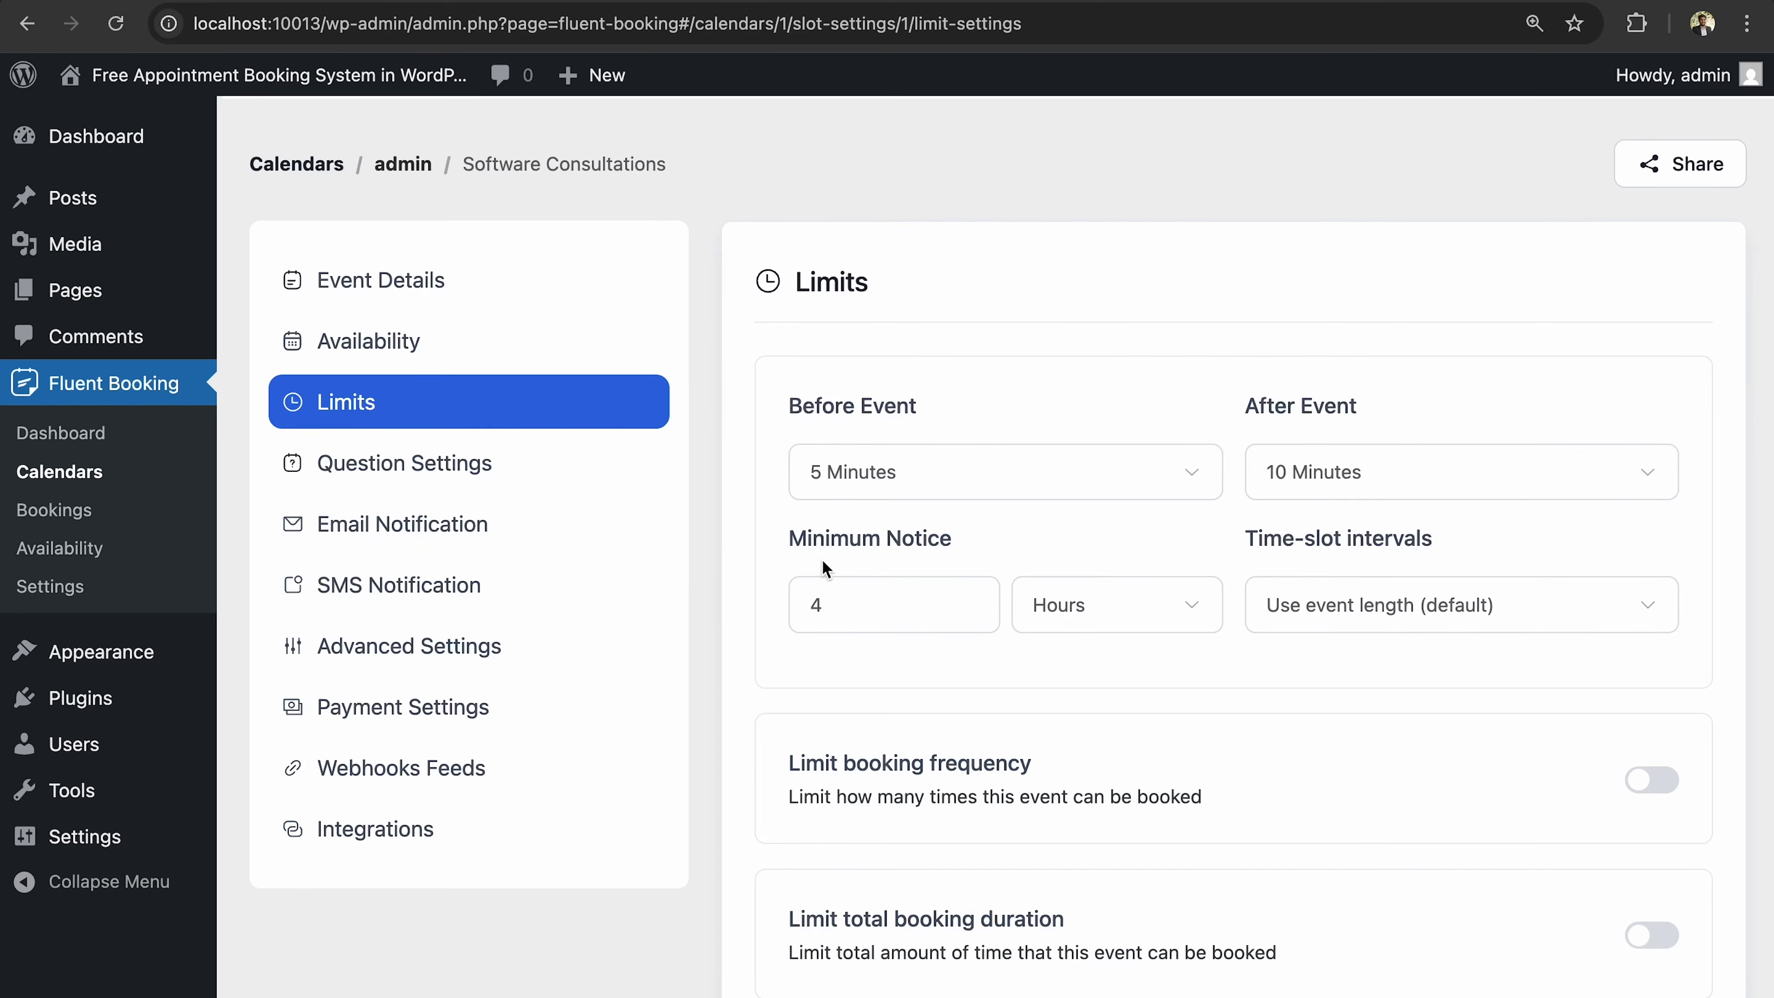
# Change the minimum notice from 4 to 24 hours.
pyautogui.click(847, 602)
pyautogui.press('BackSpace')
pyautogui.write('24')
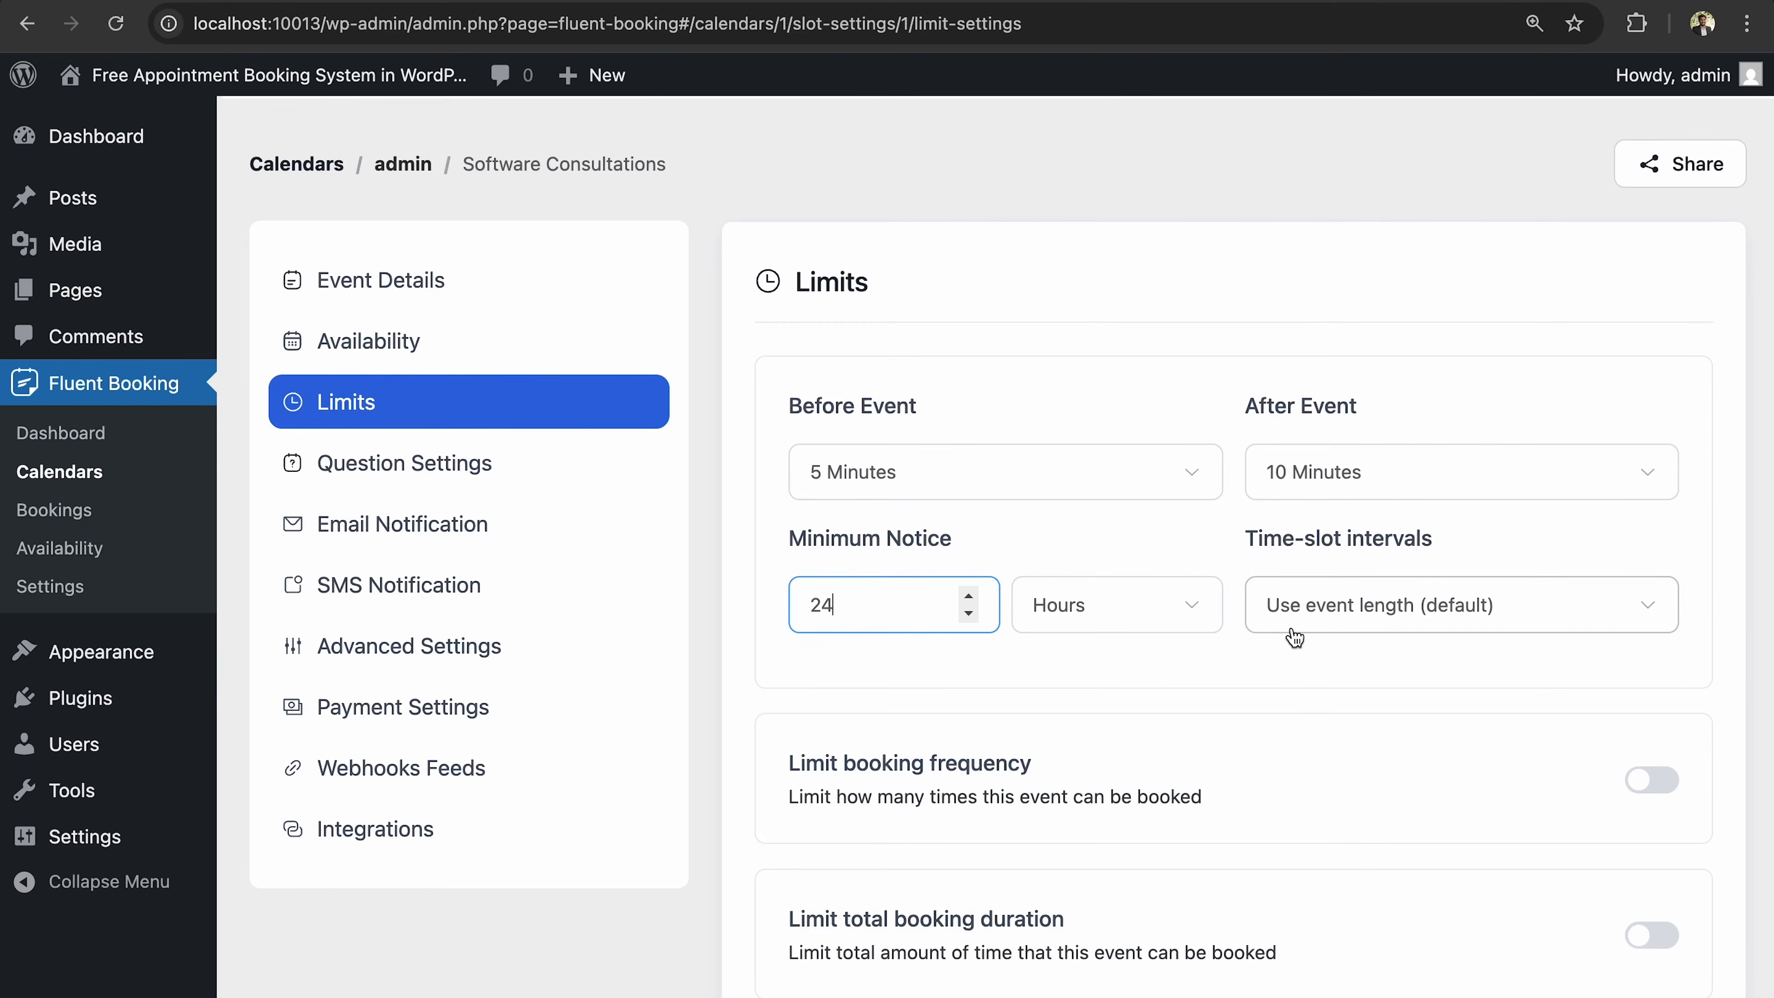
pyautogui.scroll(-3, 1295, 705)
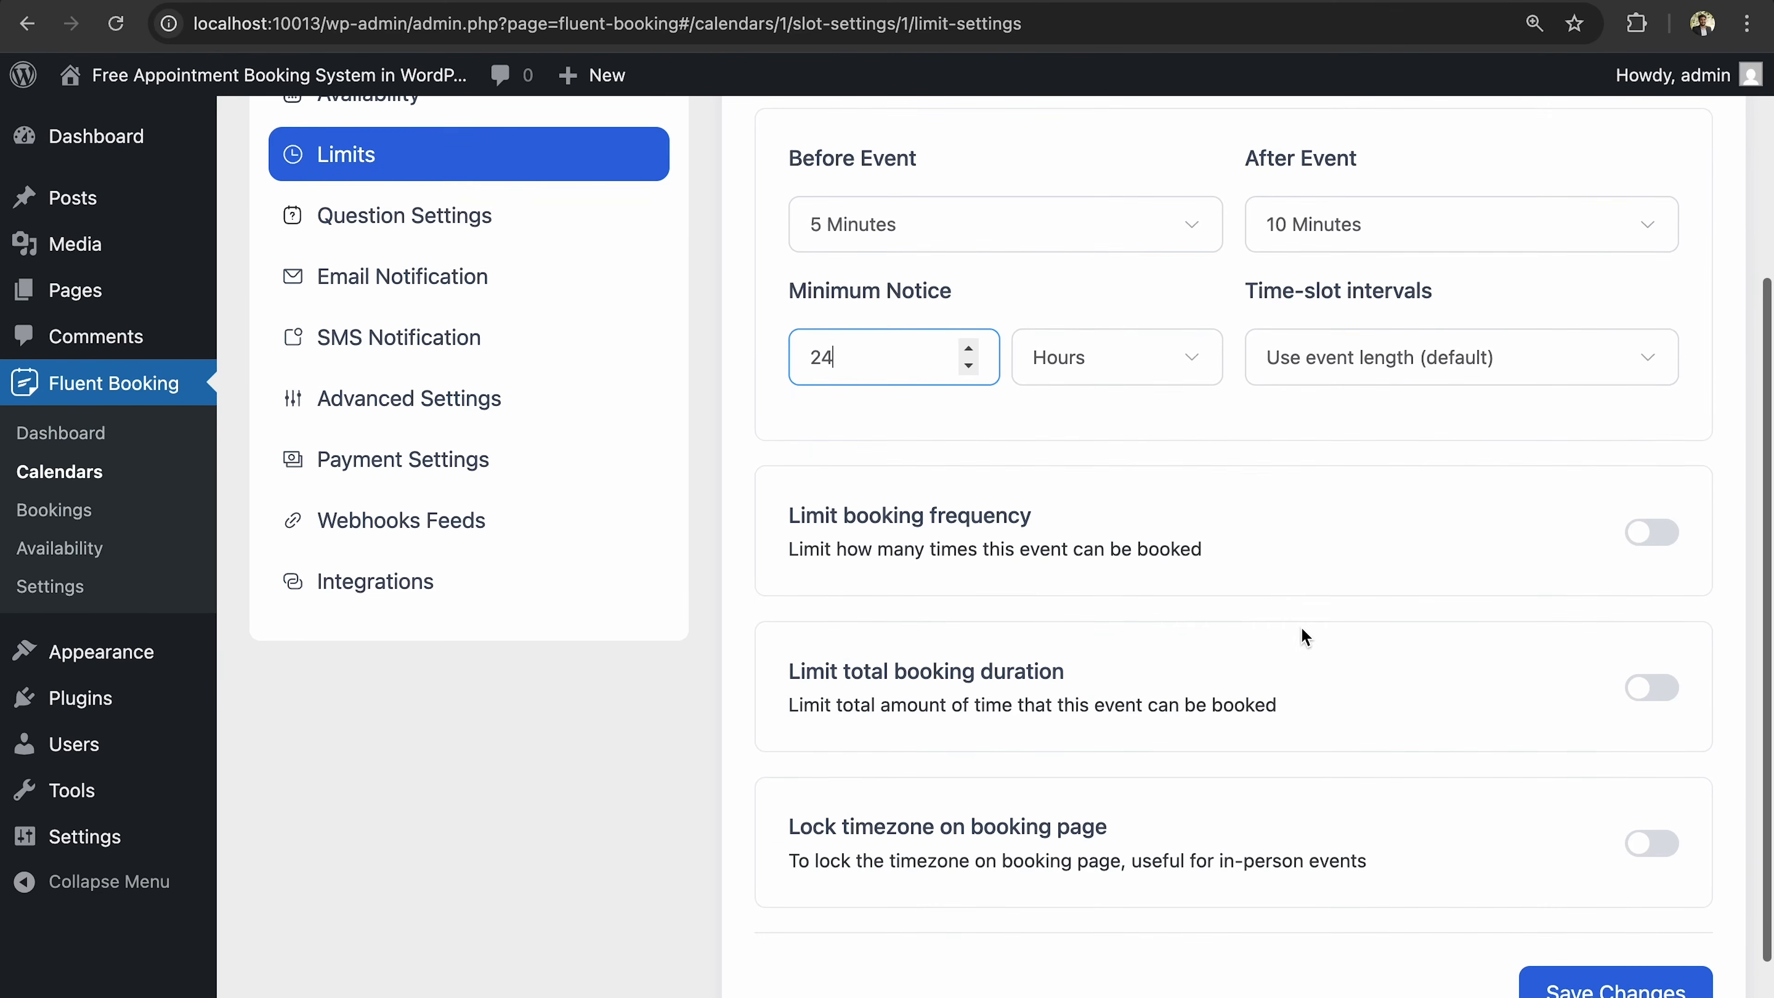
pyautogui.scroll(-2, 1232, 515)
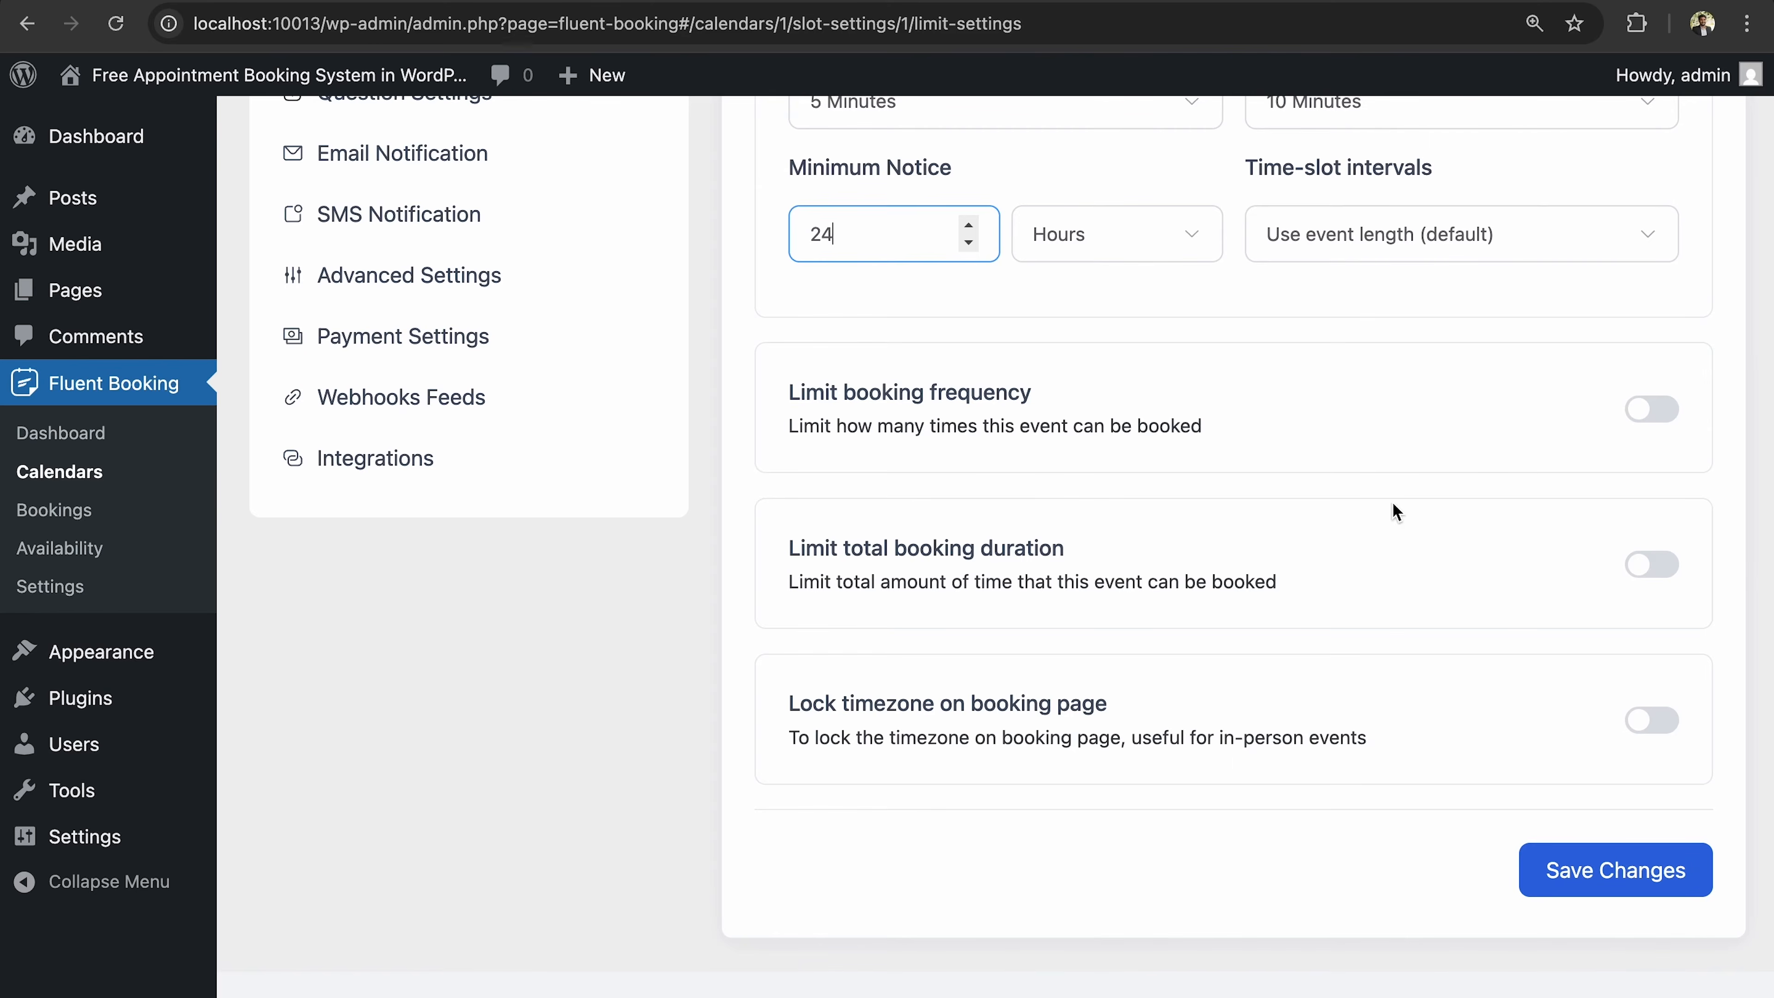
# Turn on booking frequency limits at 2 bookings per day, removing the extra per-week row.
pyautogui.click(1675, 420)
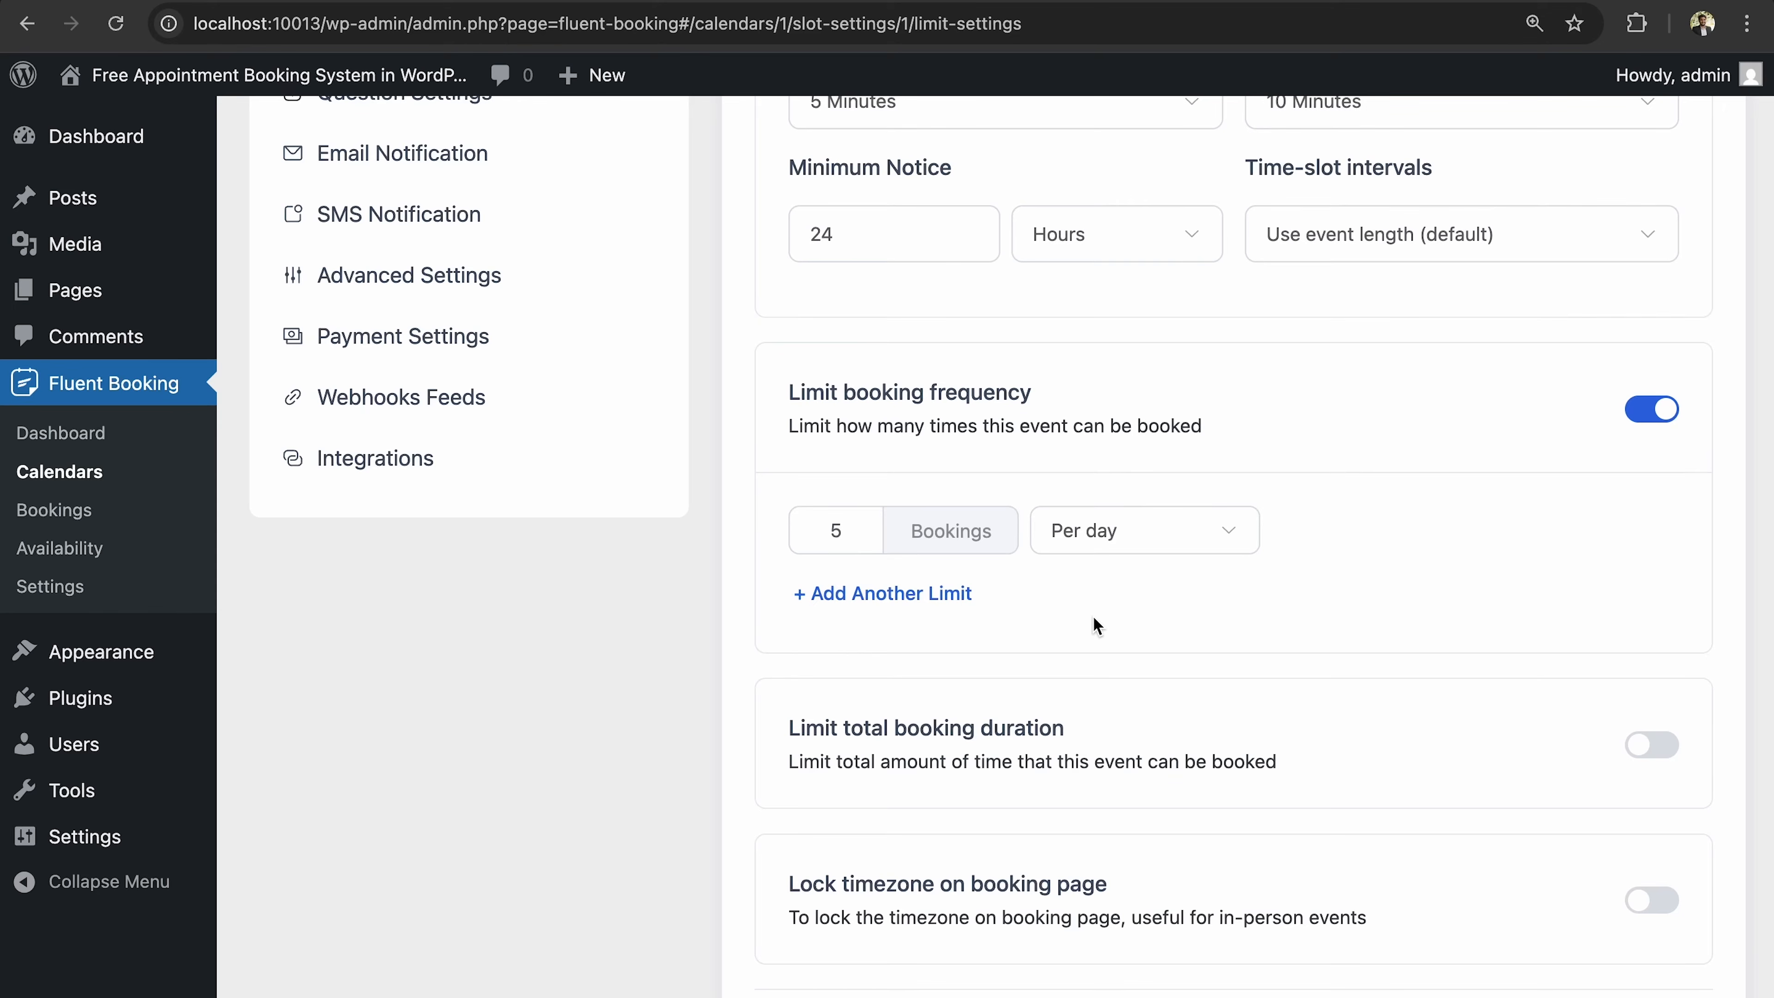
pyautogui.click(856, 527)
pyautogui.press('BackSpace')
pyautogui.write('2')
pyautogui.click(949, 593)
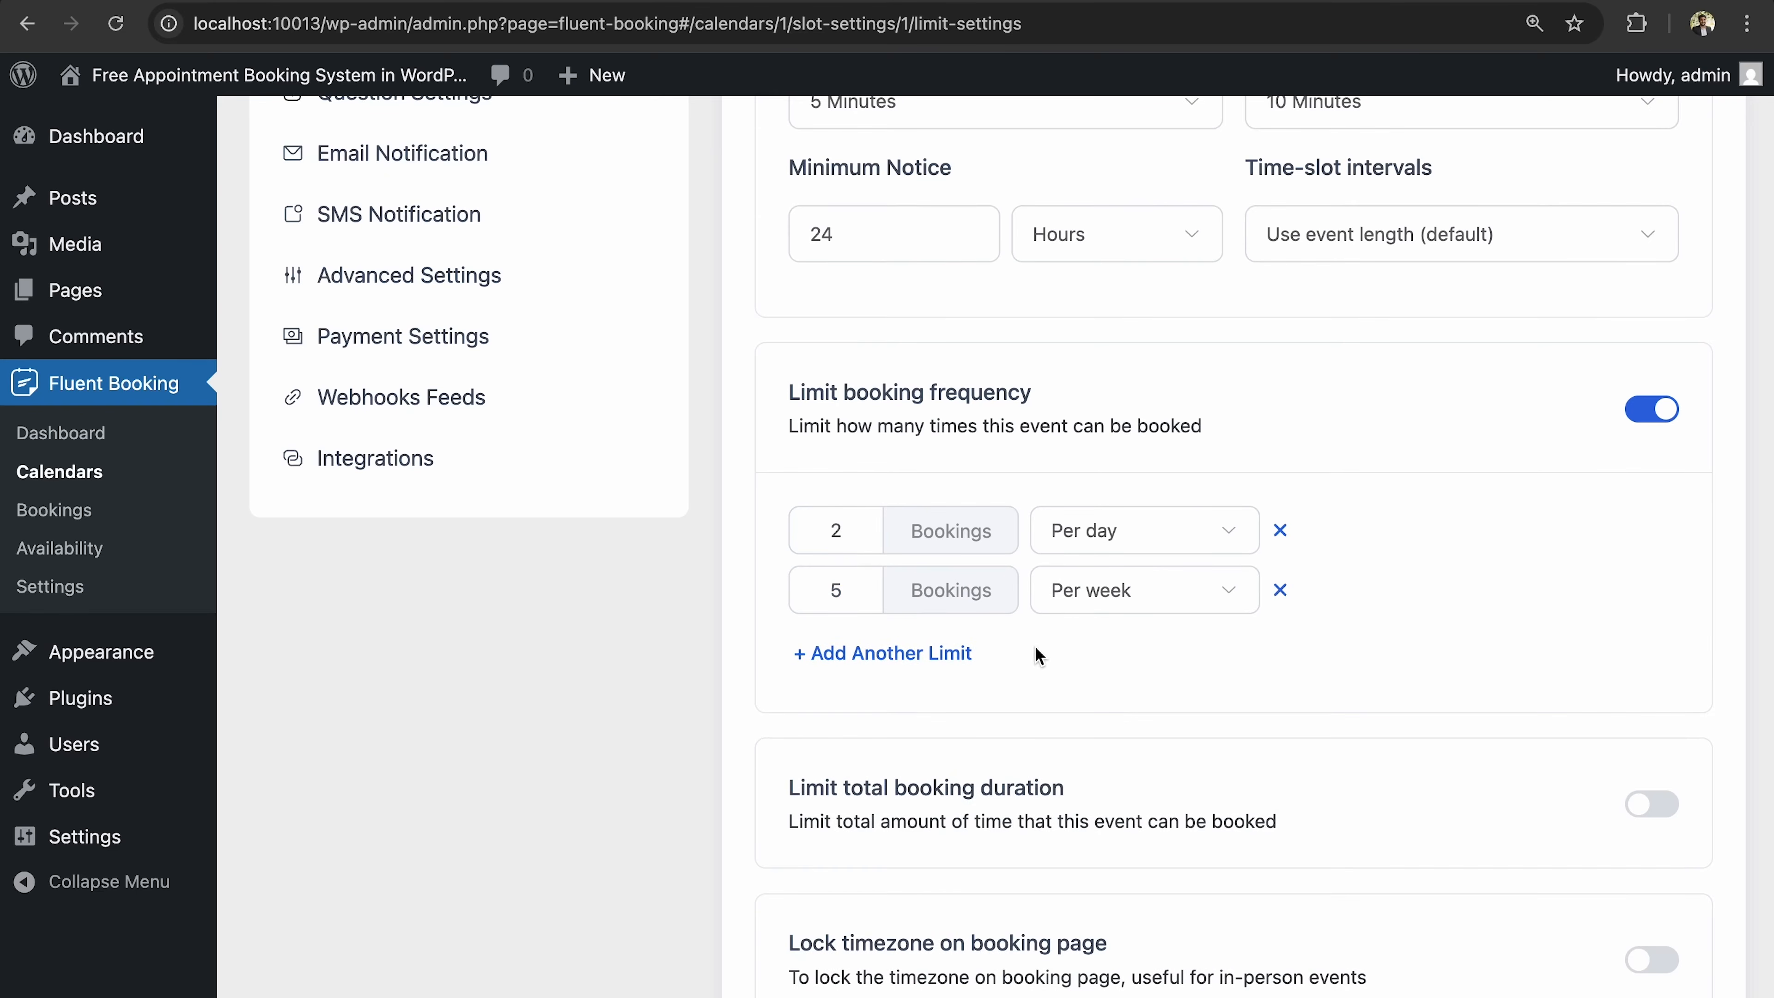
pyautogui.click(1281, 593)
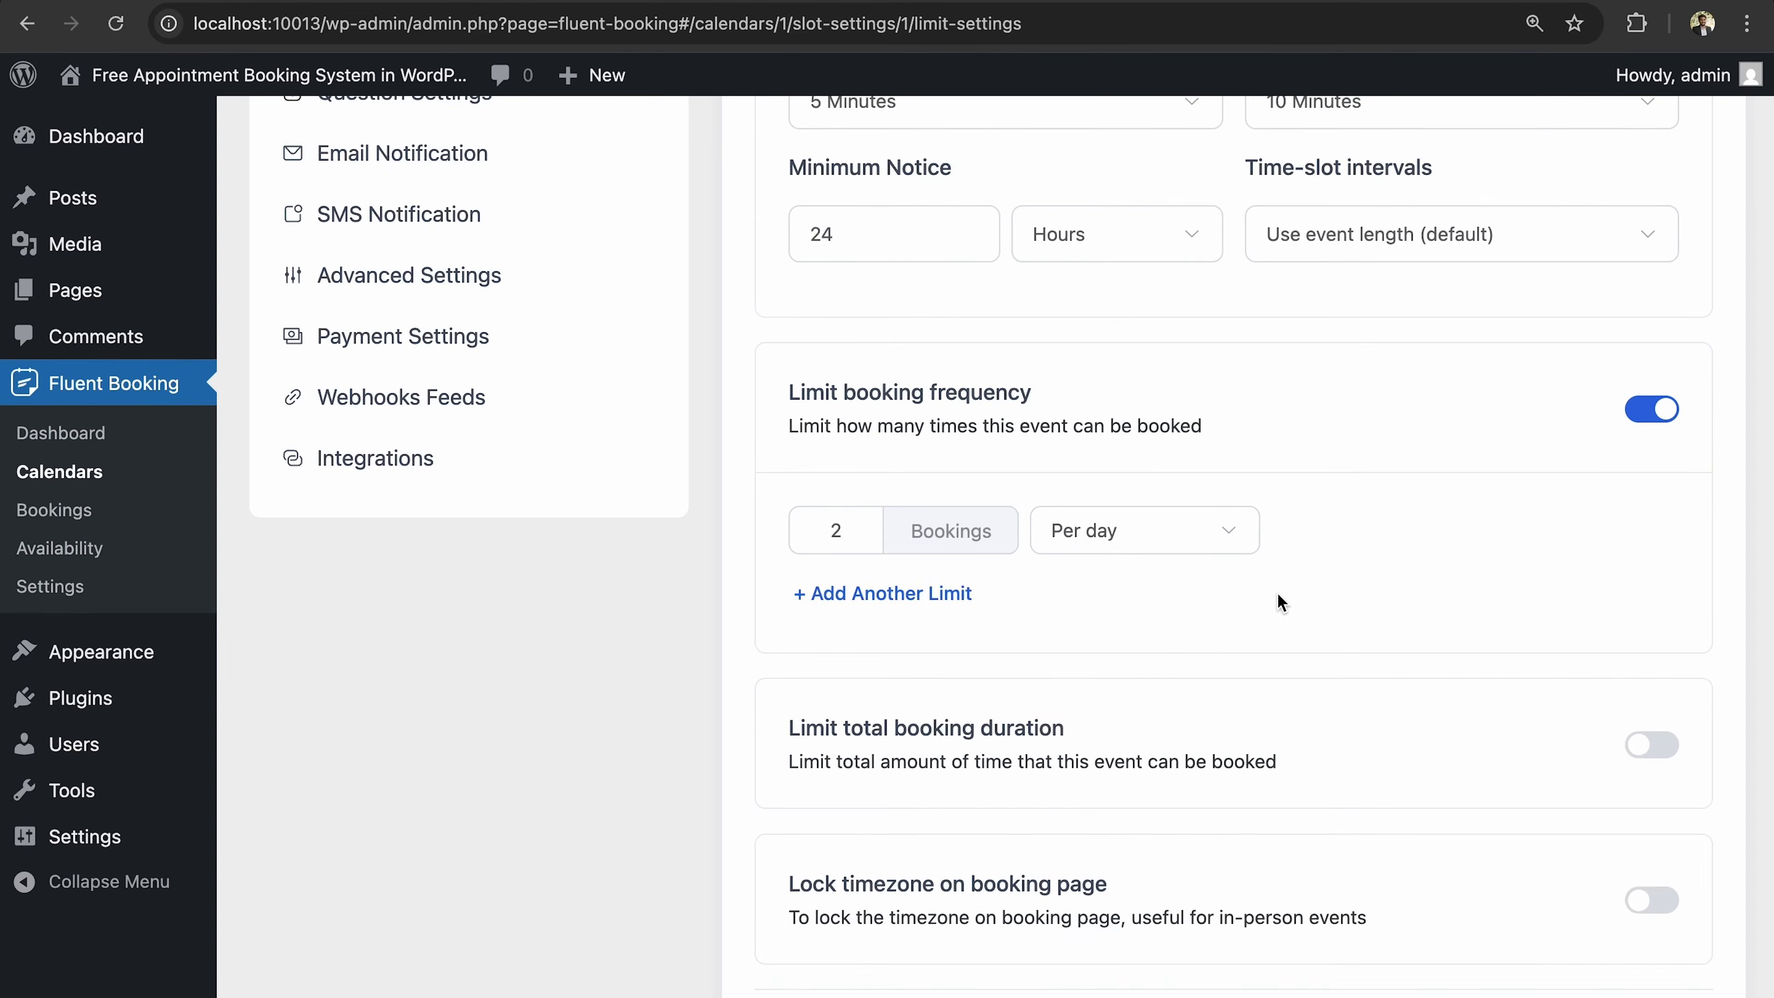
# Leave the total booking duration limit off and save the Limits settings.
pyautogui.scroll(-3, 1401, 657)
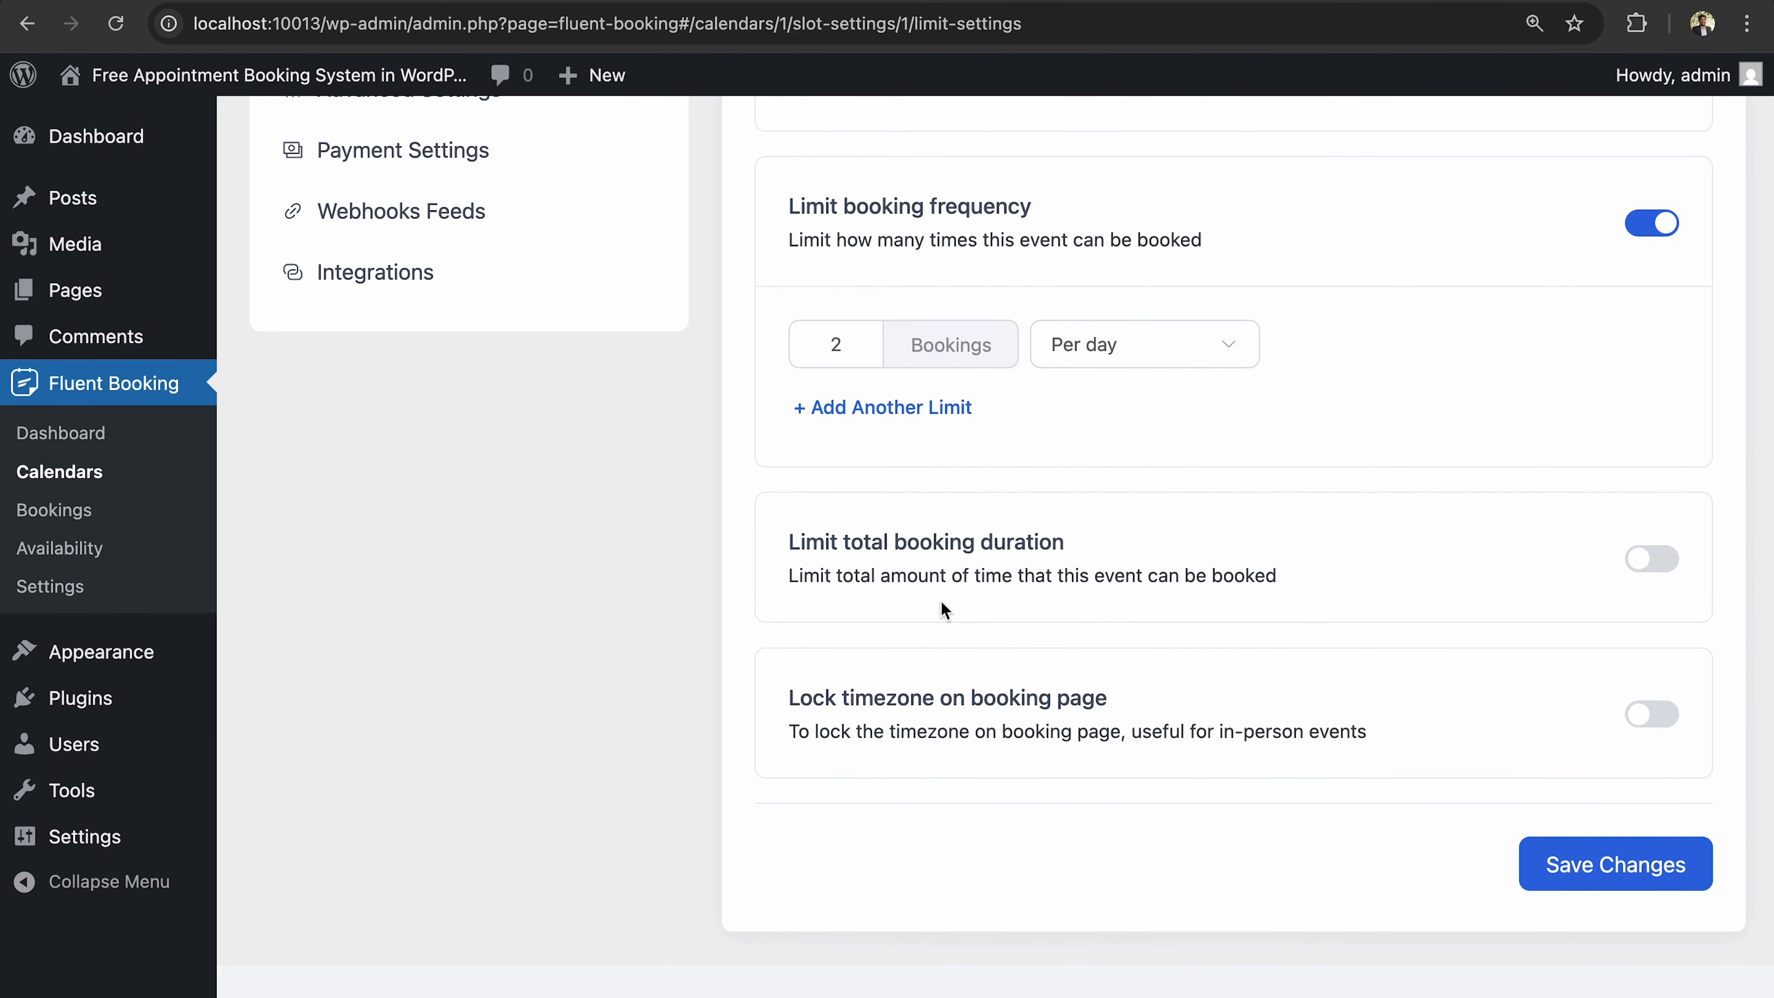
pyautogui.click(1672, 567)
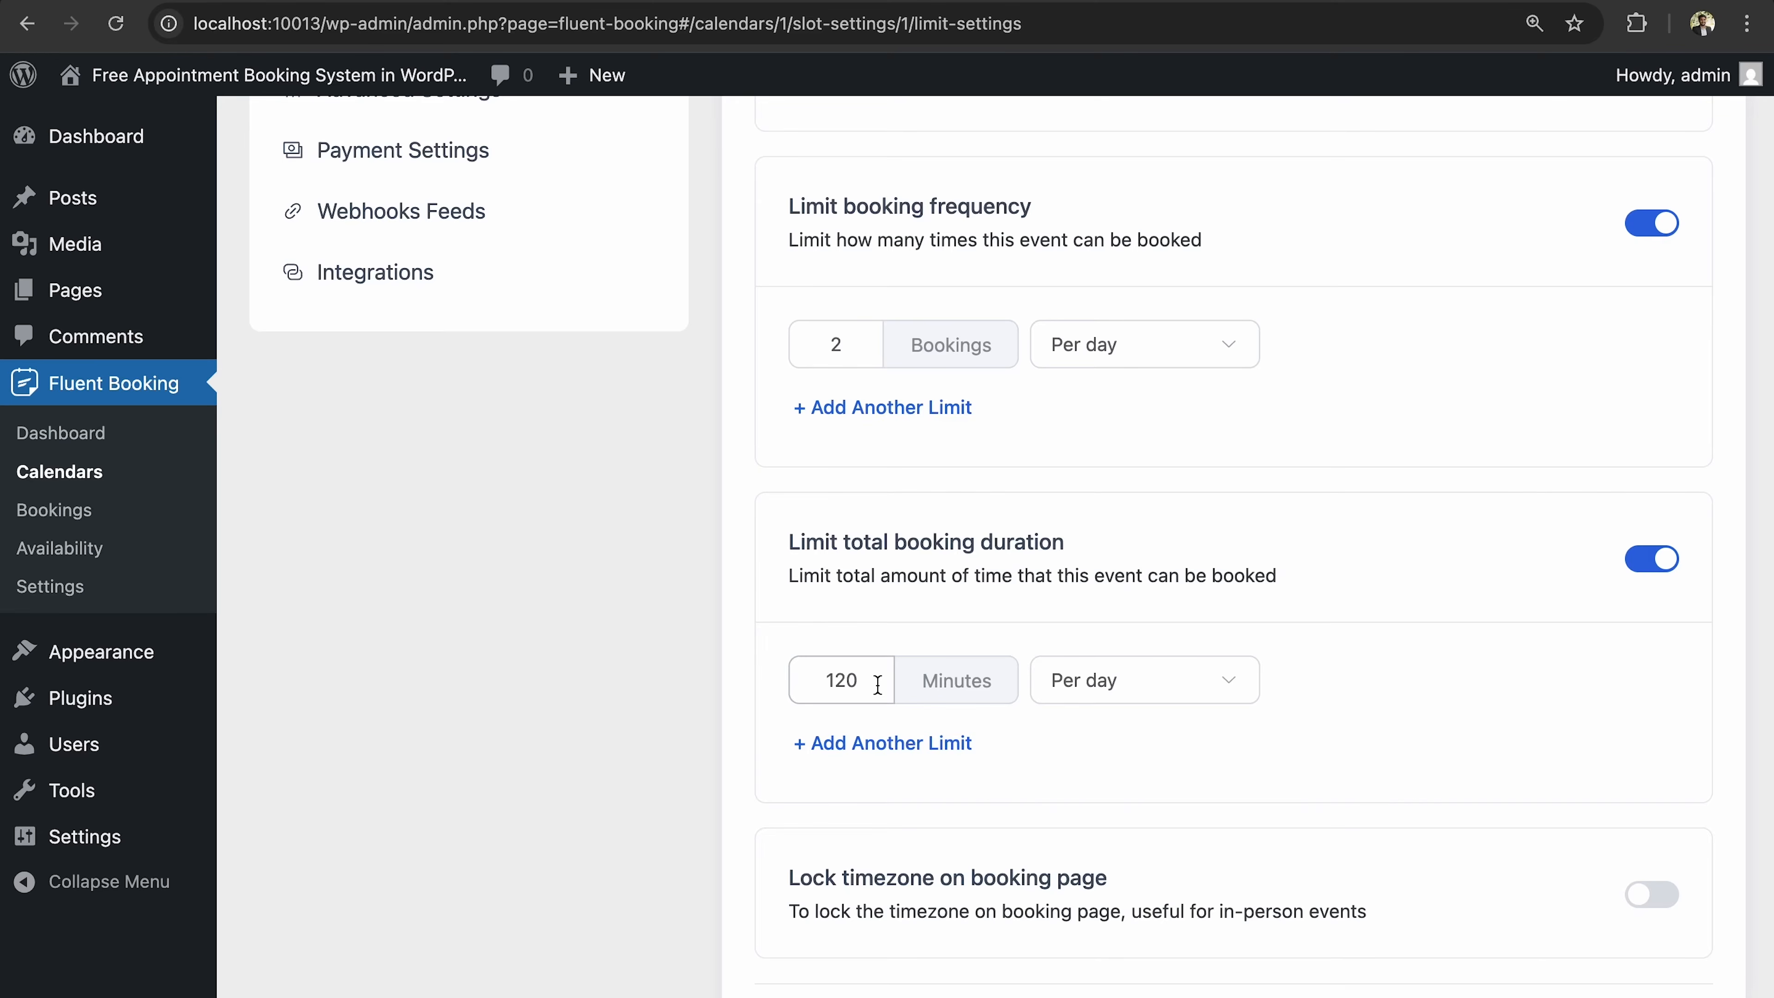
pyautogui.click(1652, 559)
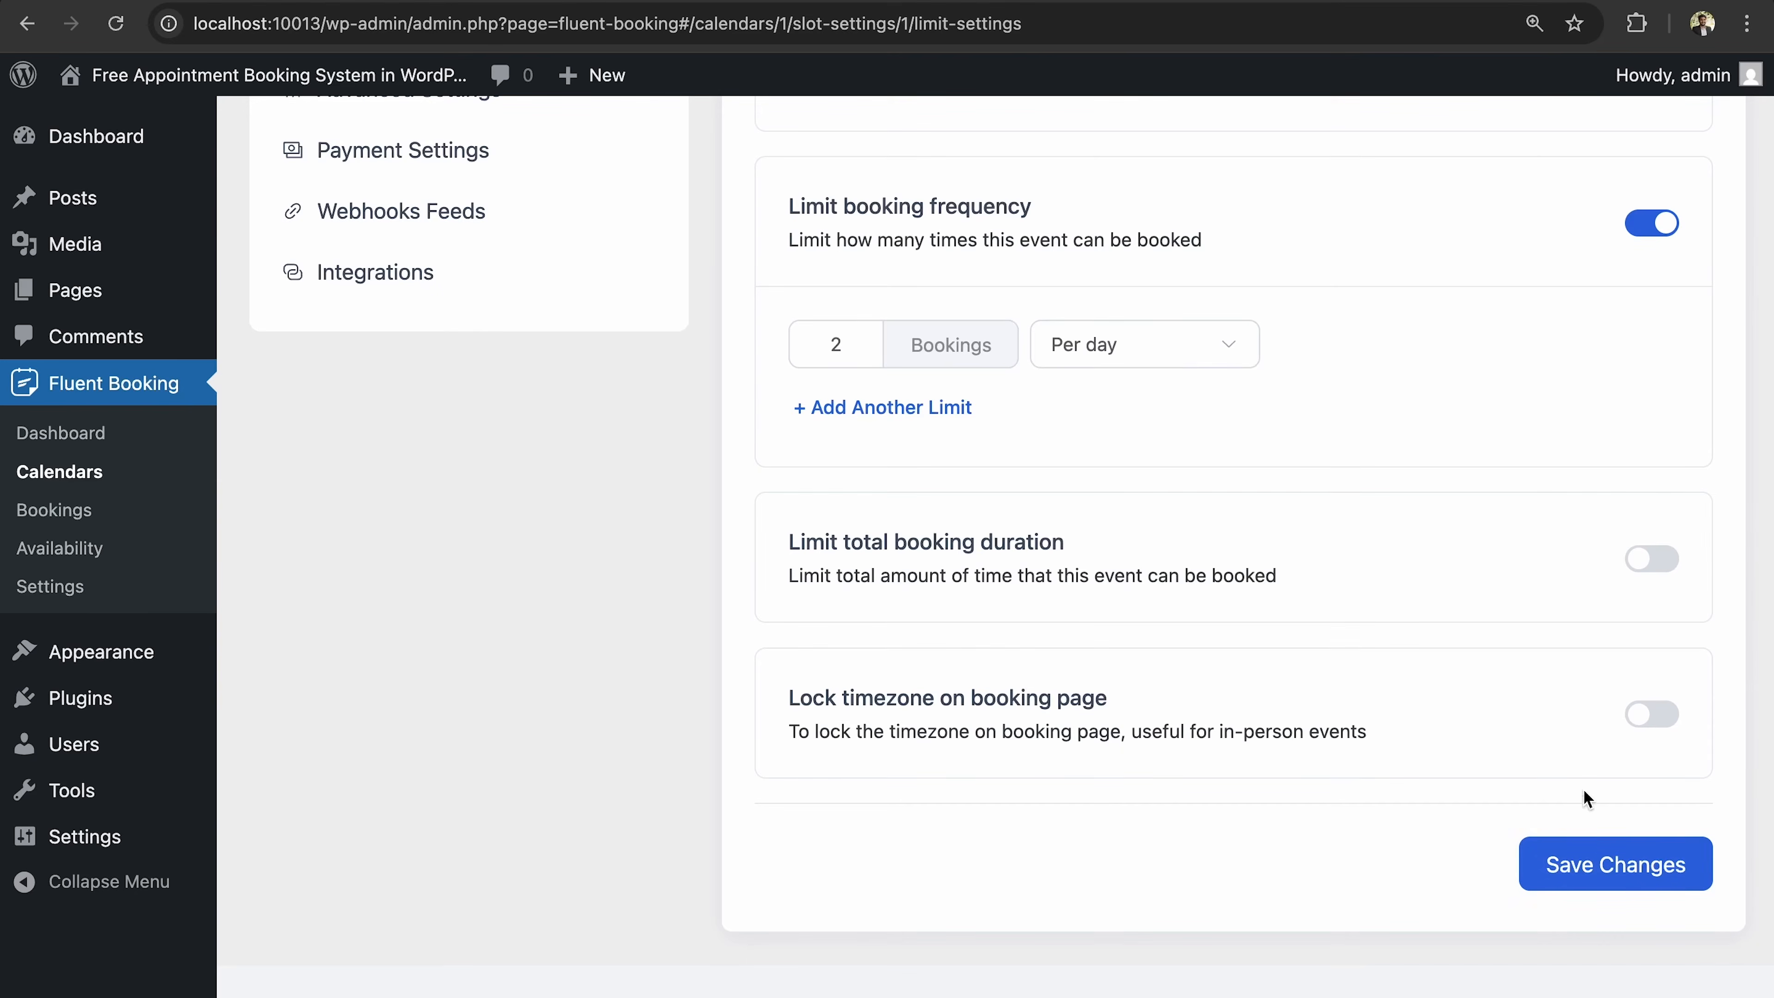
pyautogui.click(1597, 864)
pyautogui.scroll(10, 1354, 452)
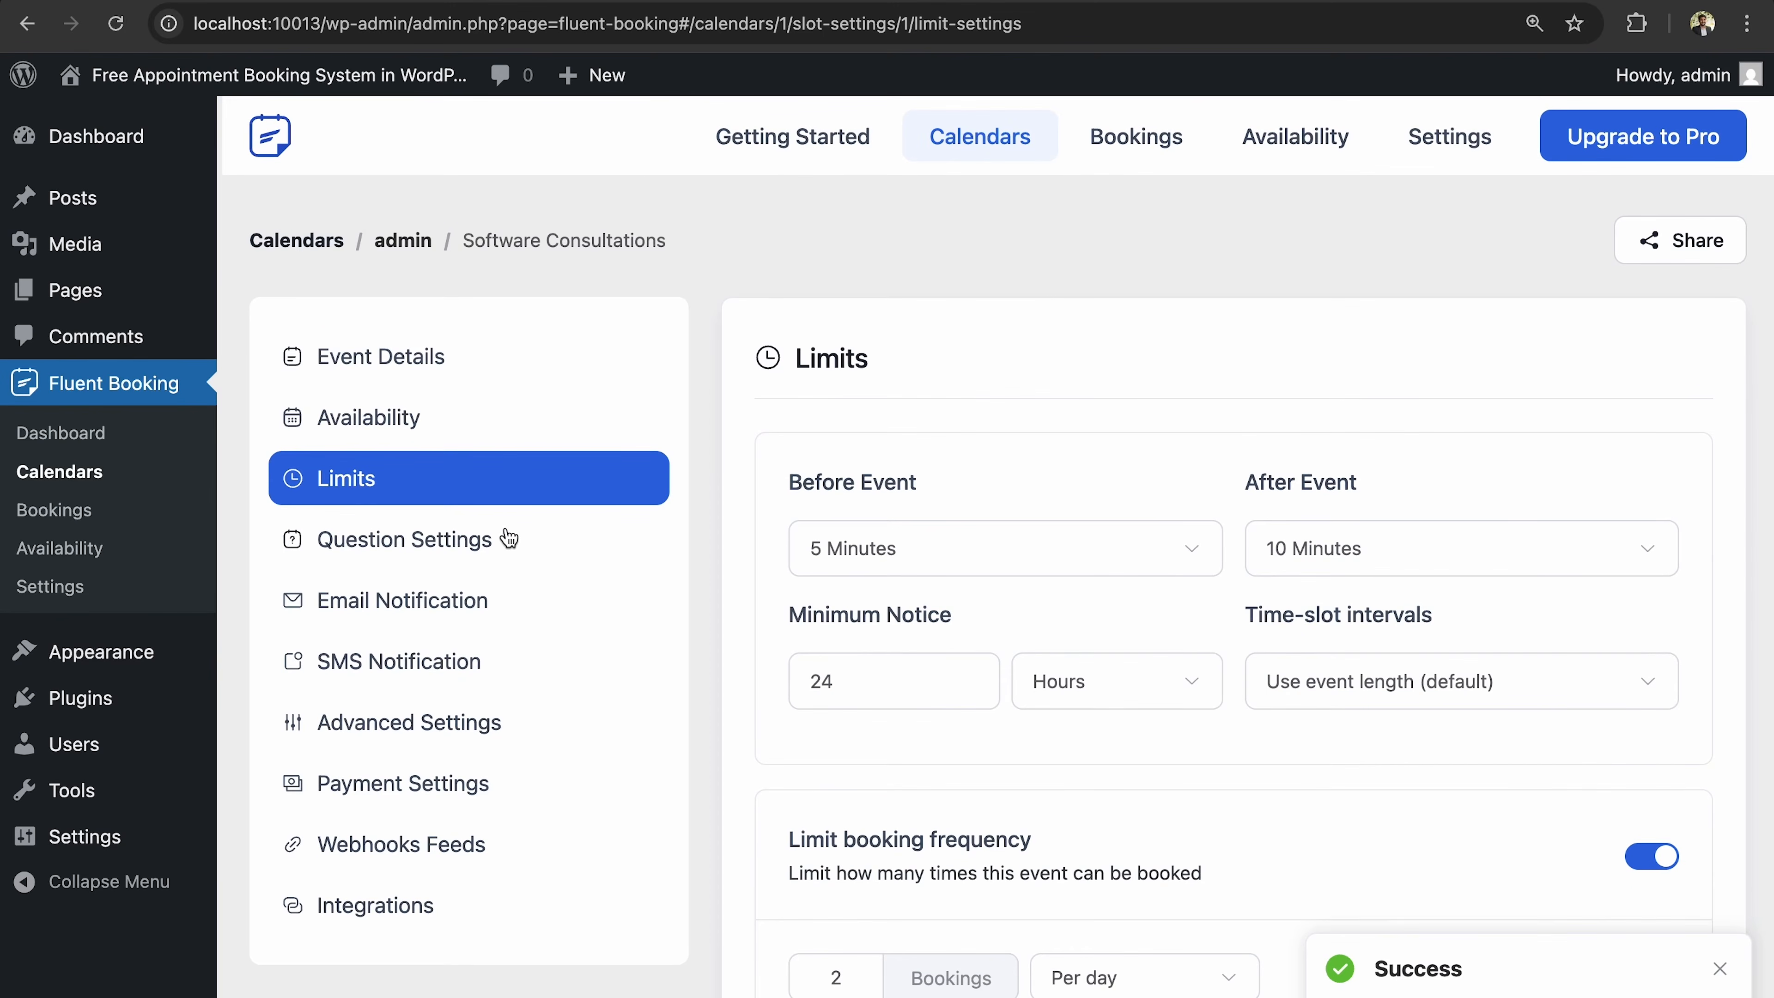
# Open Question Settings, inspect the Your Name and Your Email questions, and save Your Name unchanged.
pyautogui.click(508, 538)
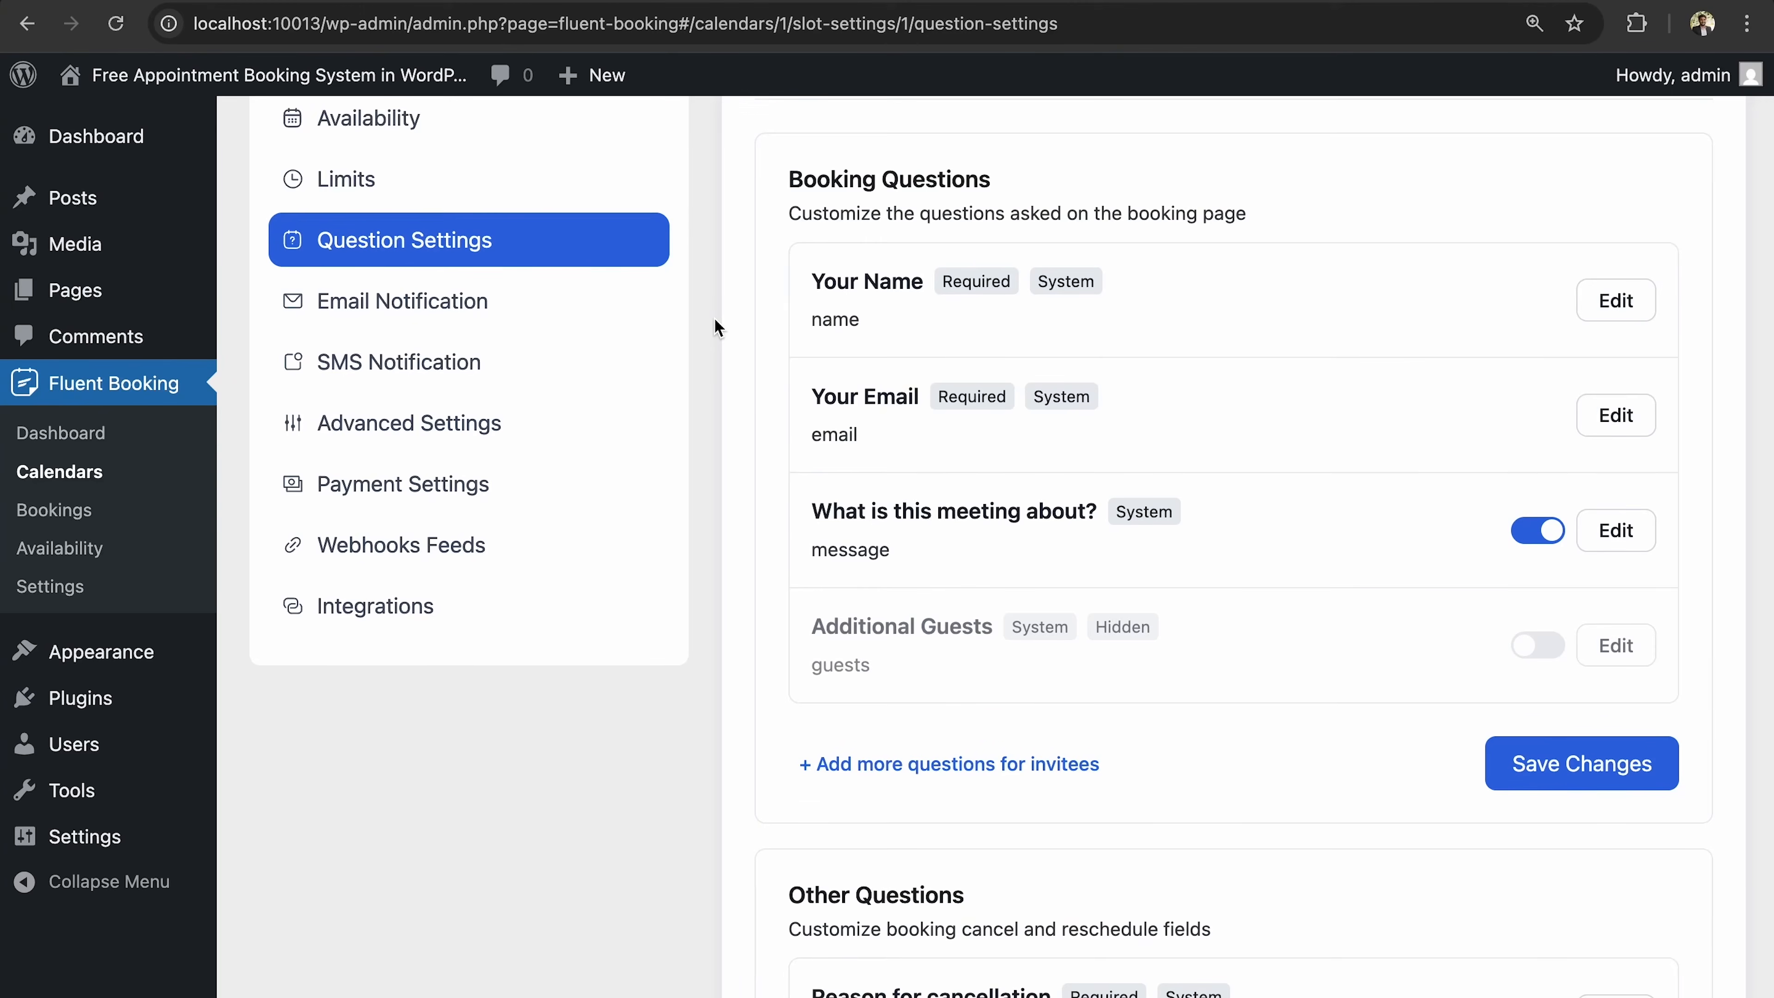
pyautogui.scroll(-2, 712, 325)
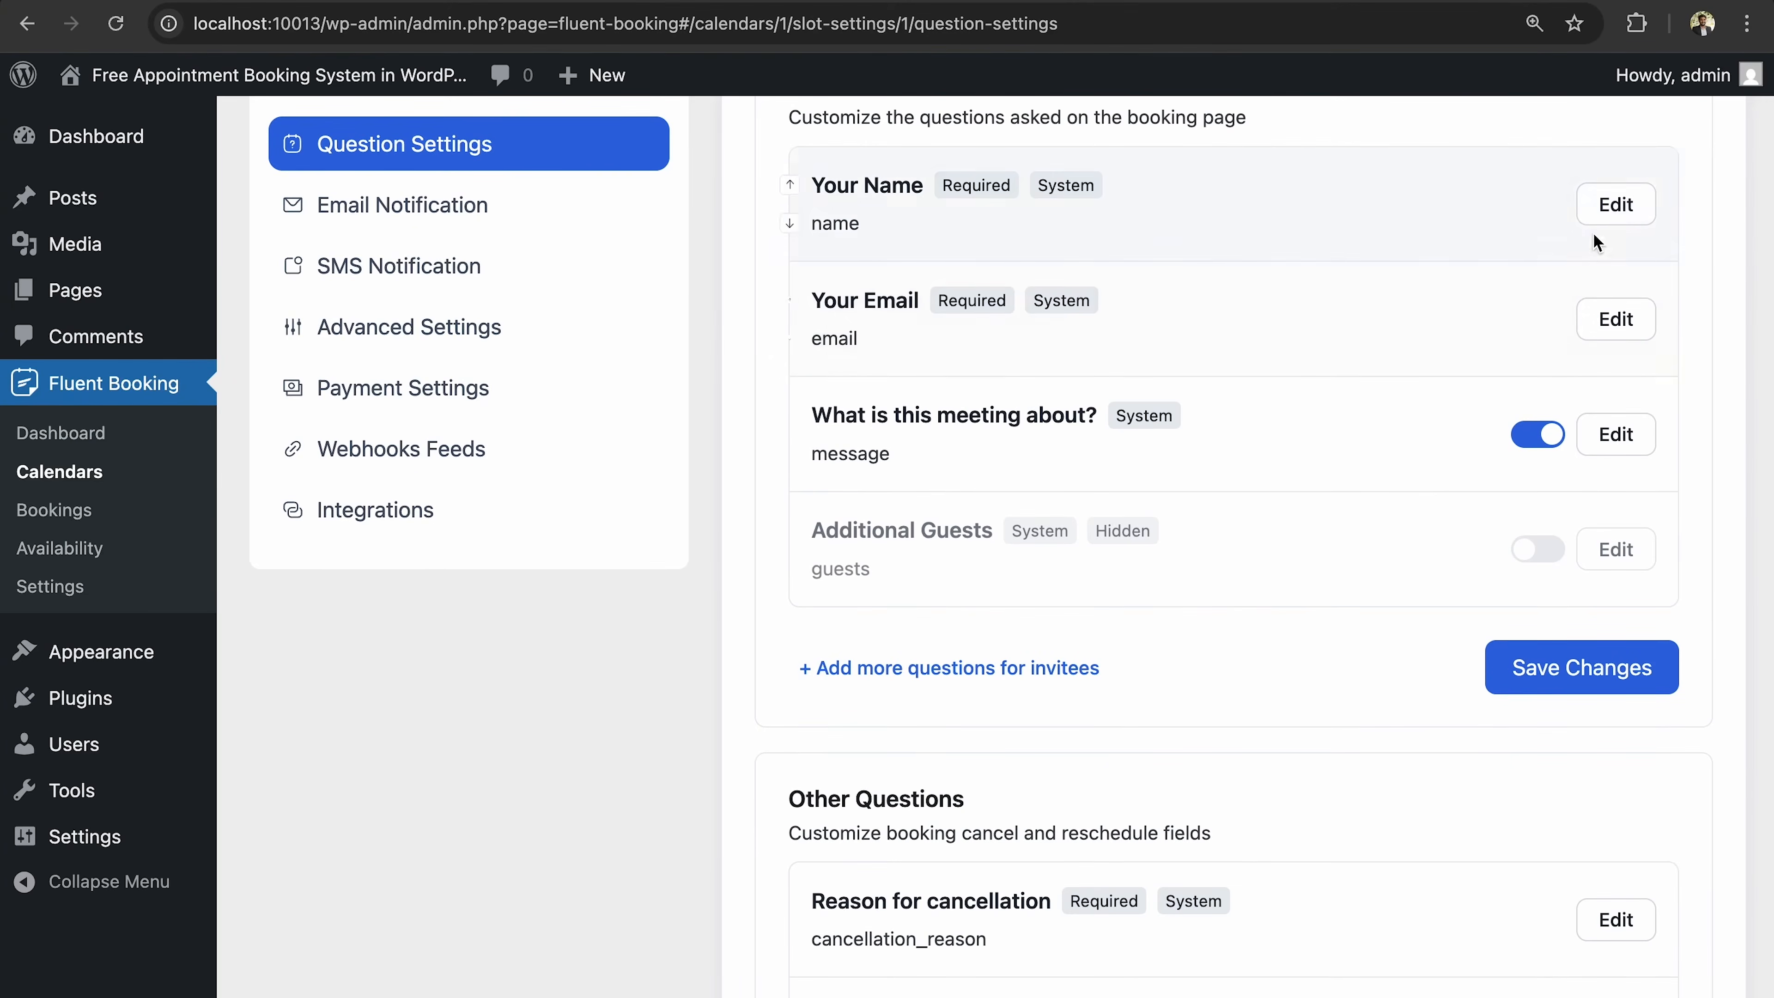
pyautogui.click(1606, 216)
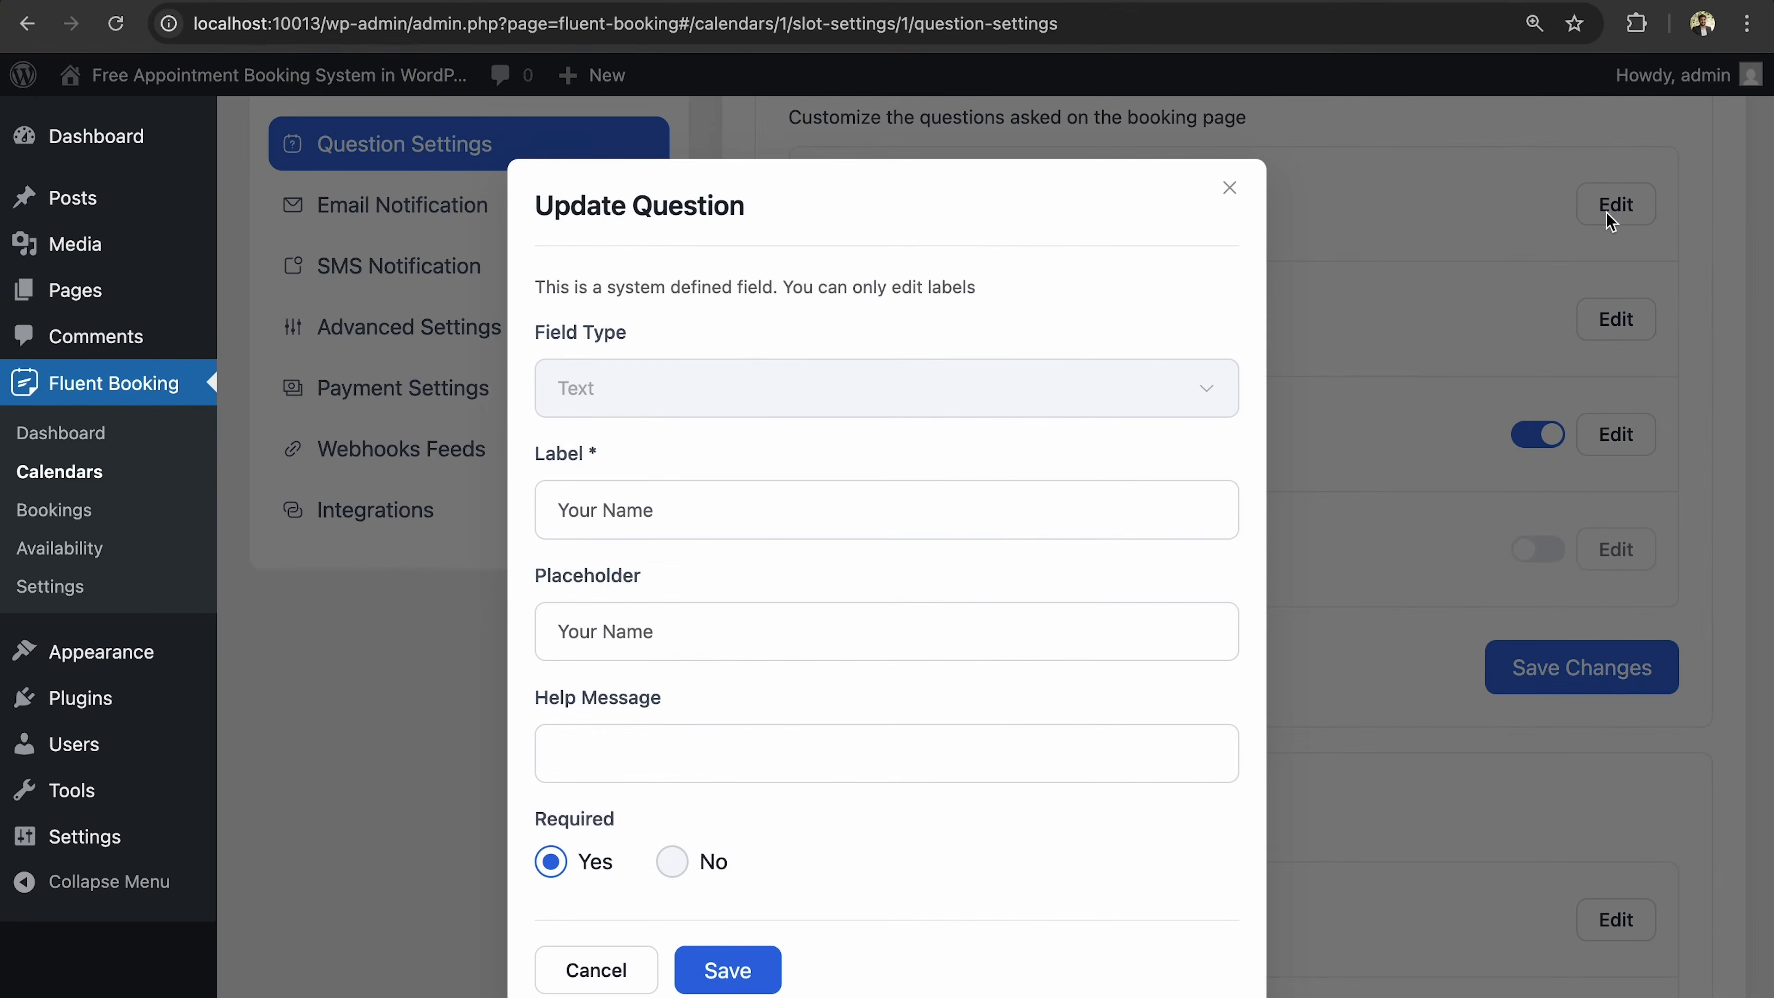
pyautogui.click(1234, 199)
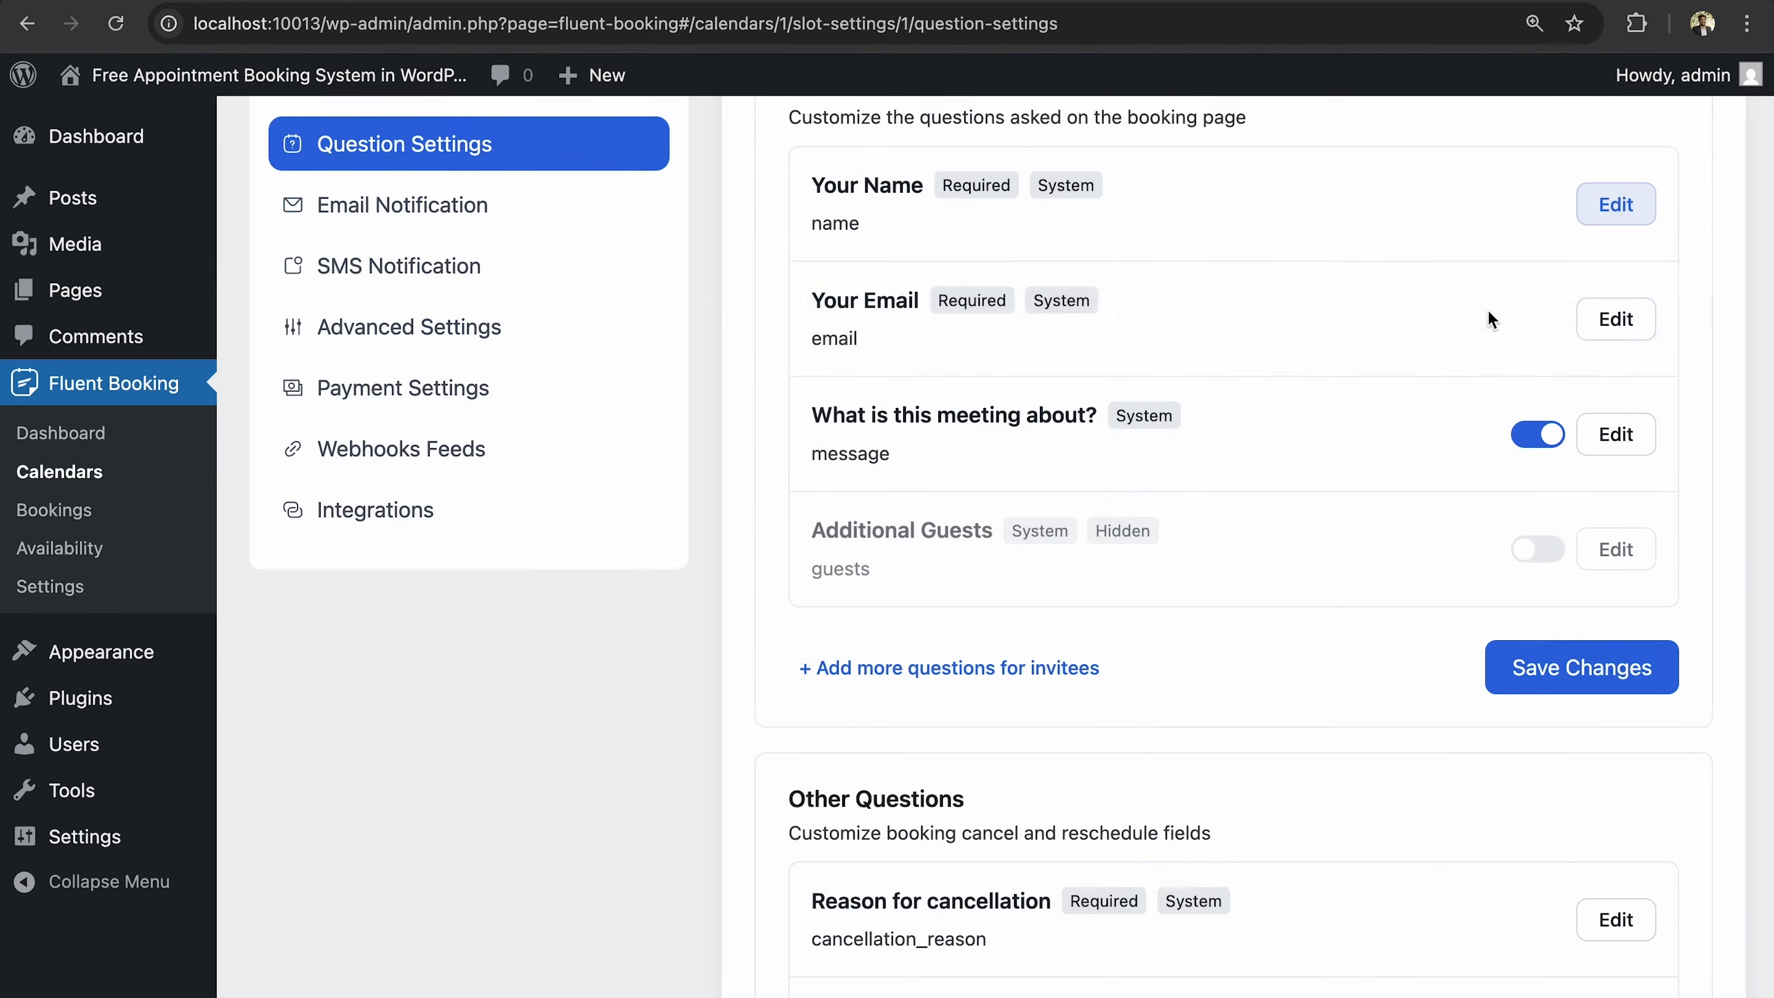
pyautogui.click(1613, 323)
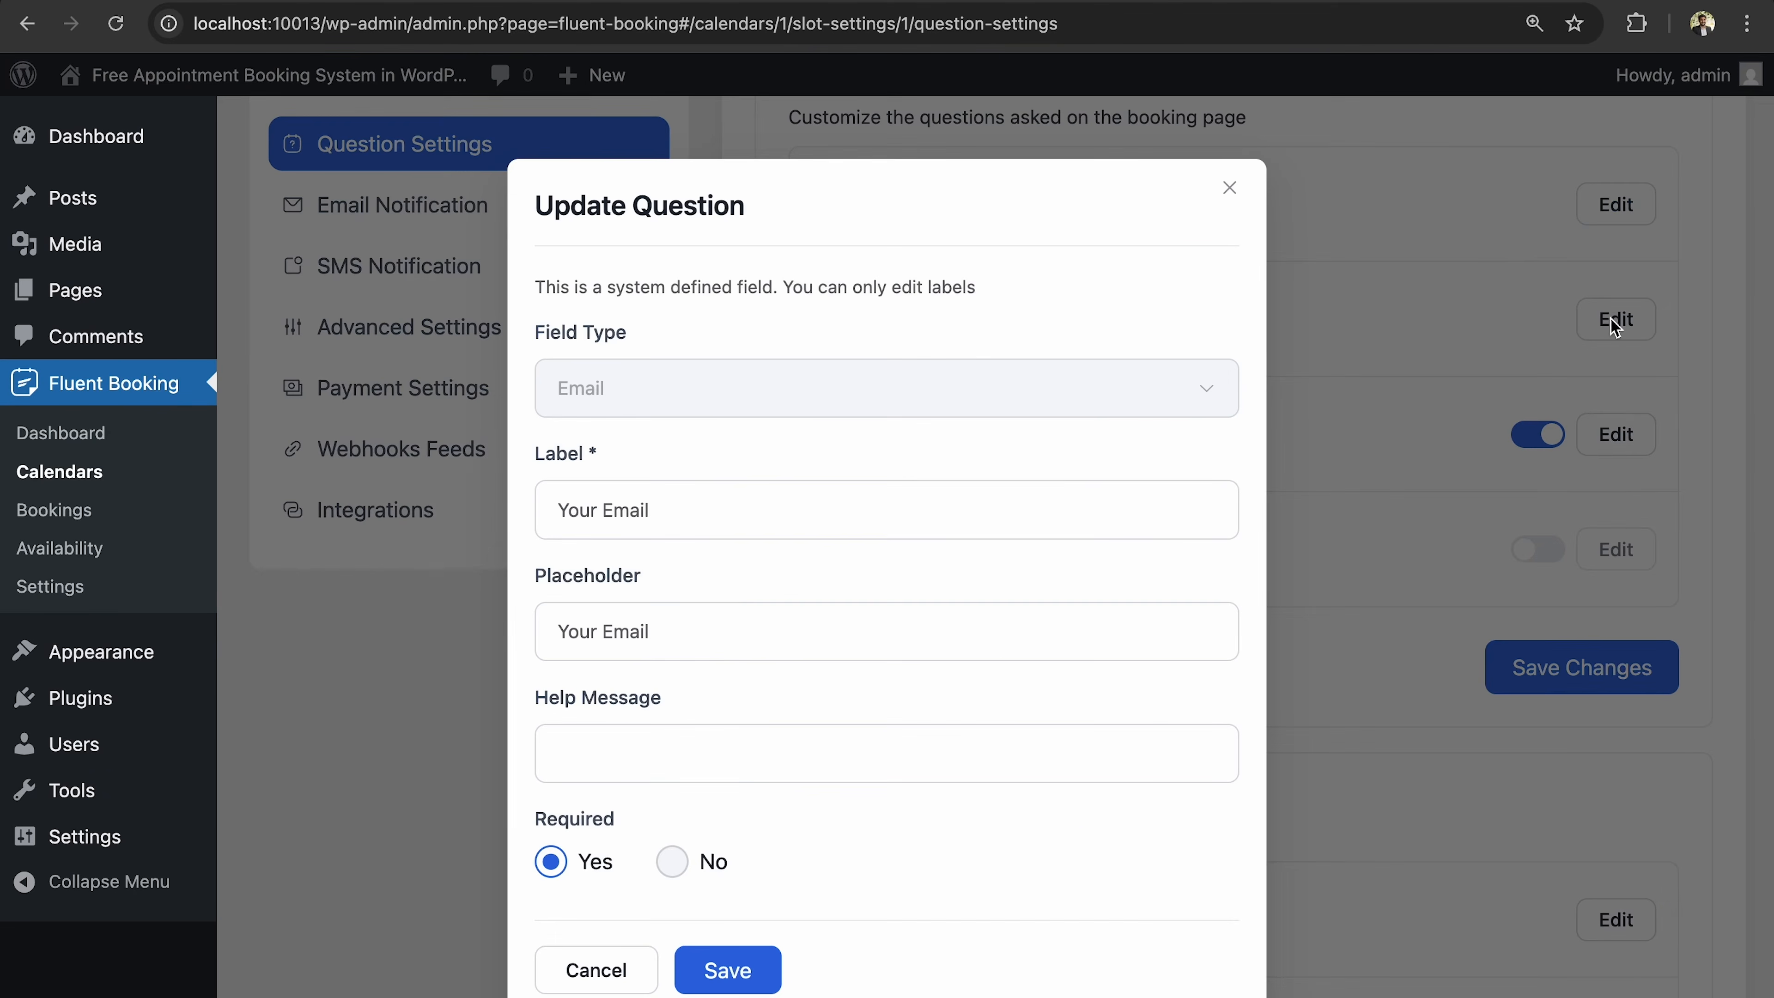
pyautogui.click(1230, 188)
pyautogui.click(1615, 205)
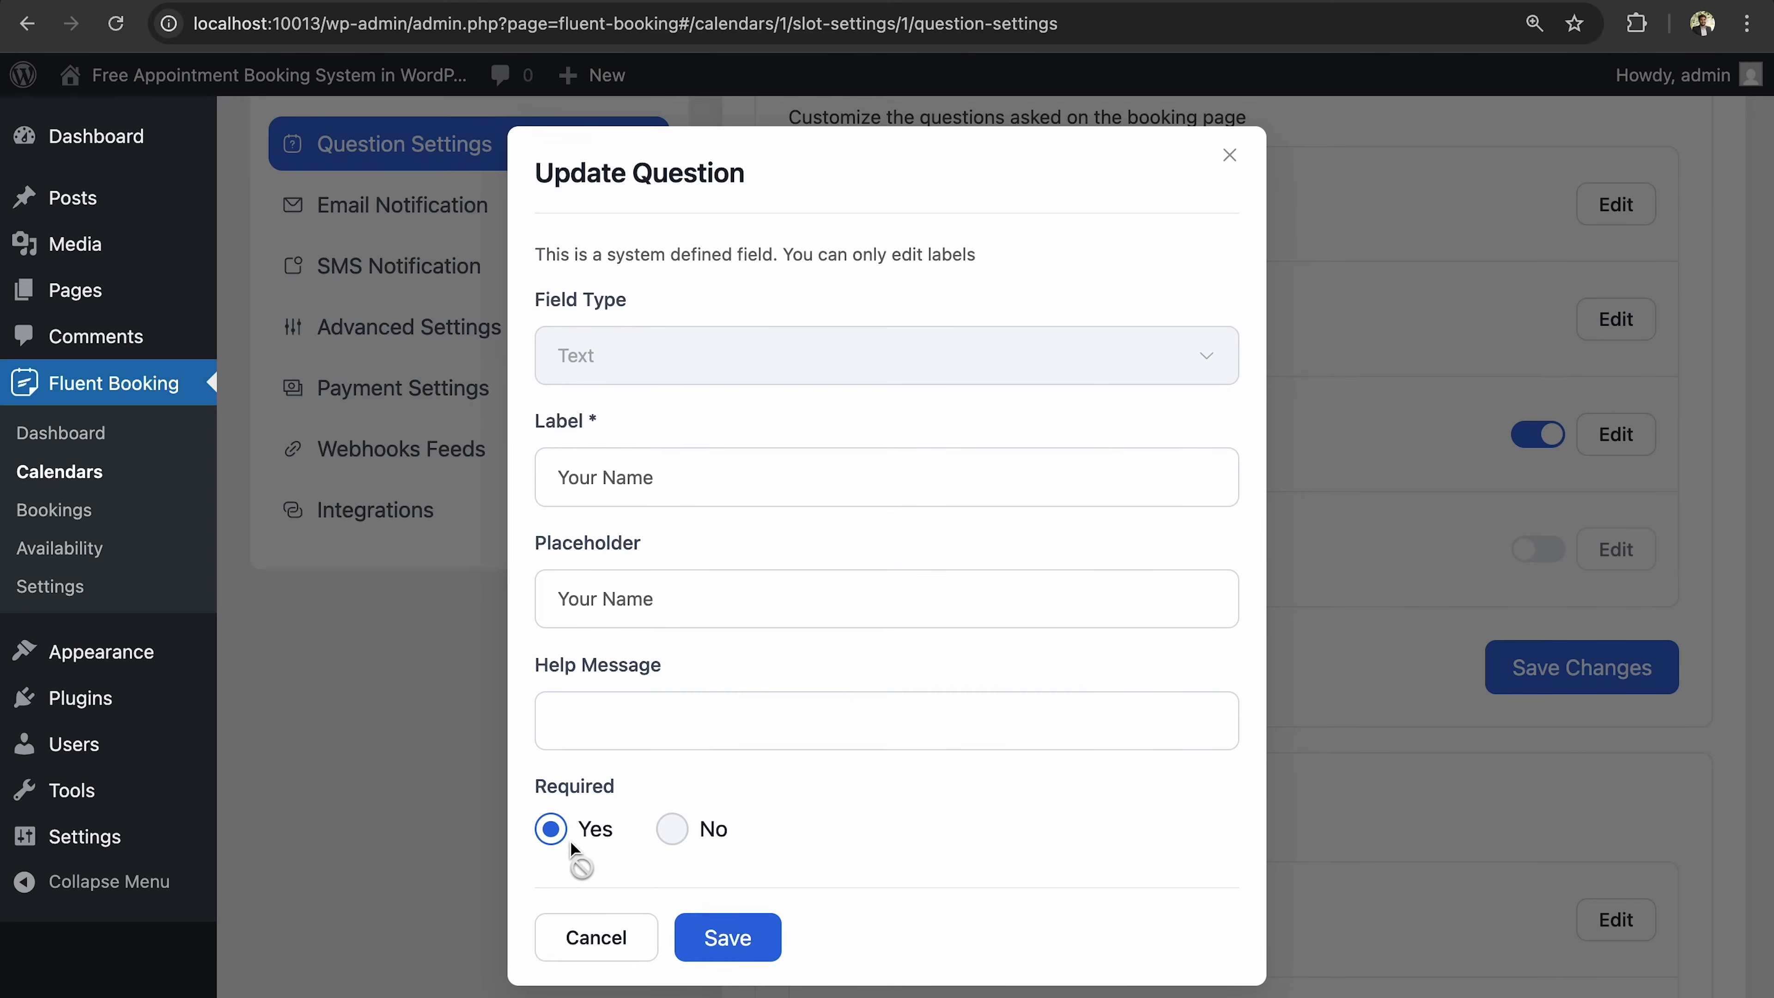
pyautogui.click(719, 936)
pyautogui.scroll(-1, 1374, 581)
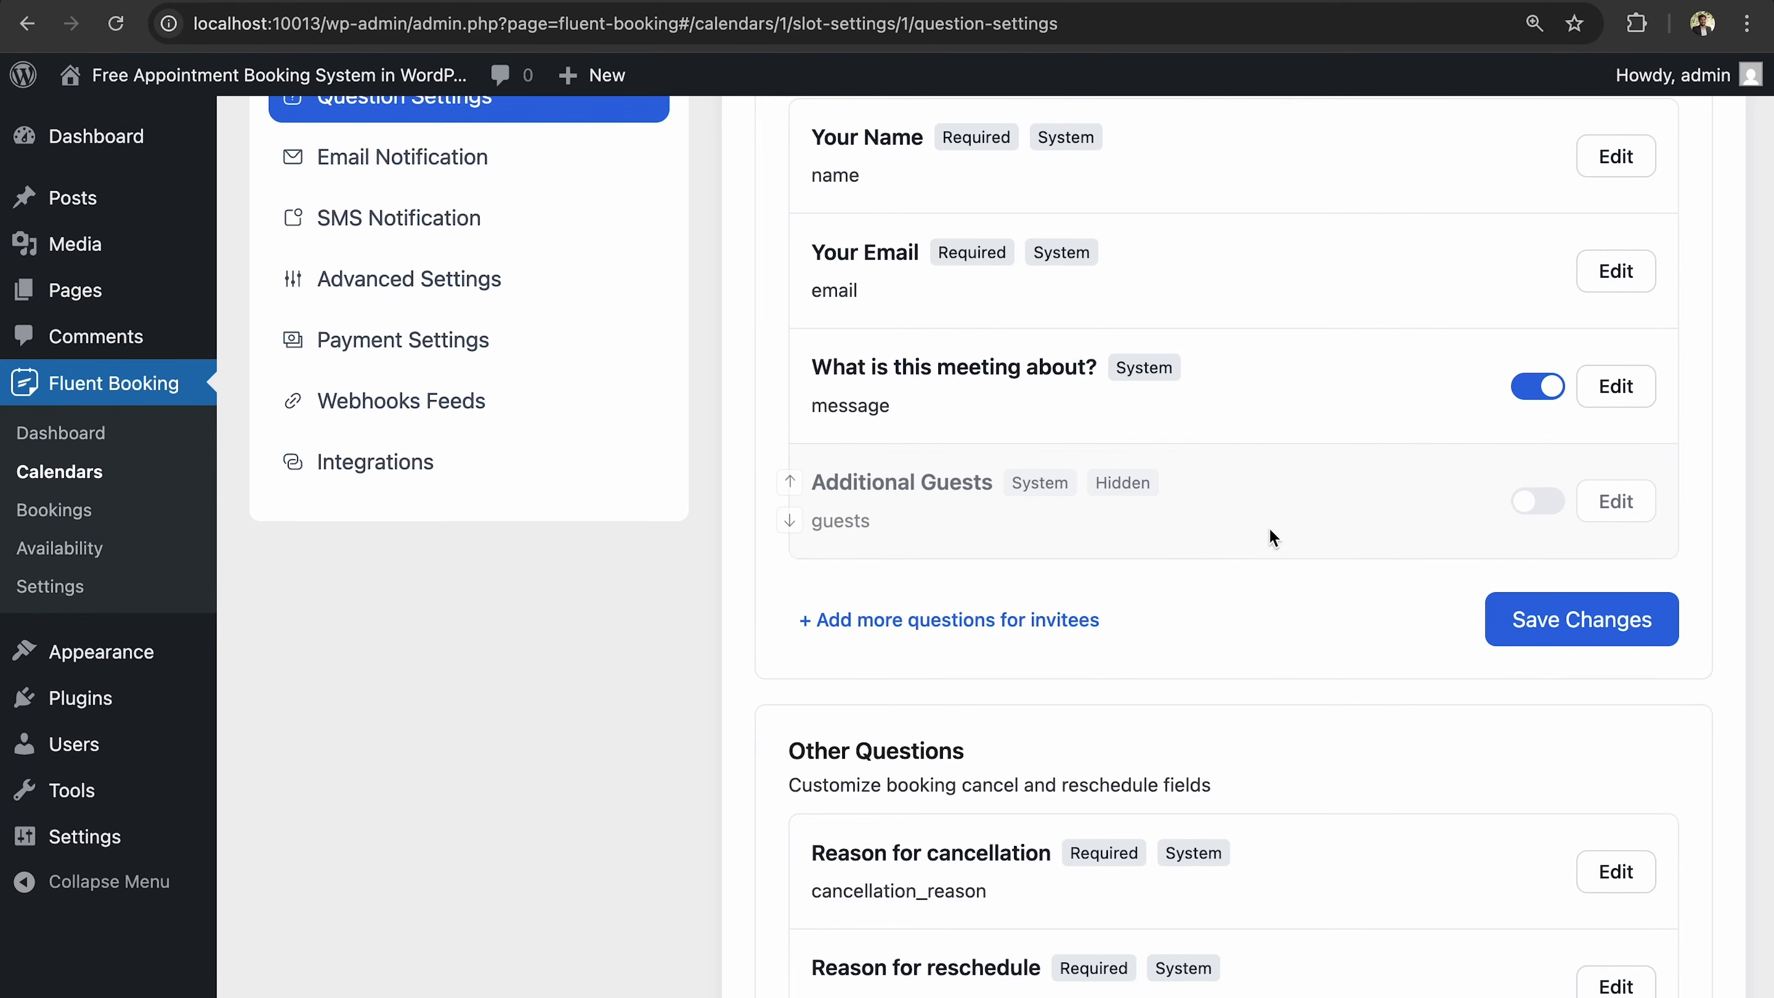
# Turn on Additional Guests, make it required with a 2-guest maximum, and save the questions.
pyautogui.click(1539, 501)
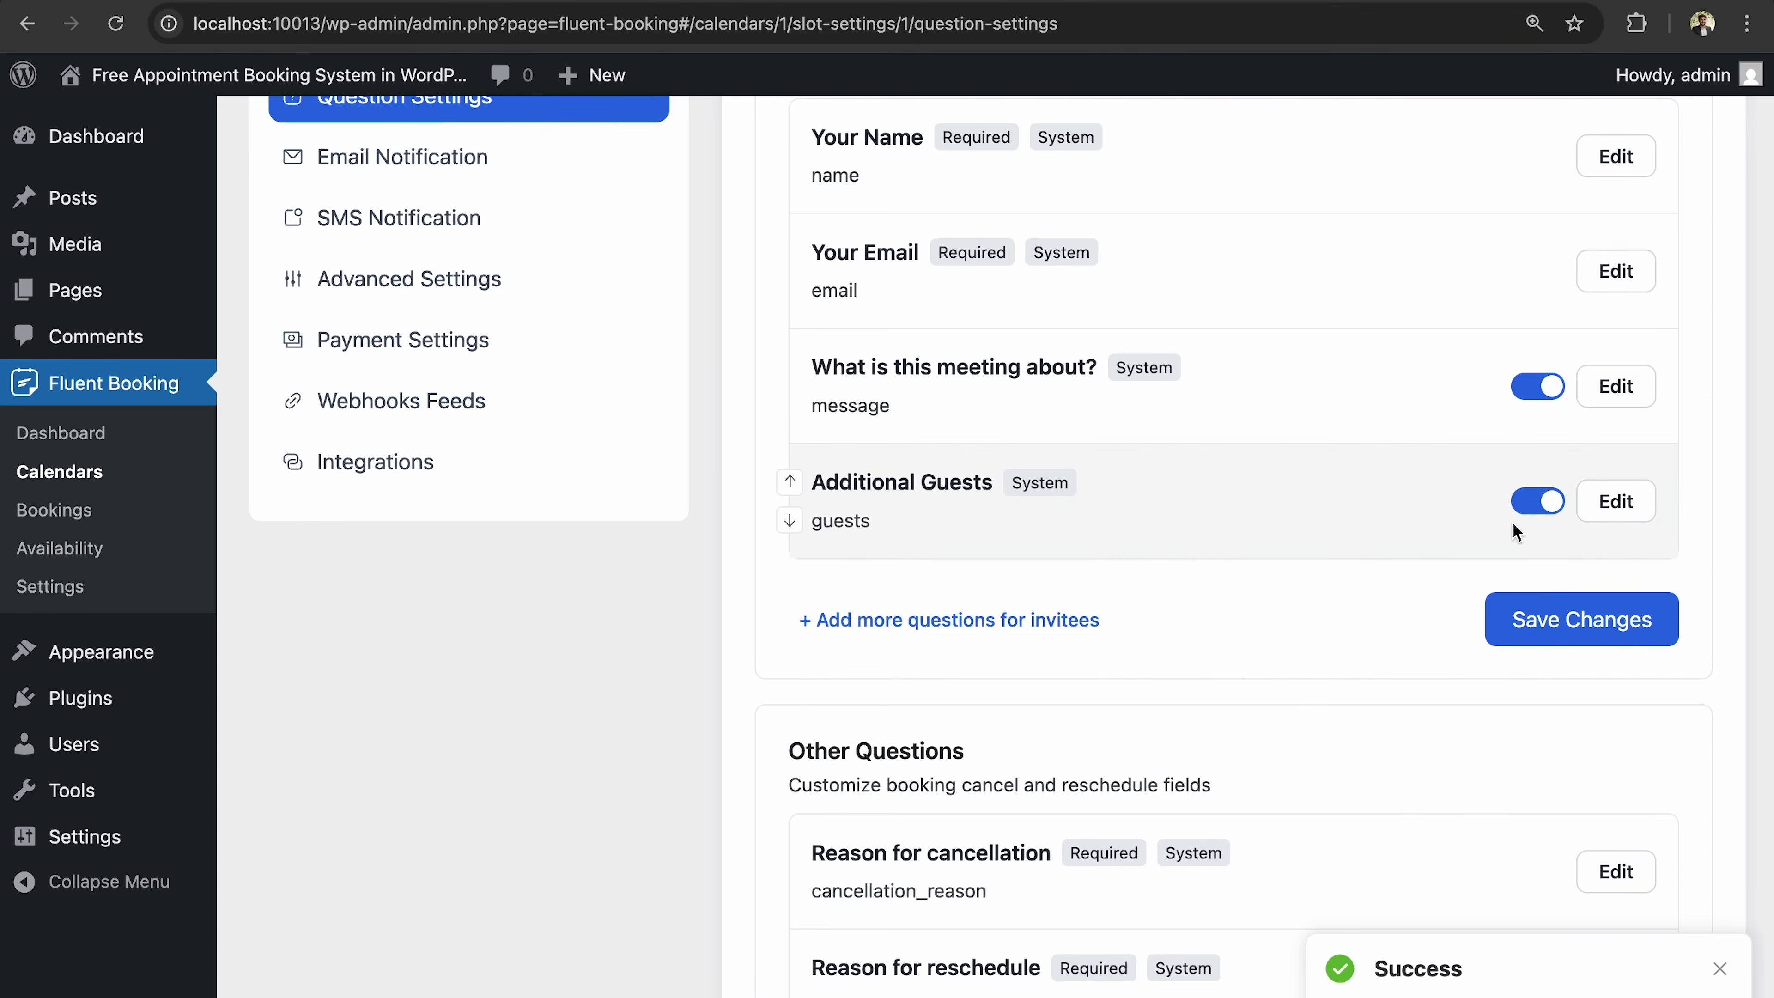
pyautogui.click(1610, 513)
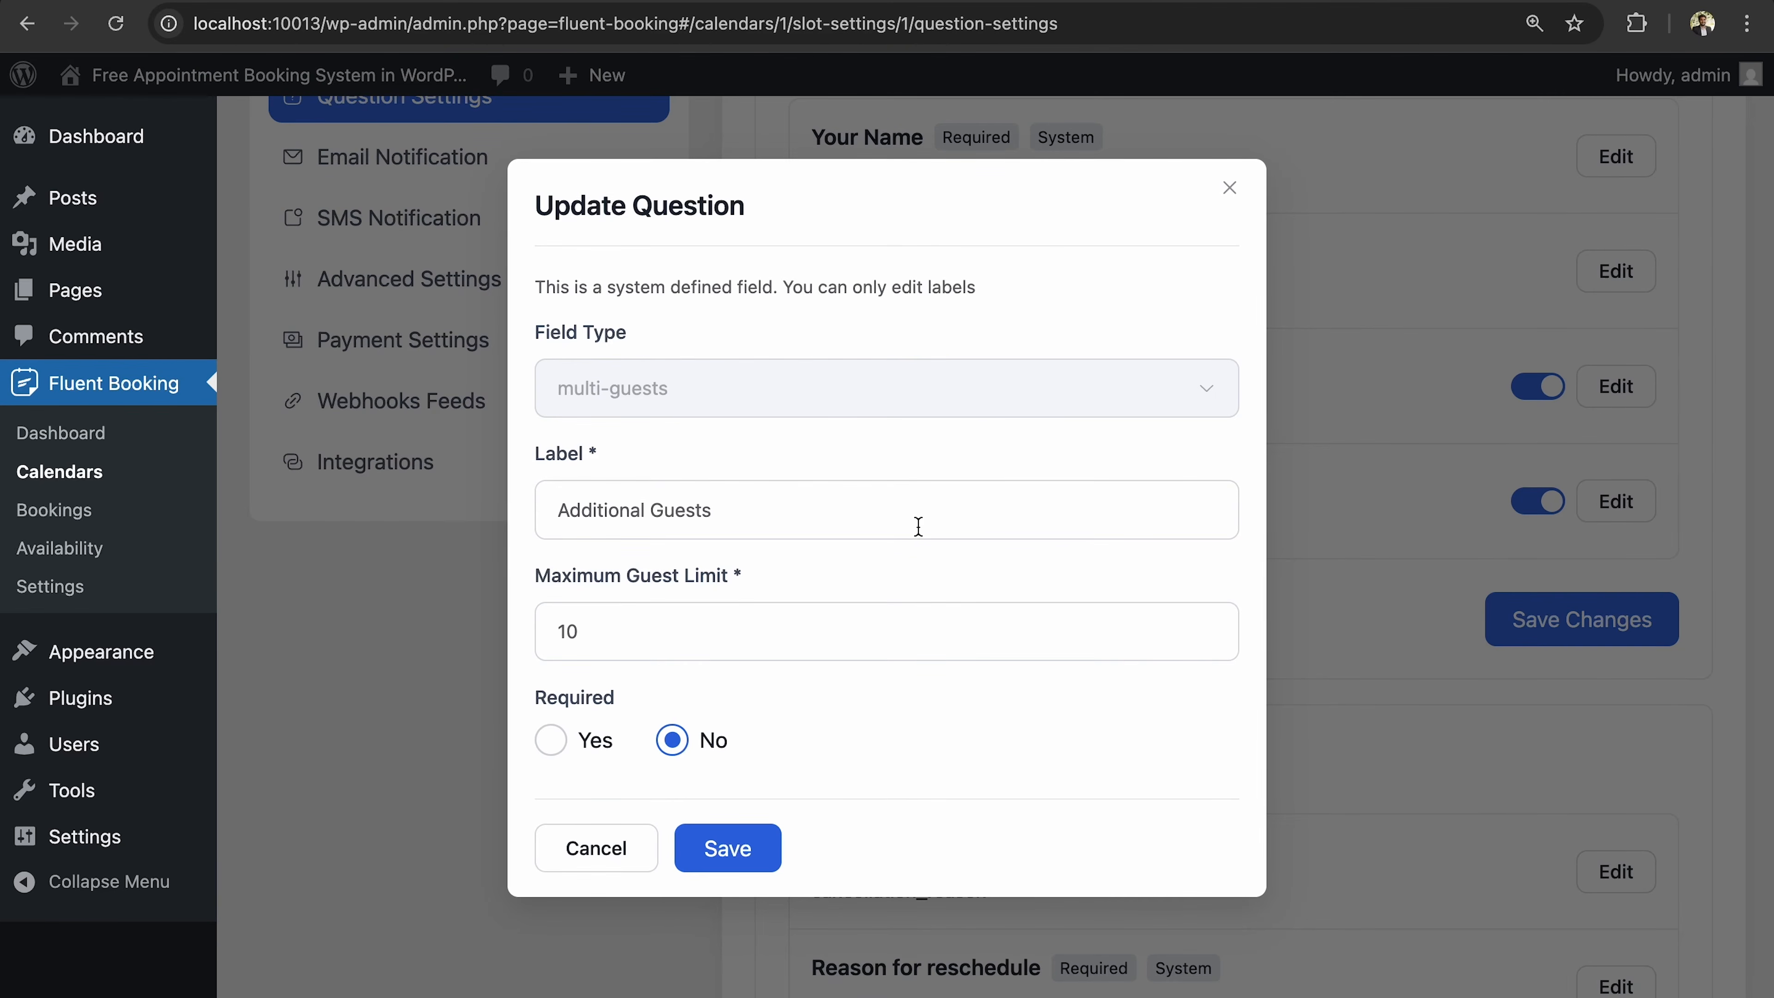
pyautogui.click(732, 646)
pyautogui.press('BackSpace')
pyautogui.click(1206, 622)
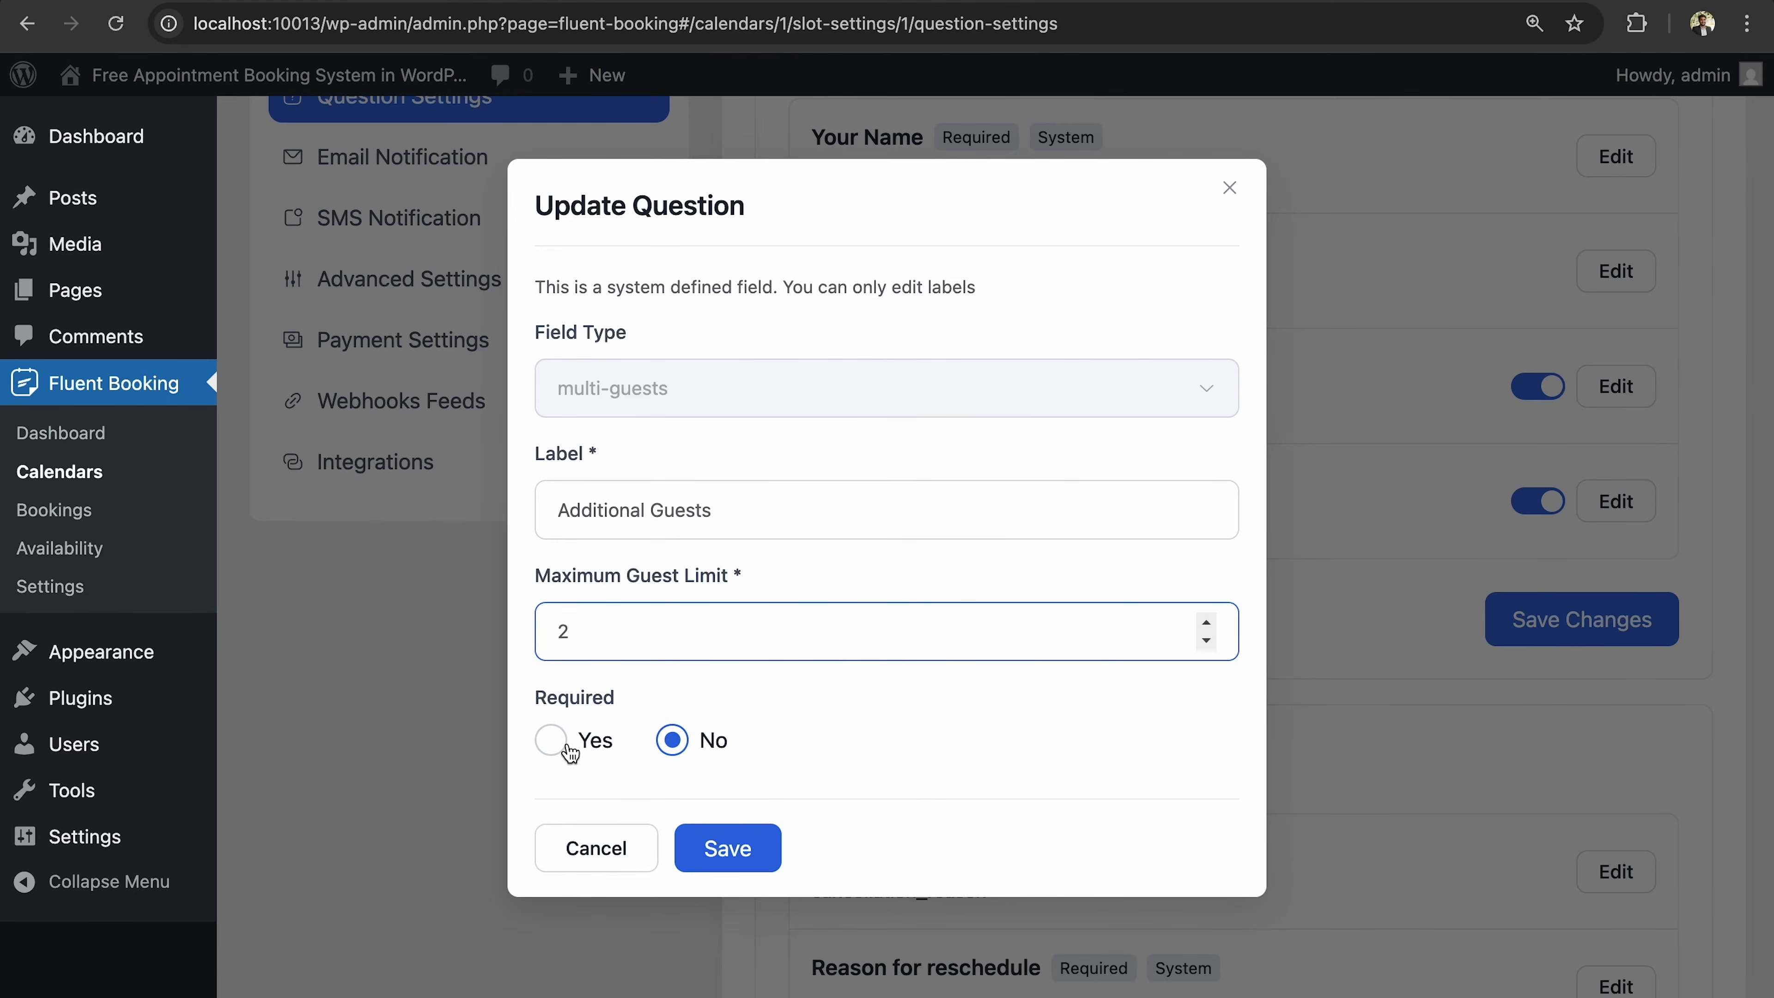
pyautogui.click(552, 741)
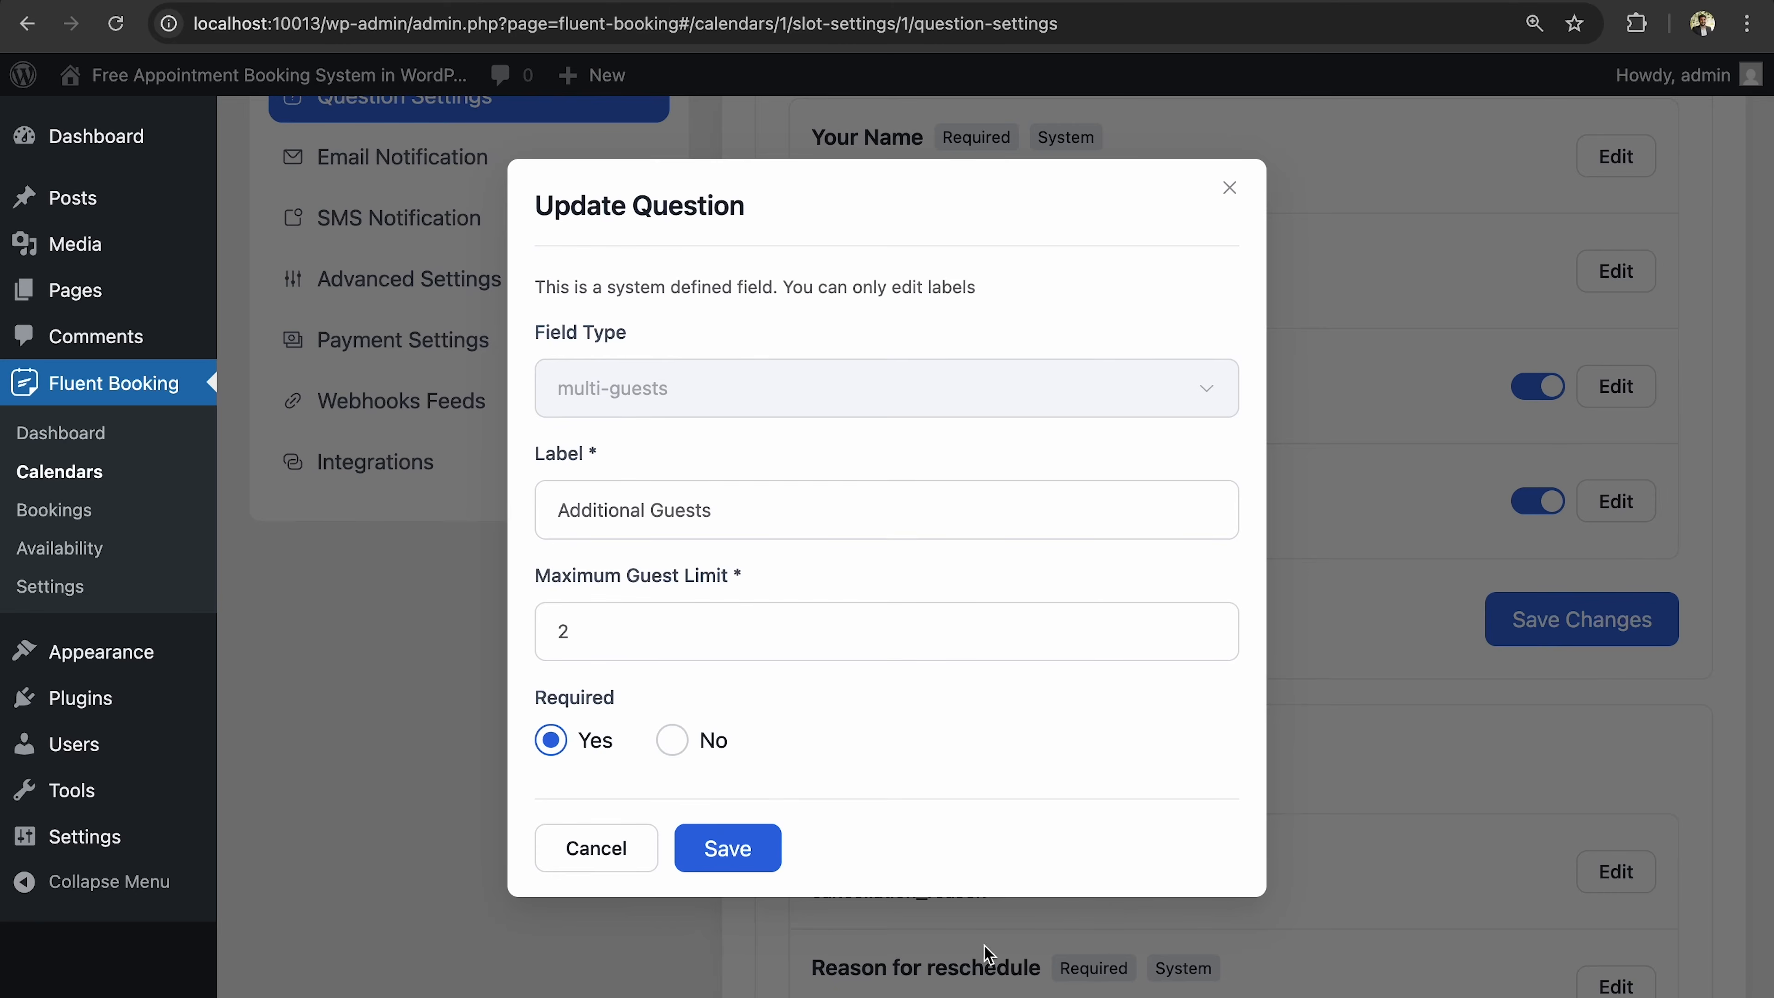
pyautogui.click(726, 848)
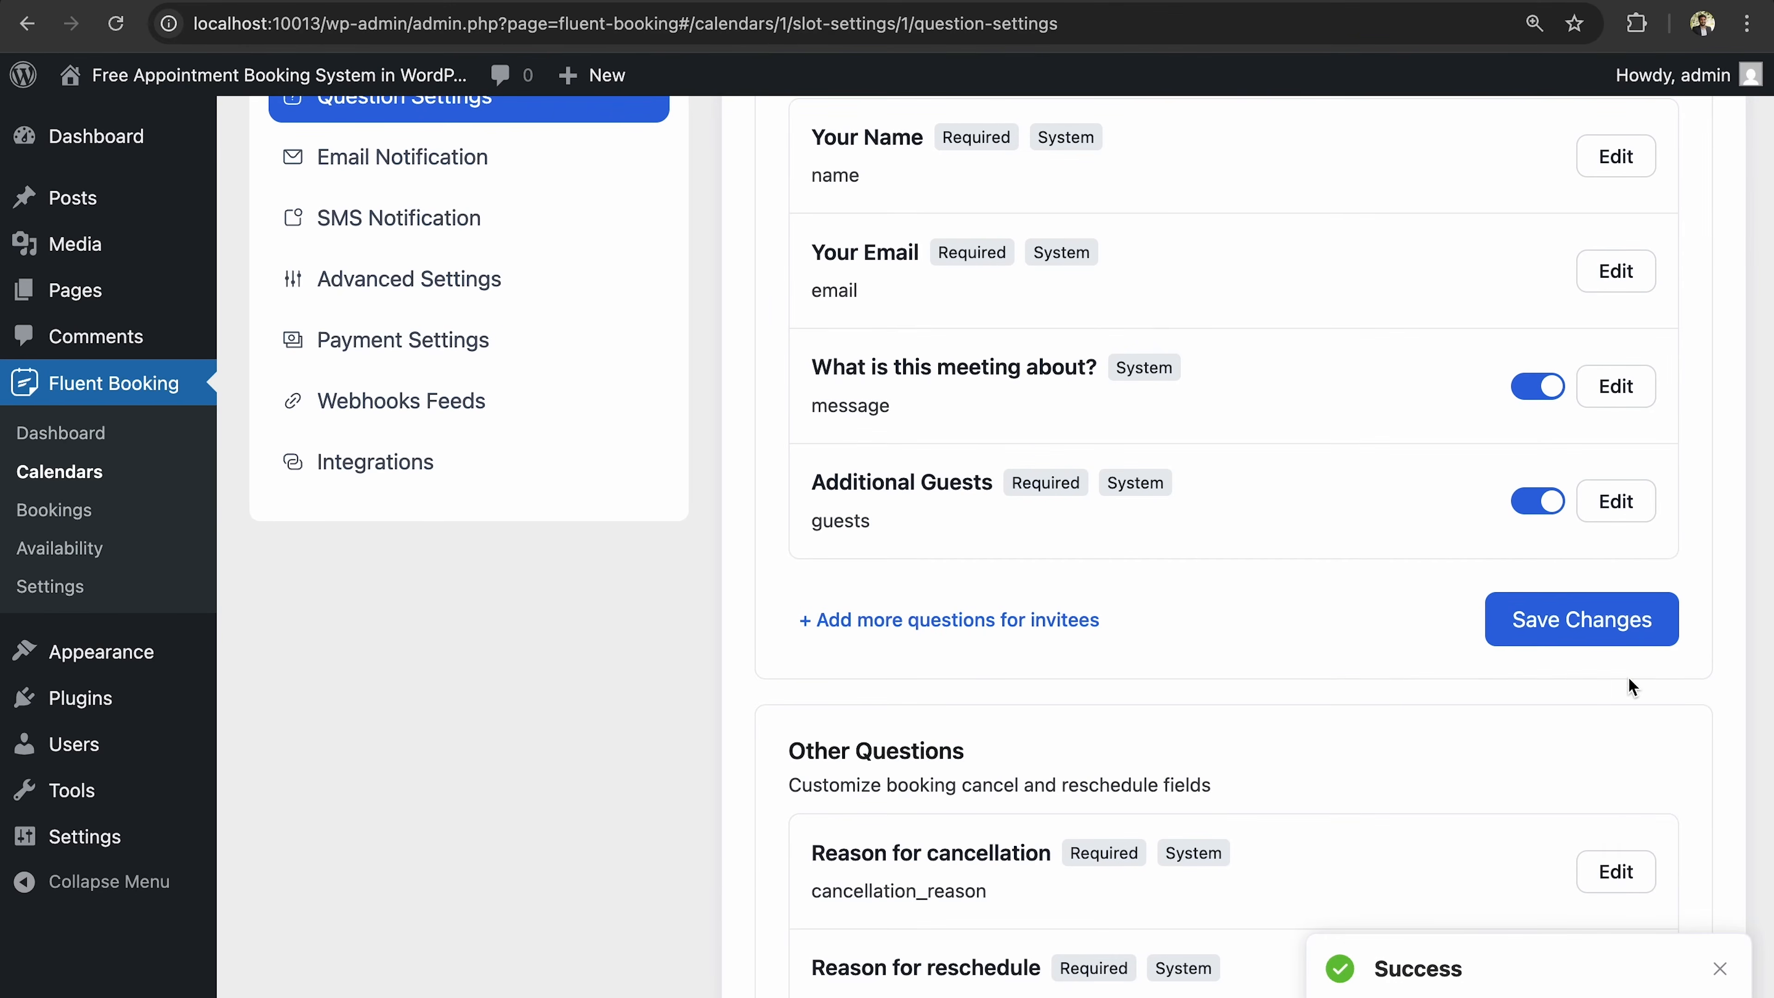
pyautogui.click(1584, 642)
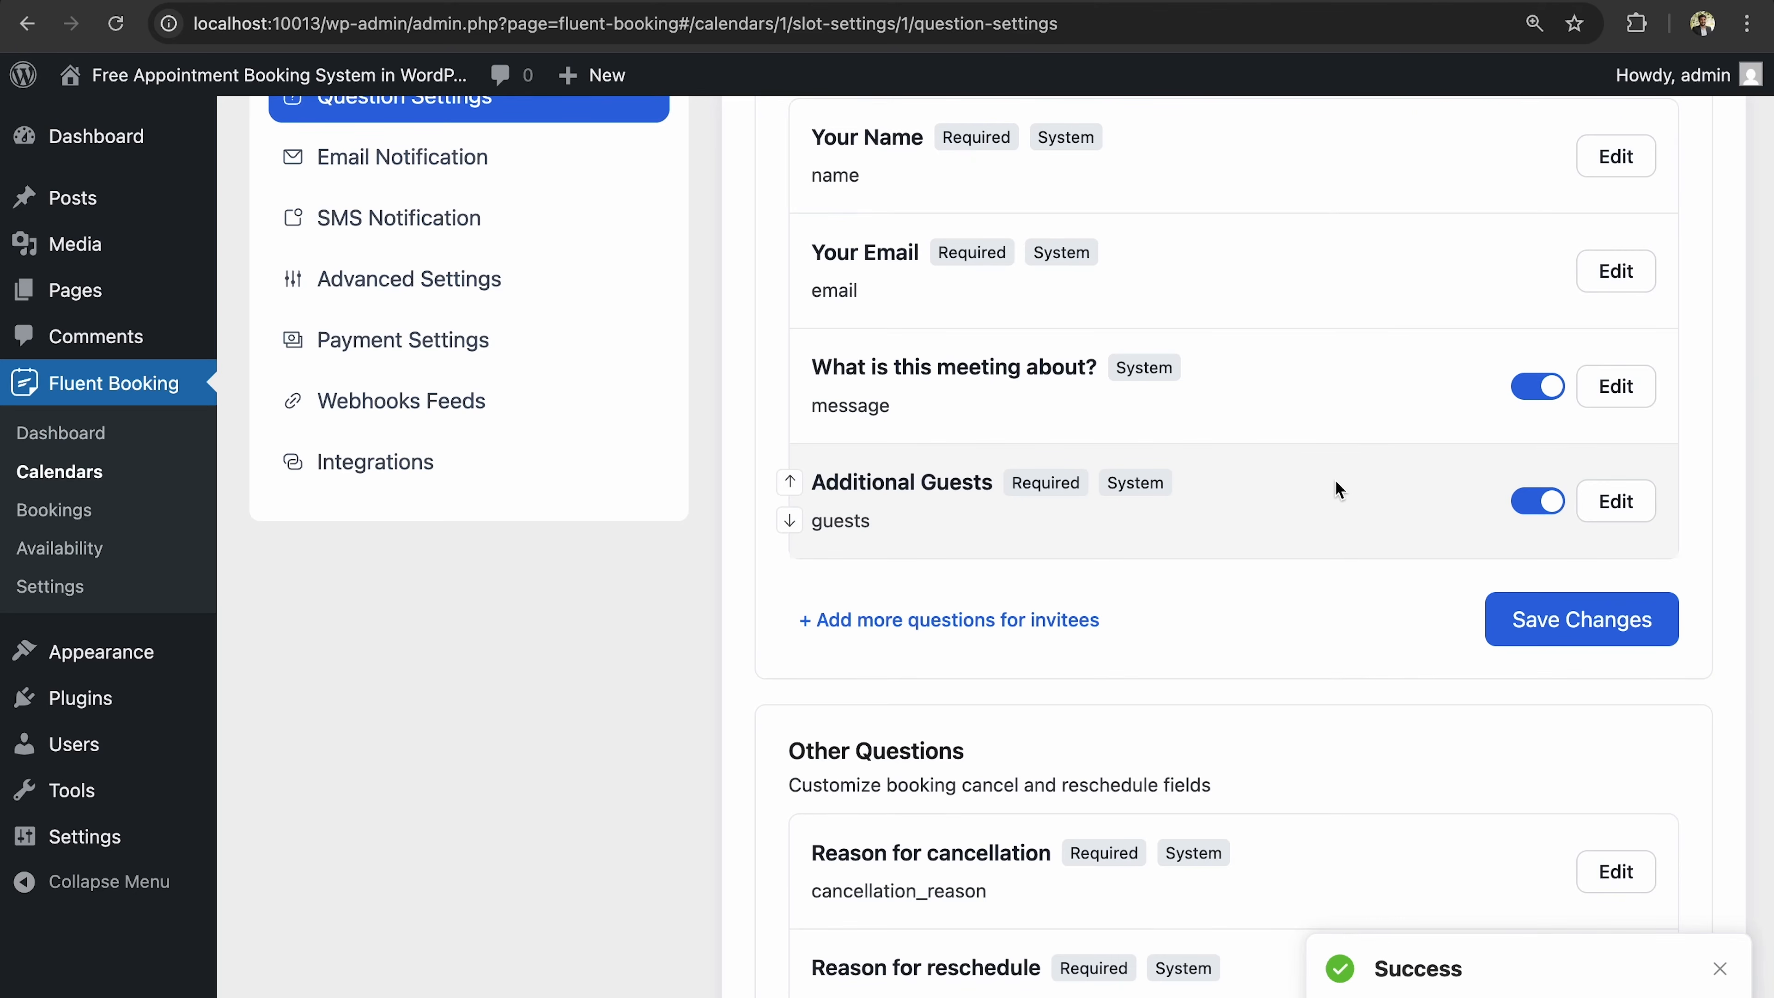
pyautogui.click(1042, 629)
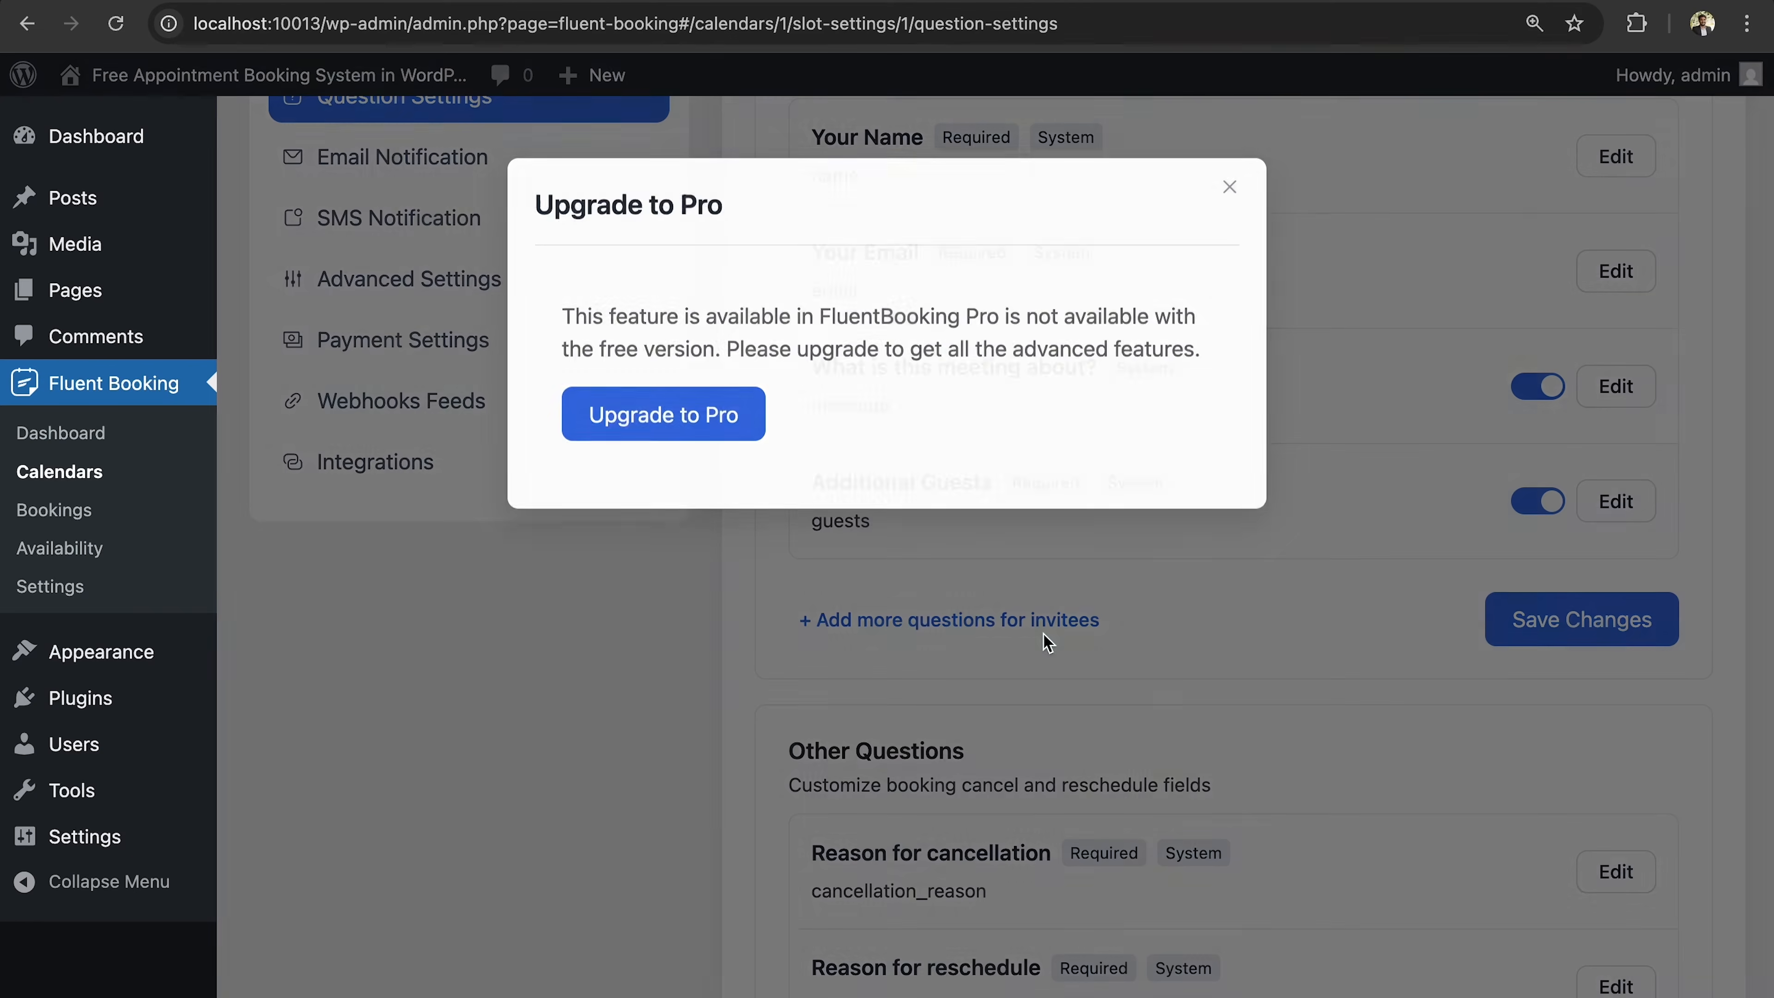
pyautogui.click(1225, 184)
pyautogui.scroll(-3, 1444, 566)
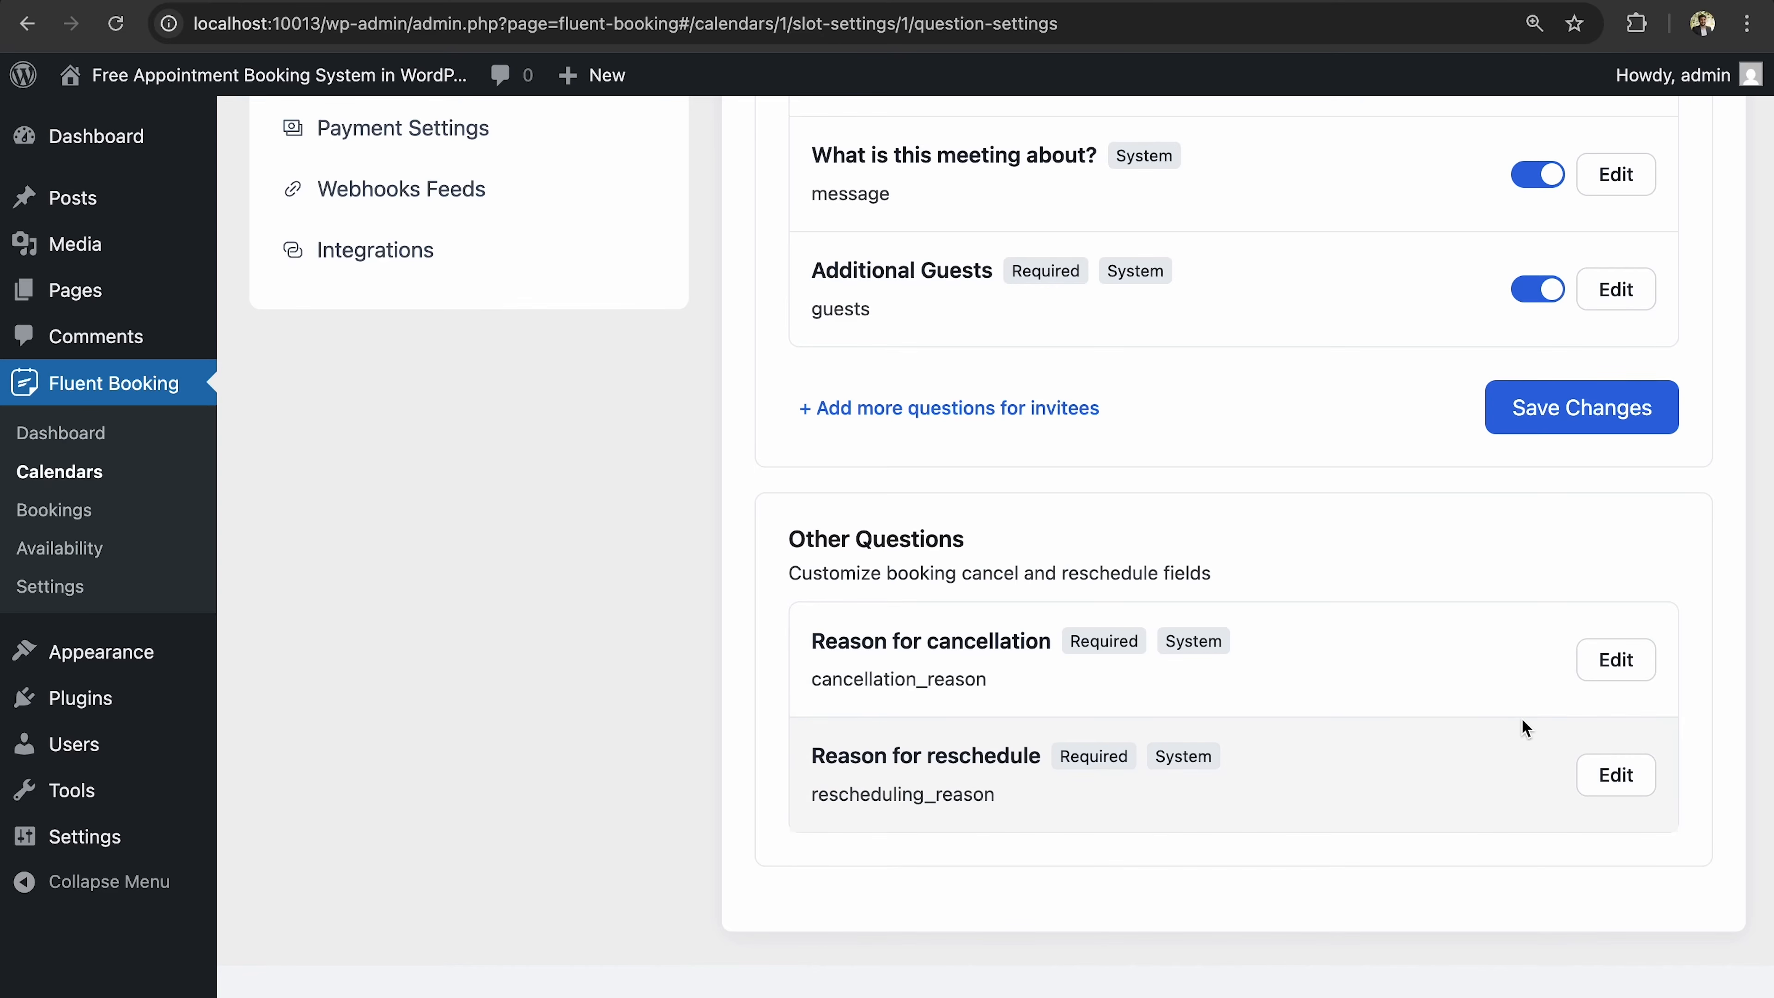
pyautogui.click(1605, 670)
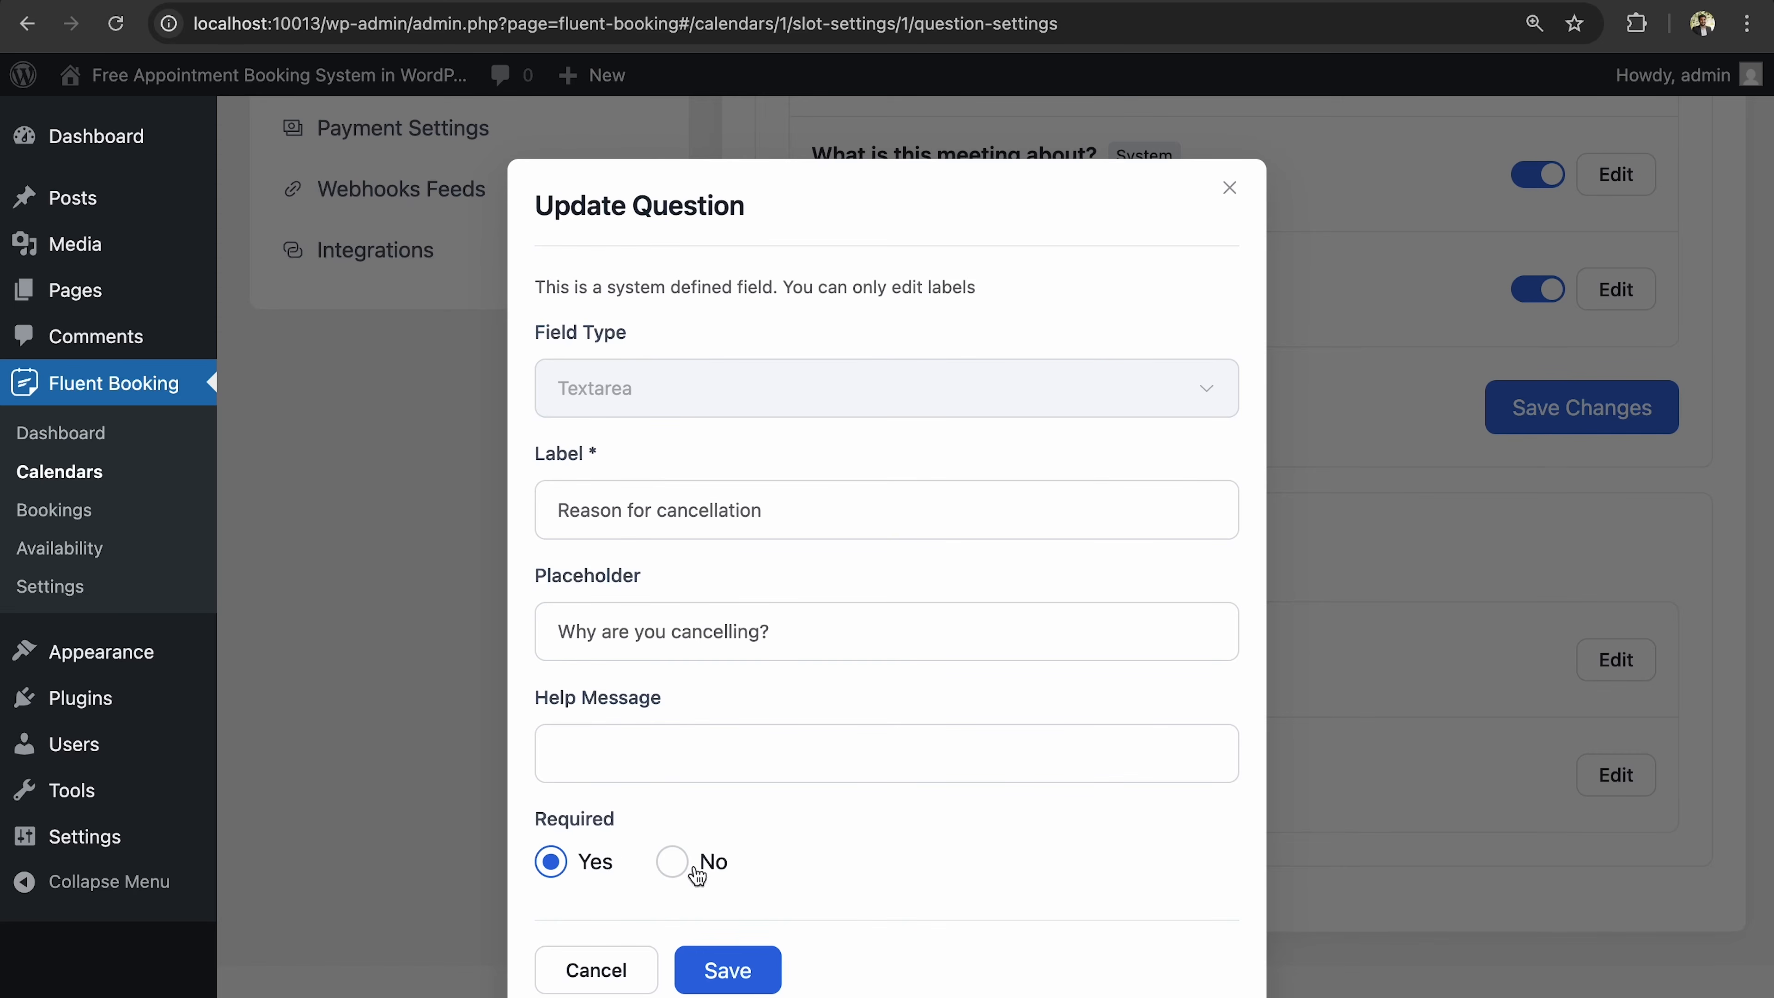
pyautogui.click(748, 970)
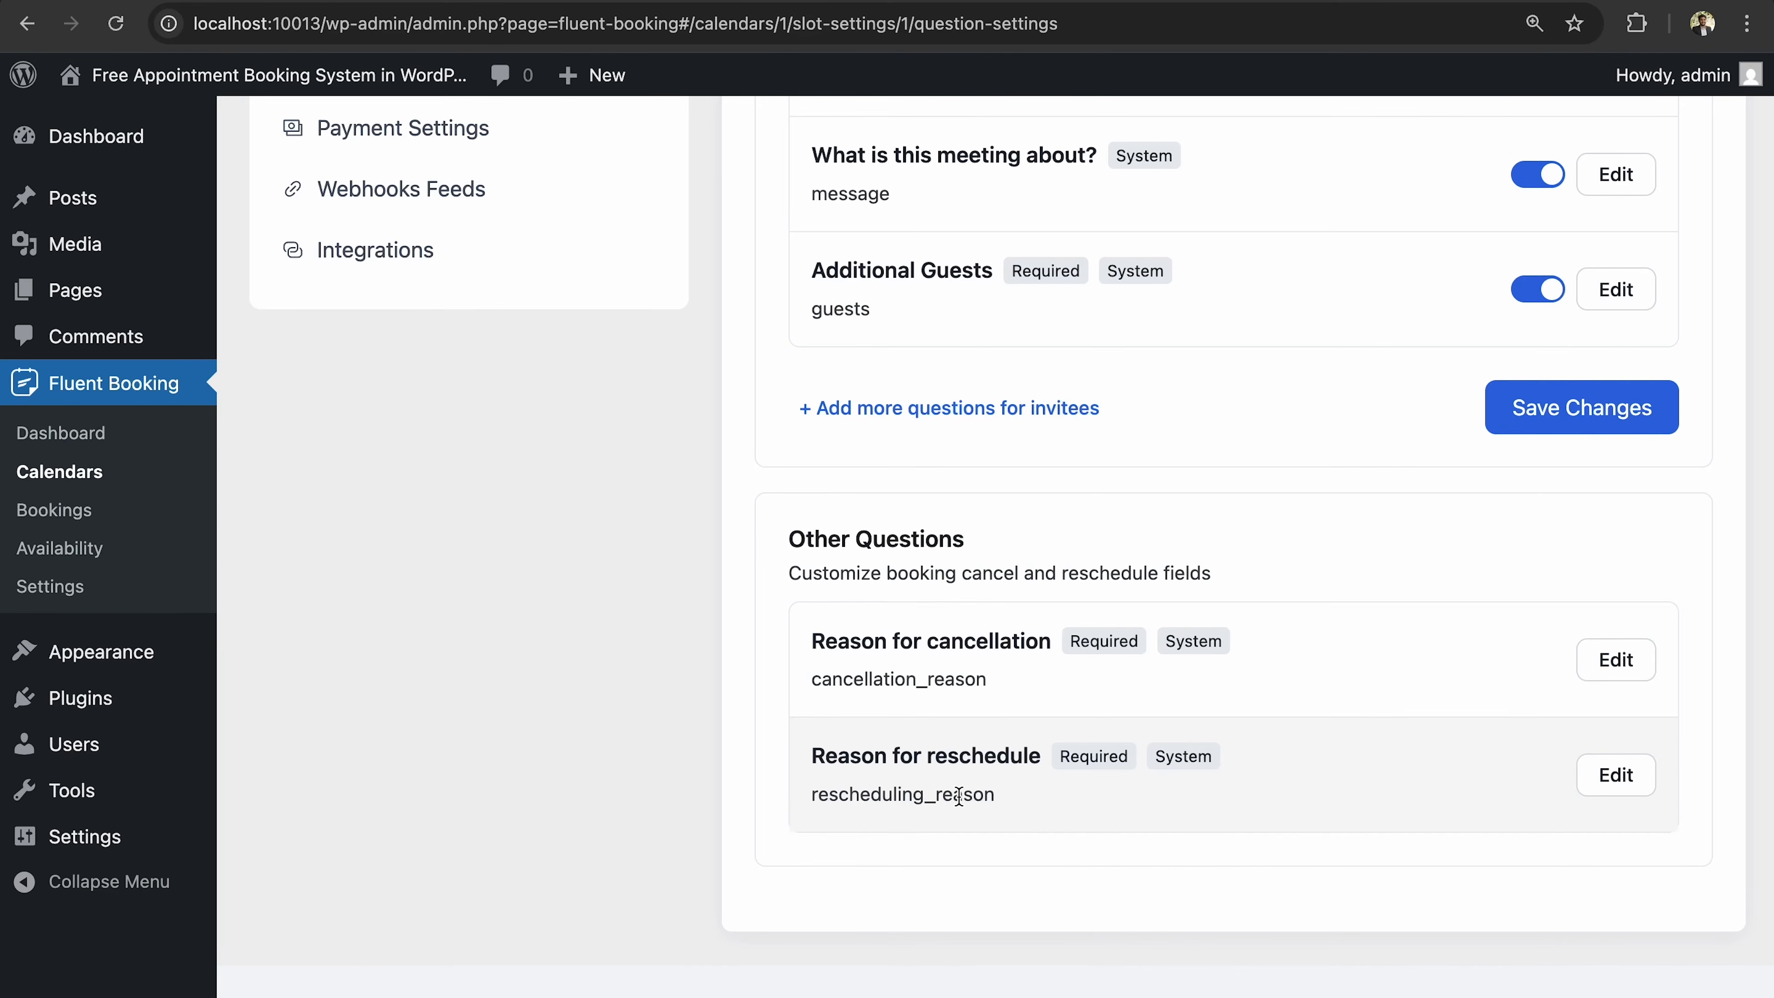
pyautogui.click(1558, 411)
pyautogui.scroll(10, 1558, 410)
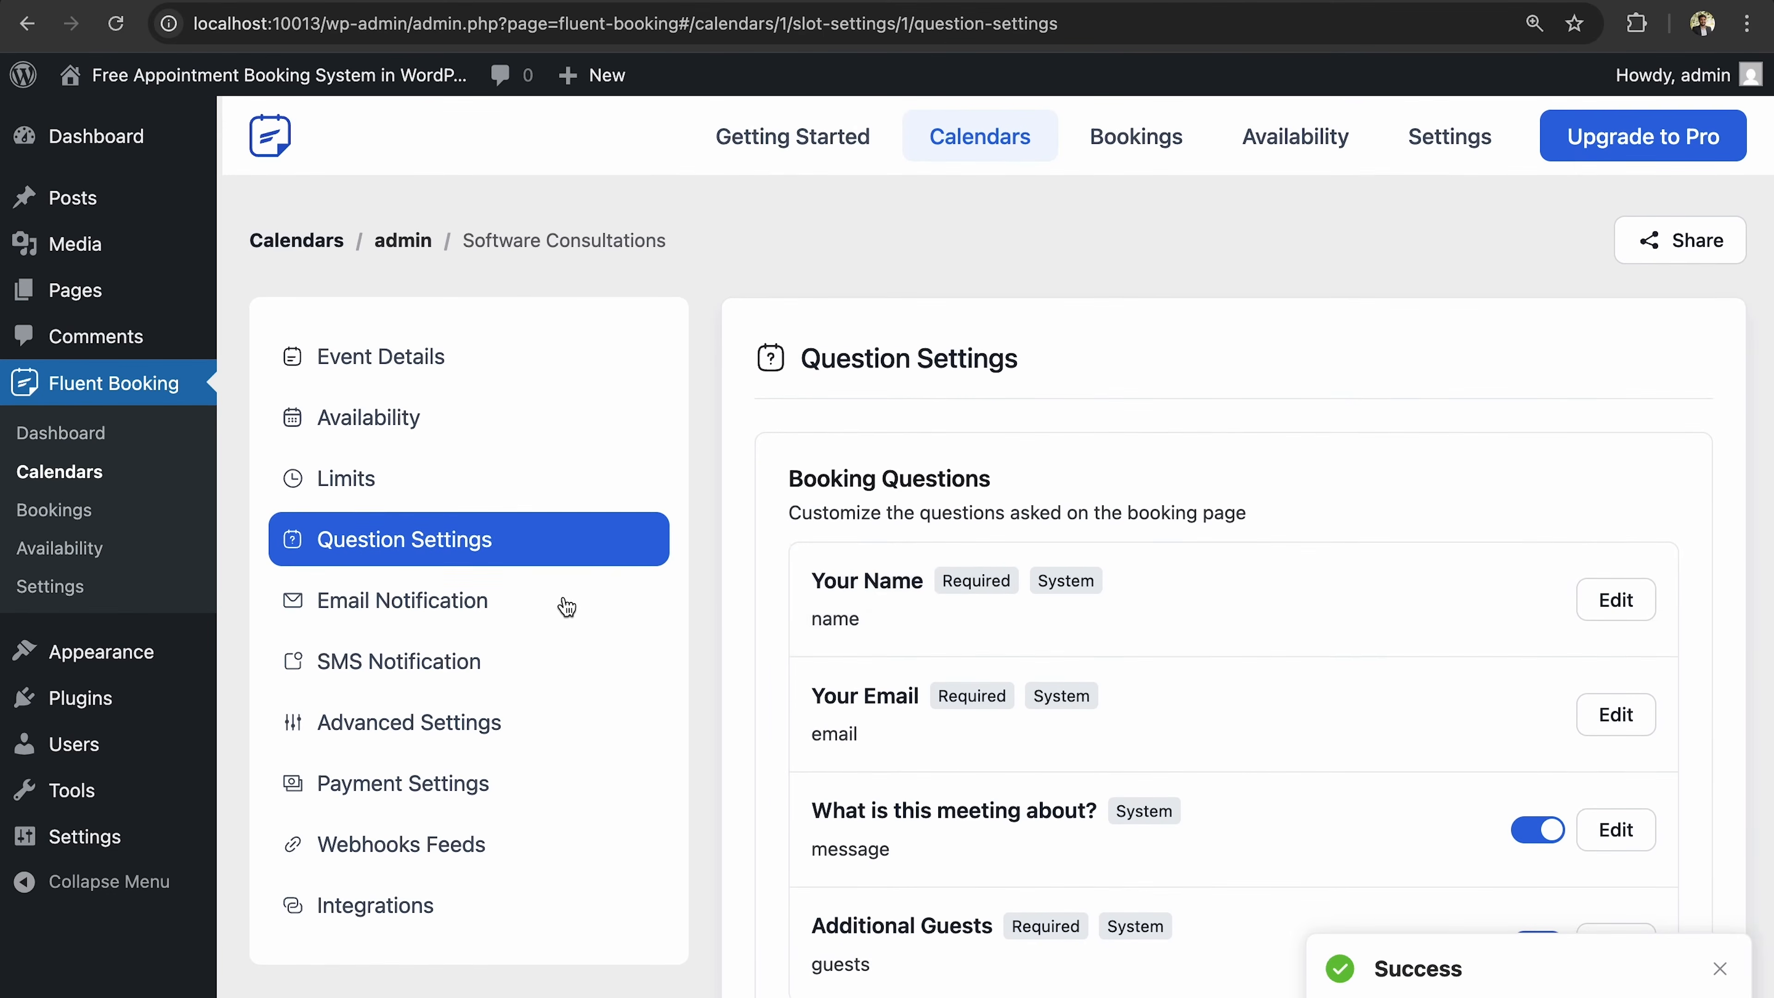
pyautogui.click(566, 605)
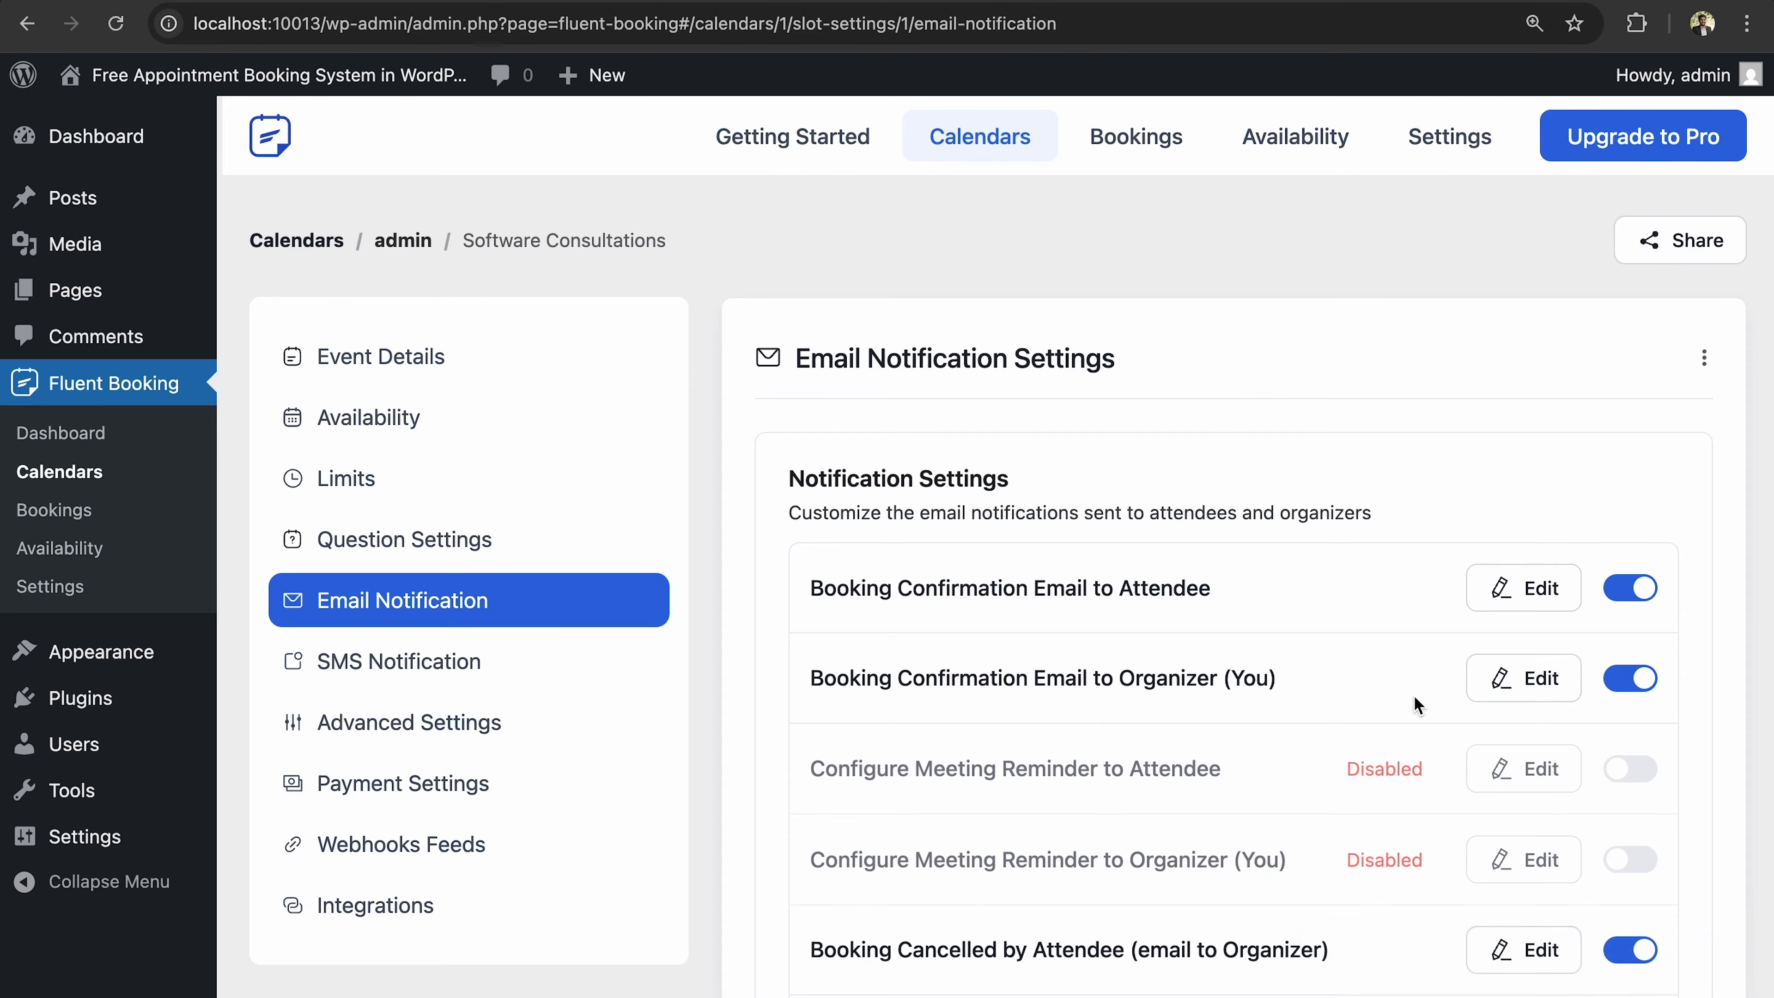
pyautogui.scroll(-2, 1397, 618)
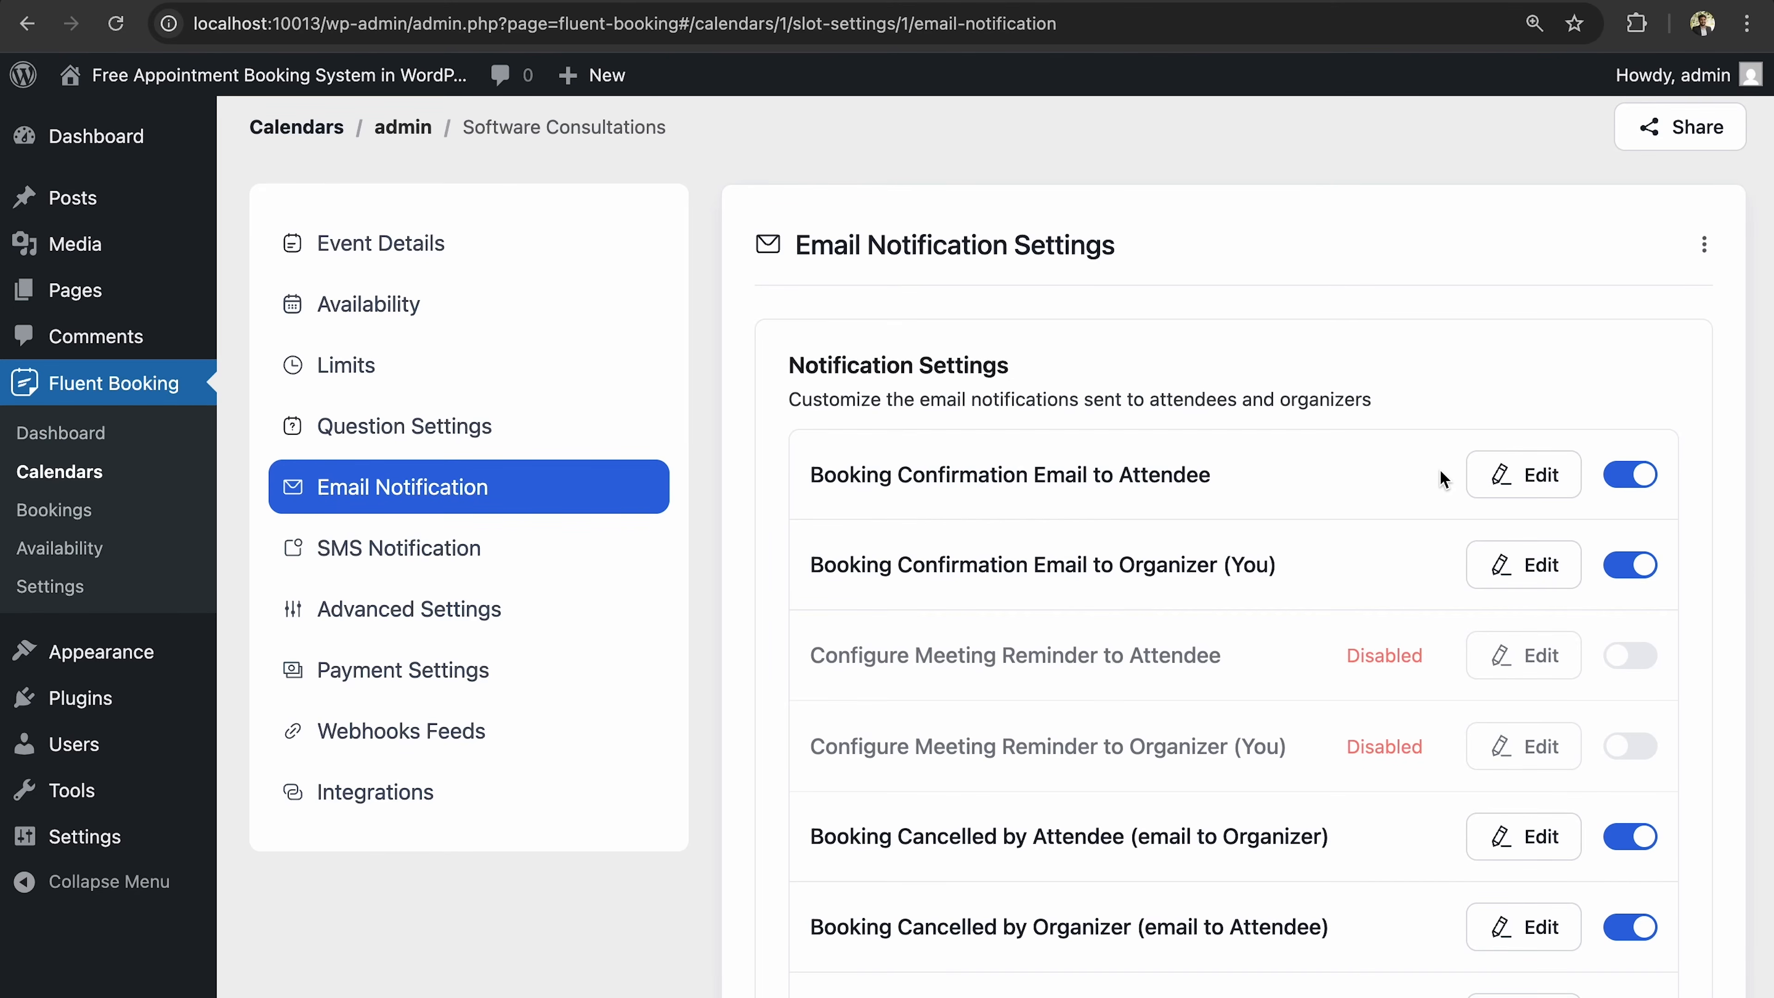
# Edit the attendee confirmation email subject to 'Booking is Confirmed {{host.name}} & {{guest.full_name}}'.
pyautogui.click(1507, 490)
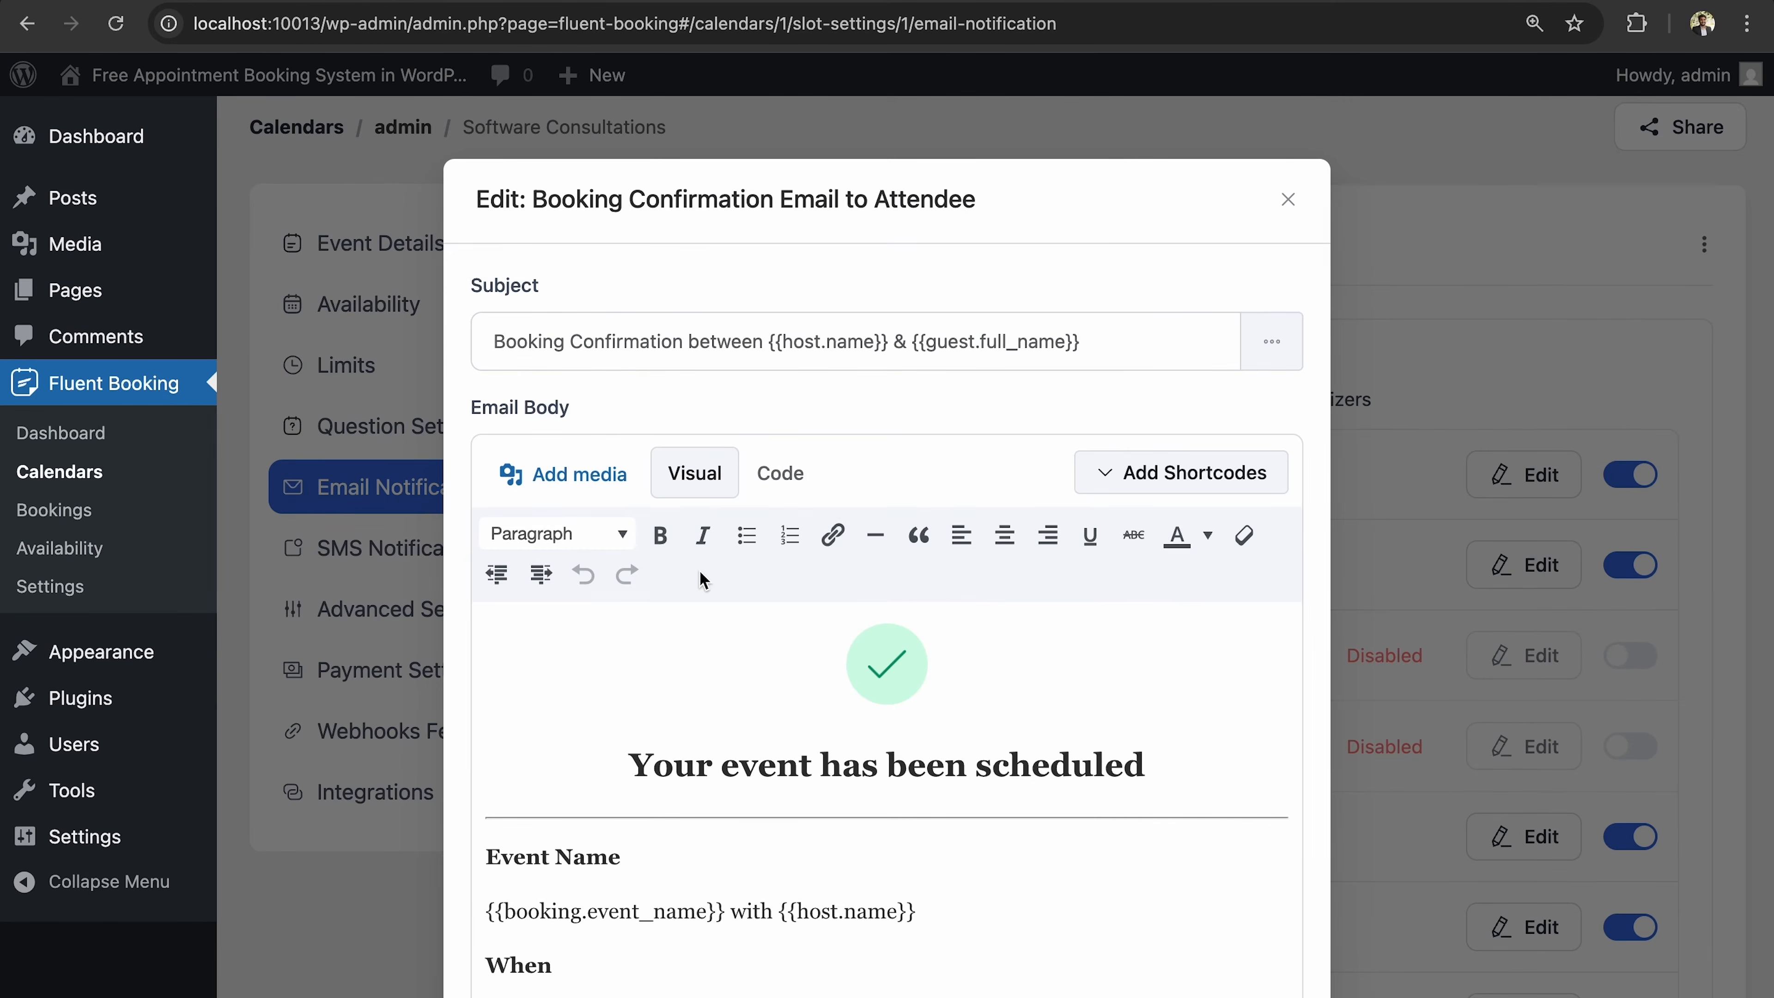
pyautogui.scroll(-8, 701, 580)
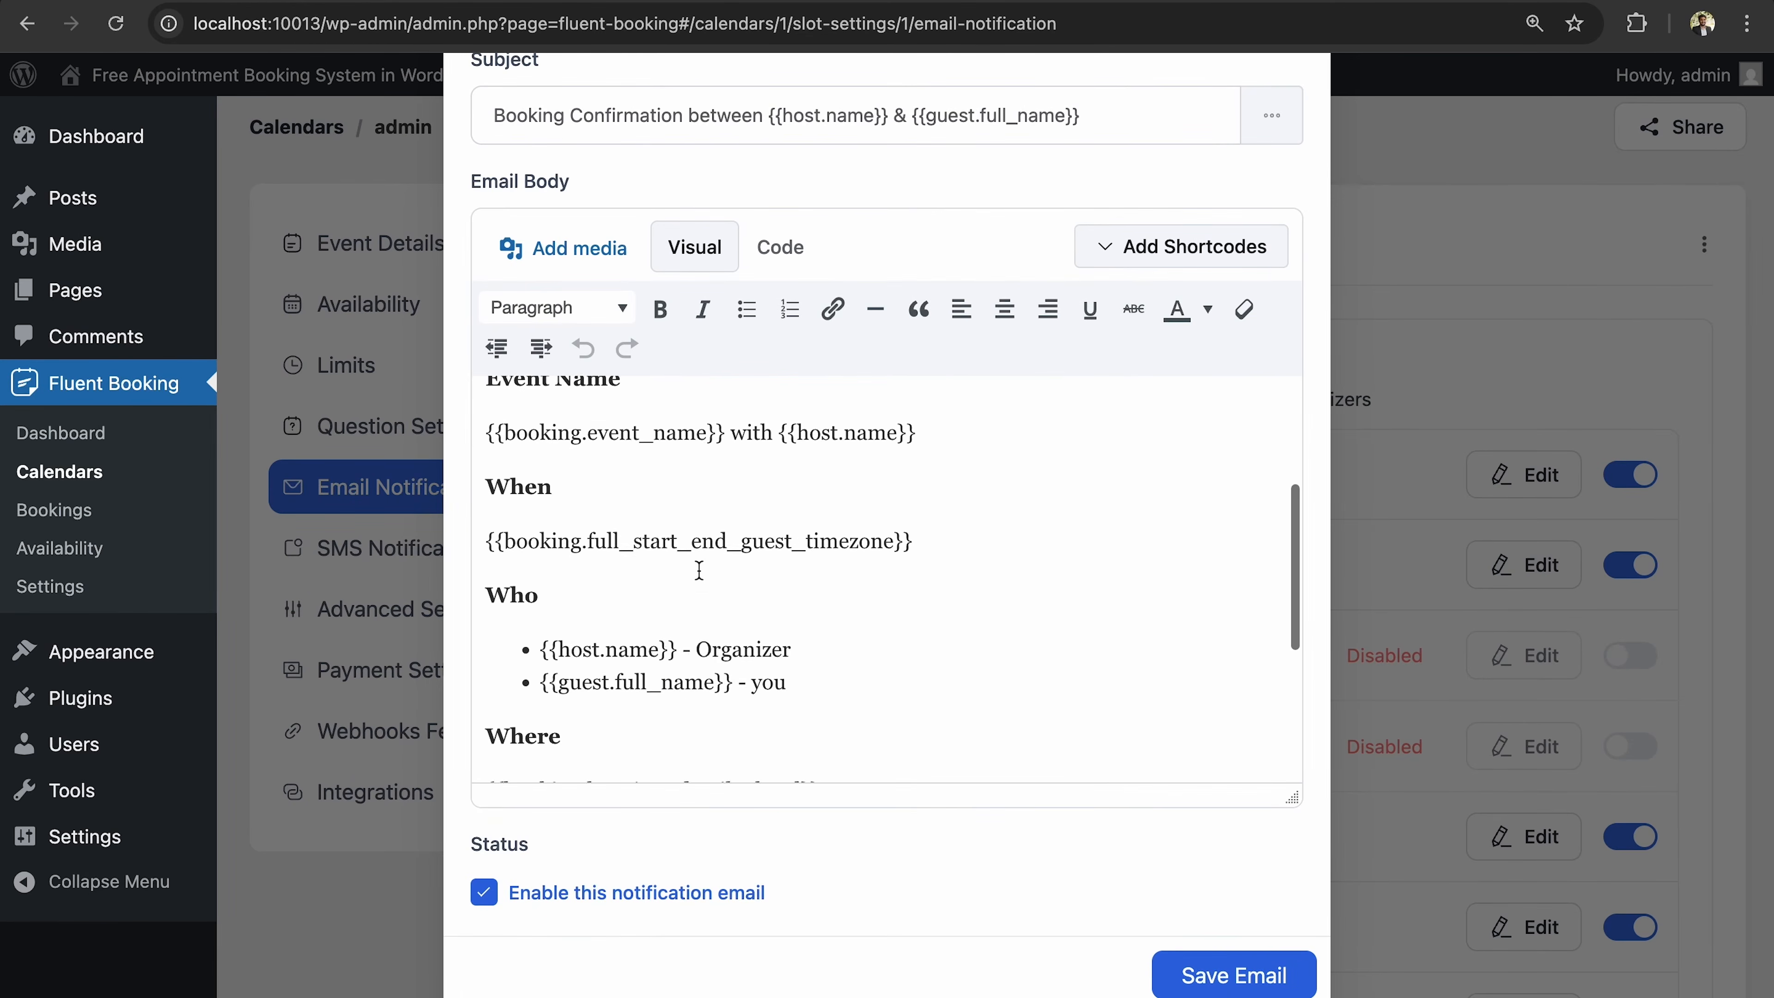
pyautogui.scroll(-3, 698, 570)
pyautogui.scroll(12, 697, 567)
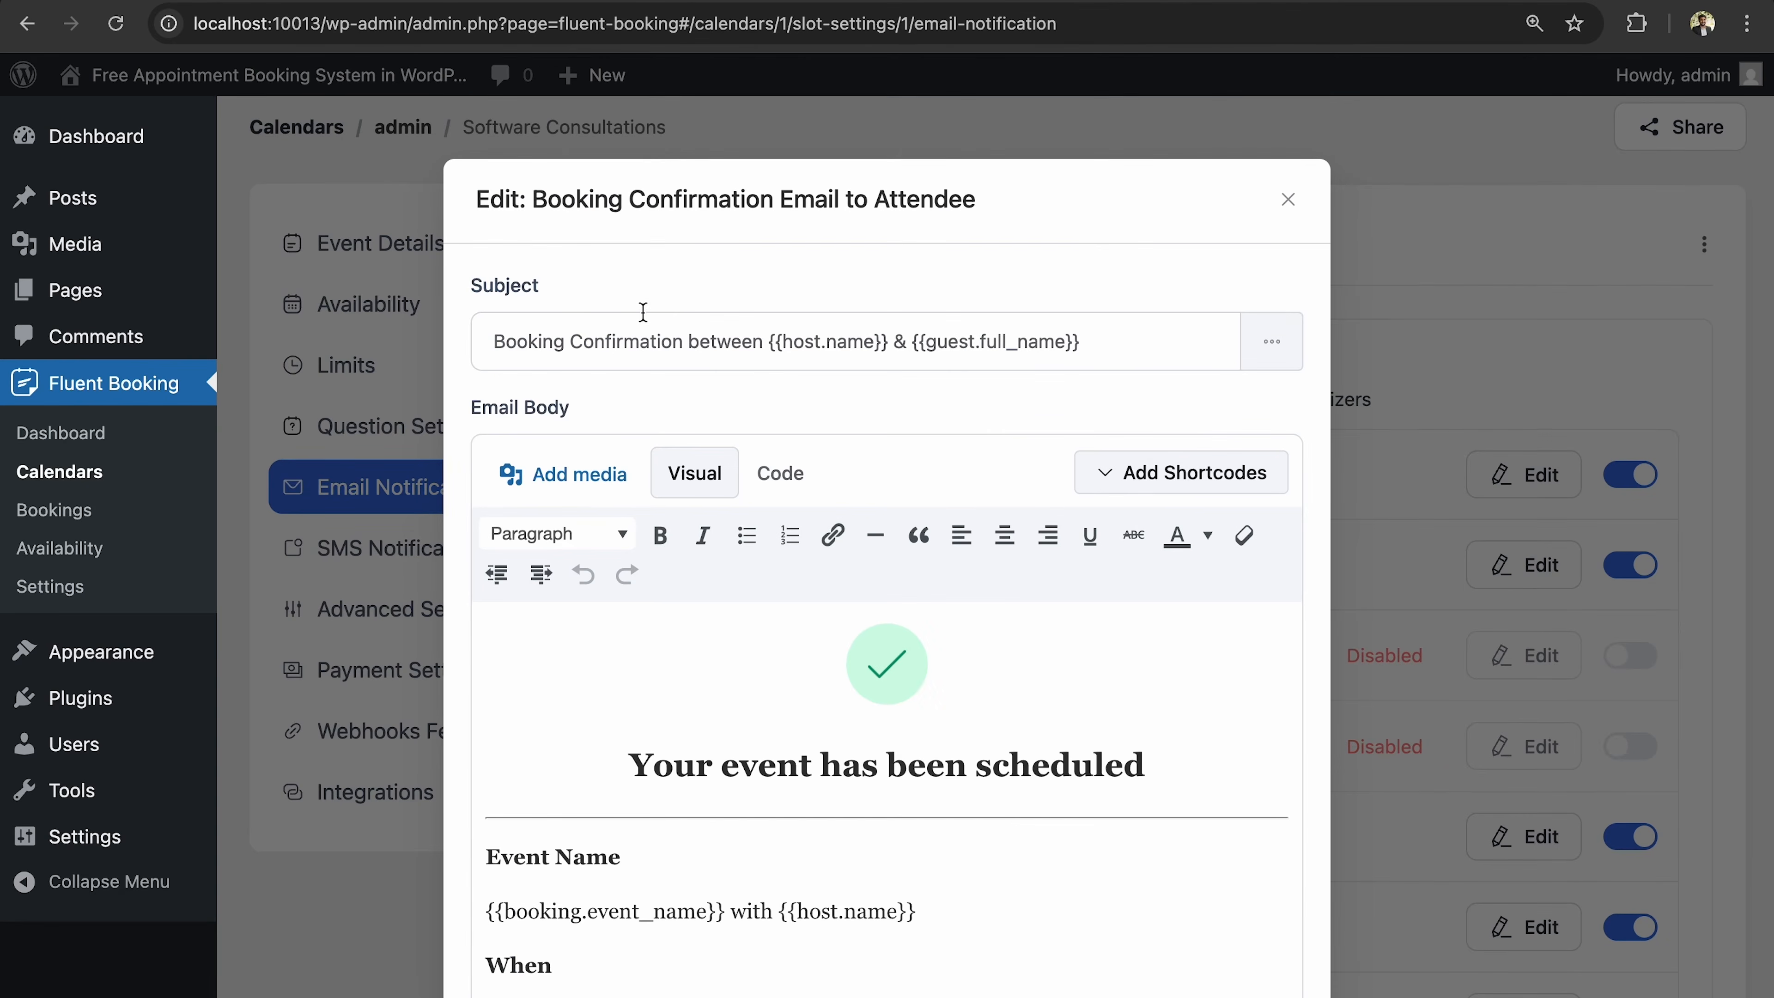
pyautogui.click(762, 339)
pyautogui.press('BackSpace')
pyautogui.press('BackSpace')
pyautogui.press('BackSpace')
pyautogui.press('BackSpace')
pyautogui.press('BackSpace')
pyautogui.press('BackSpace')
pyautogui.press('BackSpace')
pyautogui.press('BackSpace')
pyautogui.press('BackSpace')
pyautogui.press('BackSpace')
pyautogui.press('BackSpace')
pyautogui.press('BackSpace')
pyautogui.press('BackSpace')
pyautogui.press('BackSpace')
pyautogui.press('BackSpace')
pyautogui.press('BackSpace')
pyautogui.press('BackSpace')
pyautogui.press('BackSpace')
pyautogui.press('BackSpace')
pyautogui.press('BackSpace')
pyautogui.write('is Confirmed')
pyautogui.press('BackSpace')
# Look through the subject placeholder list, close it without inserting one, and review the email.
pyautogui.click(1272, 346)
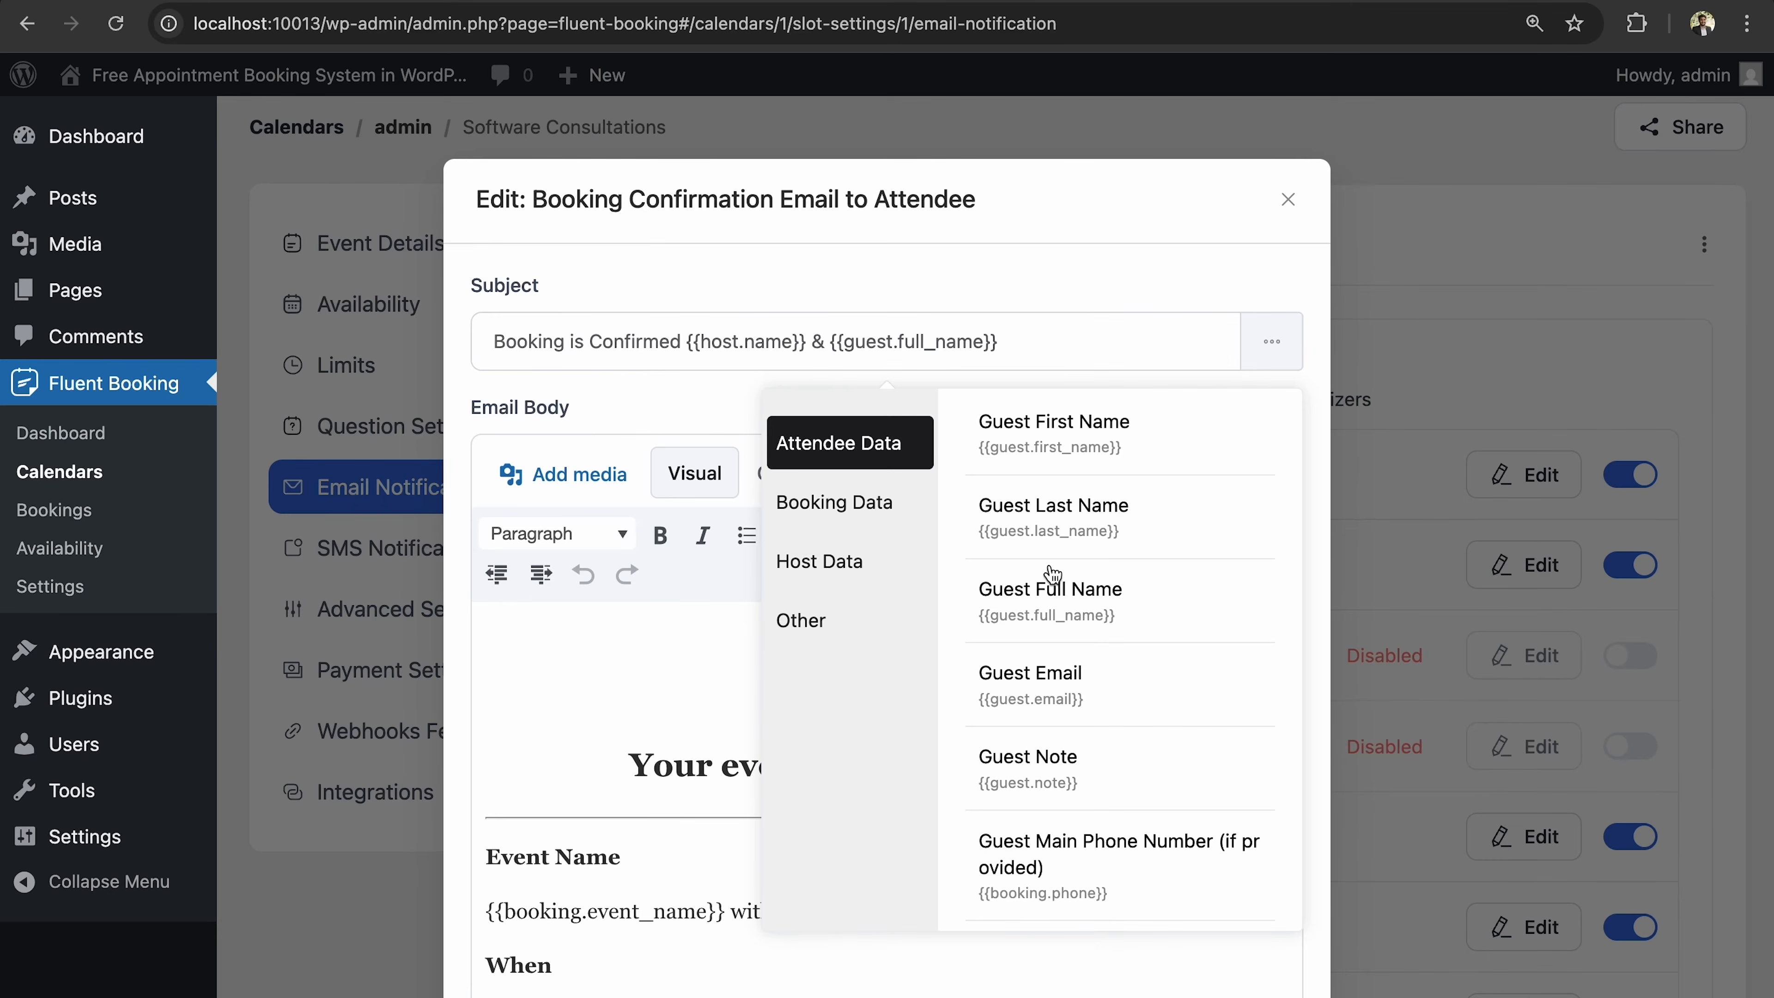
pyautogui.click(1089, 341)
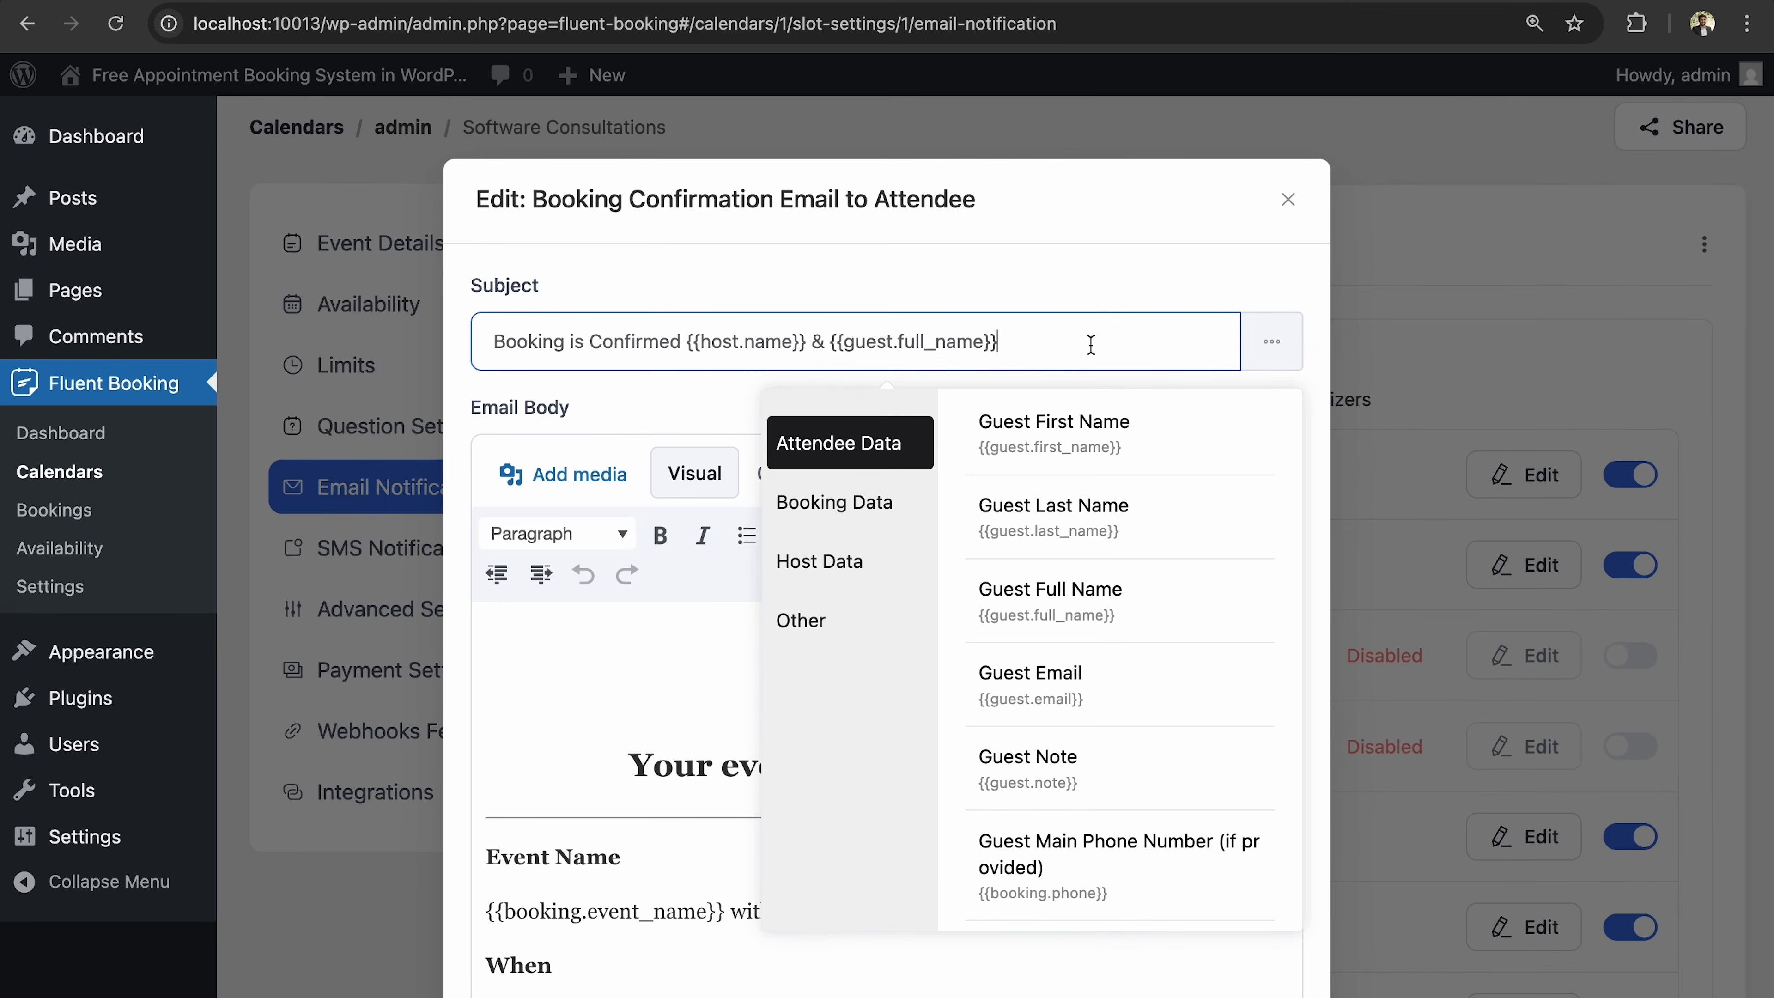
pyautogui.click(1247, 345)
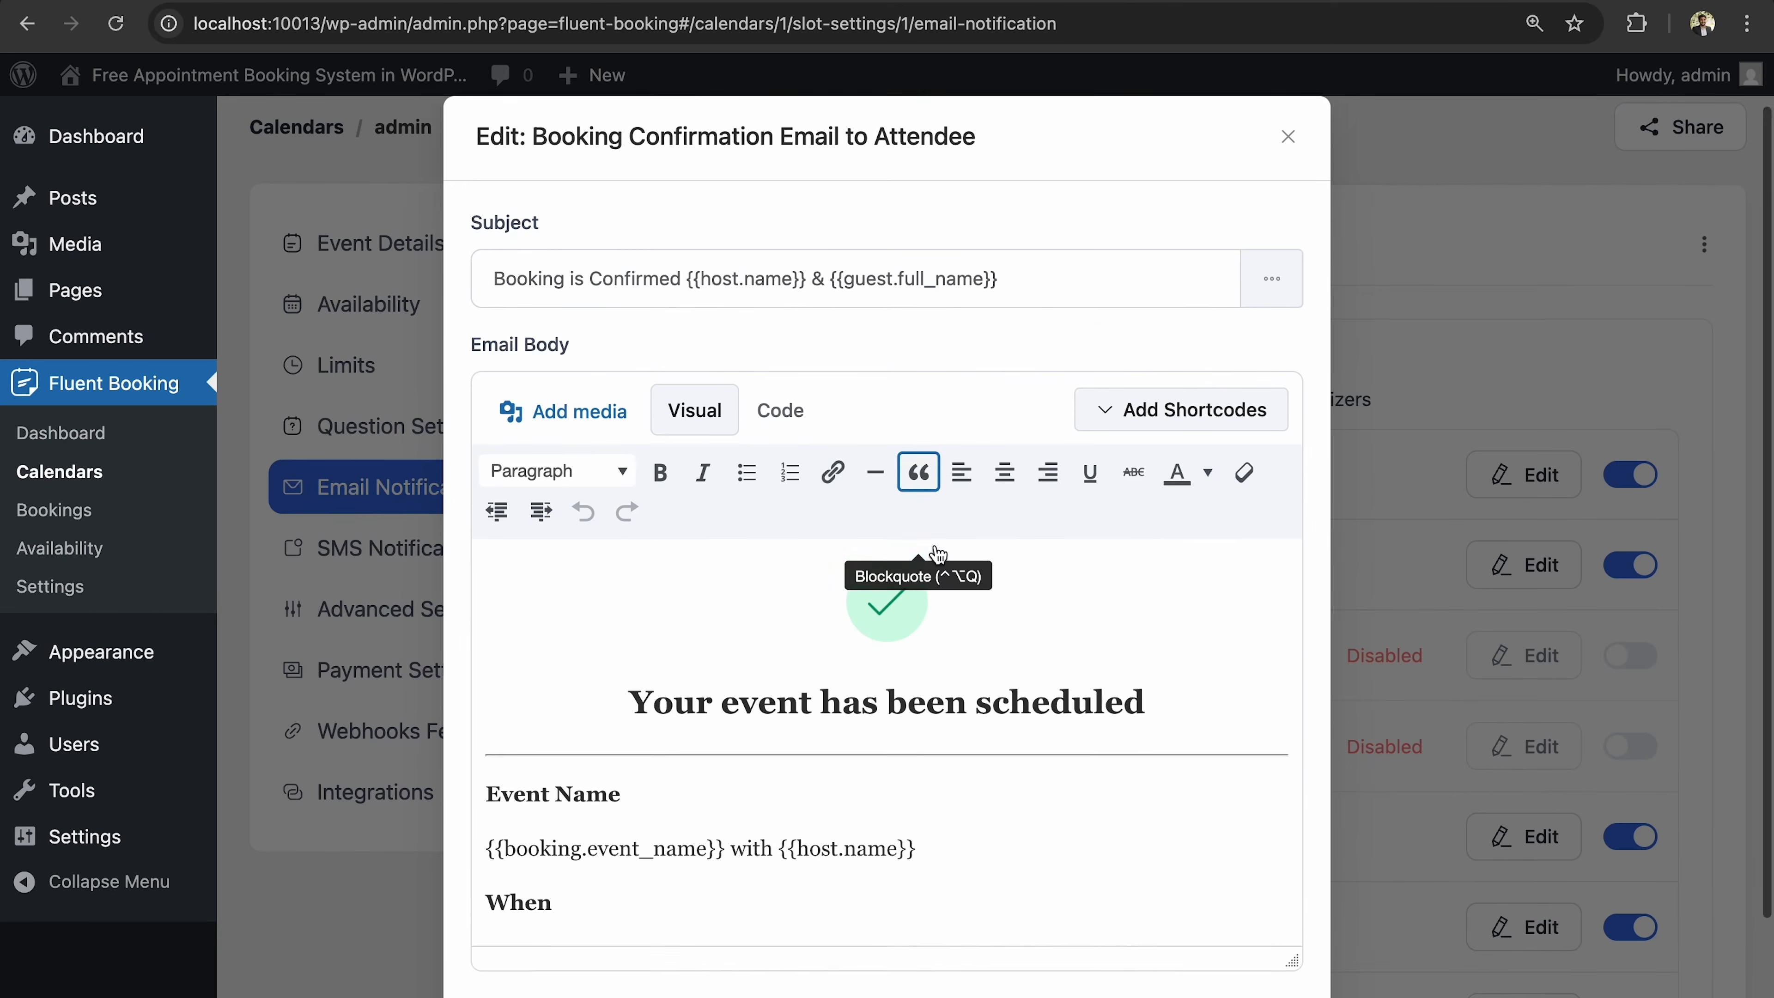
pyautogui.scroll(-3, 932, 552)
pyautogui.scroll(-3, 775, 531)
pyautogui.scroll(5, 775, 532)
pyautogui.scroll(-6, 774, 531)
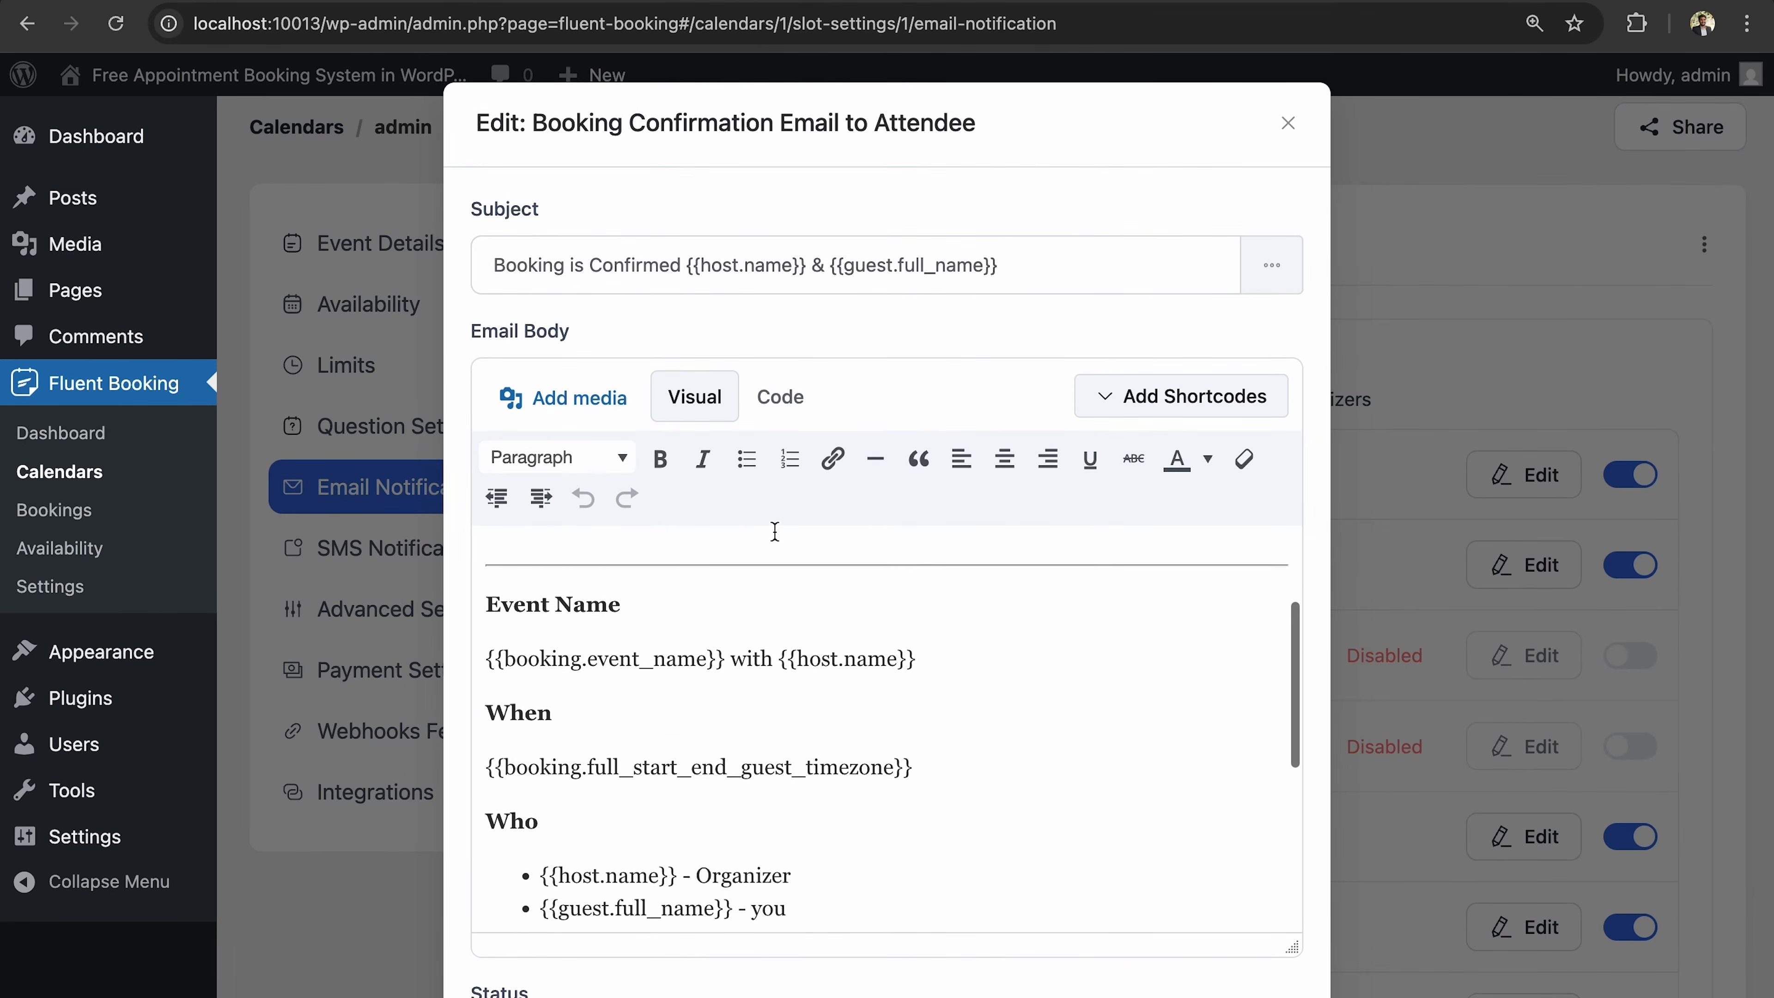
pyautogui.scroll(-3, 774, 531)
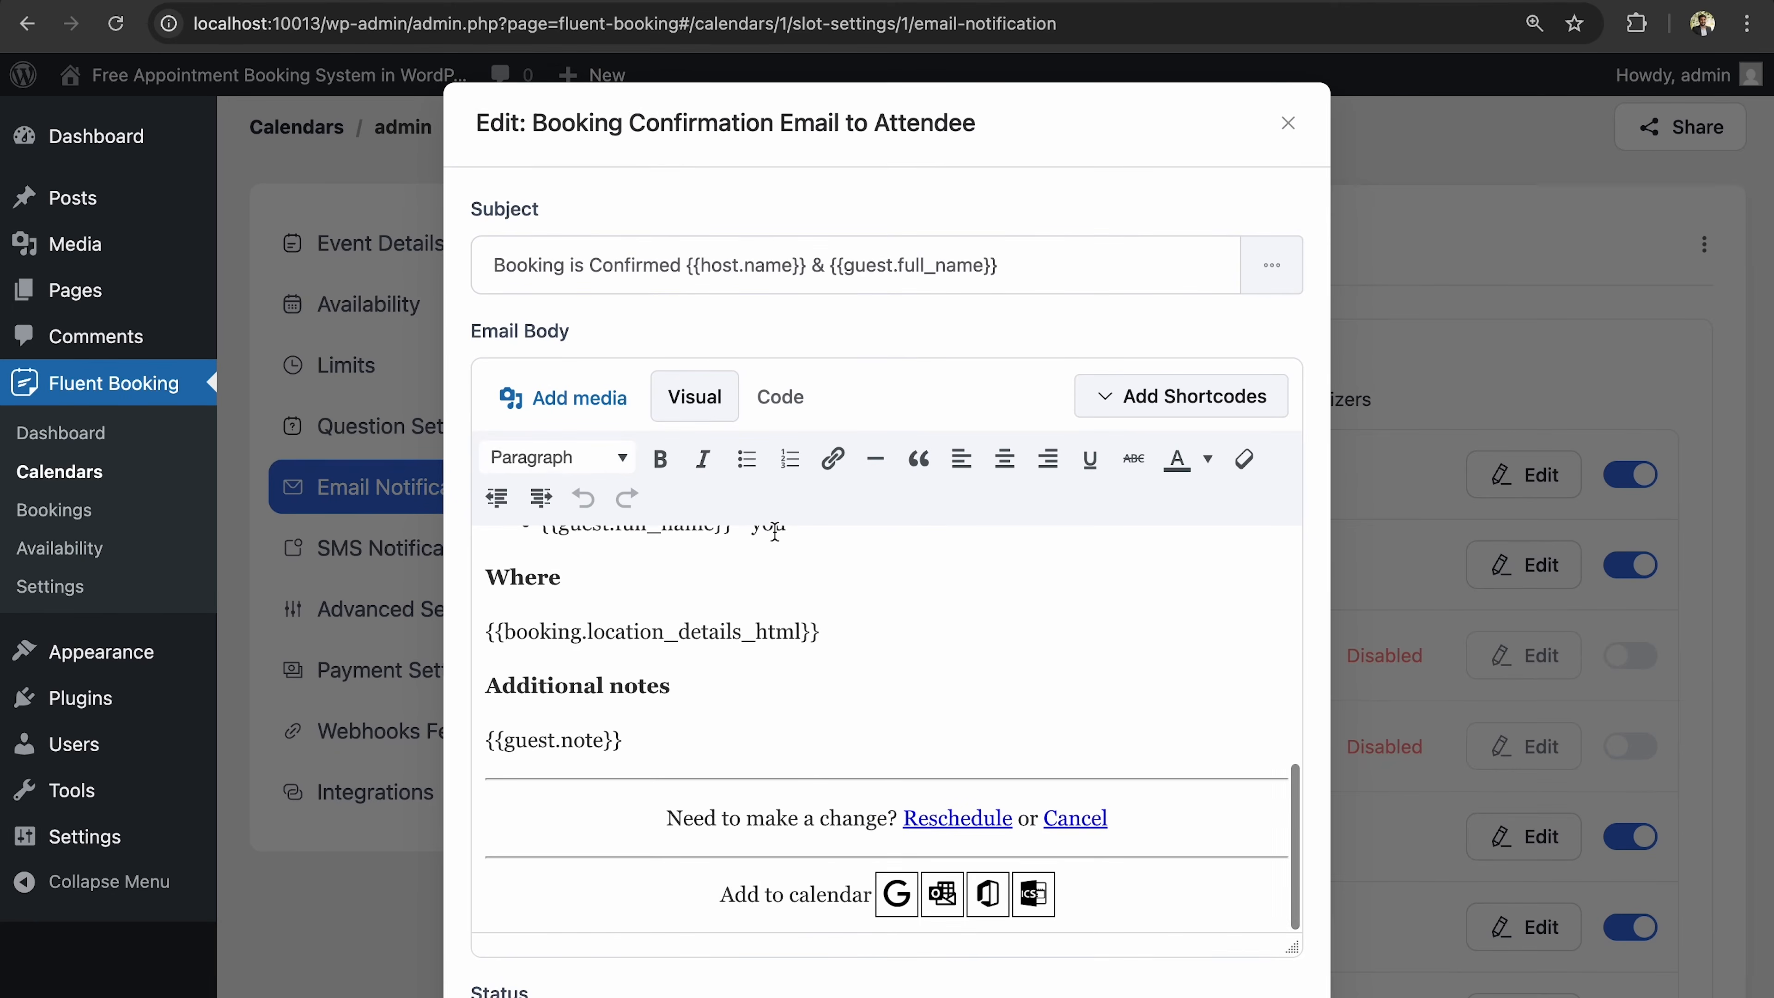
pyautogui.scroll(8, 774, 531)
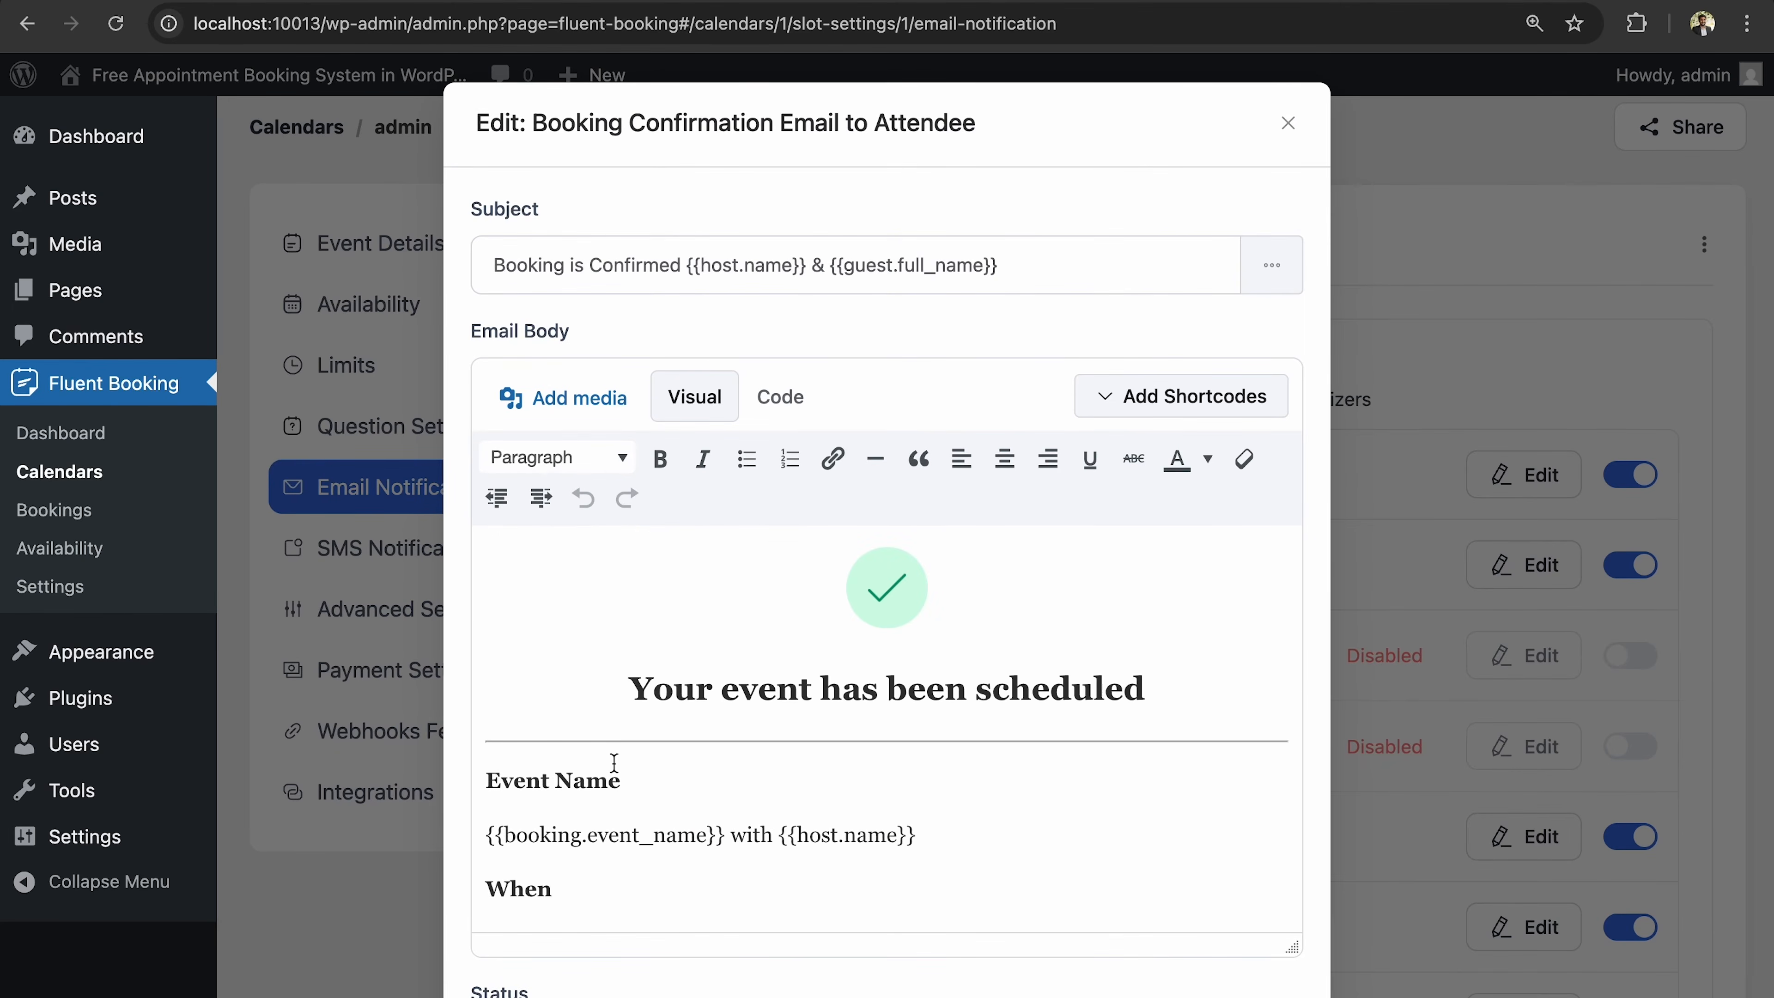
# Add a 'Dear {{guest.last_name}}' line above Event Name in the email body.
pyautogui.click(473, 782)
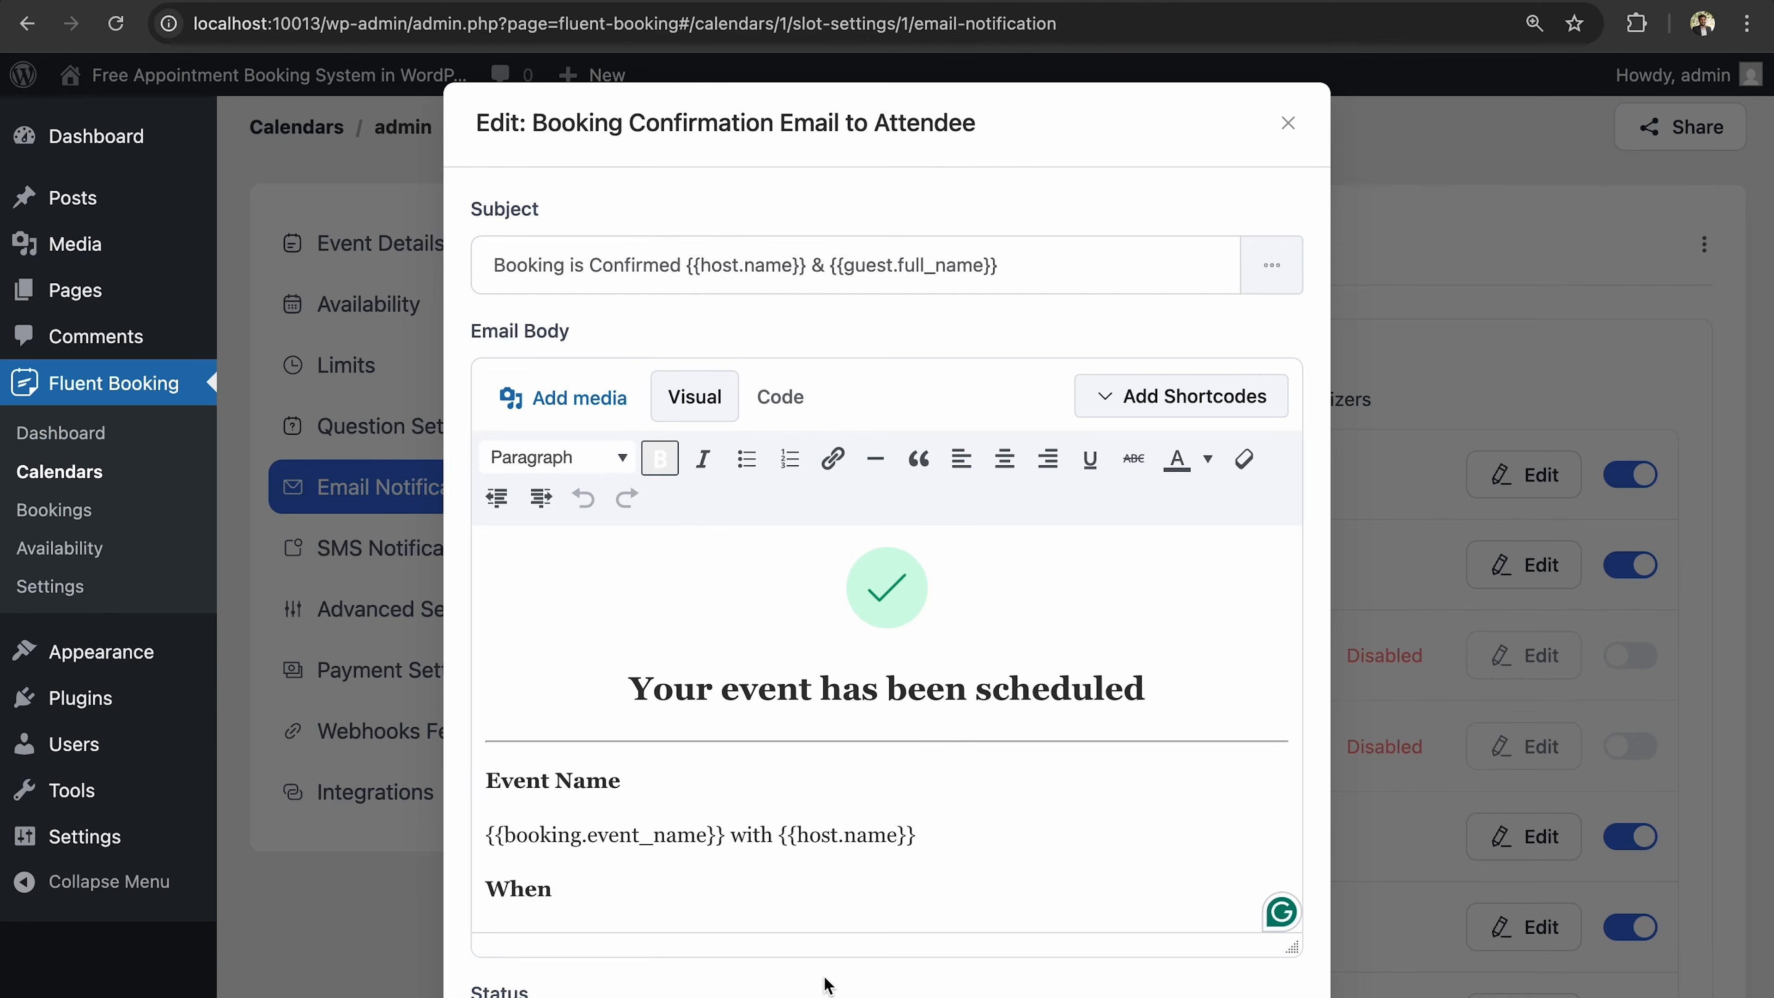
pyautogui.press('Right')
pyautogui.press('Return')
pyautogui.write('Dear')
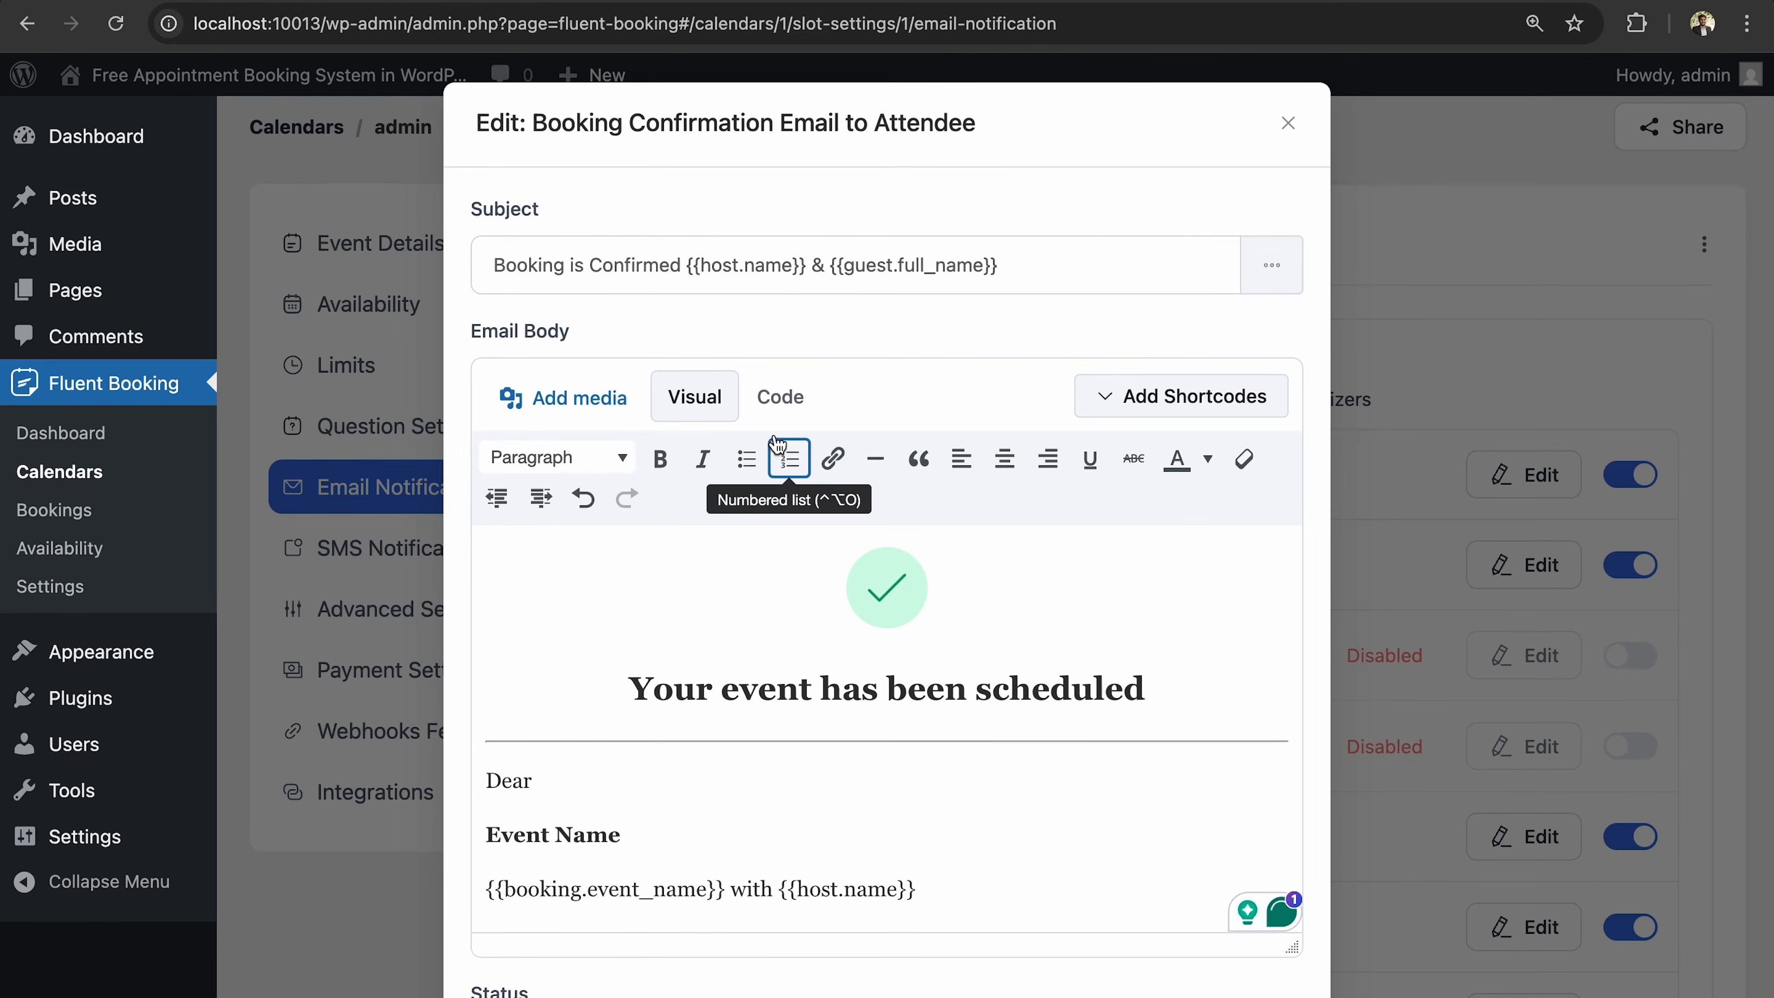
pyautogui.click(777, 399)
pyautogui.click(693, 398)
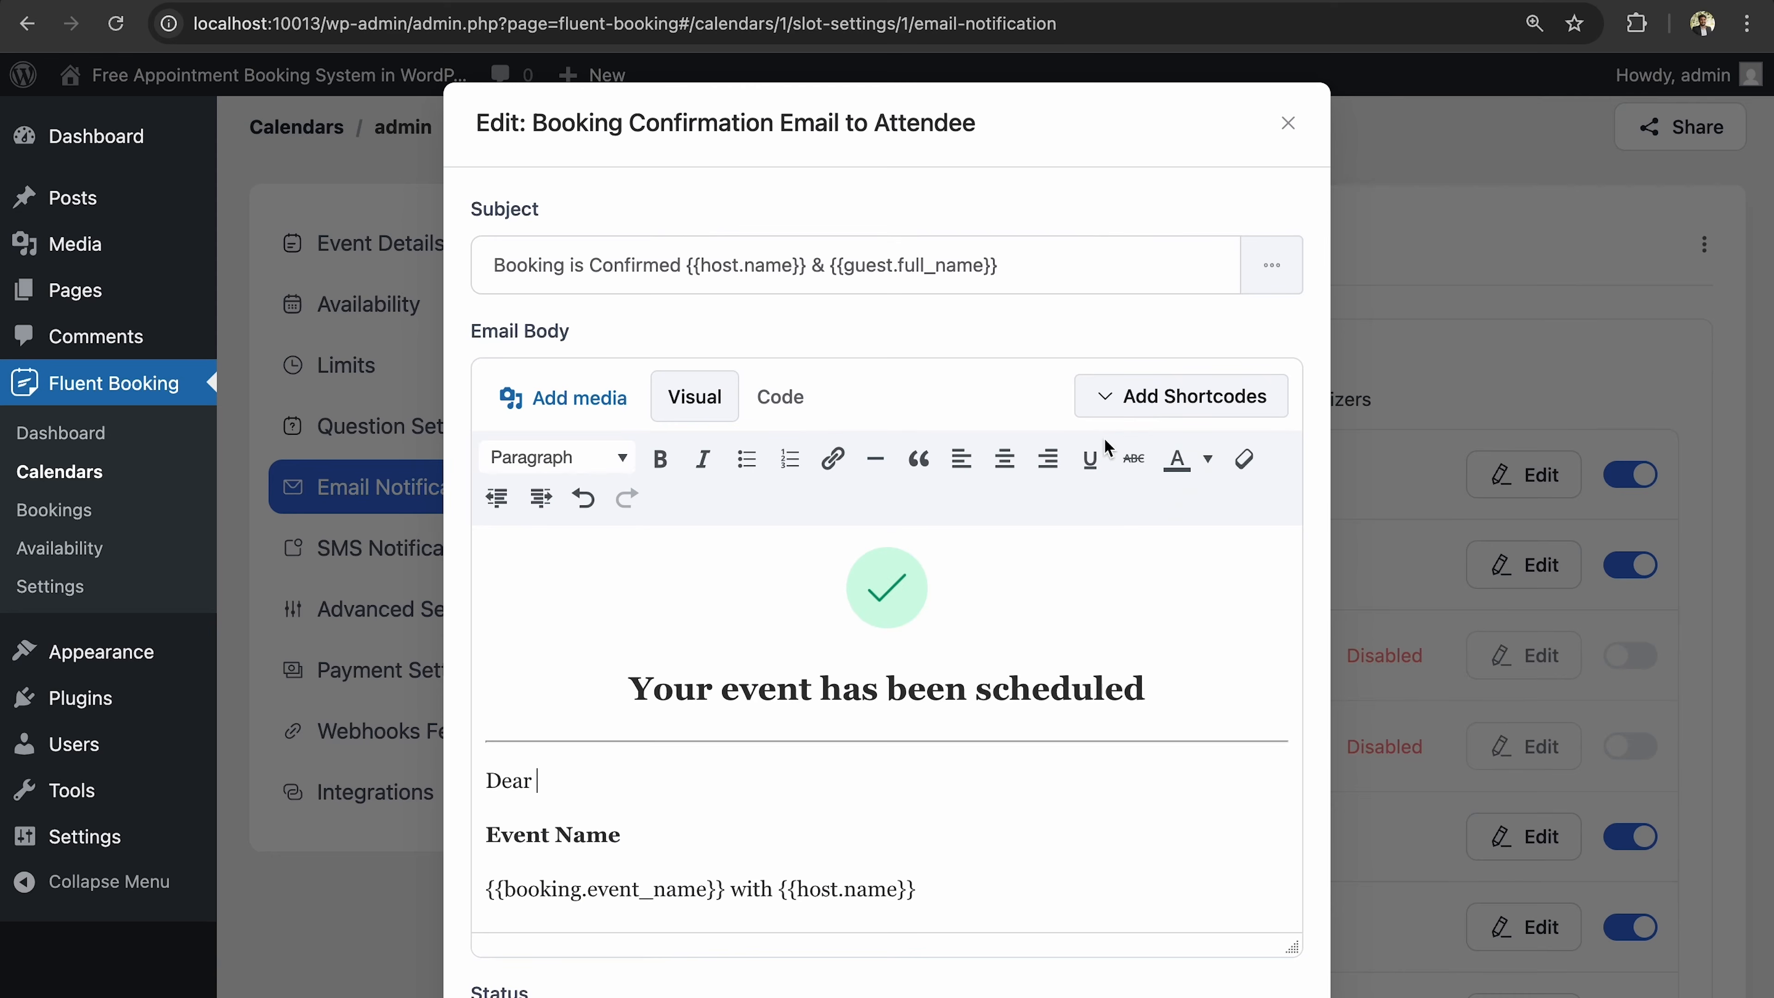
pyautogui.click(1118, 396)
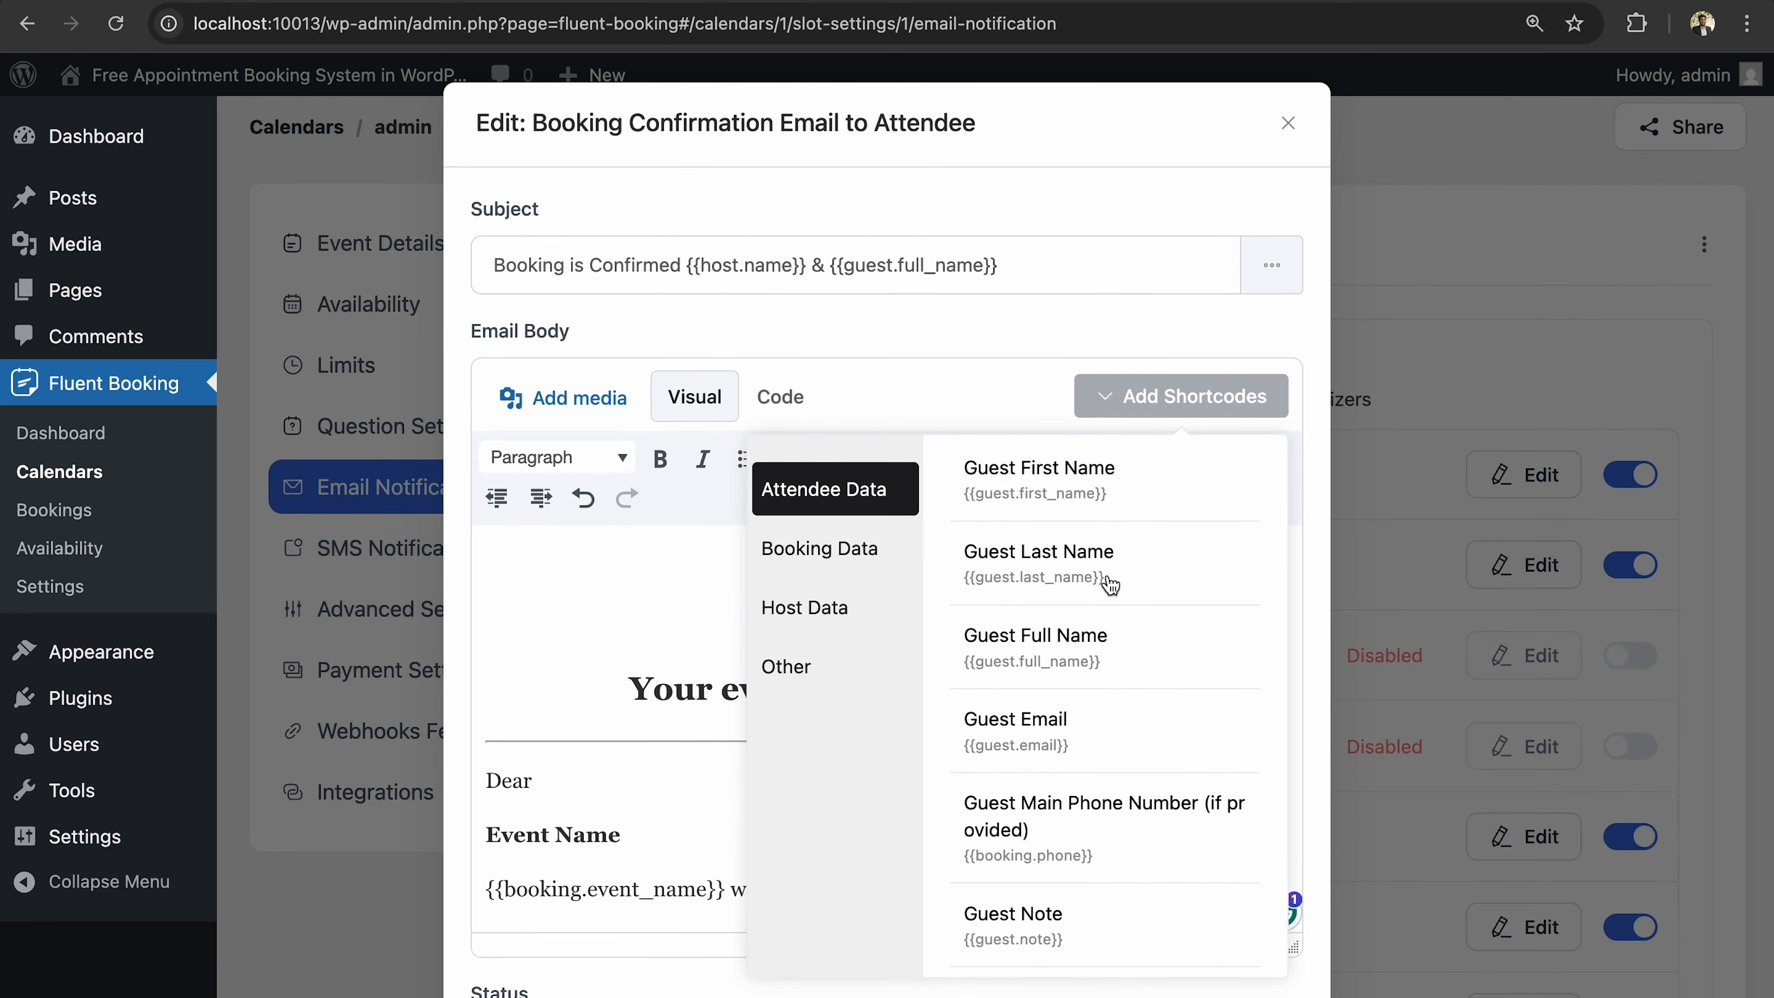
pyautogui.click(1111, 586)
# Keep the attendee confirmation email enabled and save the email.
pyautogui.scroll(-3, 942, 762)
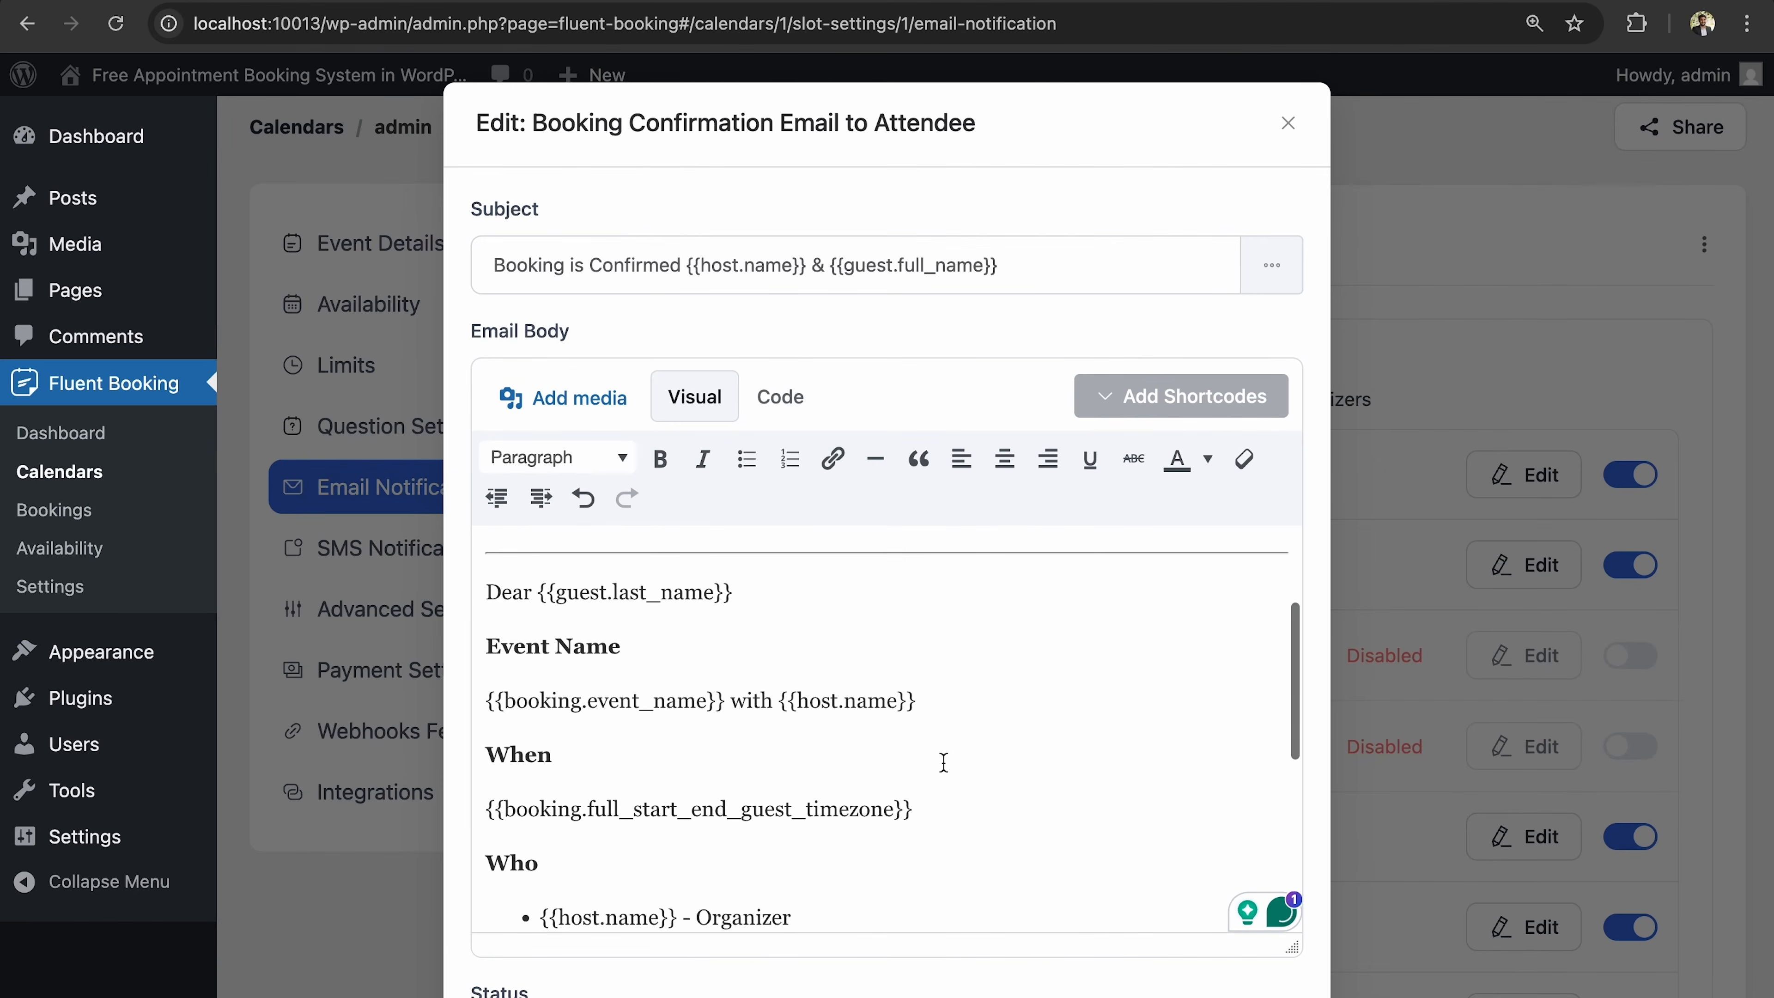
pyautogui.scroll(-10, 943, 762)
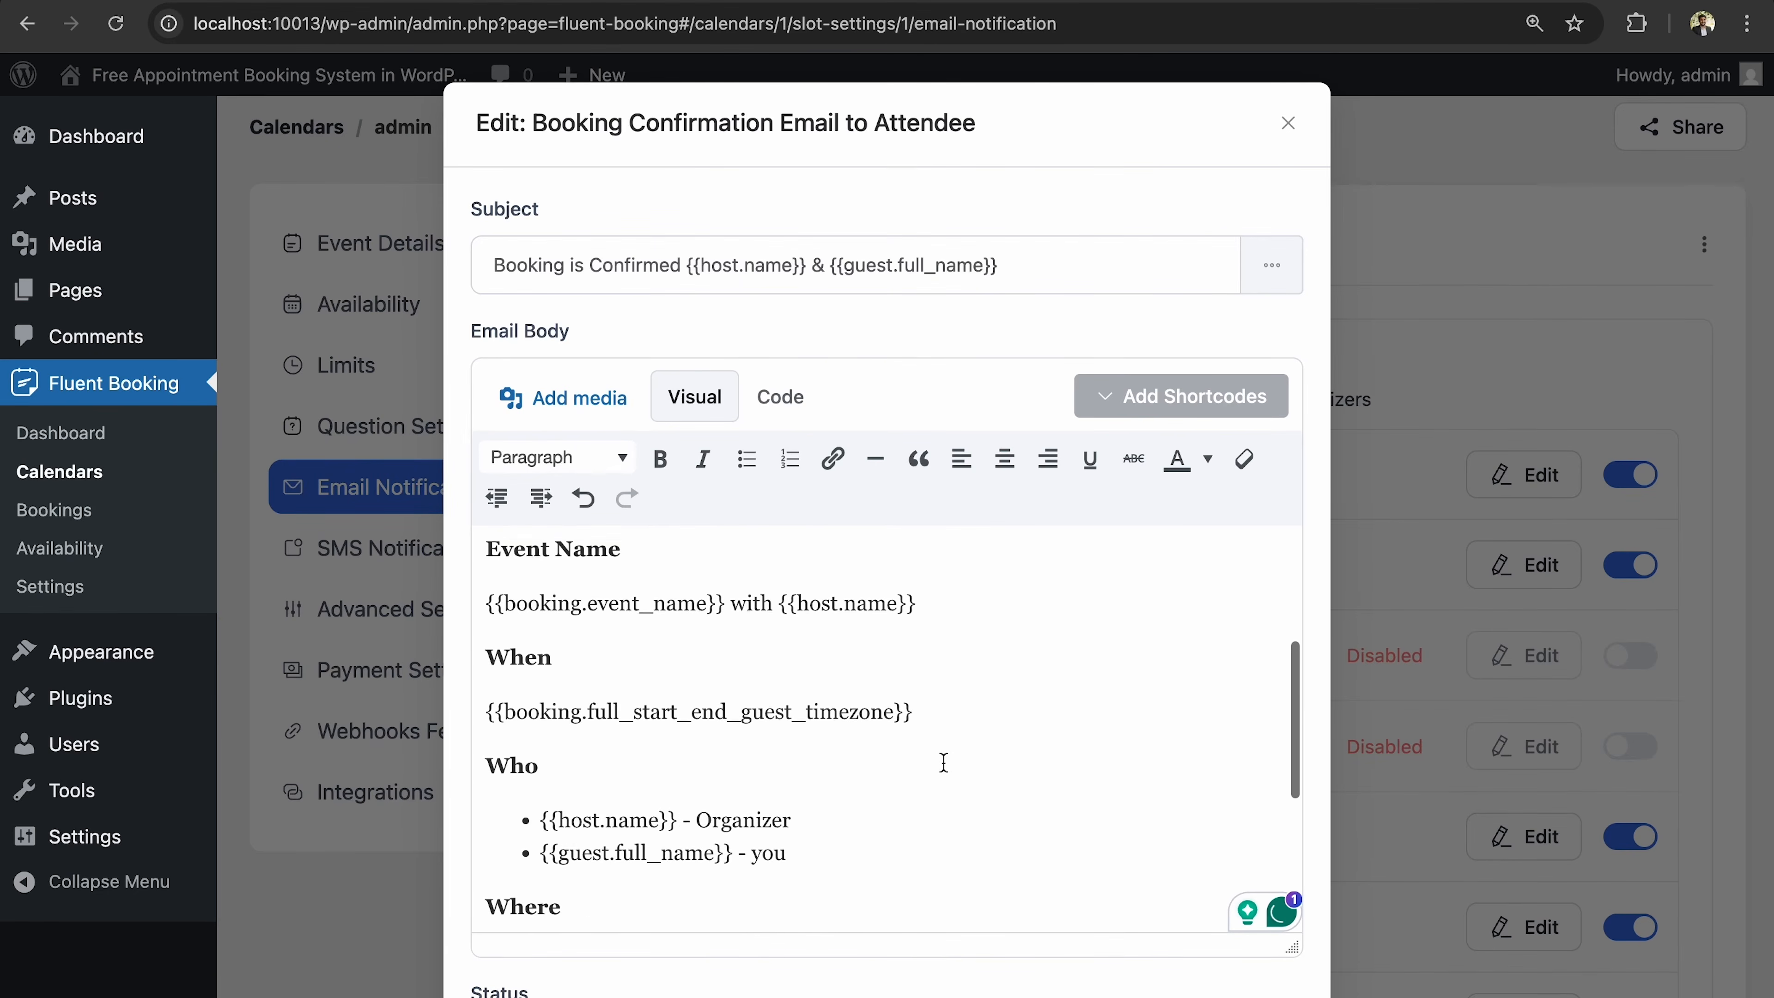
pyautogui.scroll(-2, 943, 762)
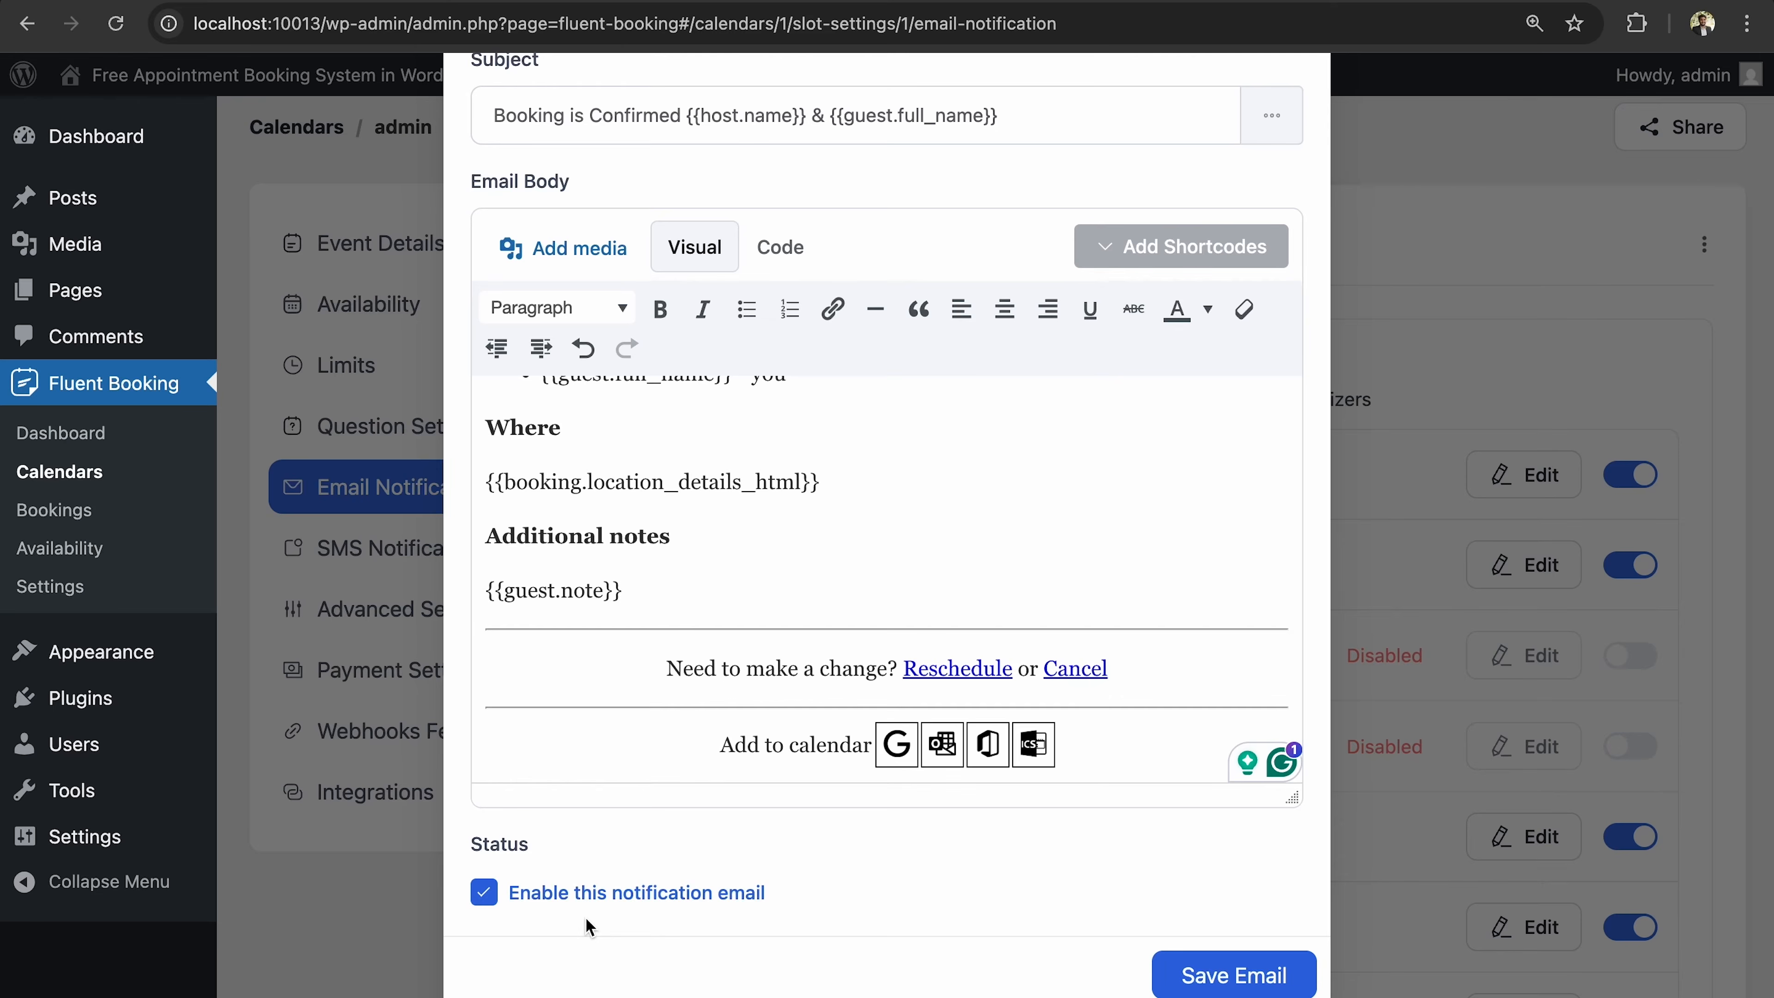
pyautogui.click(484, 894)
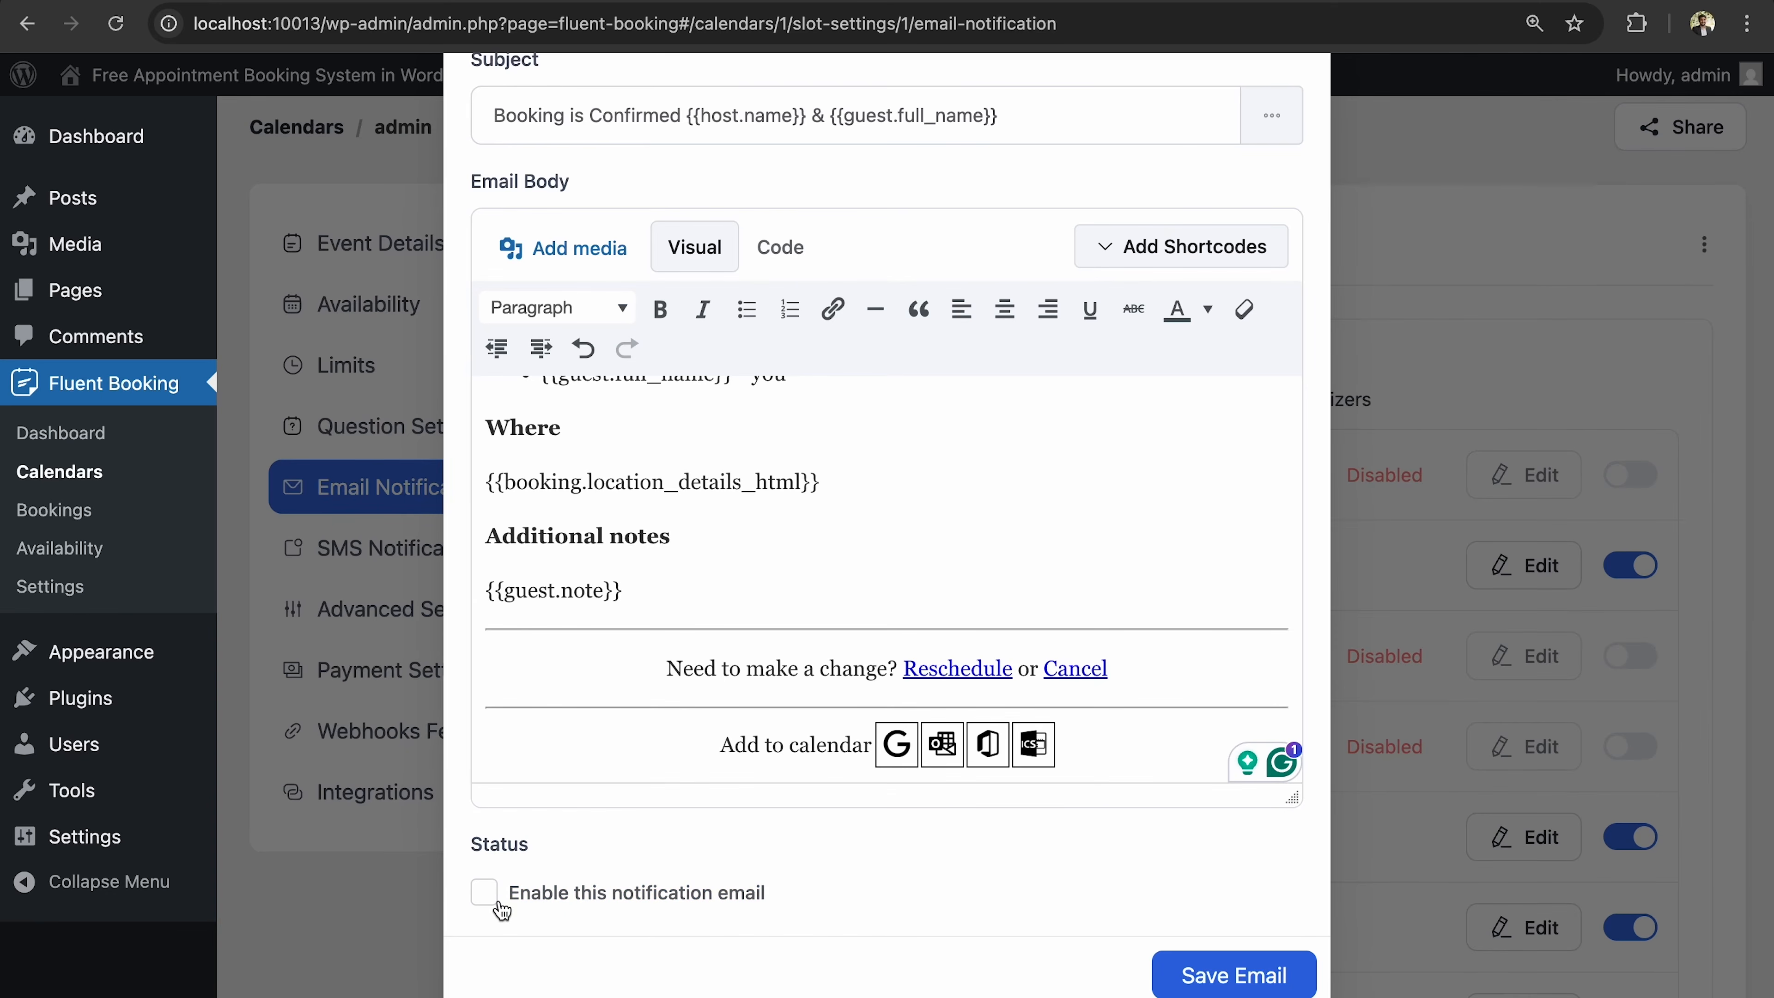
pyautogui.click(489, 900)
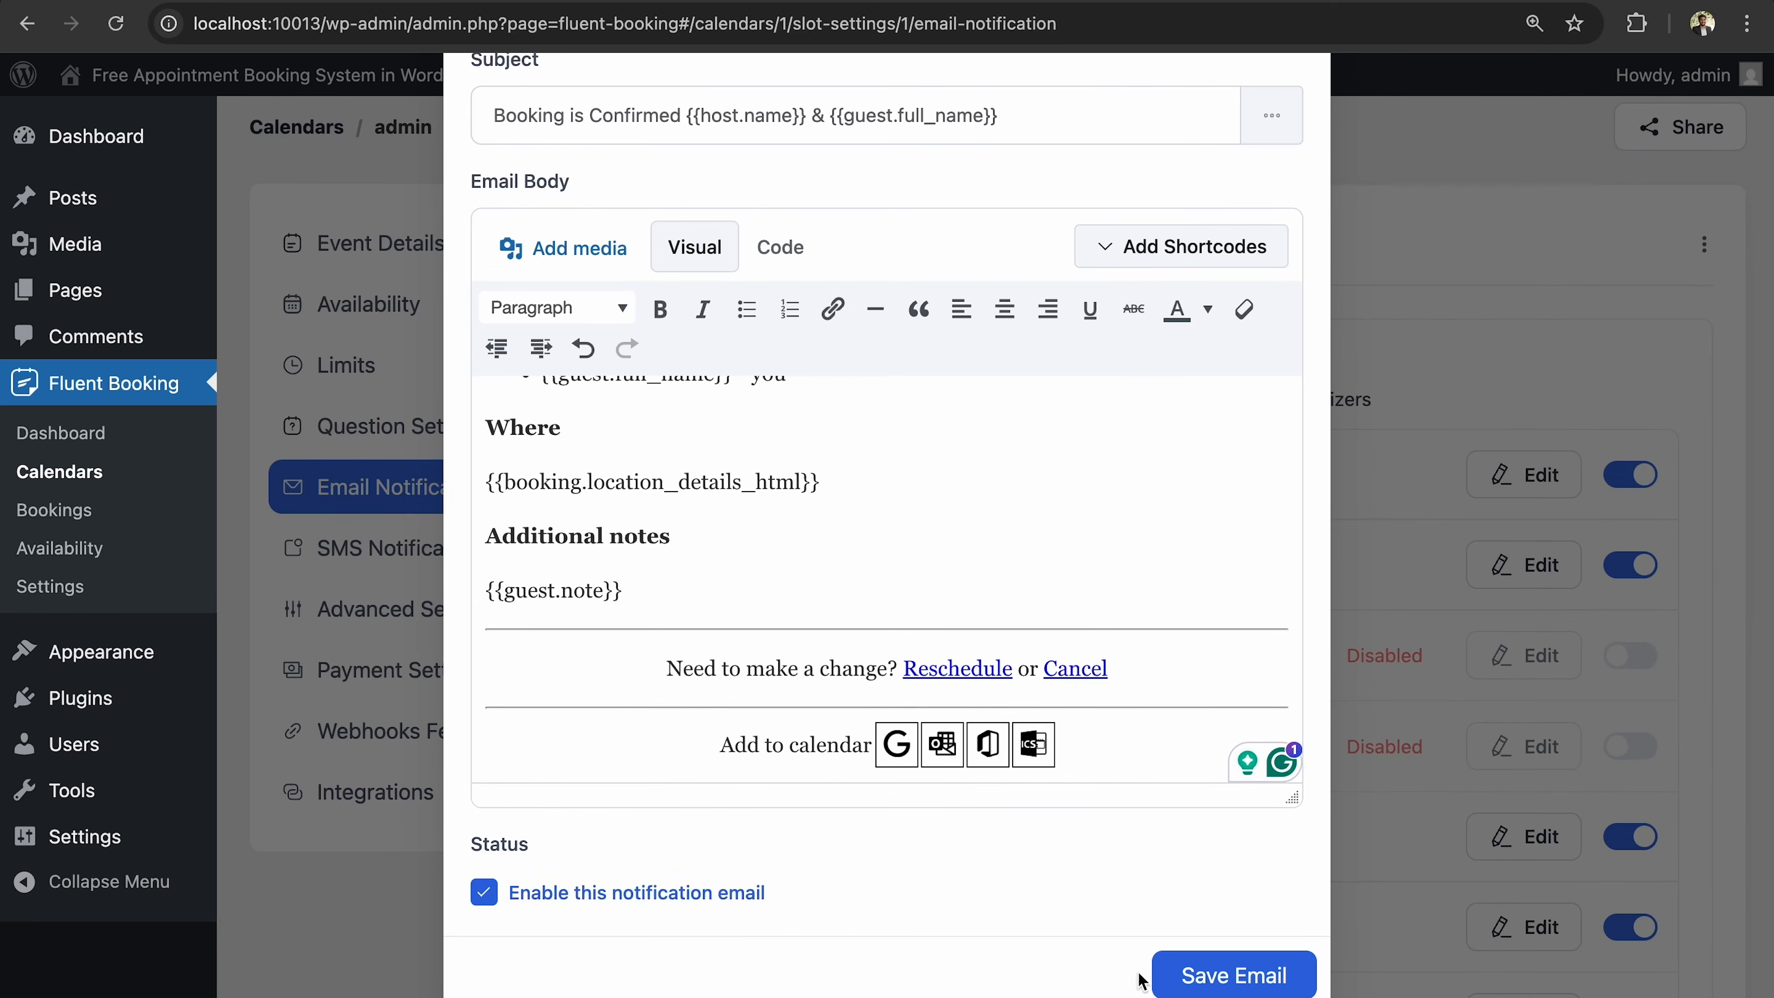
pyautogui.click(1224, 978)
pyautogui.scroll(-1, 1274, 668)
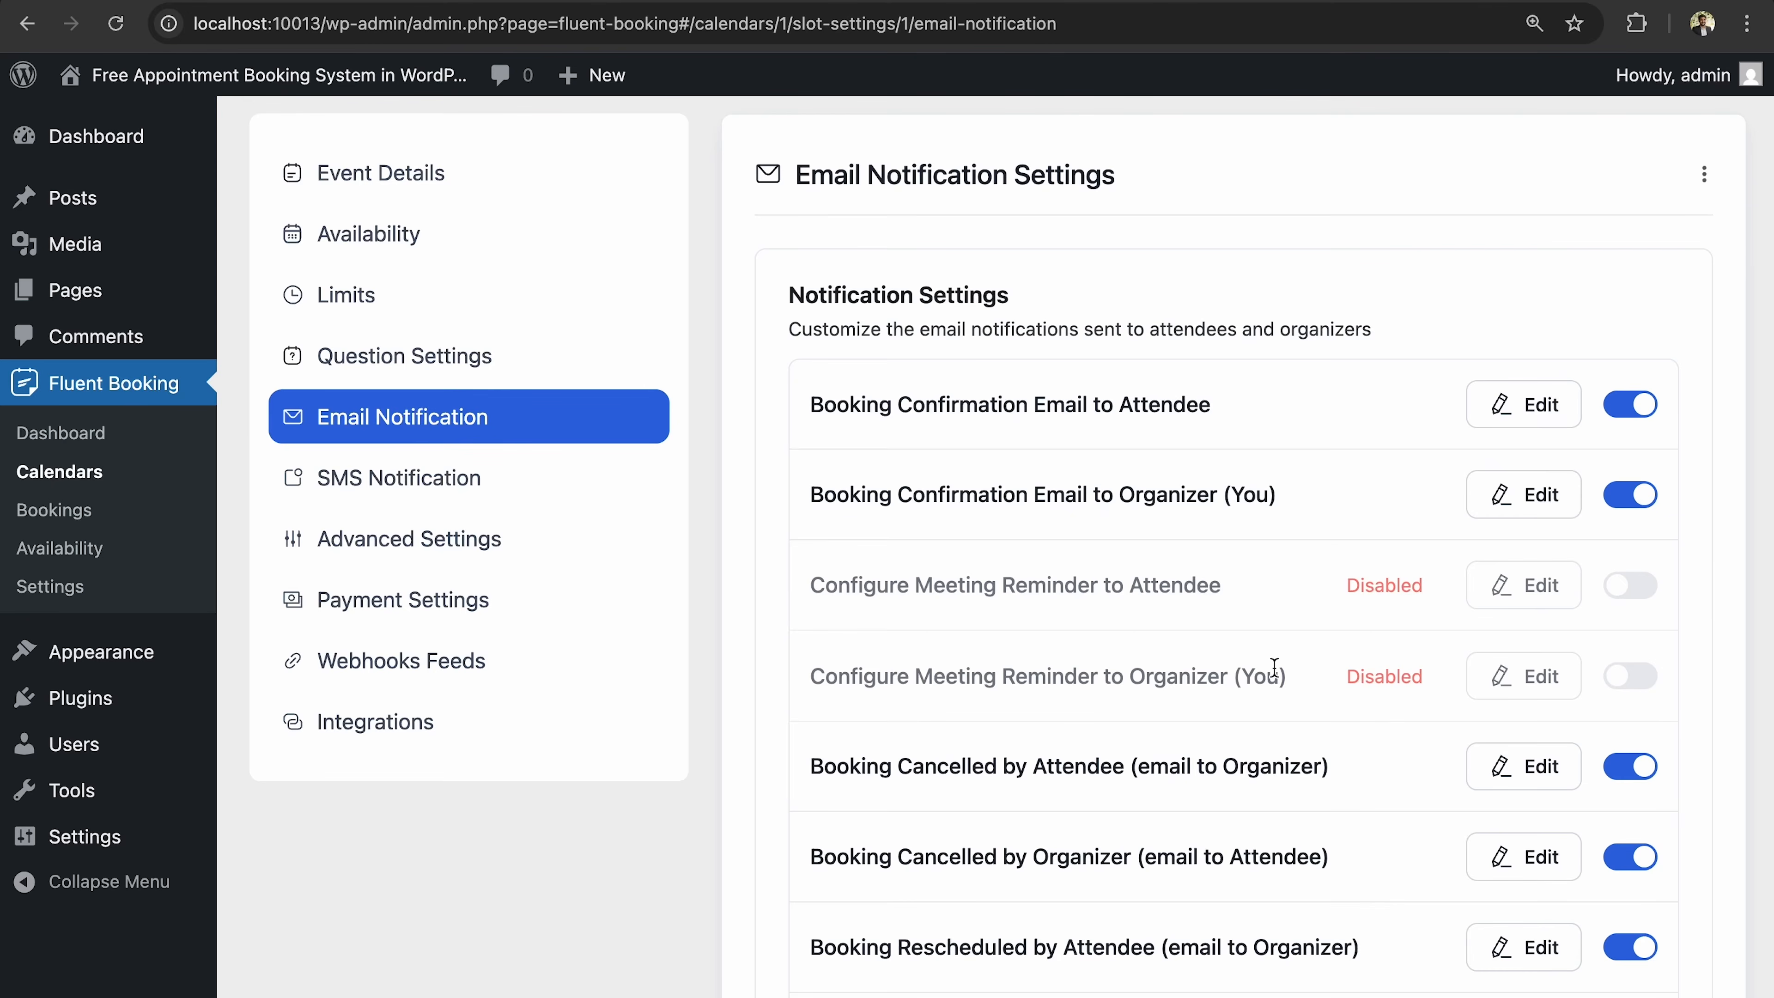
# Open the Booking Confirmation Email to Organizer for editing and review its fields.
pyautogui.click(1524, 494)
pyautogui.scroll(-3, 894, 677)
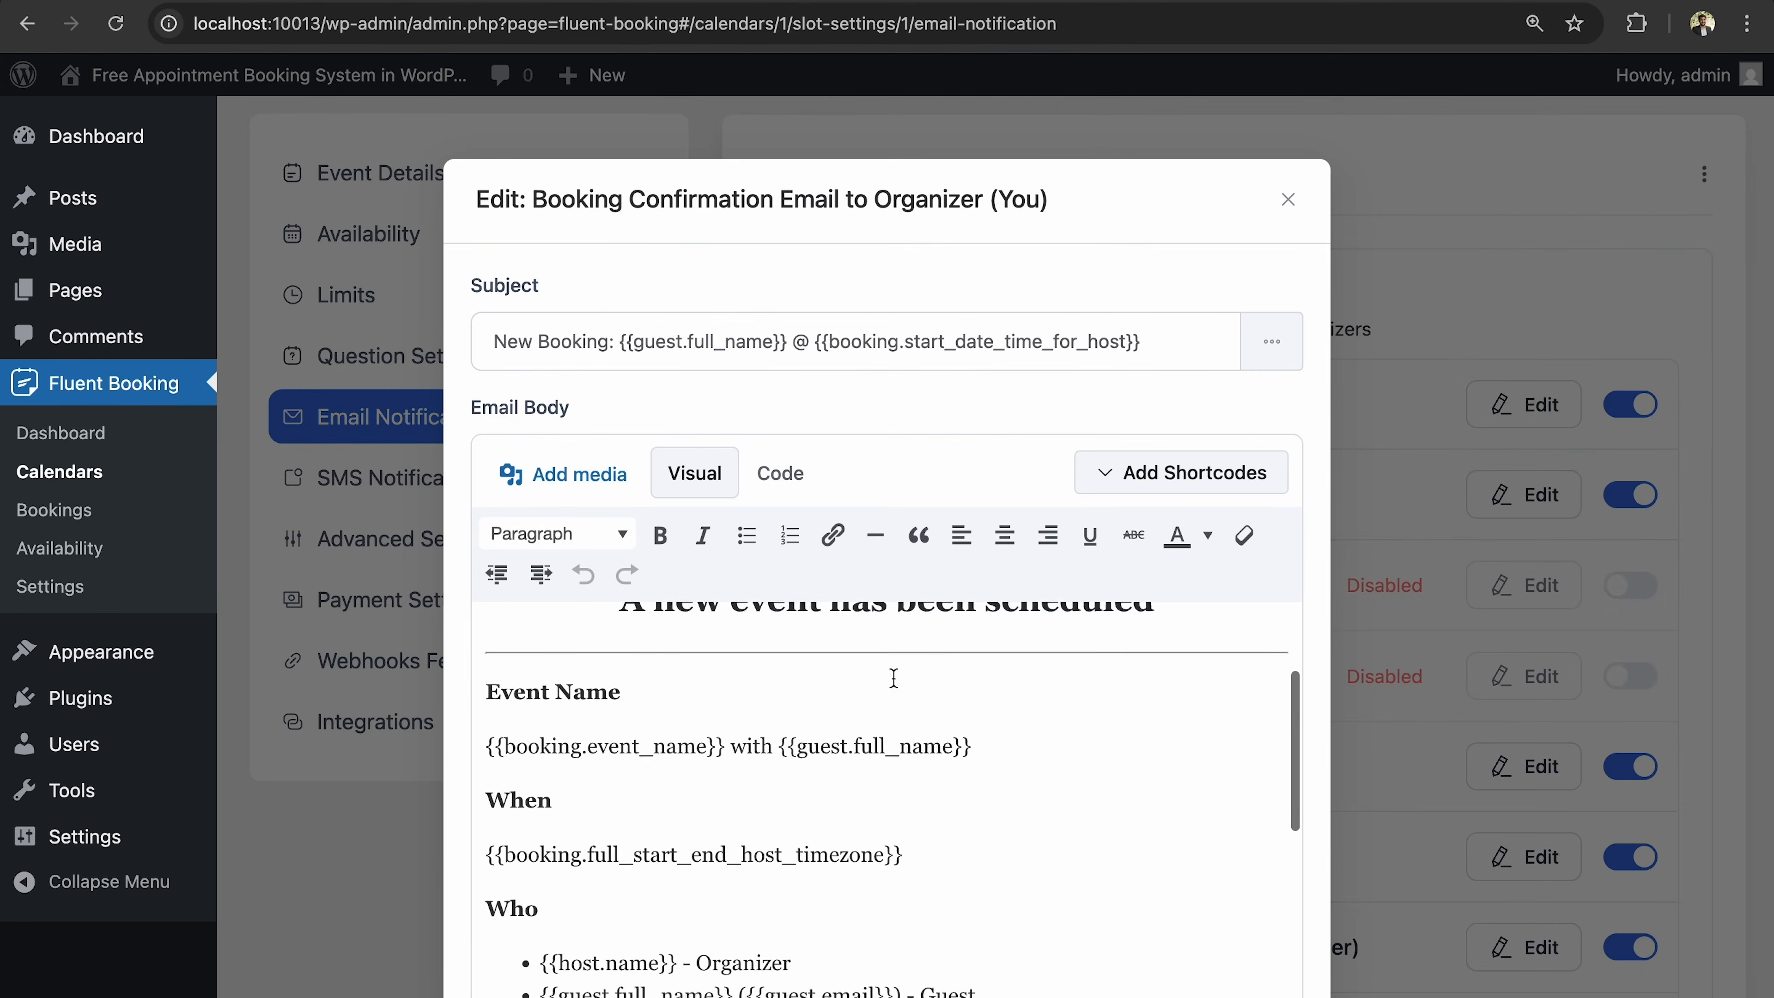
pyautogui.scroll(-8, 894, 678)
pyautogui.scroll(10, 897, 683)
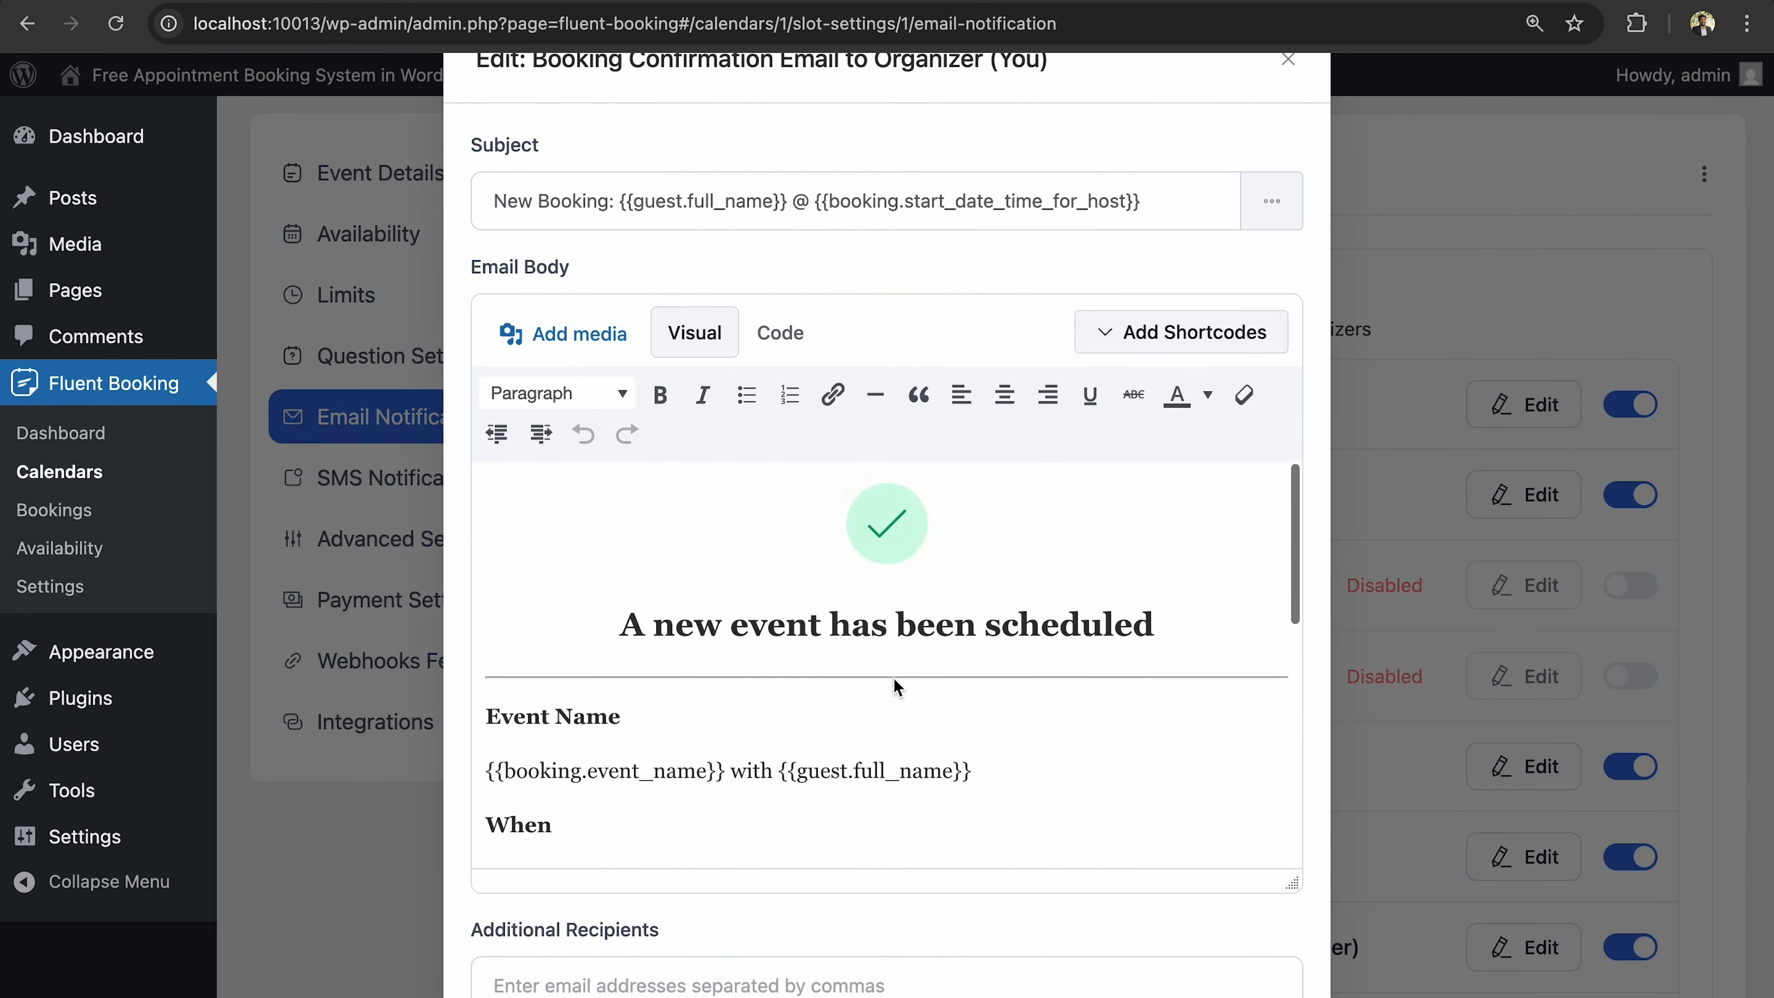
pyautogui.scroll(-10, 897, 687)
pyautogui.scroll(8, 895, 683)
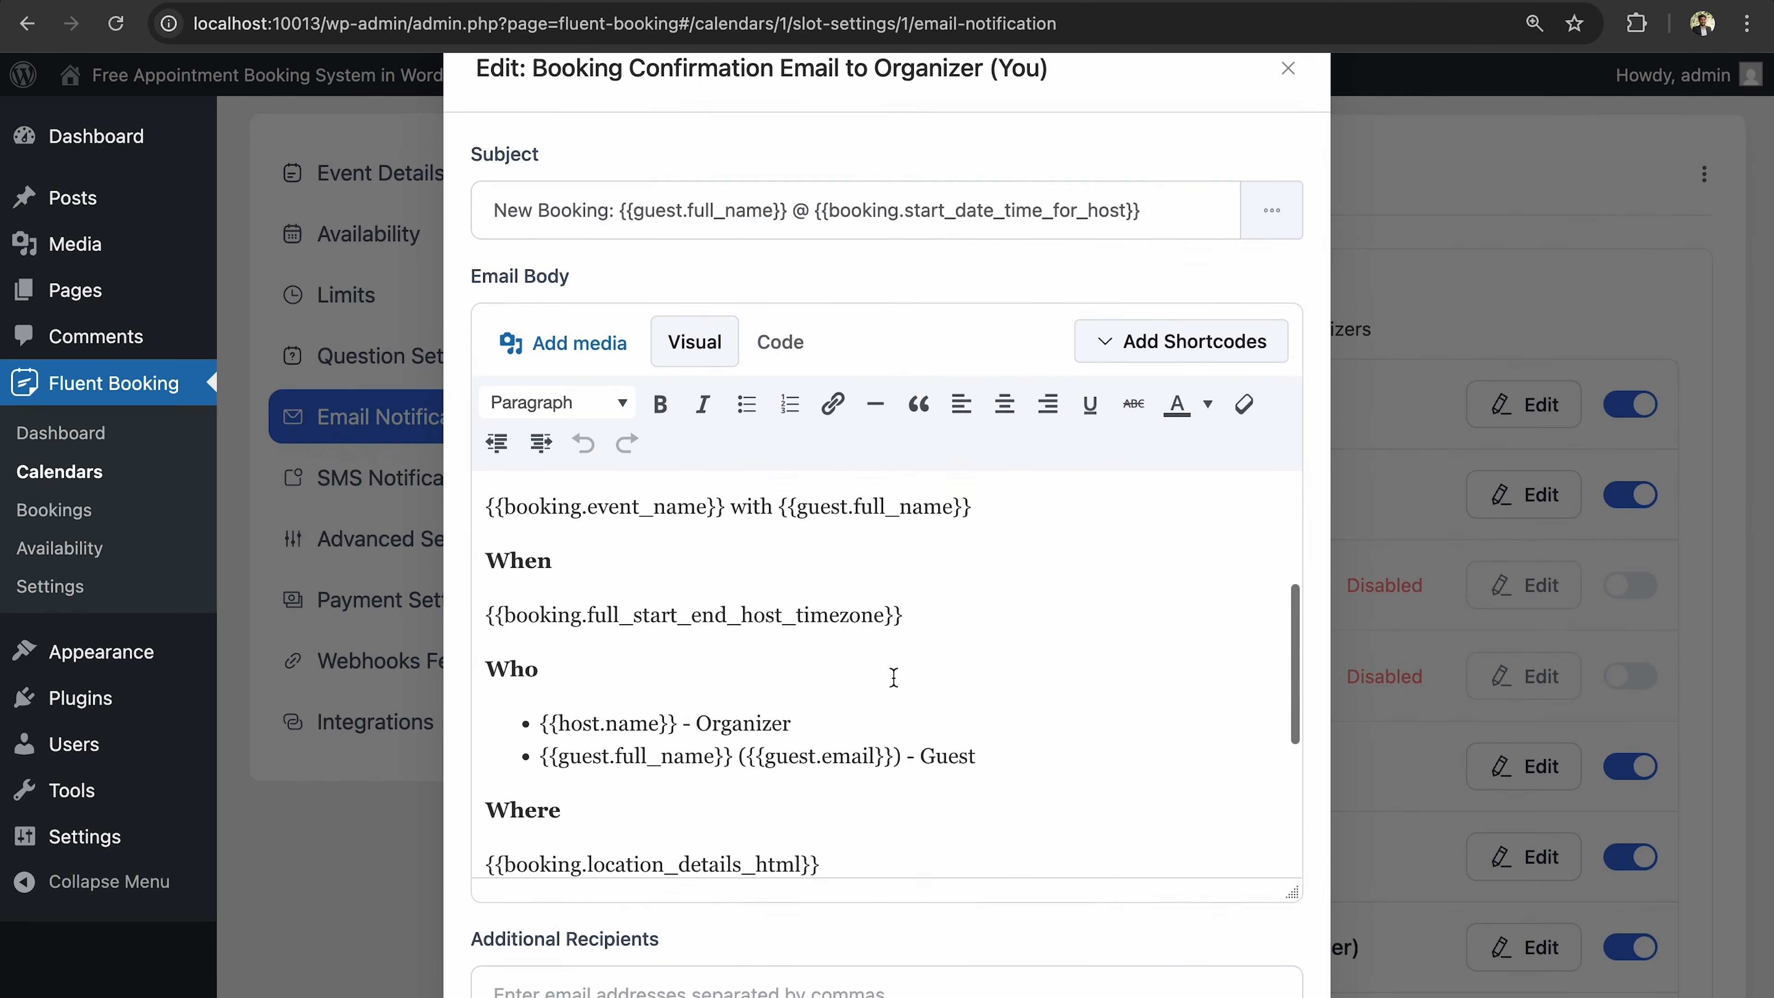
pyautogui.scroll(2, 894, 678)
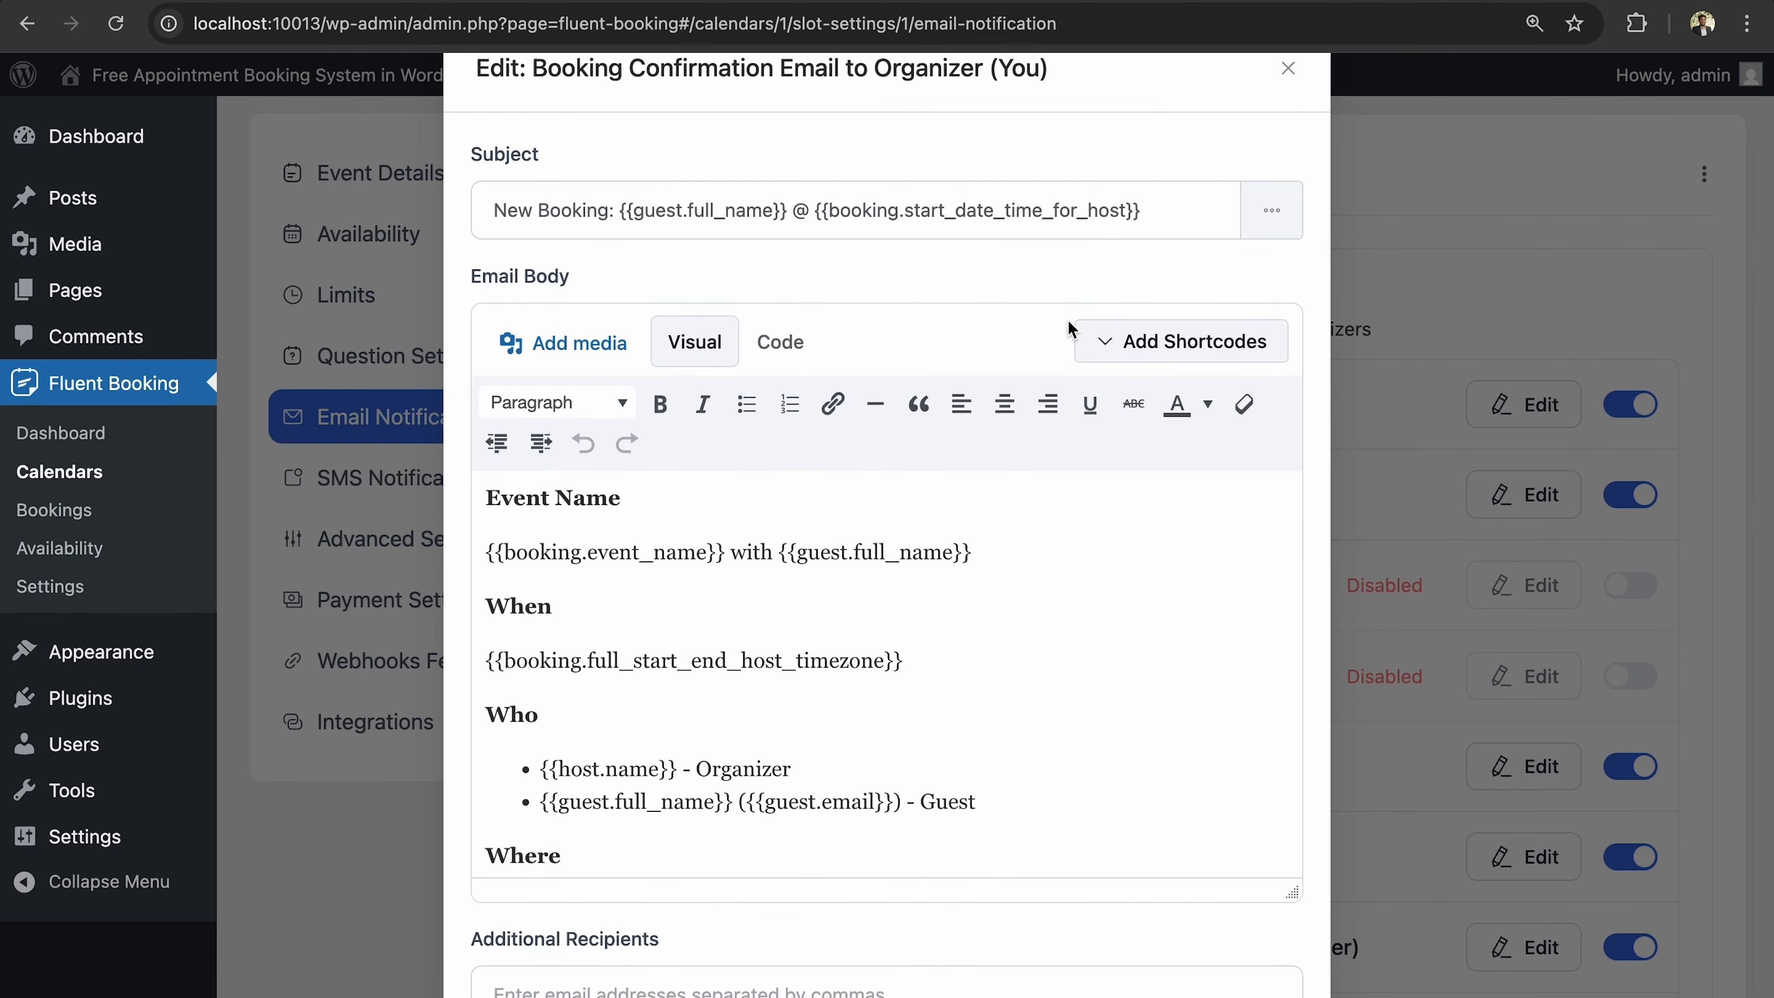
pyautogui.scroll(-8, 1068, 325)
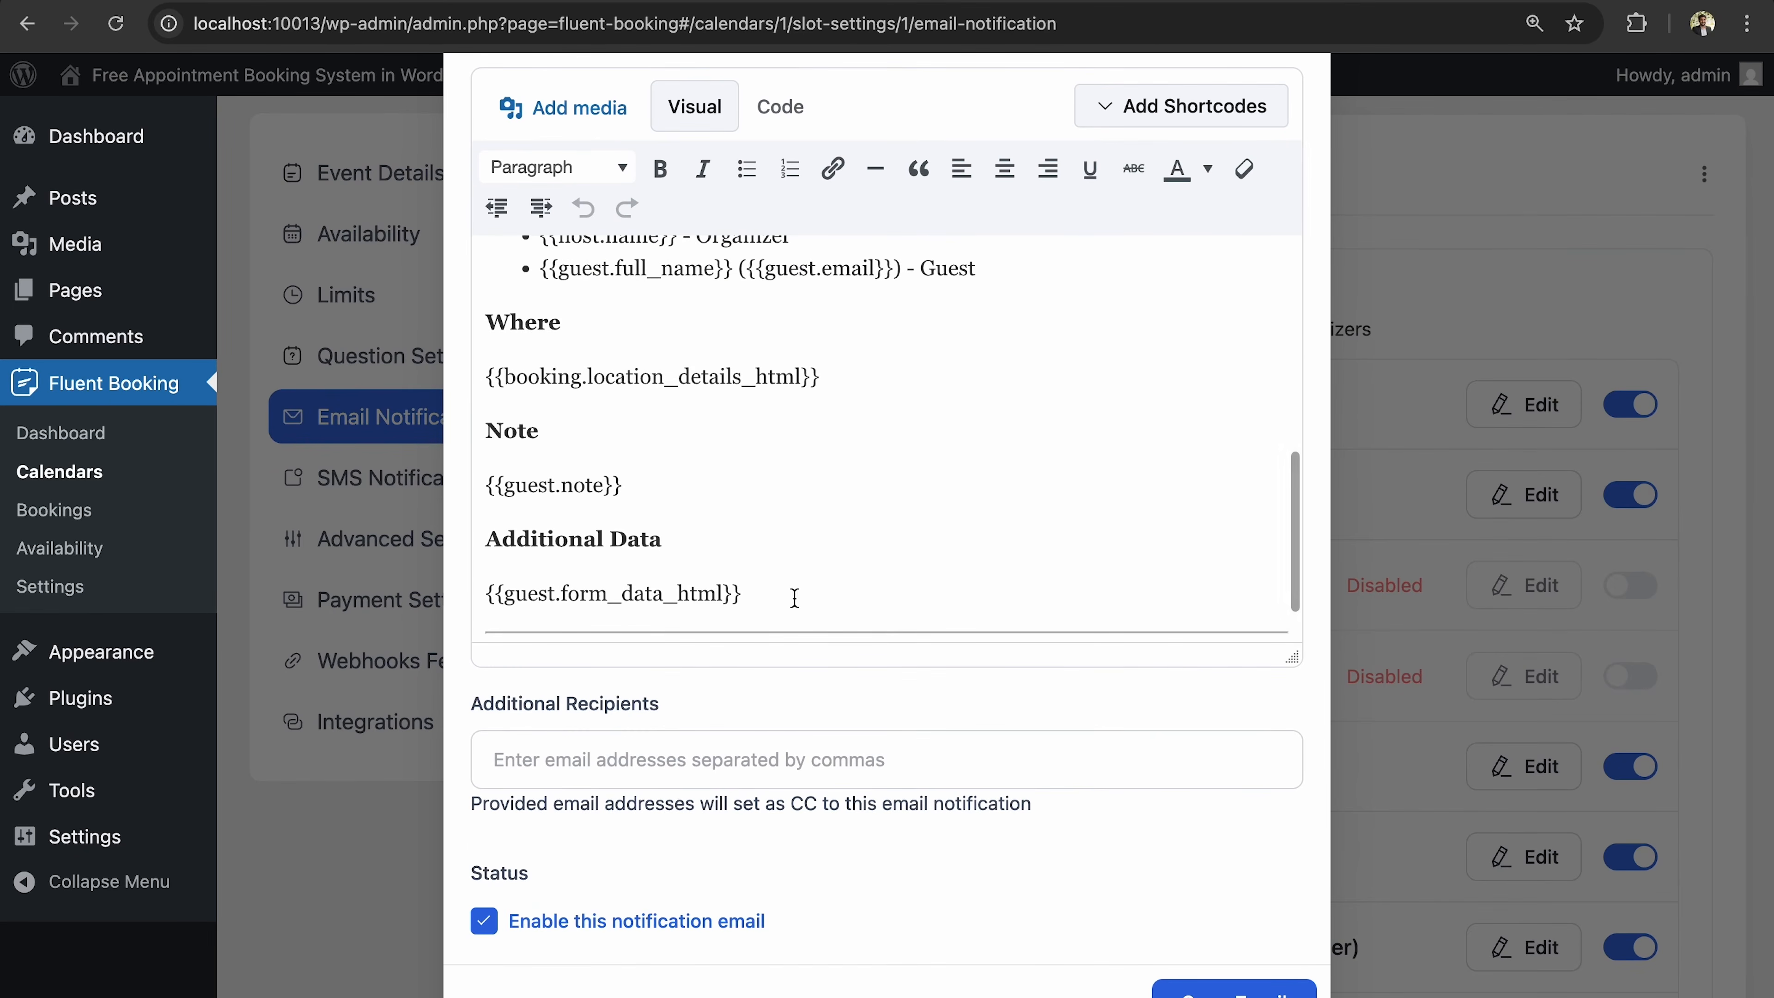
# Add a CC e-mail address under Additional Recipients and save the email.
pyautogui.click(712, 772)
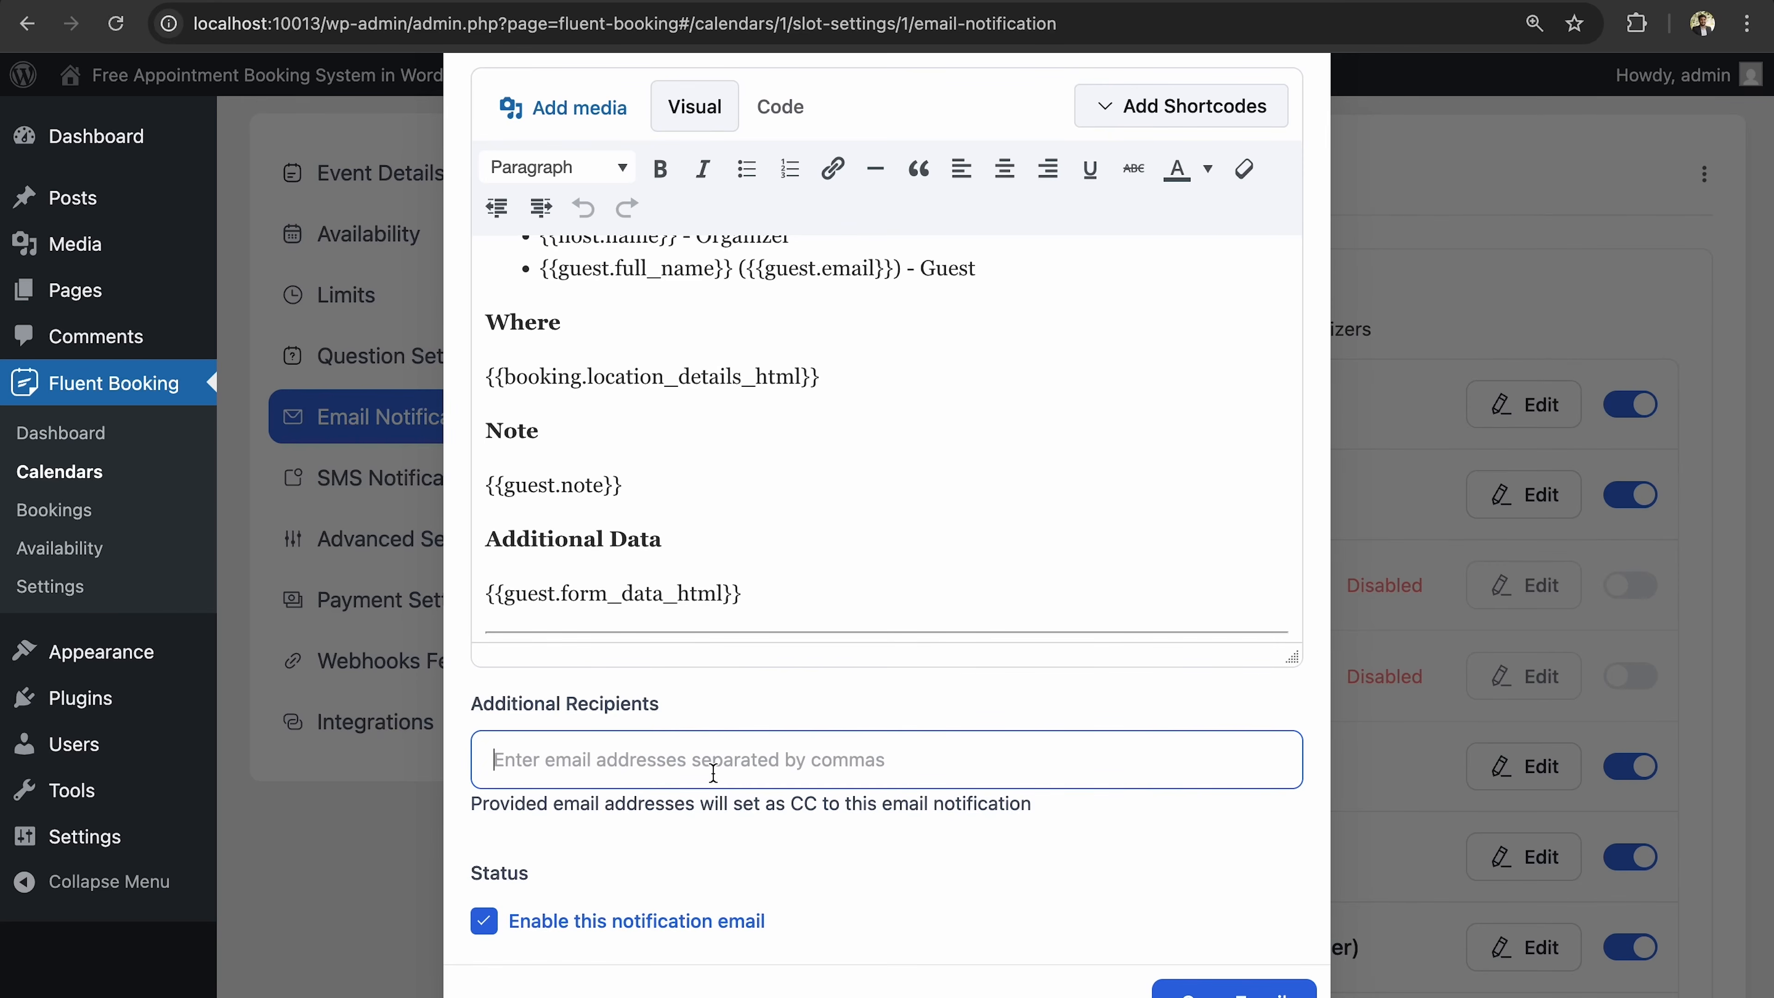
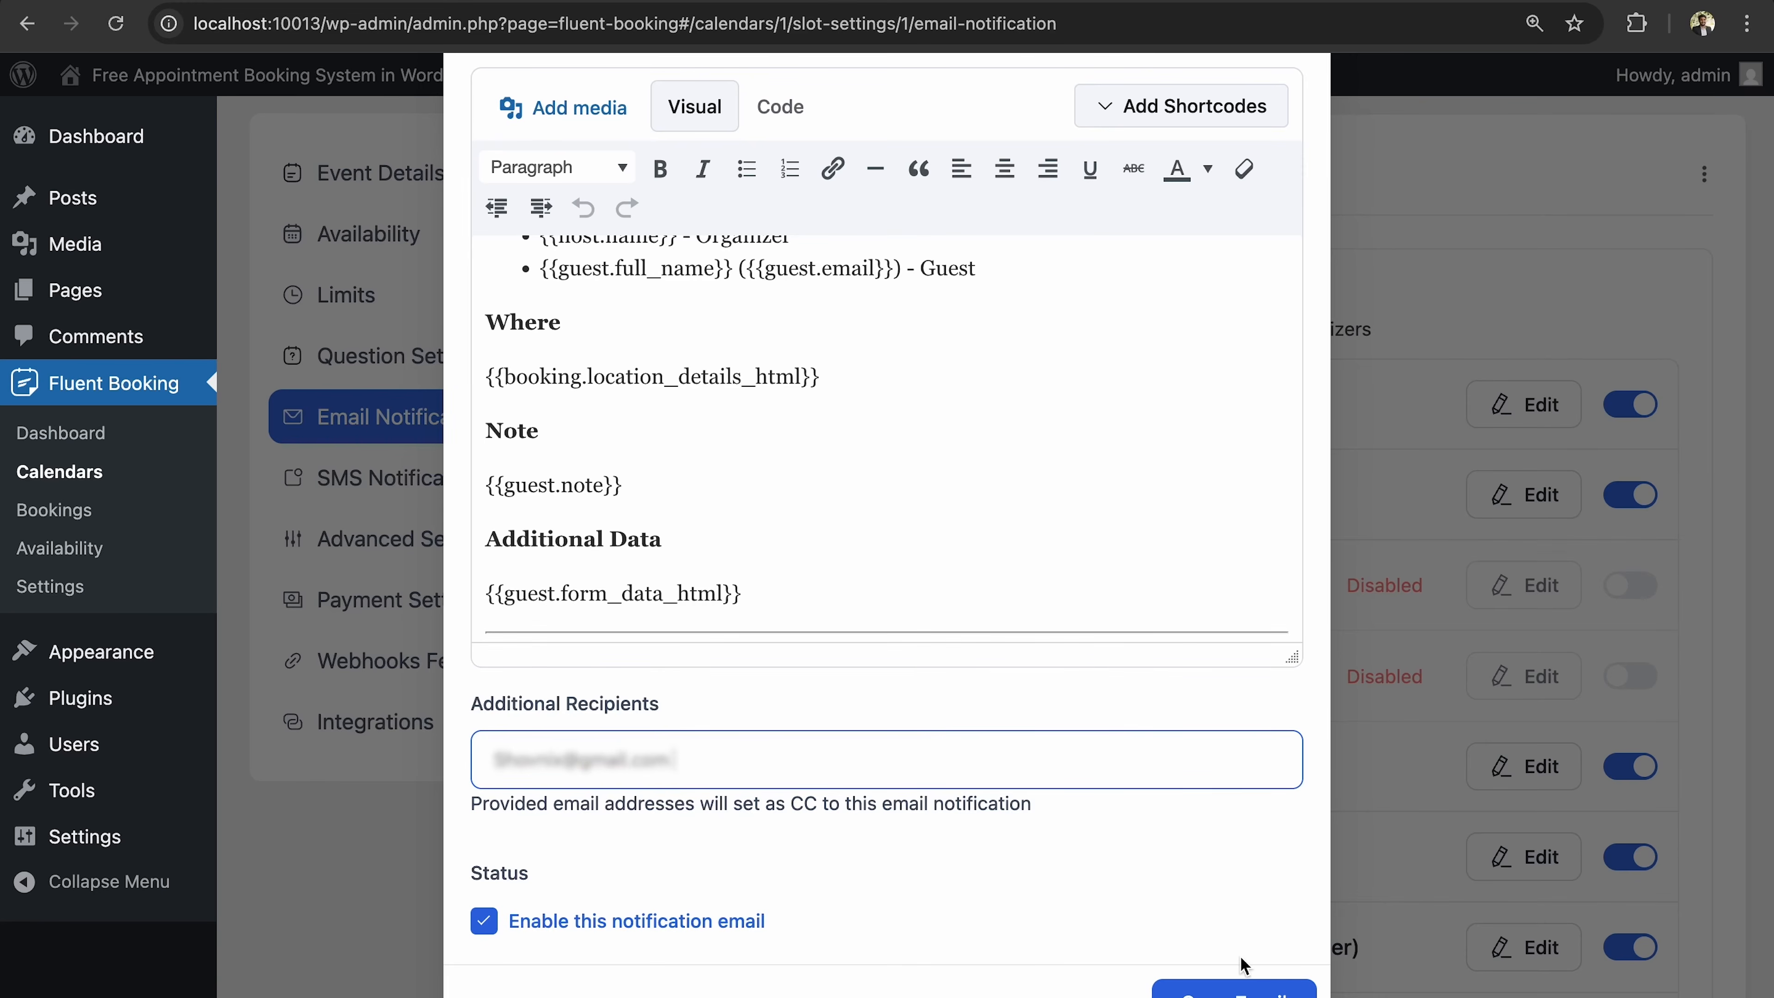
pyautogui.click(1201, 988)
pyautogui.scroll(-4, 1229, 554)
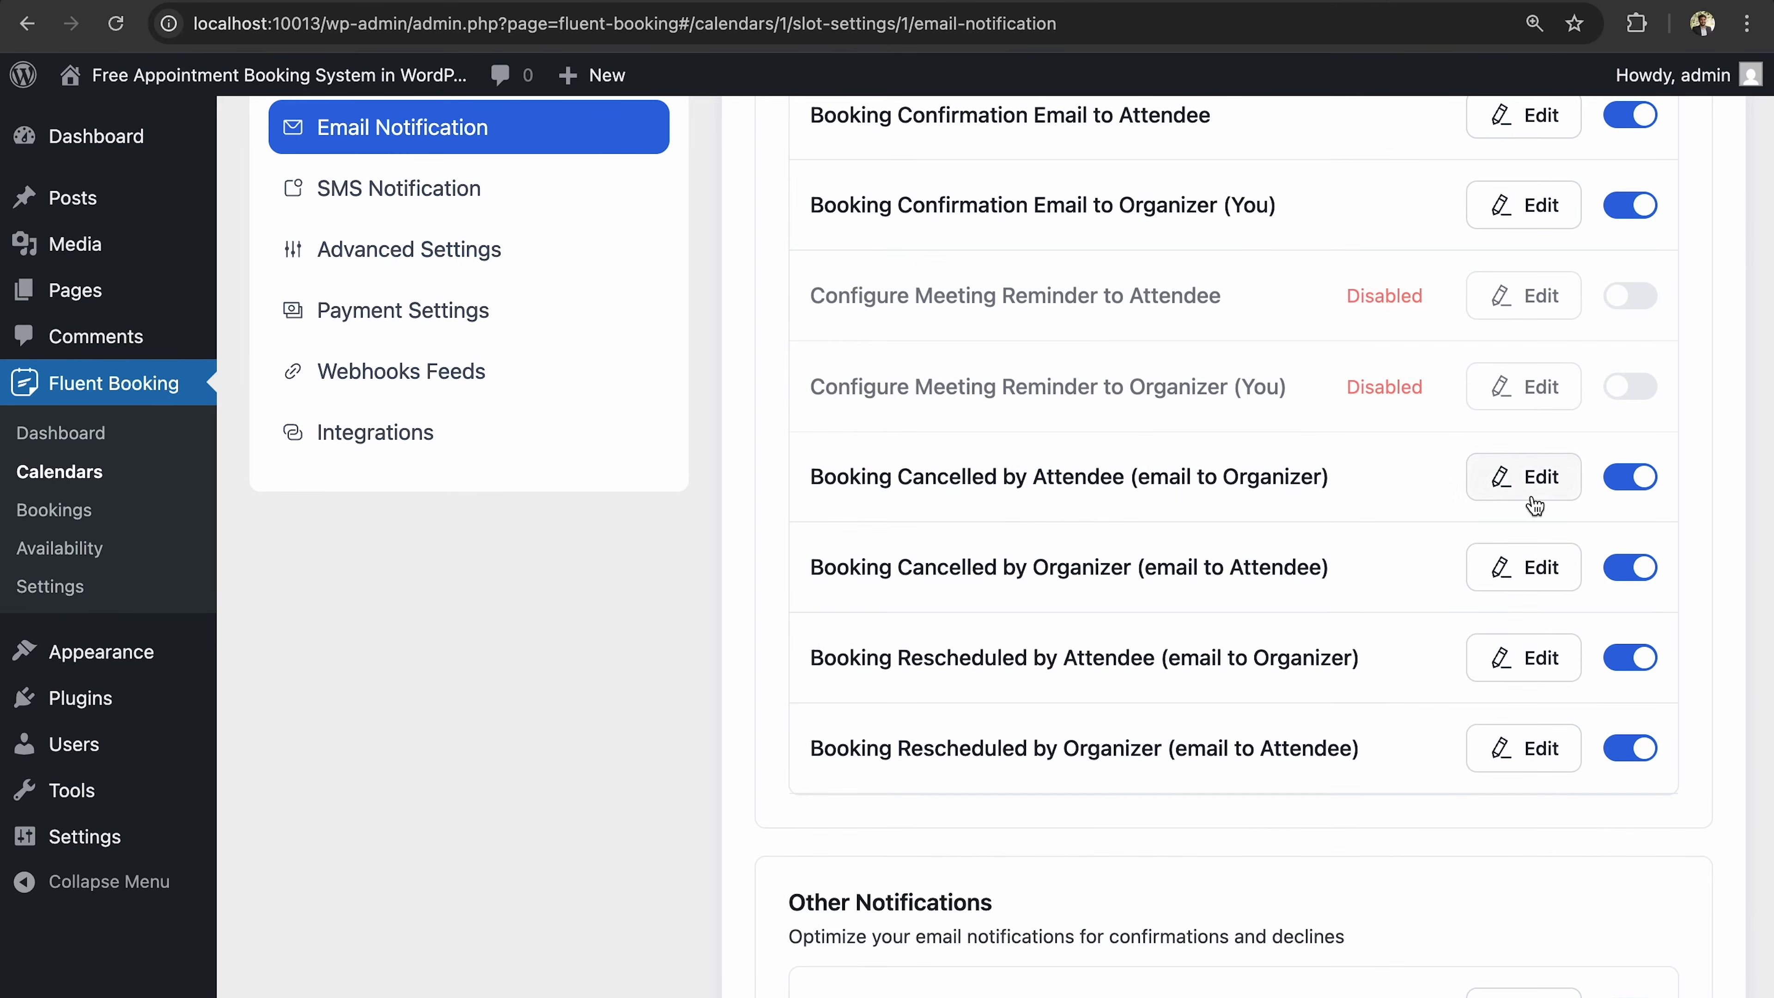
# Glance at the Booking Cancelled by Attendee email, close it, and move down to Other Notifications.
pyautogui.click(1526, 477)
pyautogui.click(1287, 203)
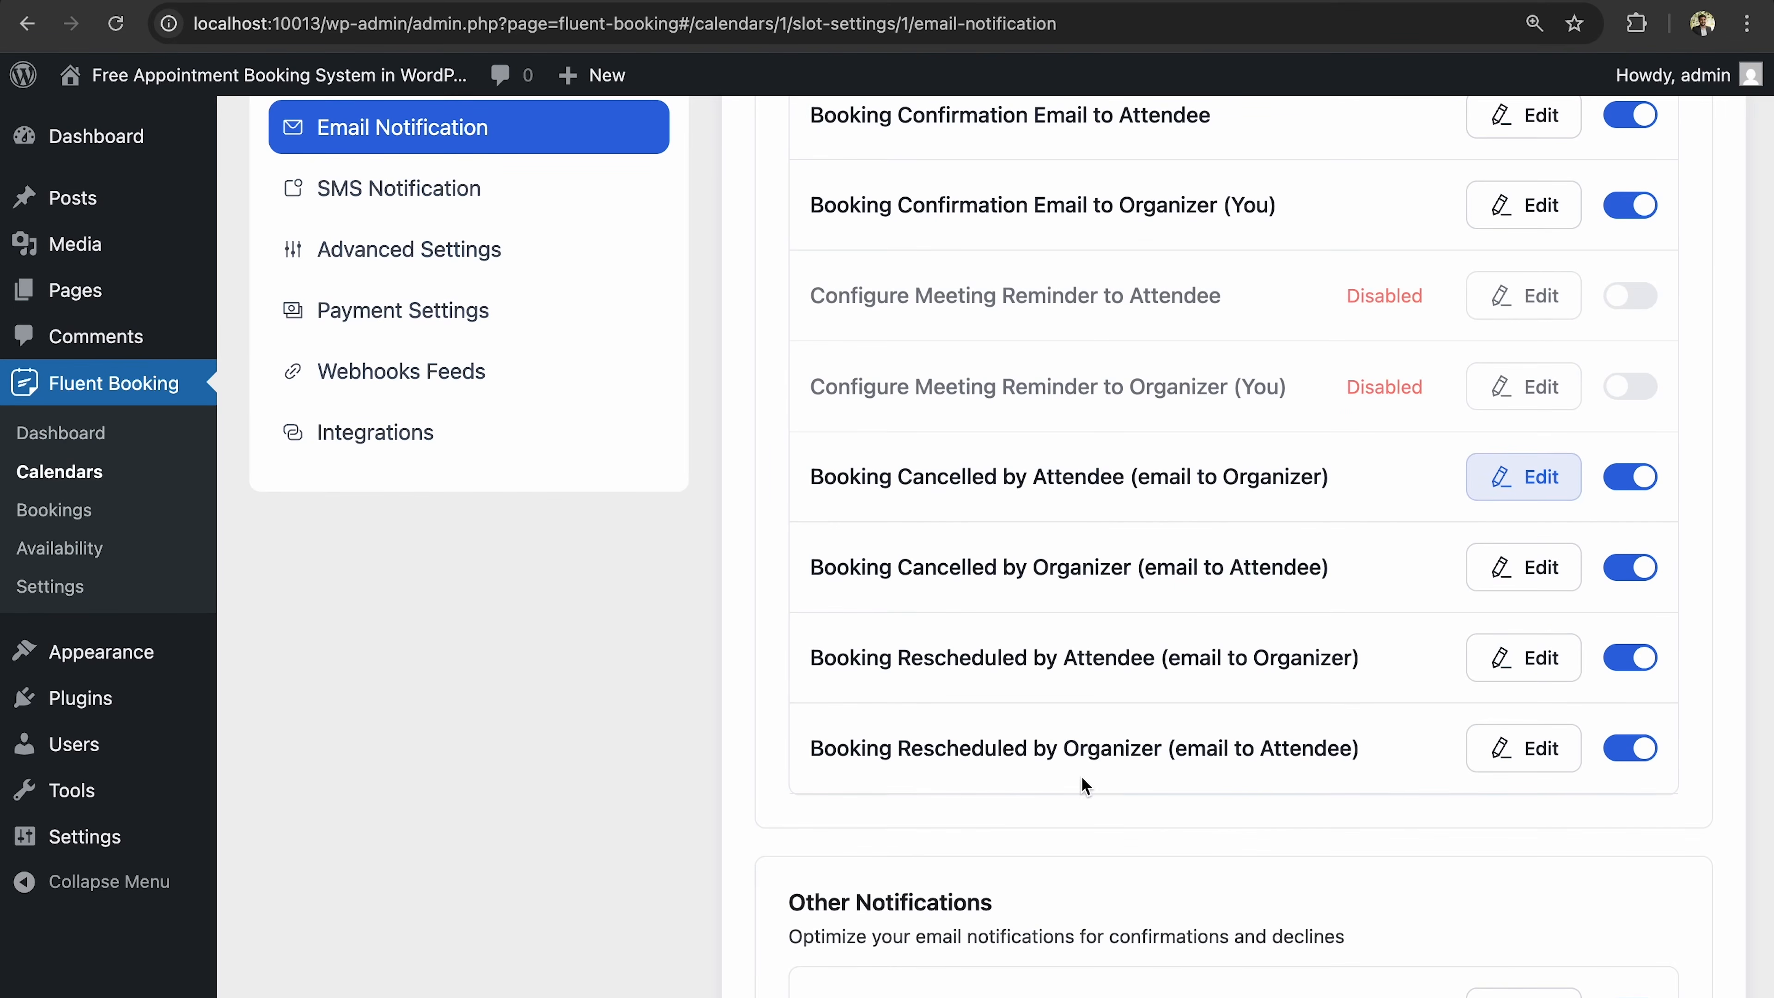
pyautogui.scroll(-3, 1260, 776)
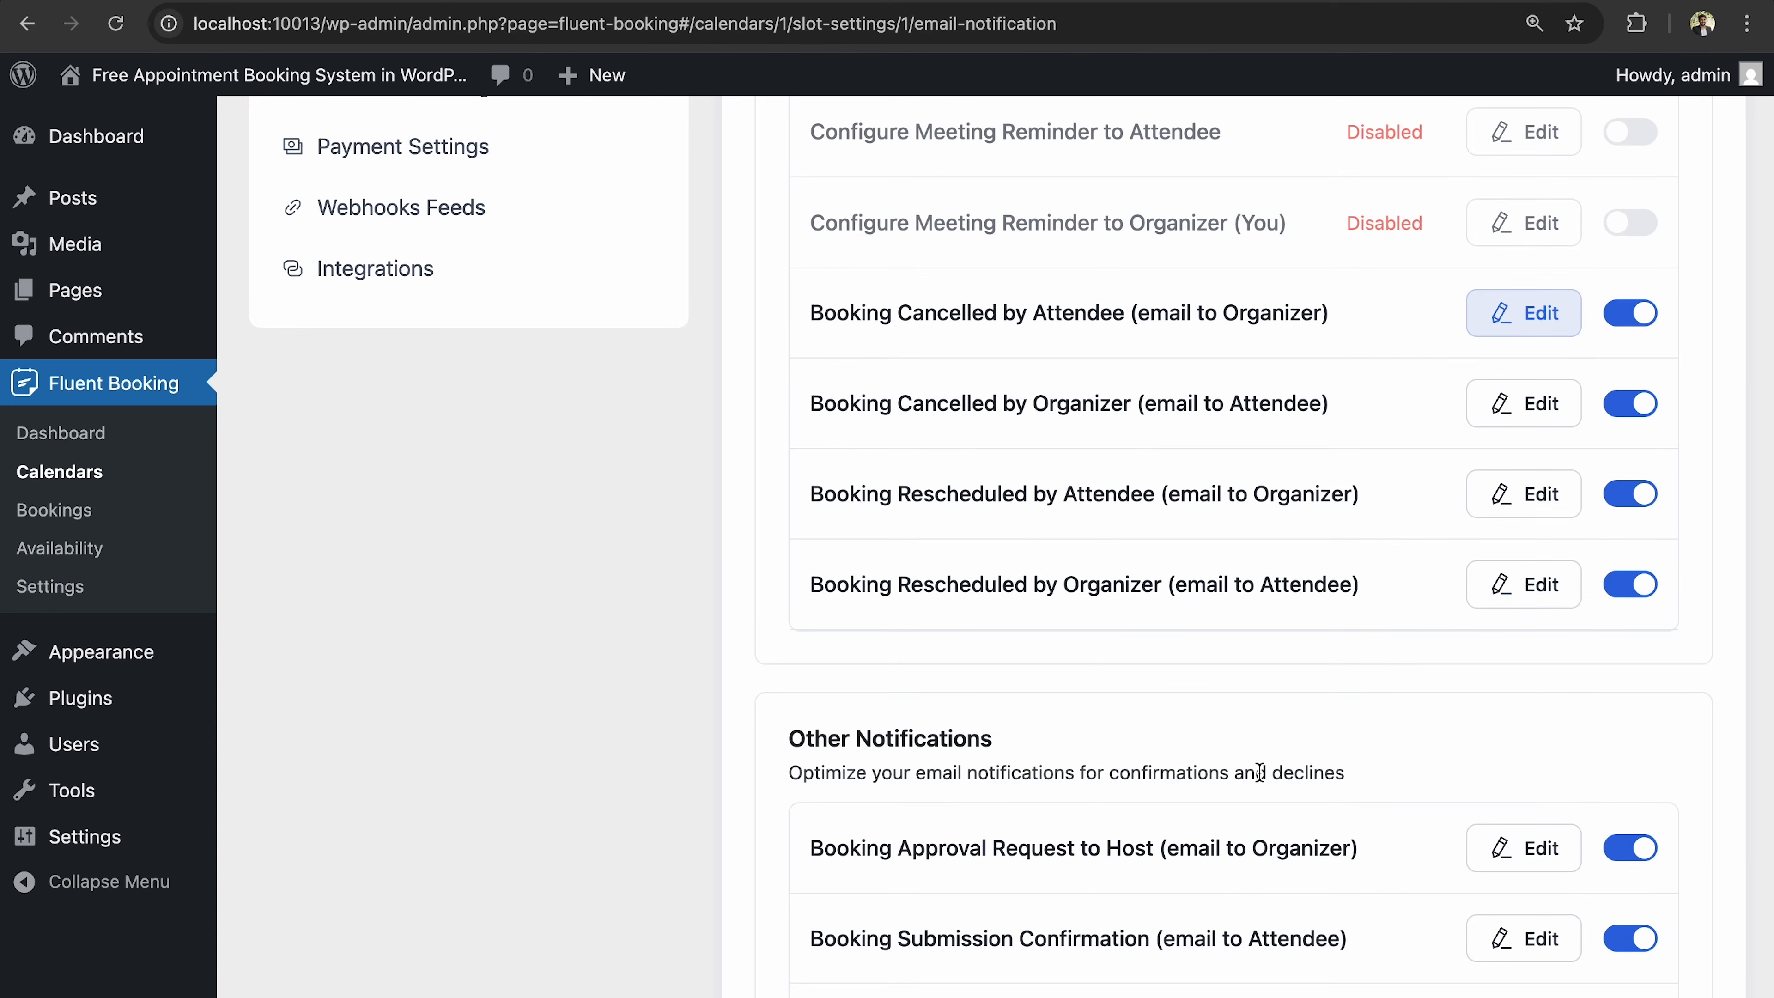
pyautogui.scroll(-4, 1259, 772)
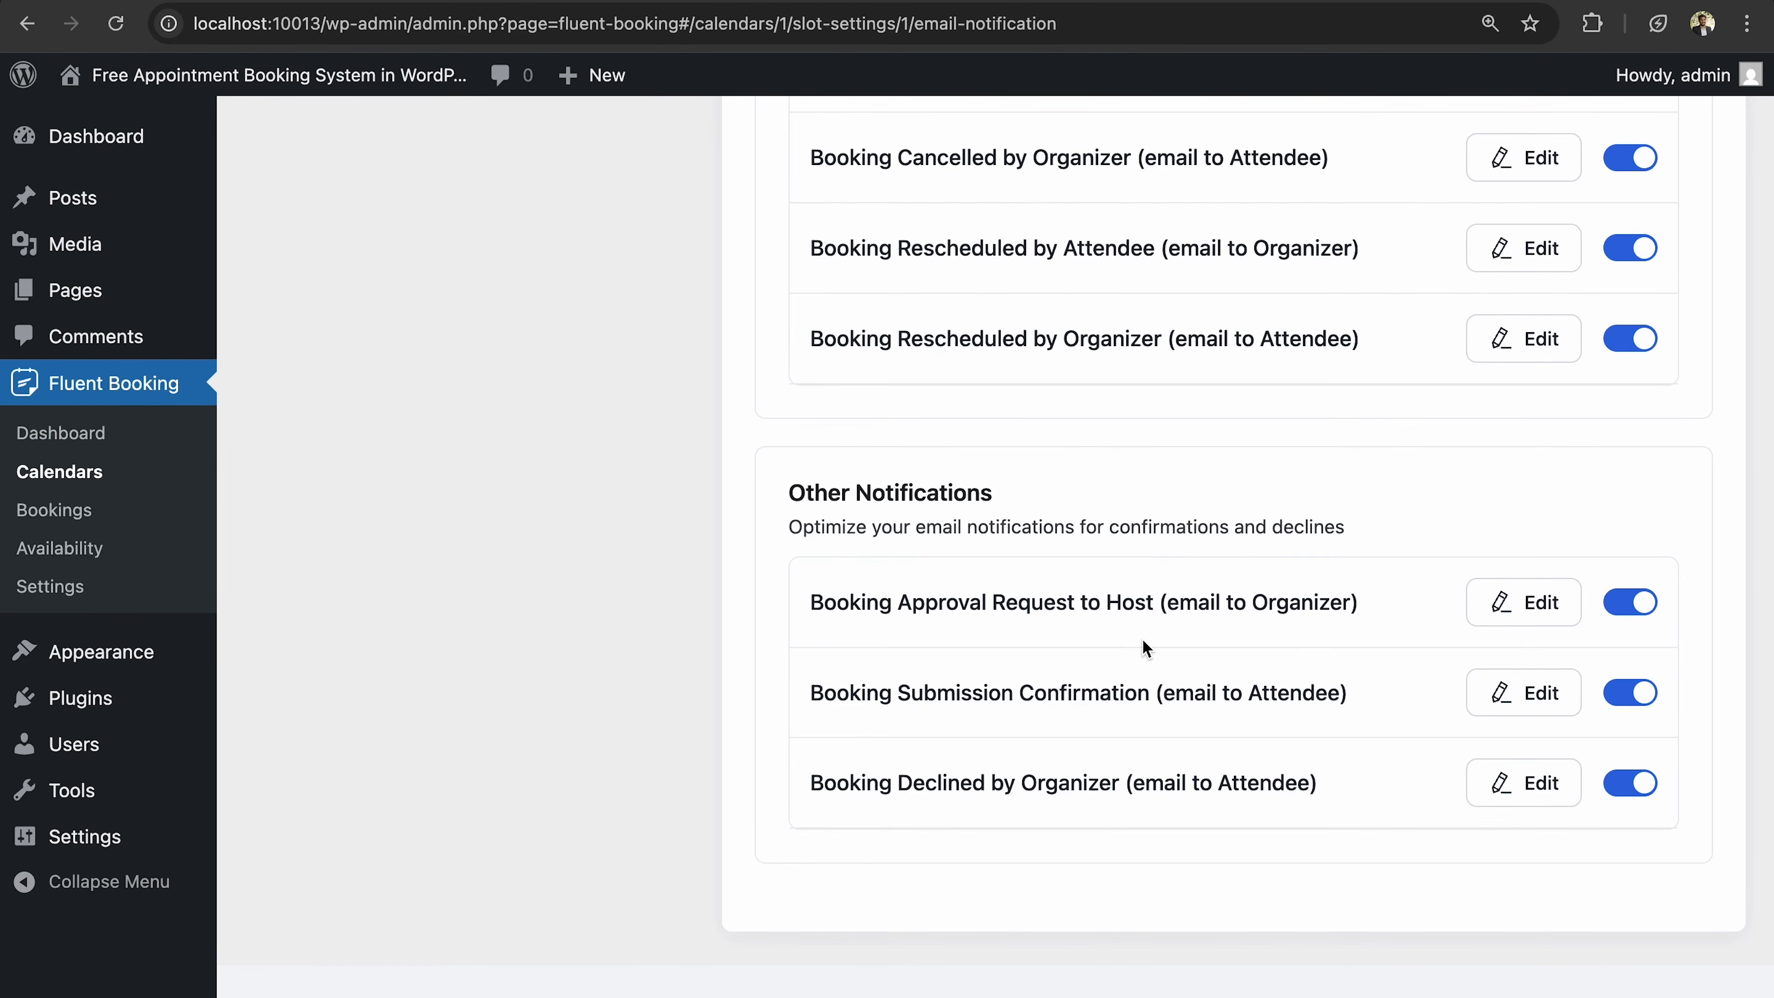
# Review the Booking Approval Request to Host email's body and recipients, then close it unsaved.
pyautogui.click(1521, 603)
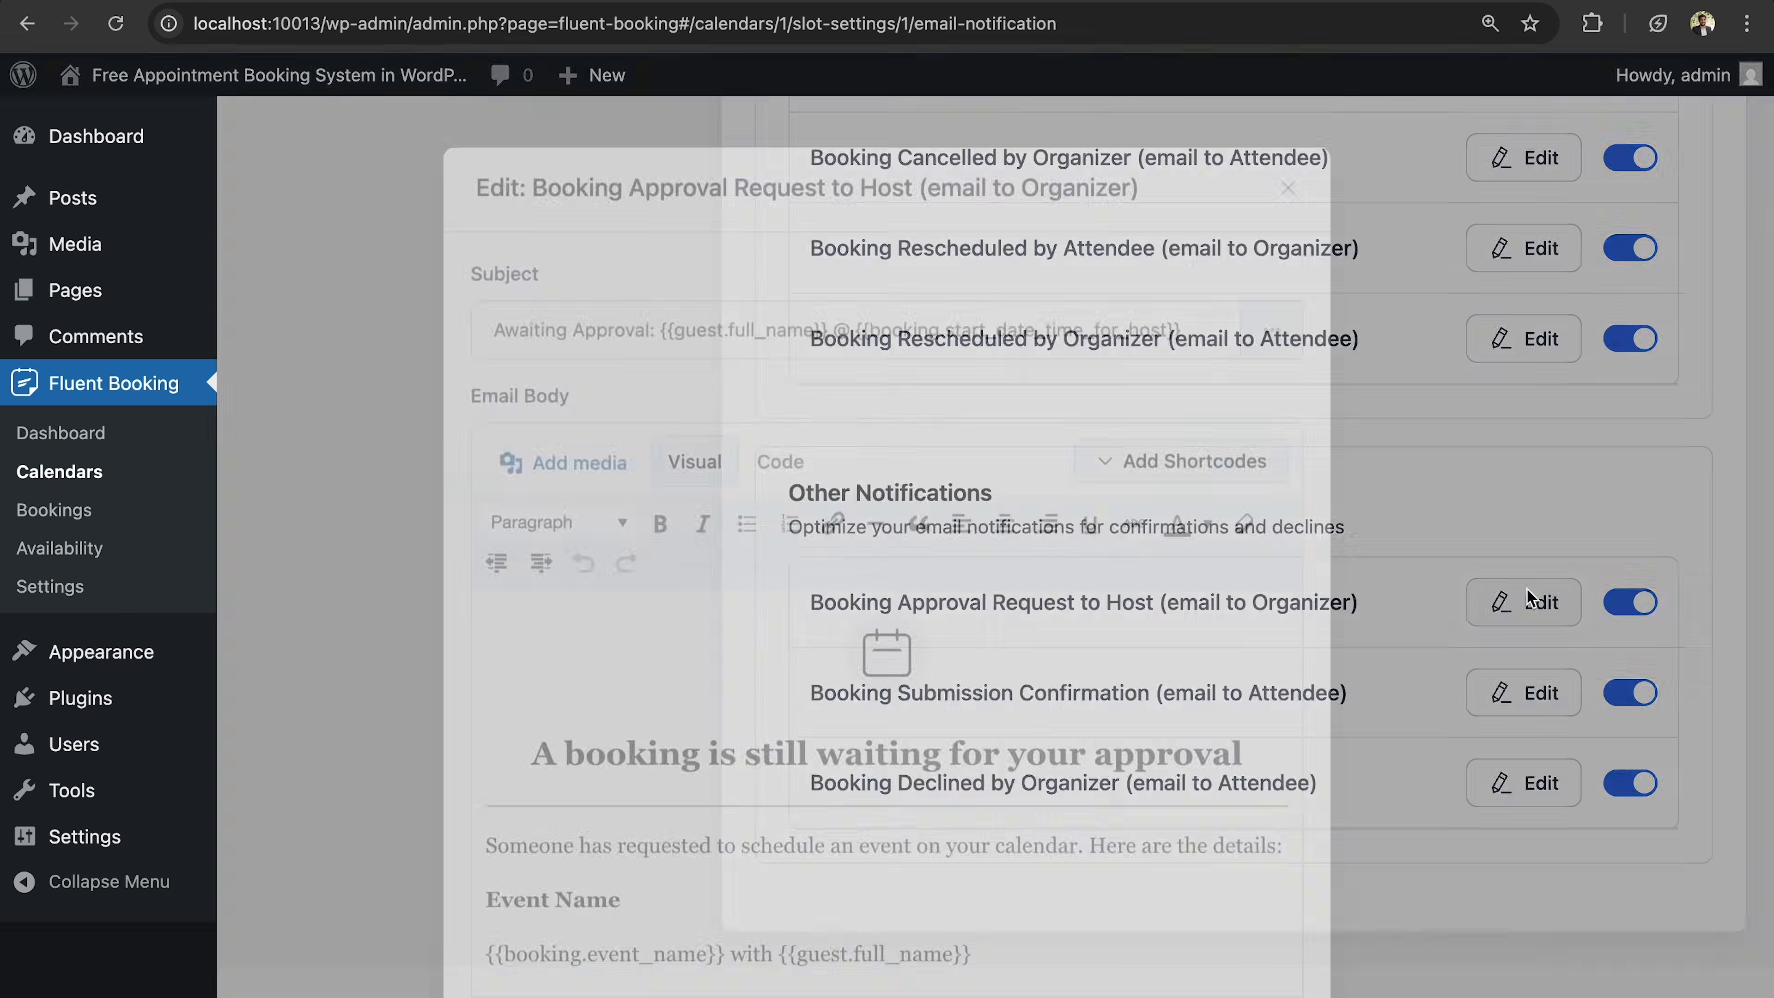
pyautogui.scroll(-8, 959, 531)
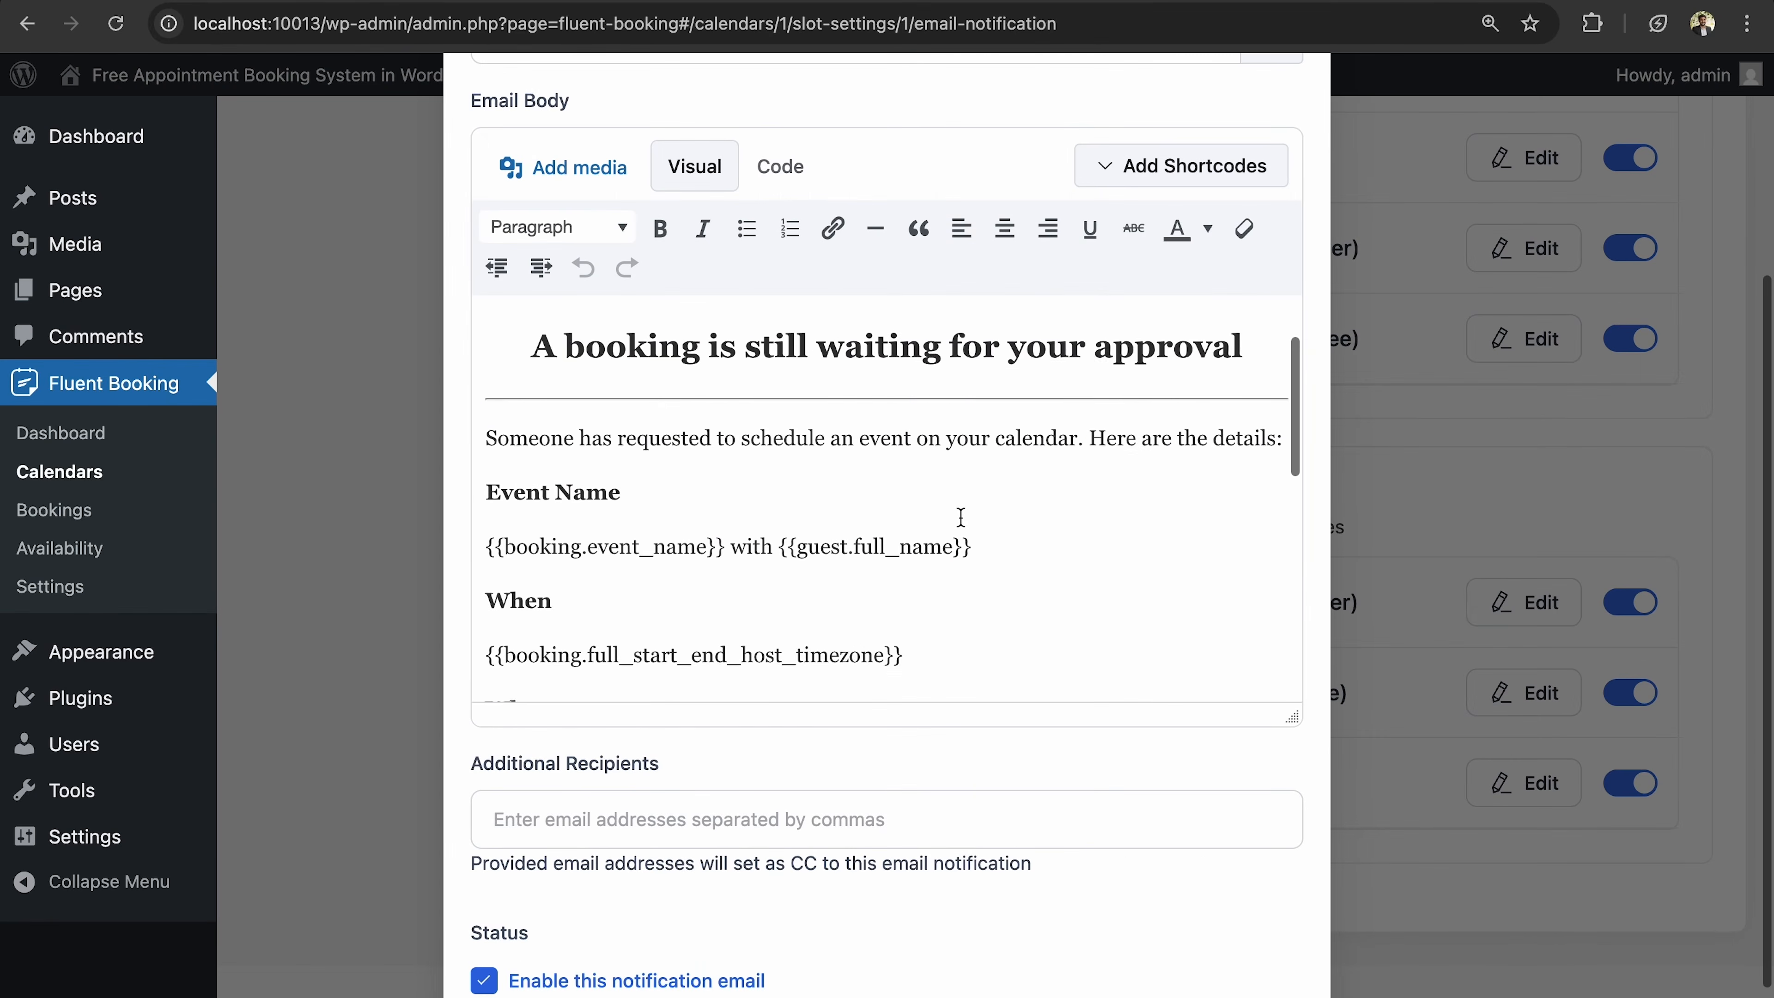
pyautogui.scroll(-6, 961, 517)
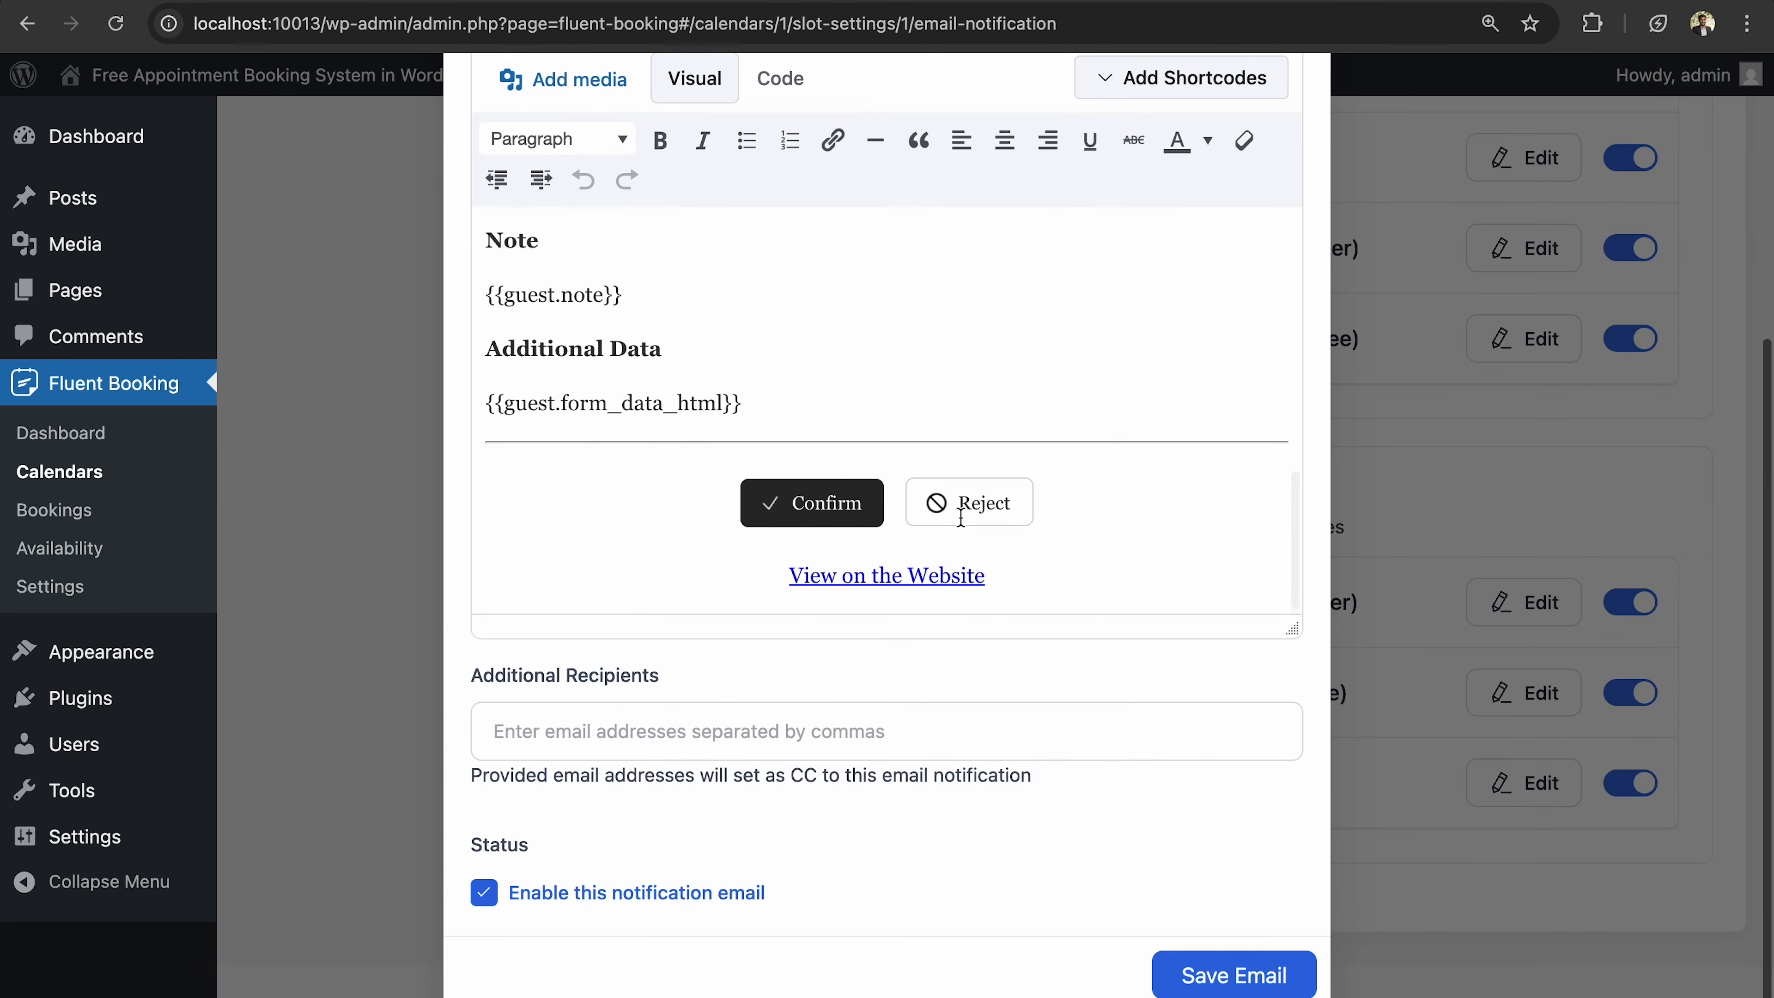
pyautogui.click(778, 724)
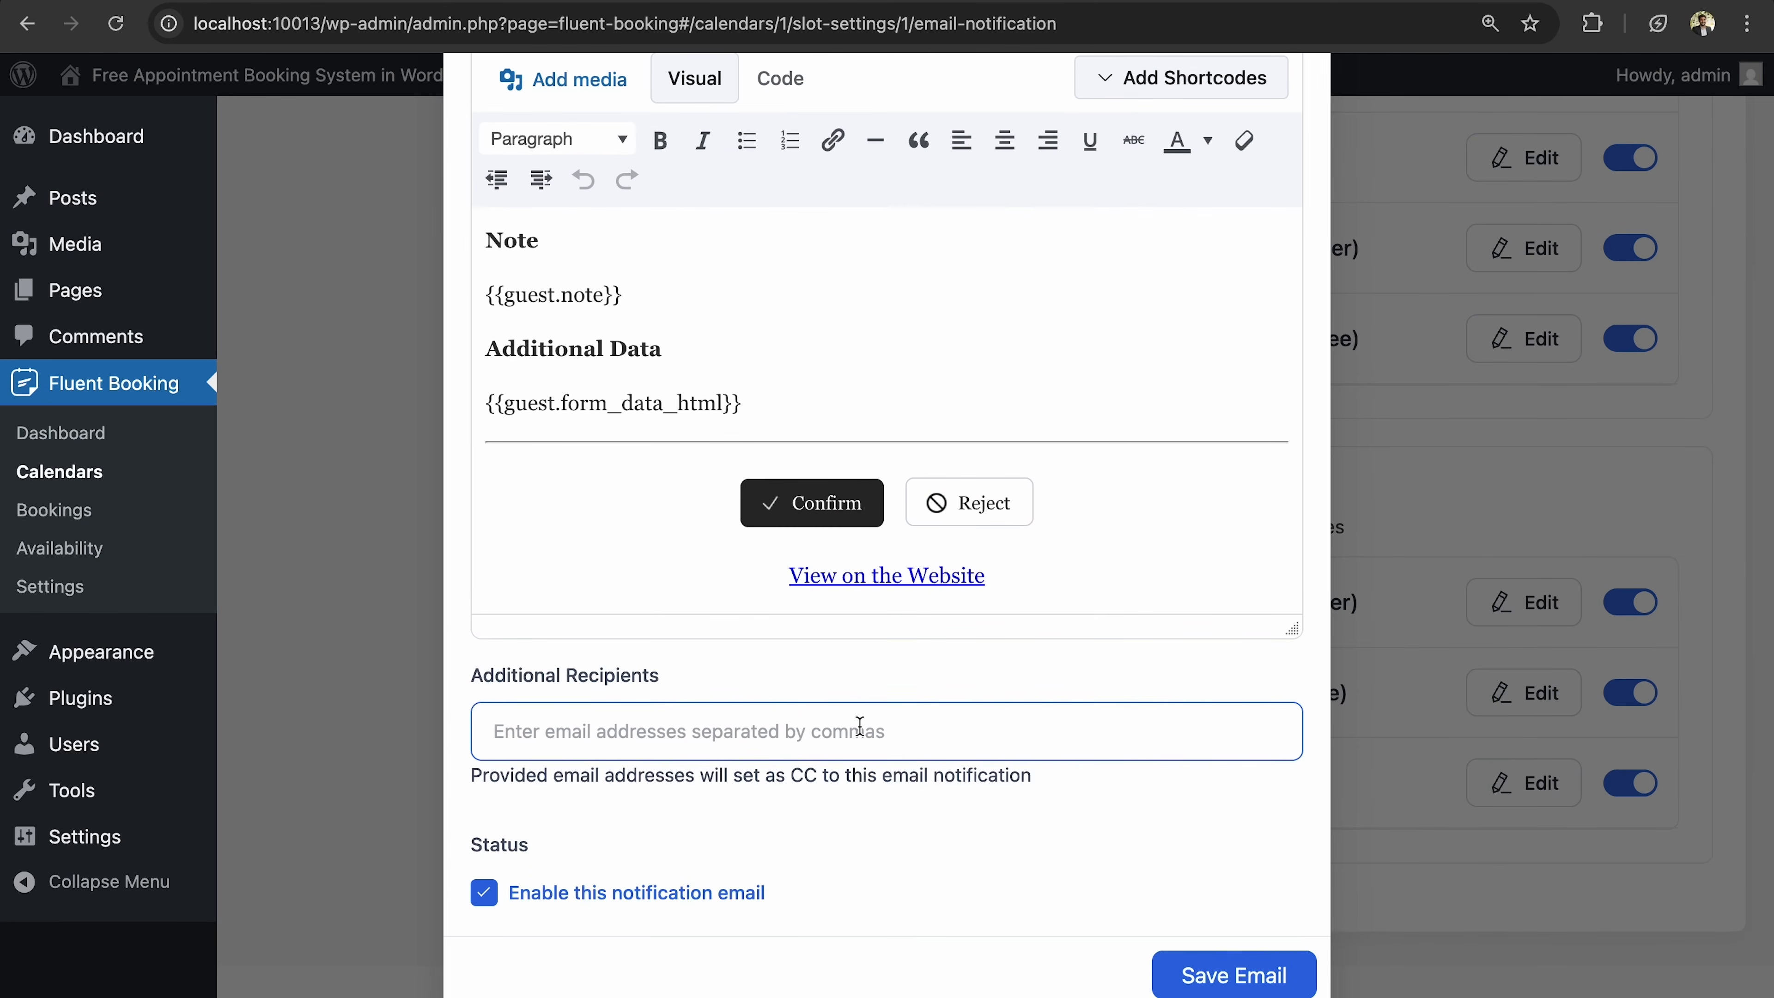
pyautogui.scroll(5, 623, 629)
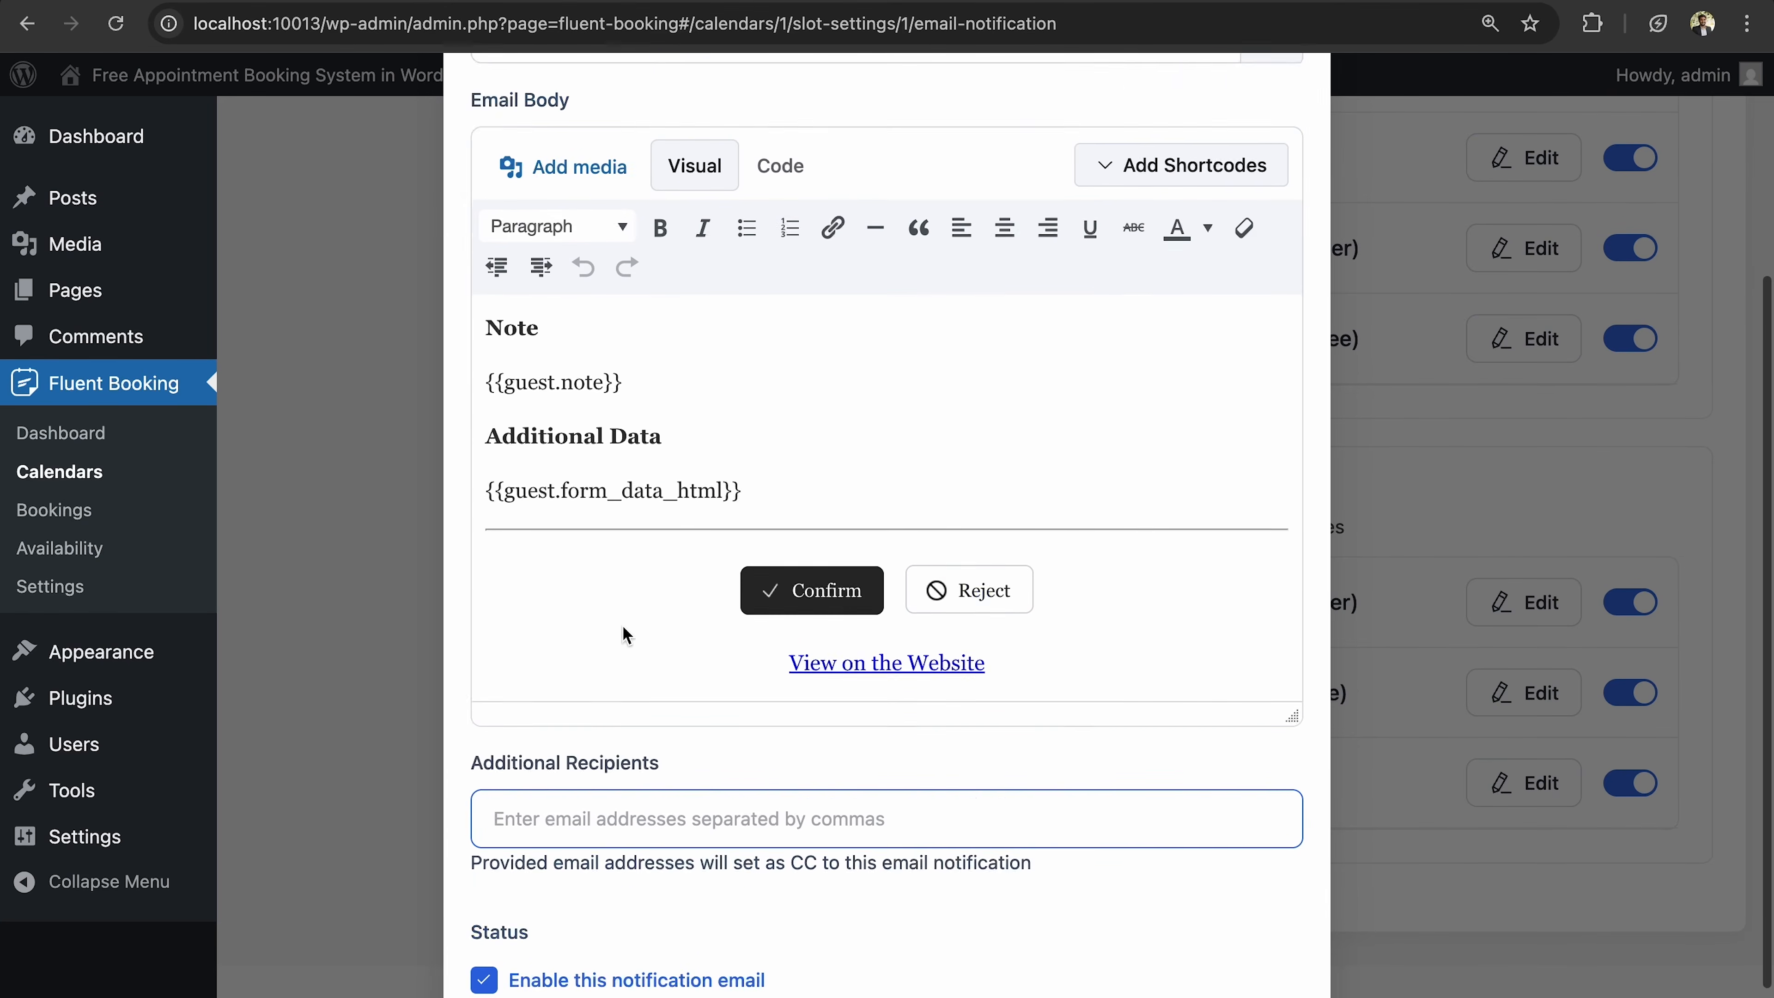
pyautogui.scroll(-2, 623, 626)
pyautogui.scroll(8, 622, 626)
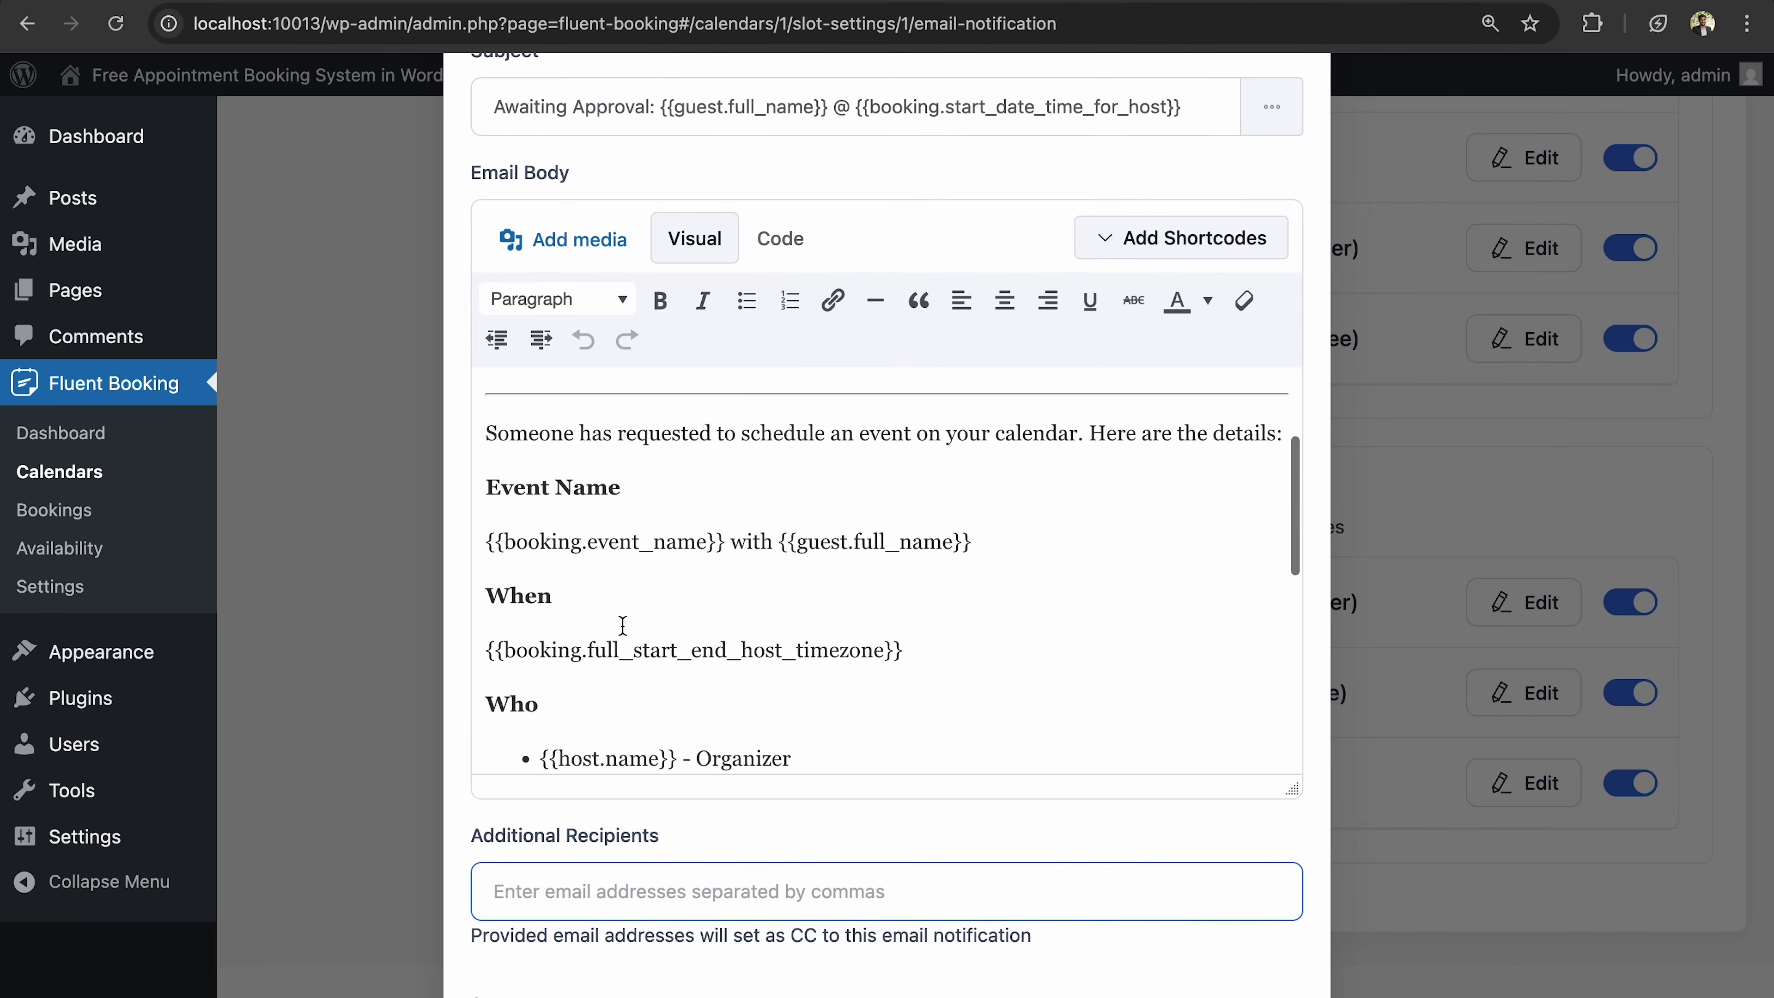
pyautogui.click(1046, 496)
pyautogui.scroll(4, 1046, 497)
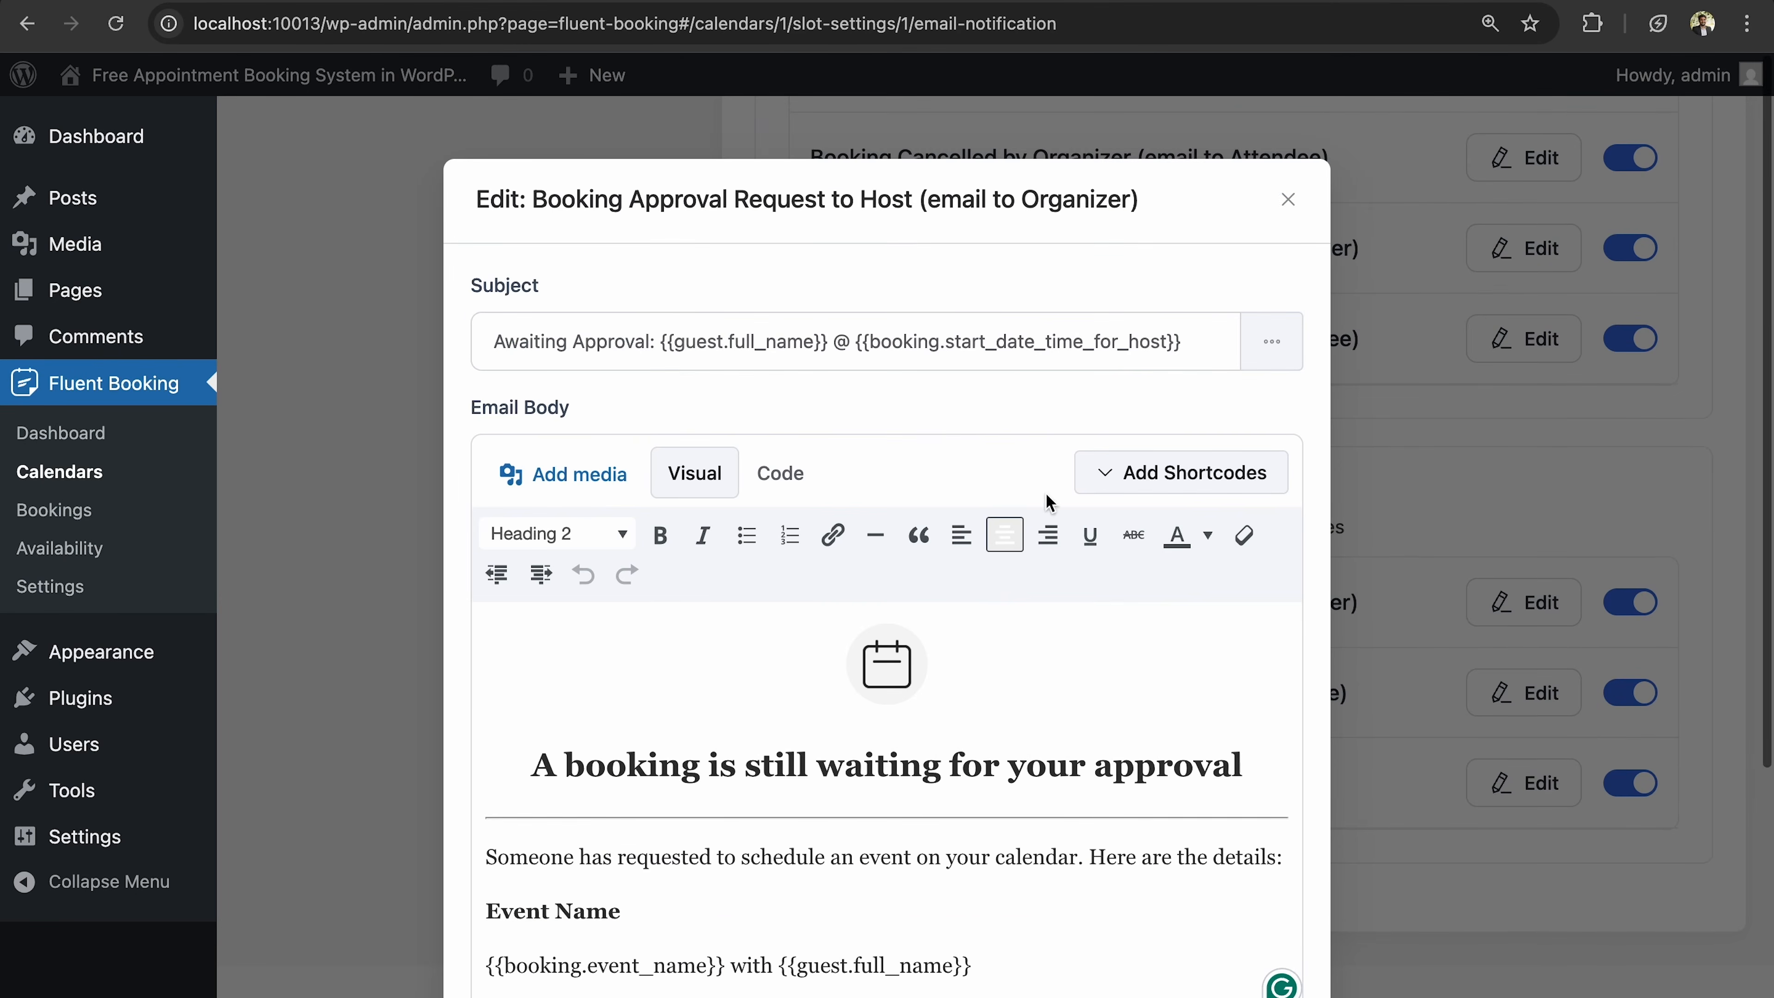
pyautogui.click(1287, 204)
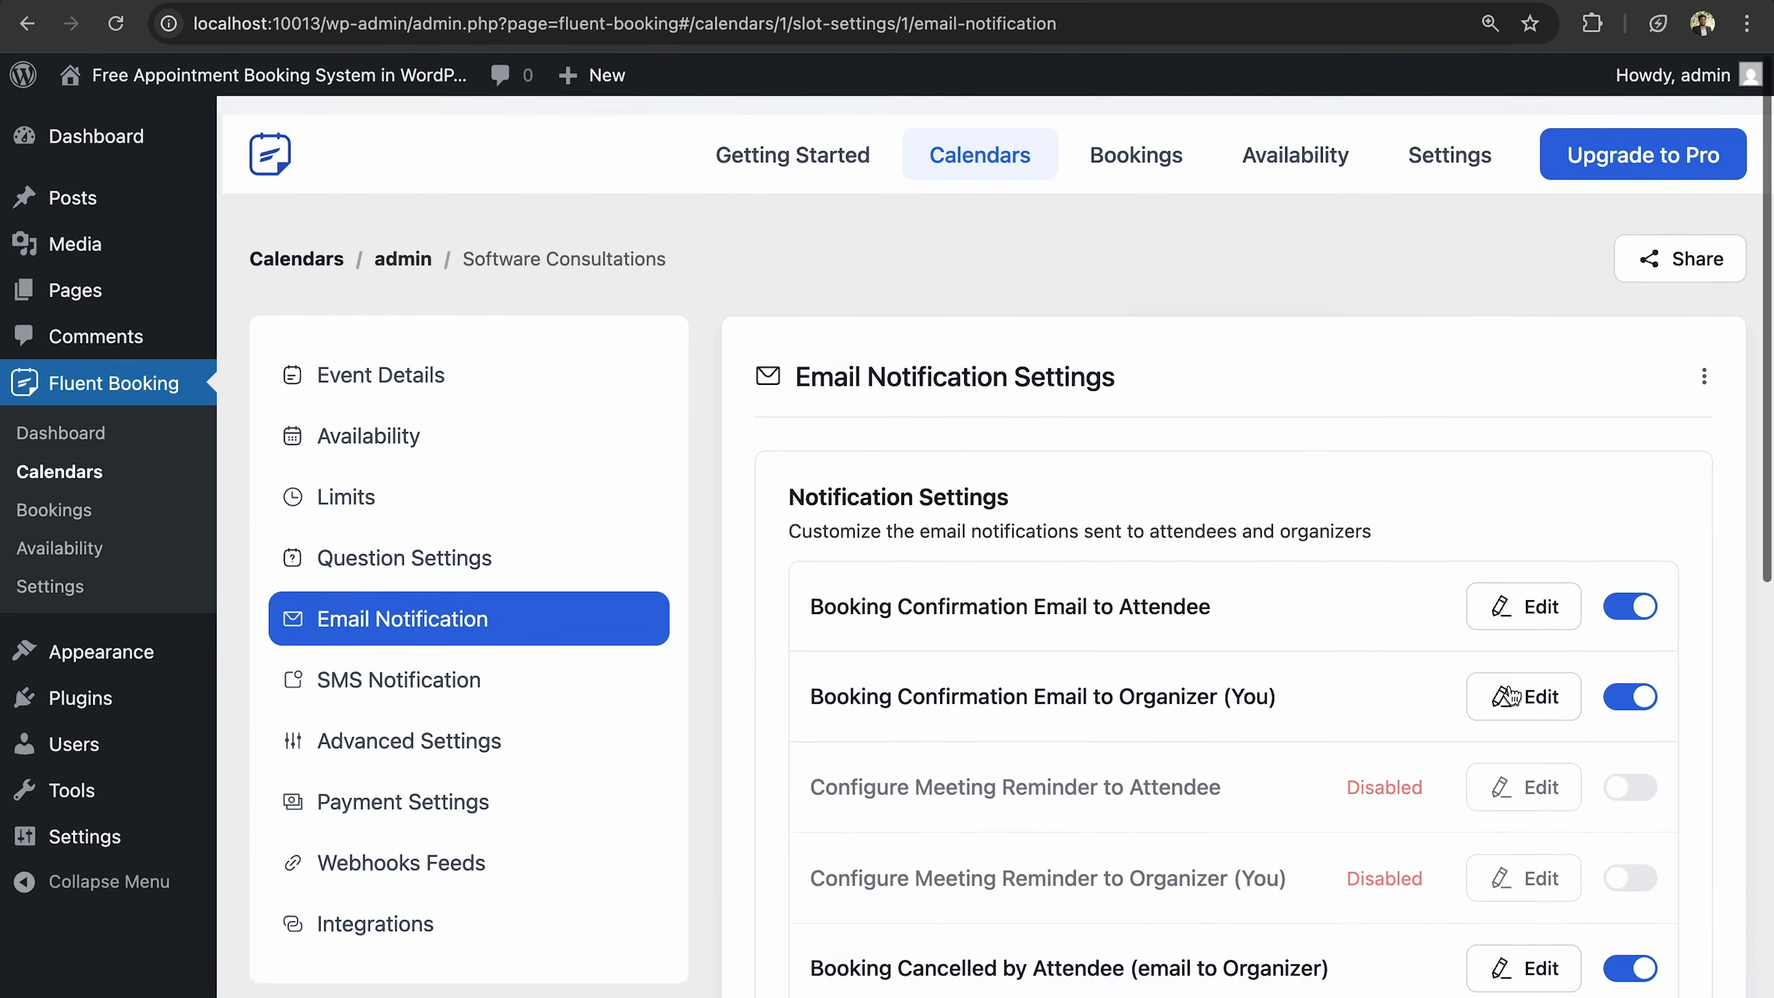
# Show the event's SMS Notification settings, which require FluentBooking Pro.
pyautogui.scroll(-3, 672, 586)
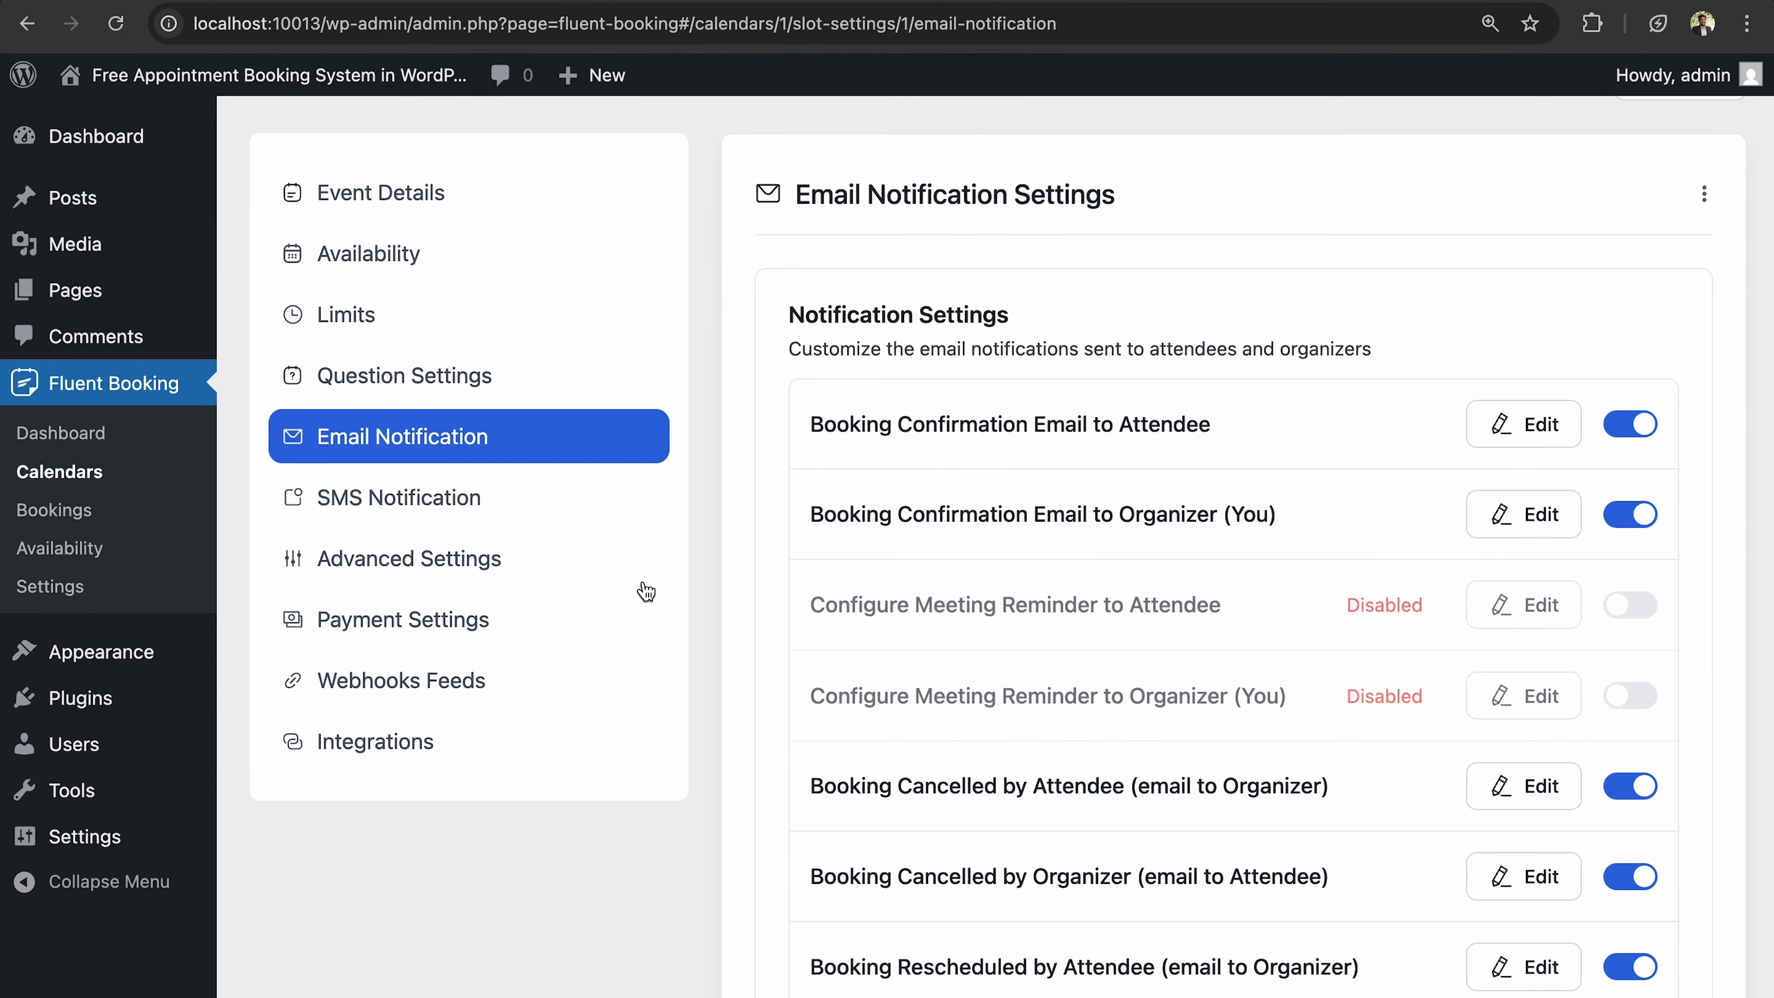
pyautogui.click(558, 478)
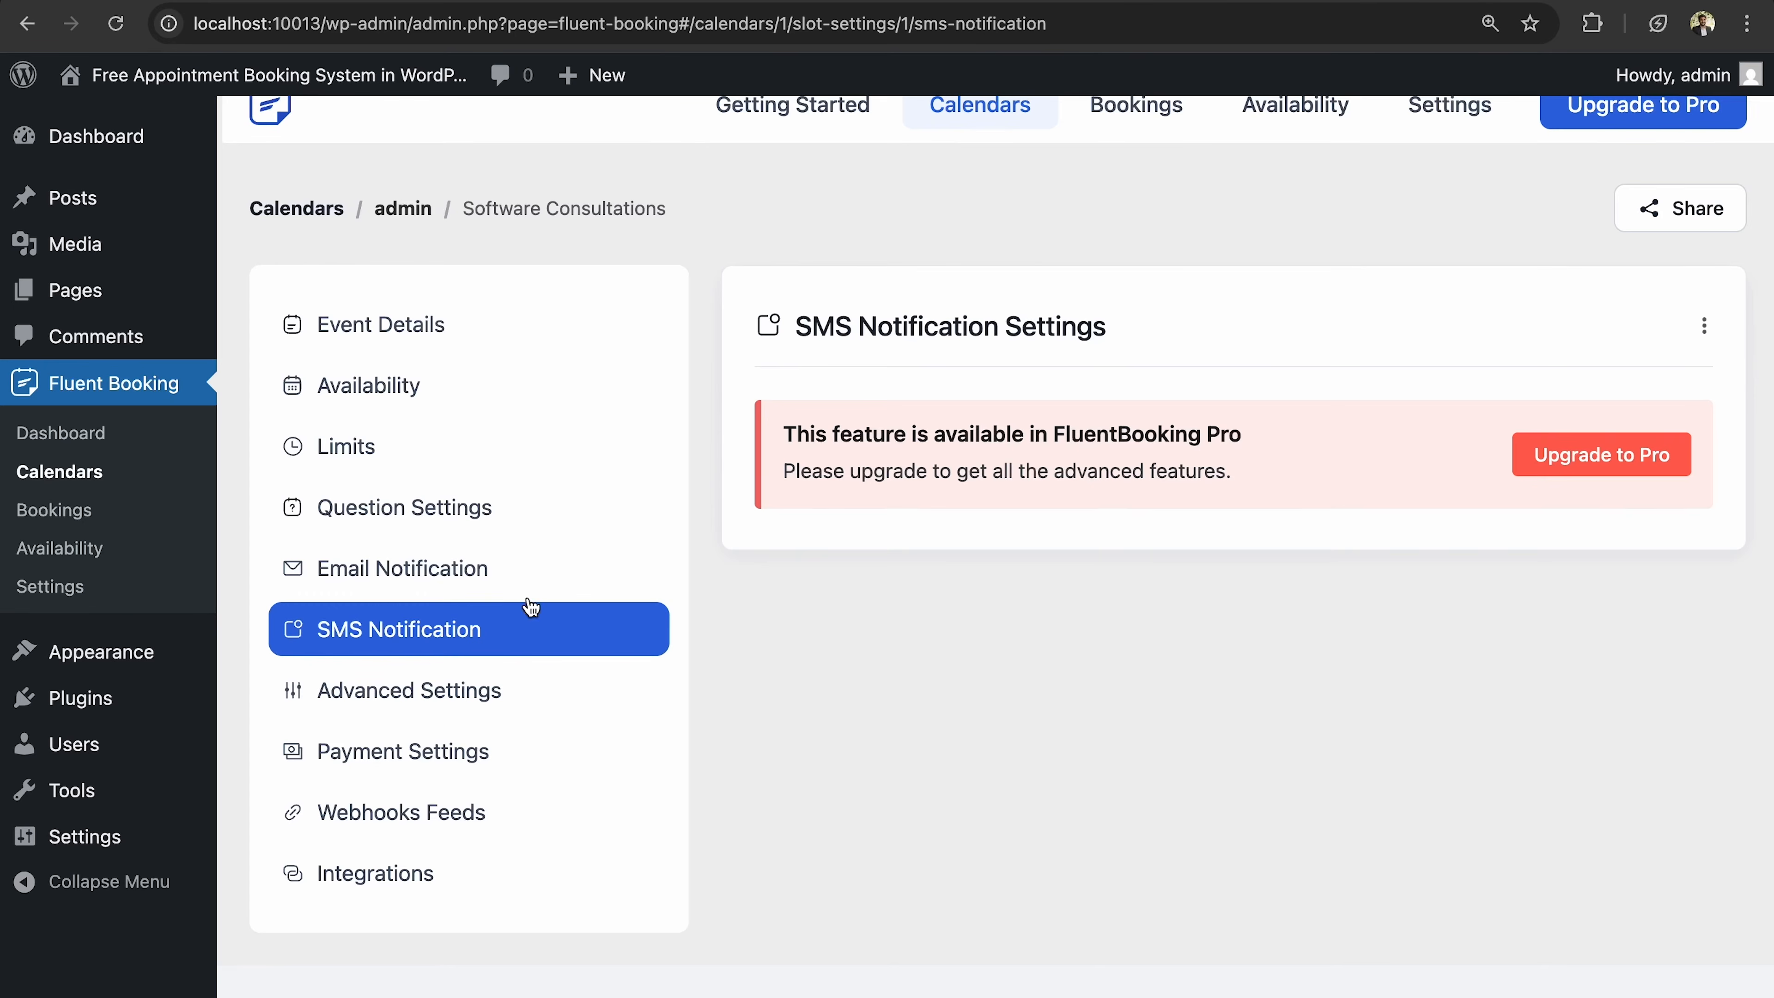
# Browse Advanced, Payment, Webhooks Feeds, Integrations and Event Details sections, then go to global Settings.
pyautogui.click(519, 695)
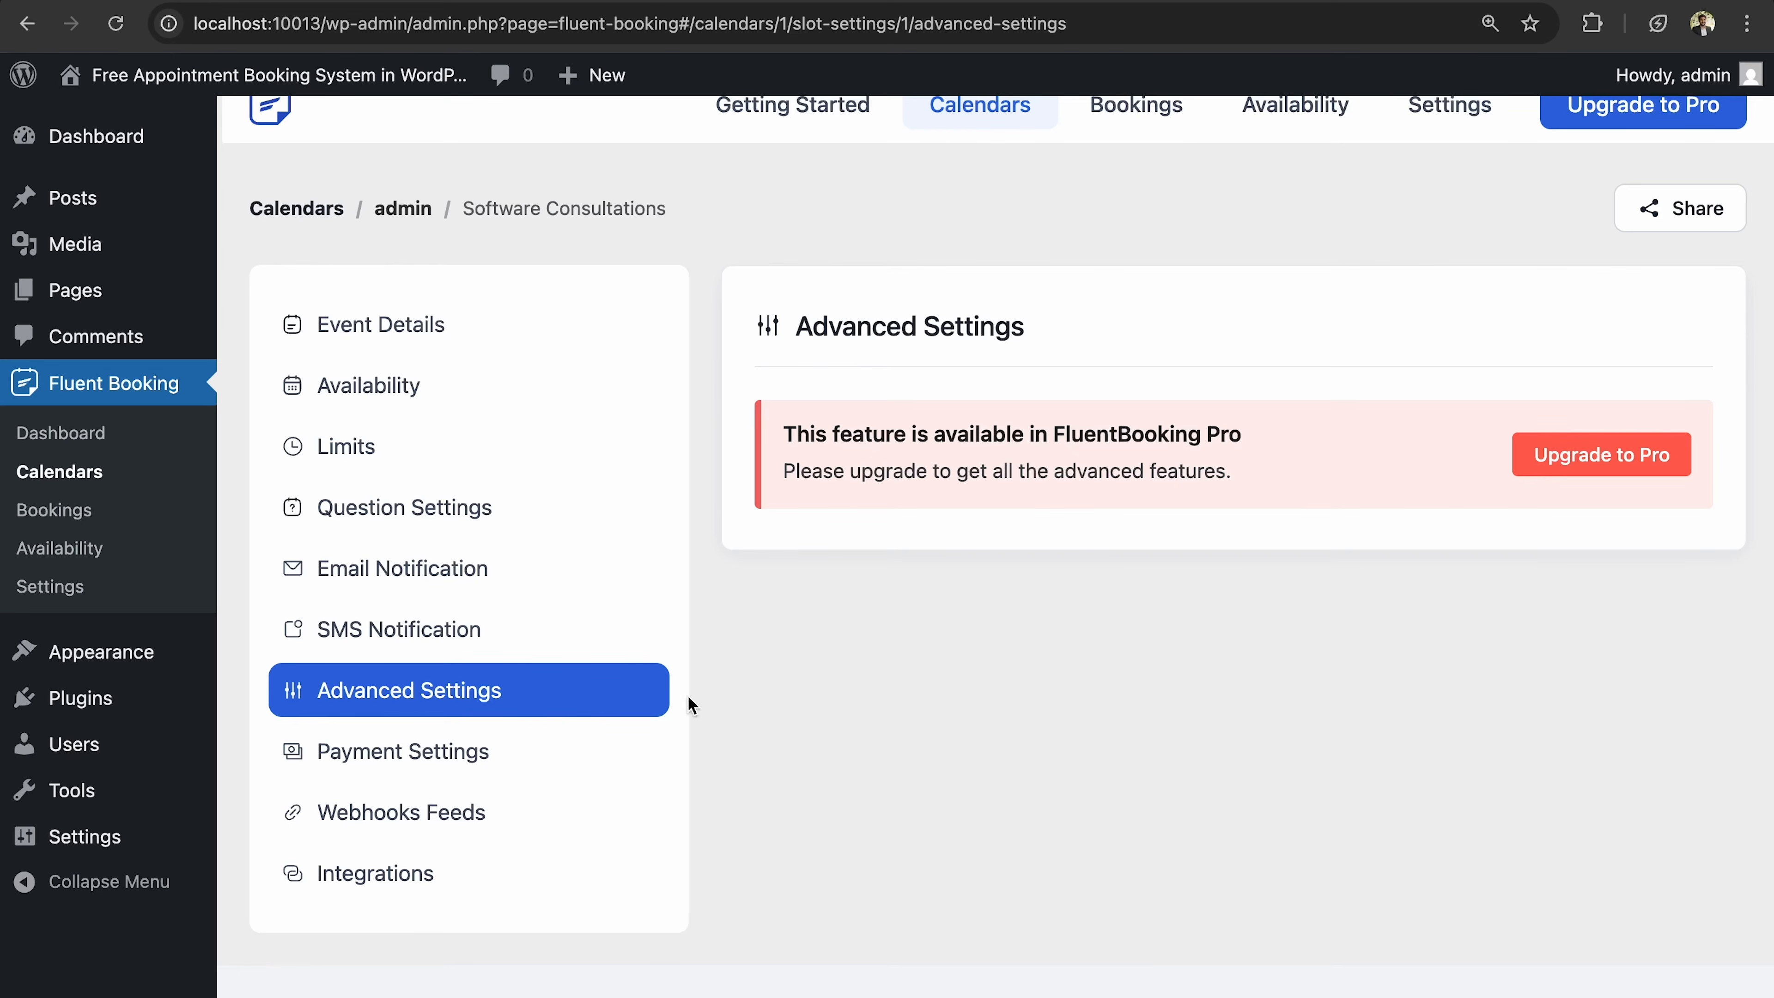
pyautogui.click(538, 751)
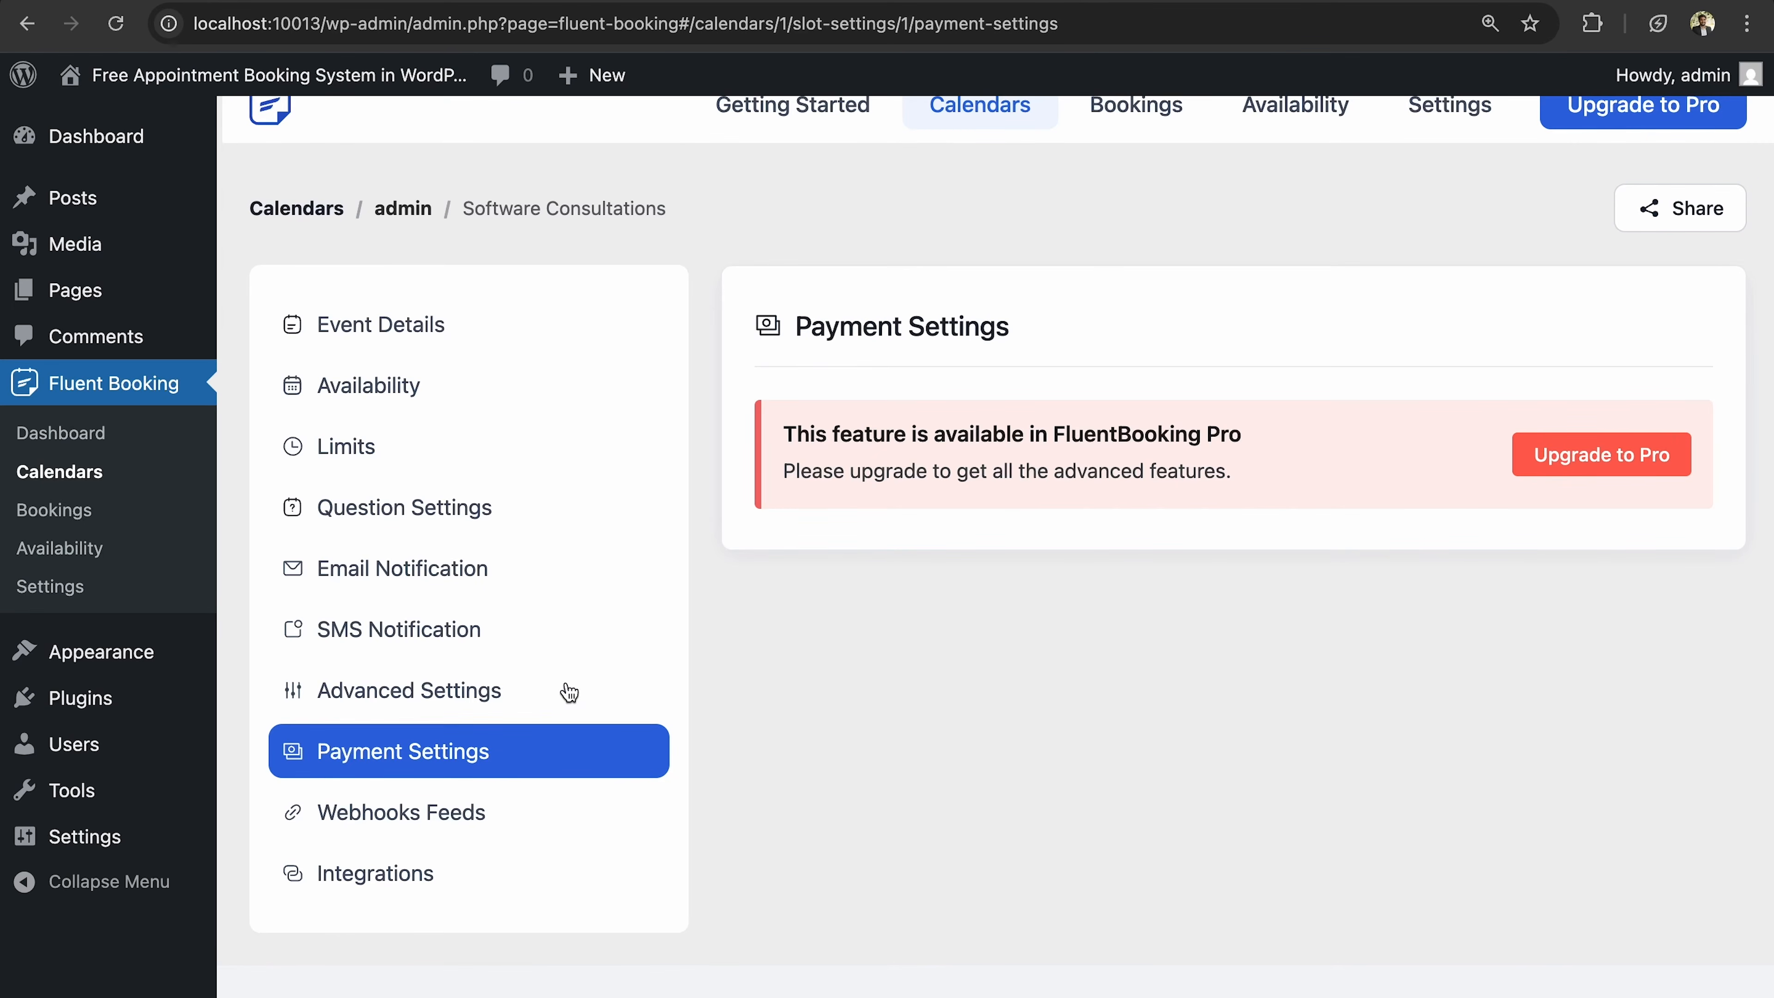
pyautogui.click(513, 825)
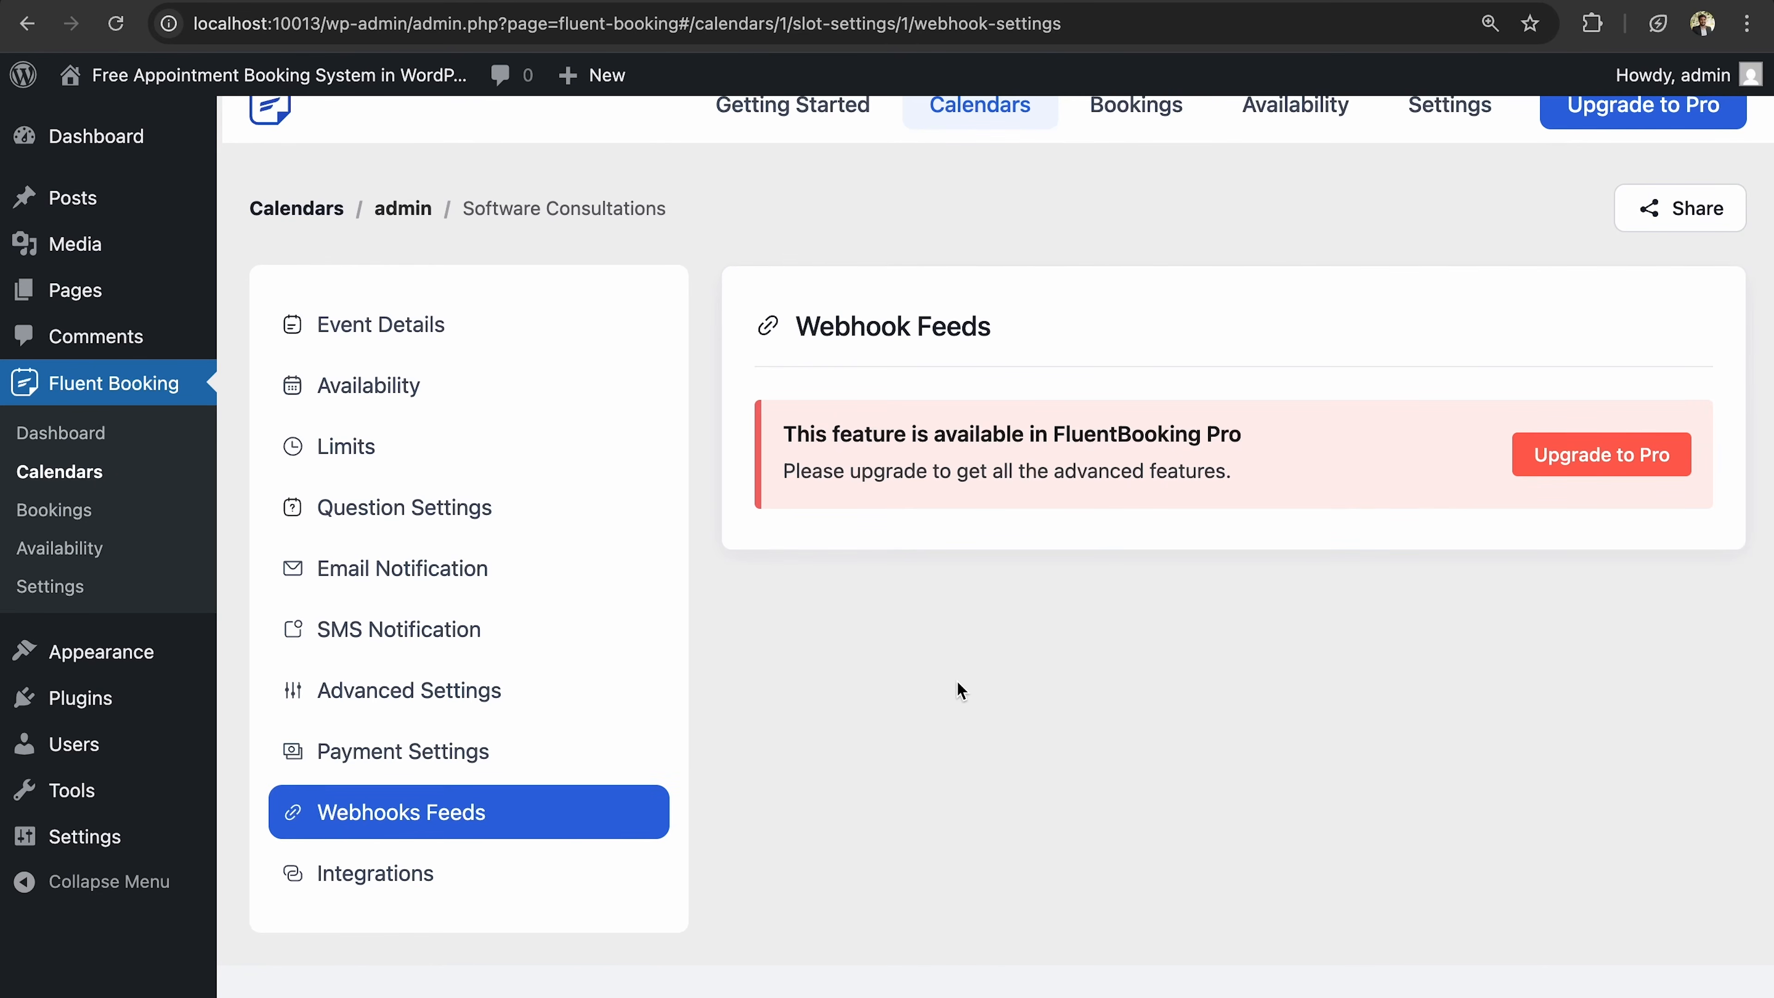
pyautogui.click(573, 875)
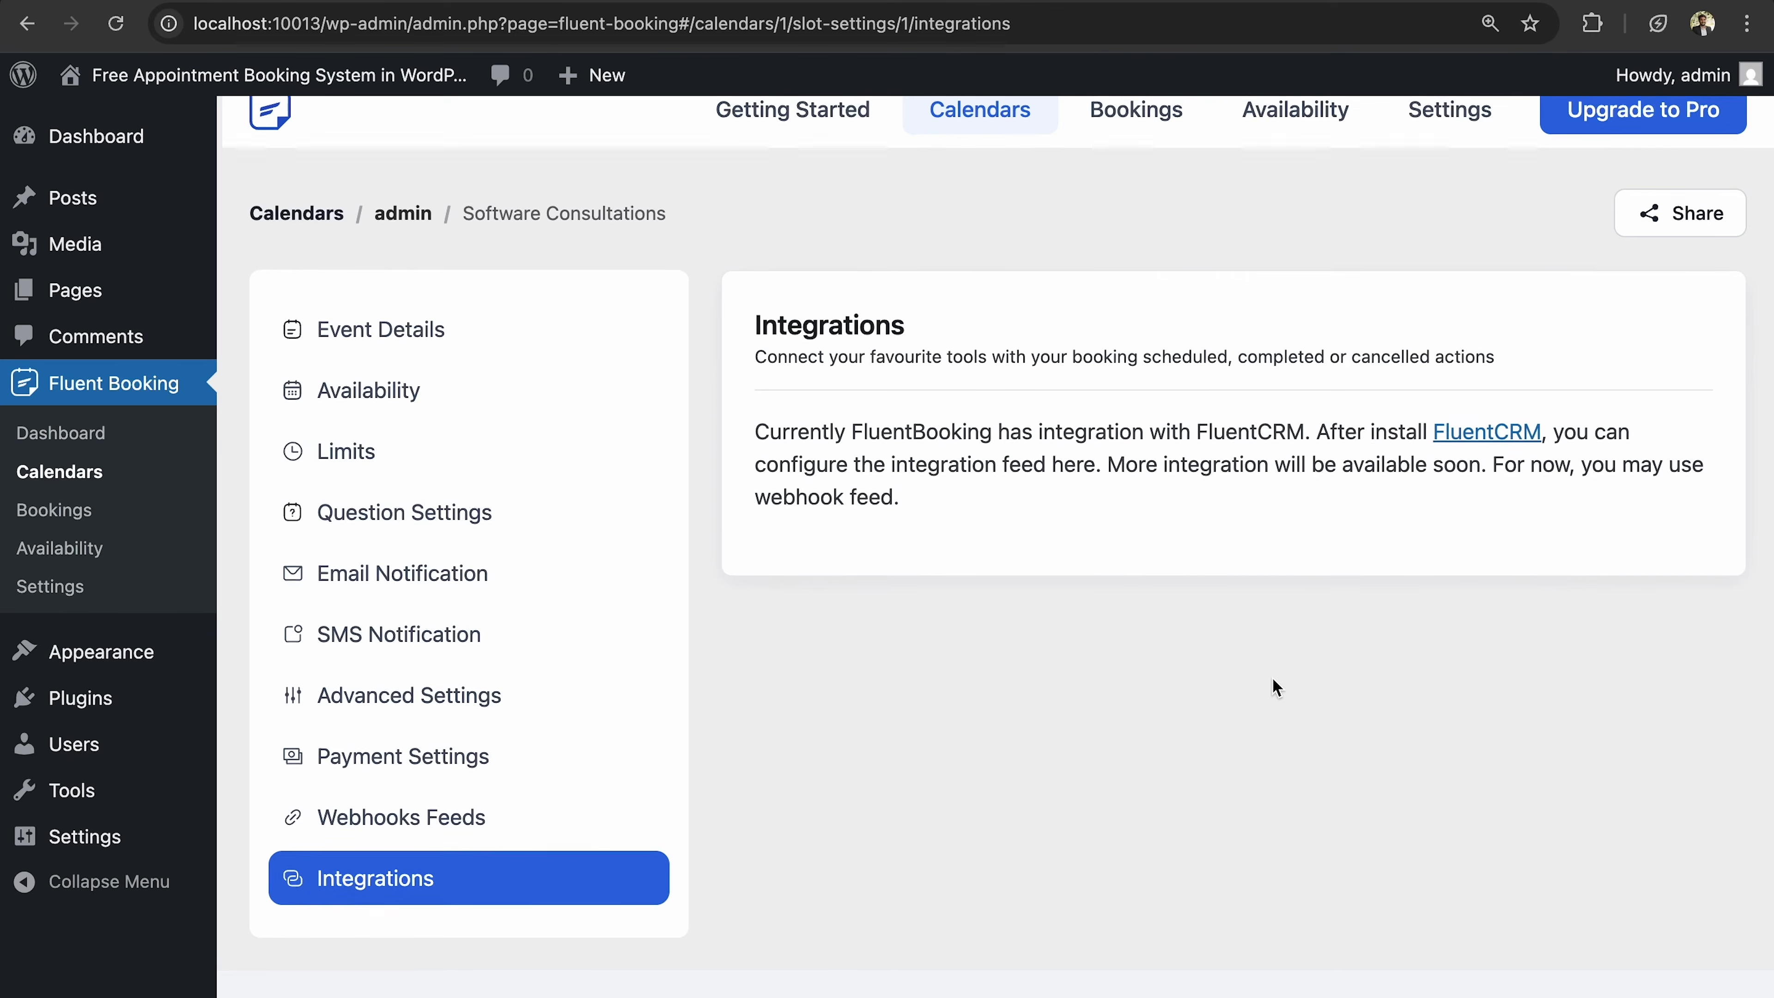
pyautogui.scroll(1, 1272, 679)
pyautogui.click(416, 363)
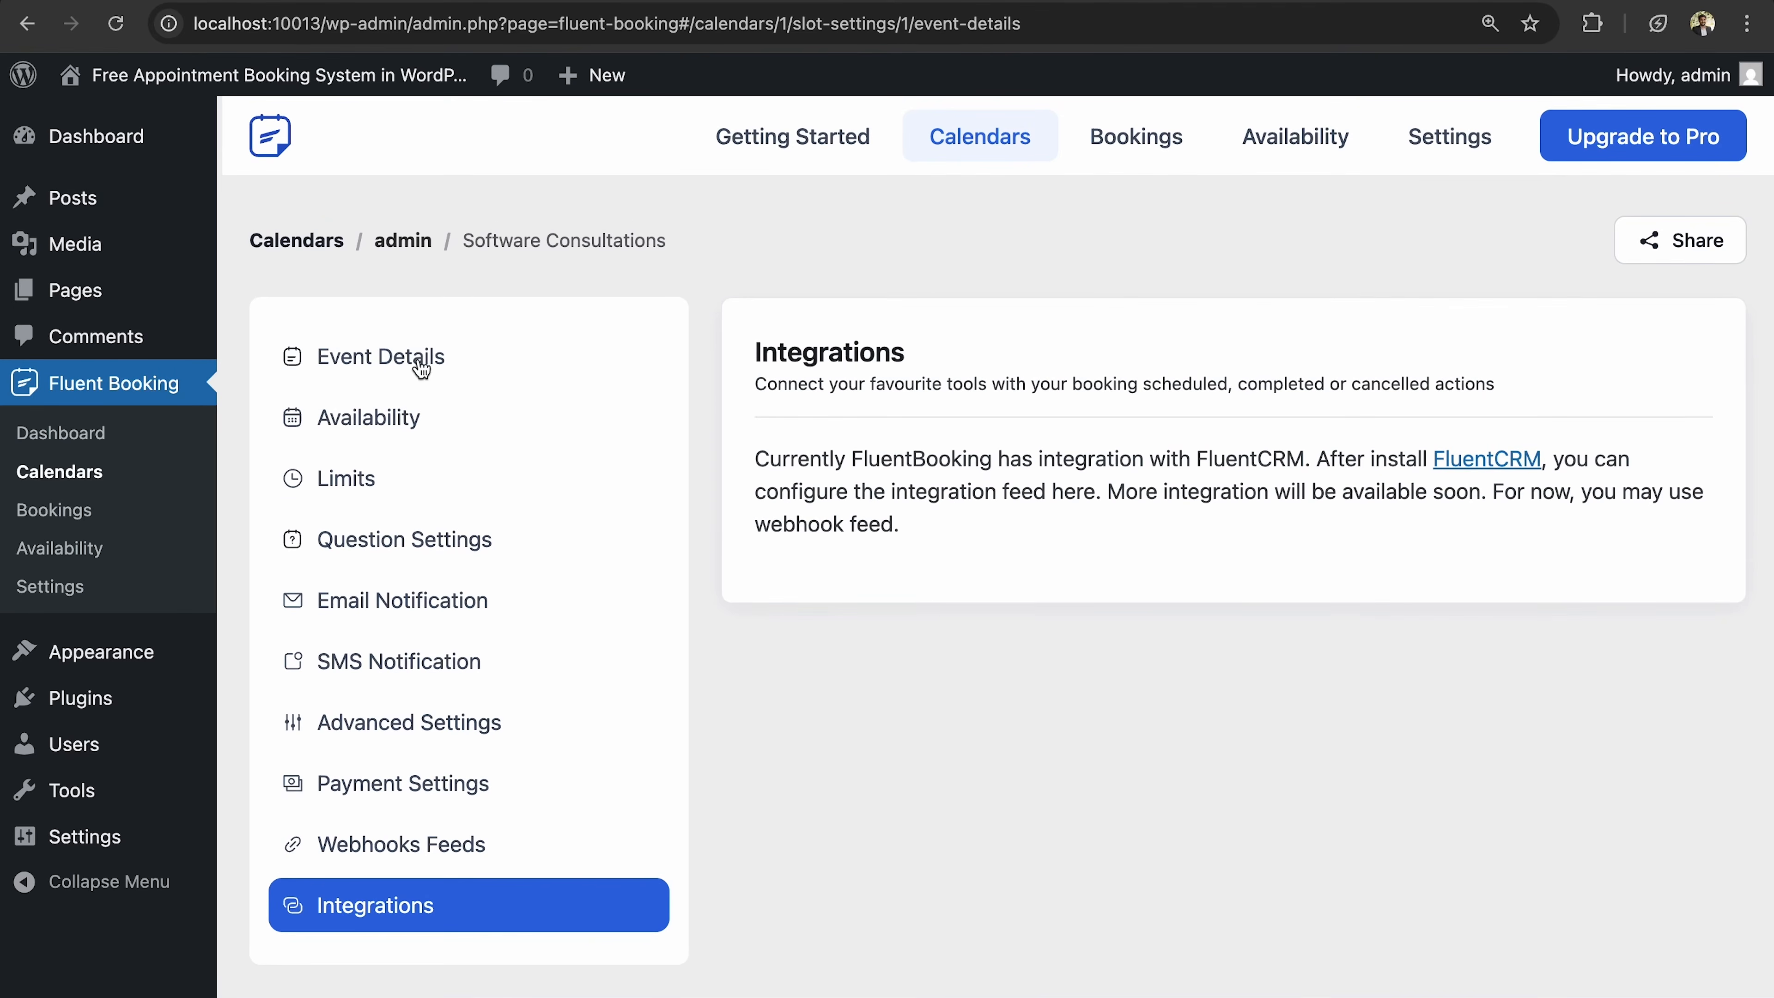
pyautogui.scroll(-6, 1282, 552)
pyautogui.scroll(5, 1285, 554)
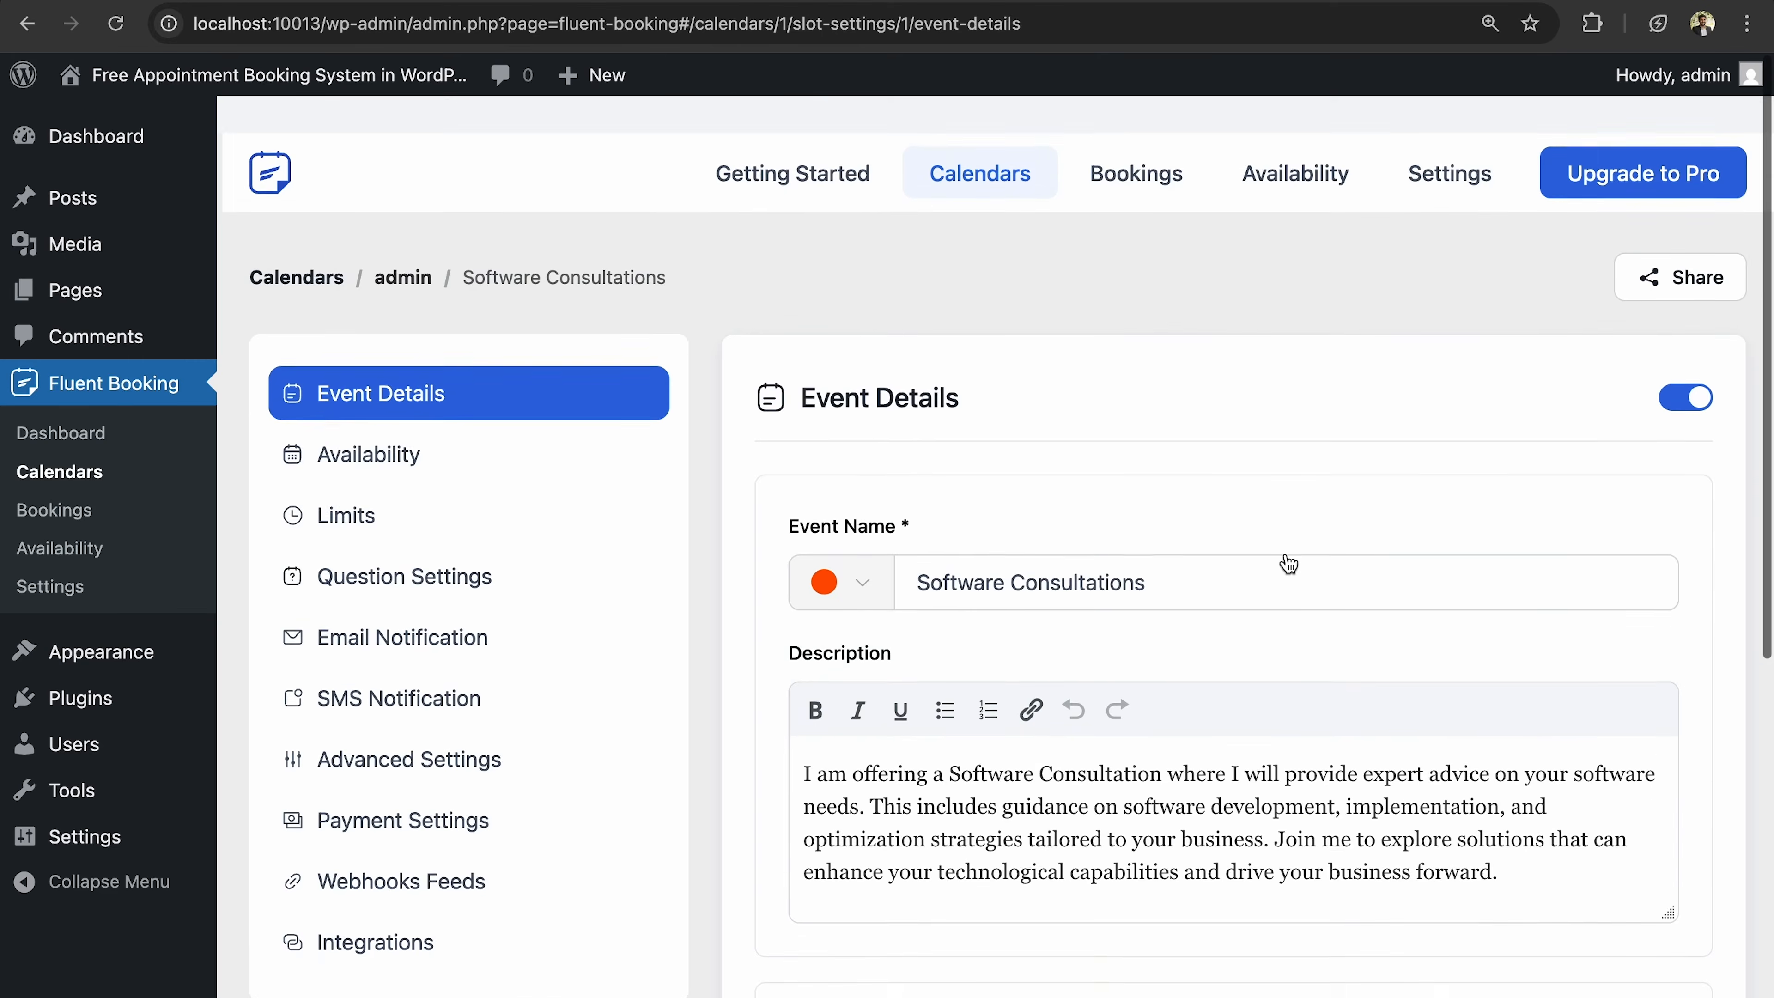
pyautogui.click(1451, 134)
# Start the calendar week on Friday and use the 24h time format.
pyautogui.scroll(-3, 721, 675)
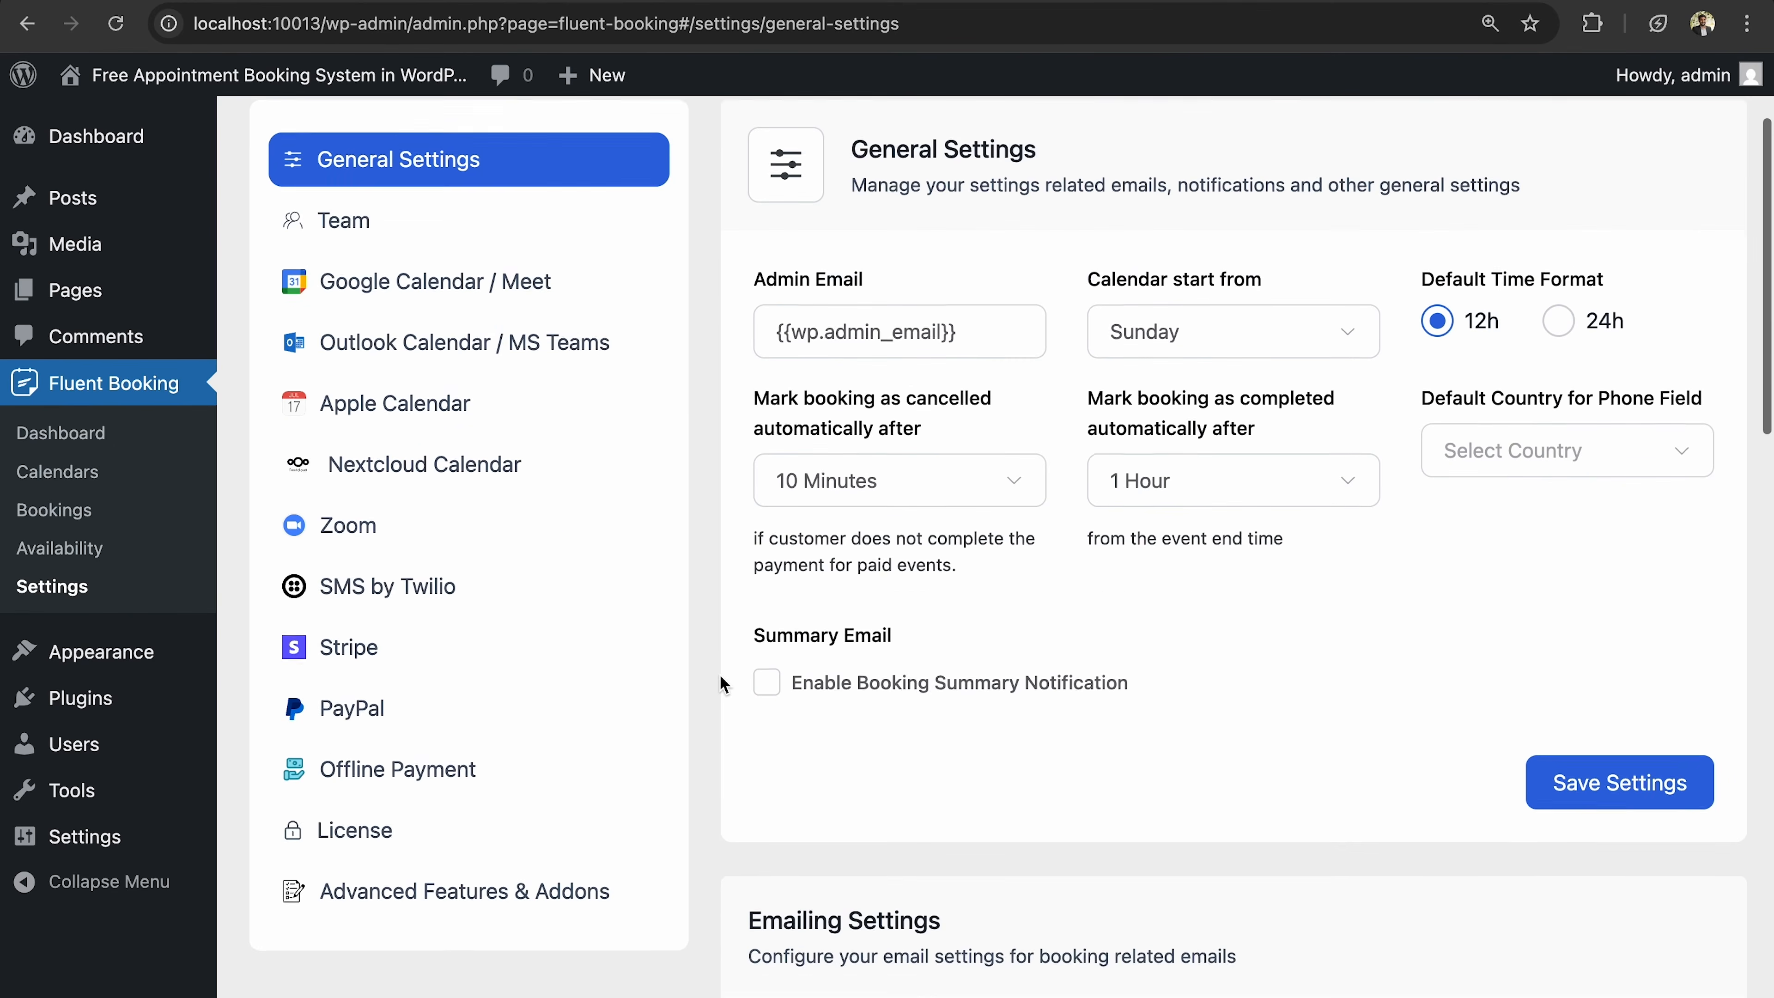
pyautogui.scroll(1, 720, 674)
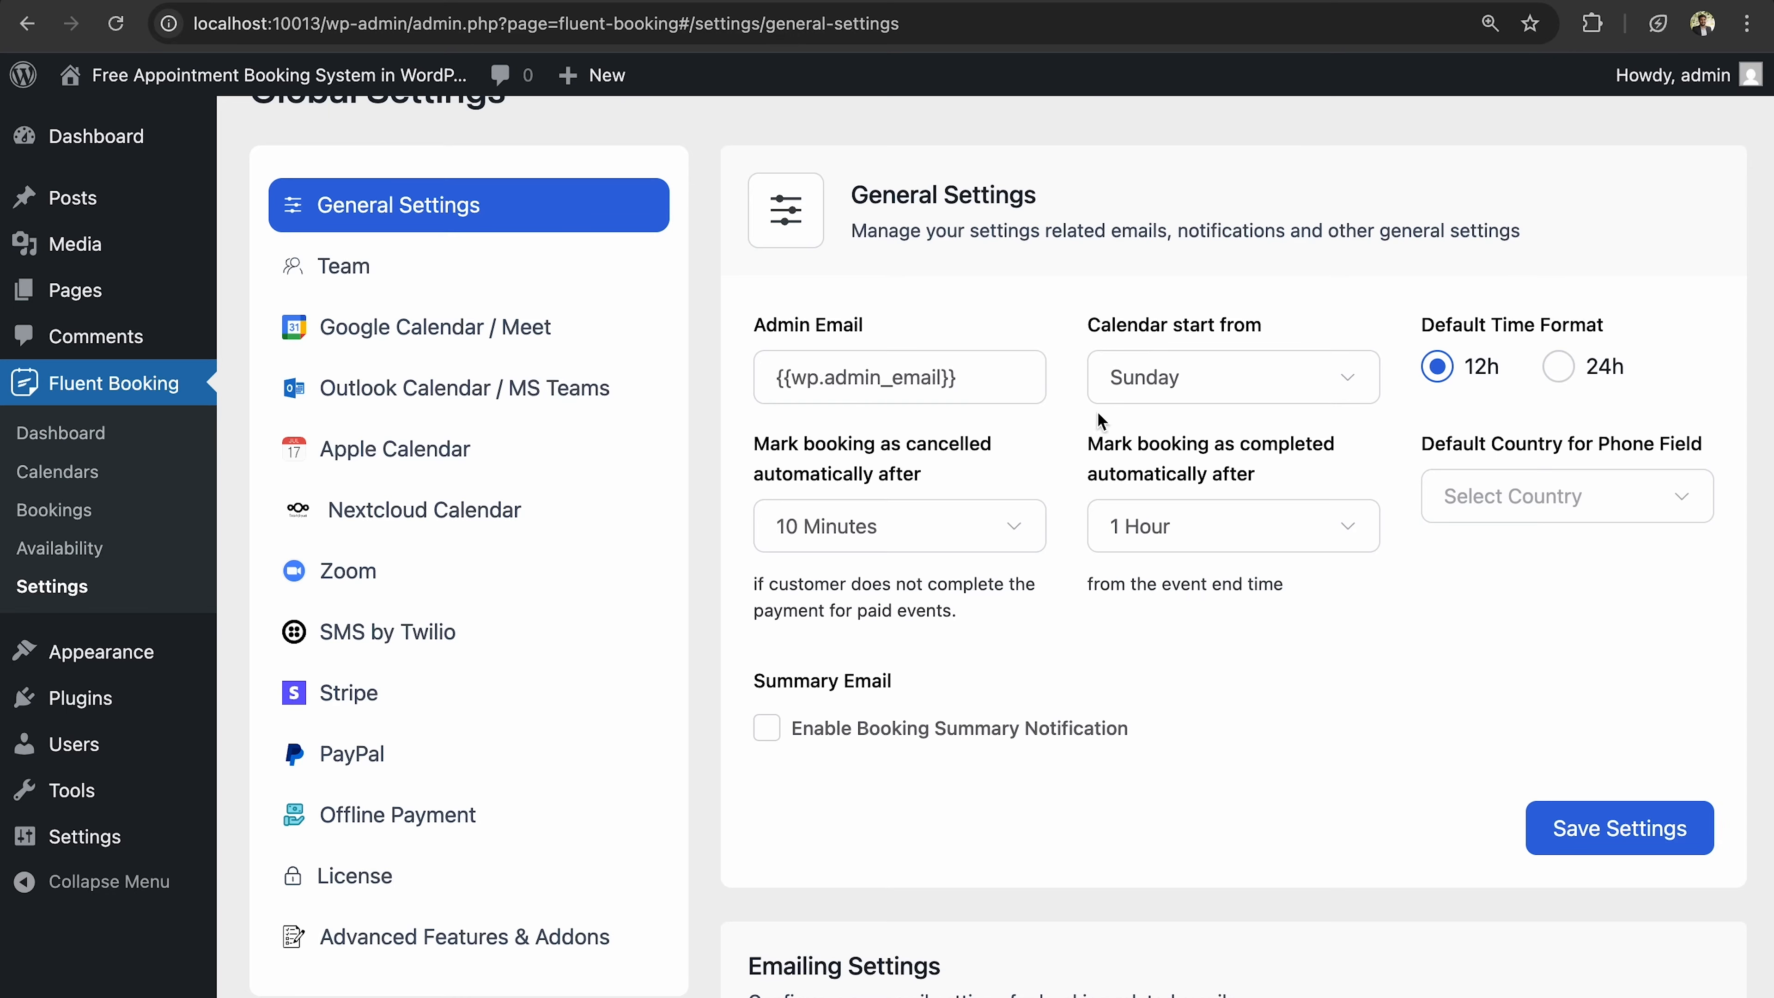
pyautogui.click(1222, 381)
pyautogui.click(1222, 383)
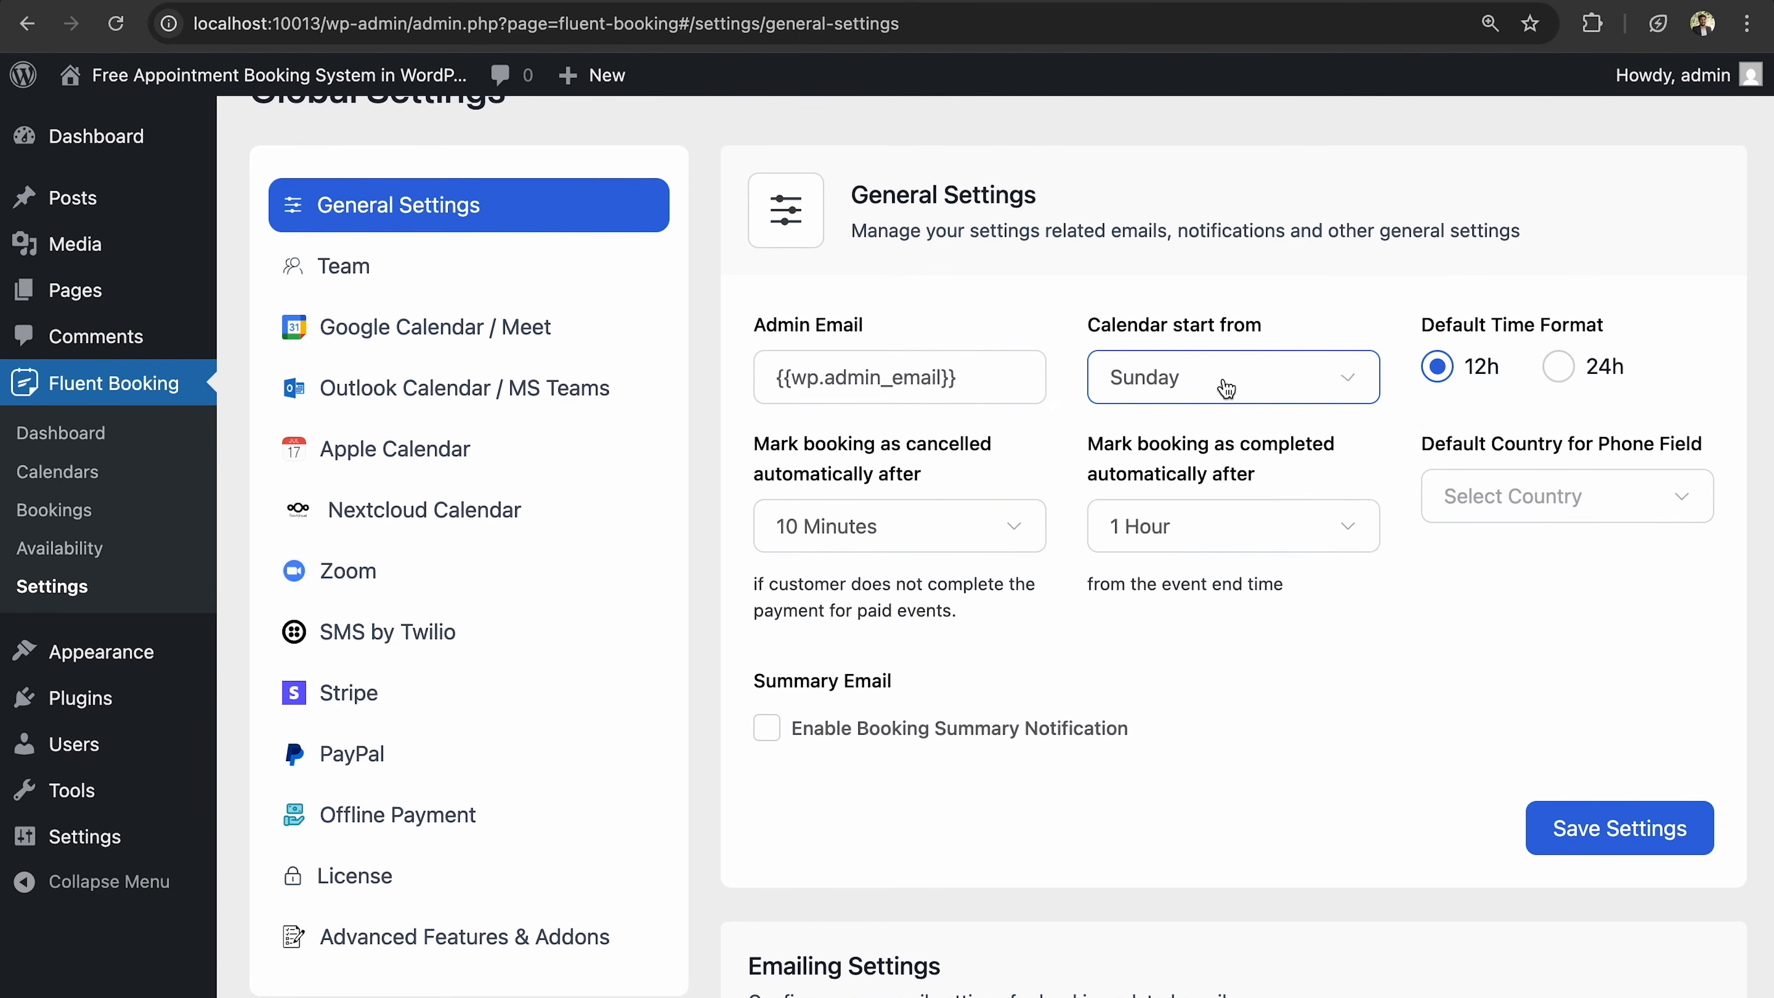
pyautogui.click(1259, 380)
pyautogui.click(1182, 653)
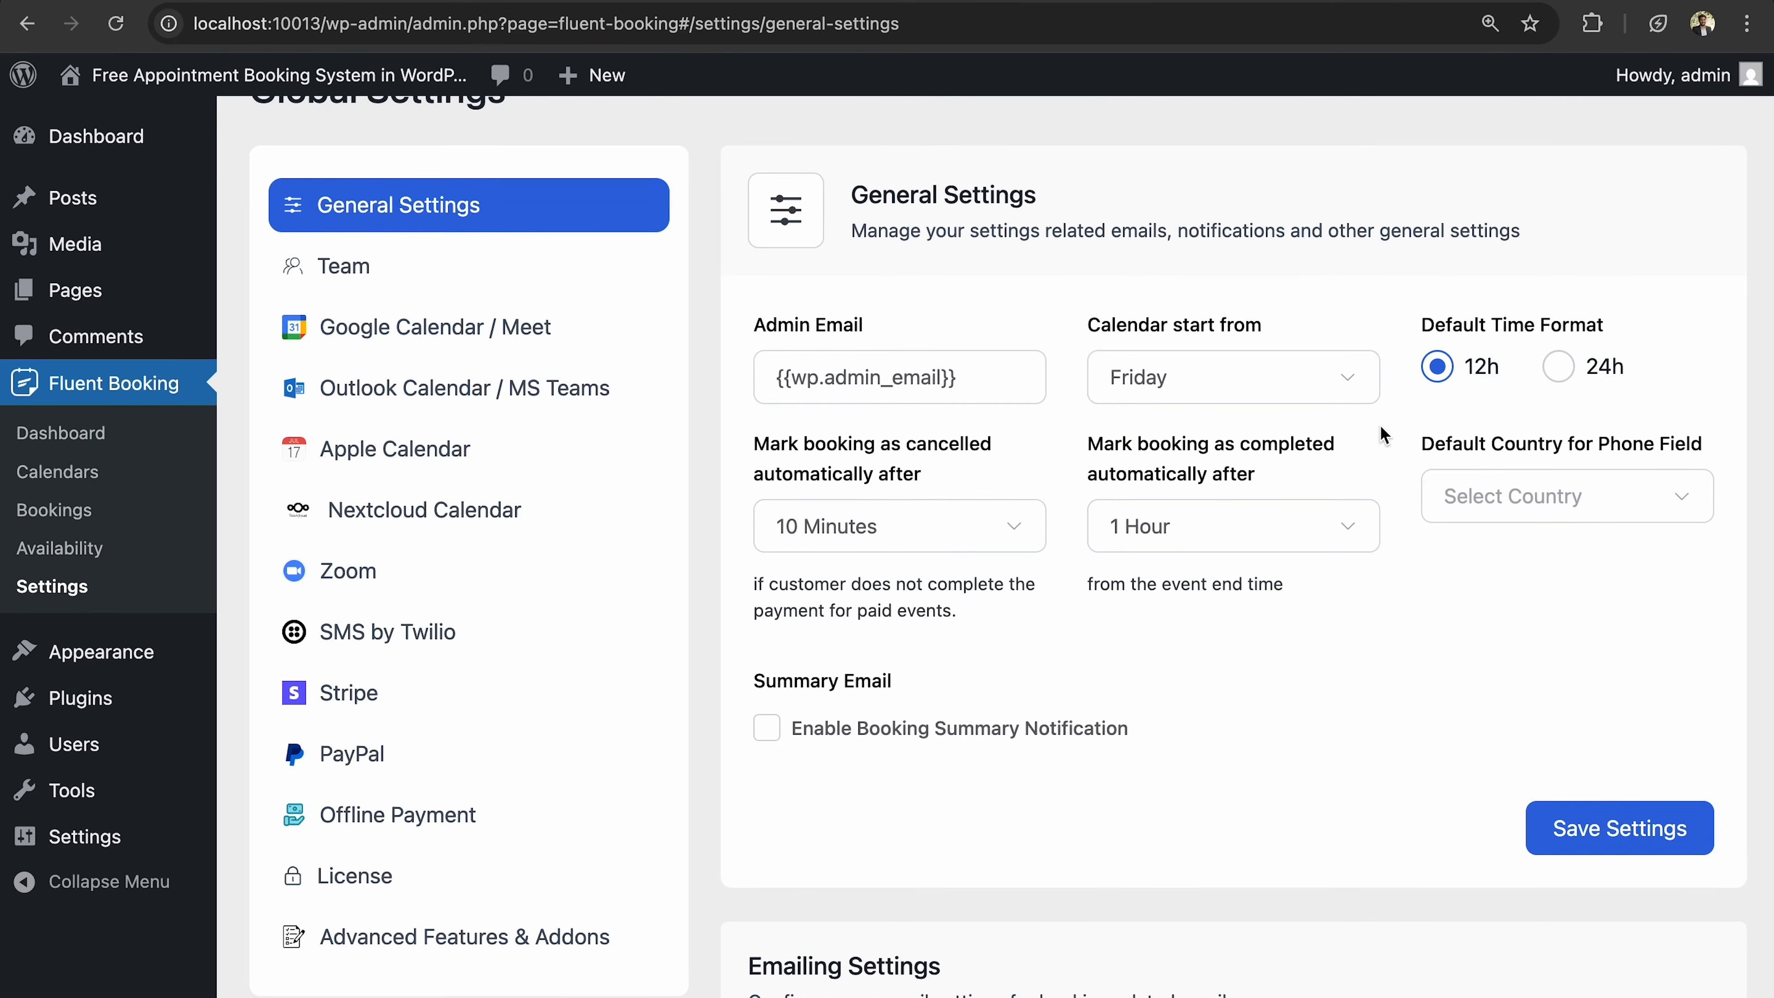
pyautogui.click(1561, 369)
# Auto-cancel bookings after 20 Minutes and auto-complete them after 10 Minutes.
pyautogui.click(975, 532)
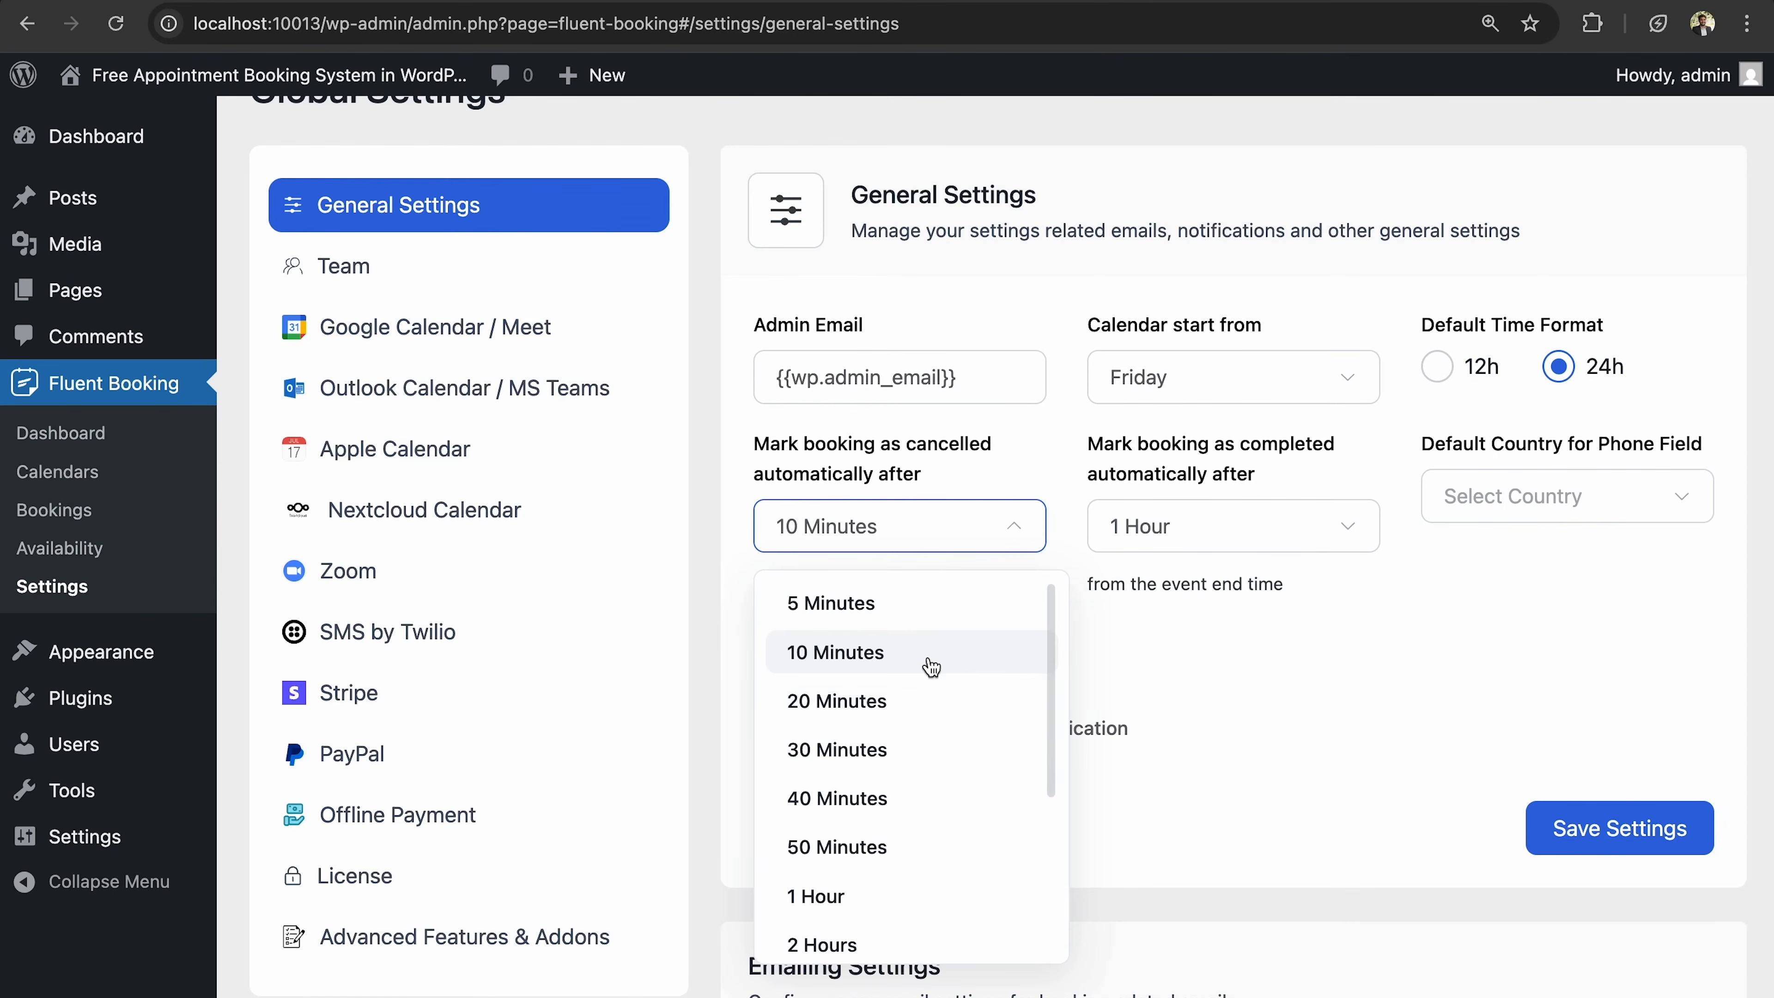
pyautogui.click(928, 695)
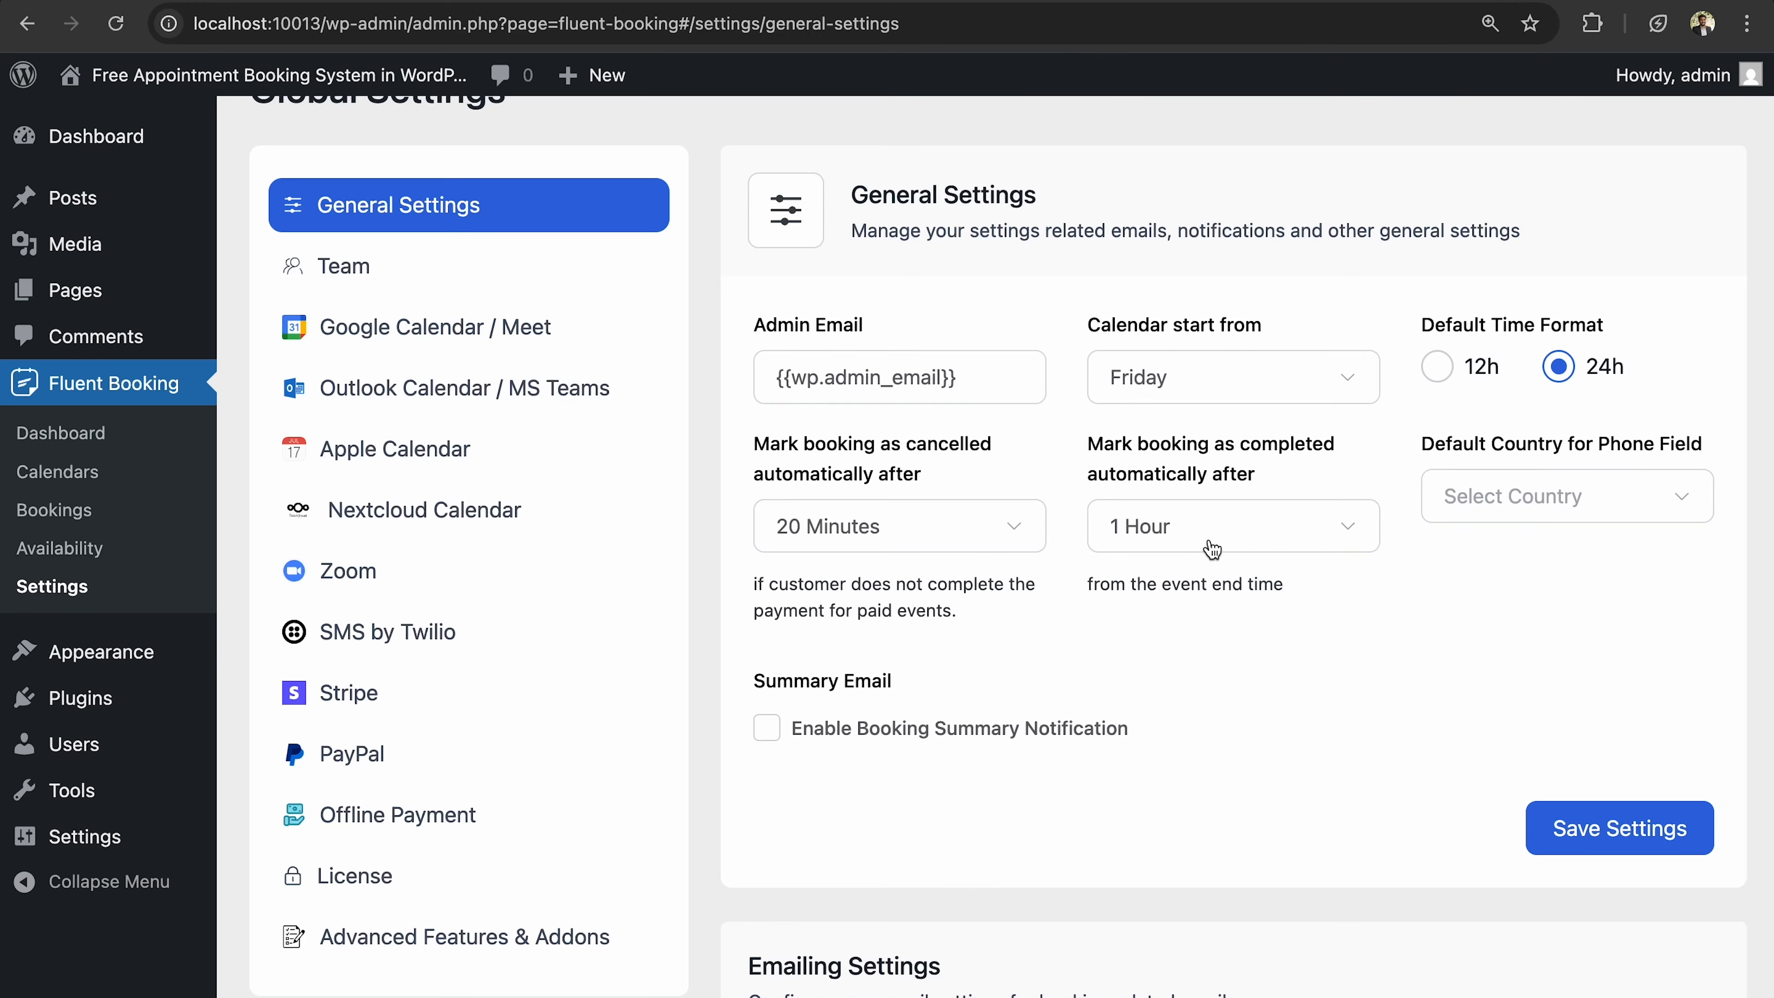
pyautogui.click(1238, 539)
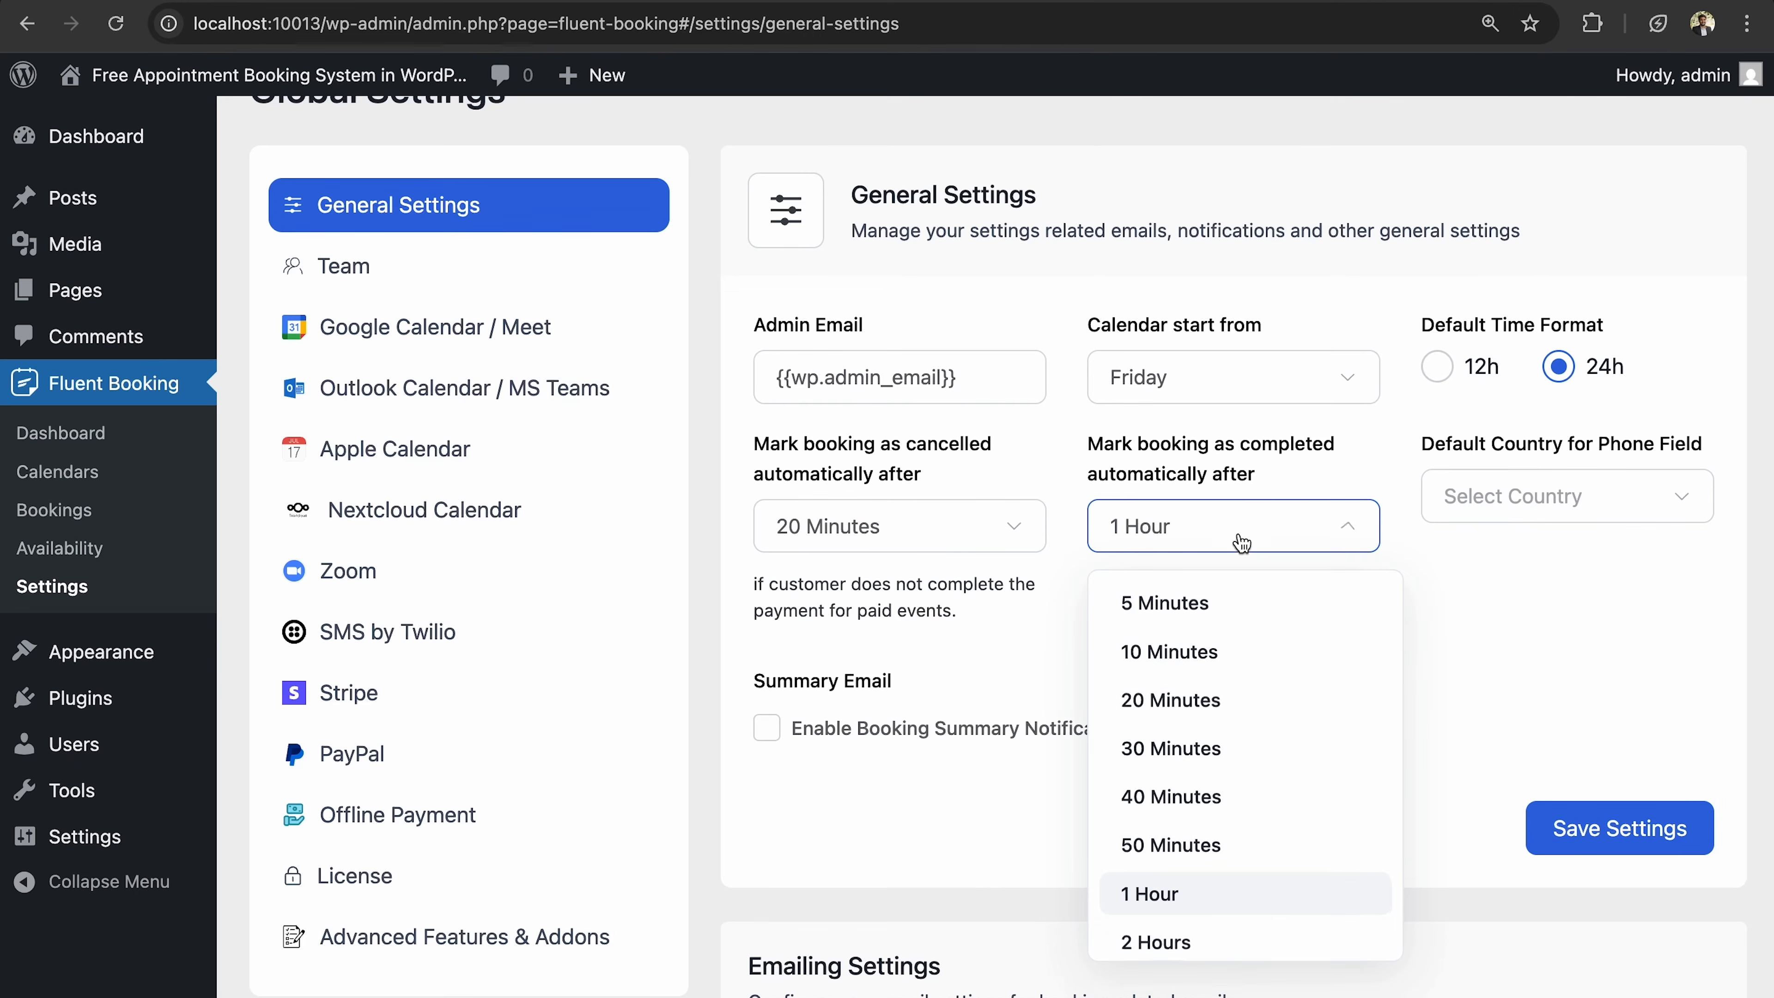
pyautogui.click(1235, 657)
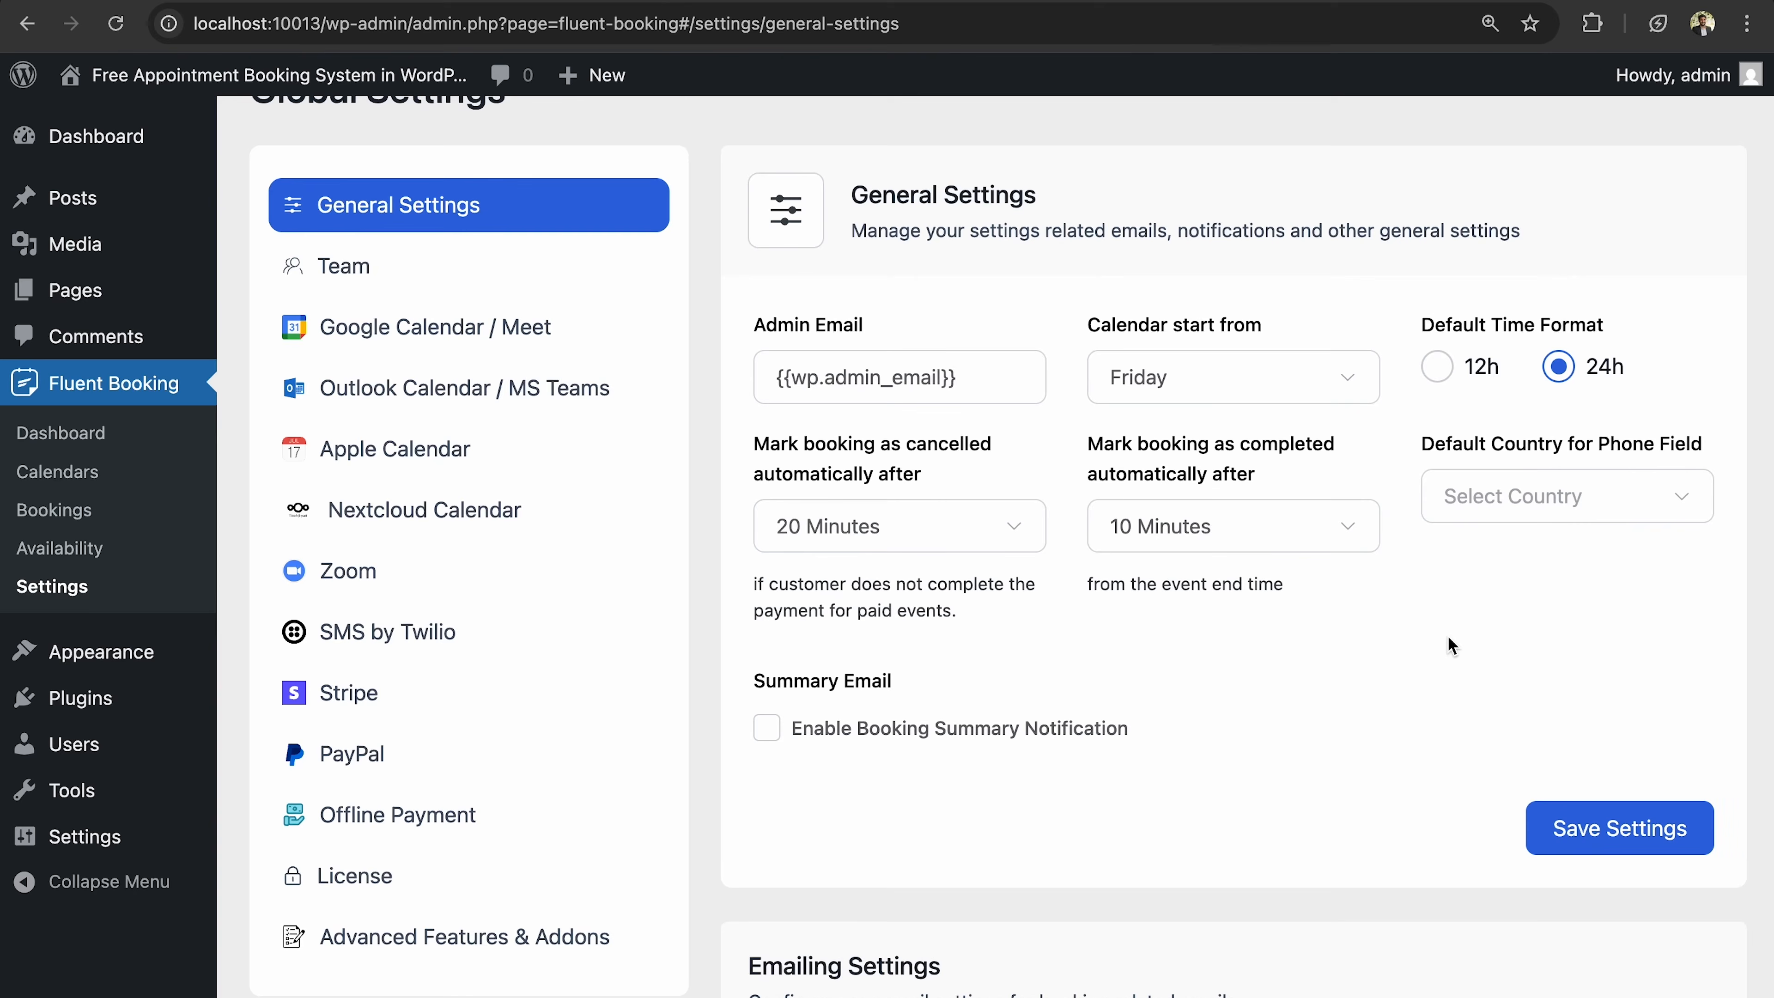
pyautogui.scroll(-2, 1452, 644)
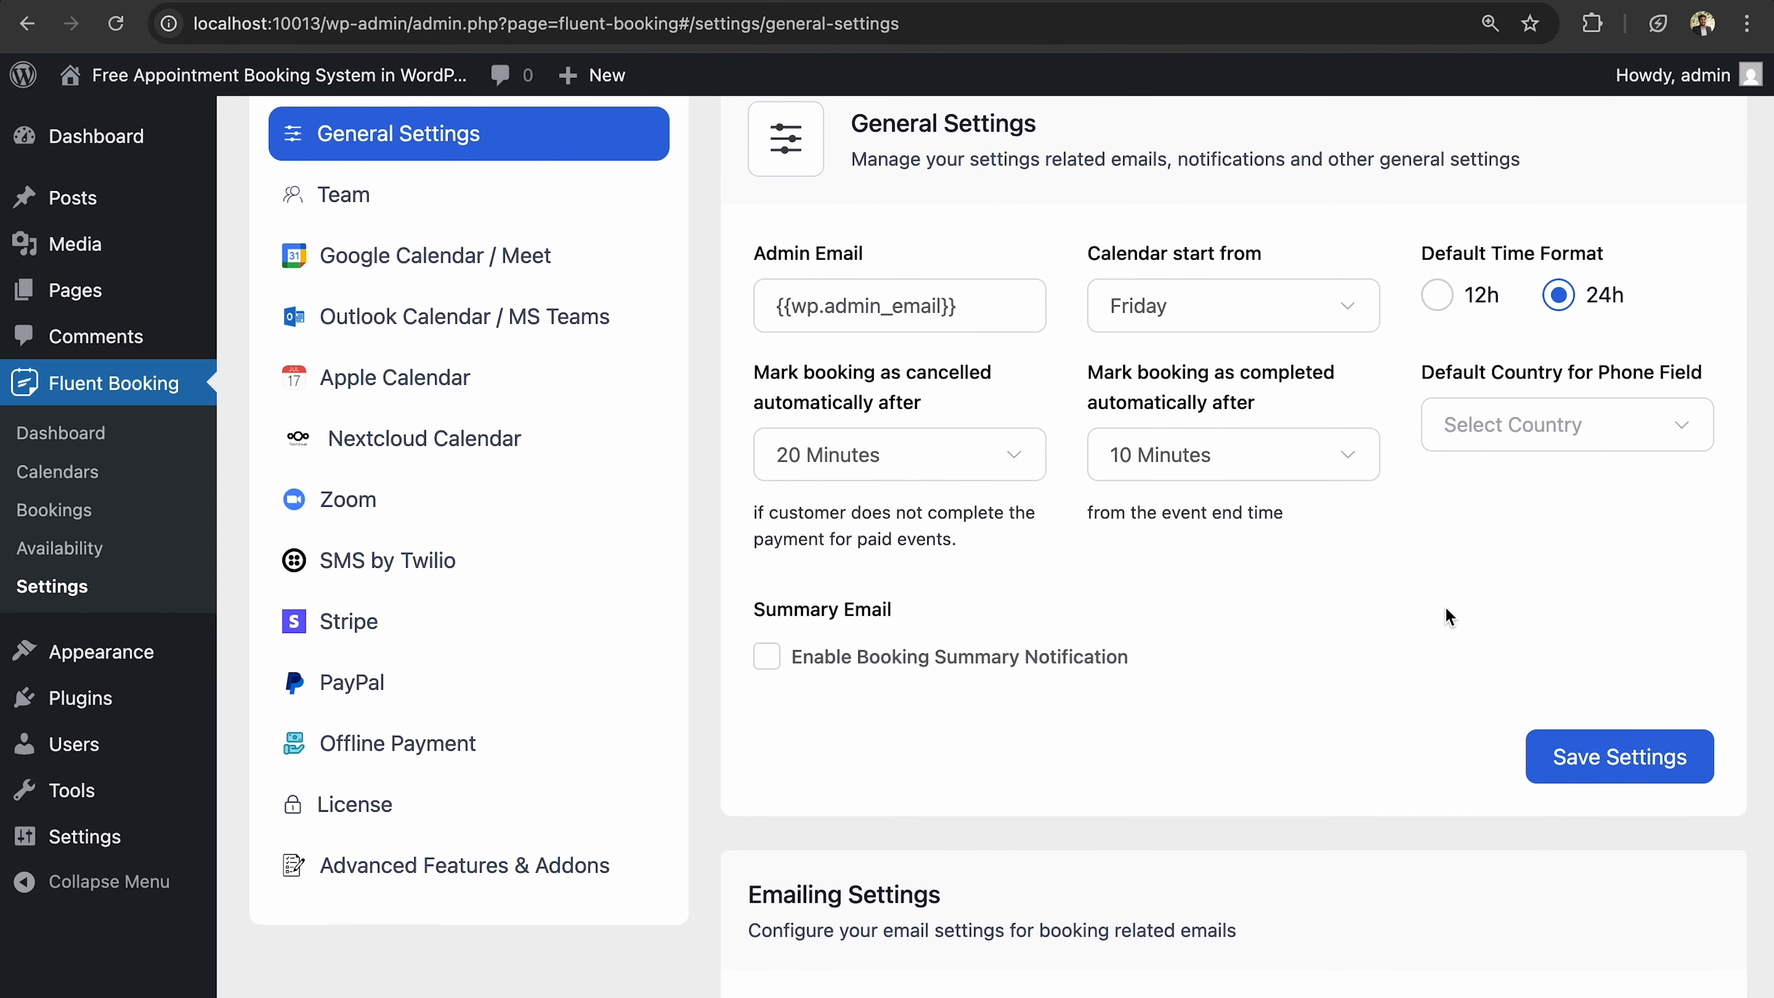
# Set the default phone country to United States (US).
pyautogui.click(1479, 450)
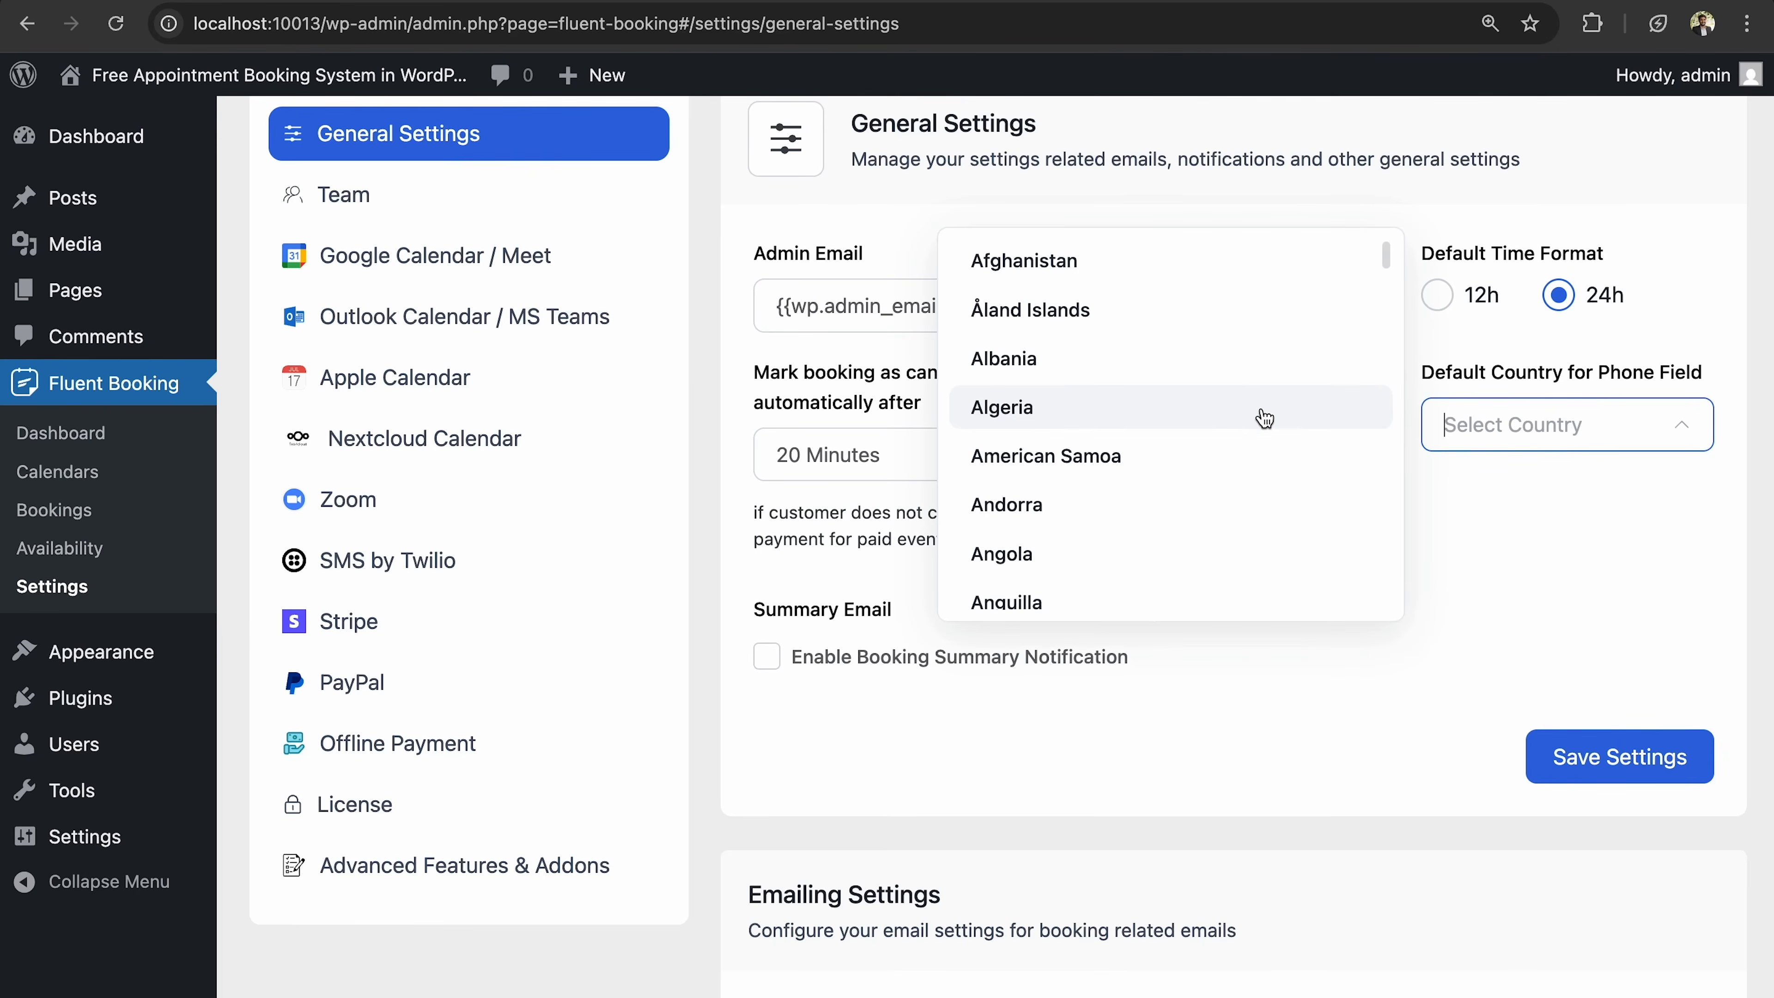
pyautogui.write('United')
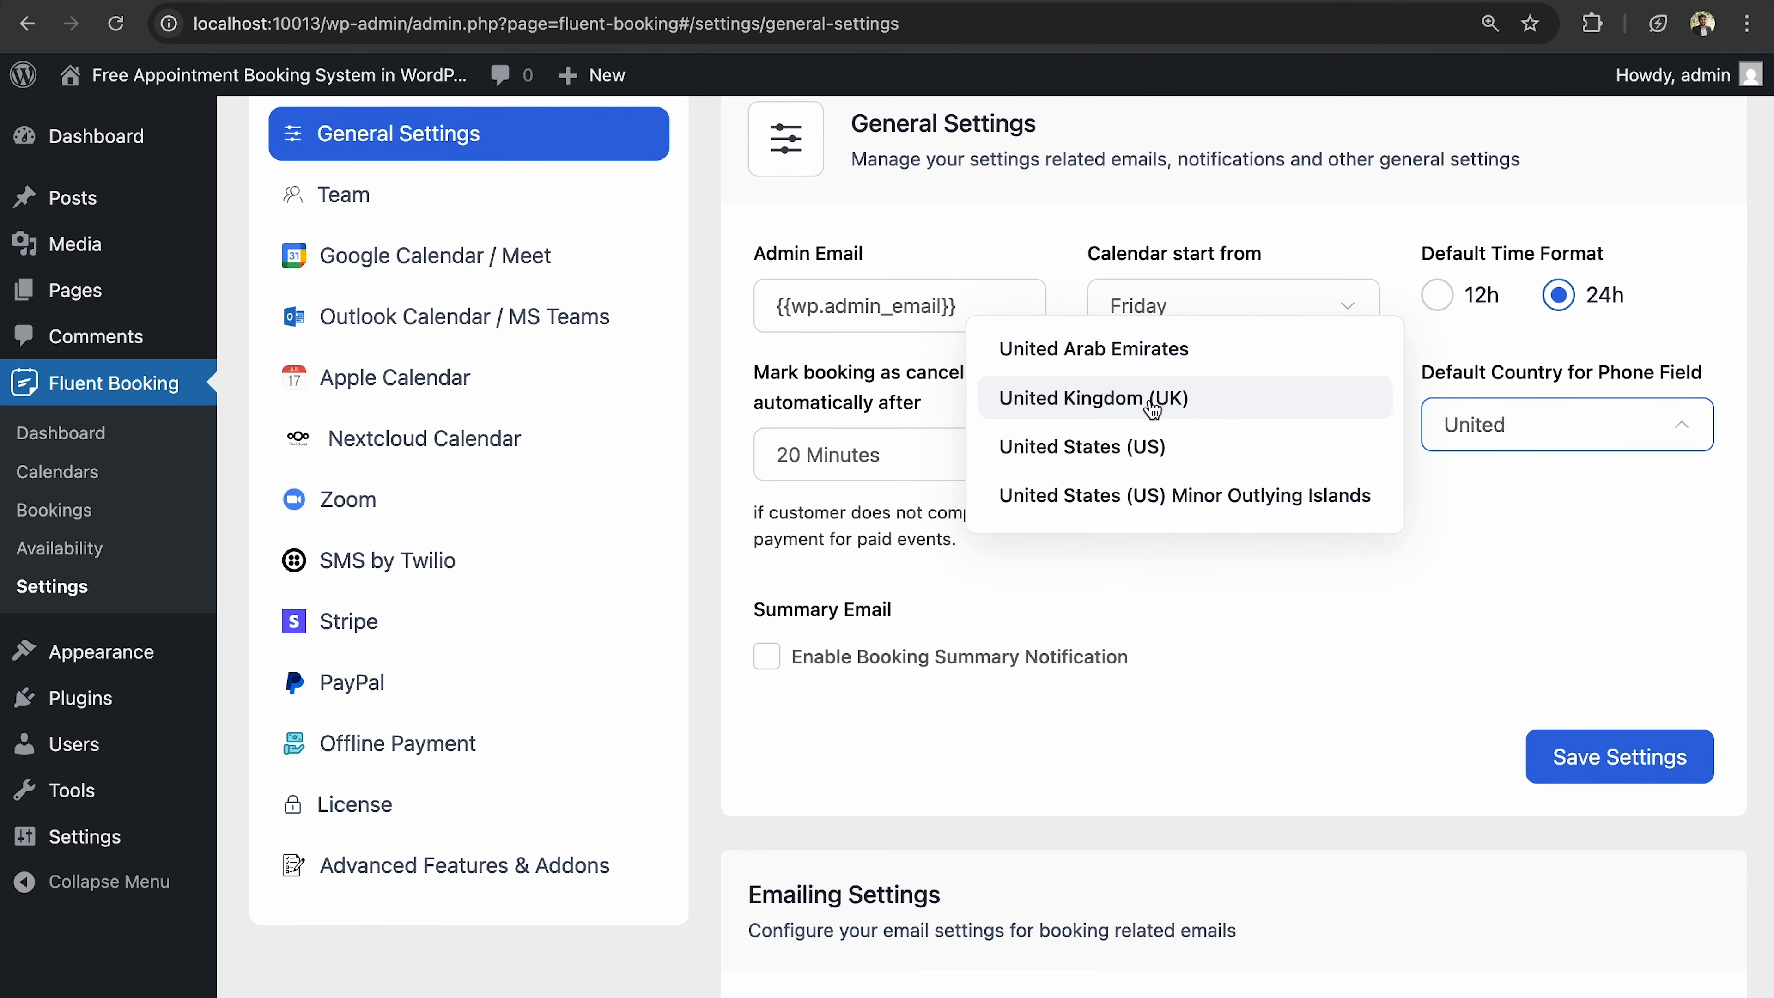
pyautogui.click(1143, 451)
pyautogui.scroll(-2, 1367, 586)
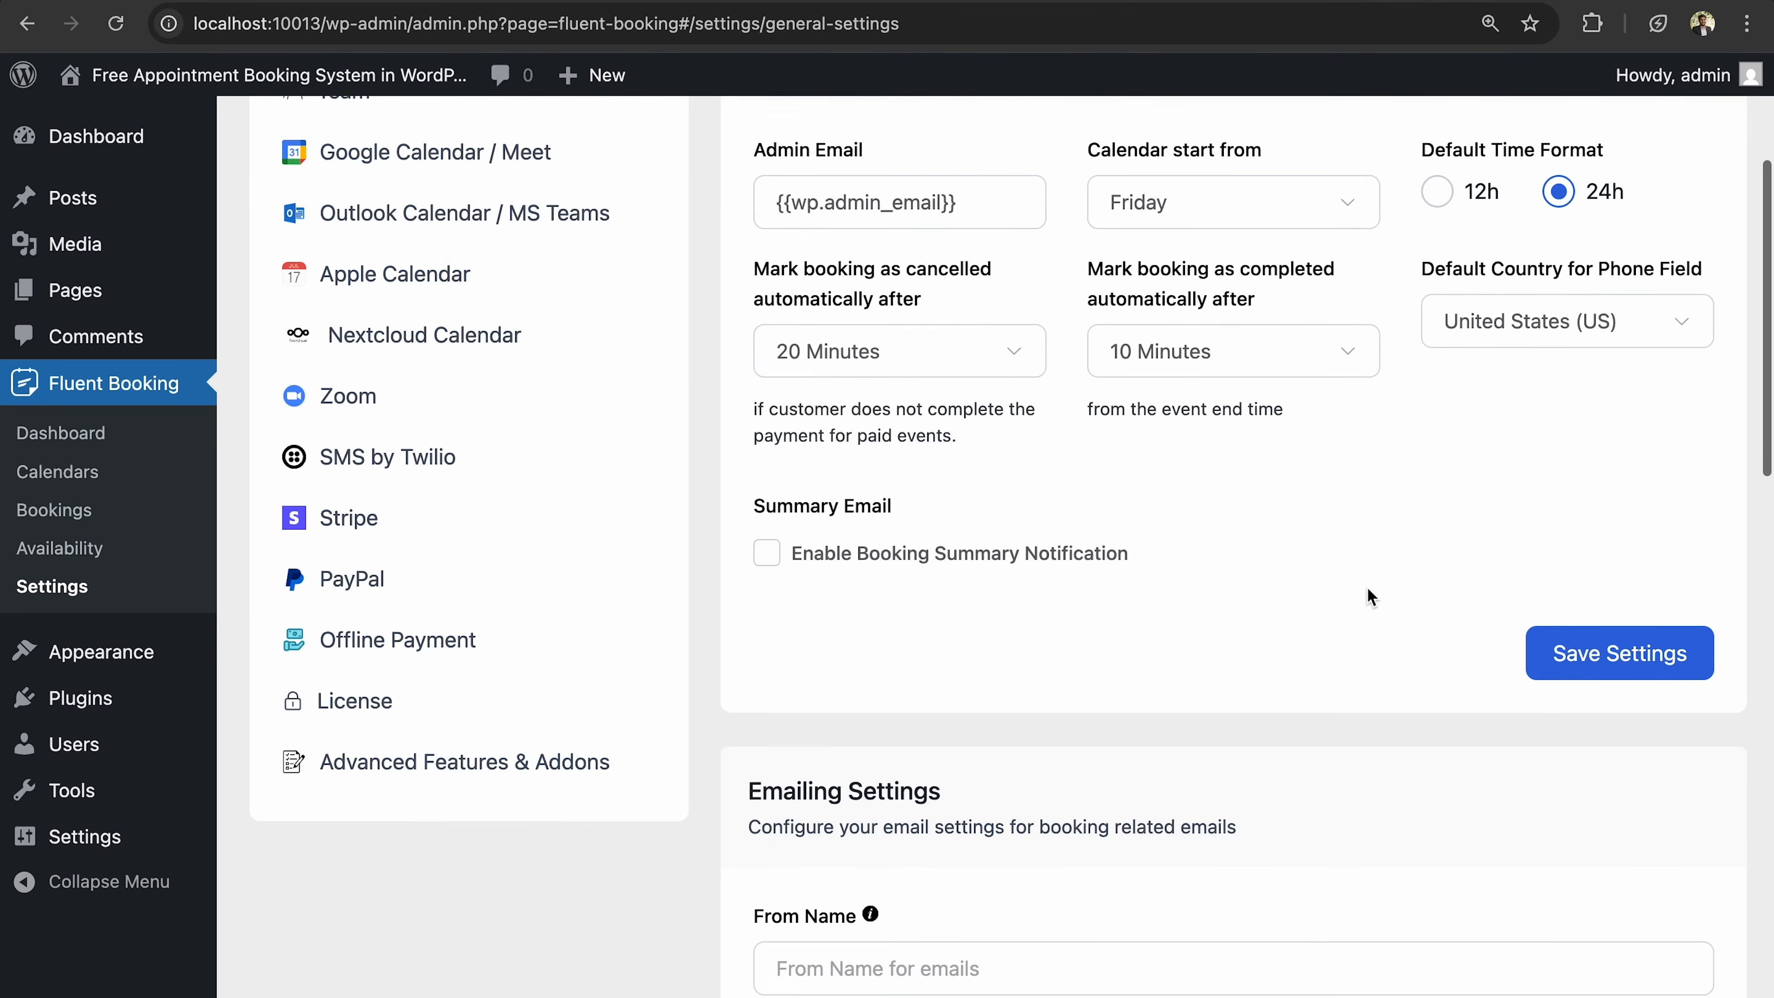
pyautogui.scroll(2, 1367, 588)
pyautogui.scroll(-3, 1367, 588)
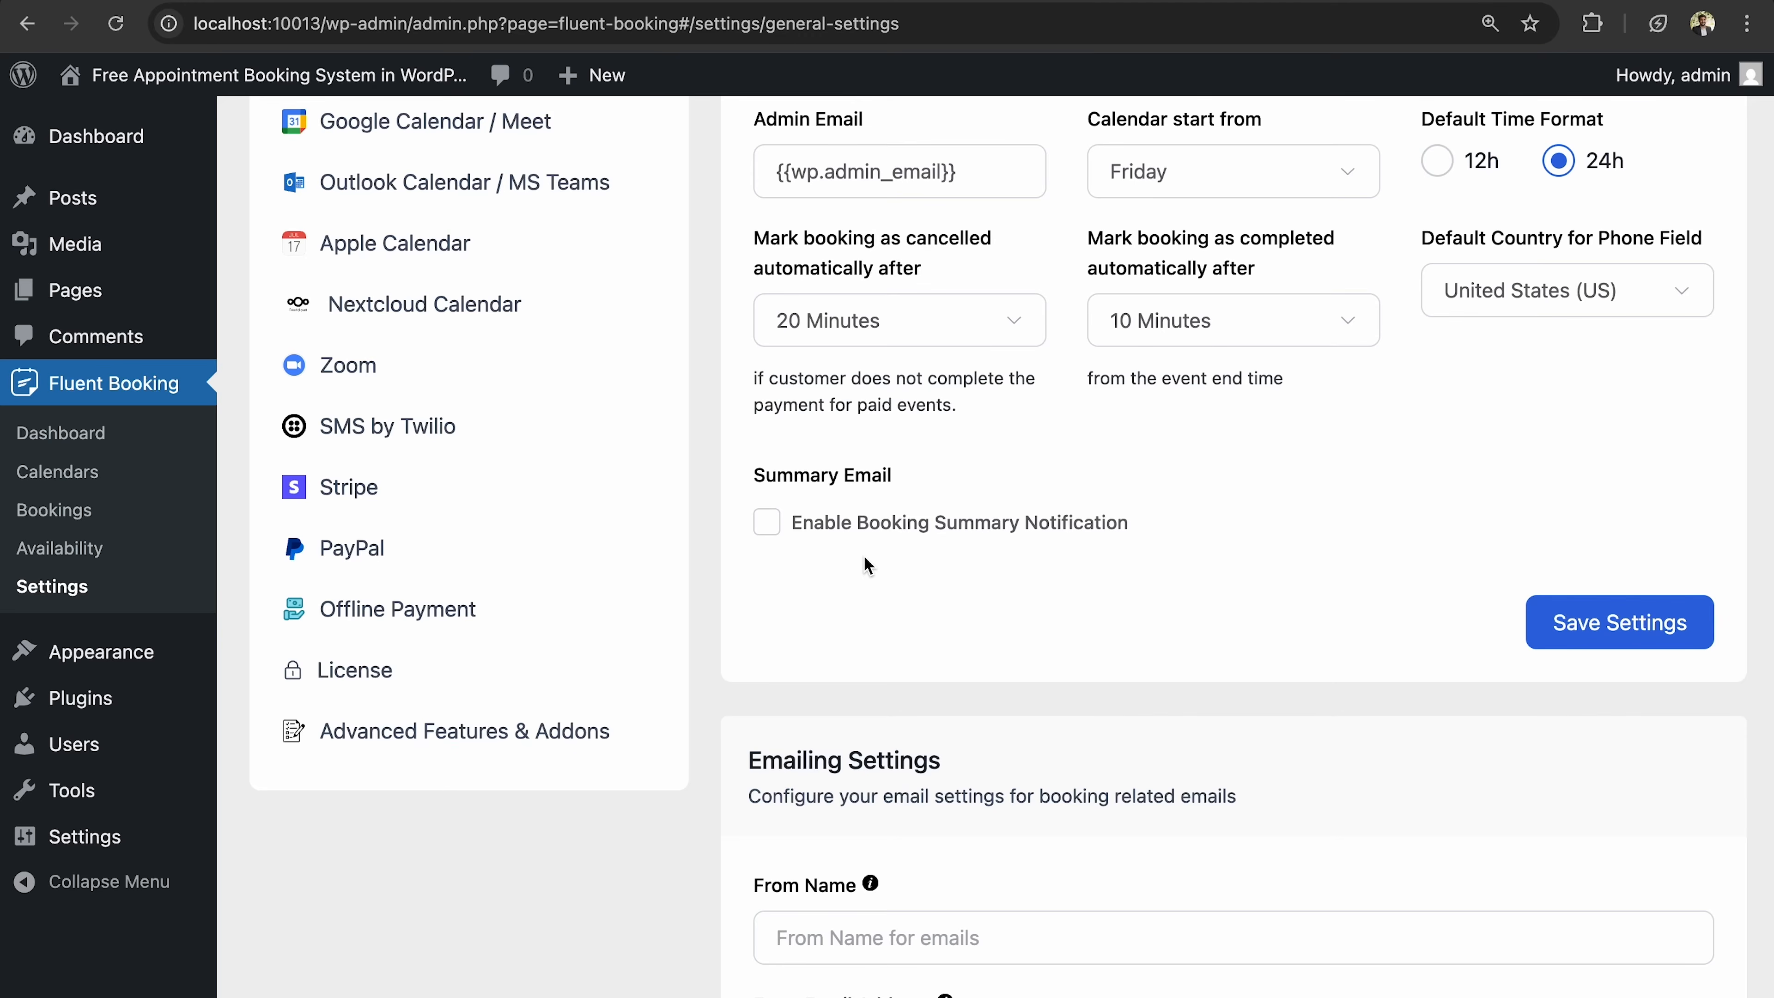
# Enable booking summary emails sent Weekly on Saturday and save the general settings.
pyautogui.click(766, 522)
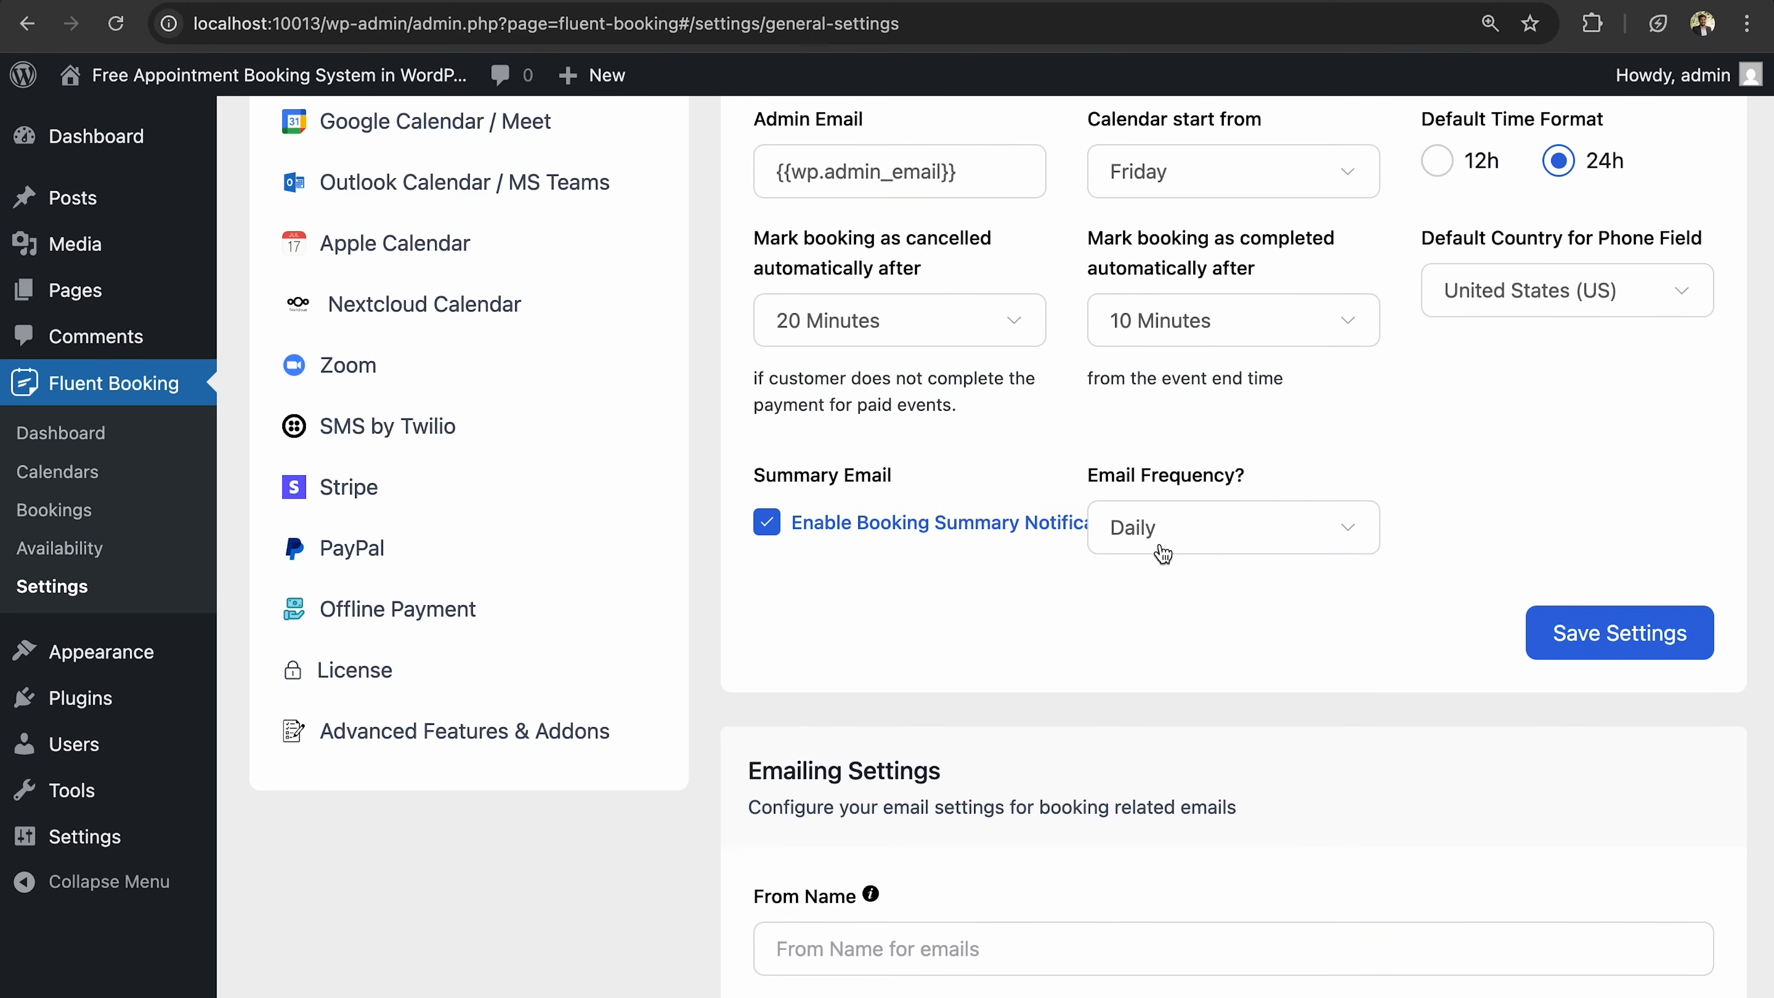
pyautogui.click(1182, 554)
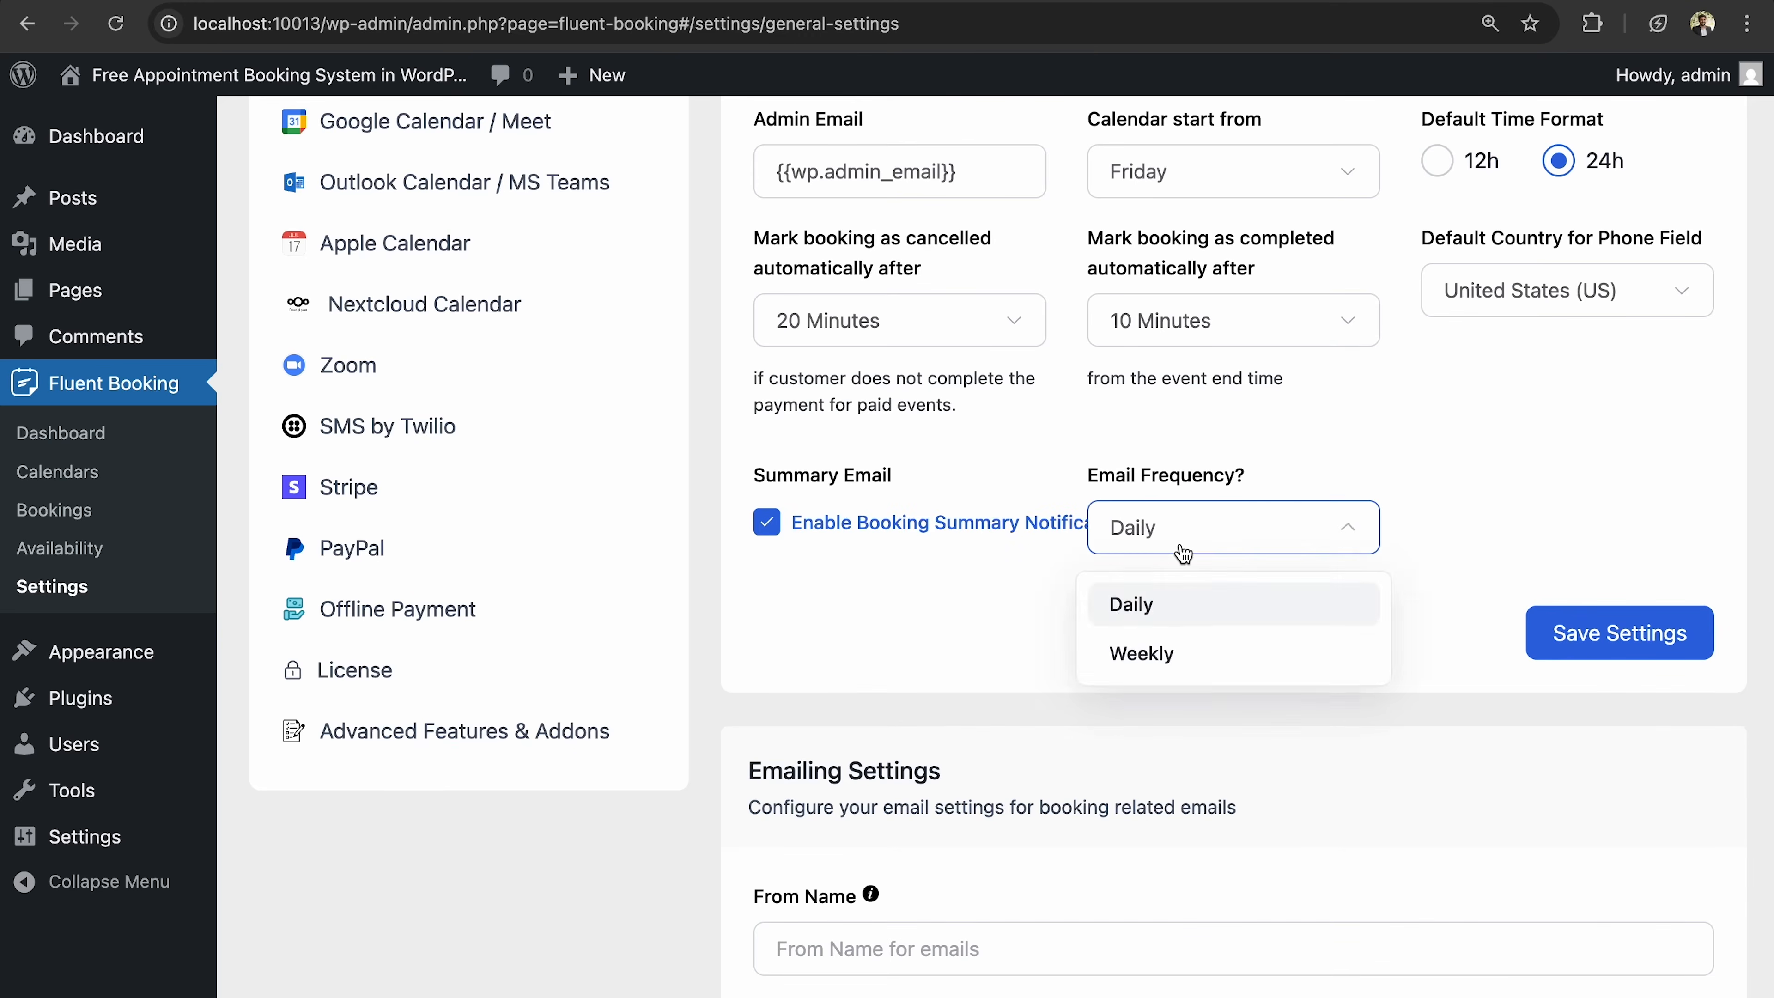
pyautogui.click(1182, 664)
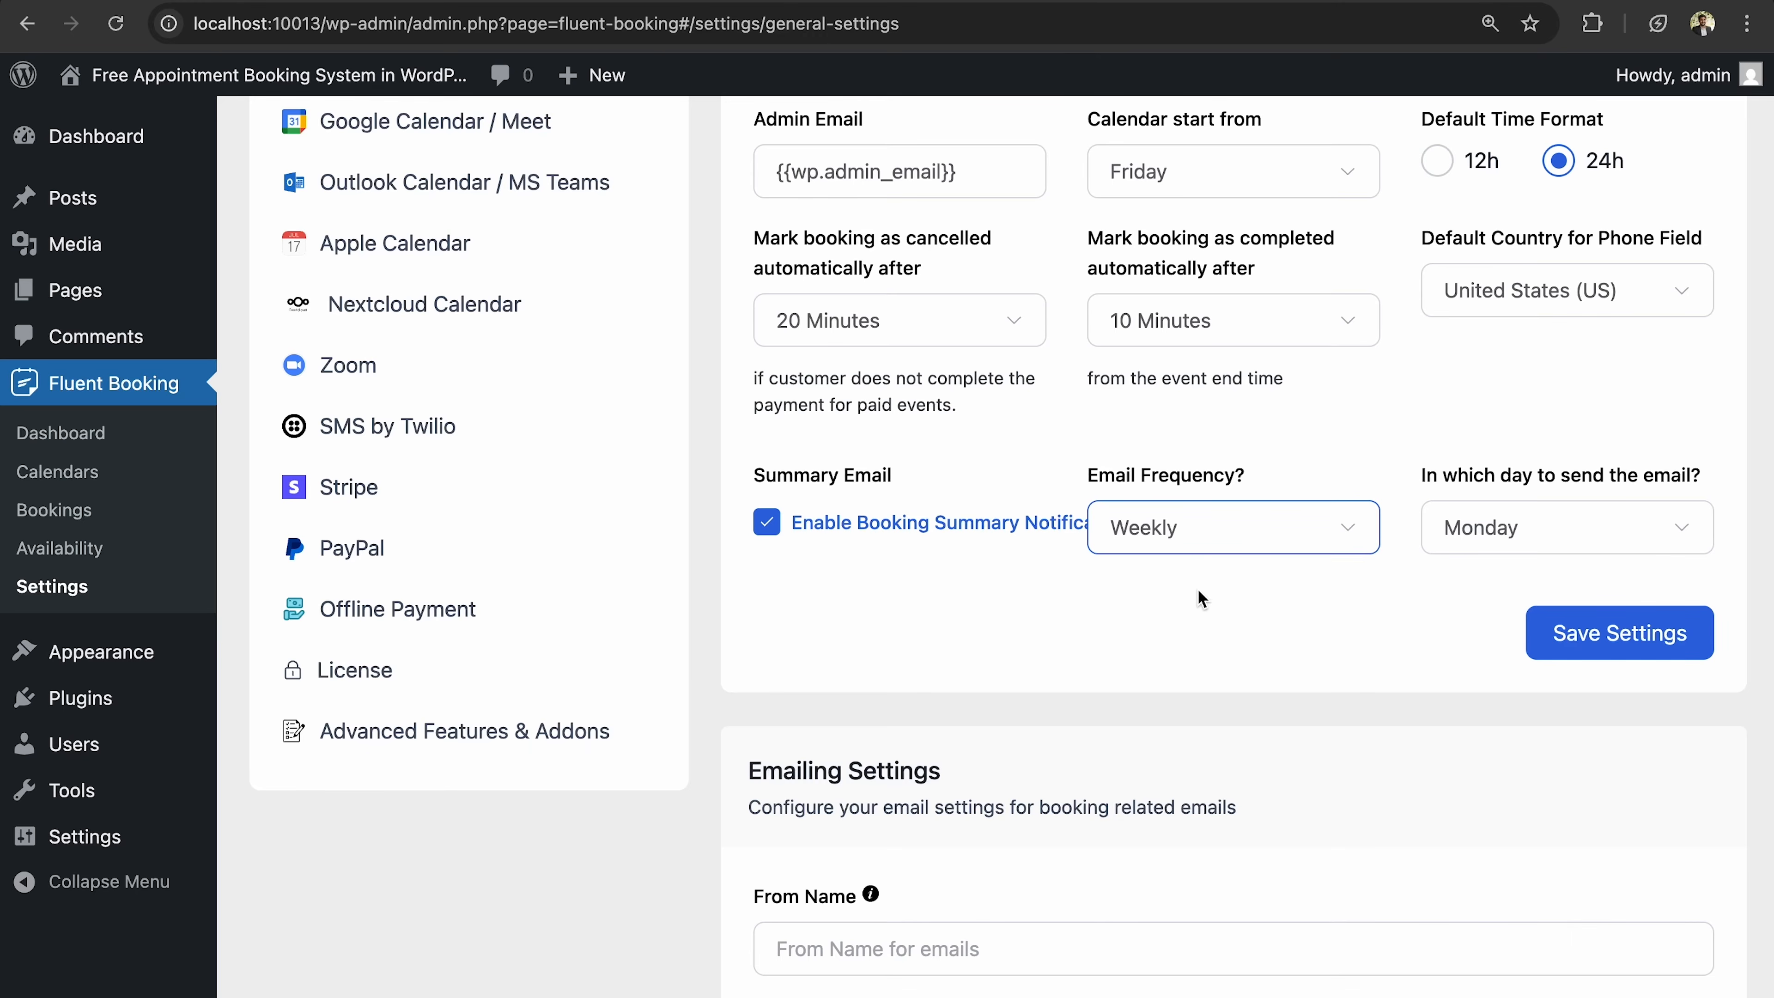
pyautogui.click(1475, 542)
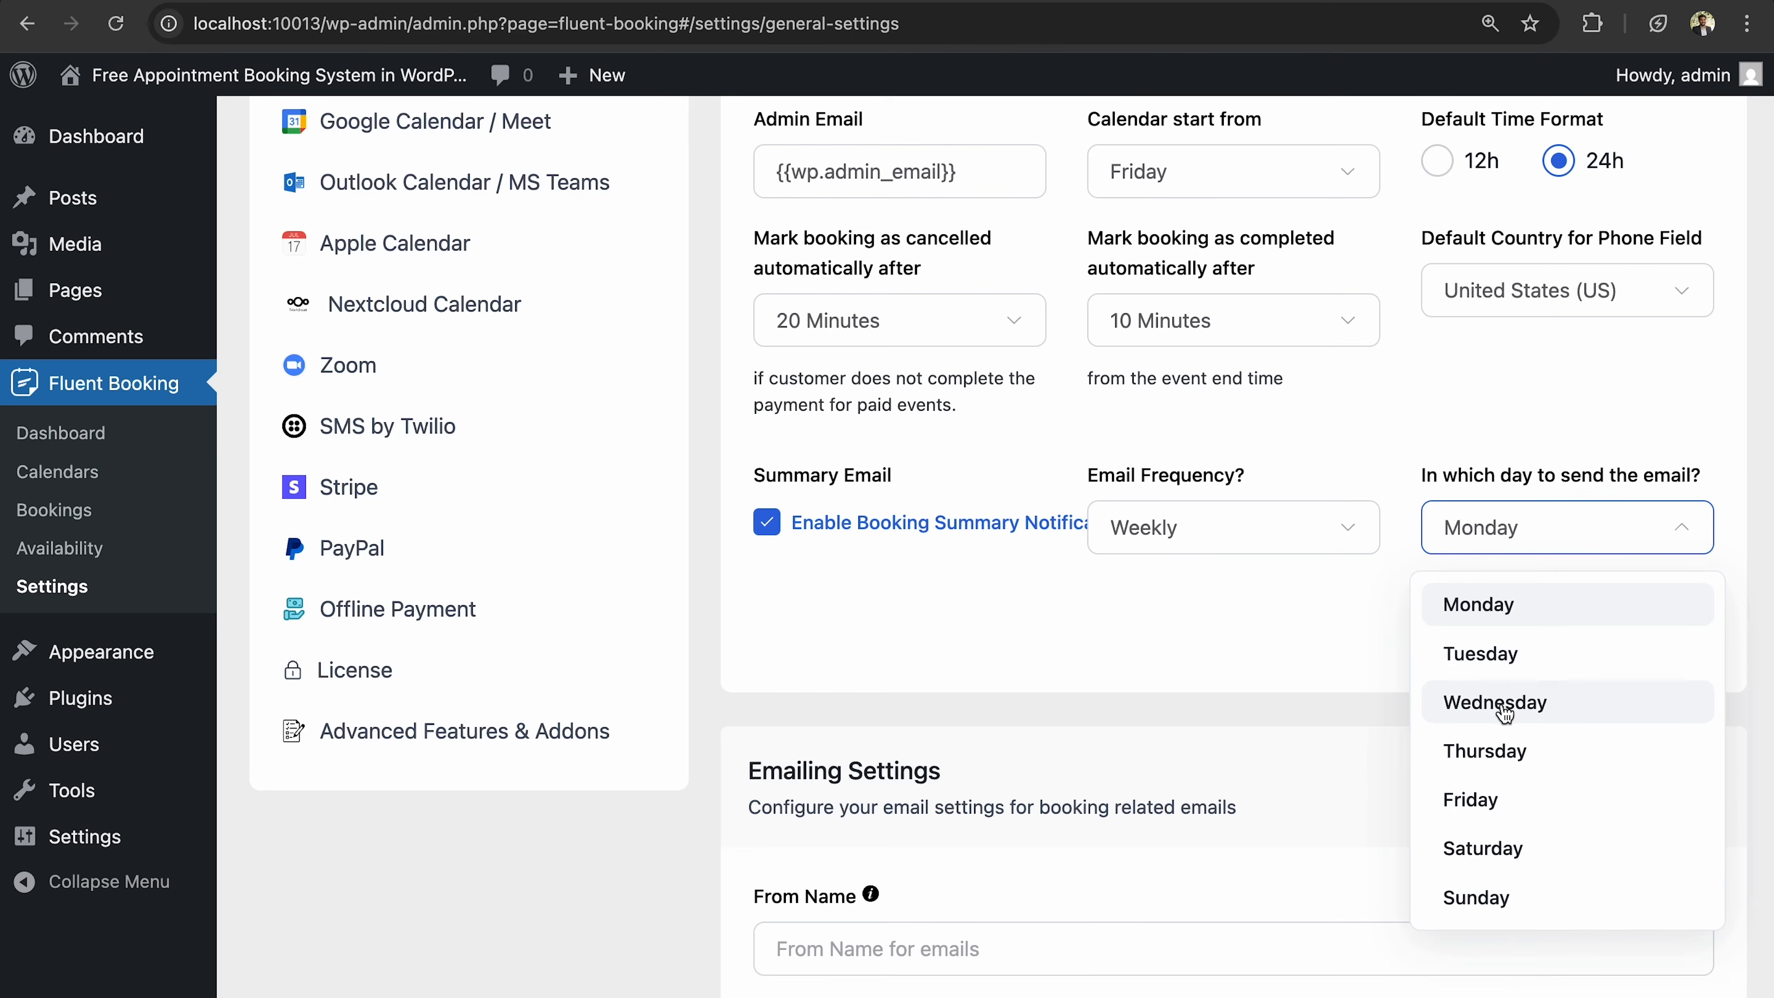
pyautogui.click(1503, 801)
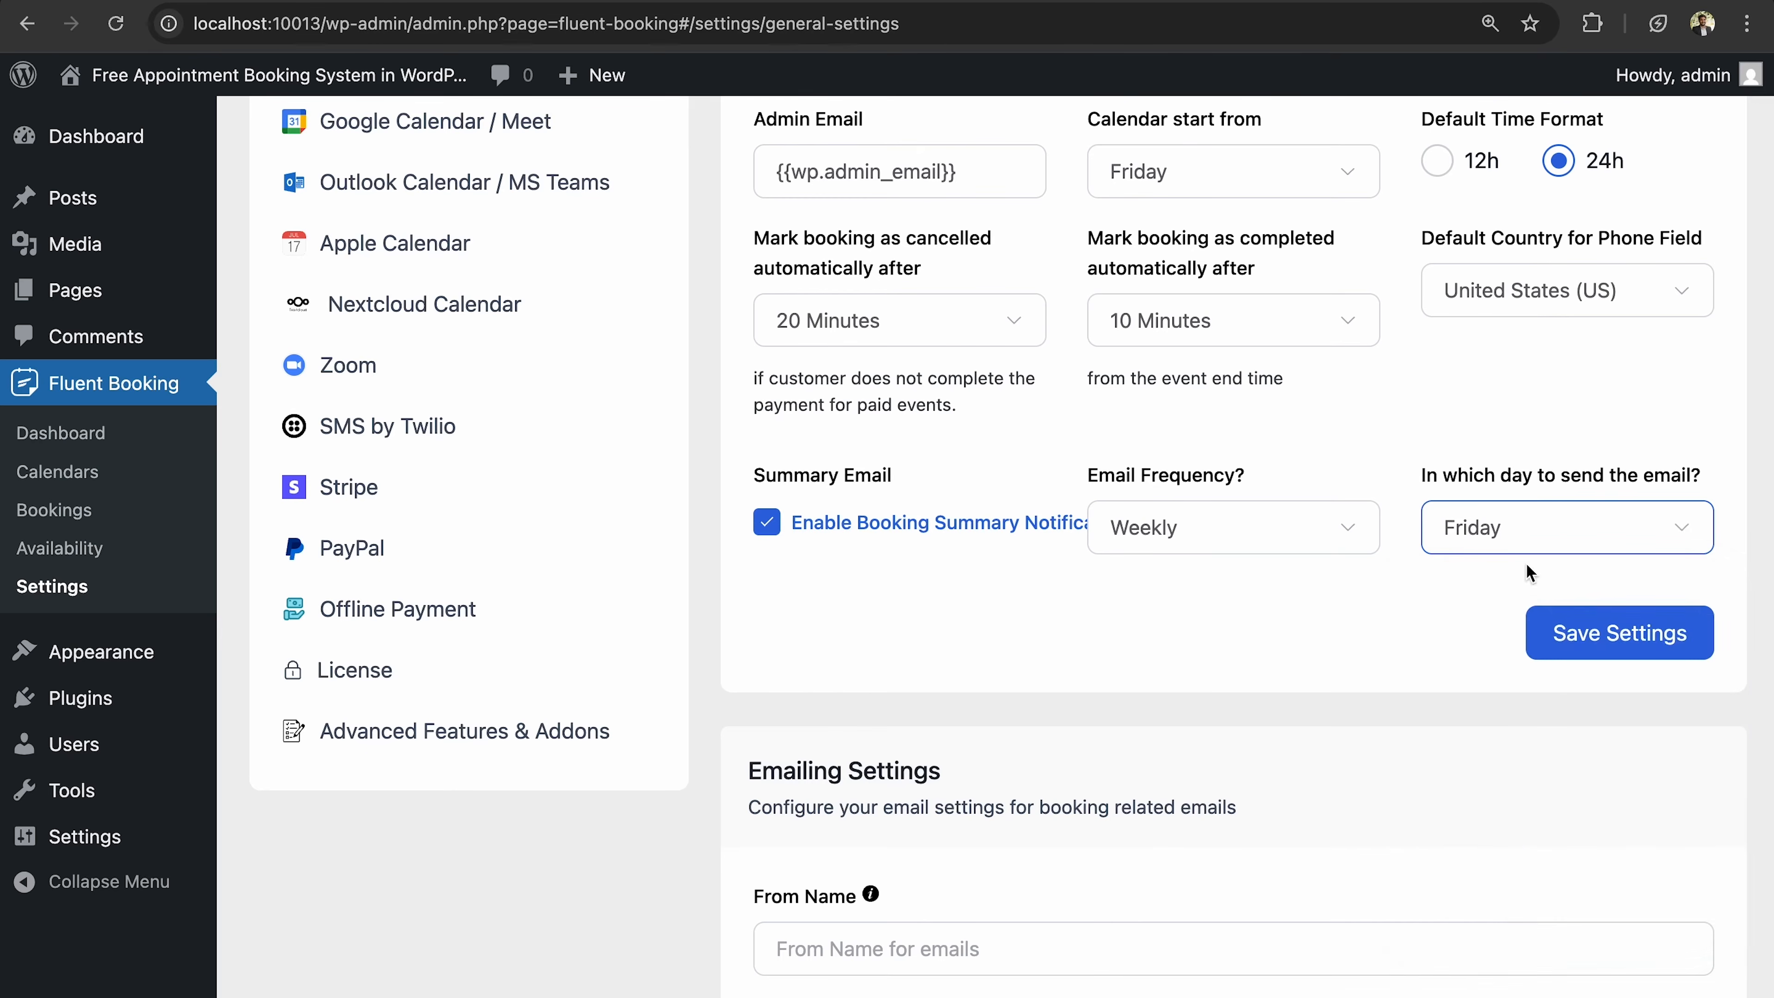
pyautogui.click(1529, 542)
pyautogui.click(1538, 849)
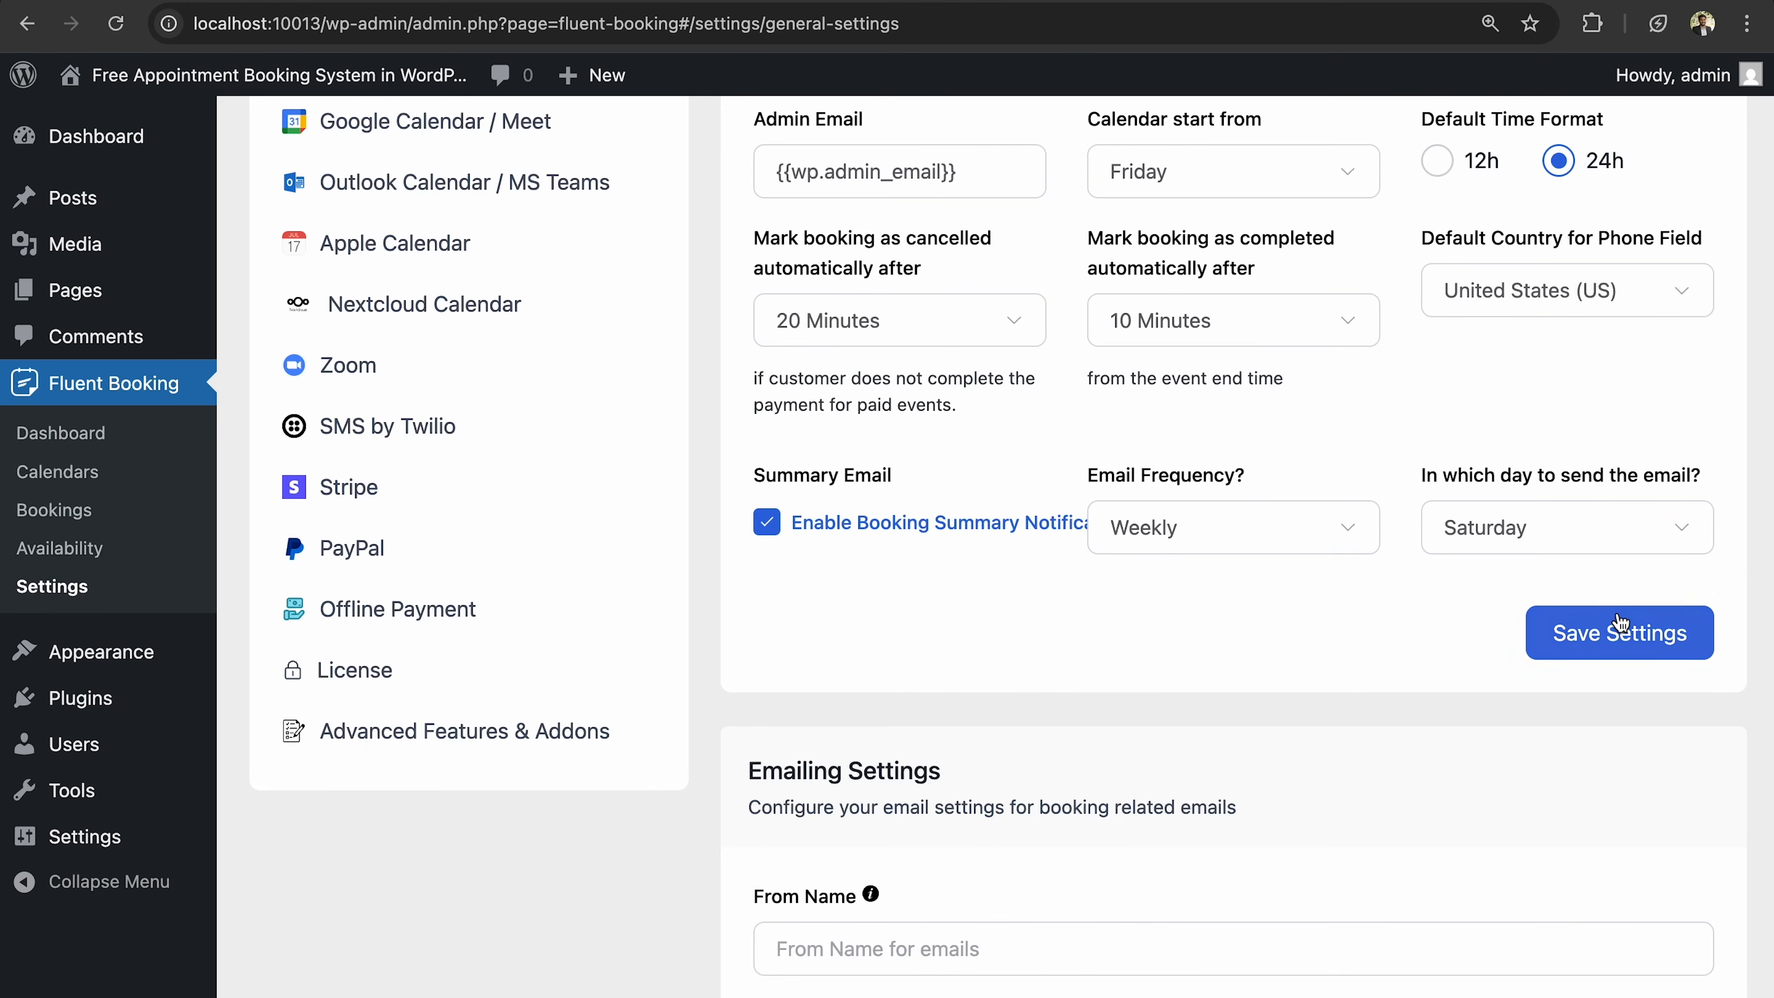
pyautogui.click(1592, 653)
pyautogui.scroll(-7, 1239, 632)
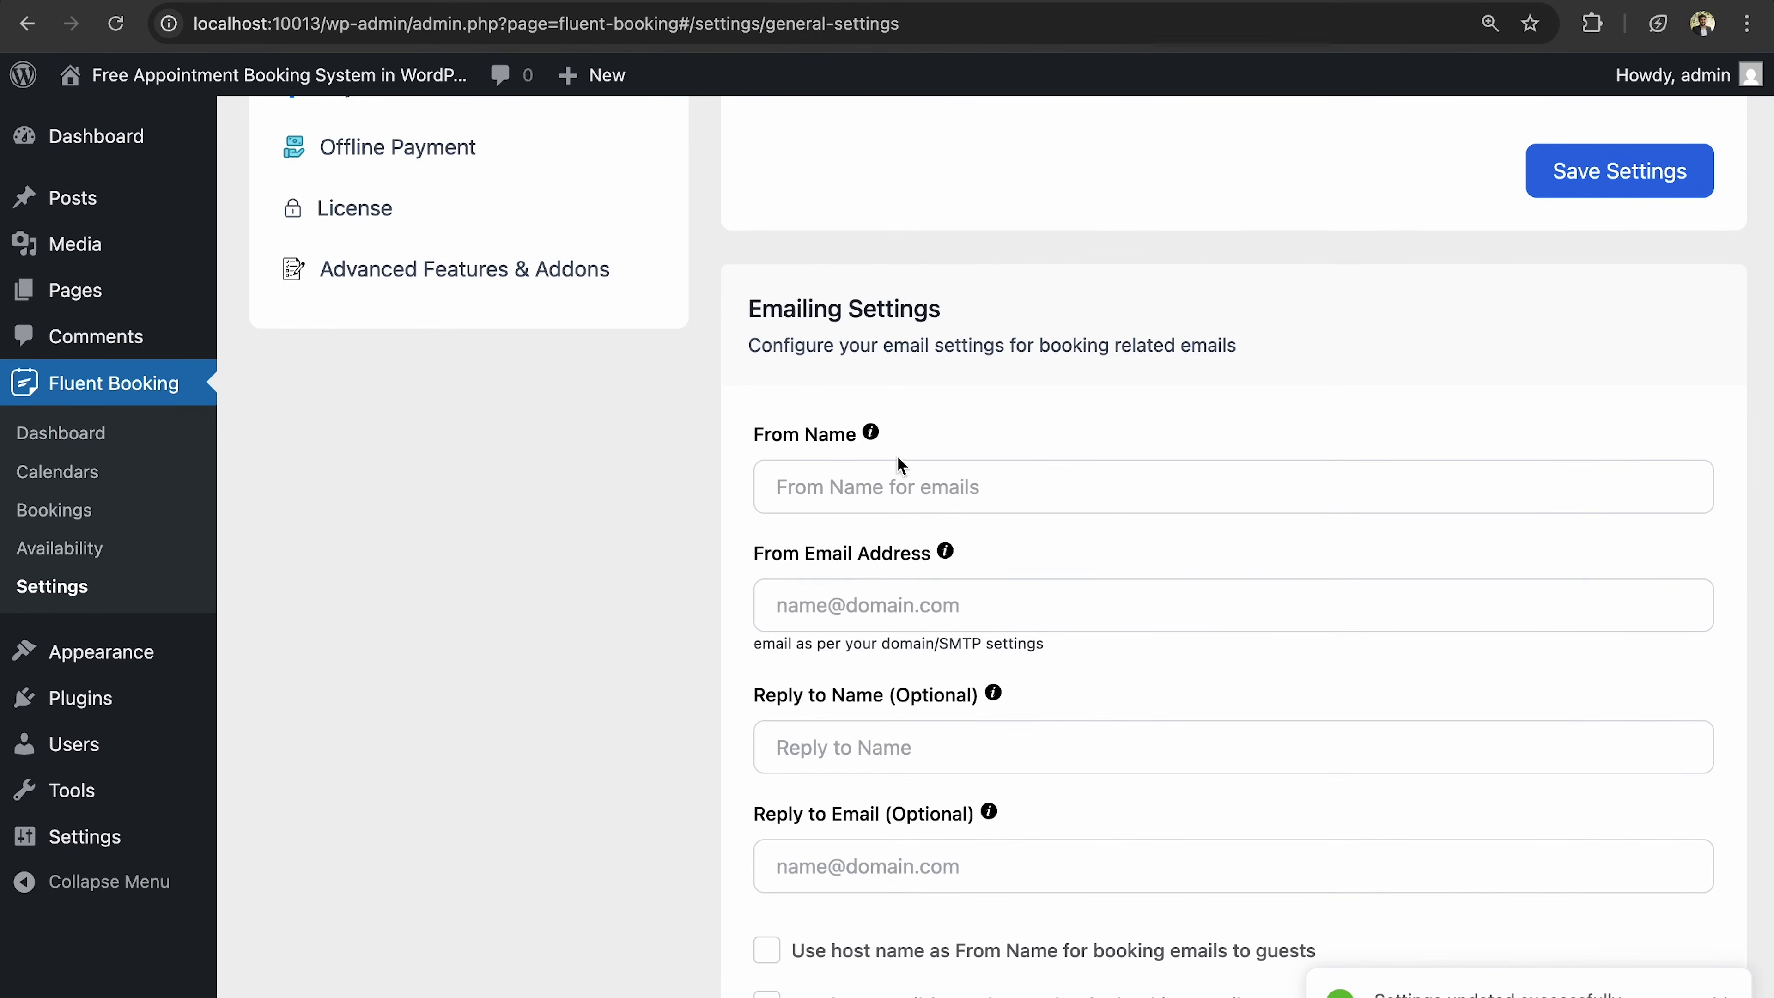
# Enter the sender's name as From Name and their e-mail as From Email Address.
pyautogui.click(918, 498)
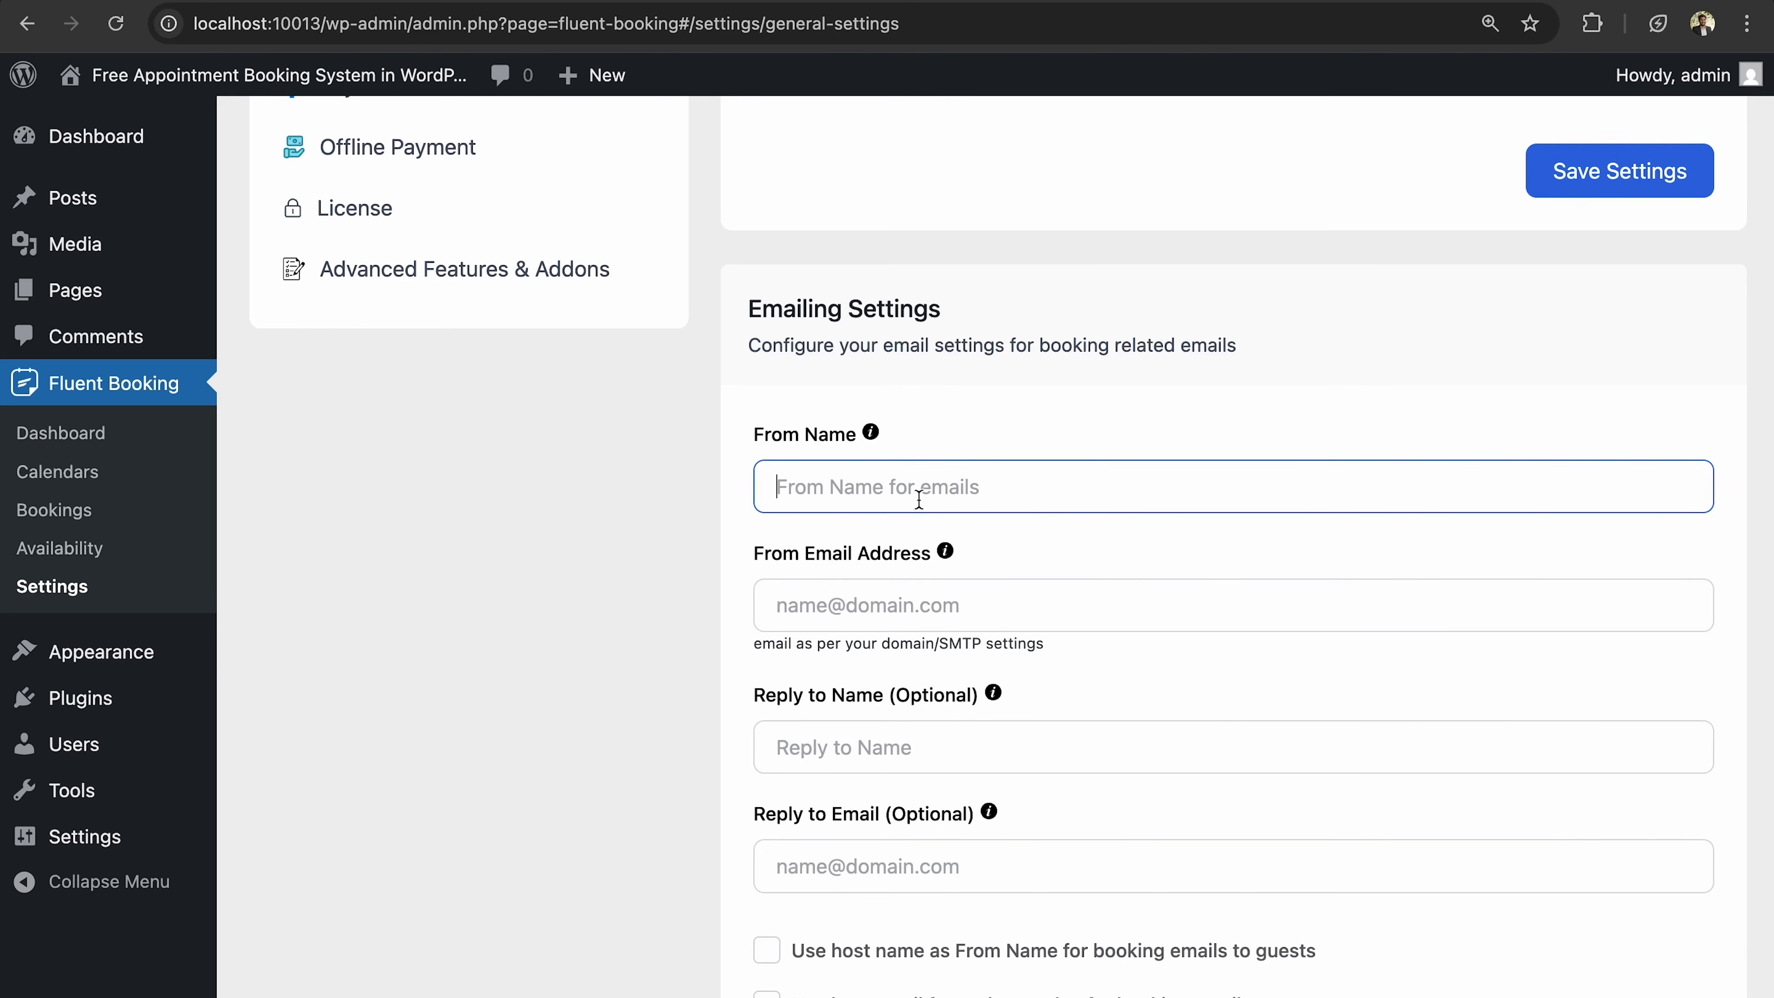
pyautogui.write('John Smith')
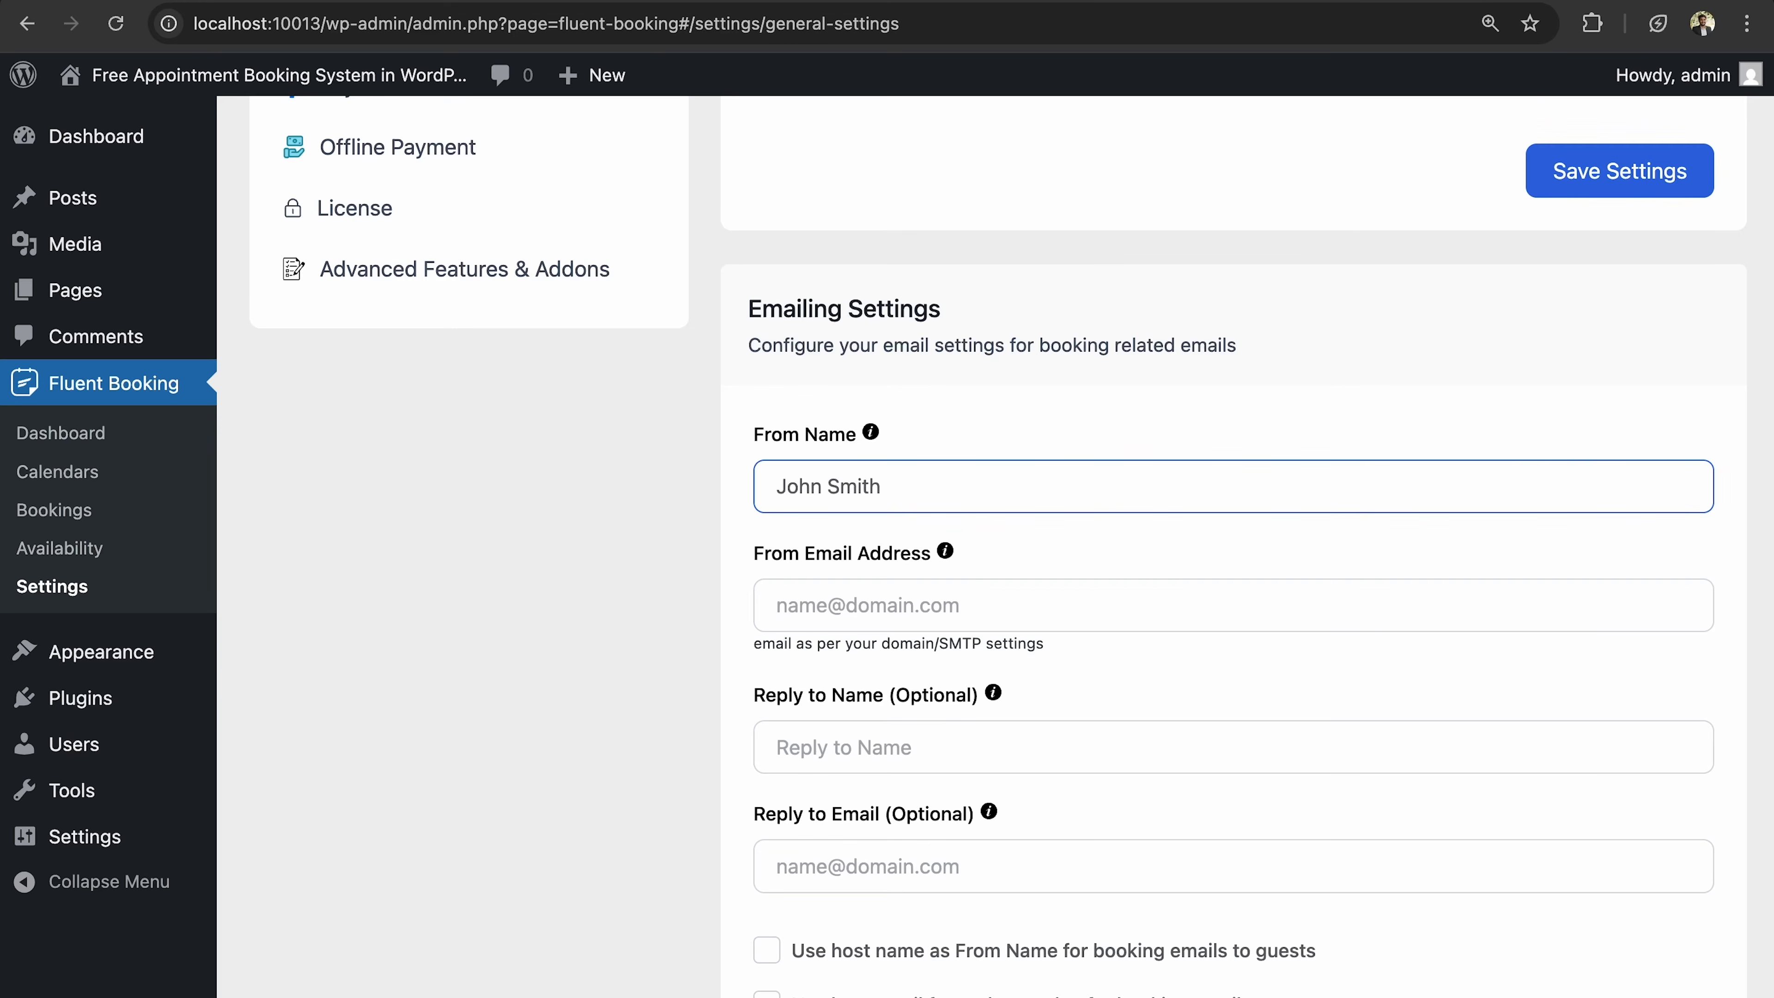
pyautogui.click(882, 604)
pyautogui.write('Syed')
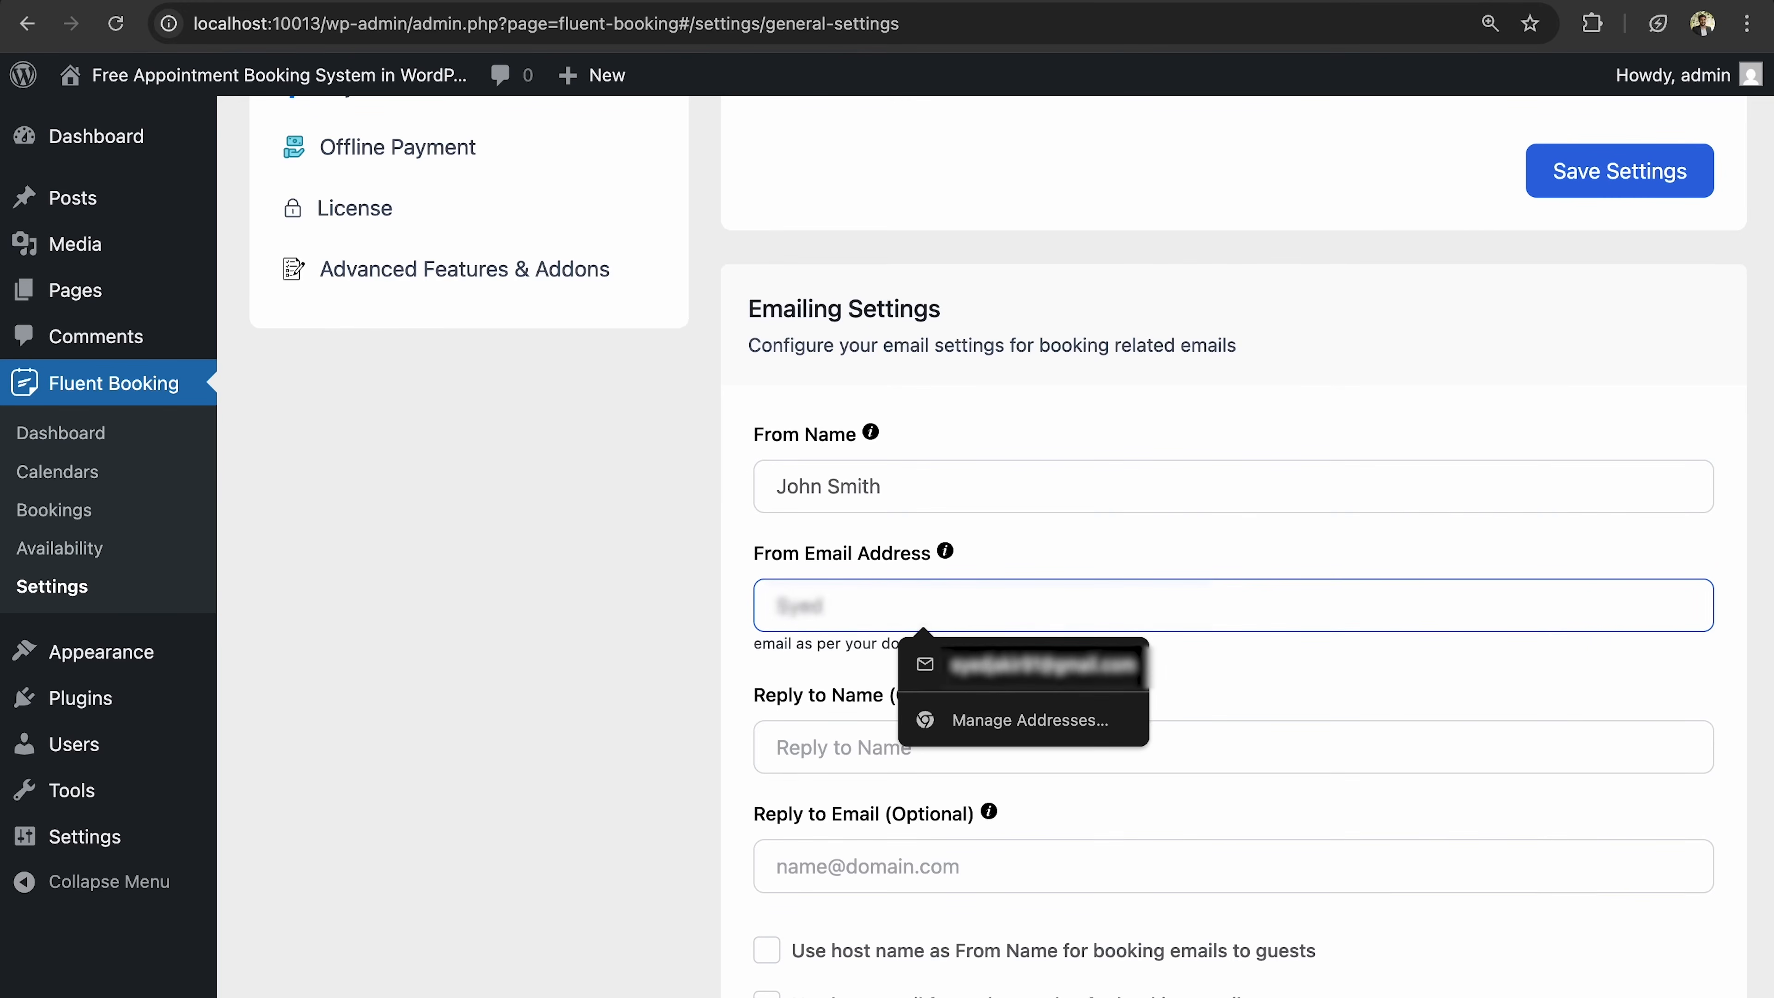
pyautogui.press('BackSpace')
pyautogui.press('BackSpace')
pyautogui.press('BackSpace')
pyautogui.press('BackSpace')
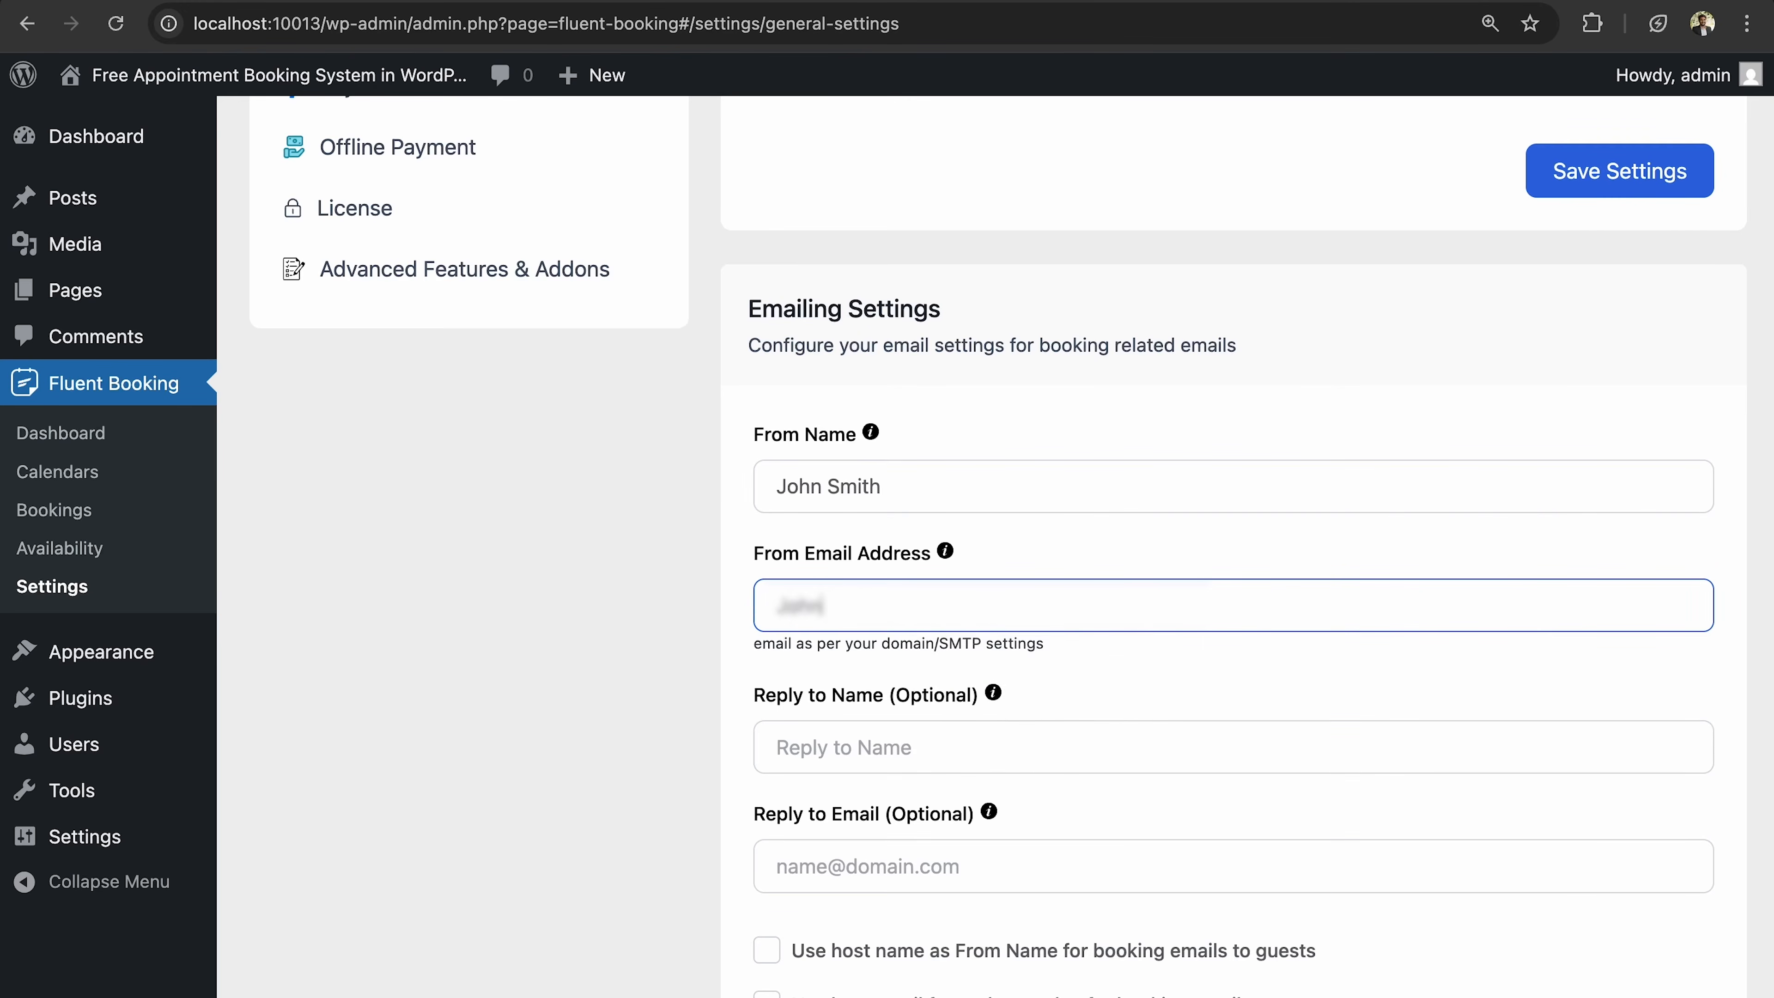
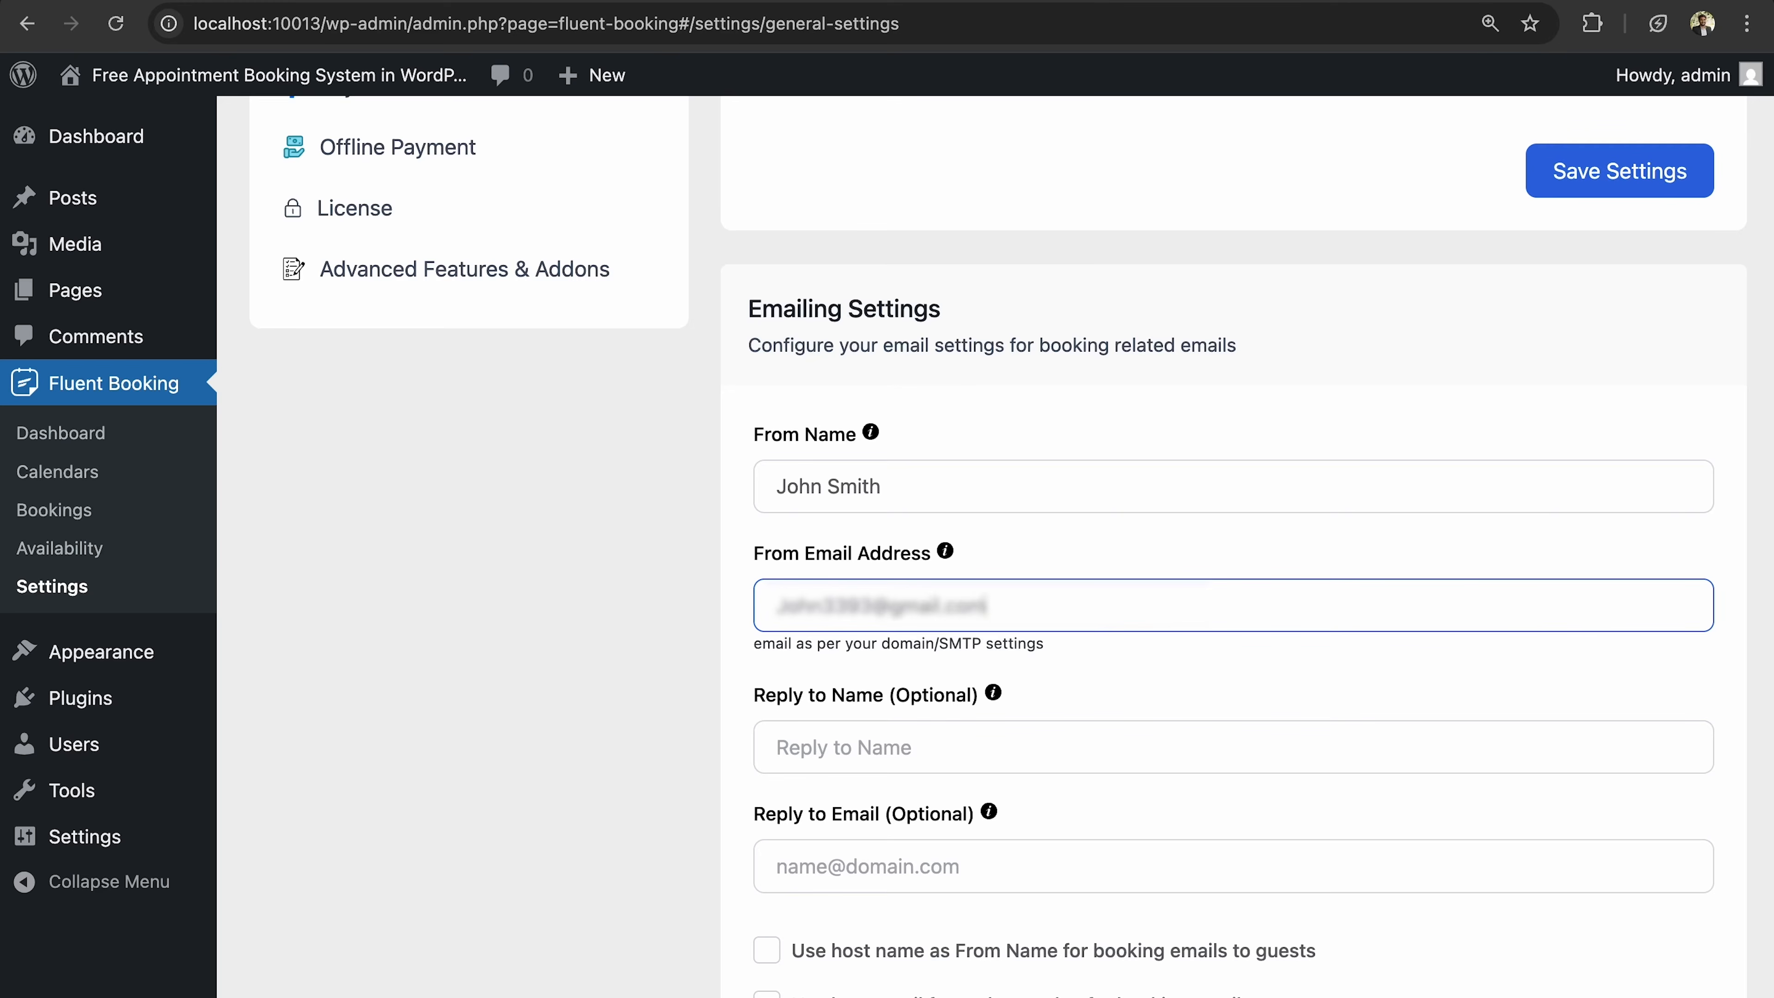
pyautogui.scroll(-2, 1033, 745)
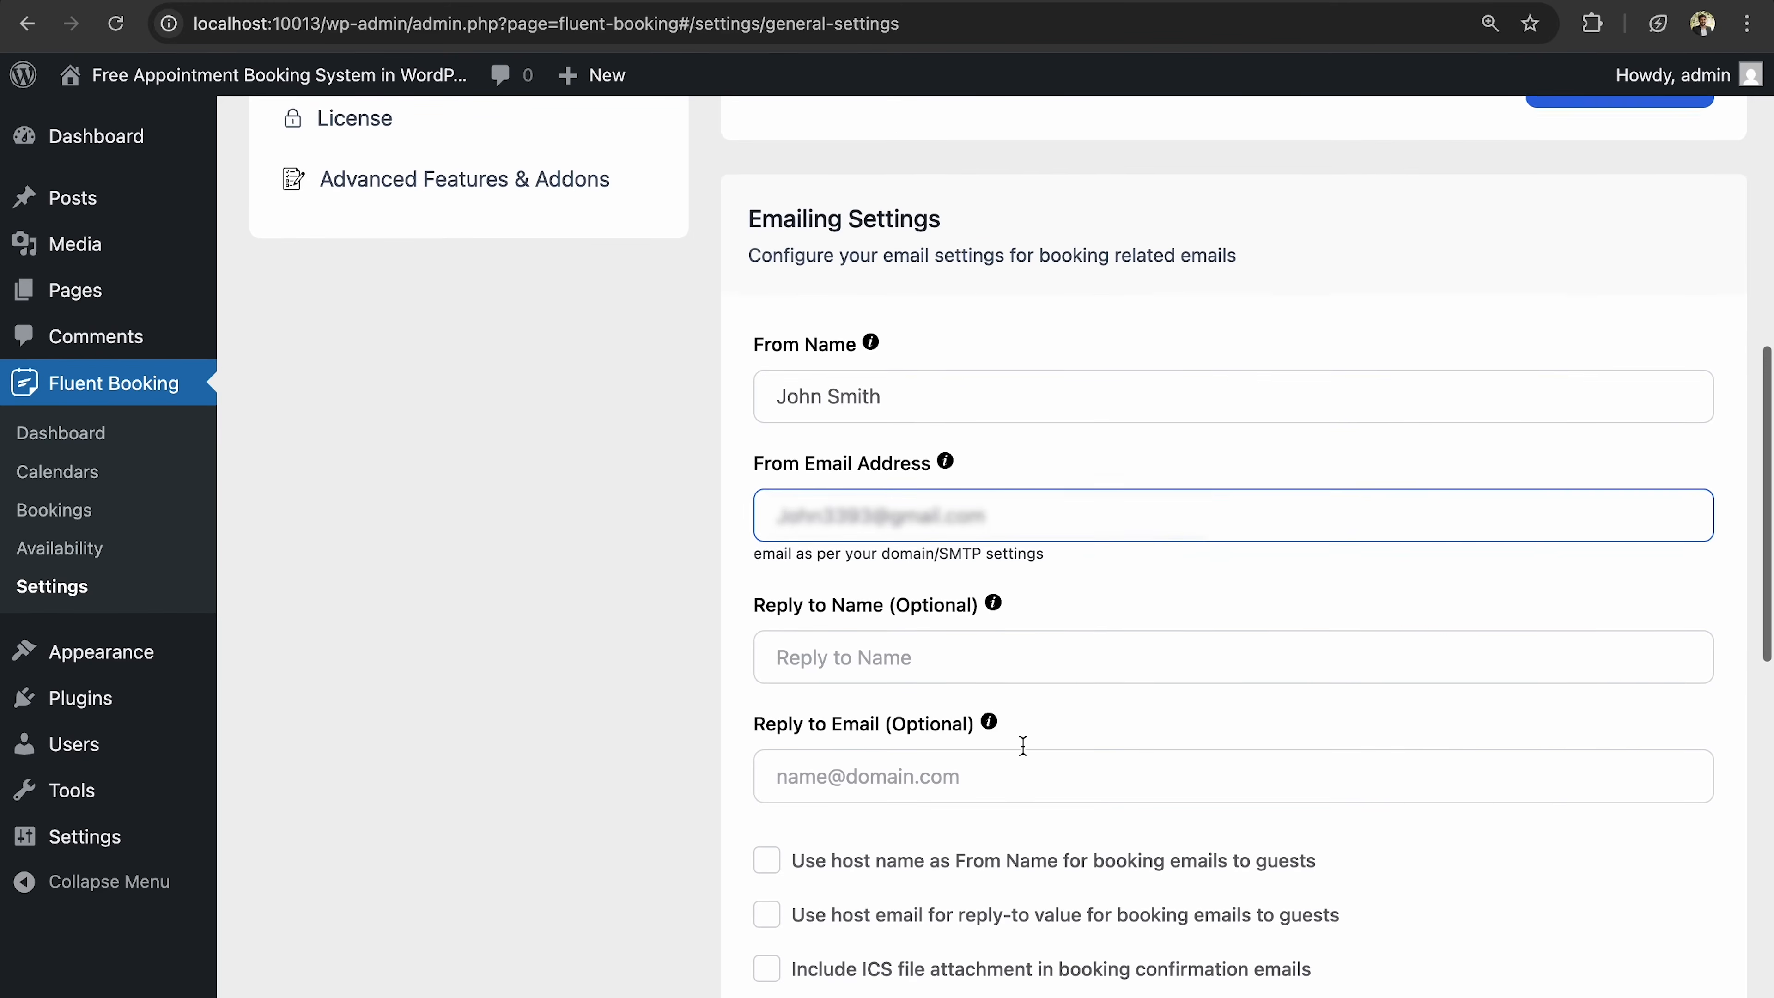
pyautogui.click(1032, 554)
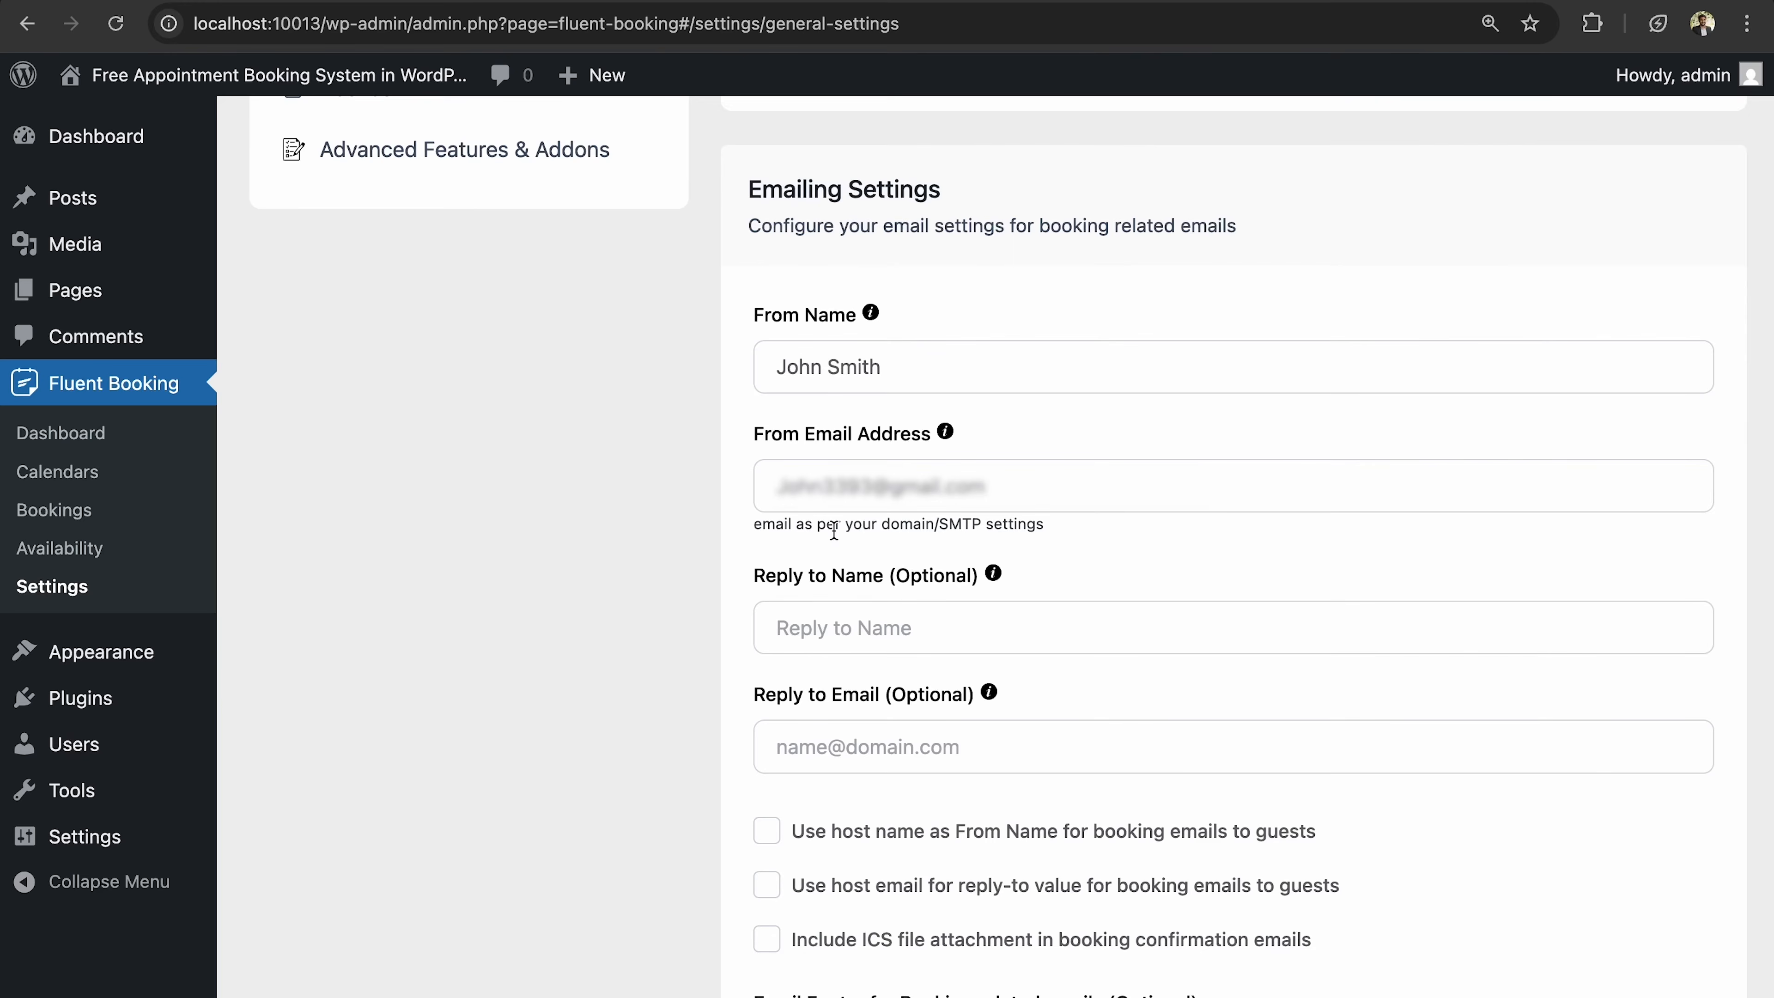
pyautogui.moveTo(834, 531); pyautogui.dragTo(940, 535)
pyautogui.click(1084, 556)
pyautogui.scroll(-2, 1086, 556)
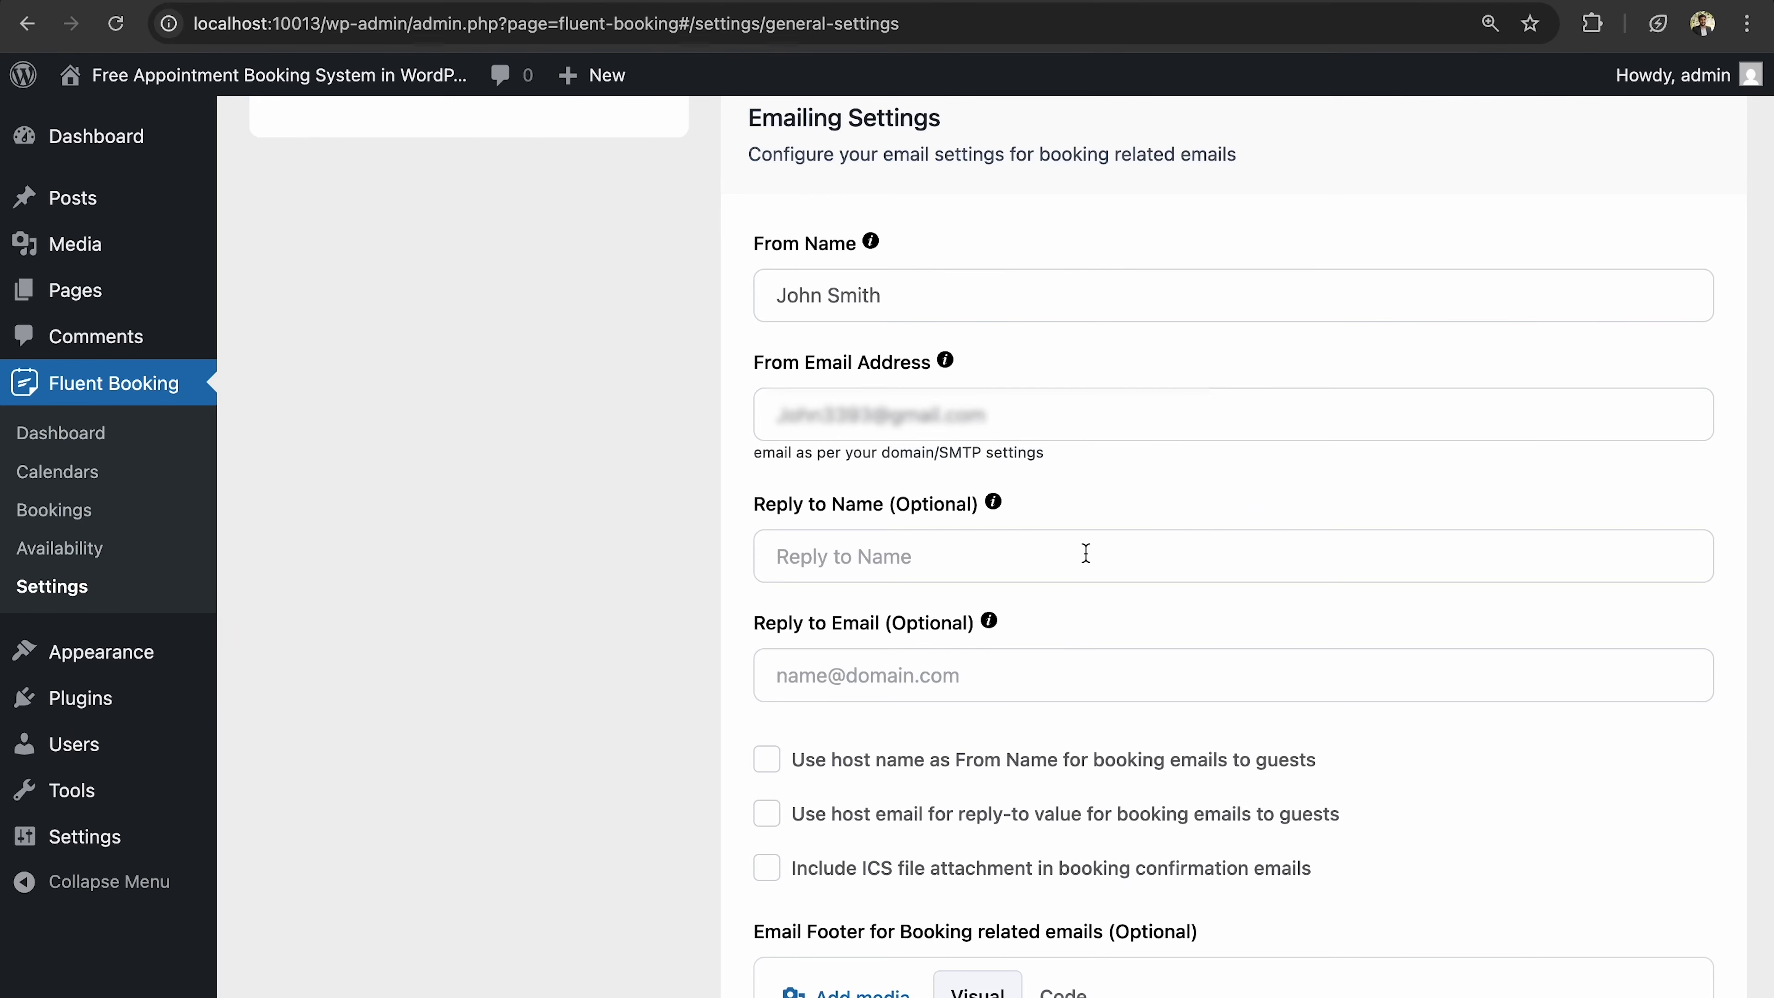
pyautogui.scroll(-3, 1086, 553)
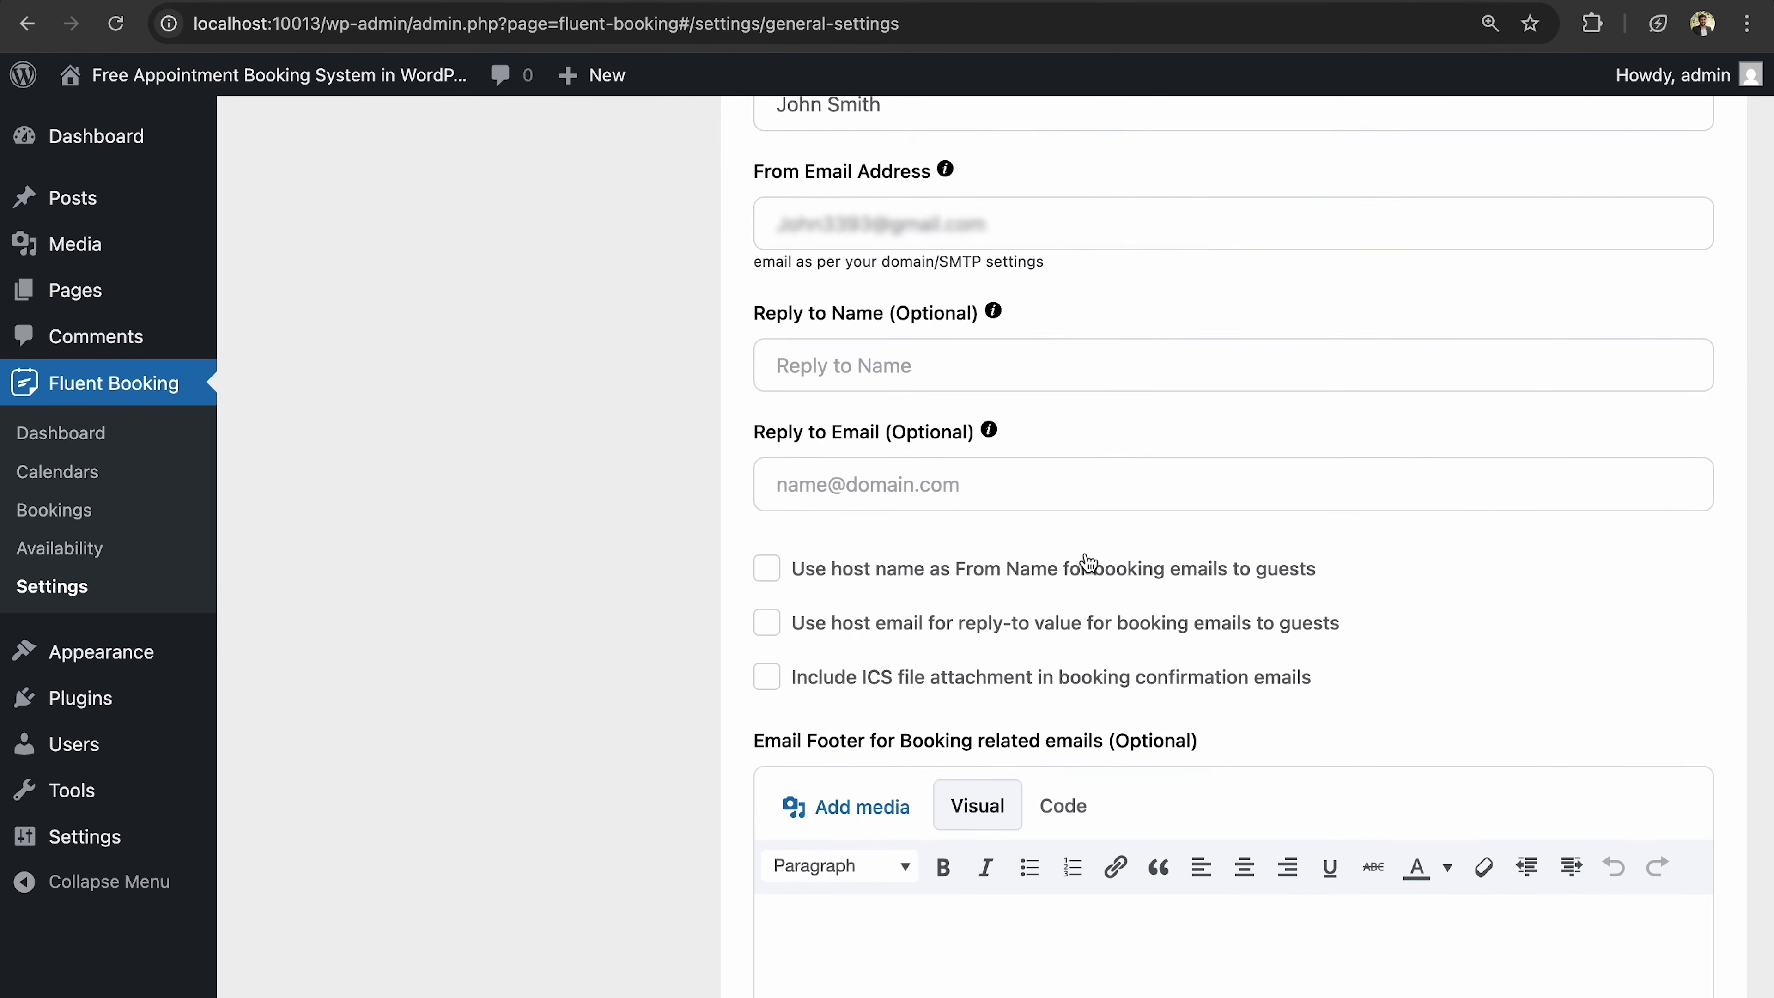
# Save the emailing settings with the new sender details.
pyautogui.scroll(-5, 1087, 561)
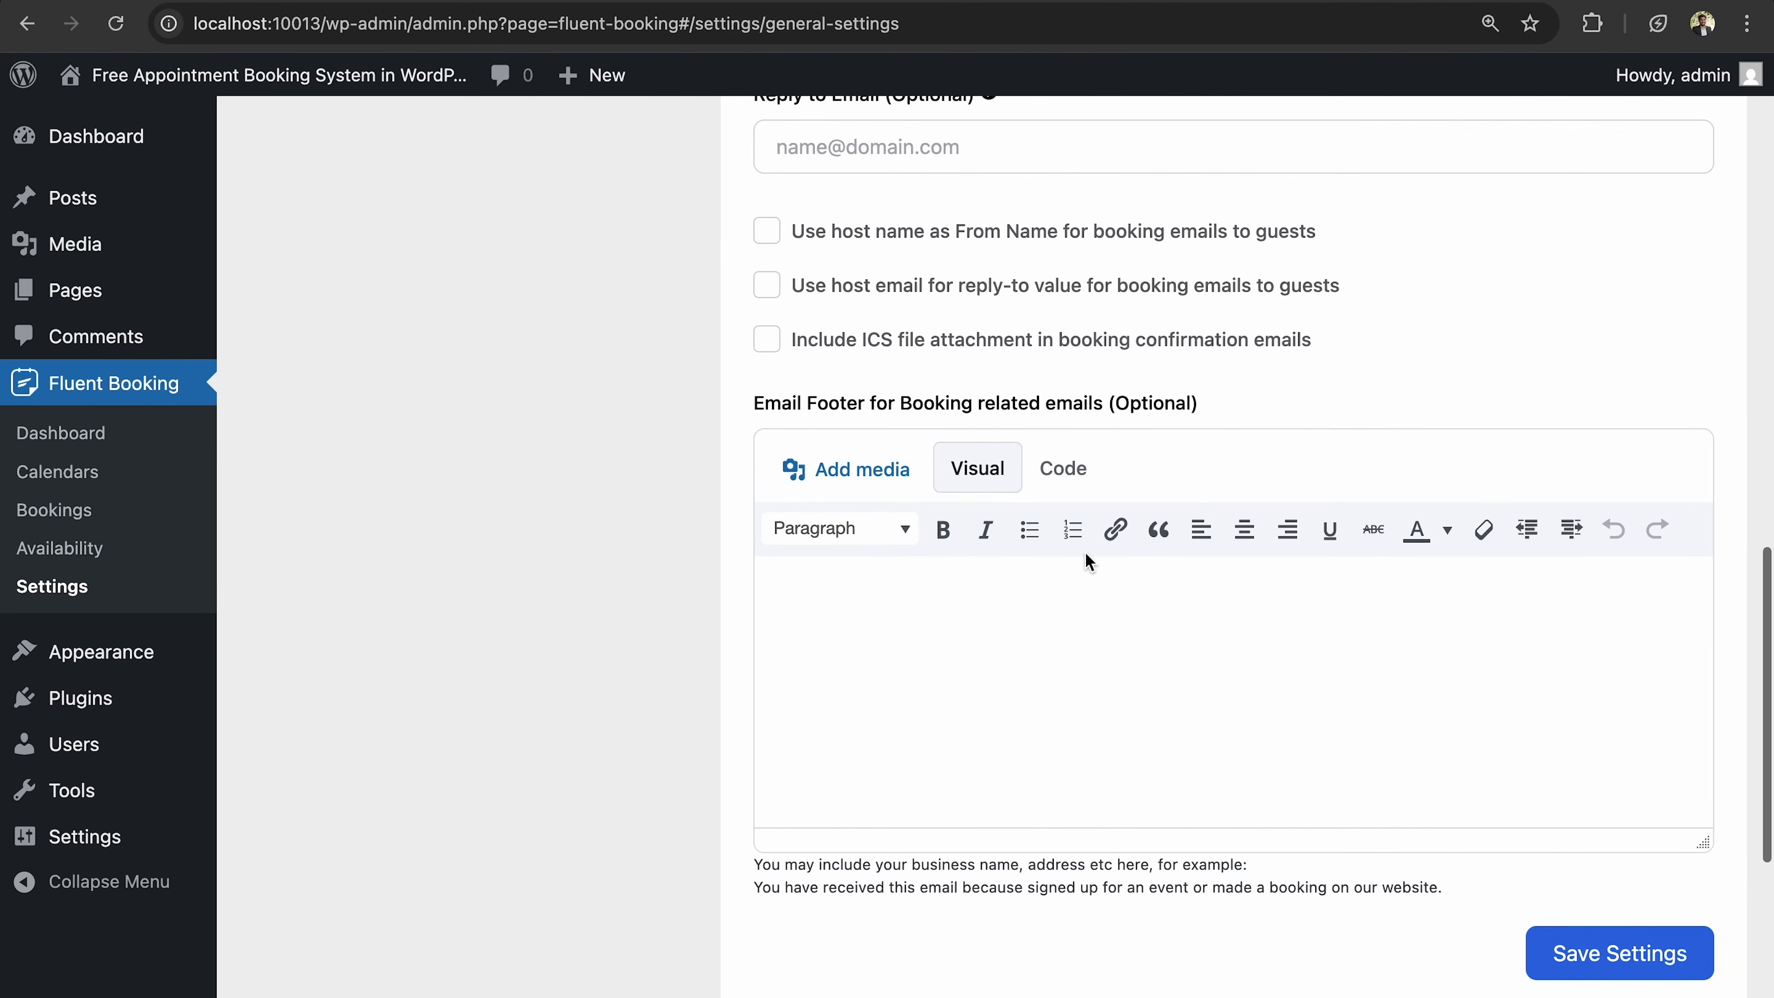
pyautogui.scroll(-2, 1087, 559)
pyautogui.click(1597, 813)
pyautogui.scroll(-6, 1381, 723)
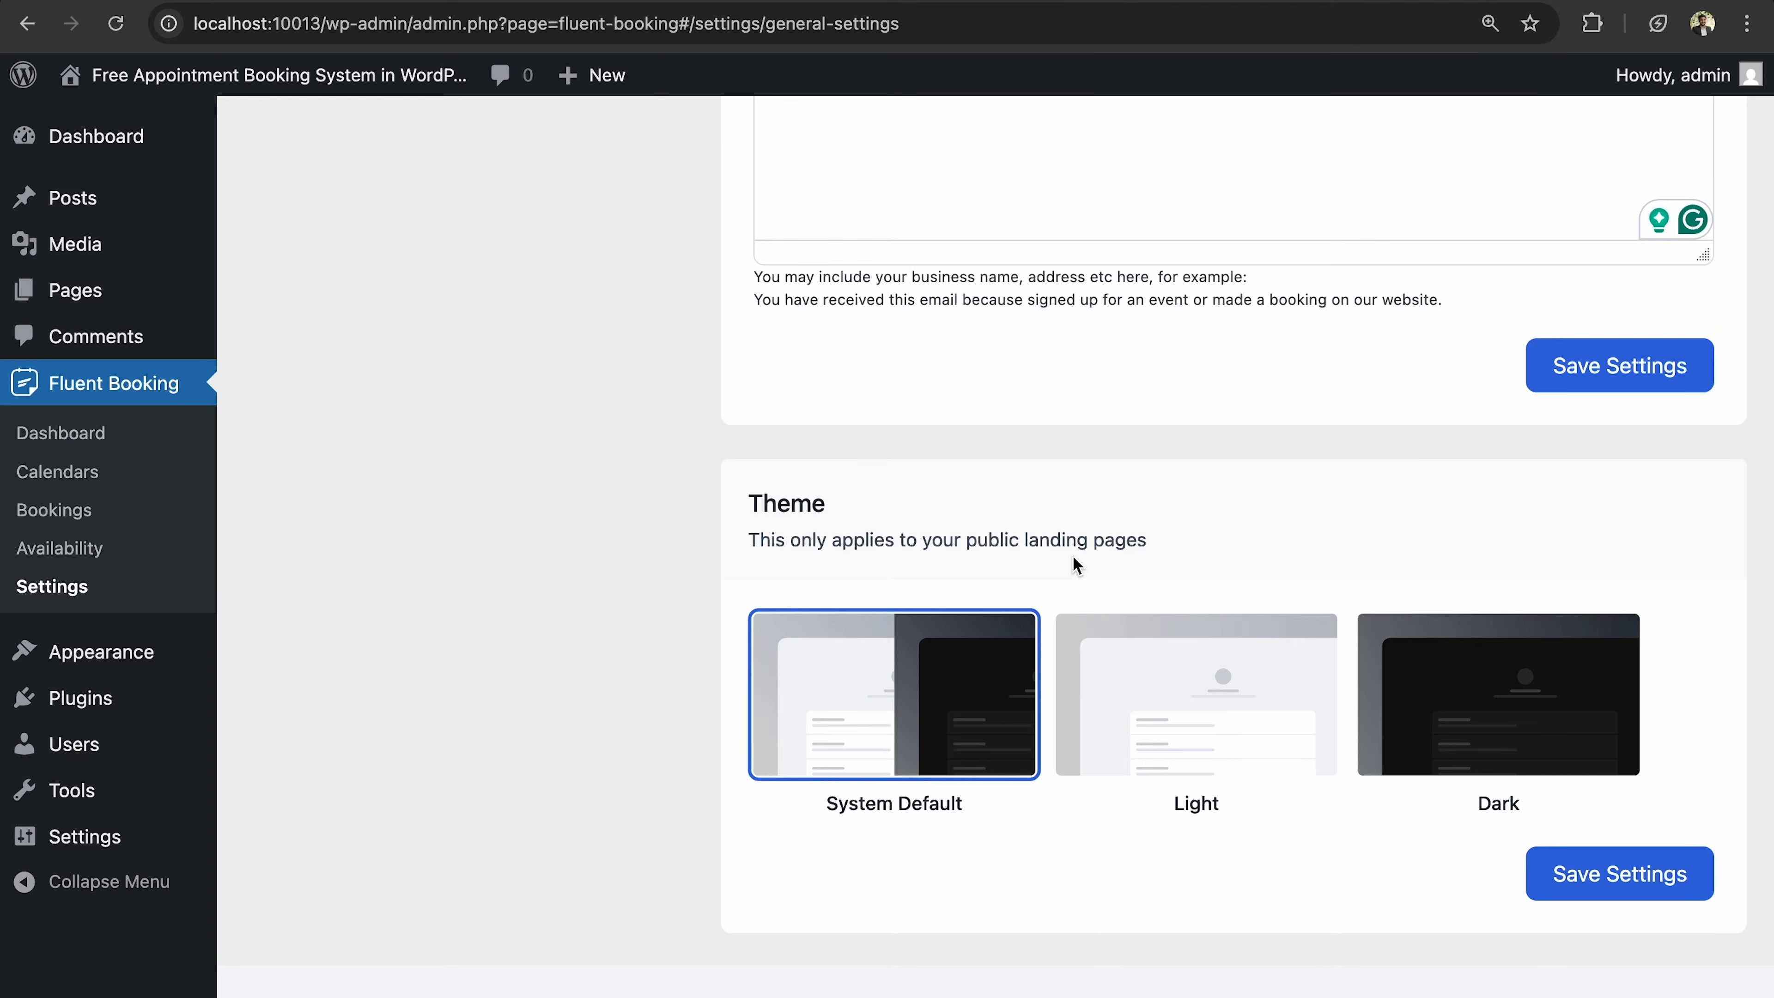
# Choose the Dark theme for public landing pages and save the settings.
pyautogui.click(1497, 734)
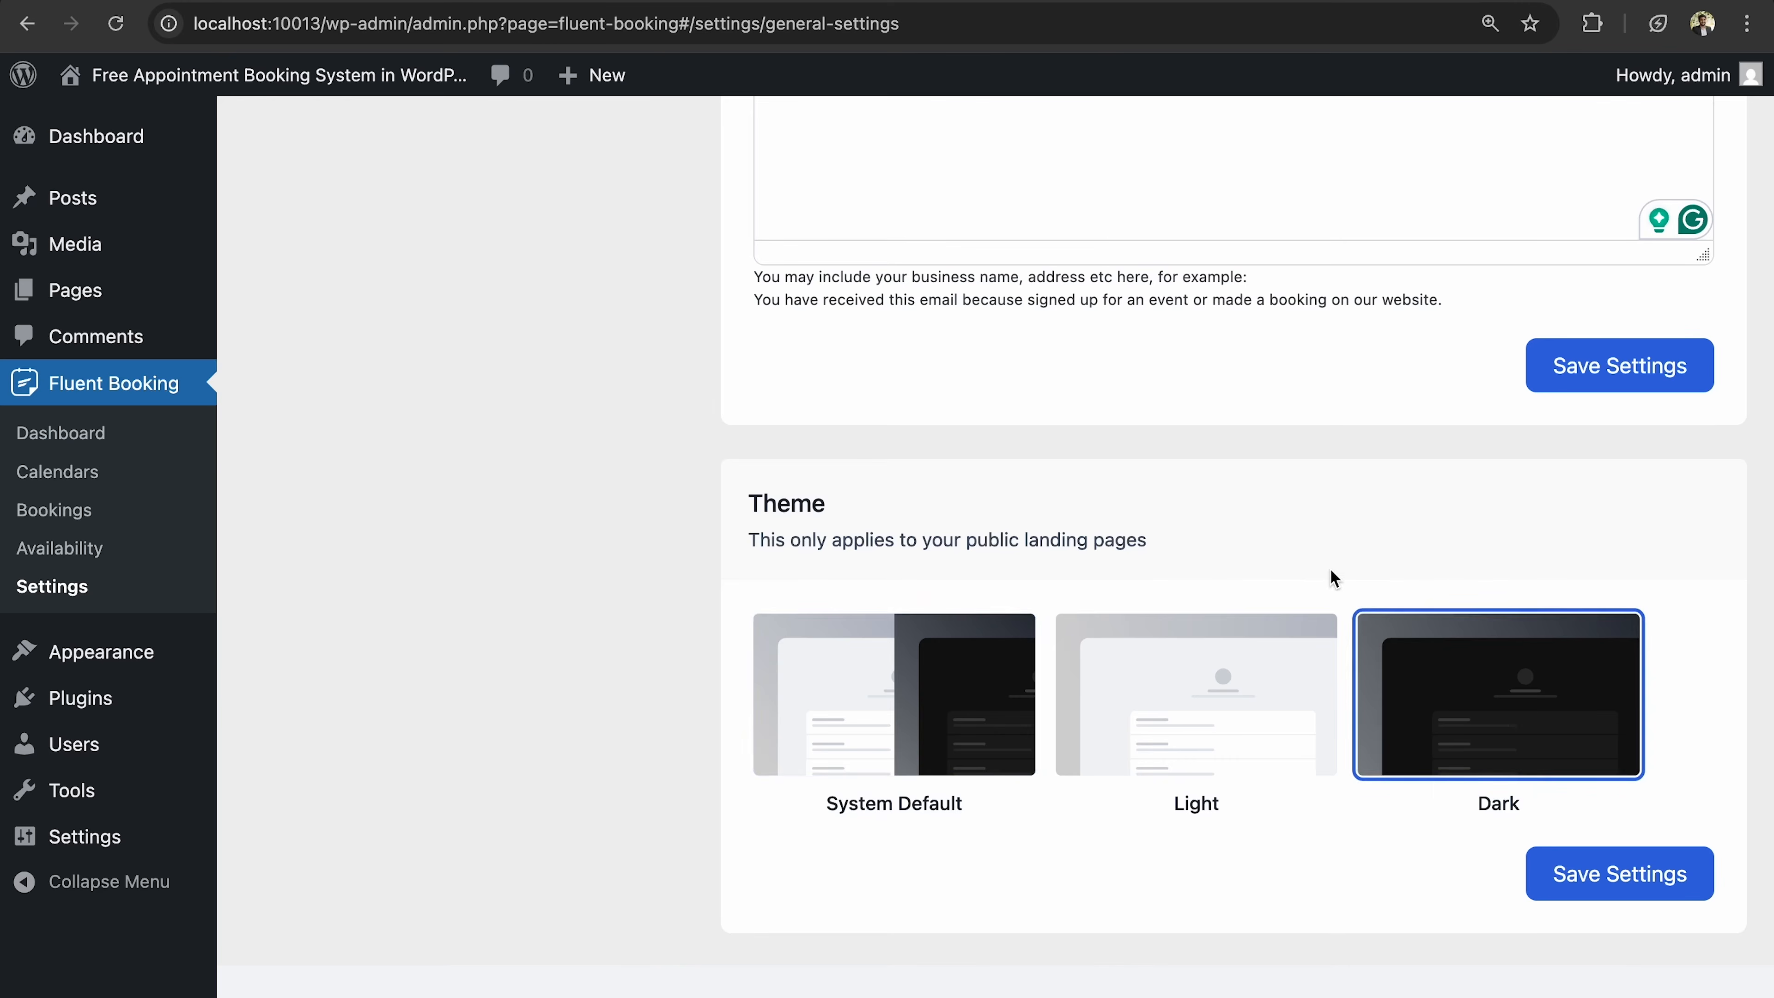
pyautogui.moveTo(734, 541); pyautogui.dragTo(1074, 555)
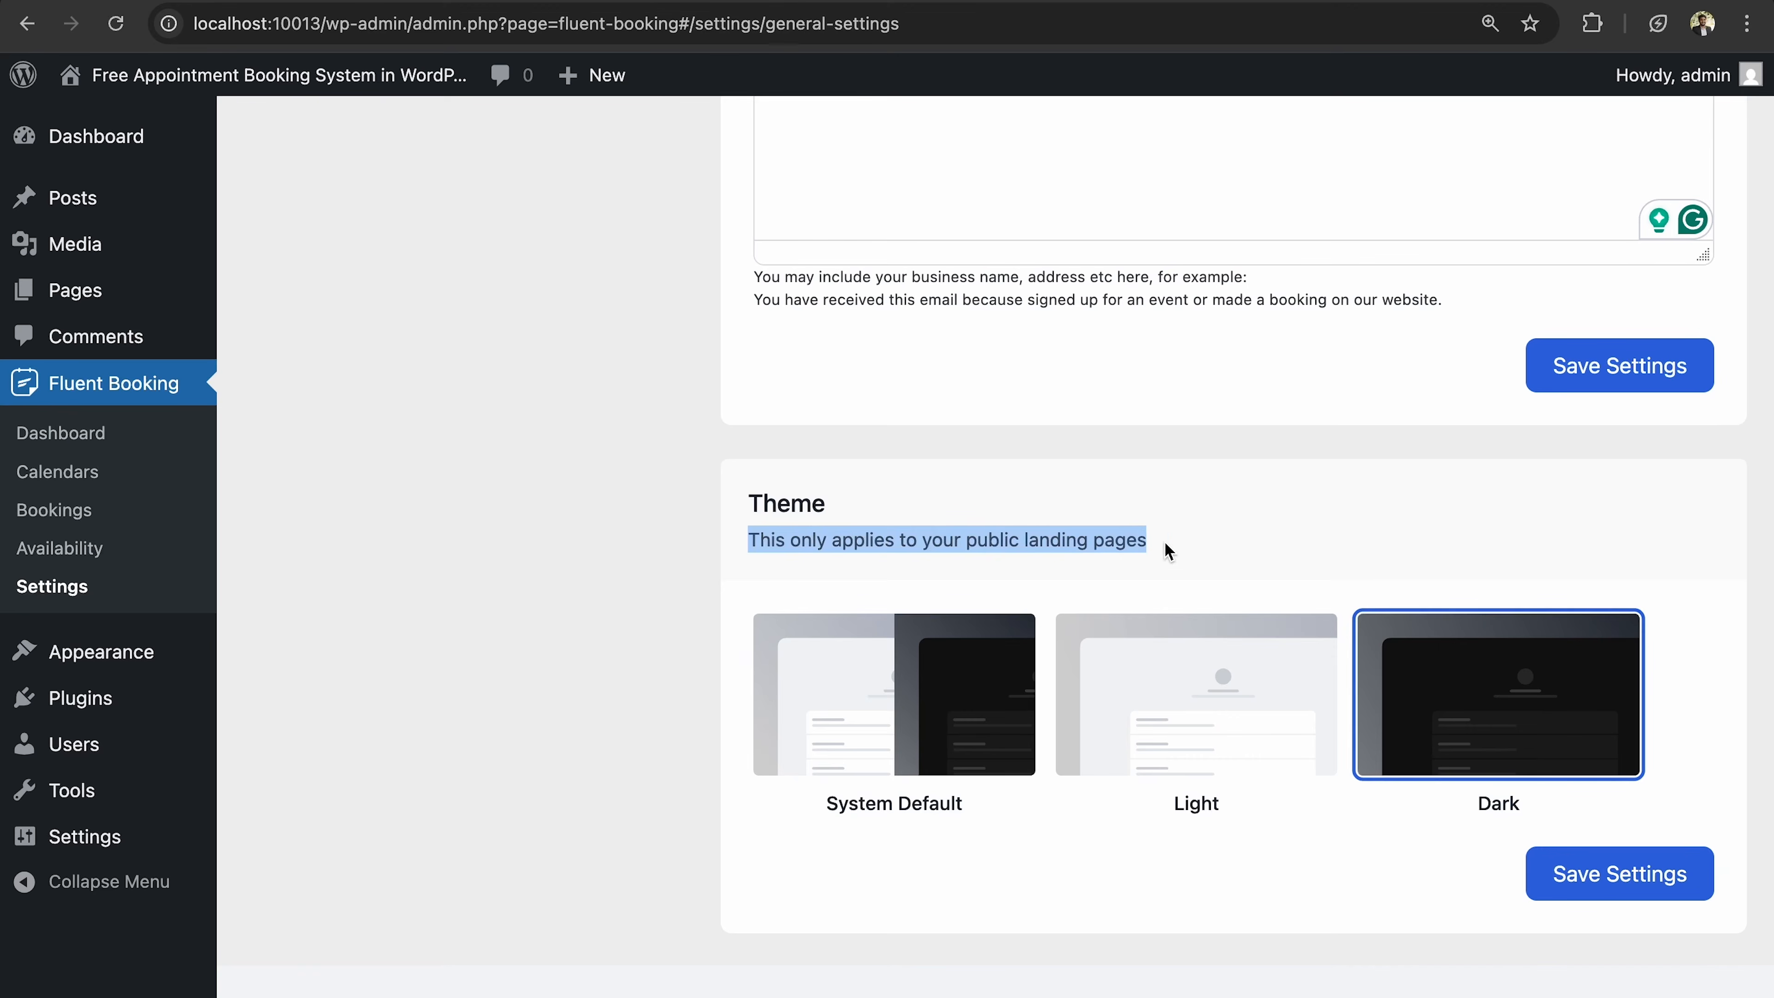
pyautogui.click(1124, 587)
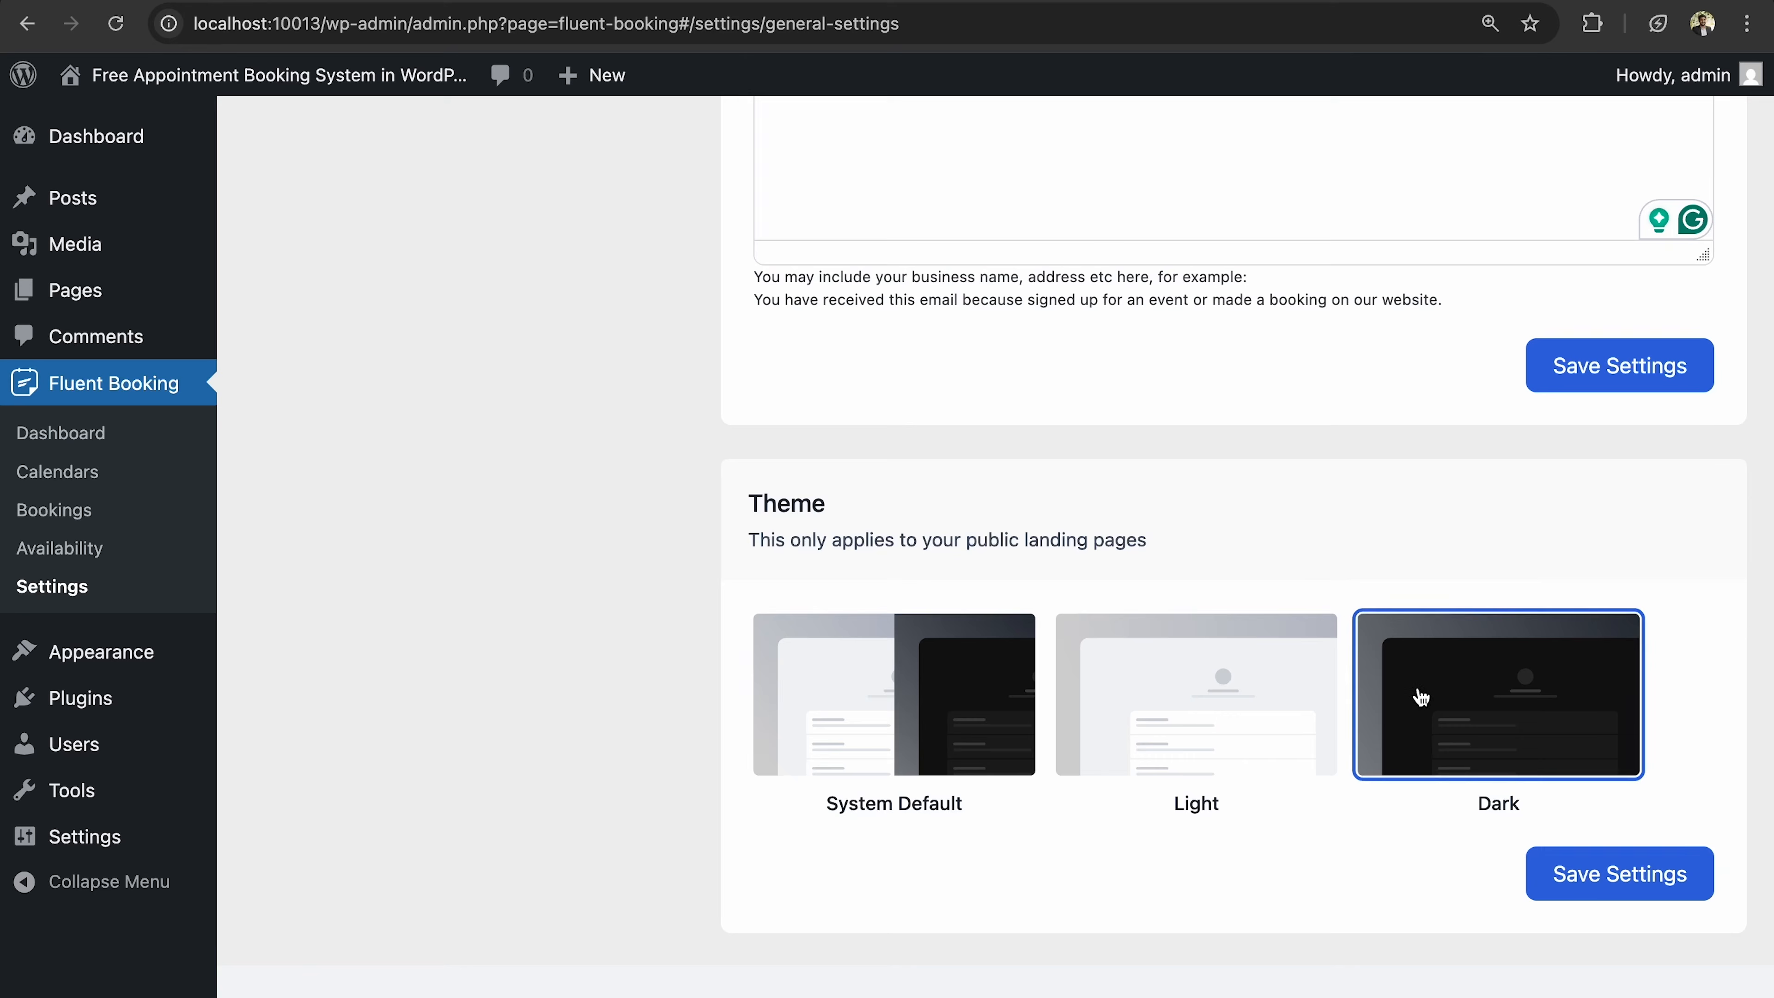
pyautogui.click(1577, 894)
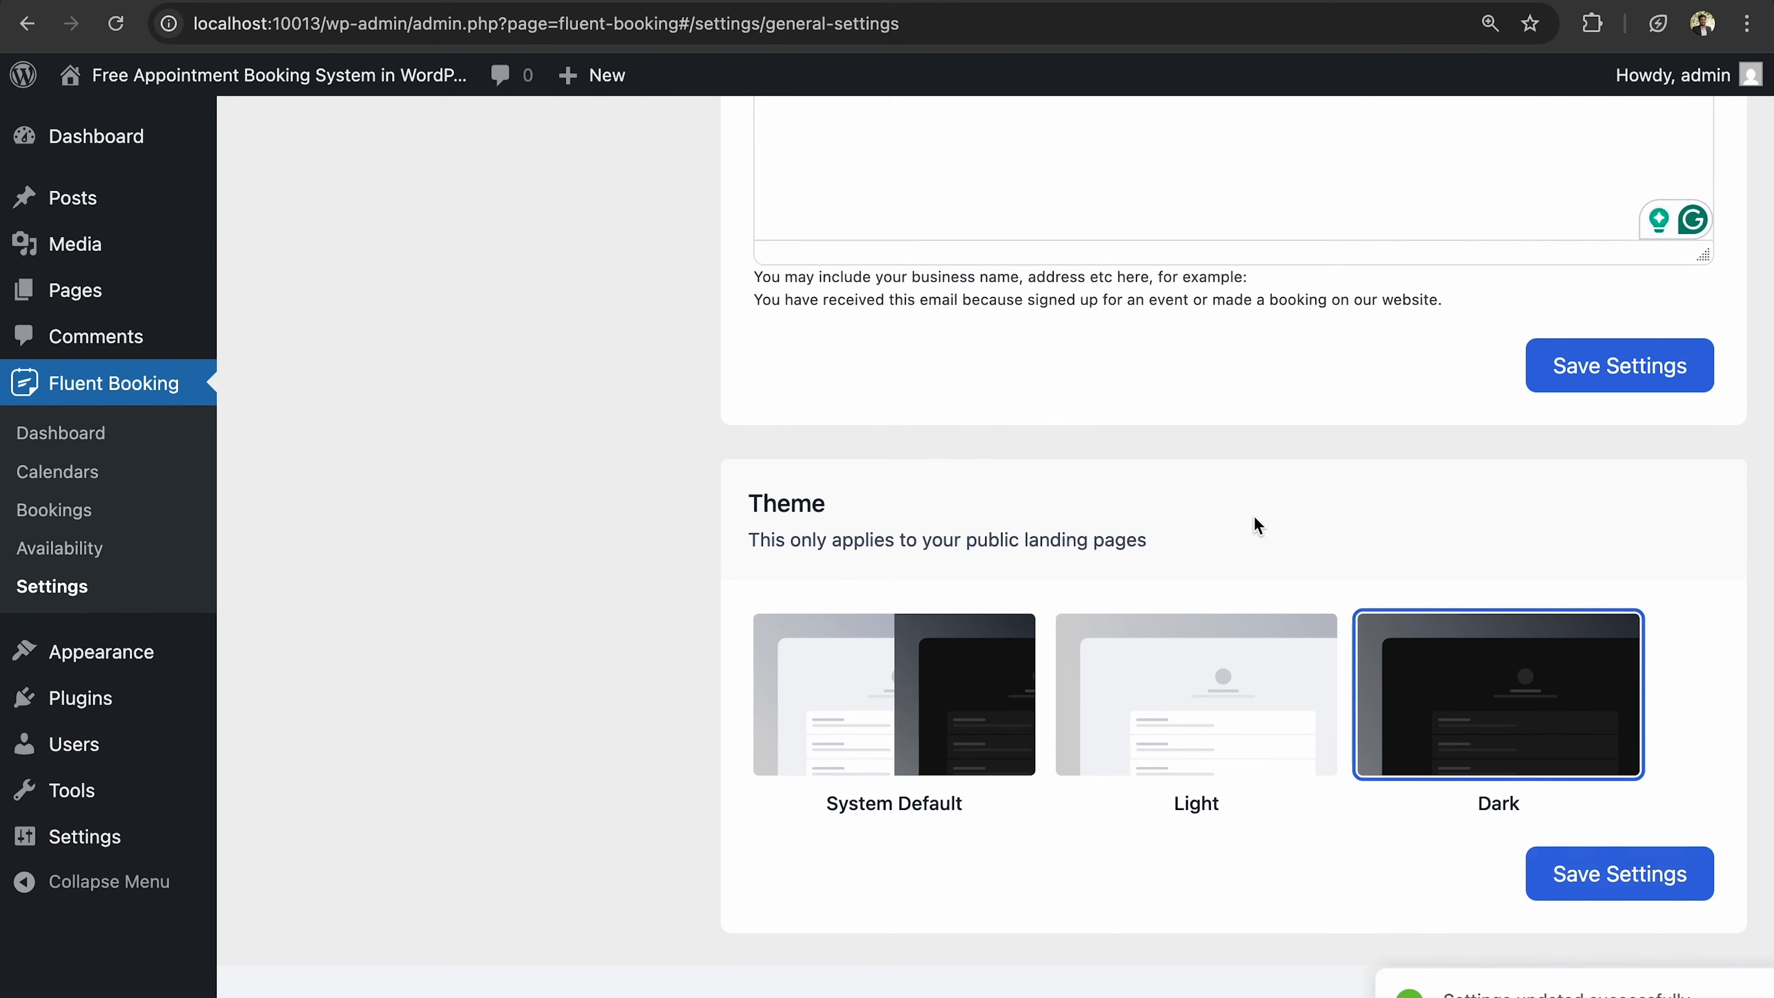
pyautogui.scroll(15, 1253, 514)
# Browse the Team, Google Calendar, Outlook, Apple and Nextcloud Calendar settings sections.
pyautogui.scroll(-9, 1254, 523)
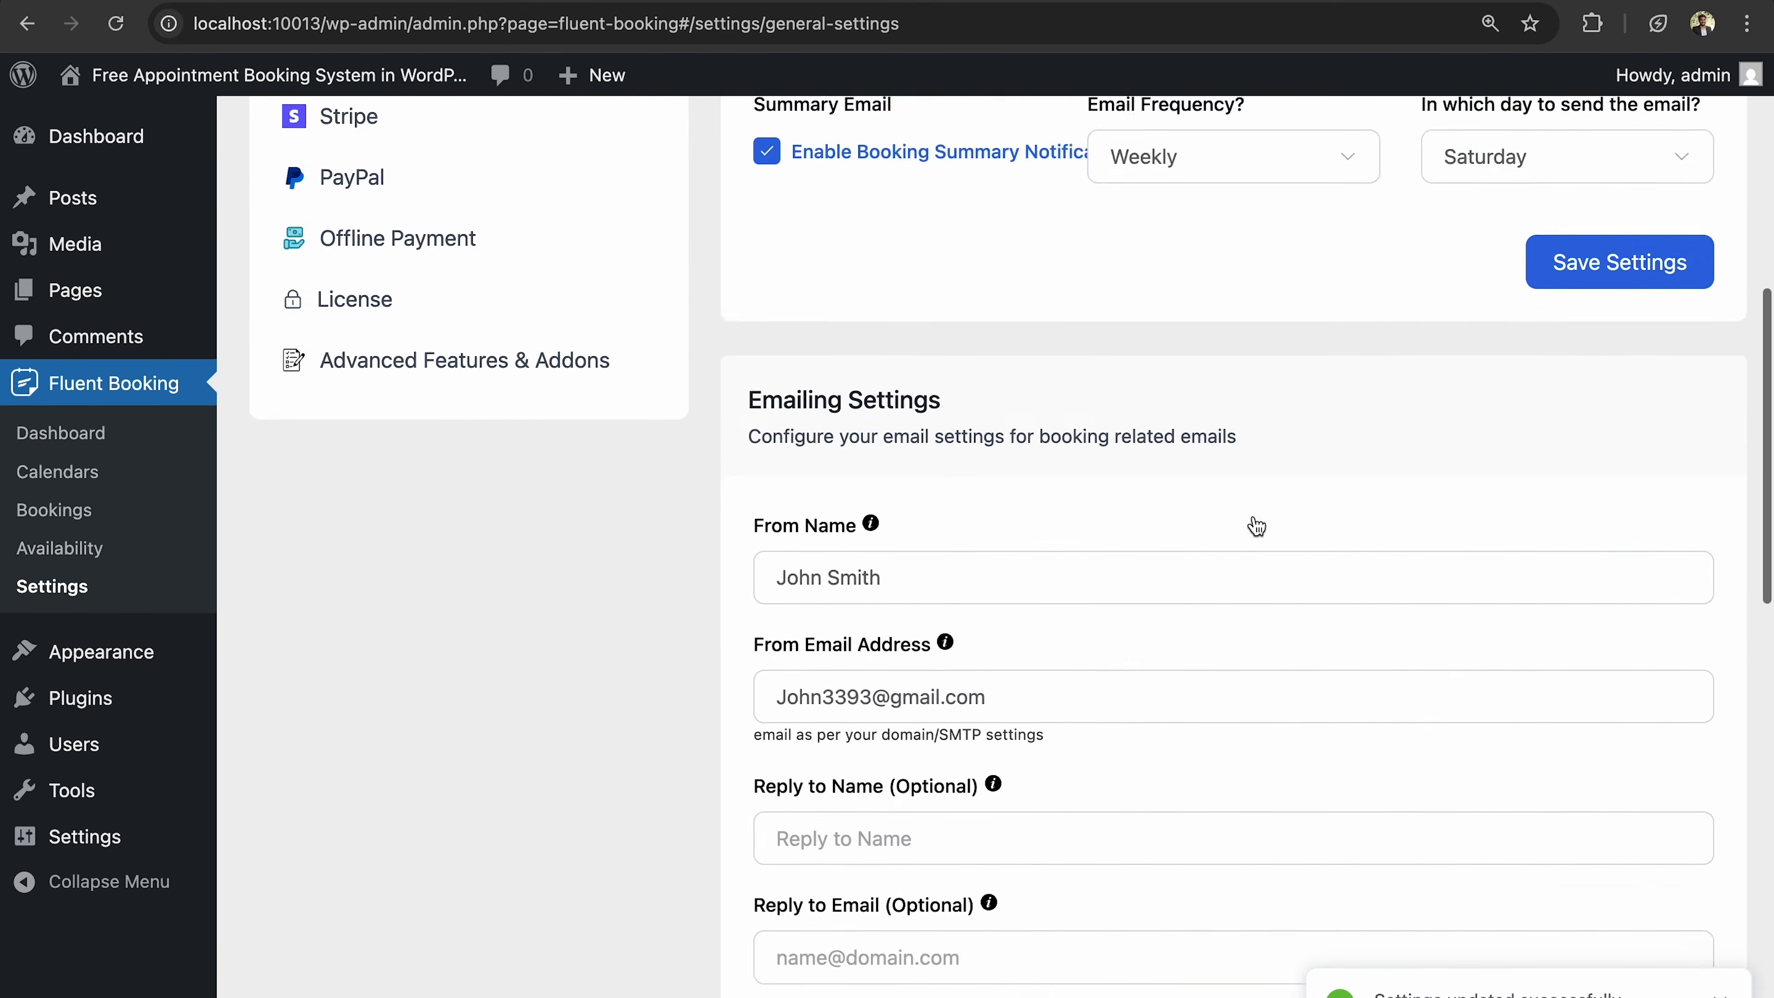
pyautogui.scroll(11, 1254, 523)
pyautogui.scroll(-5, 1255, 522)
pyautogui.scroll(5, 1254, 524)
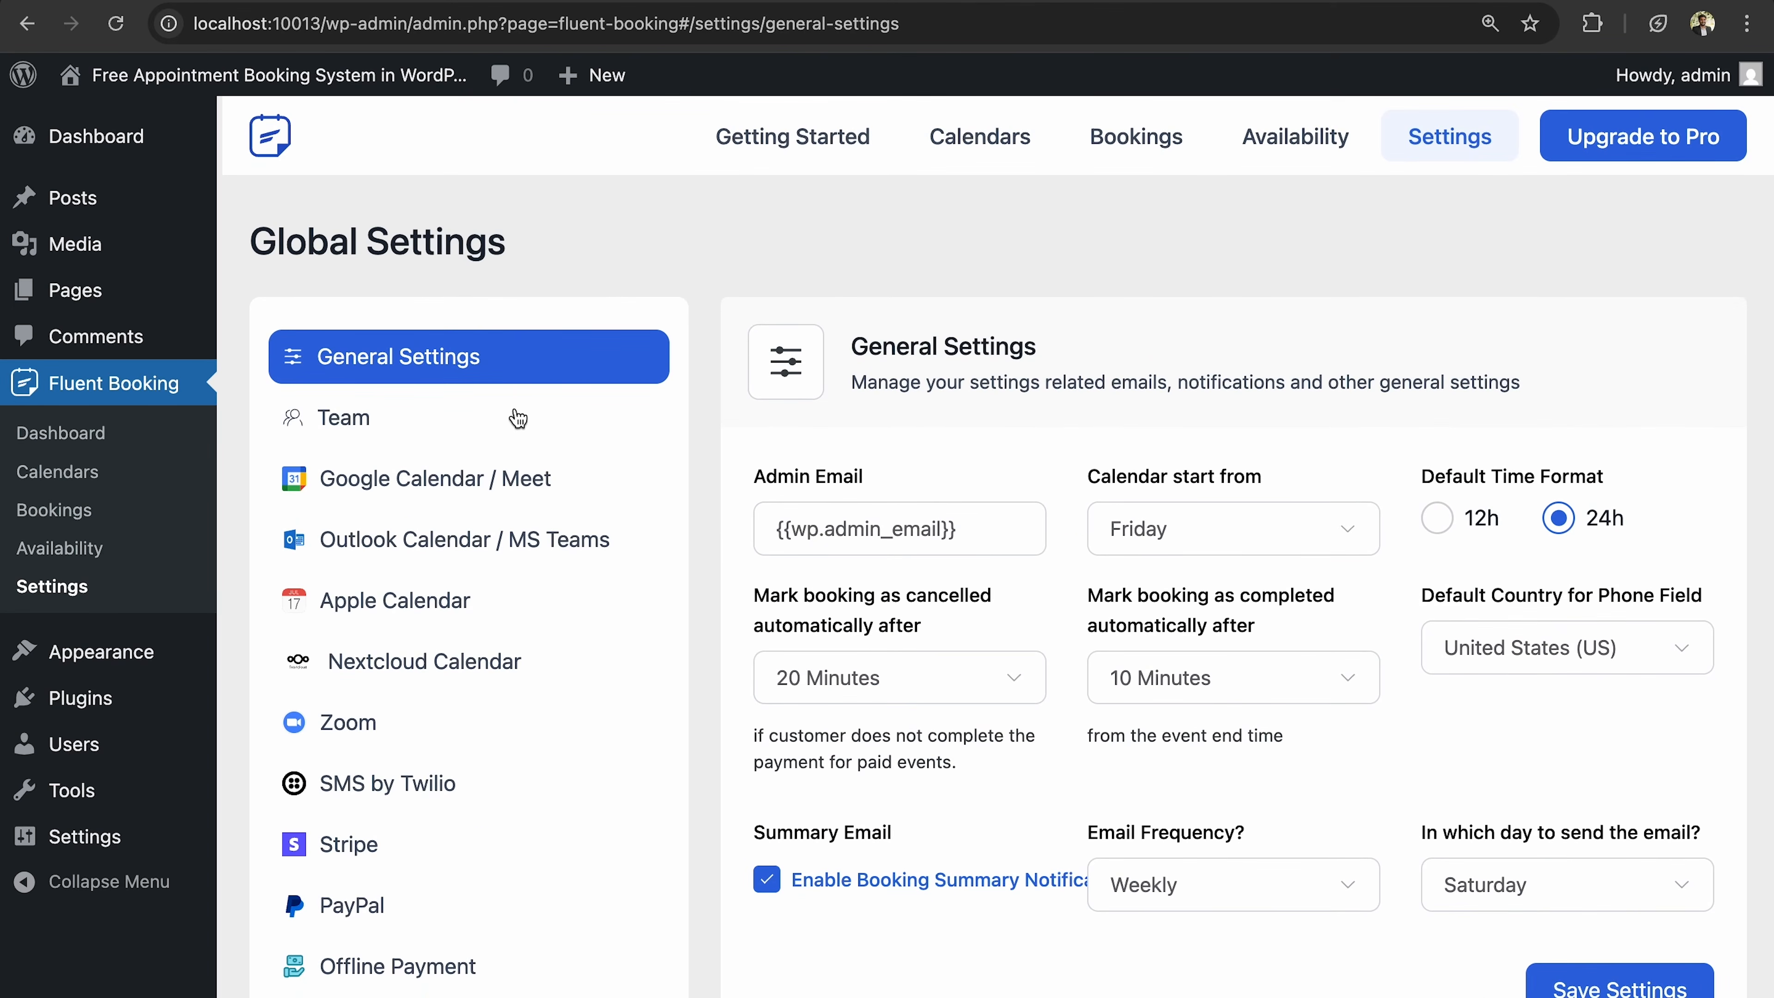
pyautogui.click(449, 418)
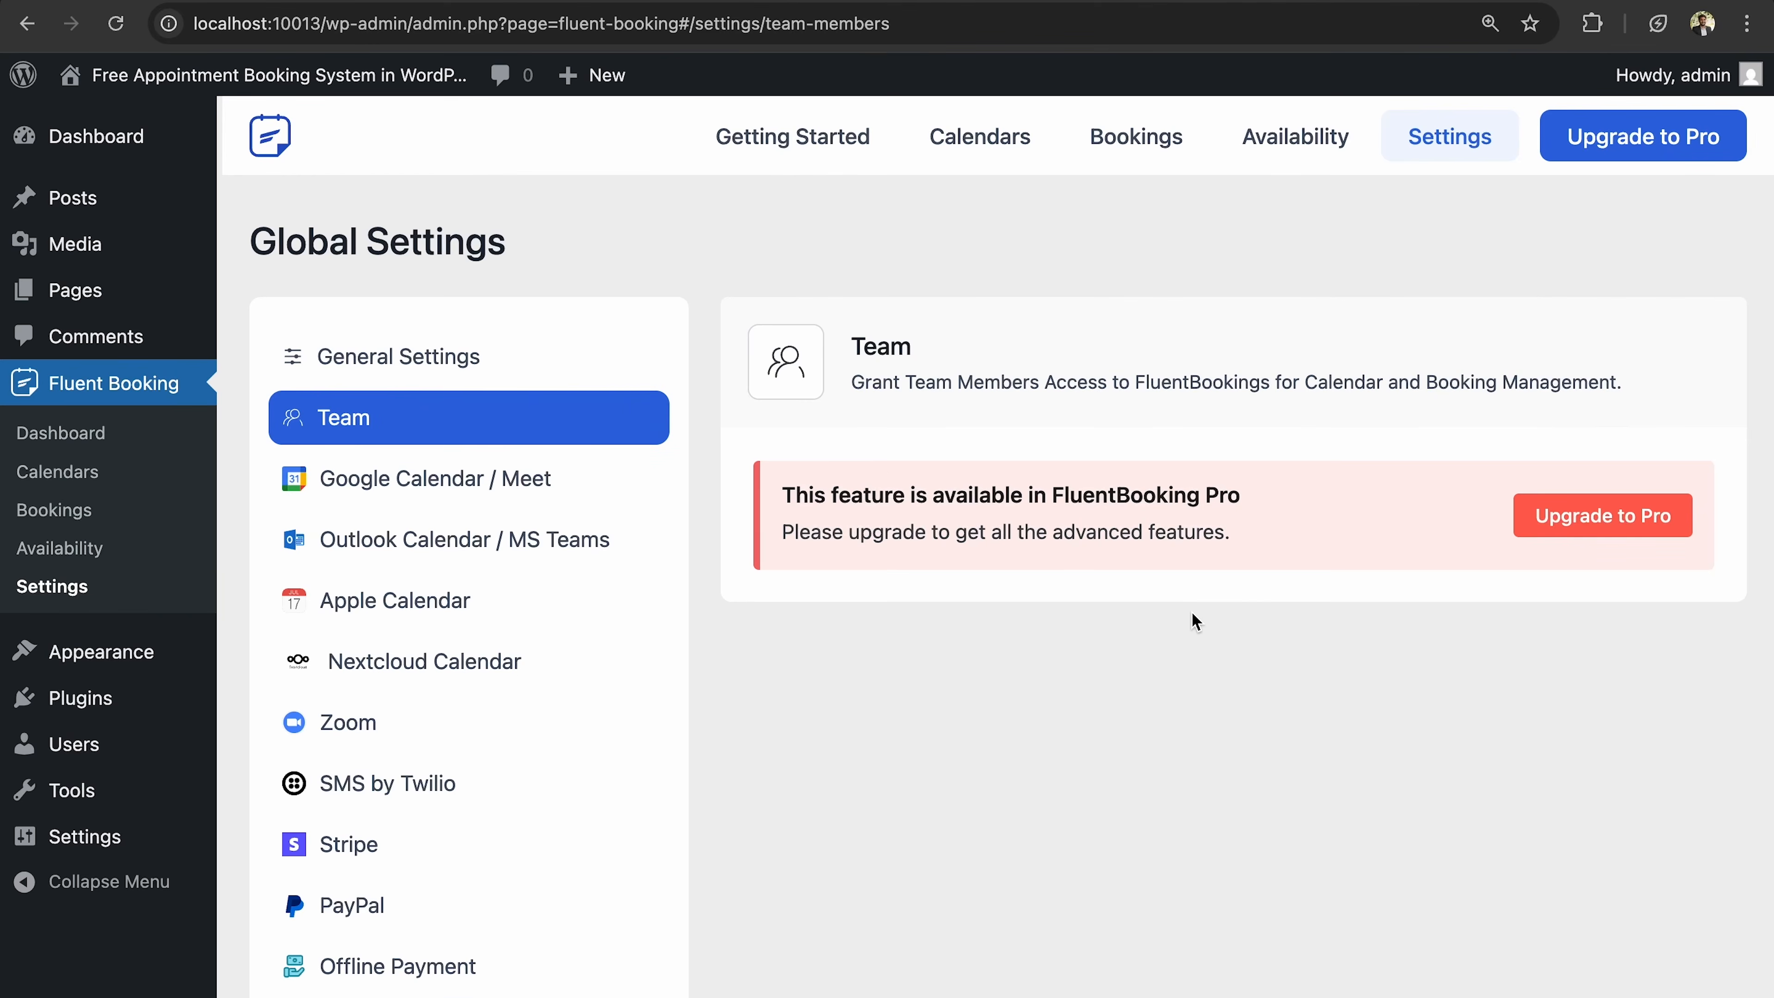
pyautogui.click(543, 469)
pyautogui.click(475, 541)
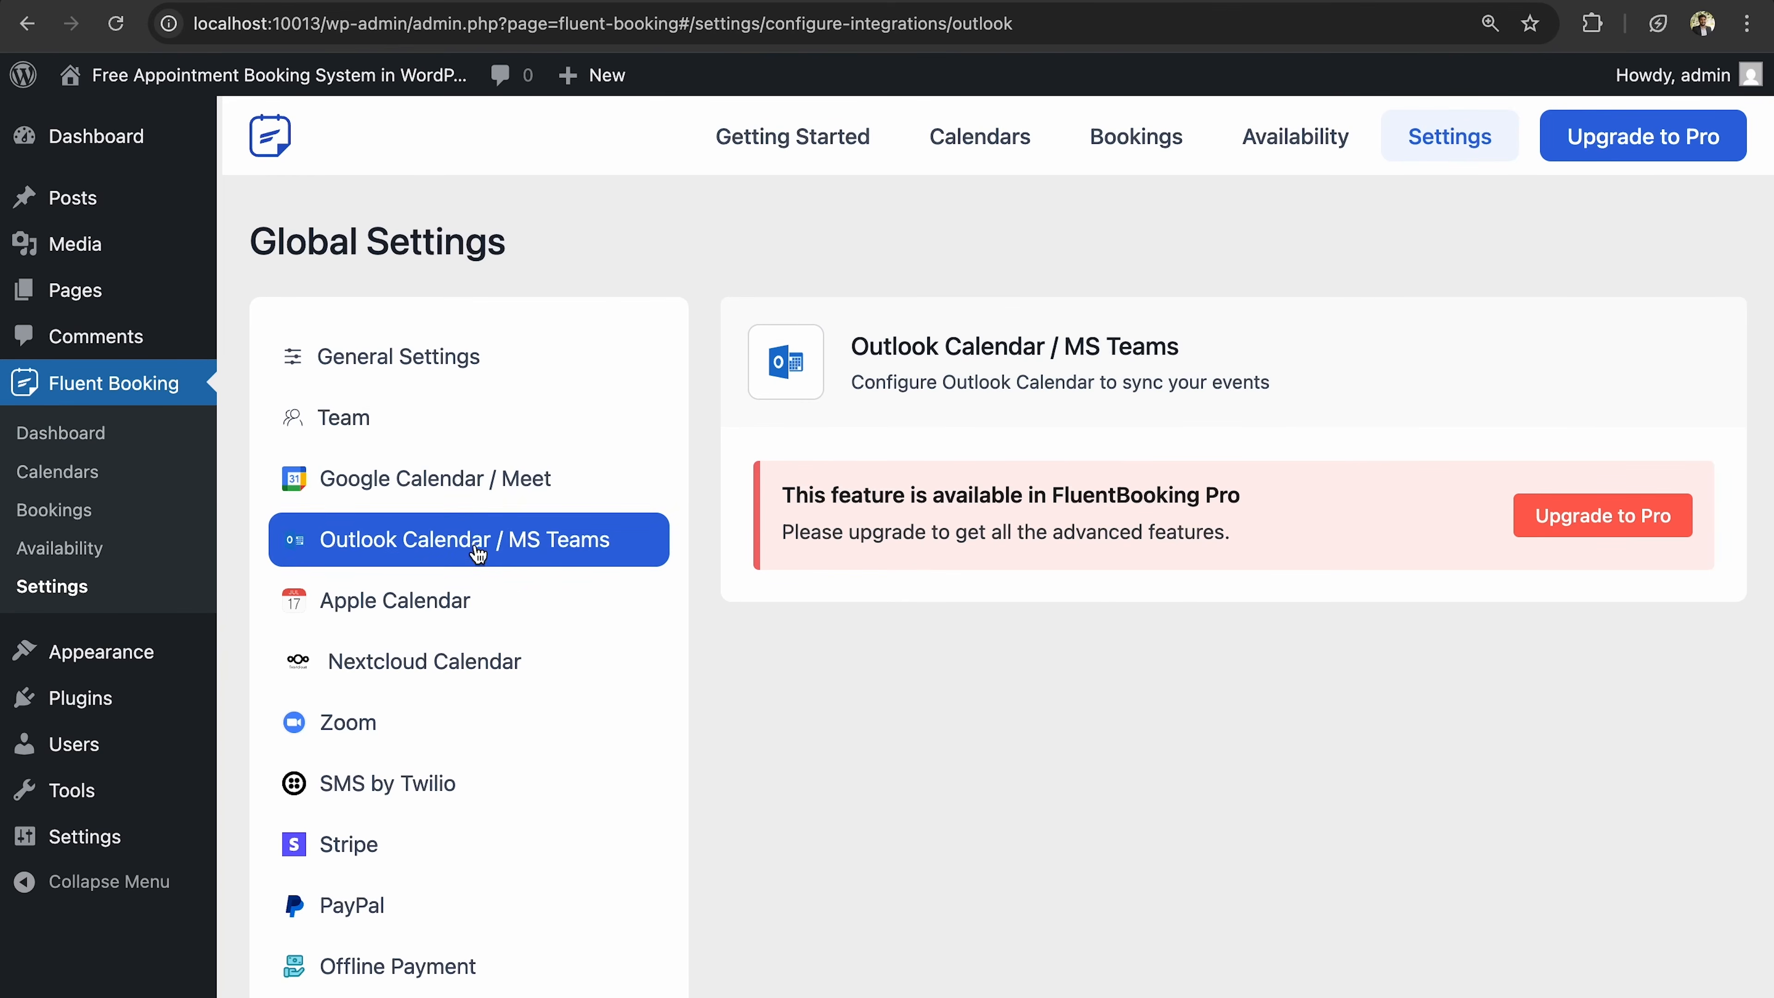
pyautogui.click(476, 616)
pyautogui.click(488, 677)
# Check the Zoom and SMS by Twilio sections, finishing on Advanced Features & Addons.
pyautogui.click(493, 726)
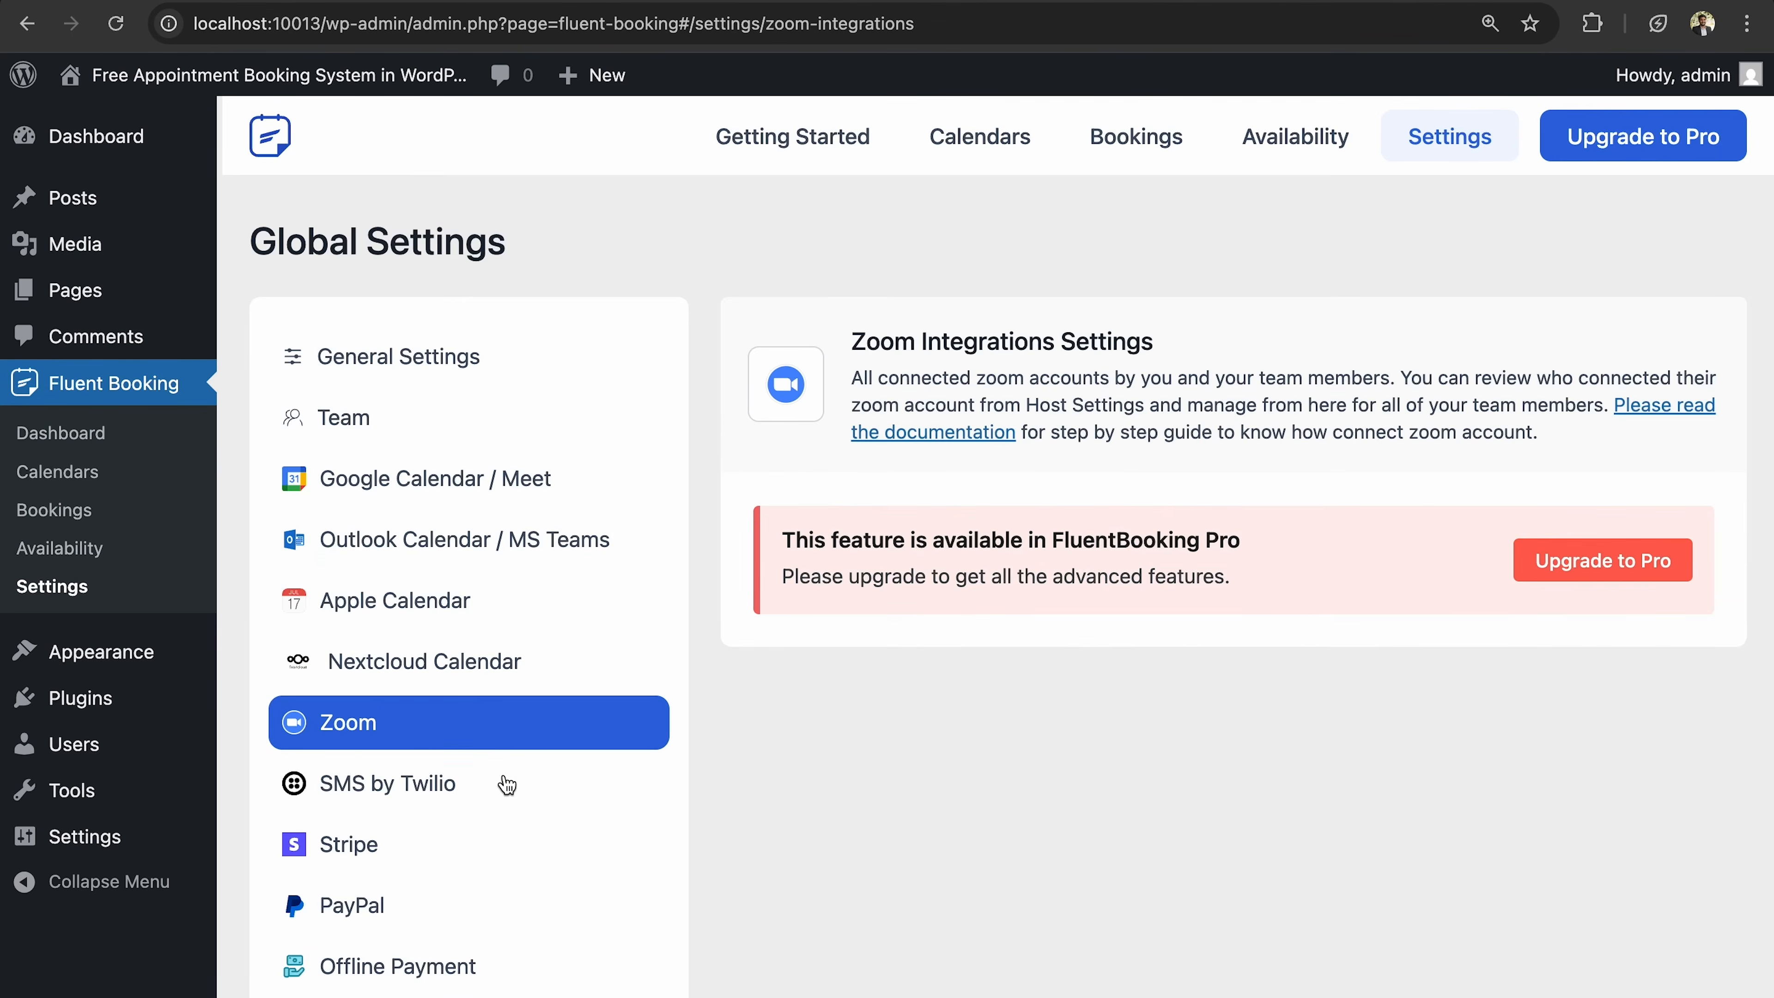
pyautogui.scroll(-2, 507, 782)
pyautogui.click(480, 633)
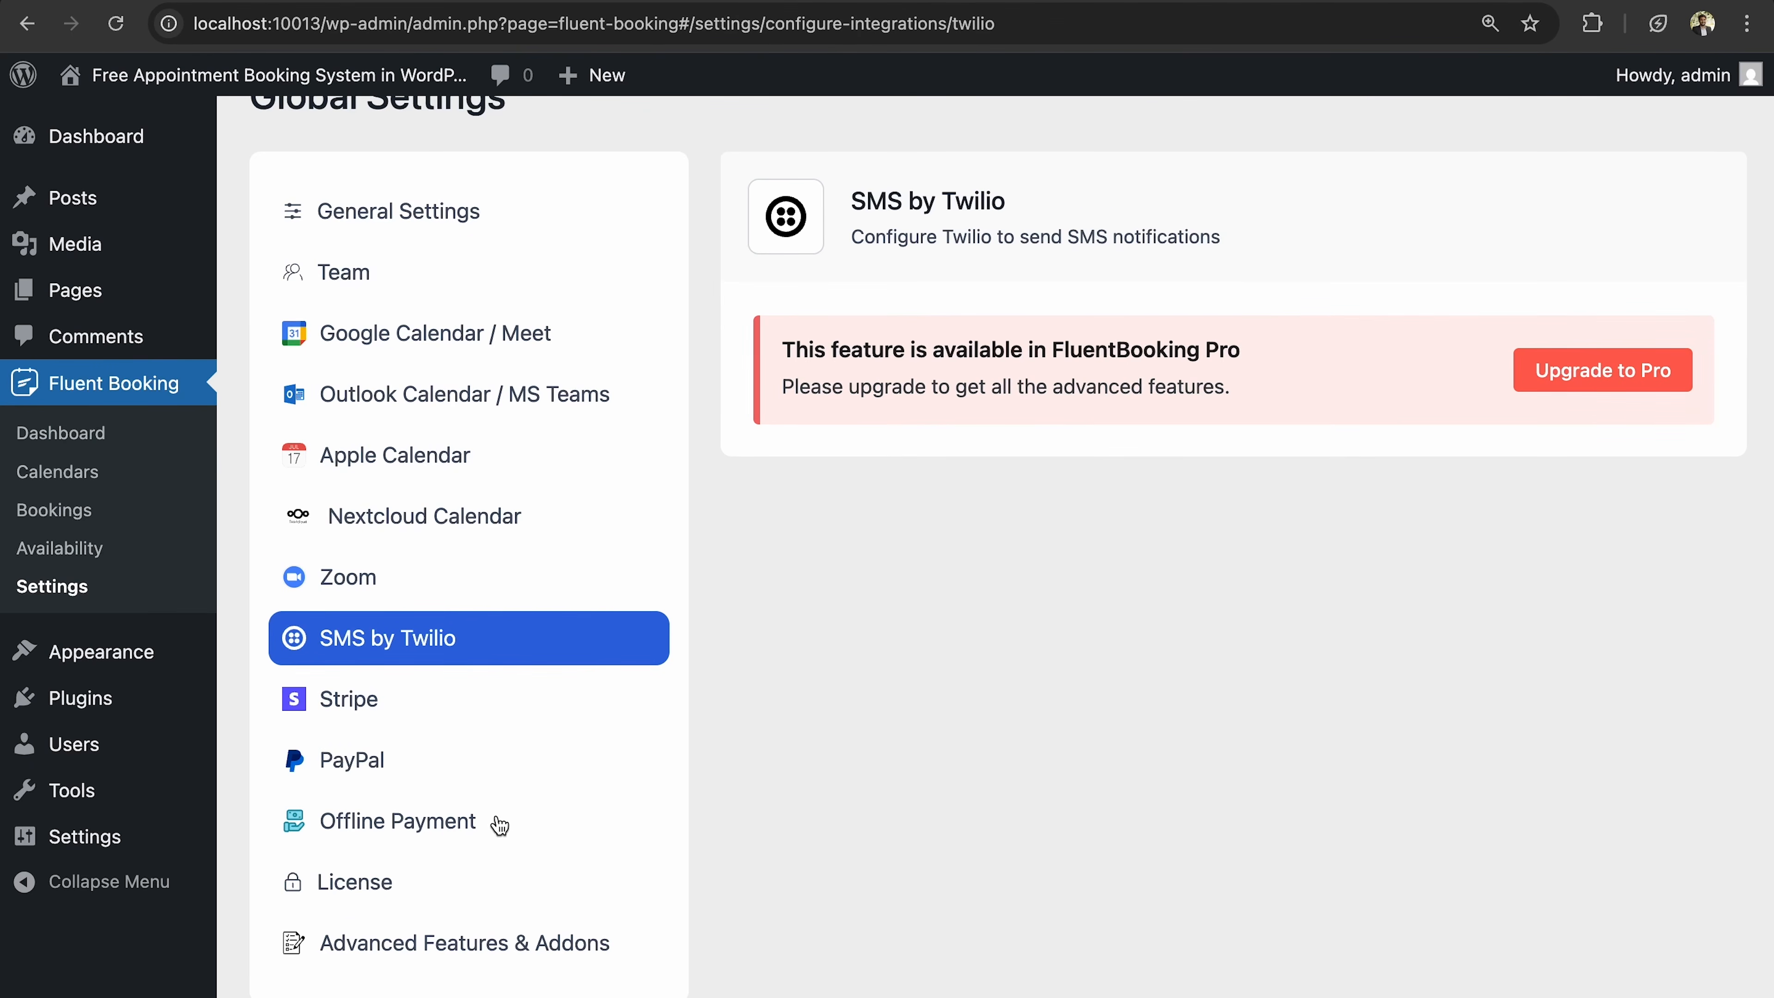
pyautogui.click(516, 946)
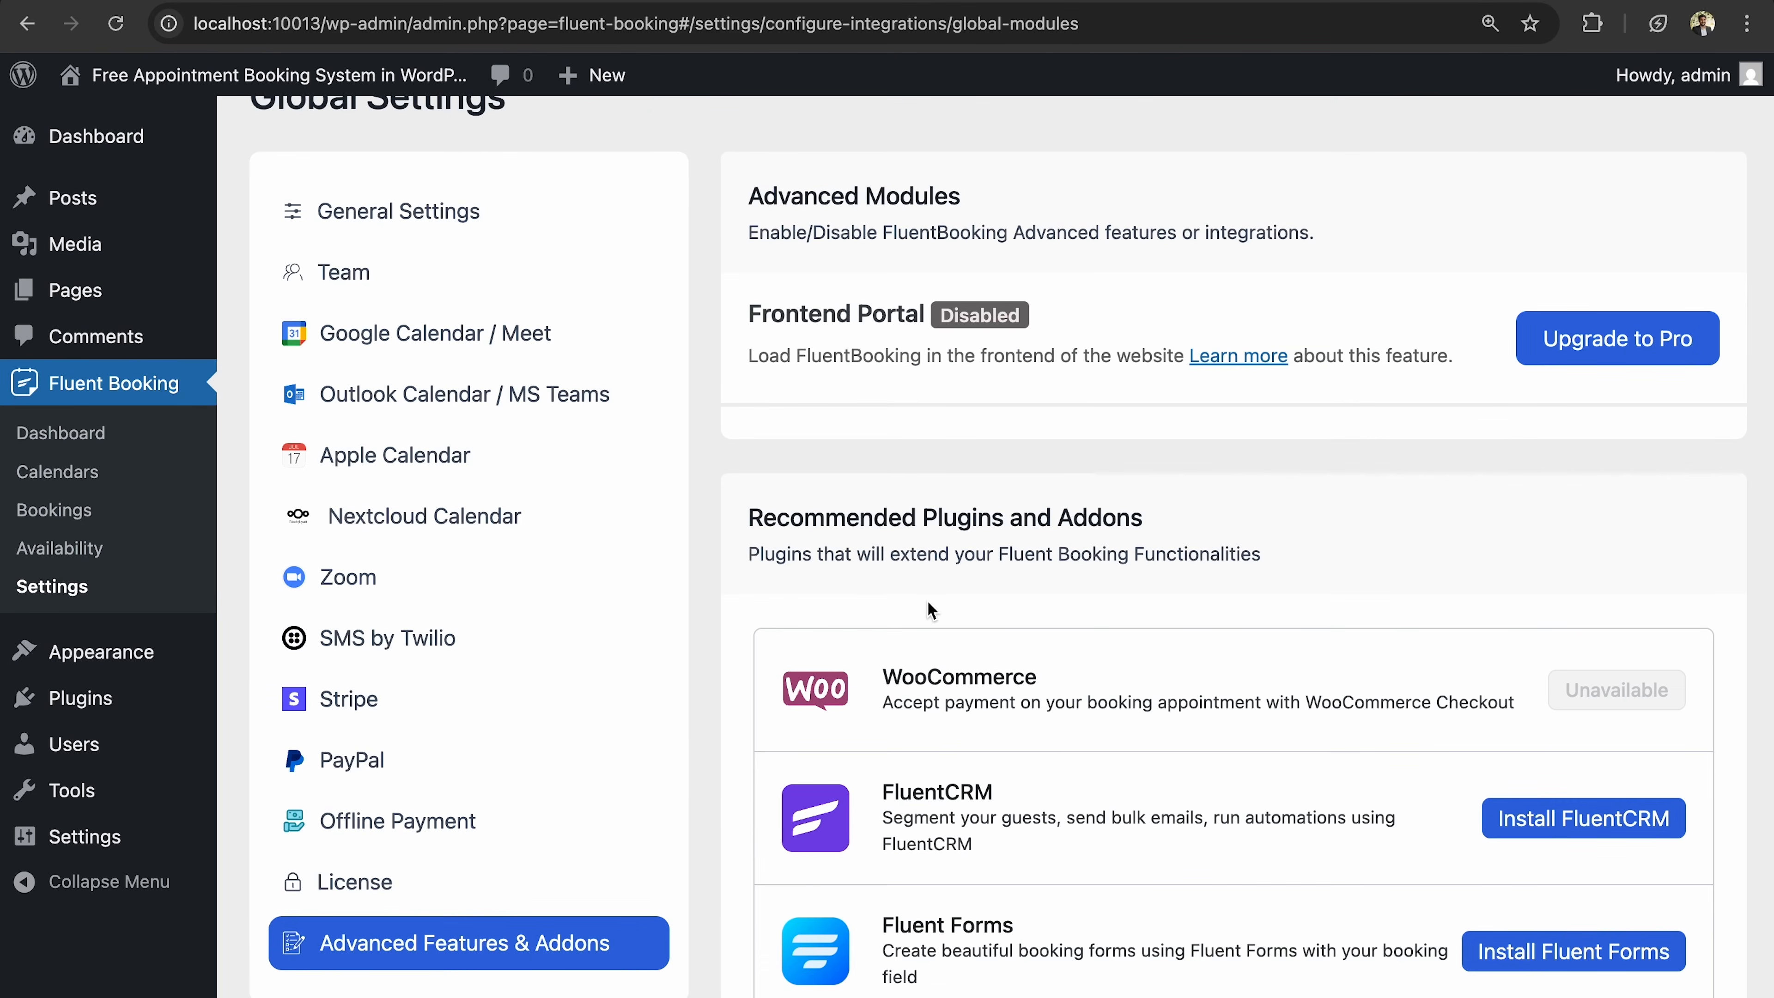
pyautogui.scroll(-4, 927, 600)
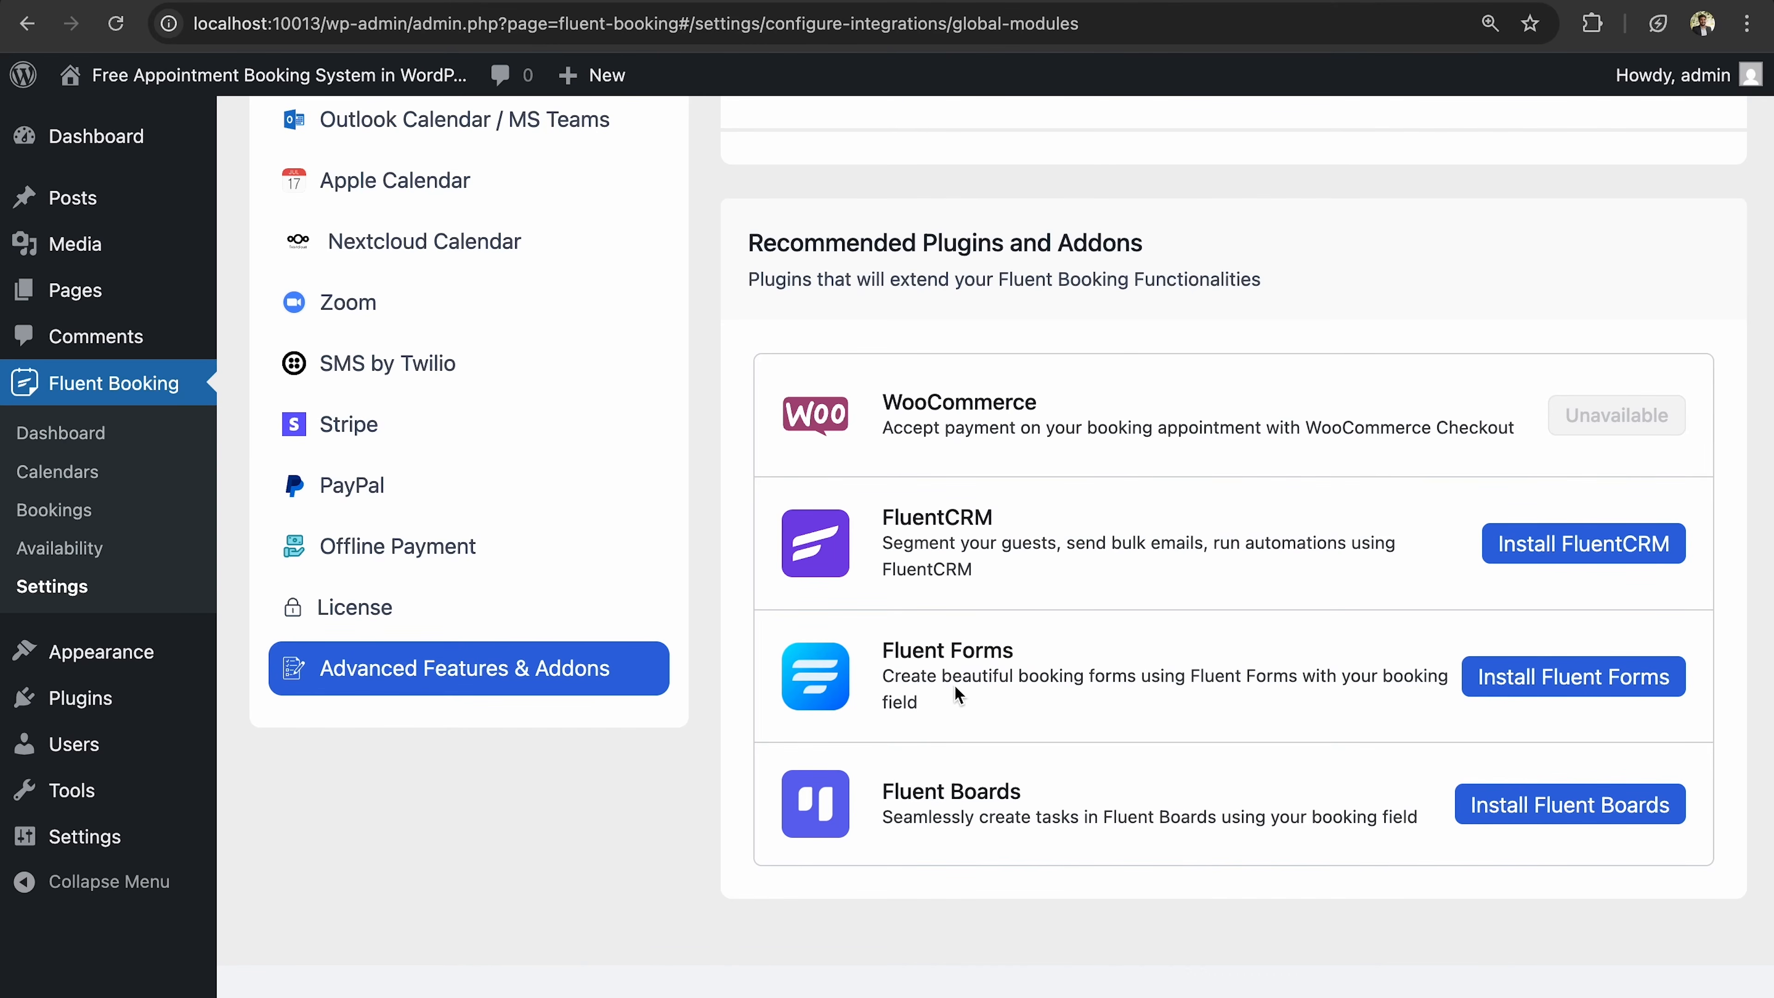
pyautogui.scroll(2, 641, 730)
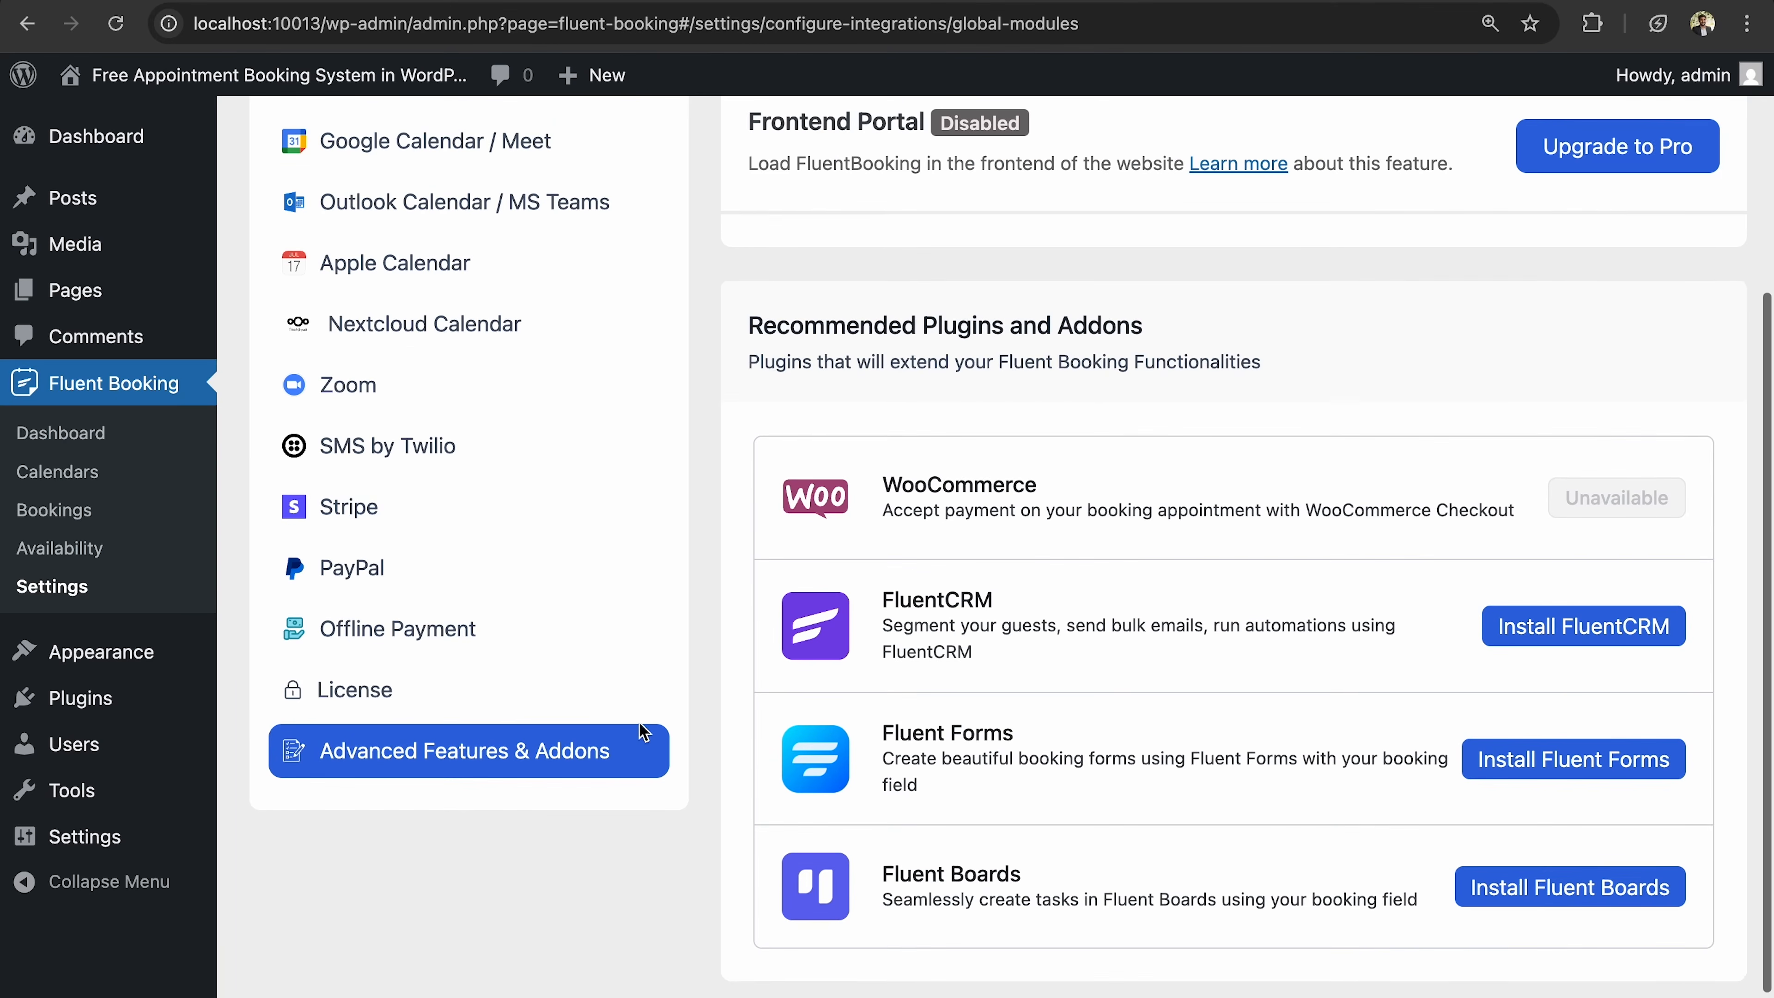
pyautogui.scroll(5, 361, 412)
pyautogui.scroll(1, 352, 412)
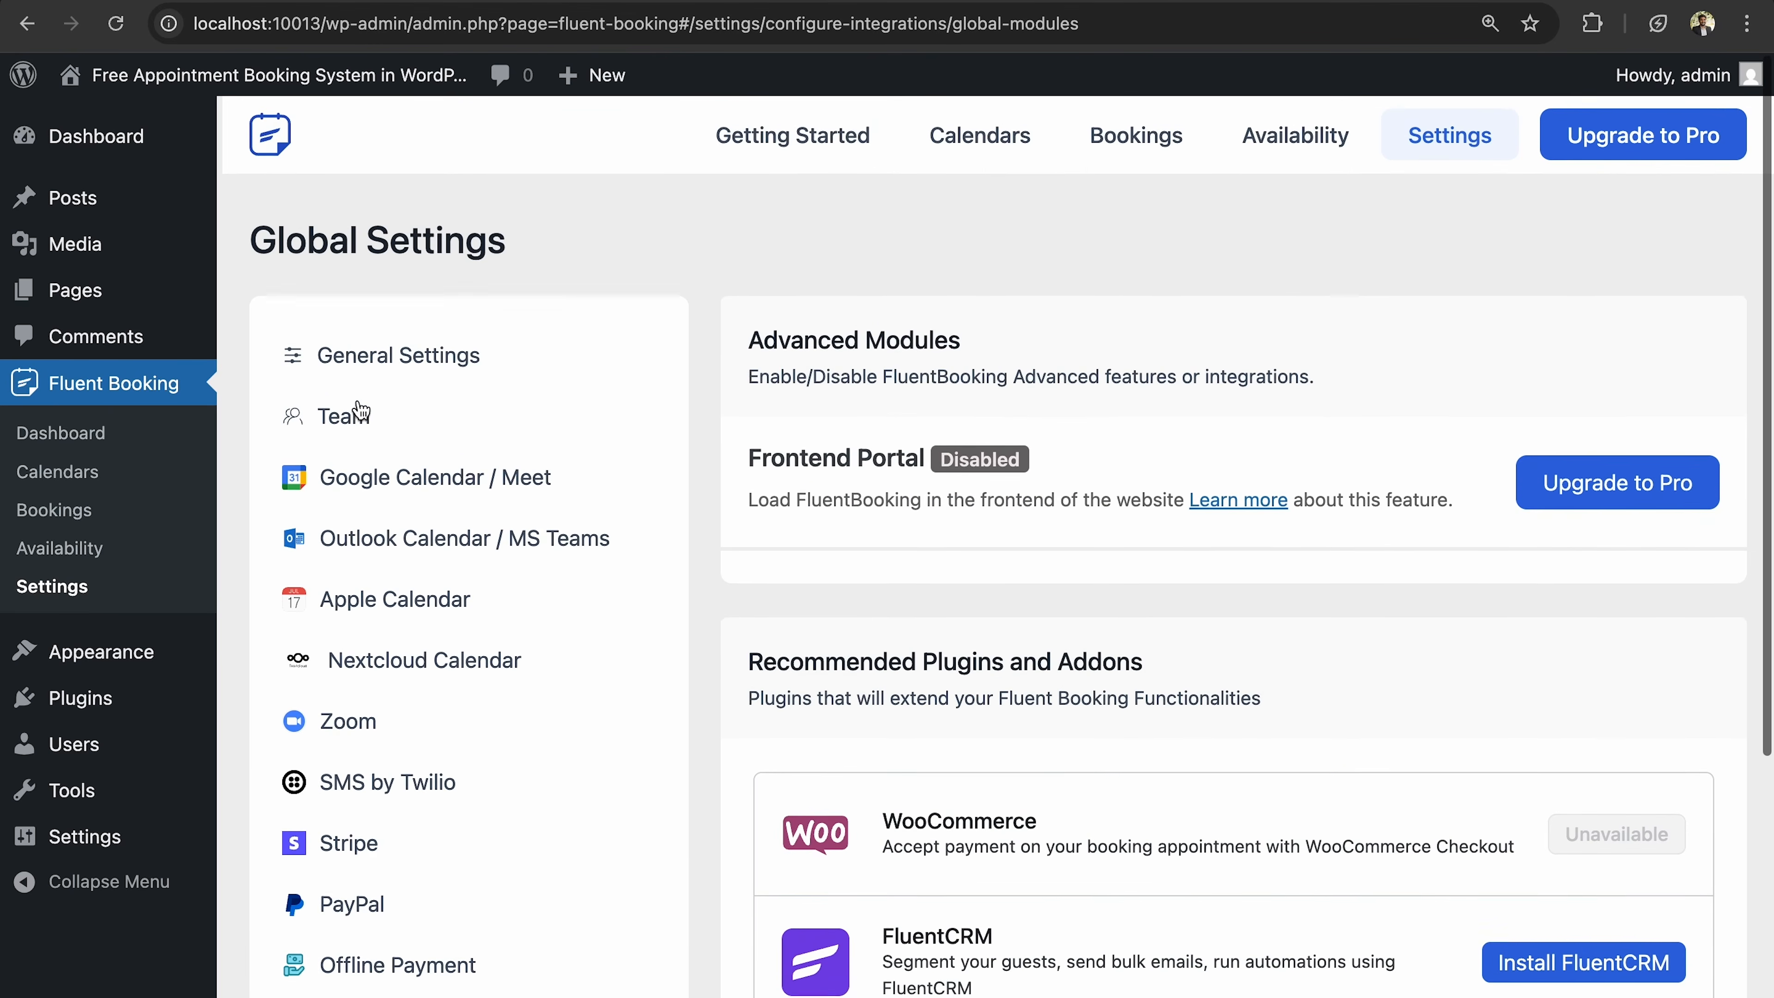
pyautogui.scroll(-4, 348, 412)
pyautogui.scroll(4, 317, 400)
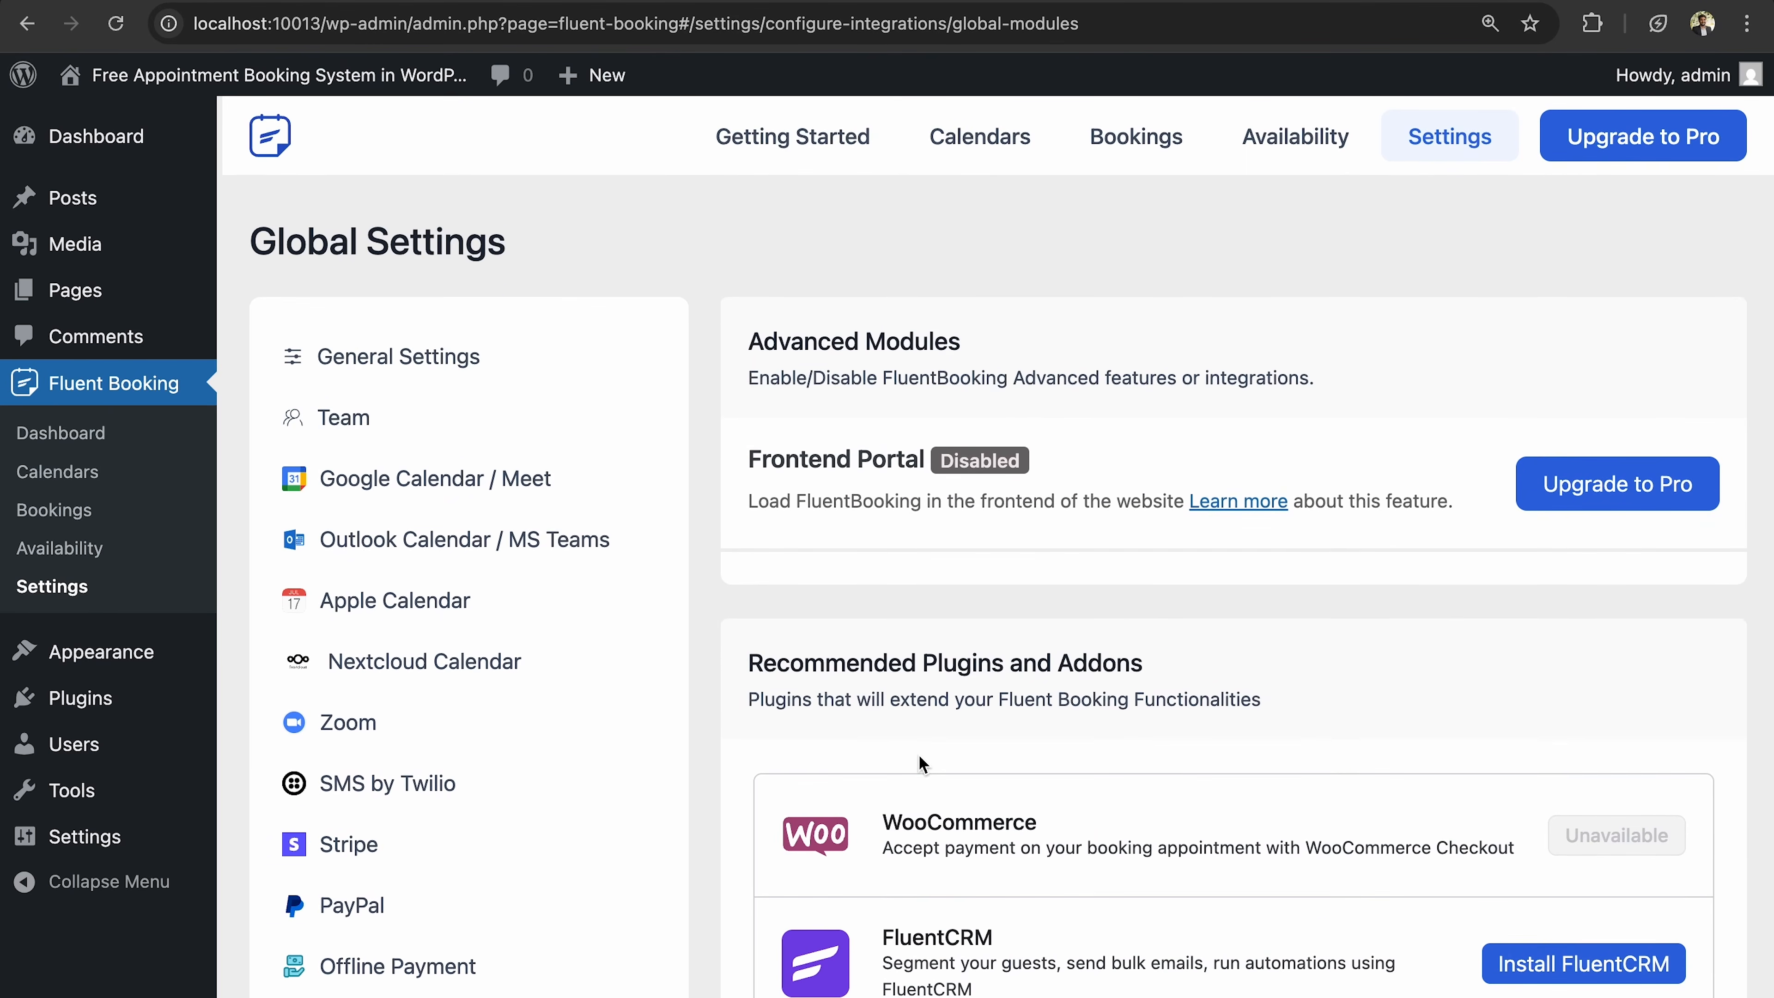
pyautogui.scroll(-3, 843, 633)
pyautogui.scroll(3, 918, 754)
pyautogui.click(1002, 163)
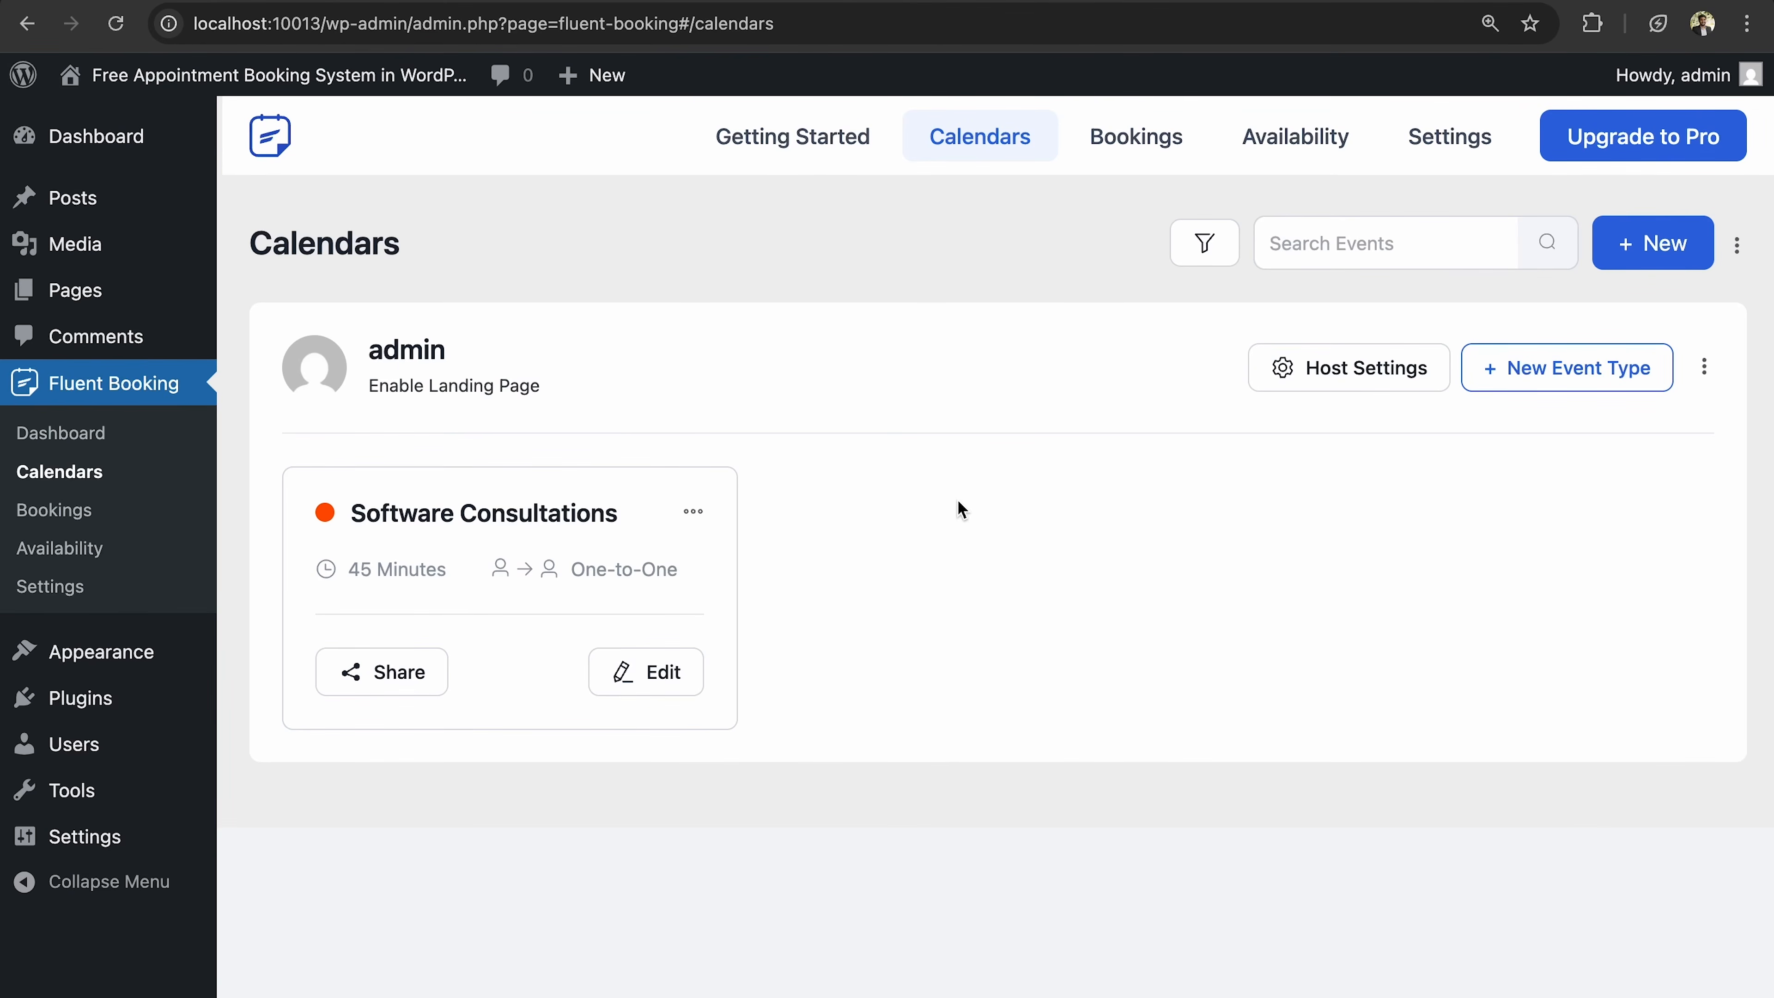
# Open the admin calendar's Host Settings and start choosing a Calendar Avatar image.
pyautogui.click(1411, 366)
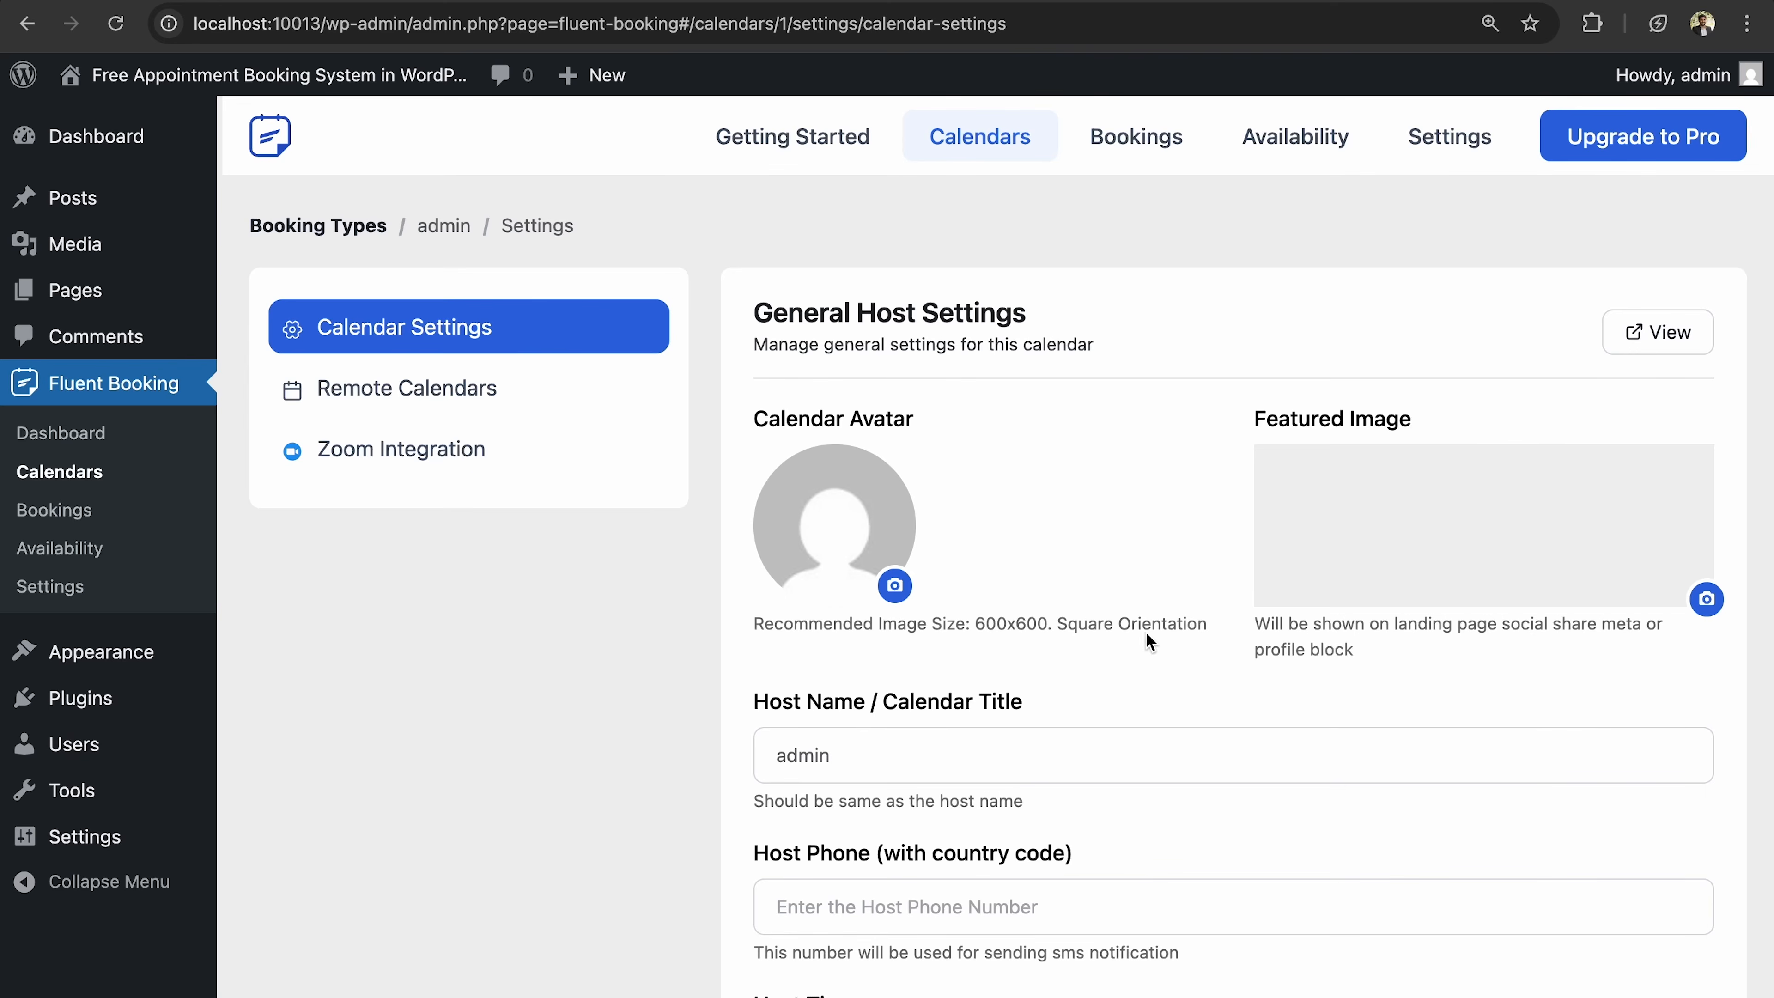
pyautogui.click(895, 586)
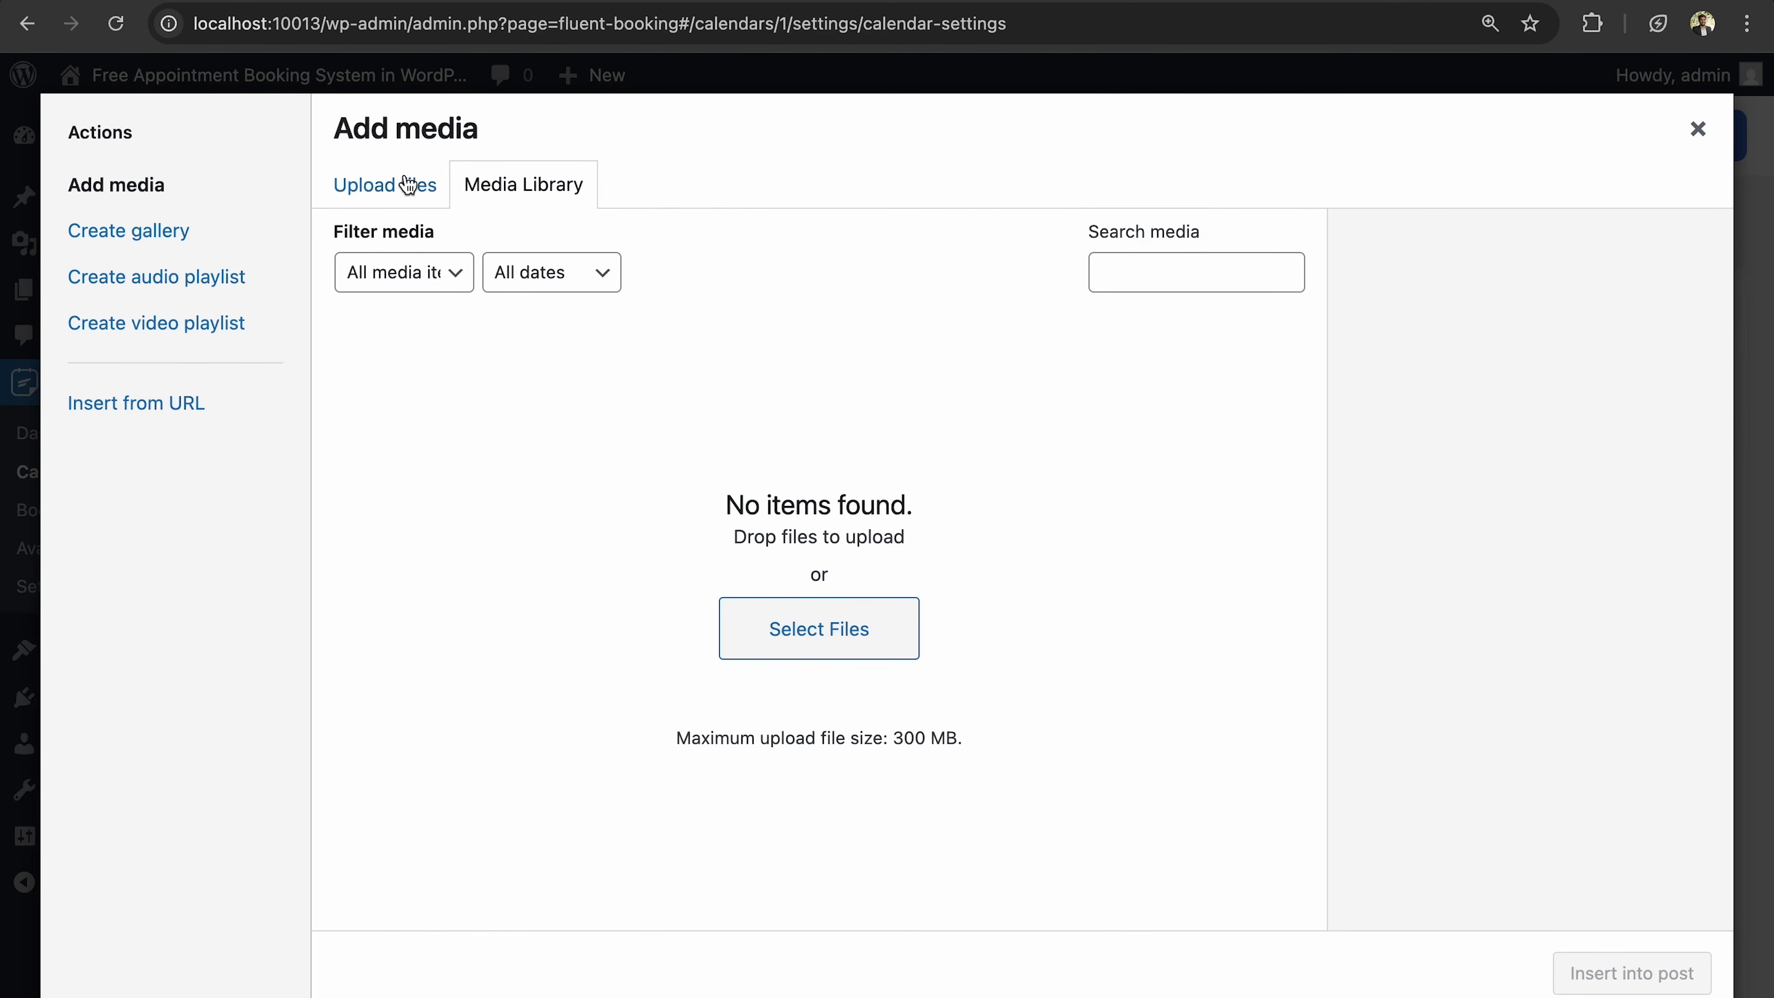
# Upload images (1).jpeg from Downloads and insert it as the calendar avatar.
pyautogui.click(408, 185)
pyautogui.click(1014, 569)
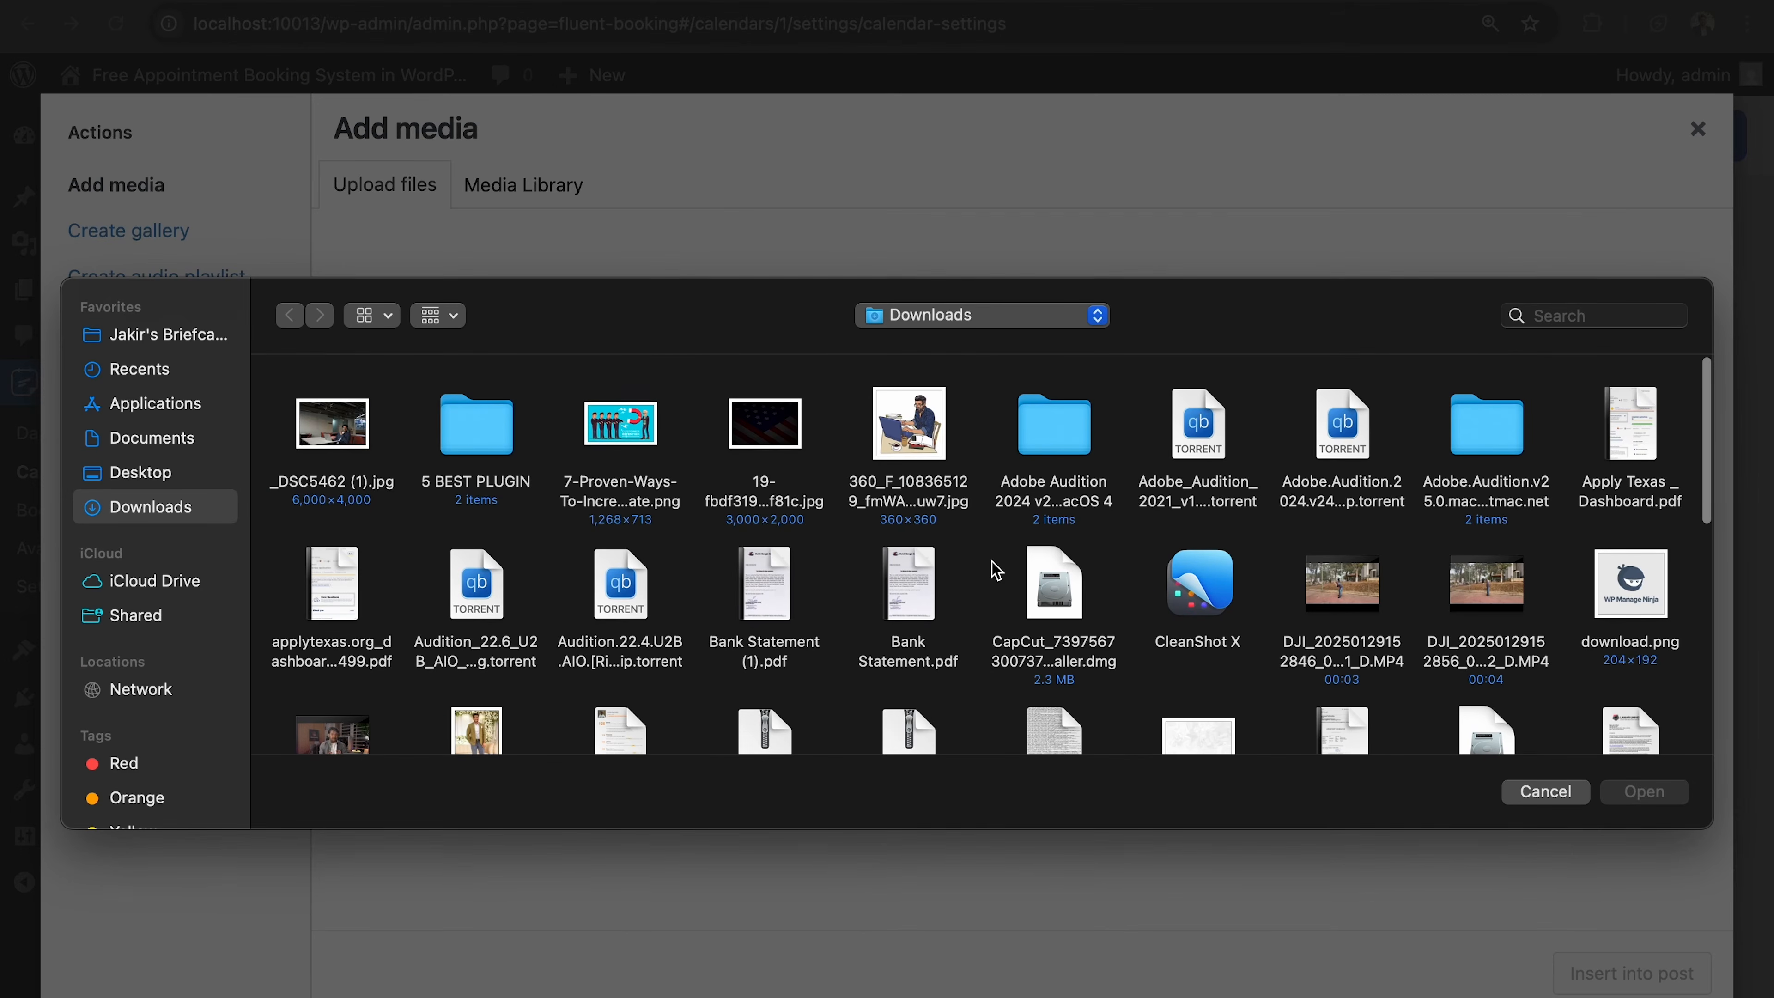
pyautogui.scroll(-5, 997, 570)
pyautogui.click(485, 547)
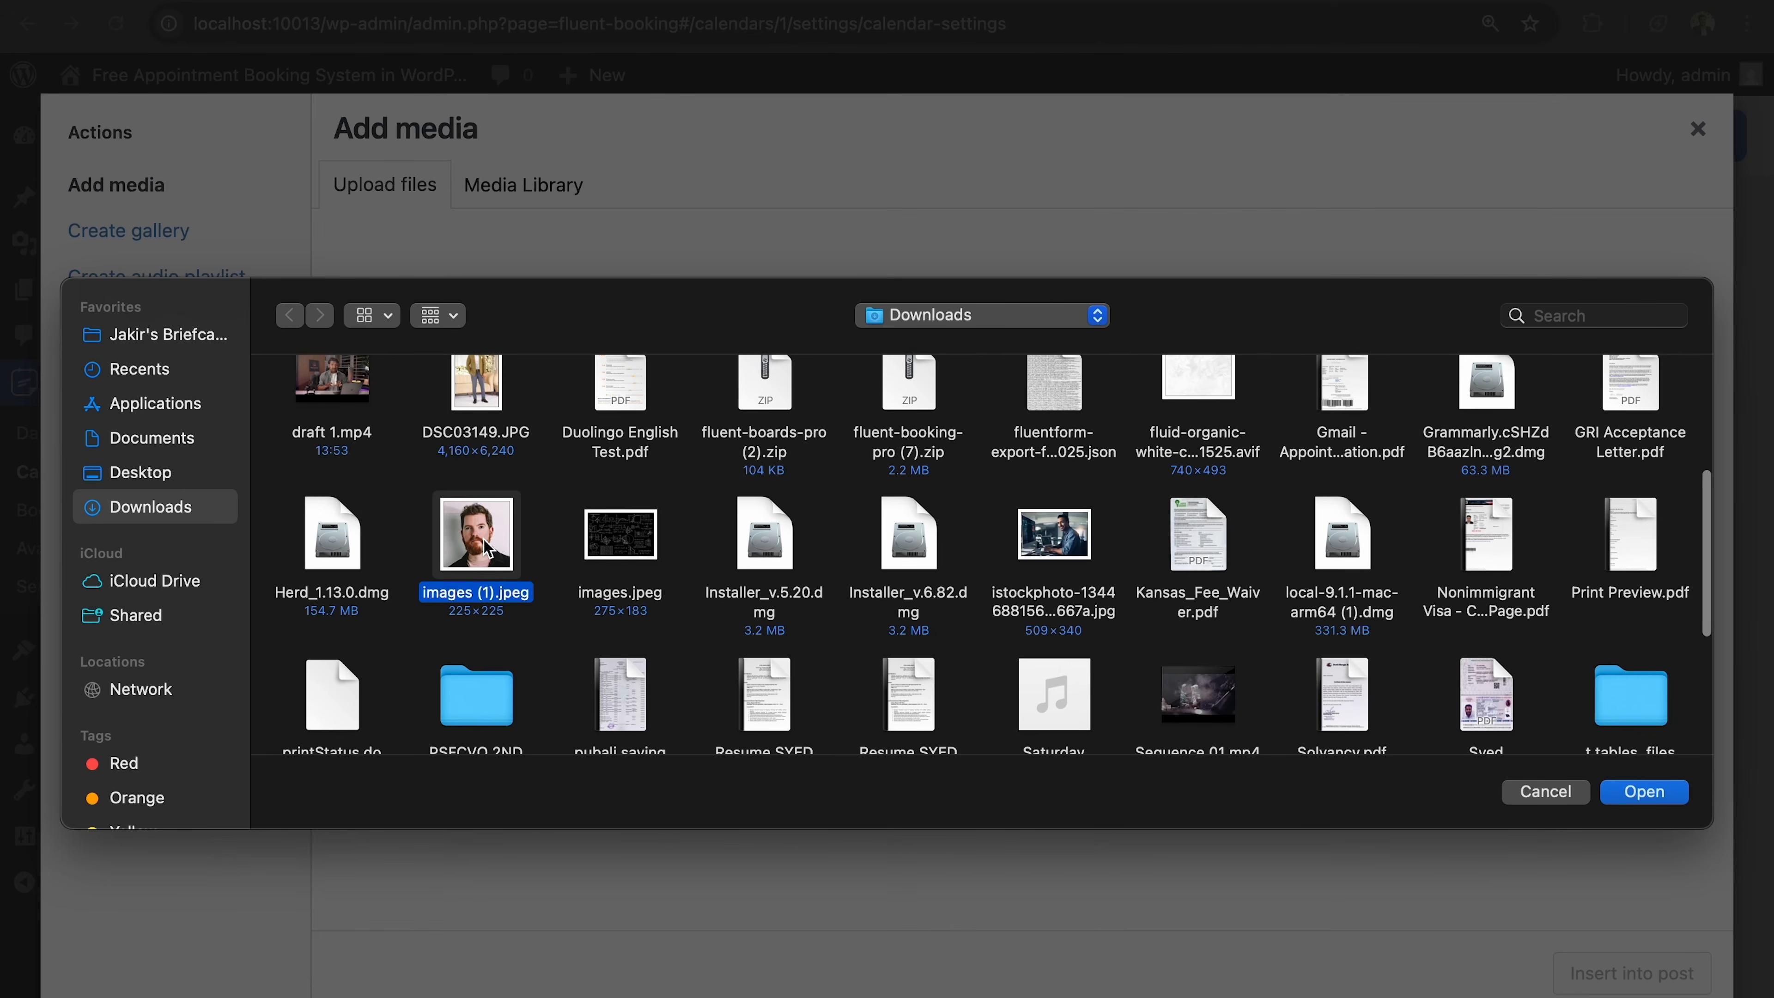
pyautogui.click(1656, 795)
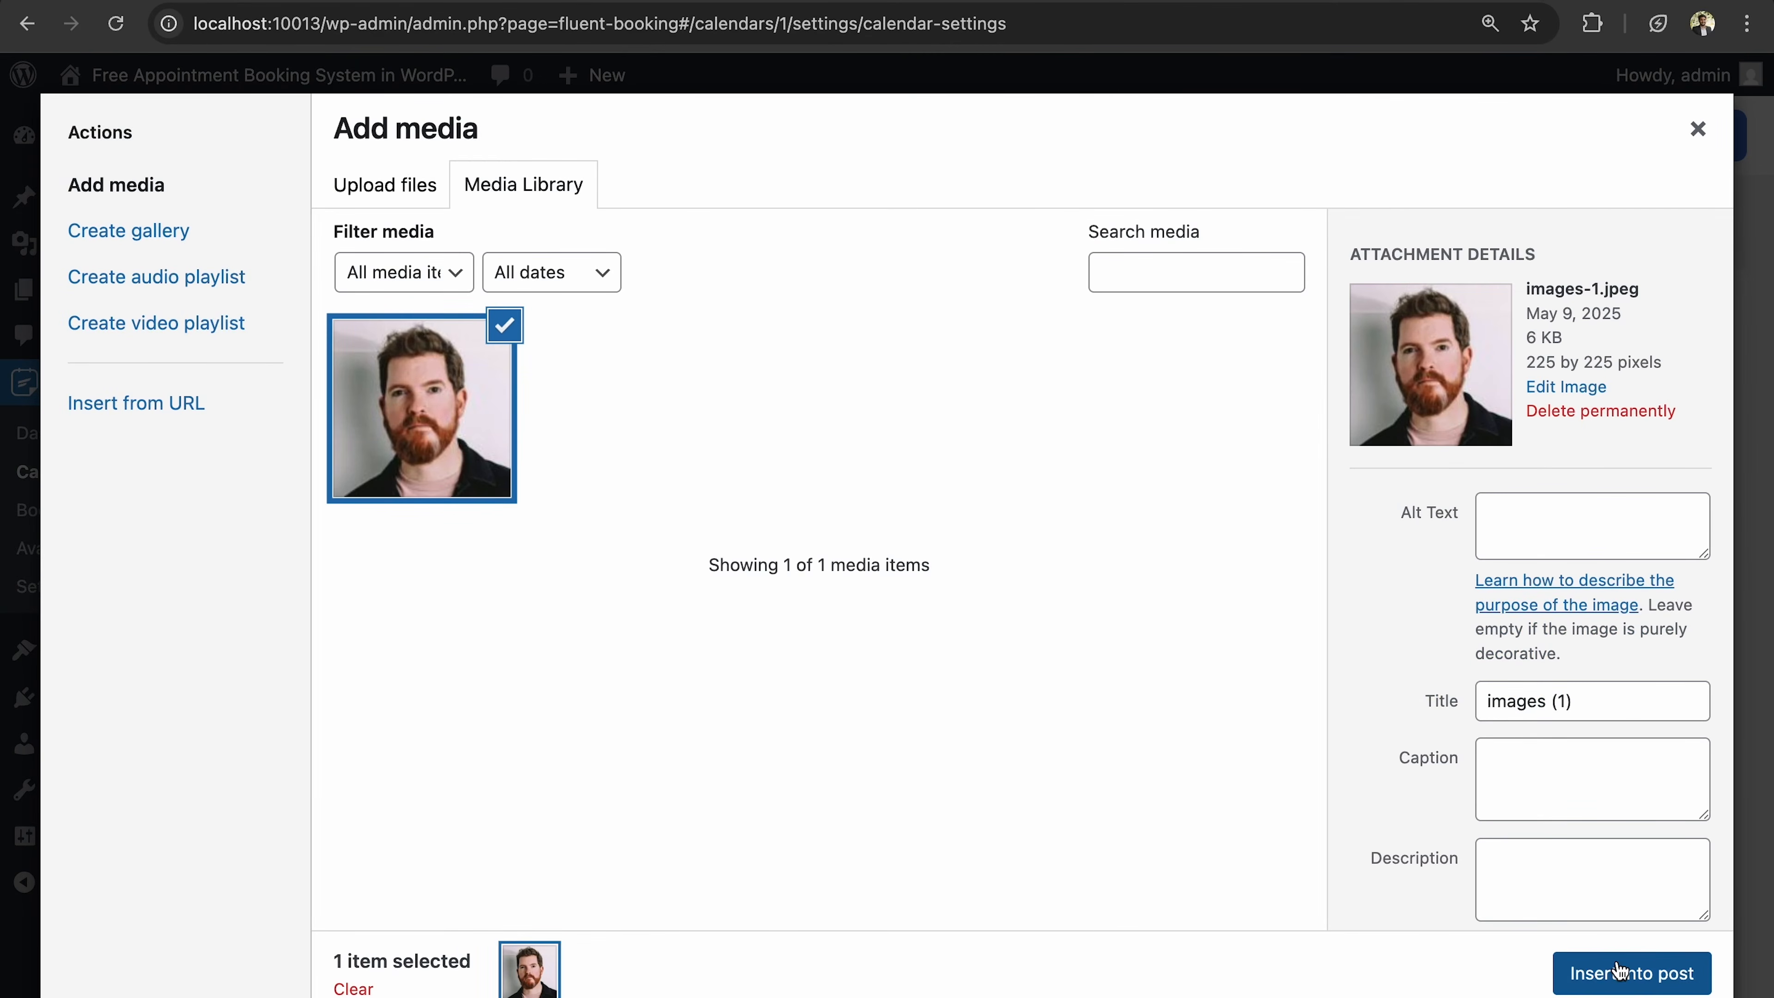
pyautogui.click(1620, 972)
pyautogui.scroll(-2, 1049, 489)
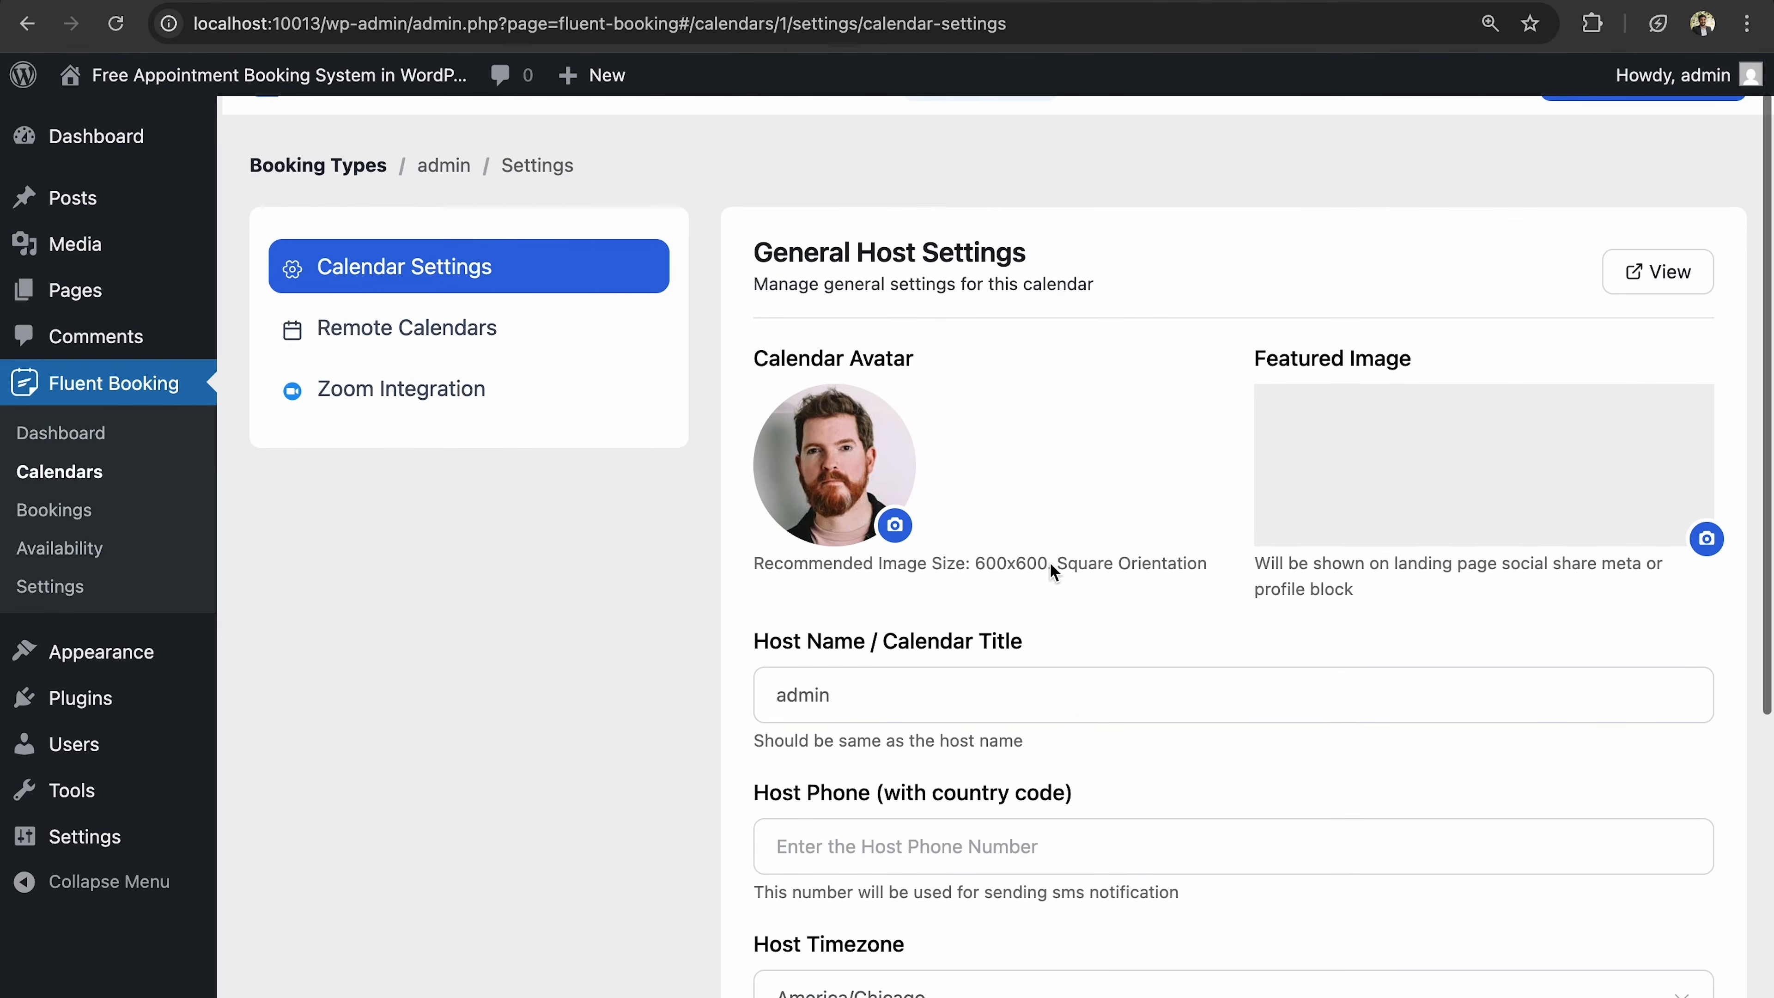
pyautogui.scroll(-3, 1054, 571)
# Replace the 'admin' Host Name with the host's full name.
pyautogui.click(950, 541)
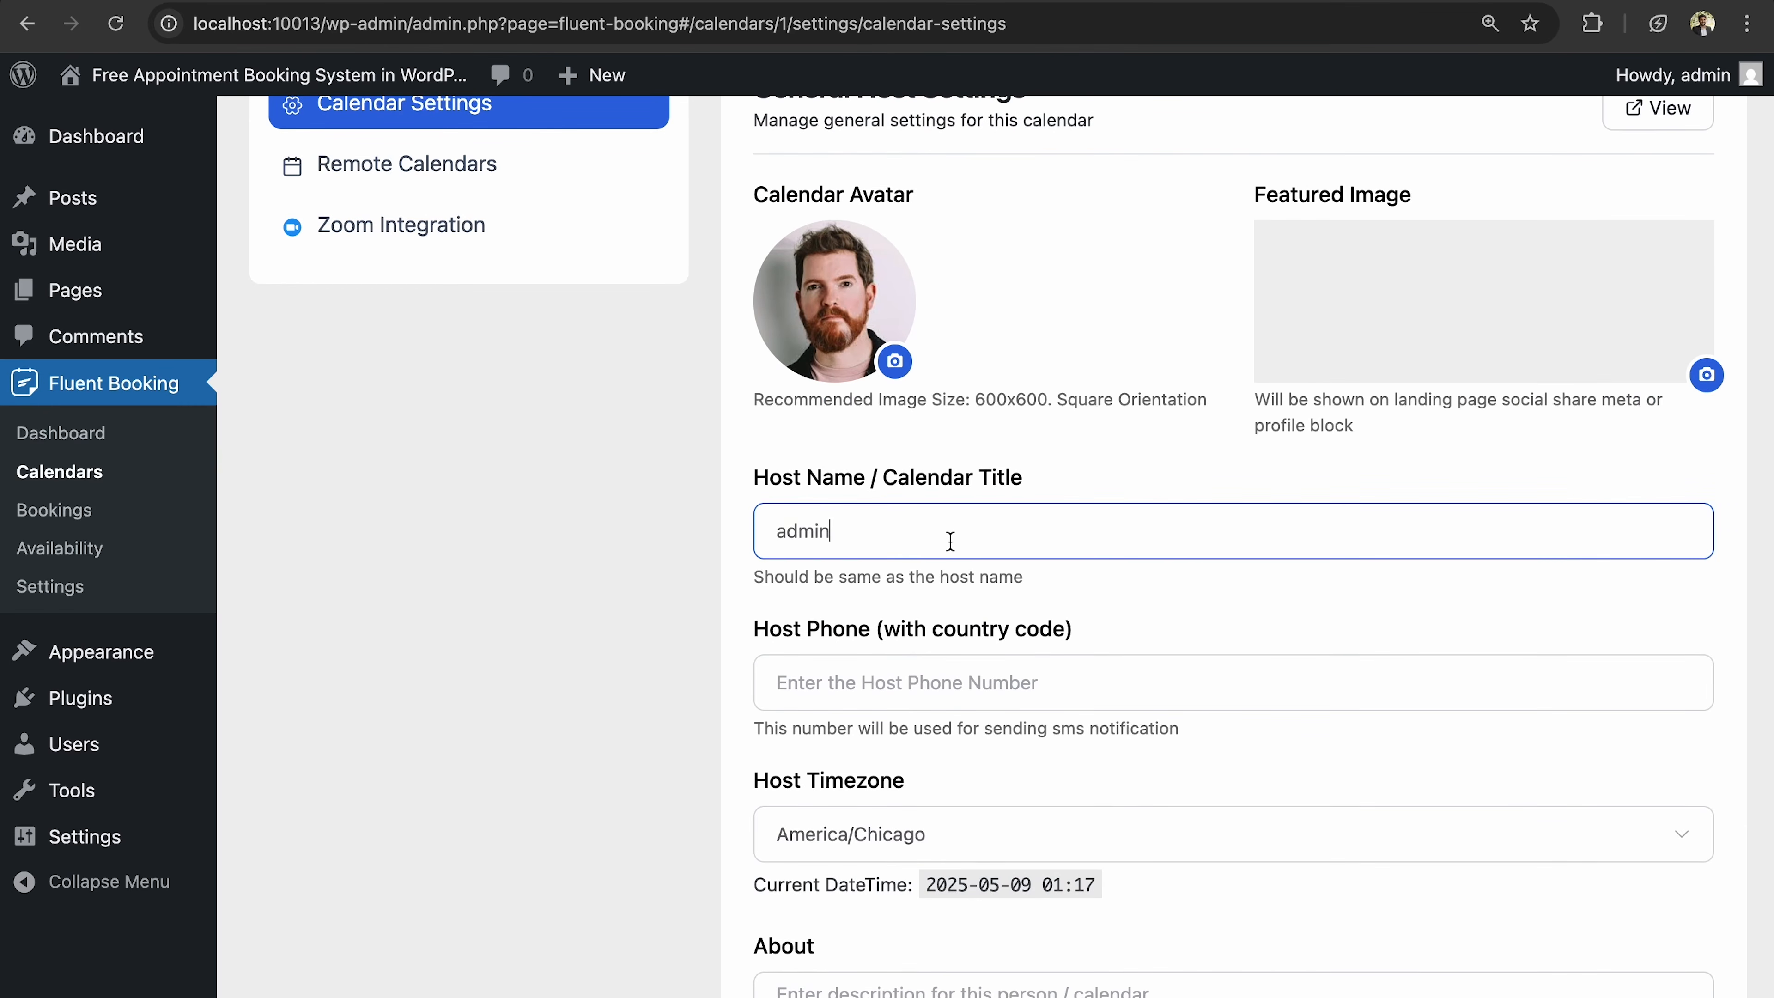
pyautogui.hotkey('ctrl', 'a')
pyautogui.press('BackSpace')
pyautogui.write('John Smith')
# Enter the host's phone number with country code in Host Phone.
pyautogui.click(1016, 683)
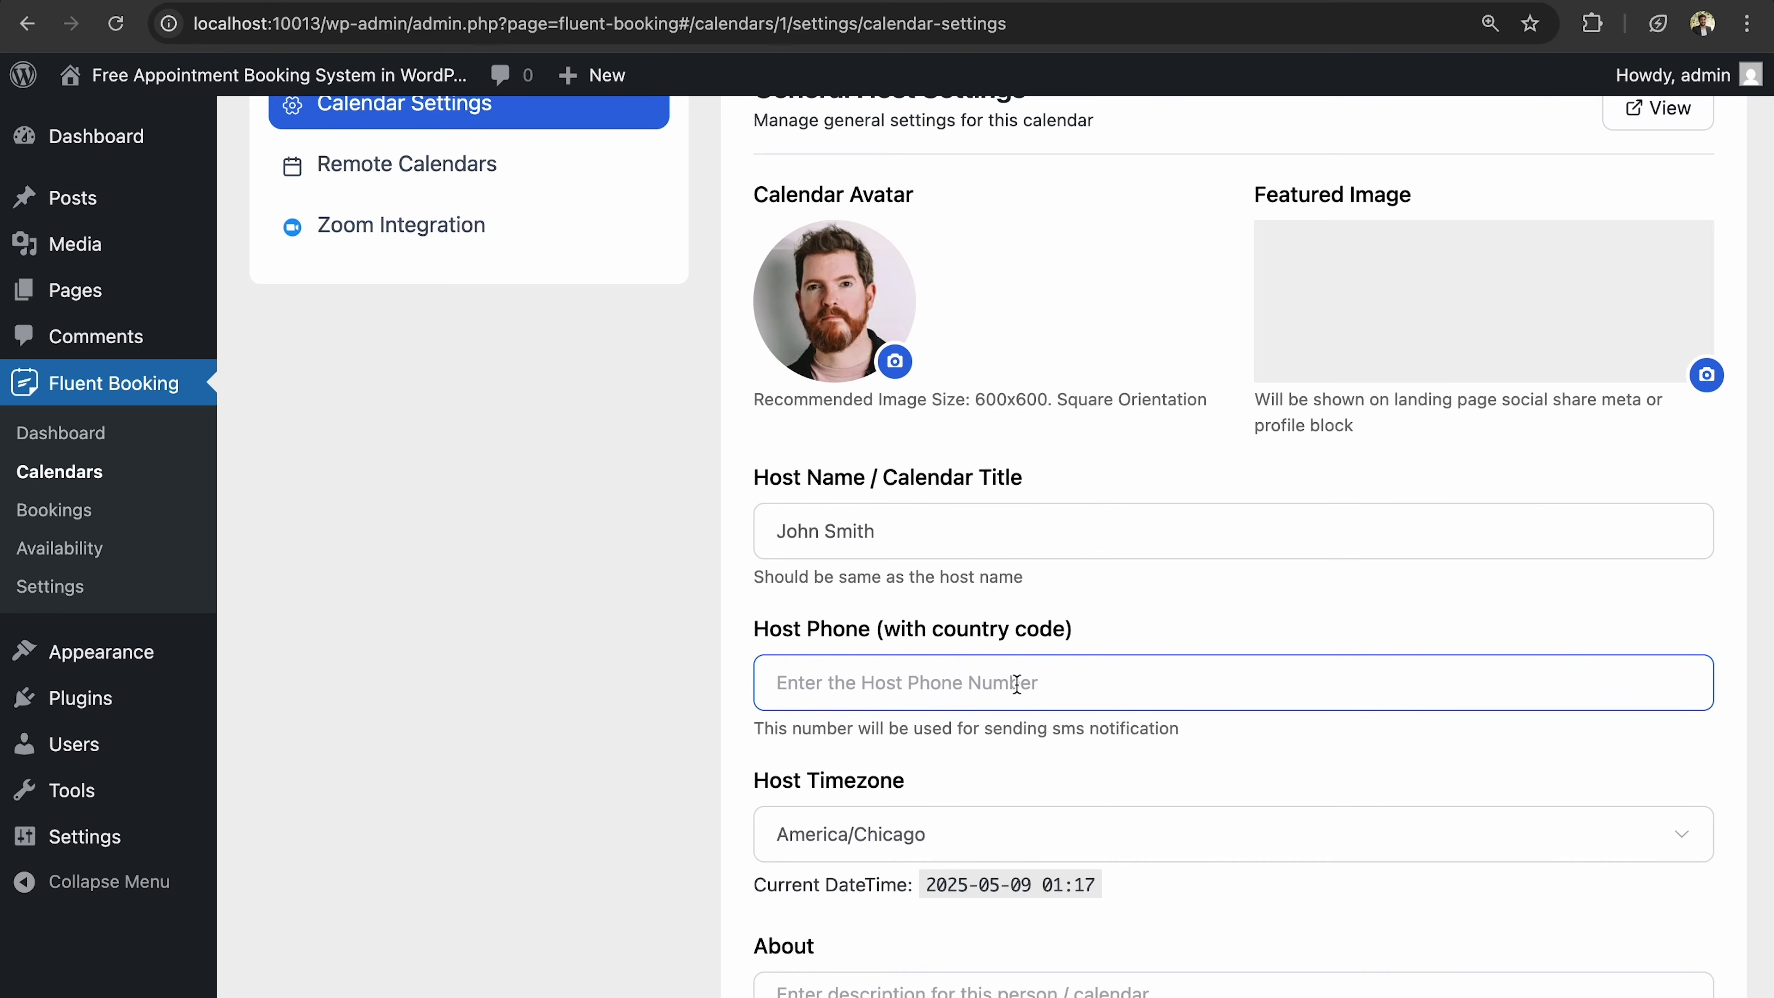
pyautogui.write('+')
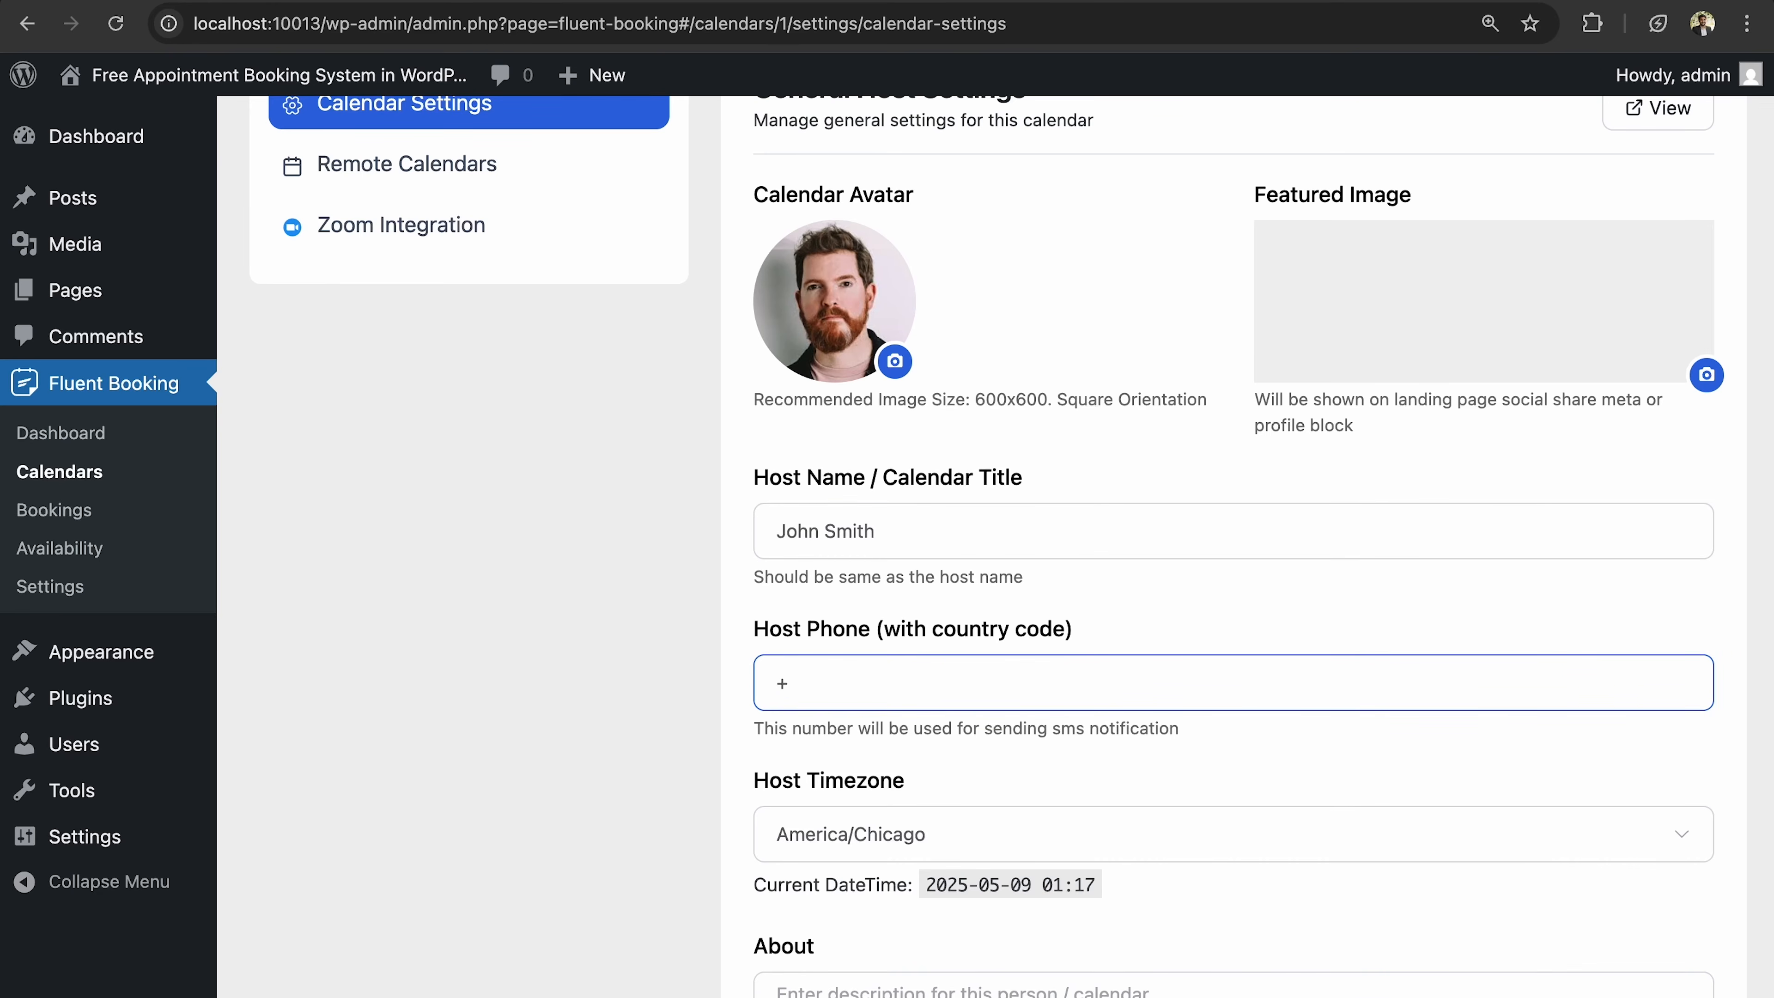
pyautogui.write('2125554567')
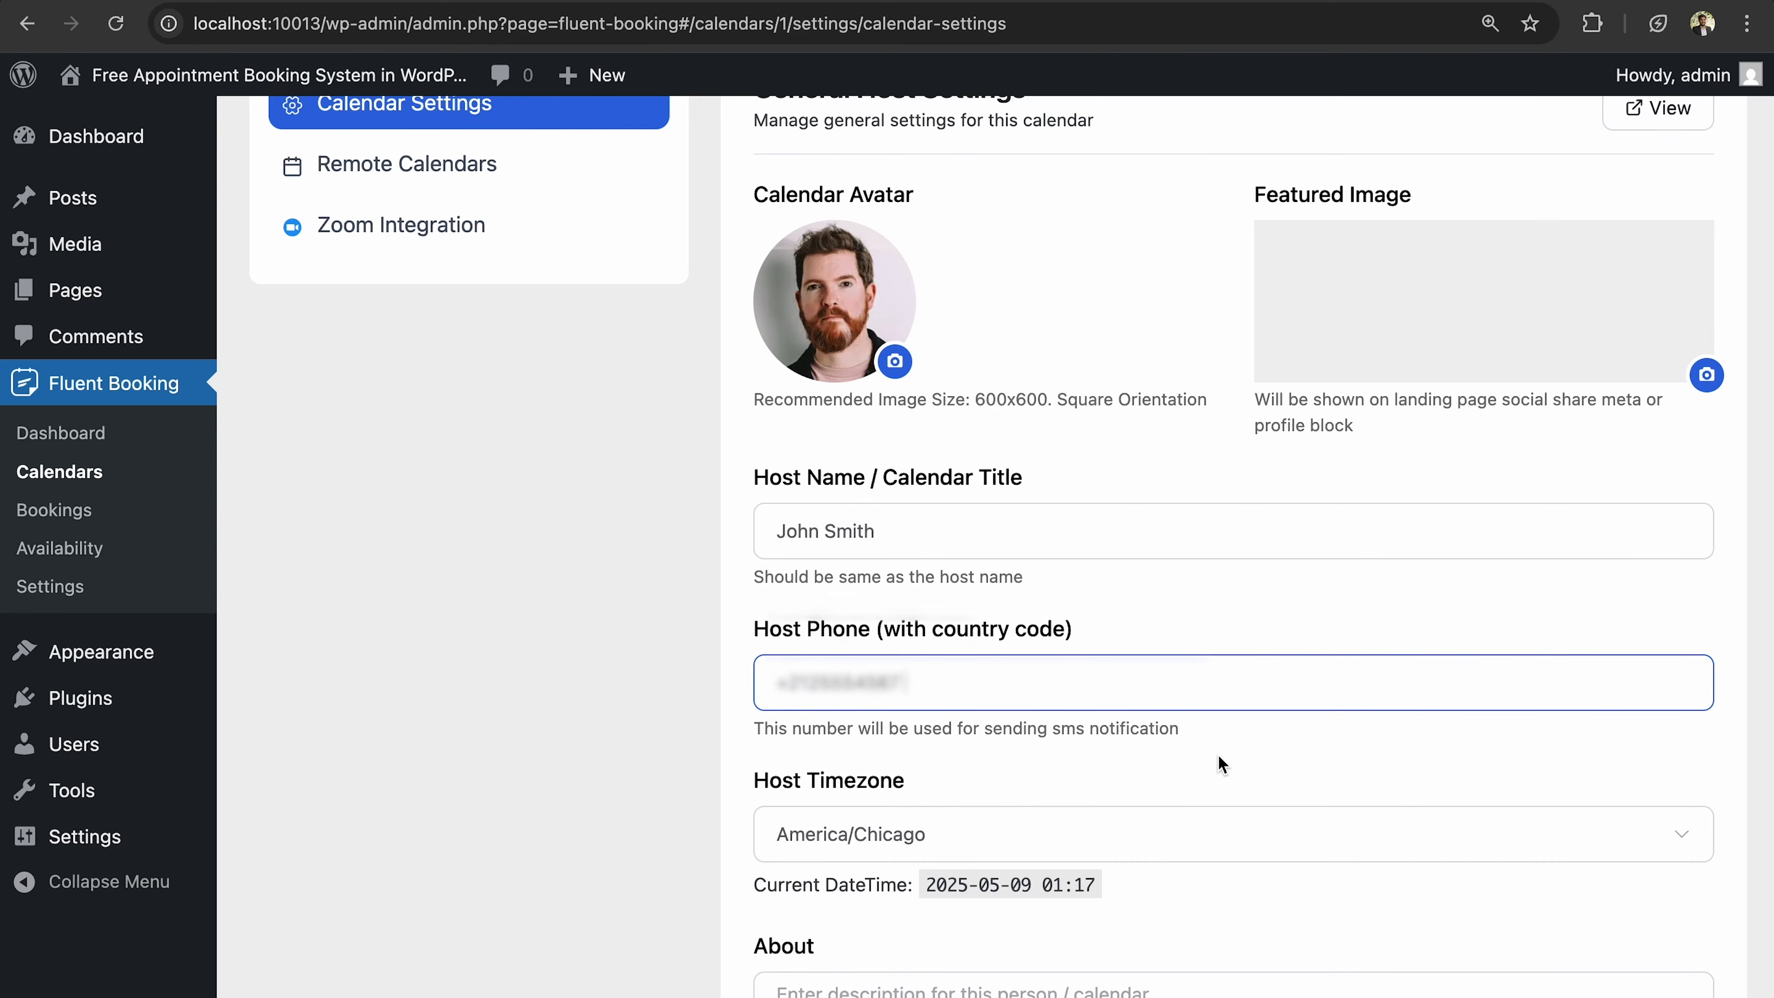
pyautogui.scroll(-3, 1220, 769)
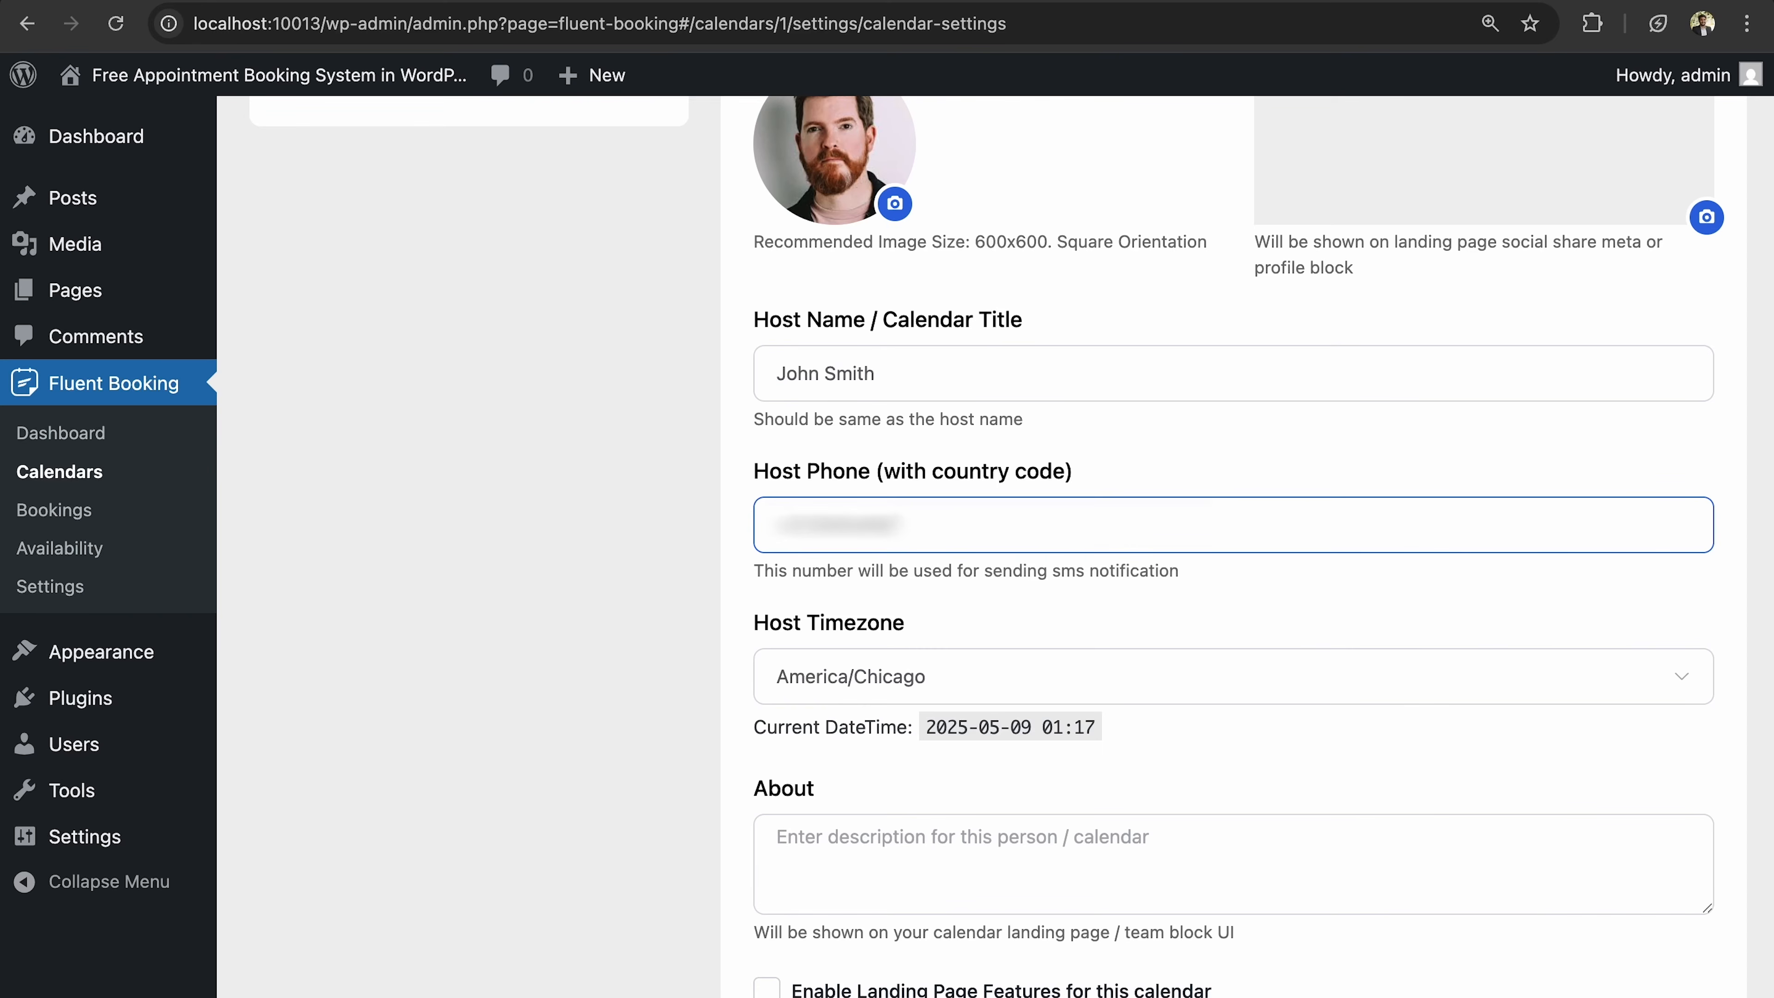
pyautogui.write('1')
pyautogui.click(843, 526)
pyautogui.click(1000, 574)
pyautogui.scroll(-5, 1001, 575)
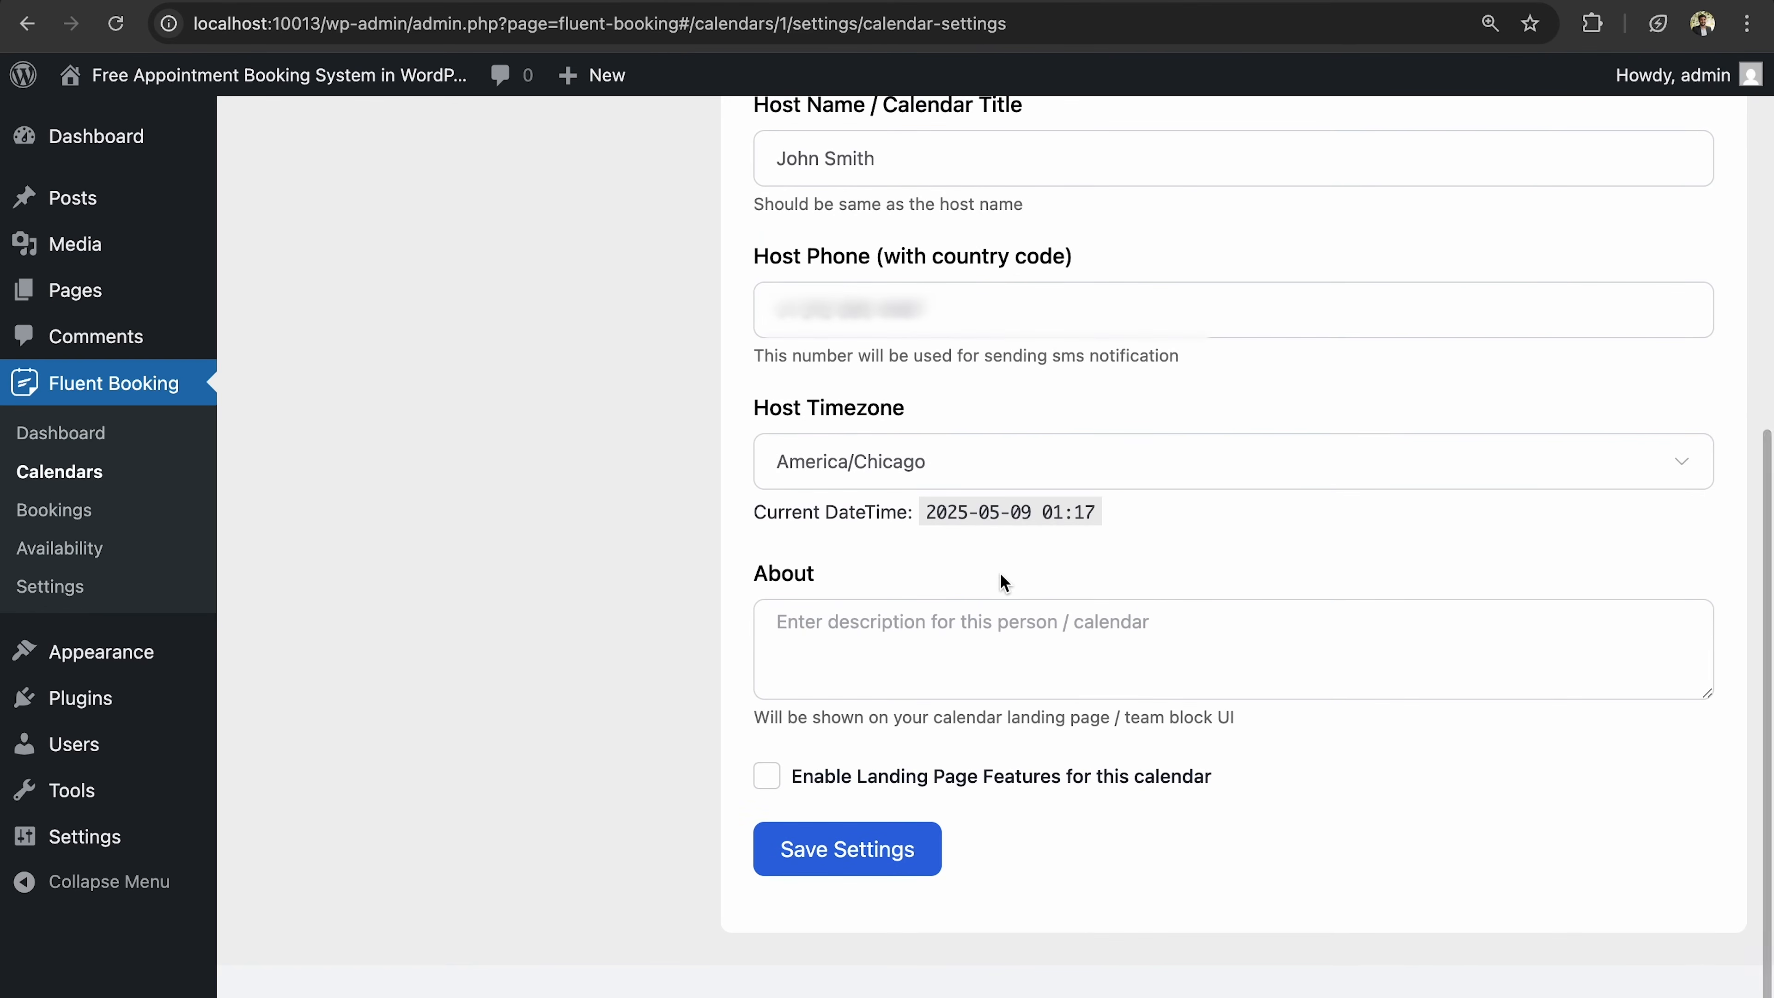
# Set the Host Timezone to America/Chicago.
pyautogui.click(995, 466)
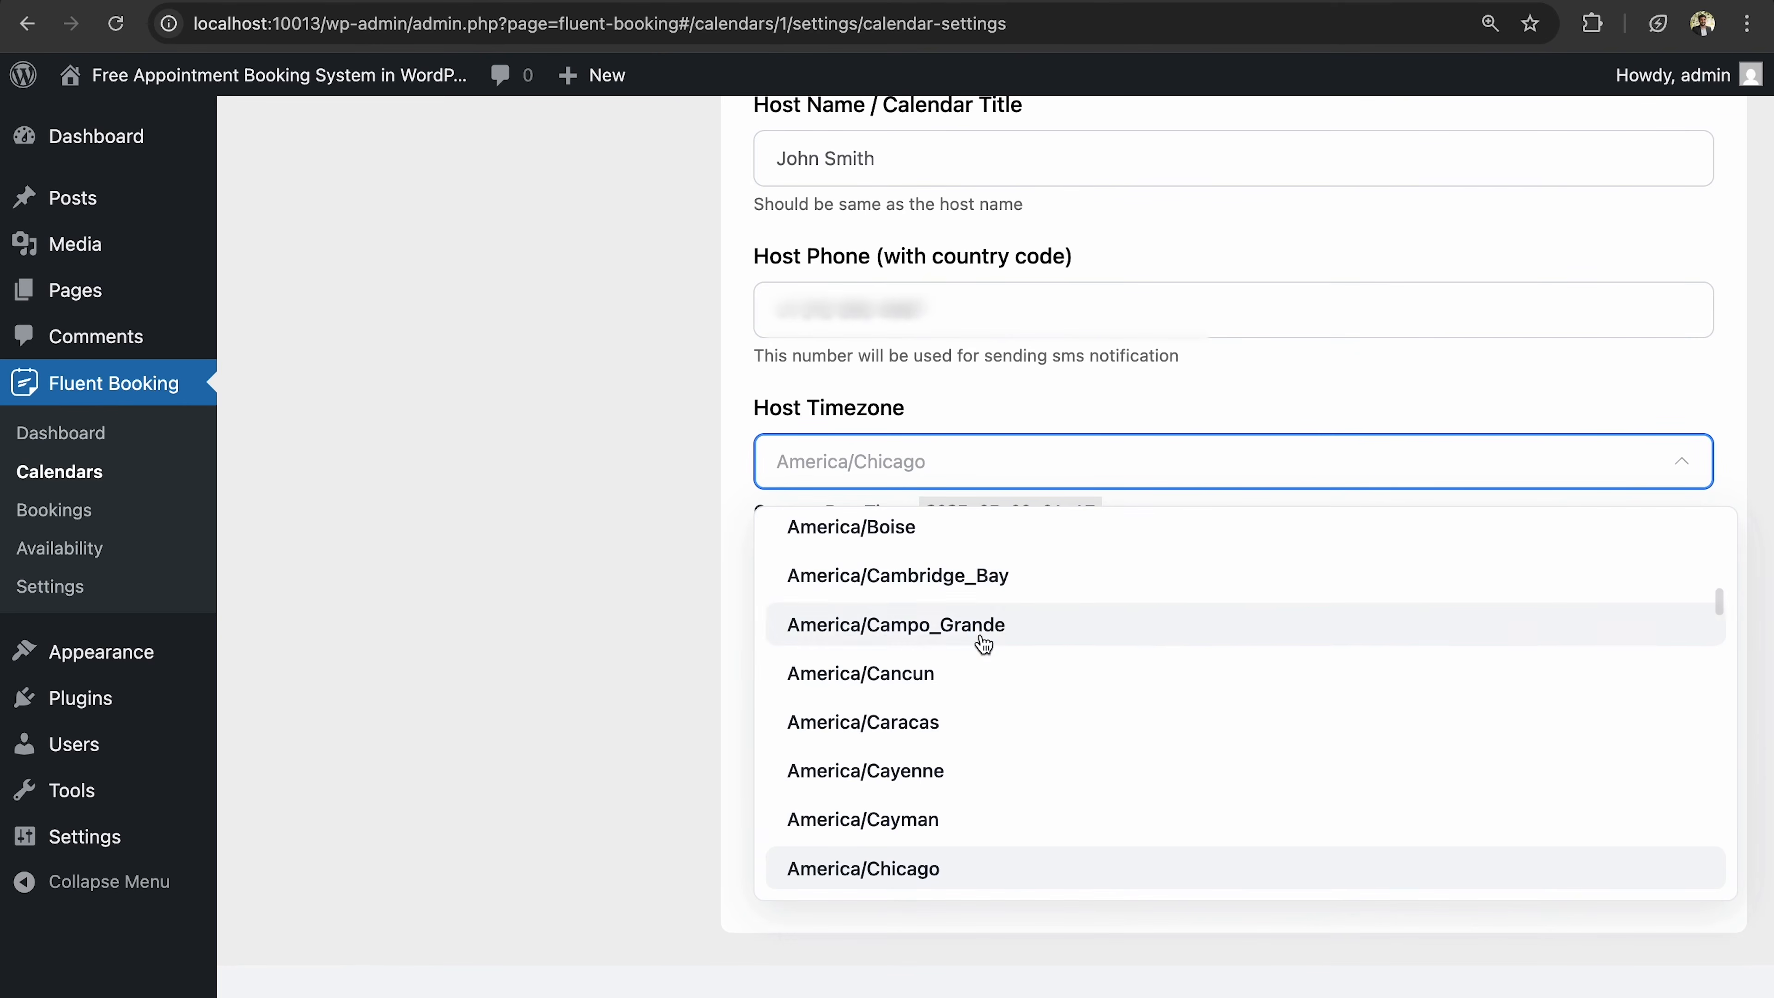
pyautogui.write('chicago')
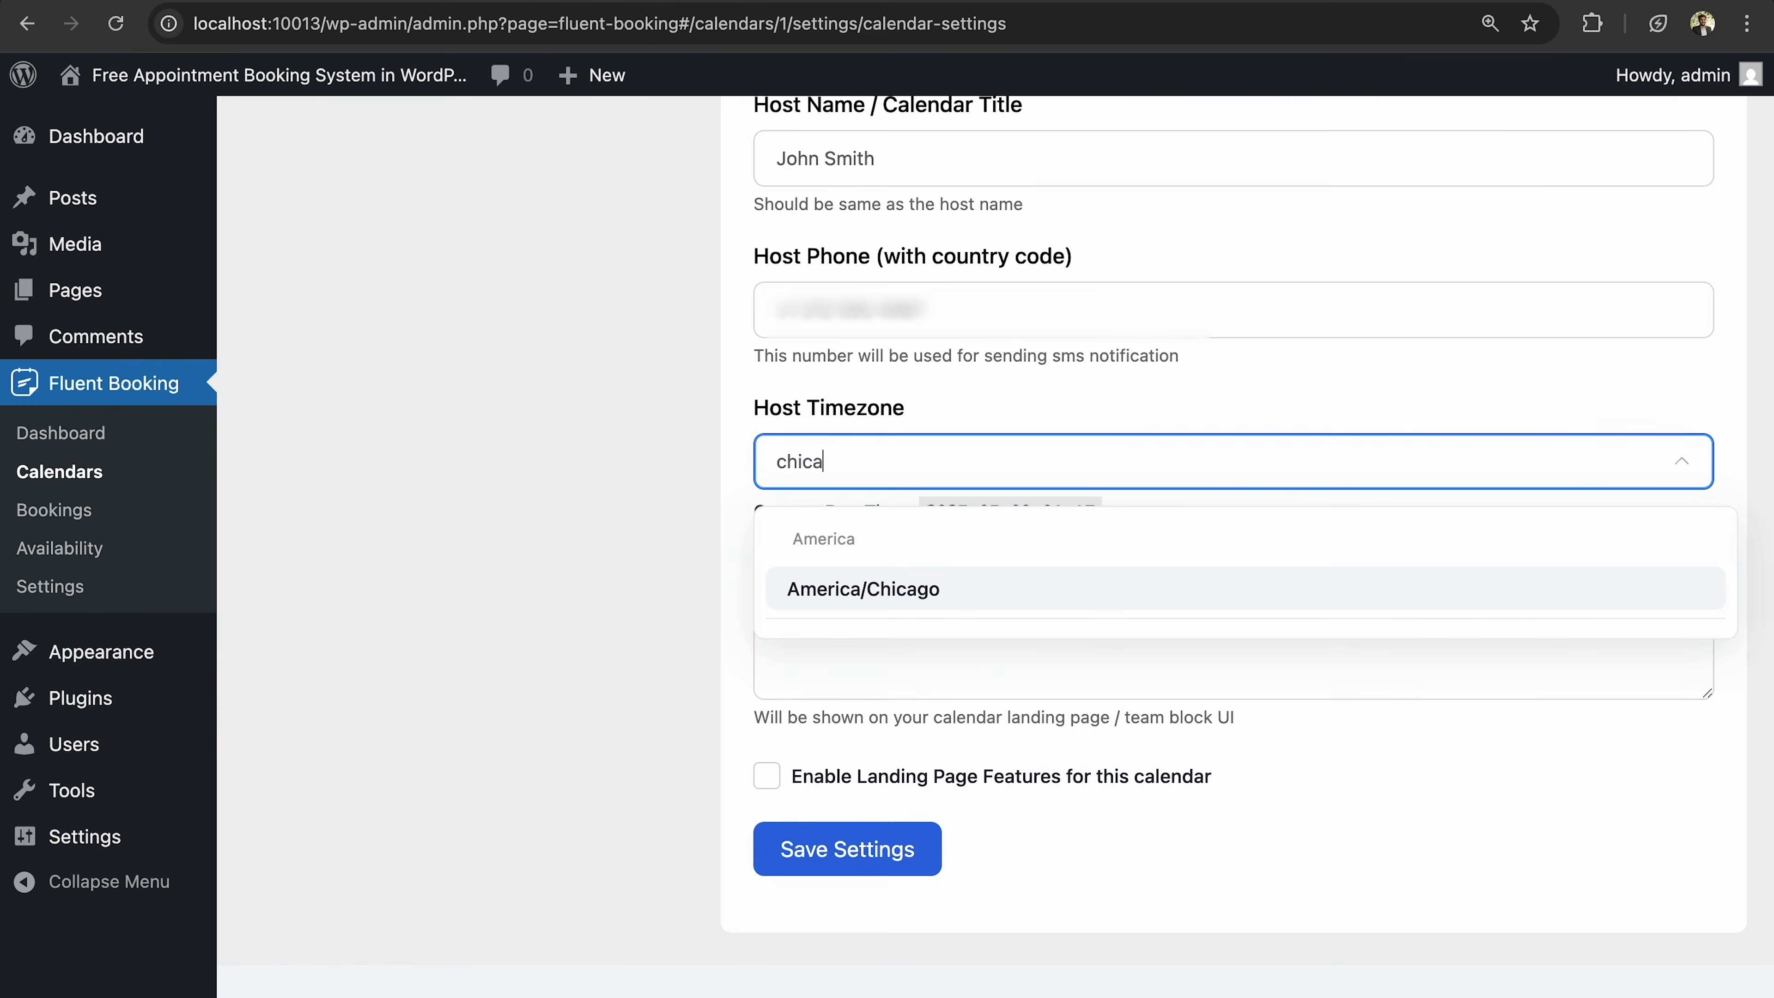
pyautogui.click(935, 599)
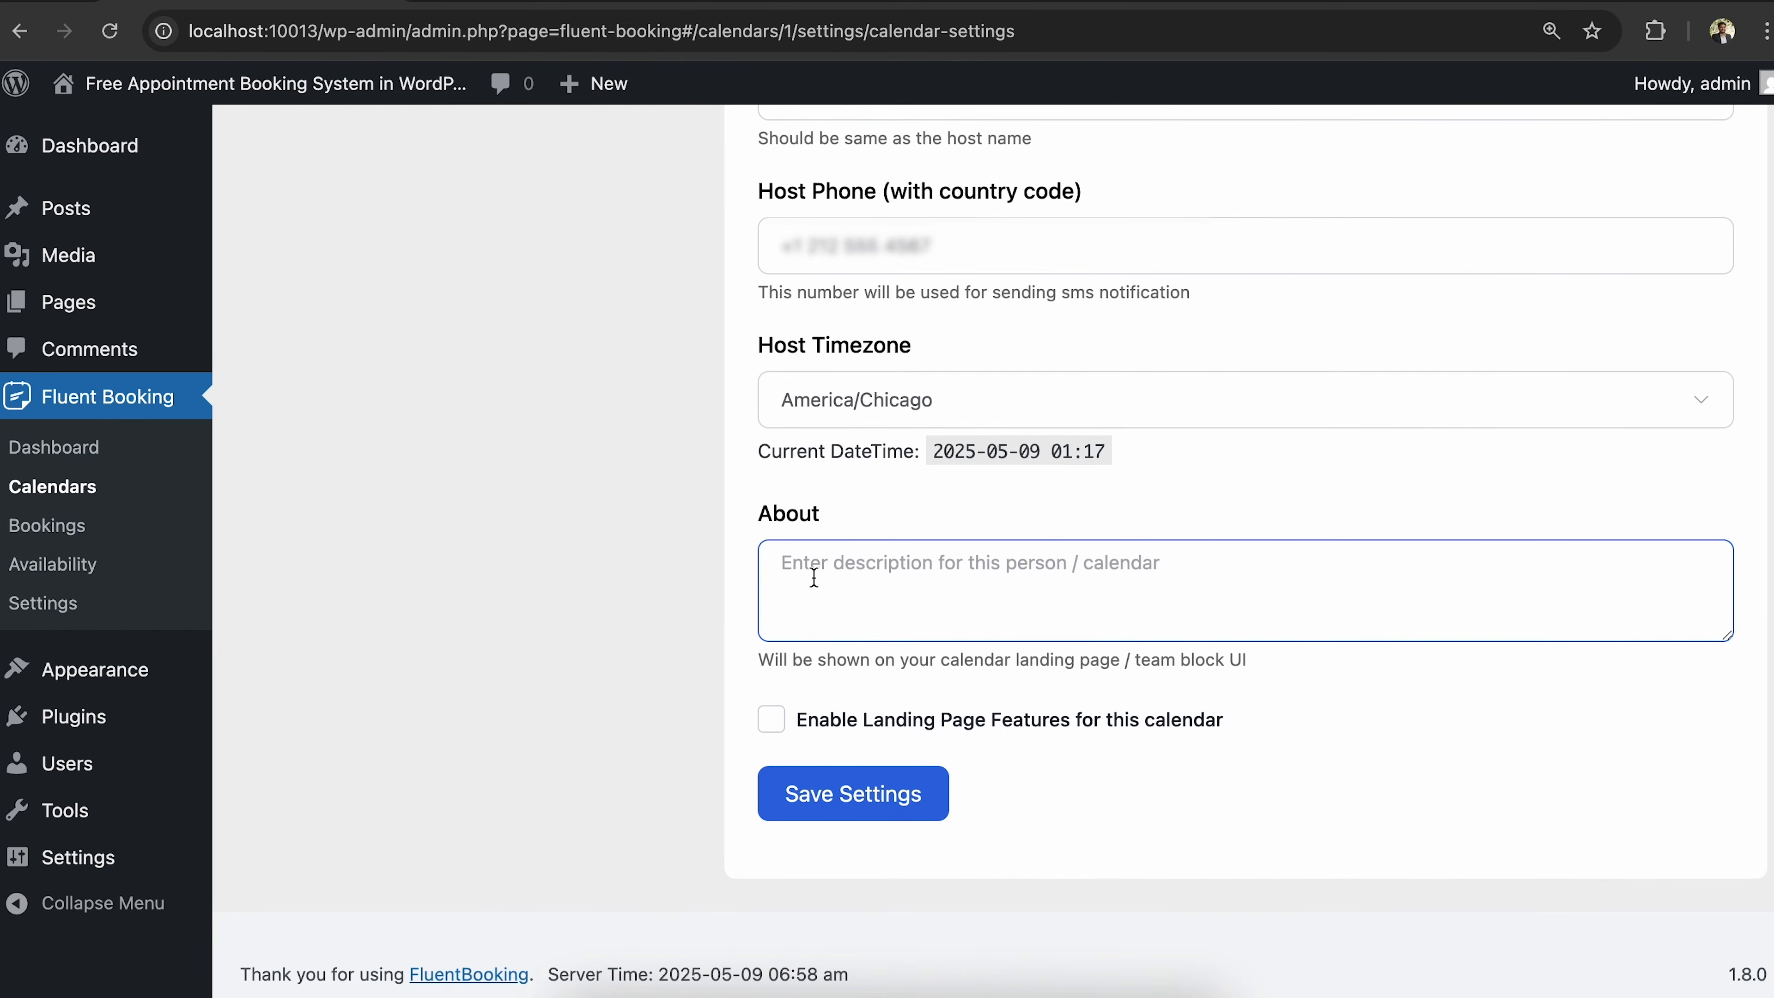
# Paste the About description, enable Landing Page Features, and save the host settings.
pyautogui.hotkey('ctrl', 'v')
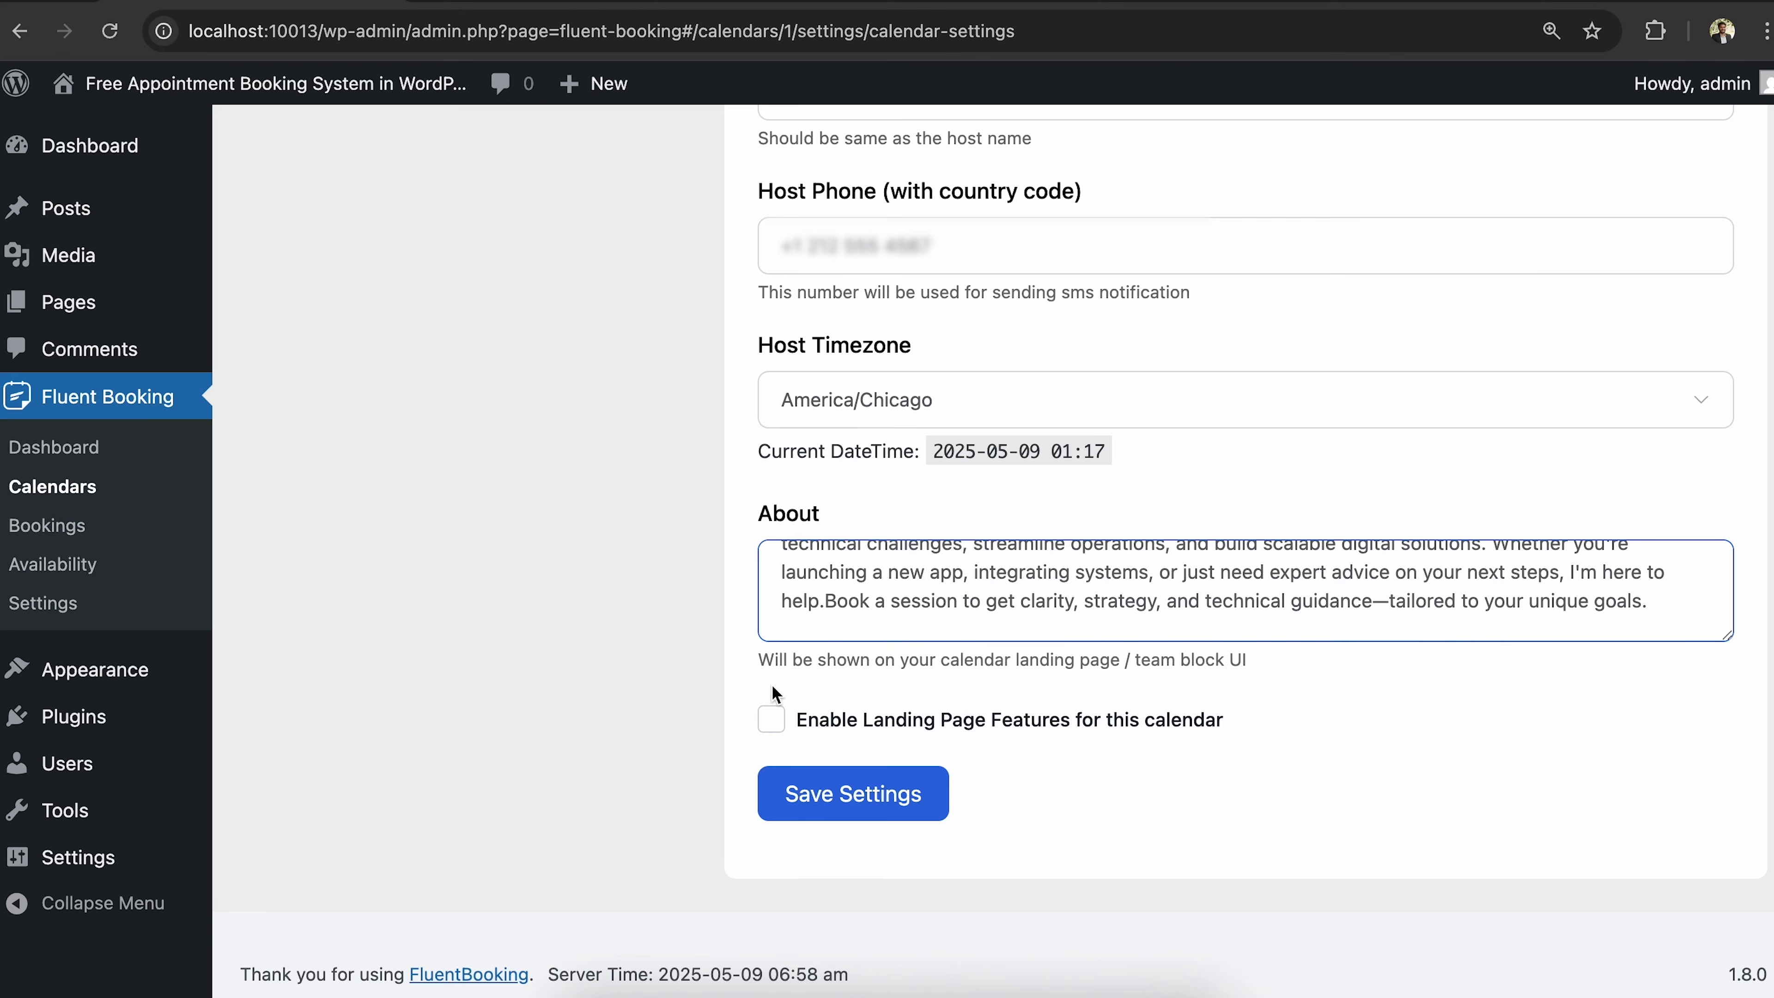
pyautogui.click(842, 732)
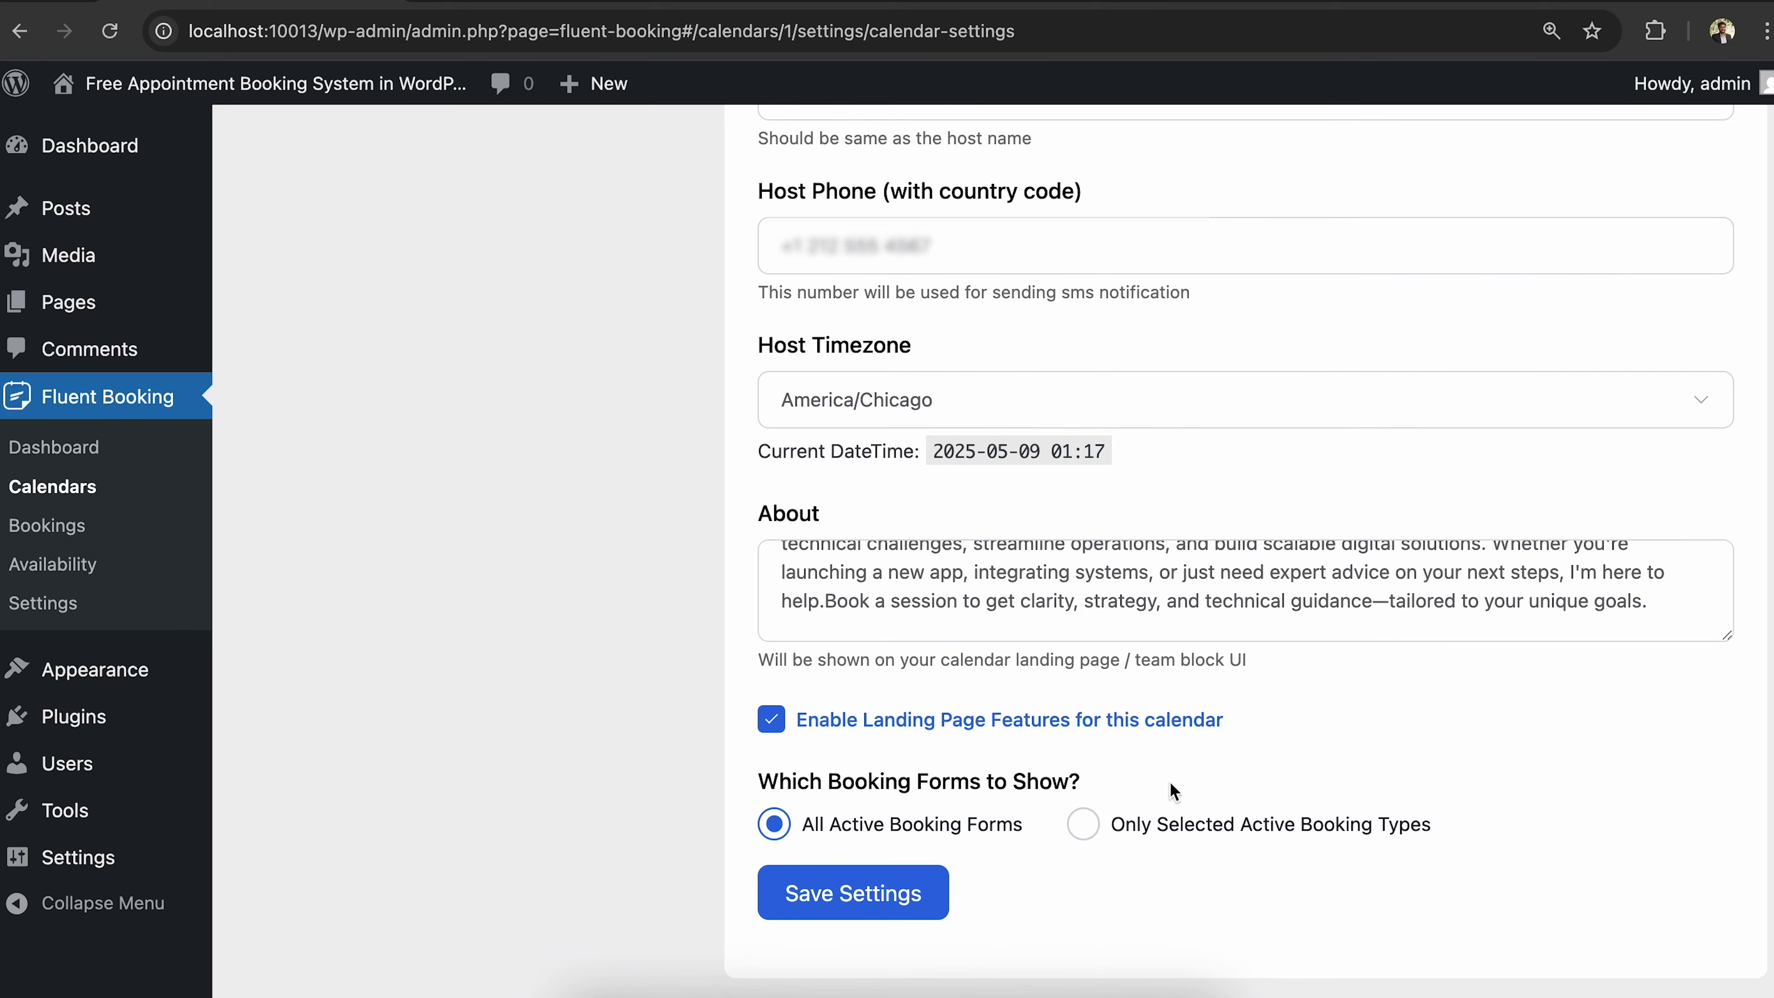
pyautogui.click(889, 900)
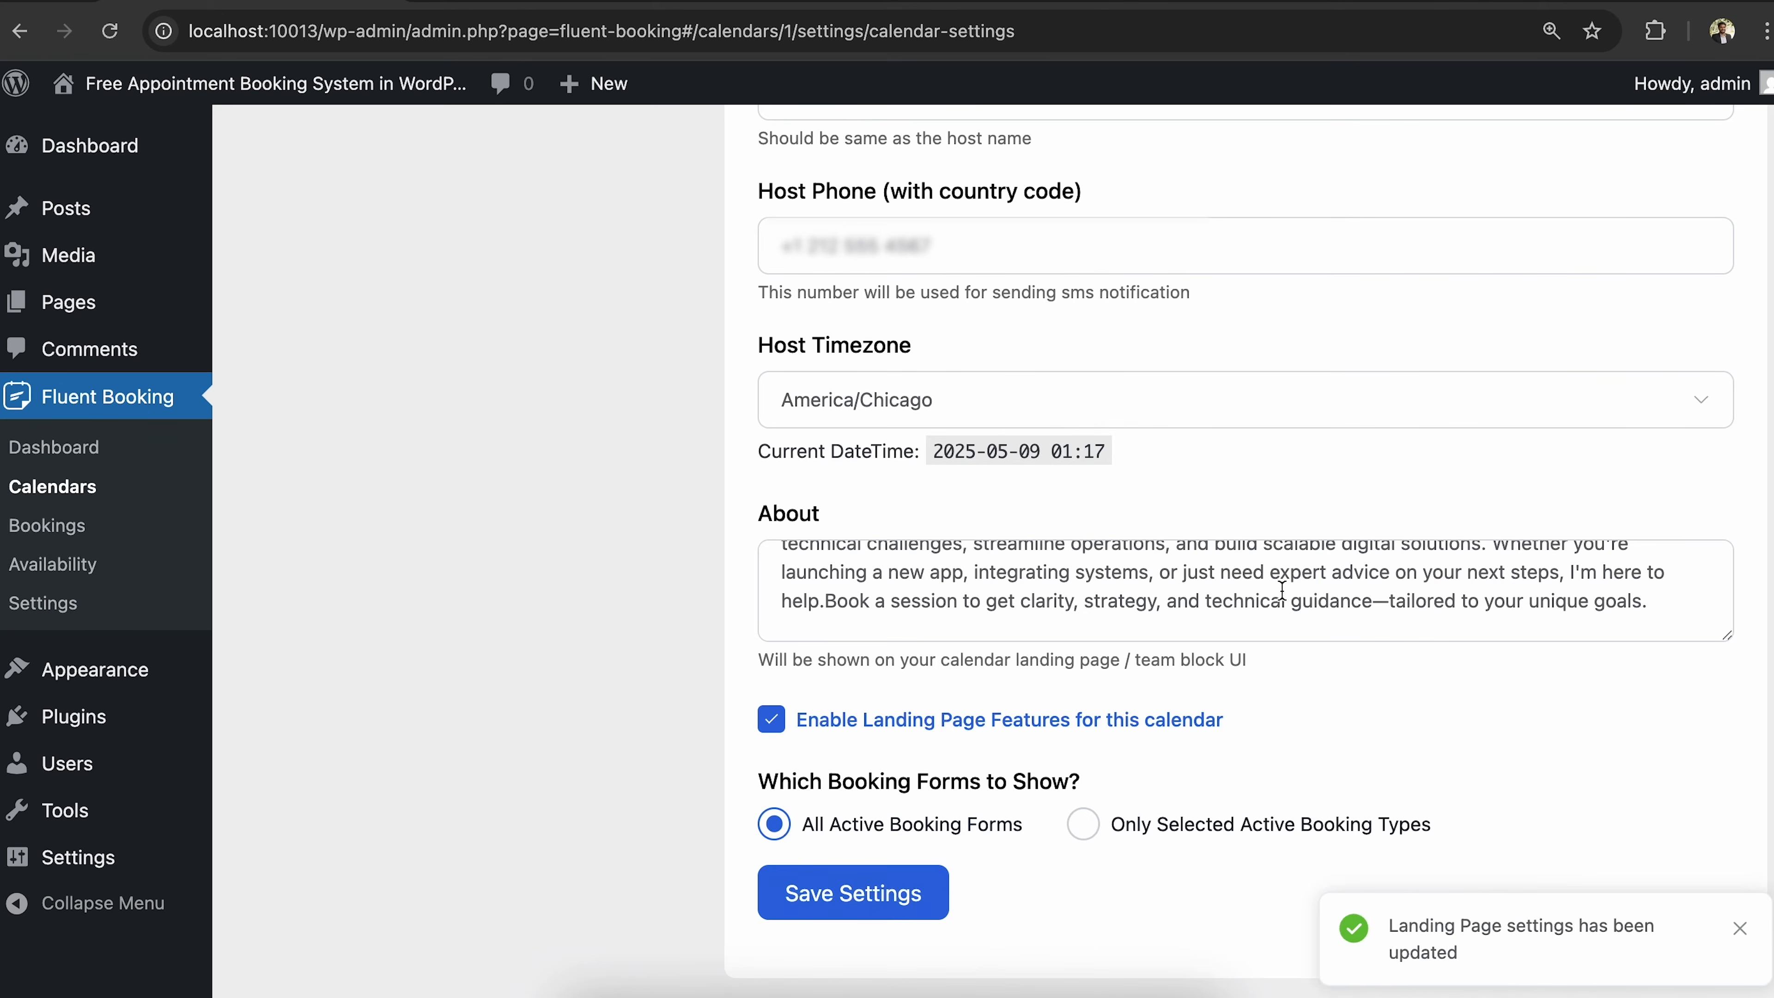
pyautogui.scroll(2, 1281, 590)
pyautogui.scroll(-2, 1282, 591)
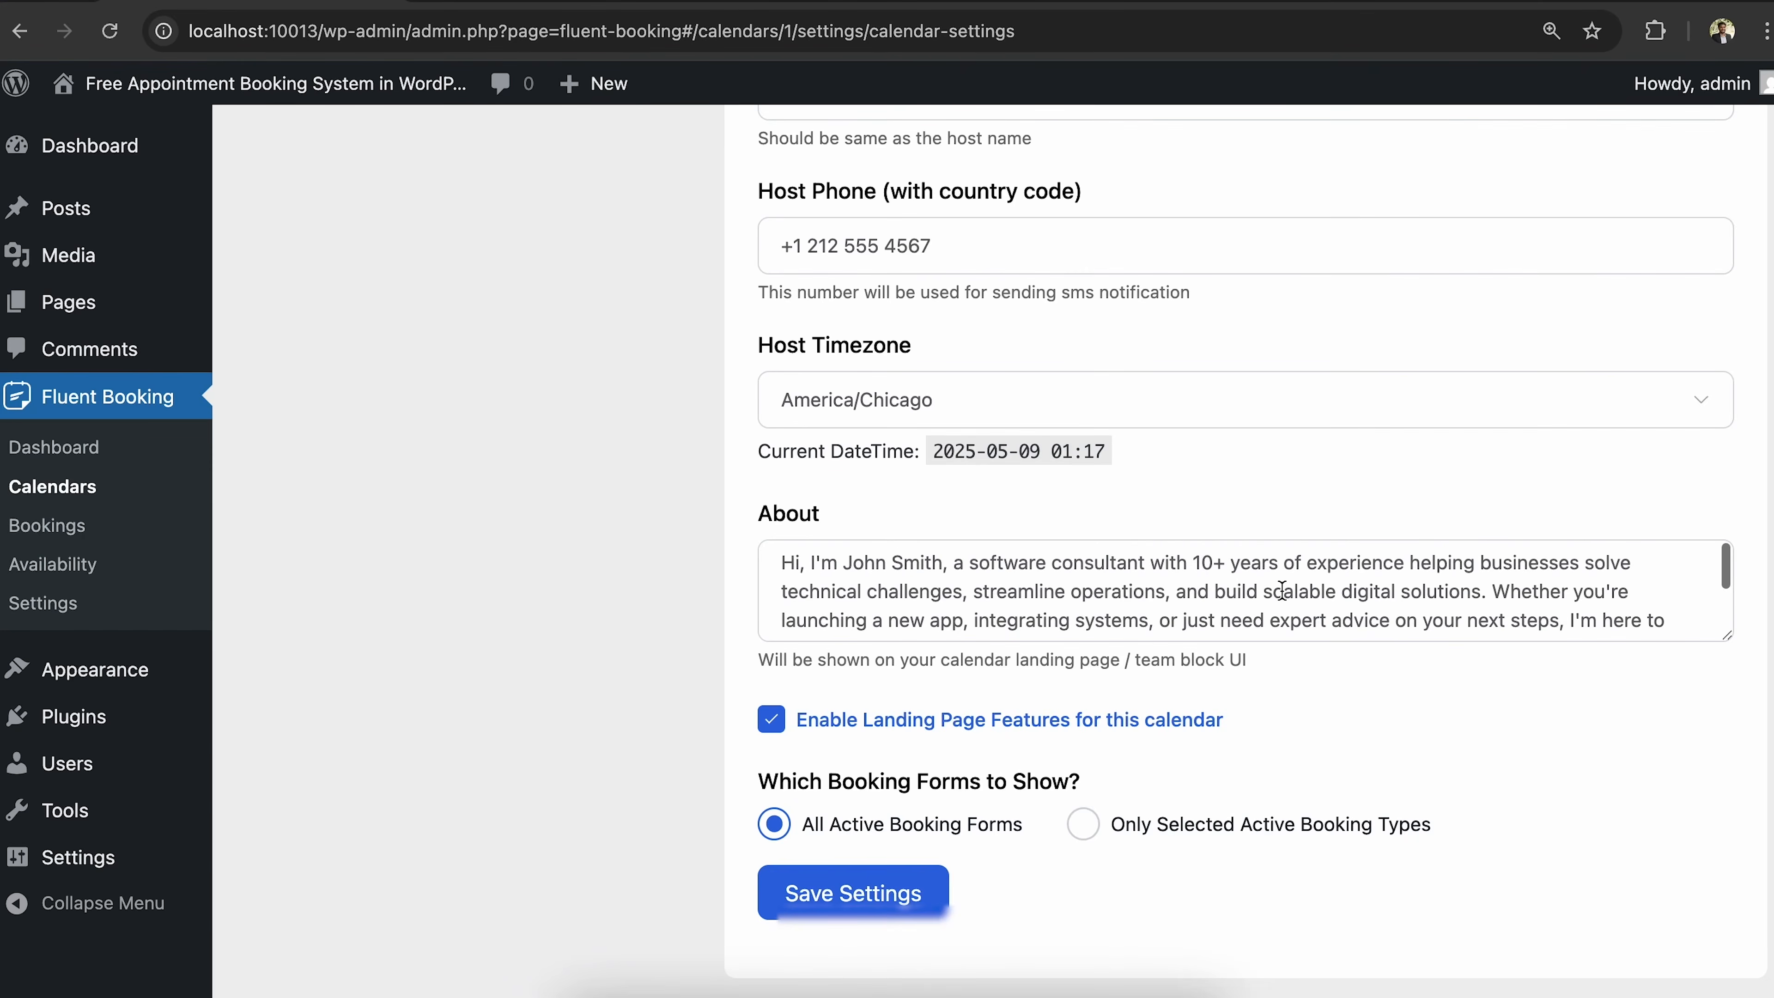
pyautogui.scroll(10, 1282, 589)
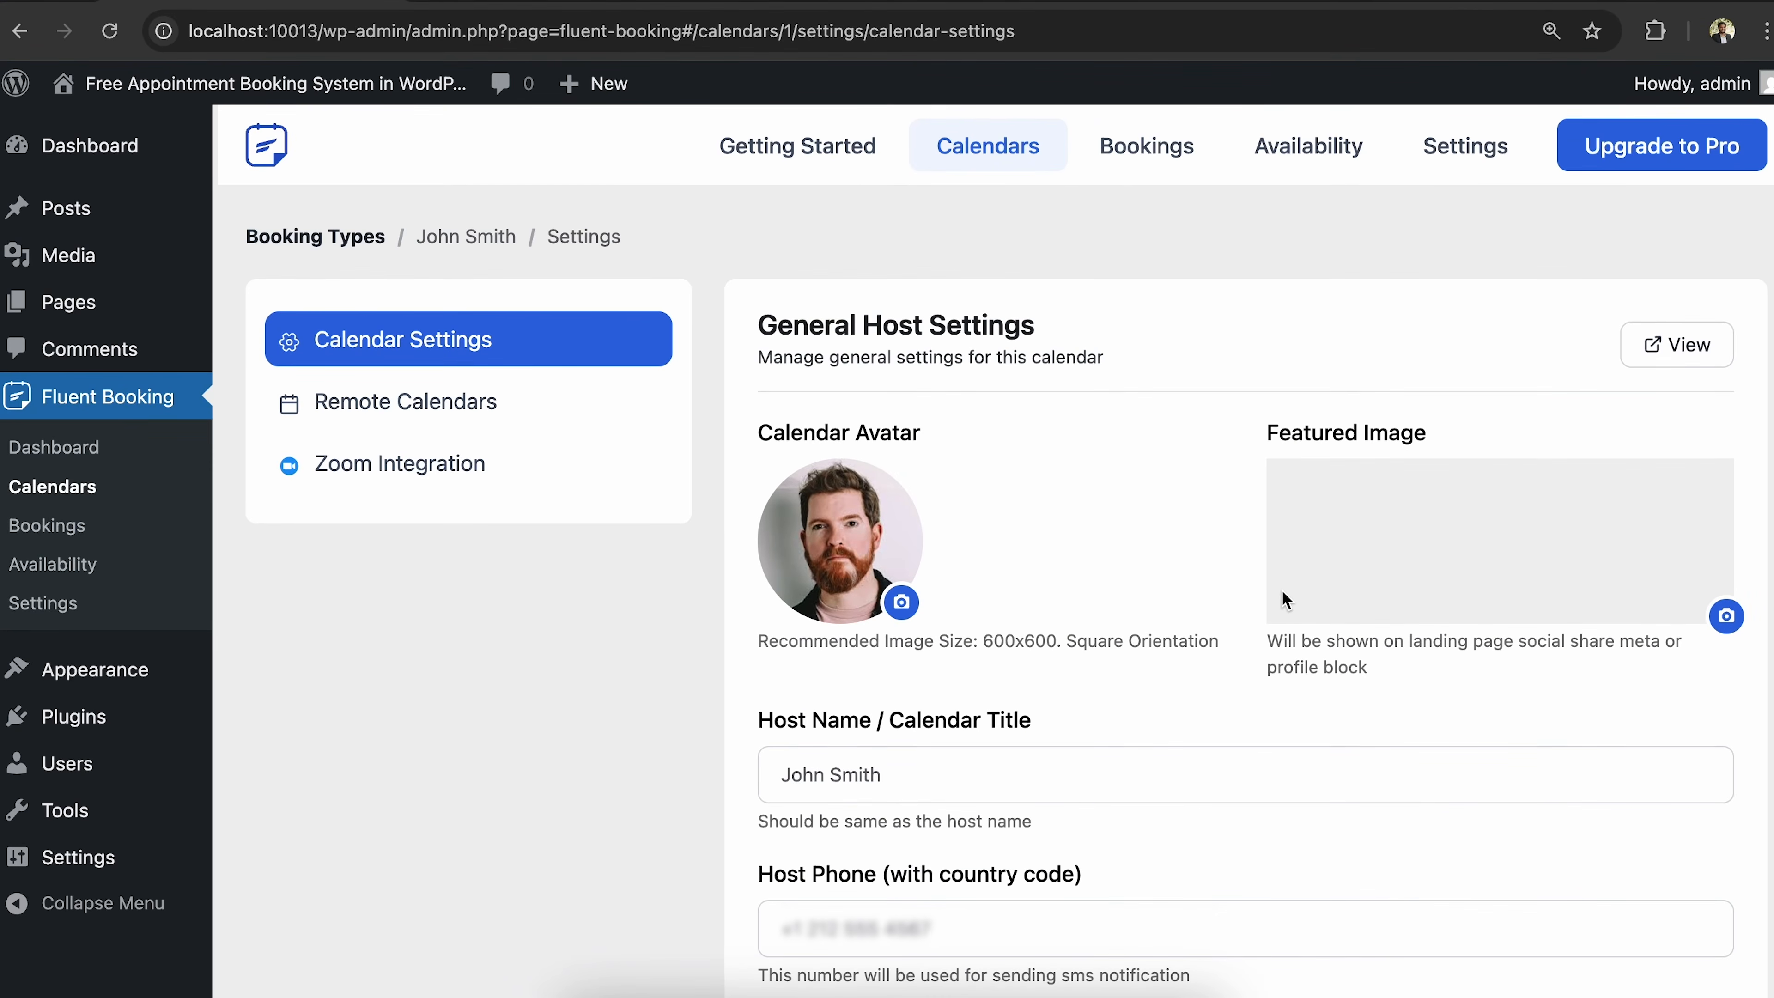
# View Remote Calendars, then the calendar's Zoom Integration settings (FluentBooking Pro only).
pyautogui.click(510, 402)
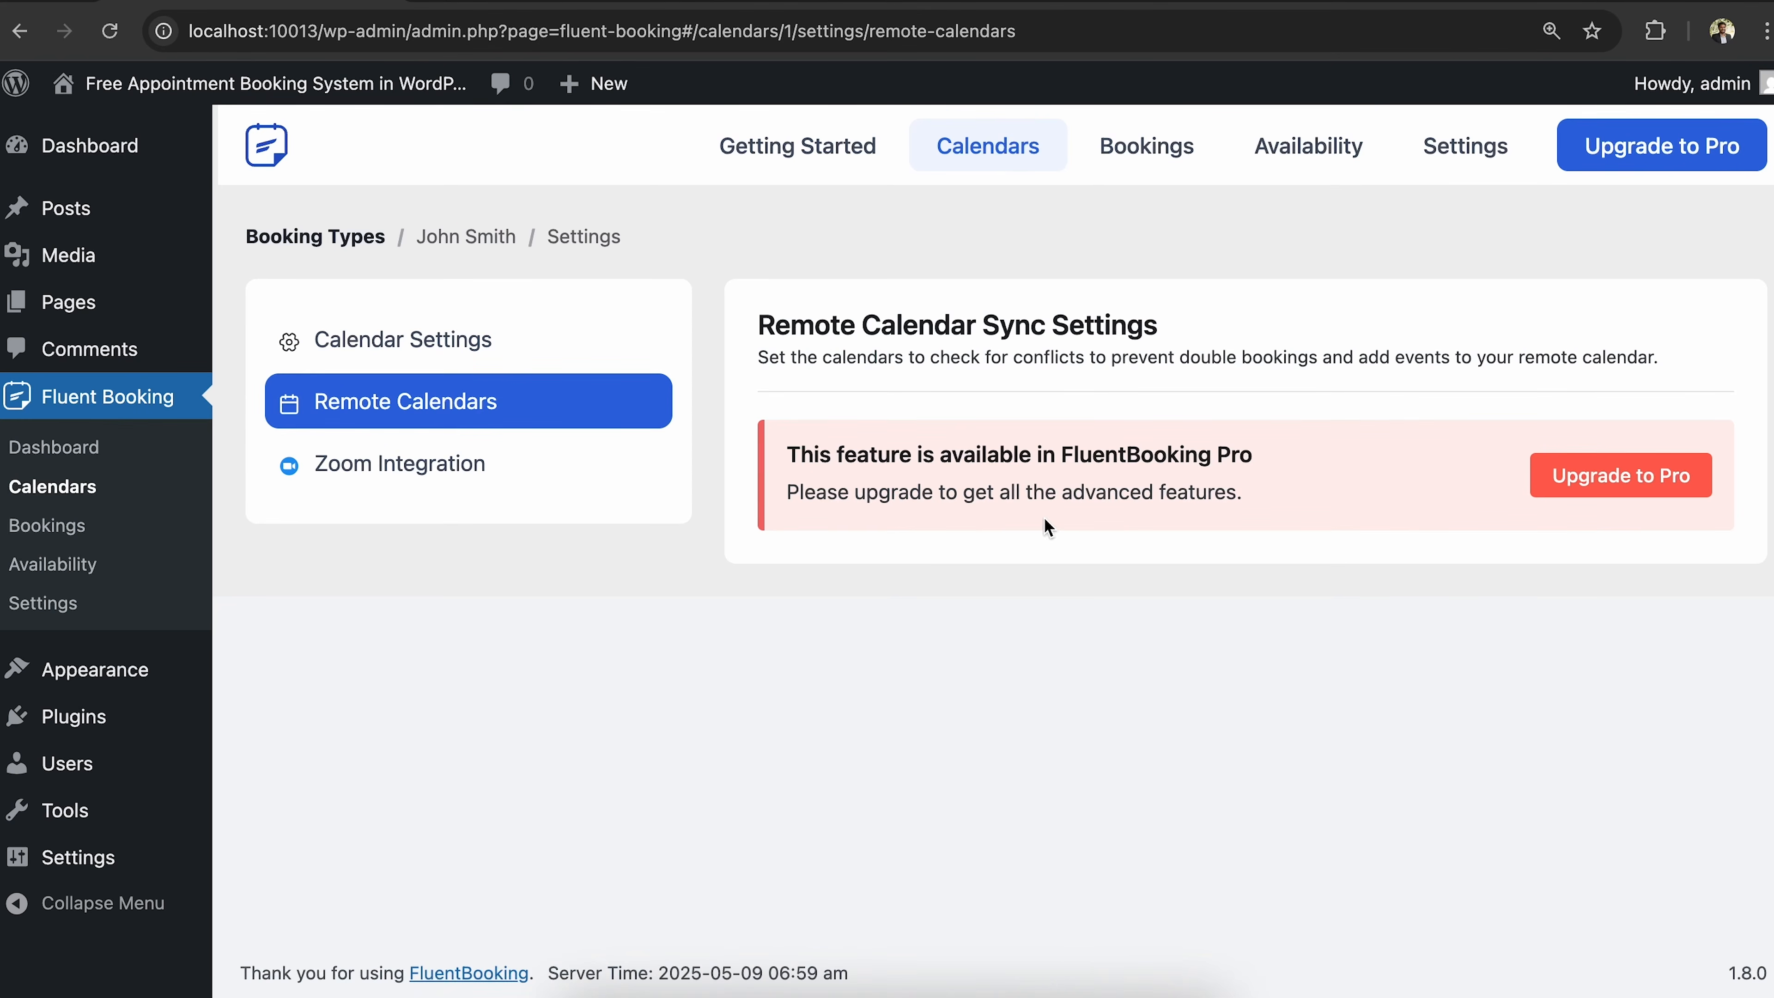
pyautogui.click(503, 484)
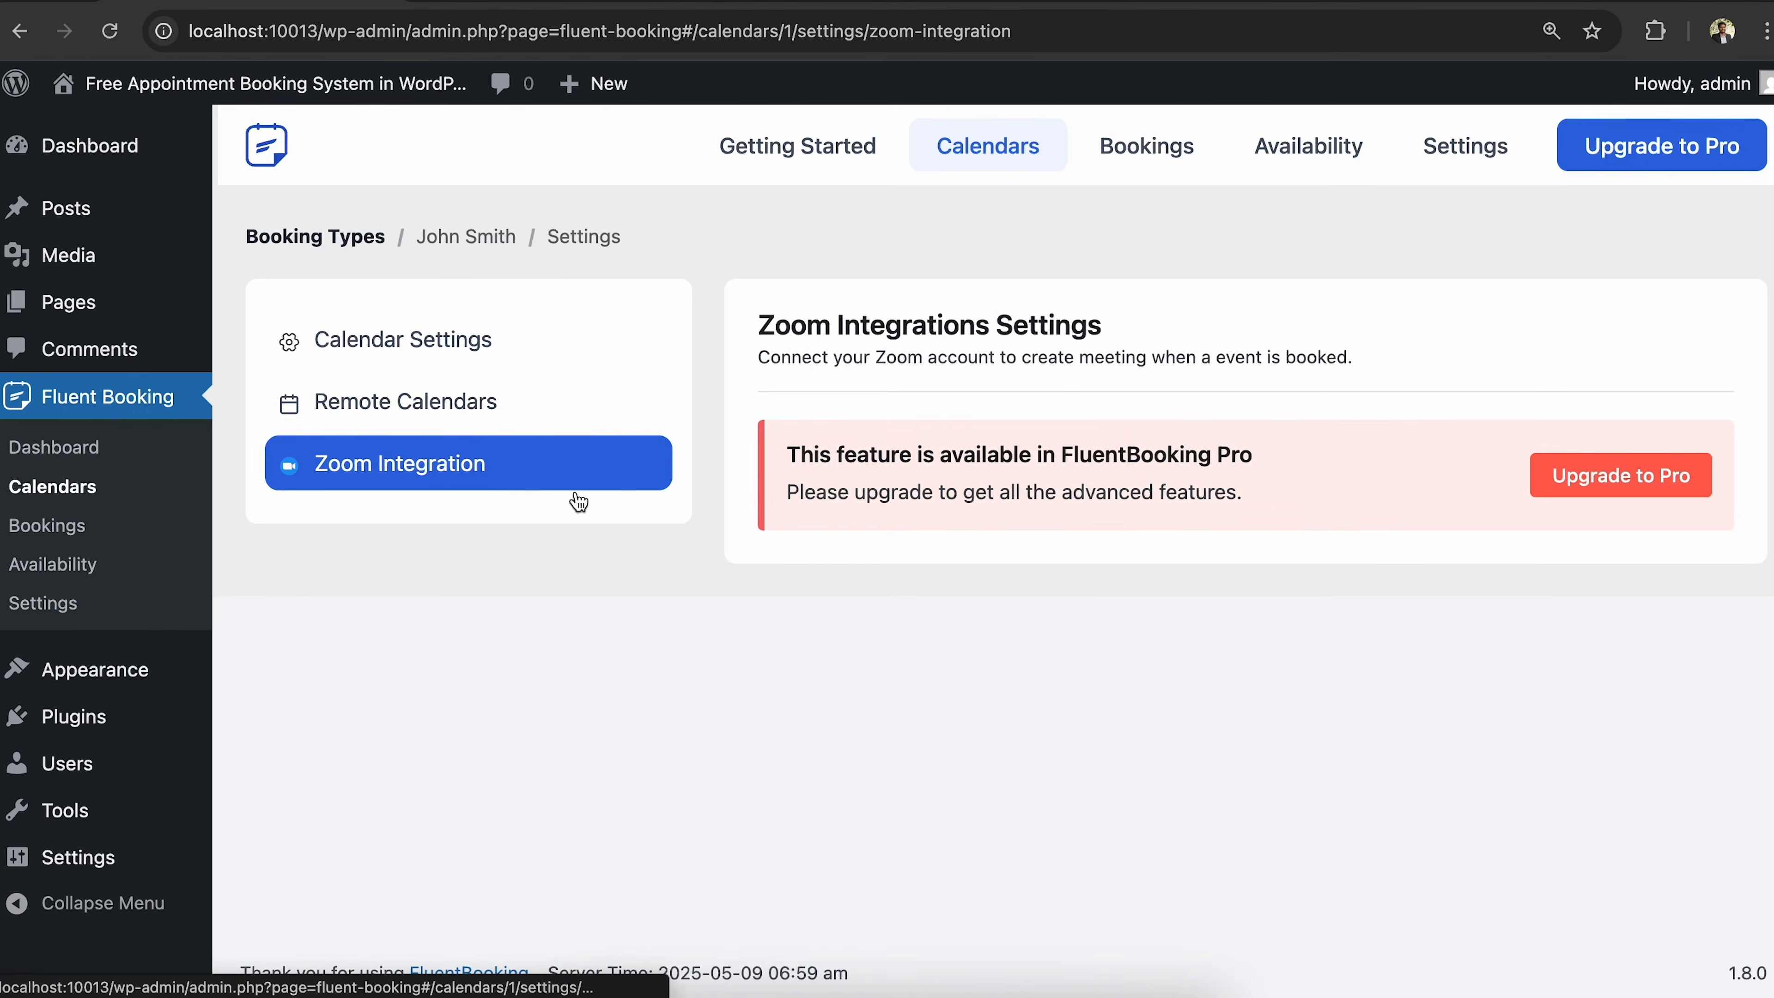
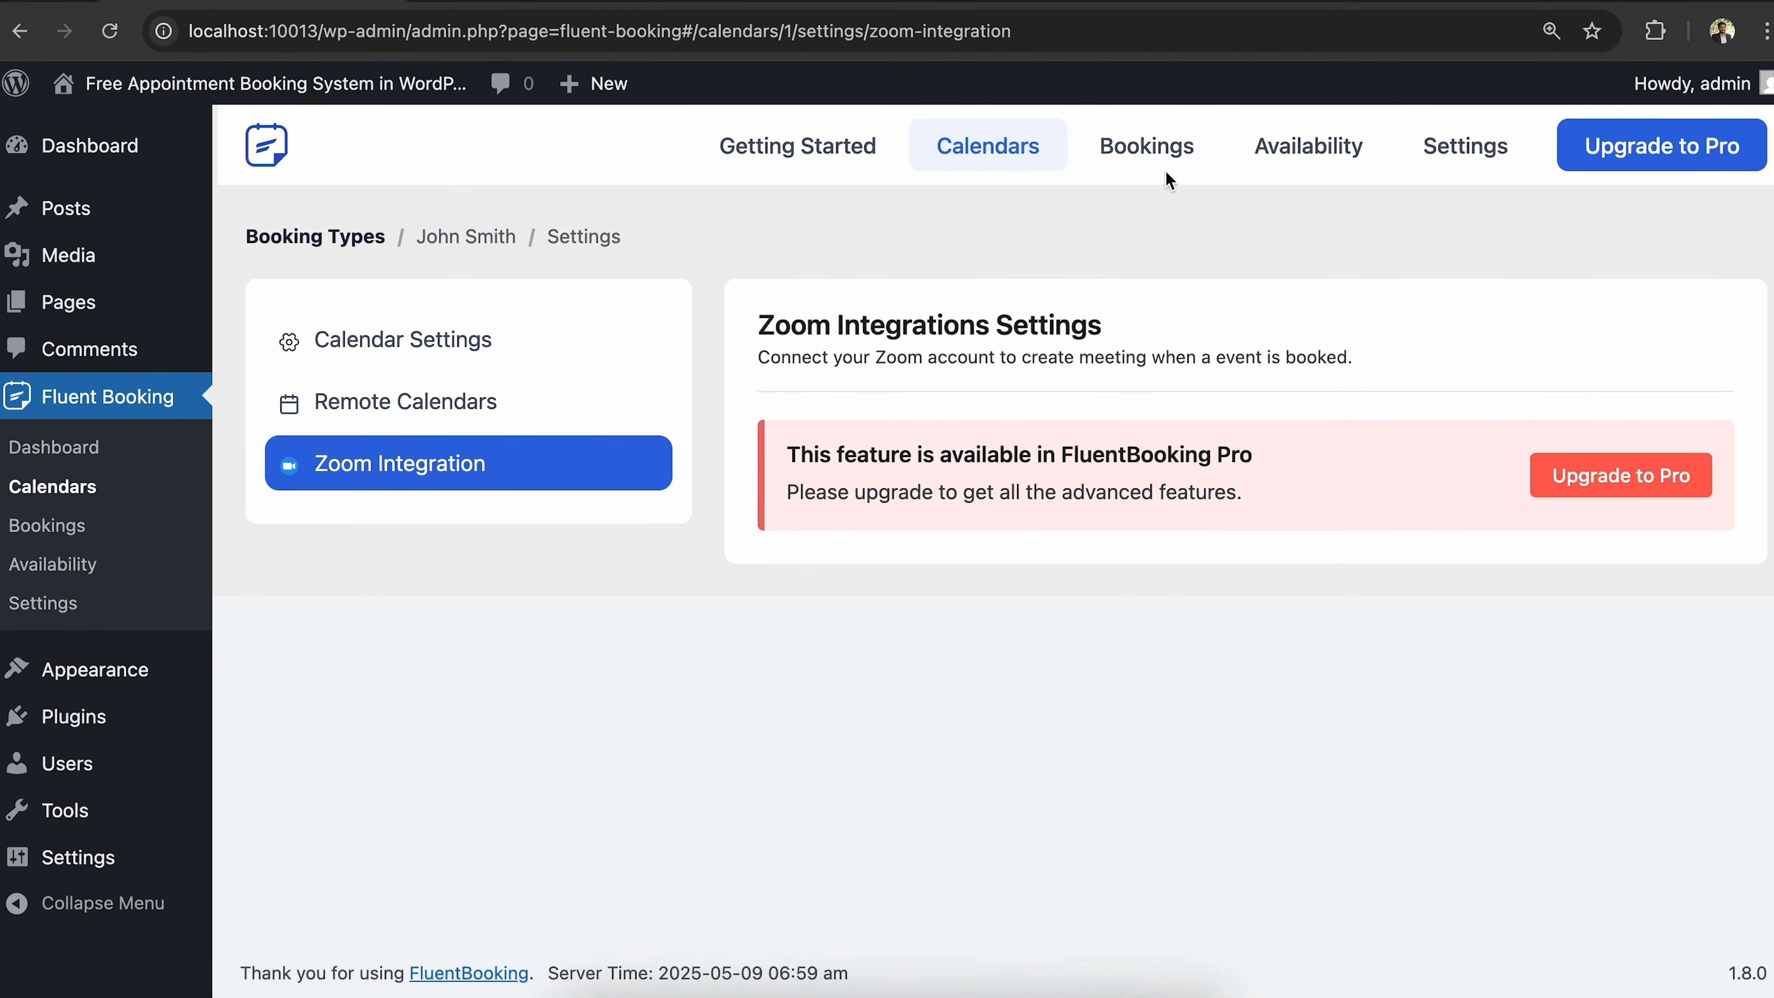
# Go back to the Calendars list showing the Software Consultations event type.
pyautogui.click(1045, 151)
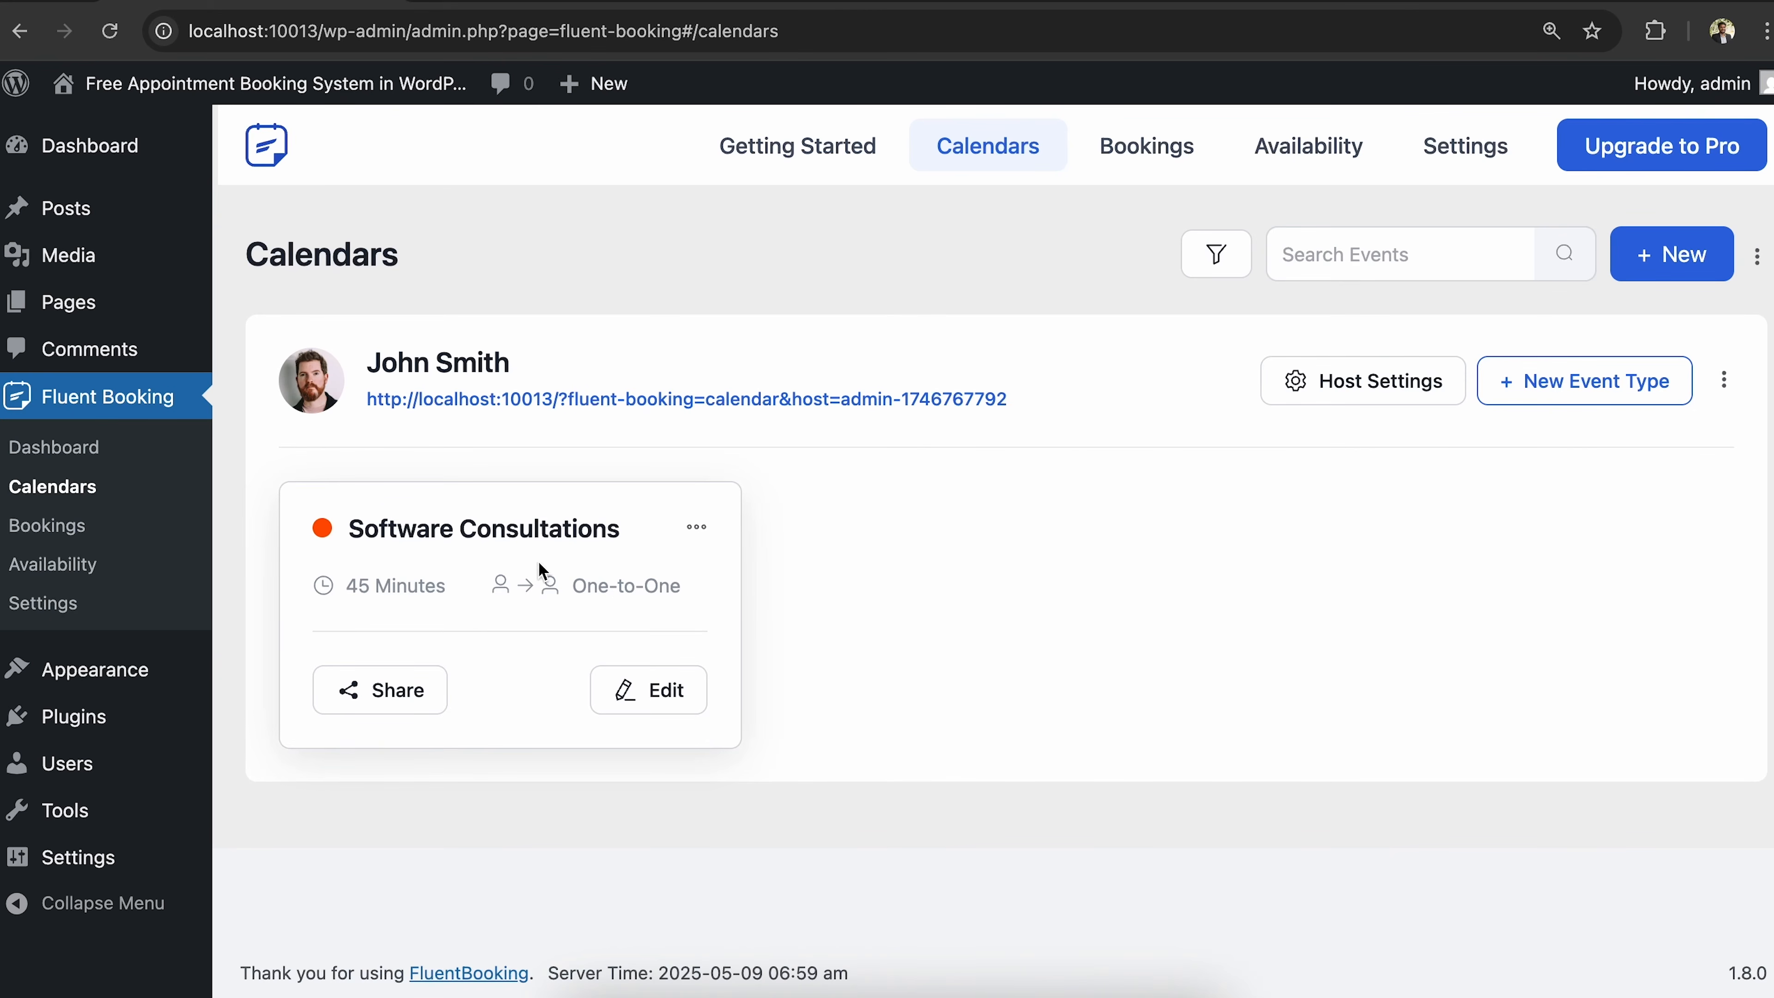
pyautogui.moveTo(347, 528); pyautogui.dragTo(478, 565)
pyautogui.click(478, 564)
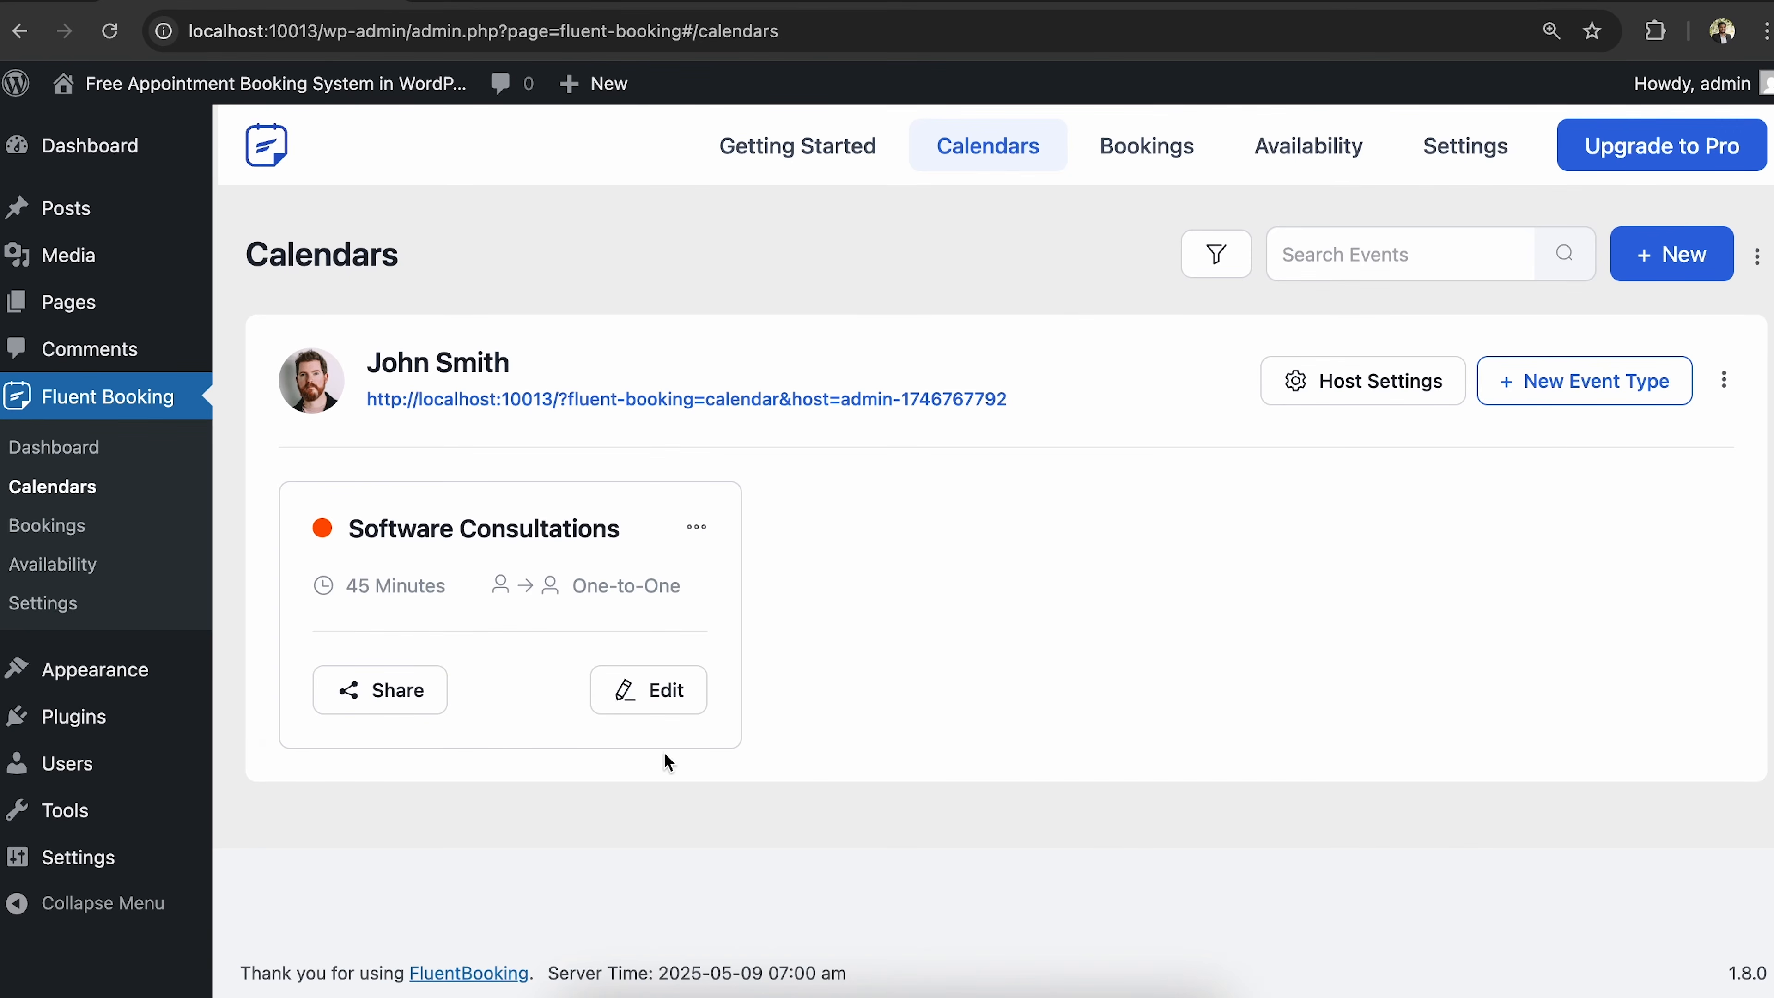
# Let attendees select the Software Consultations duration, offering 10 and 15 Minutes.
pyautogui.click(652, 693)
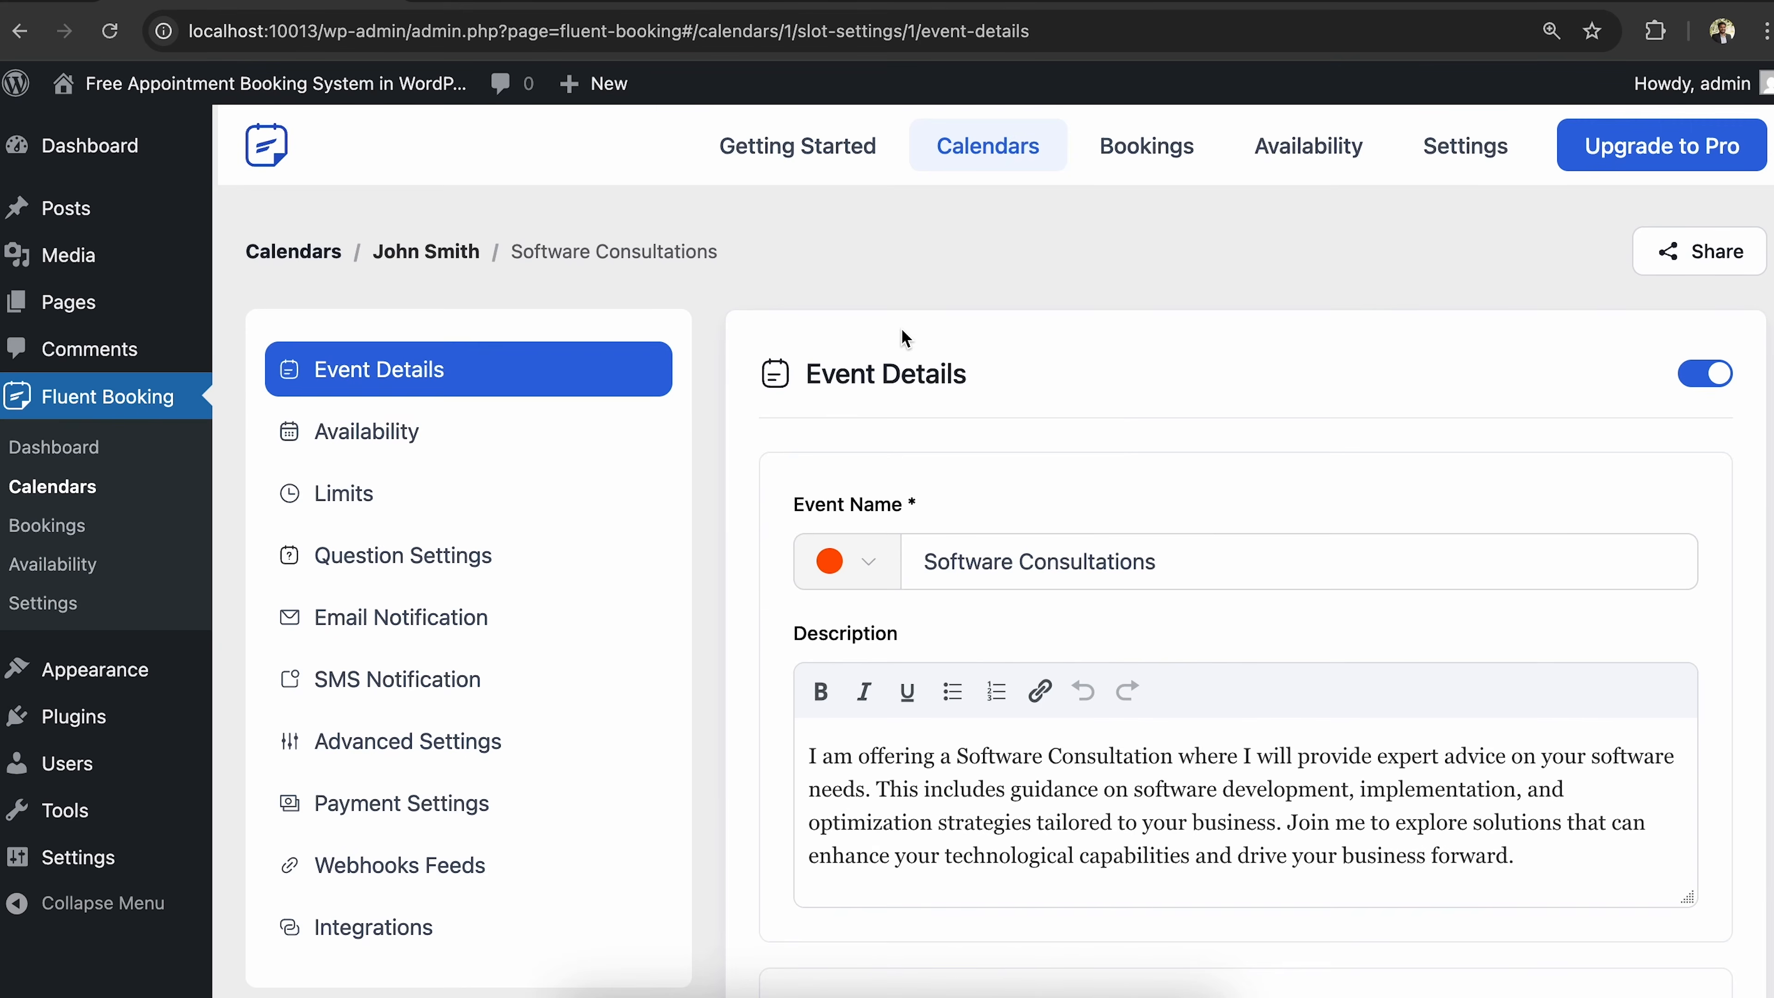
pyautogui.scroll(-2, 903, 337)
pyautogui.scroll(-5, 903, 334)
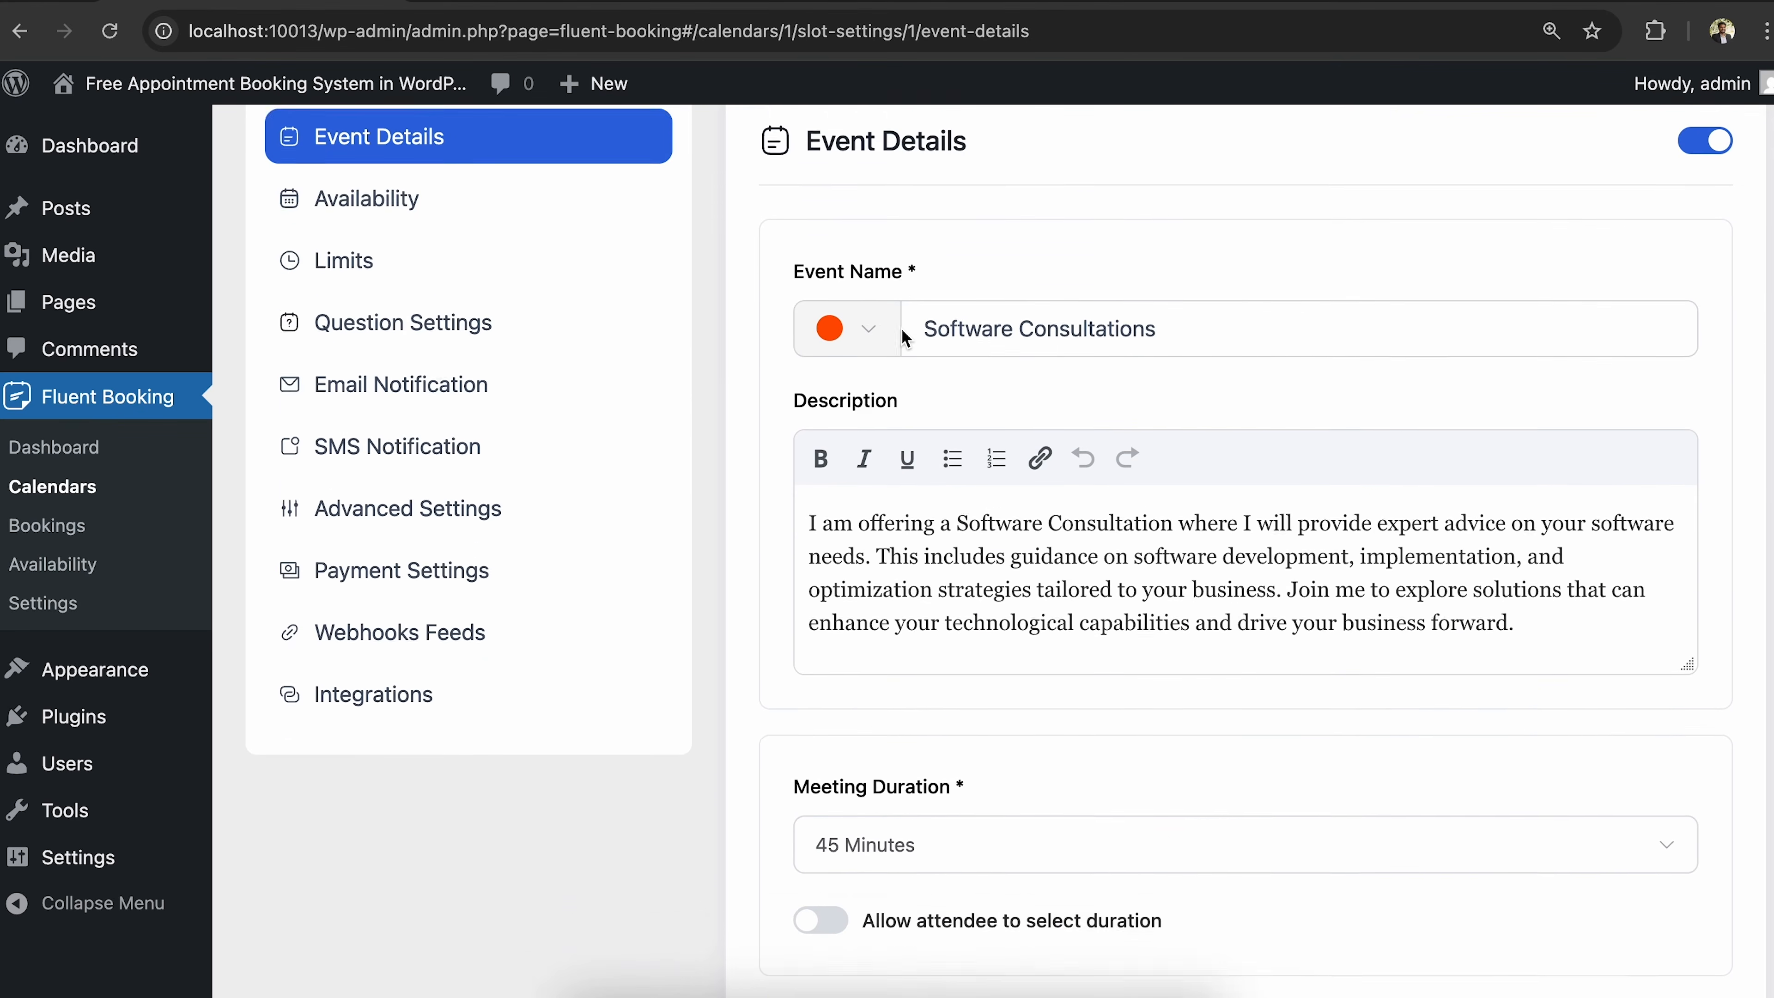
pyautogui.scroll(-3, 901, 328)
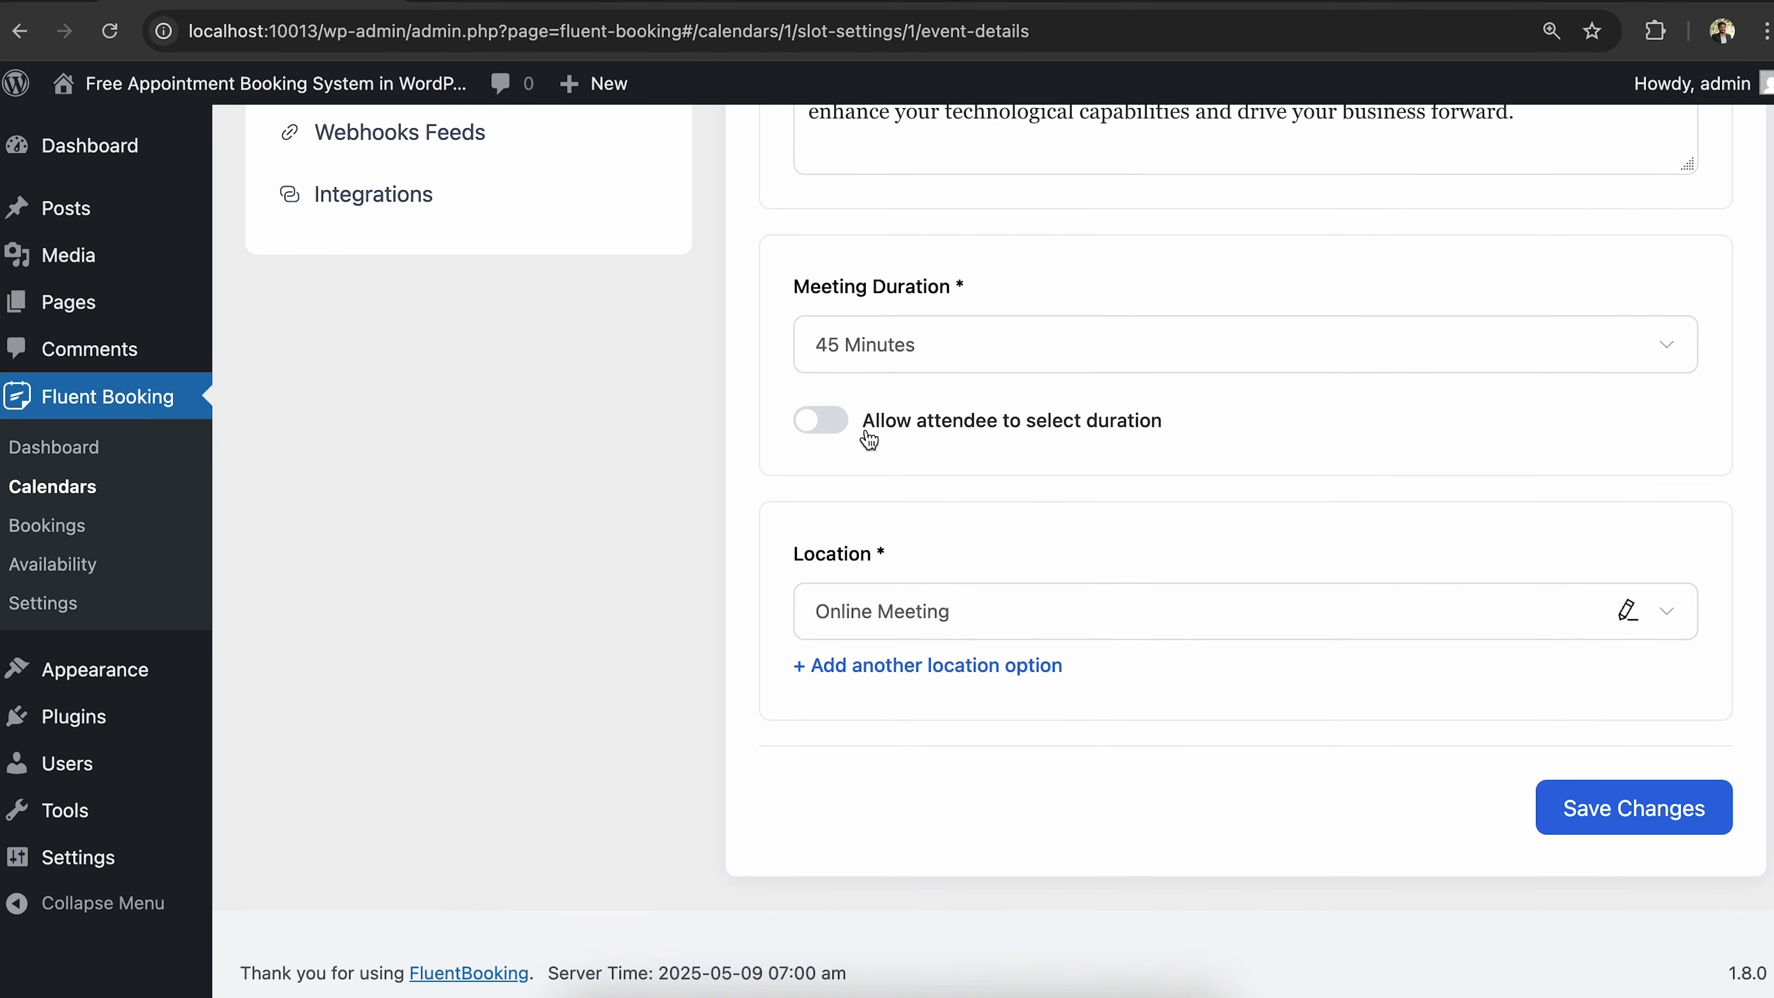
pyautogui.click(821, 420)
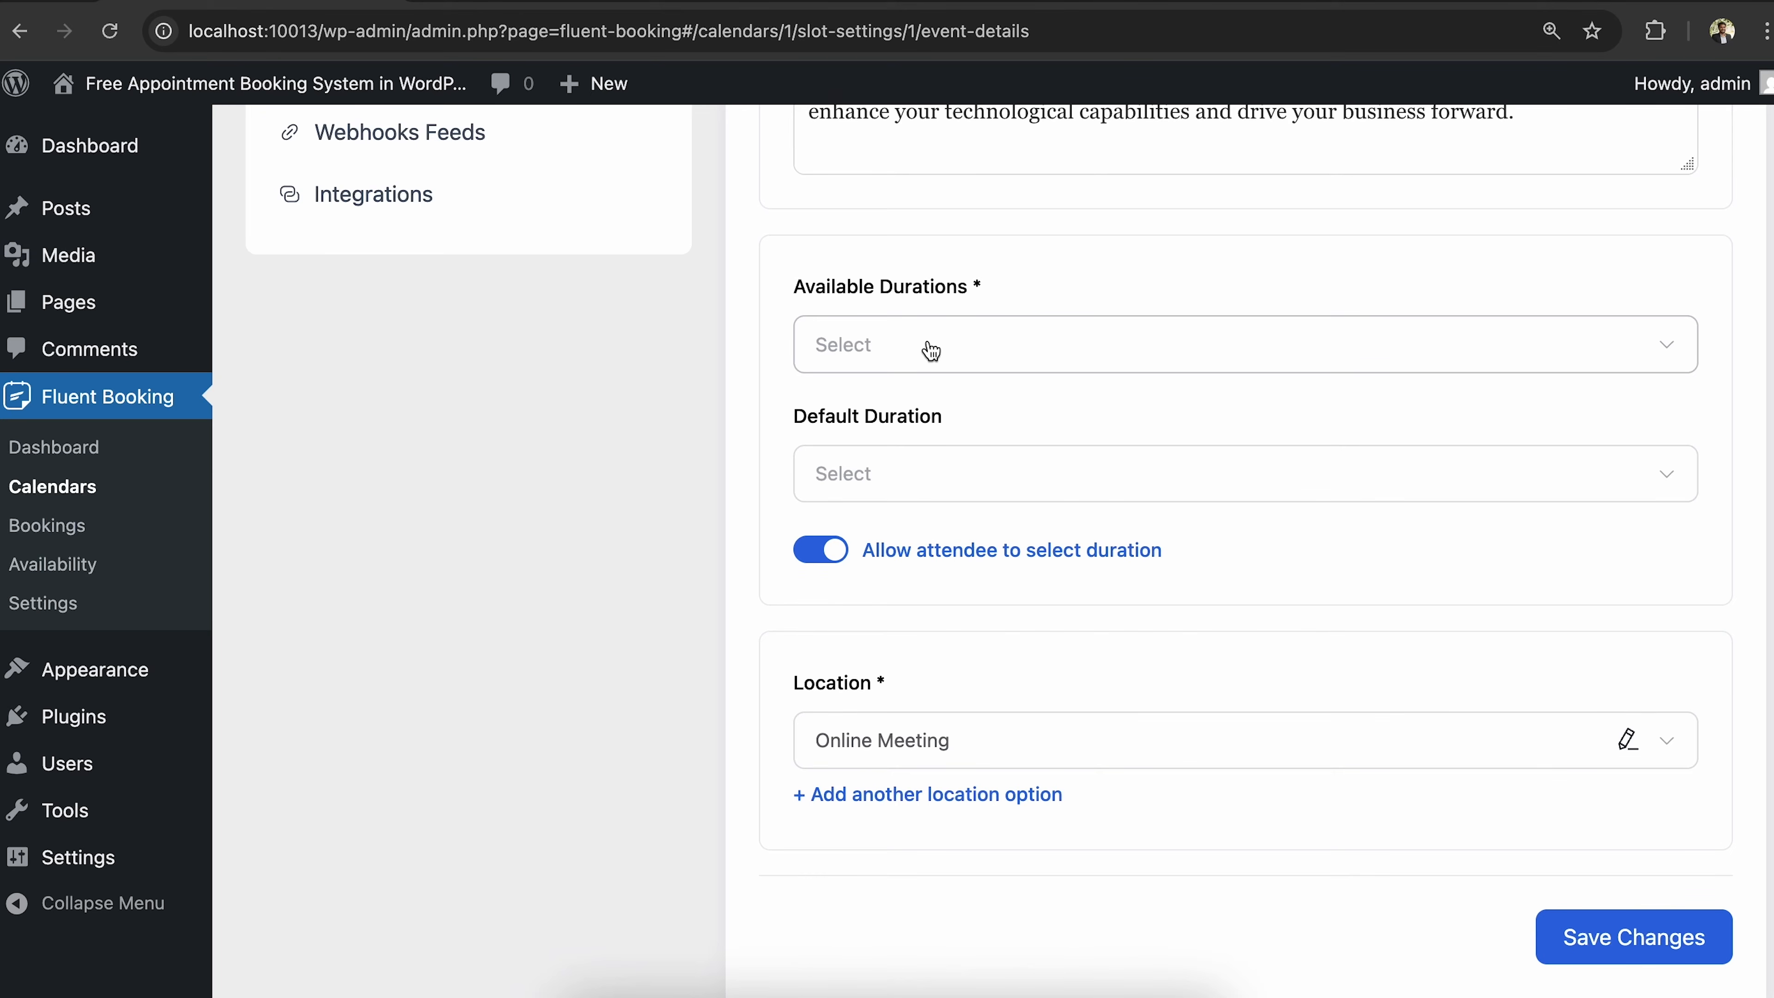
pyautogui.click(935, 363)
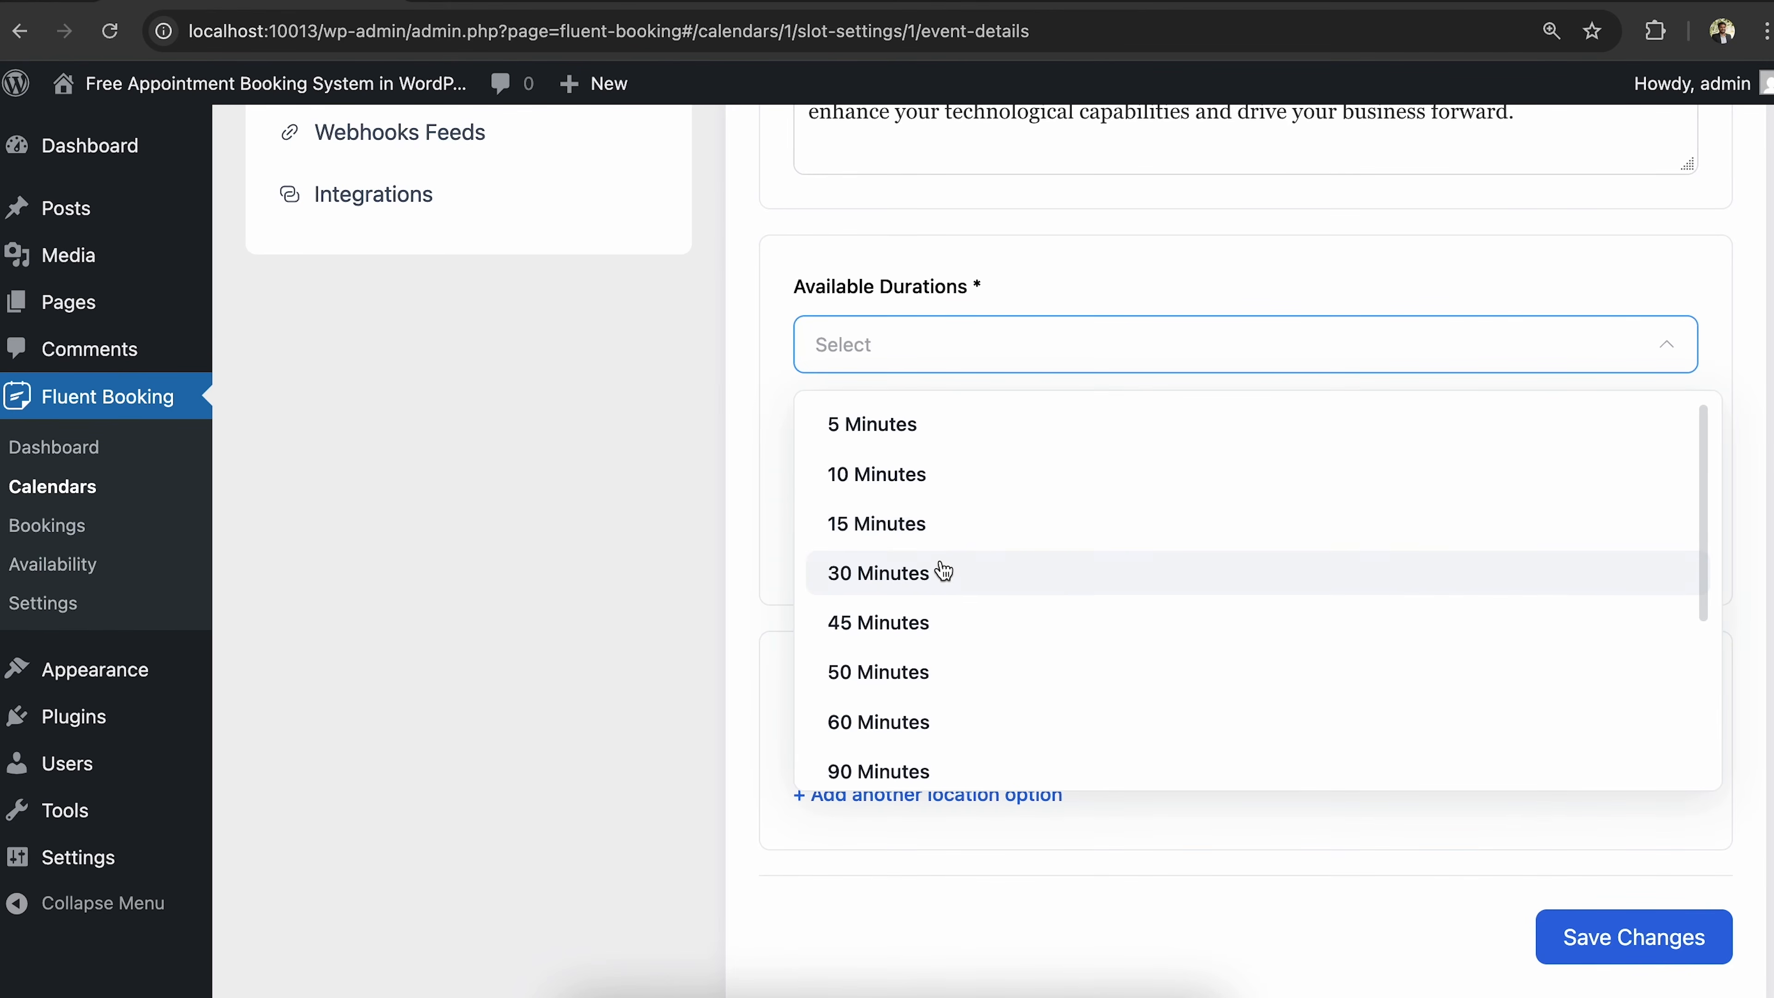
pyautogui.click(936, 483)
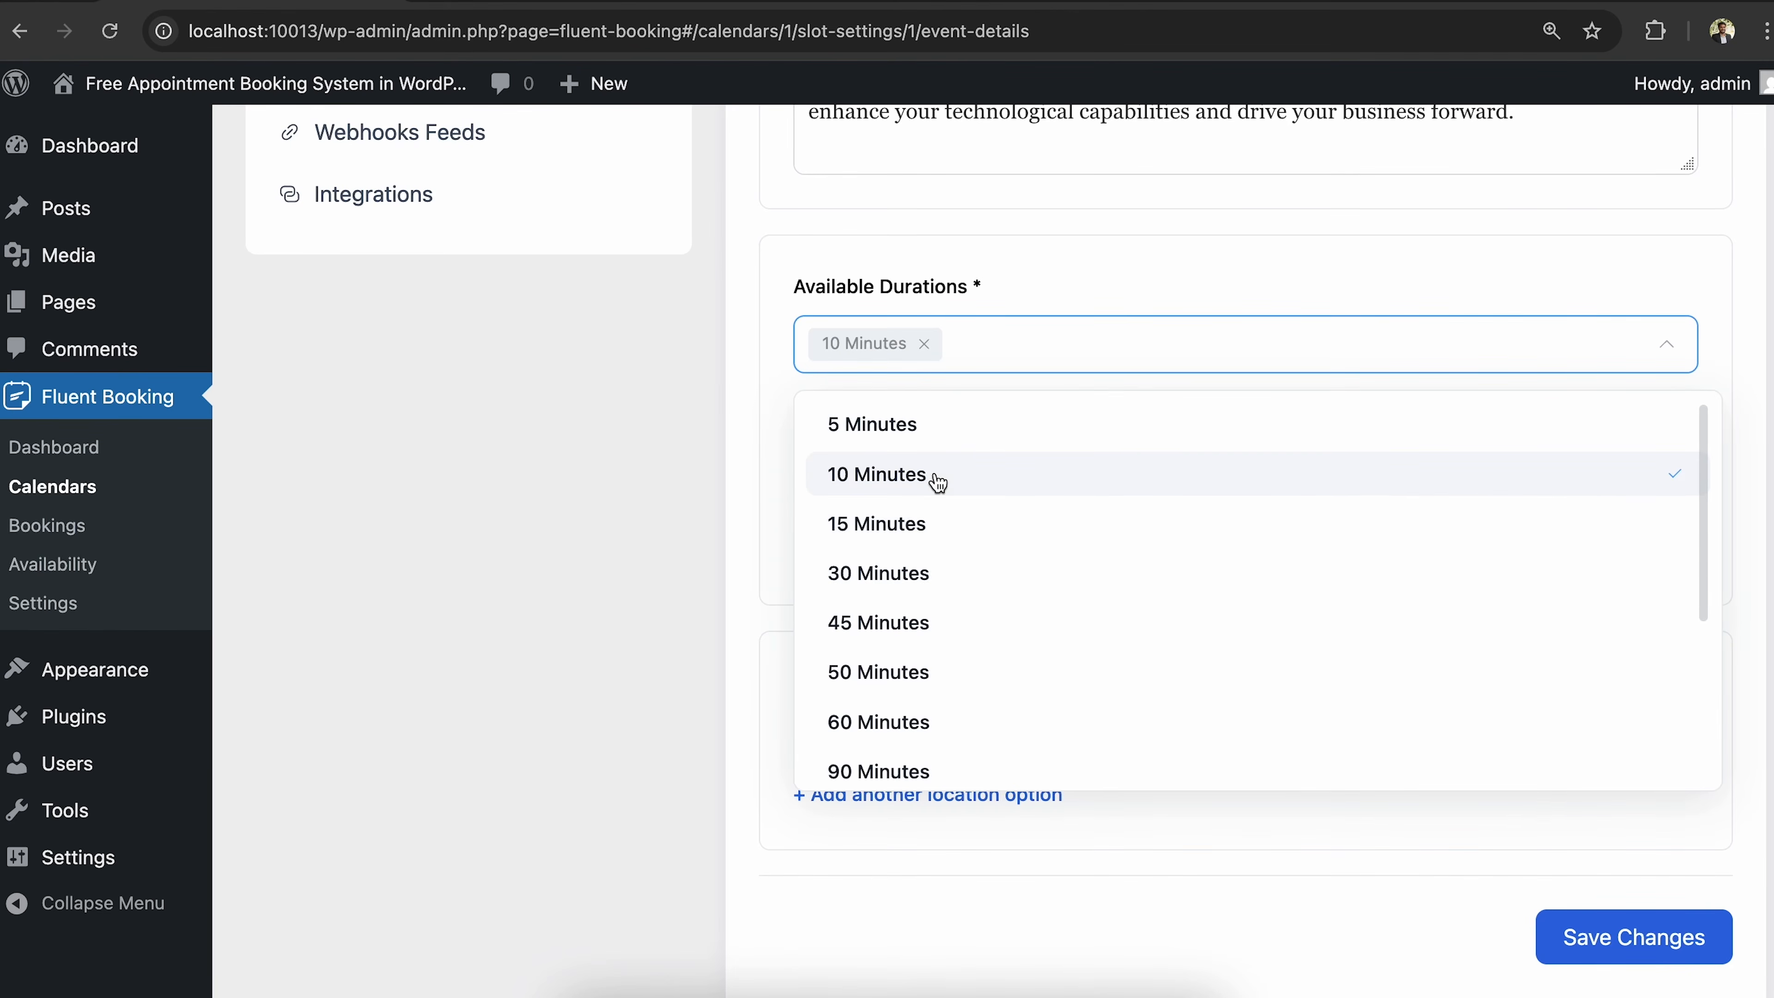
pyautogui.click(953, 541)
pyautogui.click(742, 563)
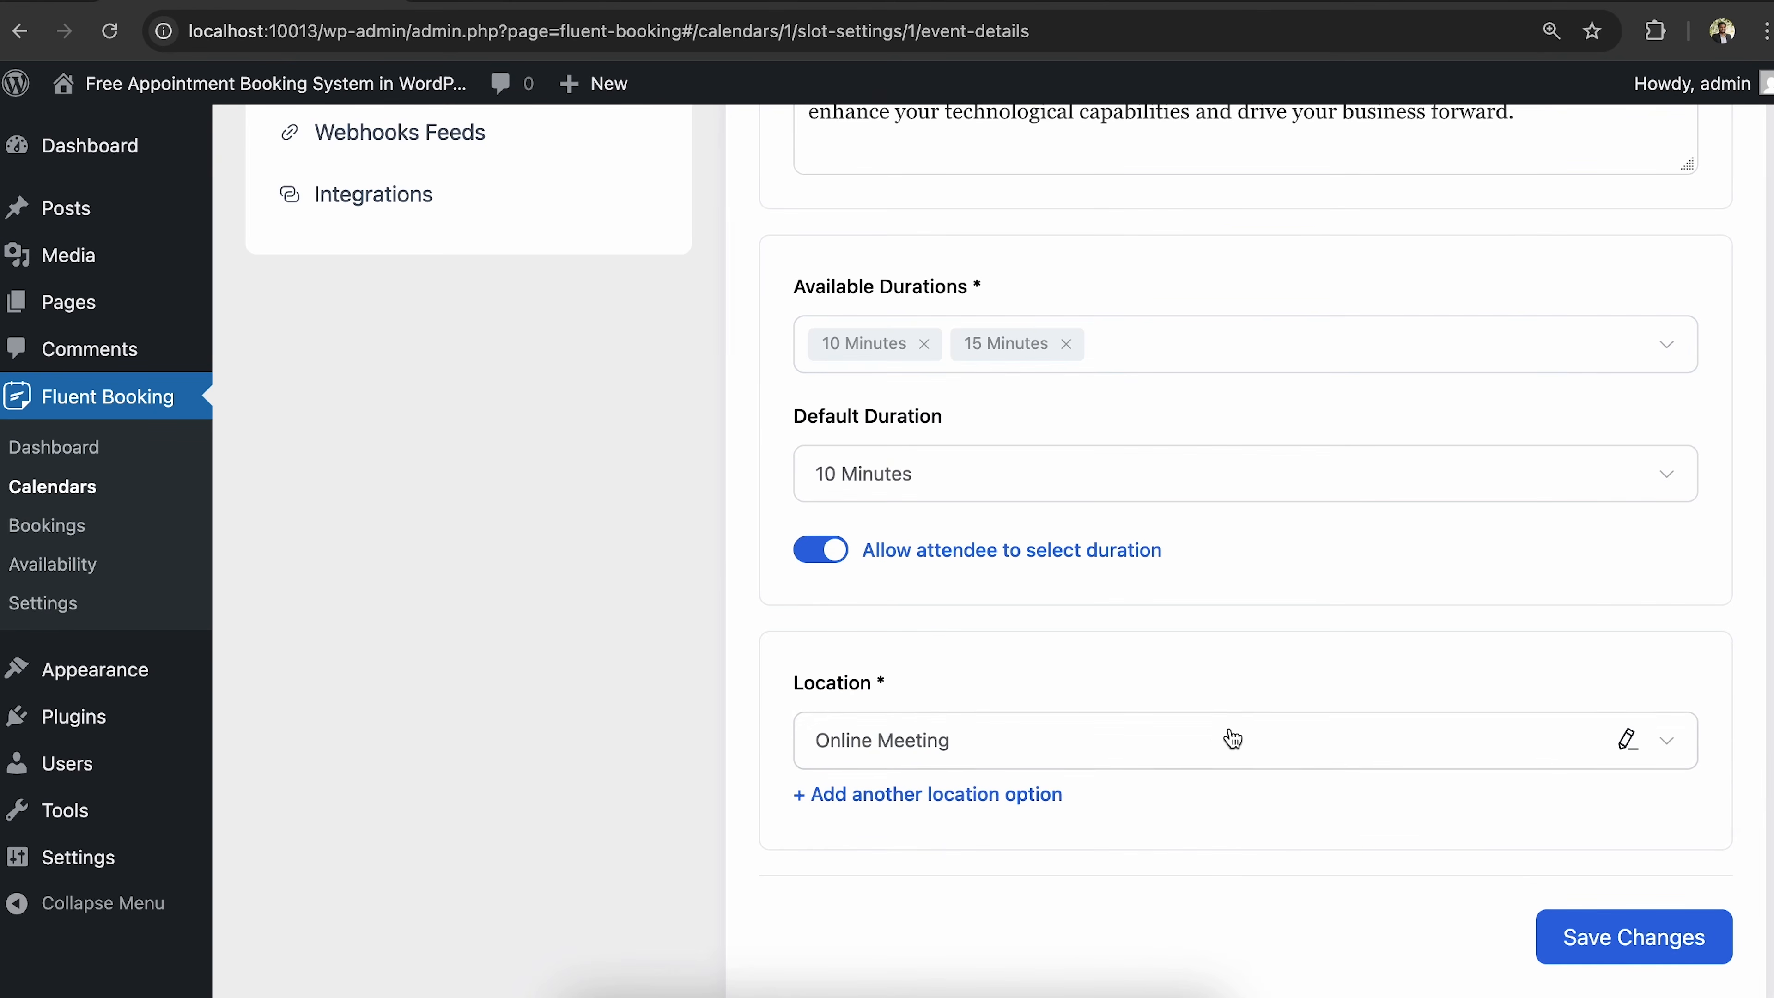
# Review the Online Meeting location settings and save the event details.
pyautogui.click(1242, 761)
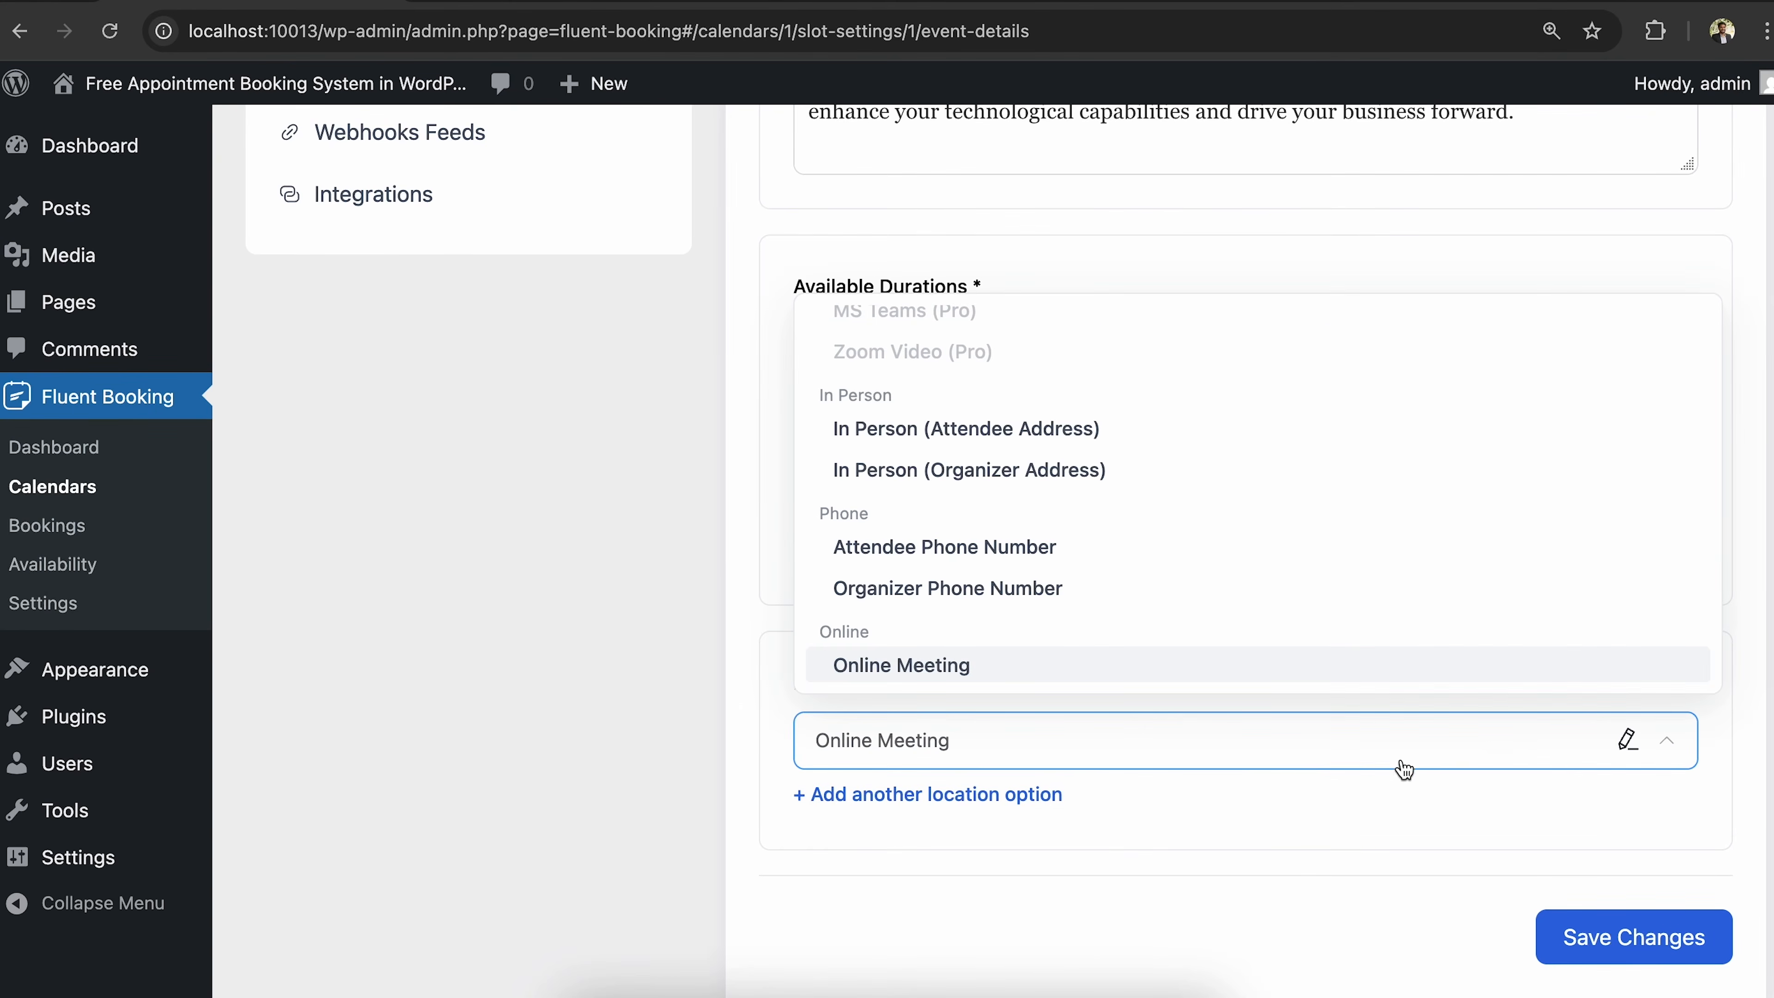
pyautogui.click(1626, 739)
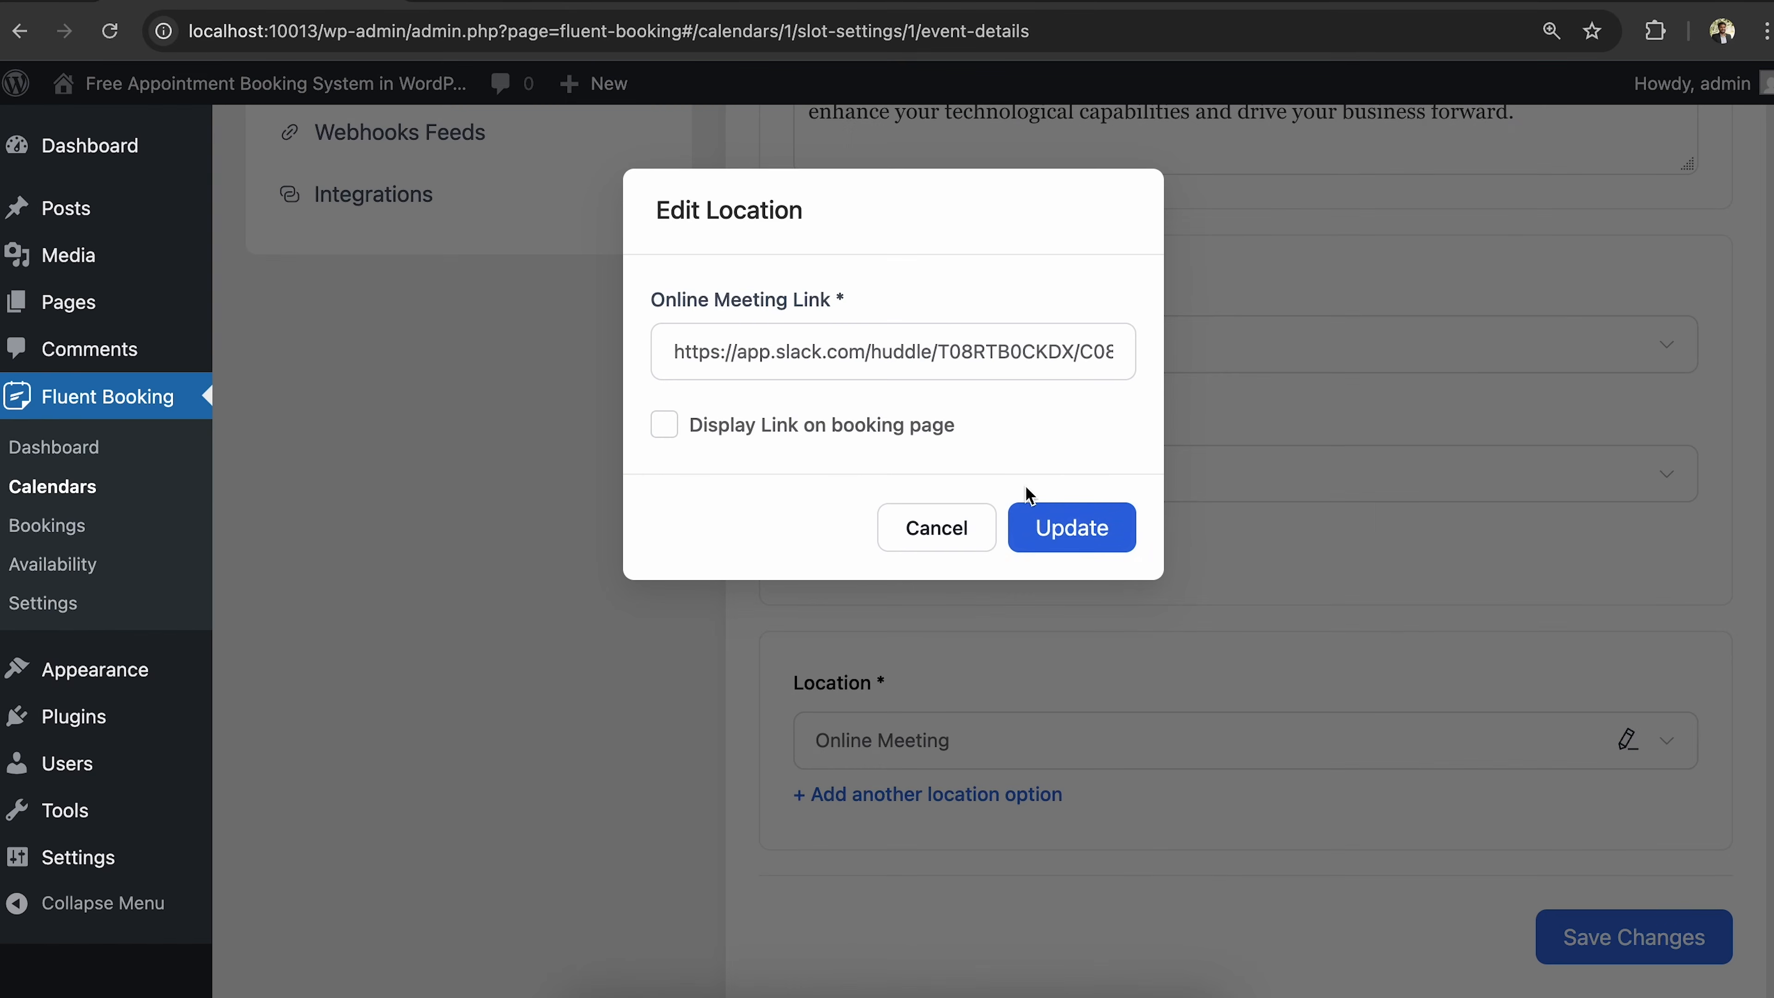
pyautogui.click(1058, 528)
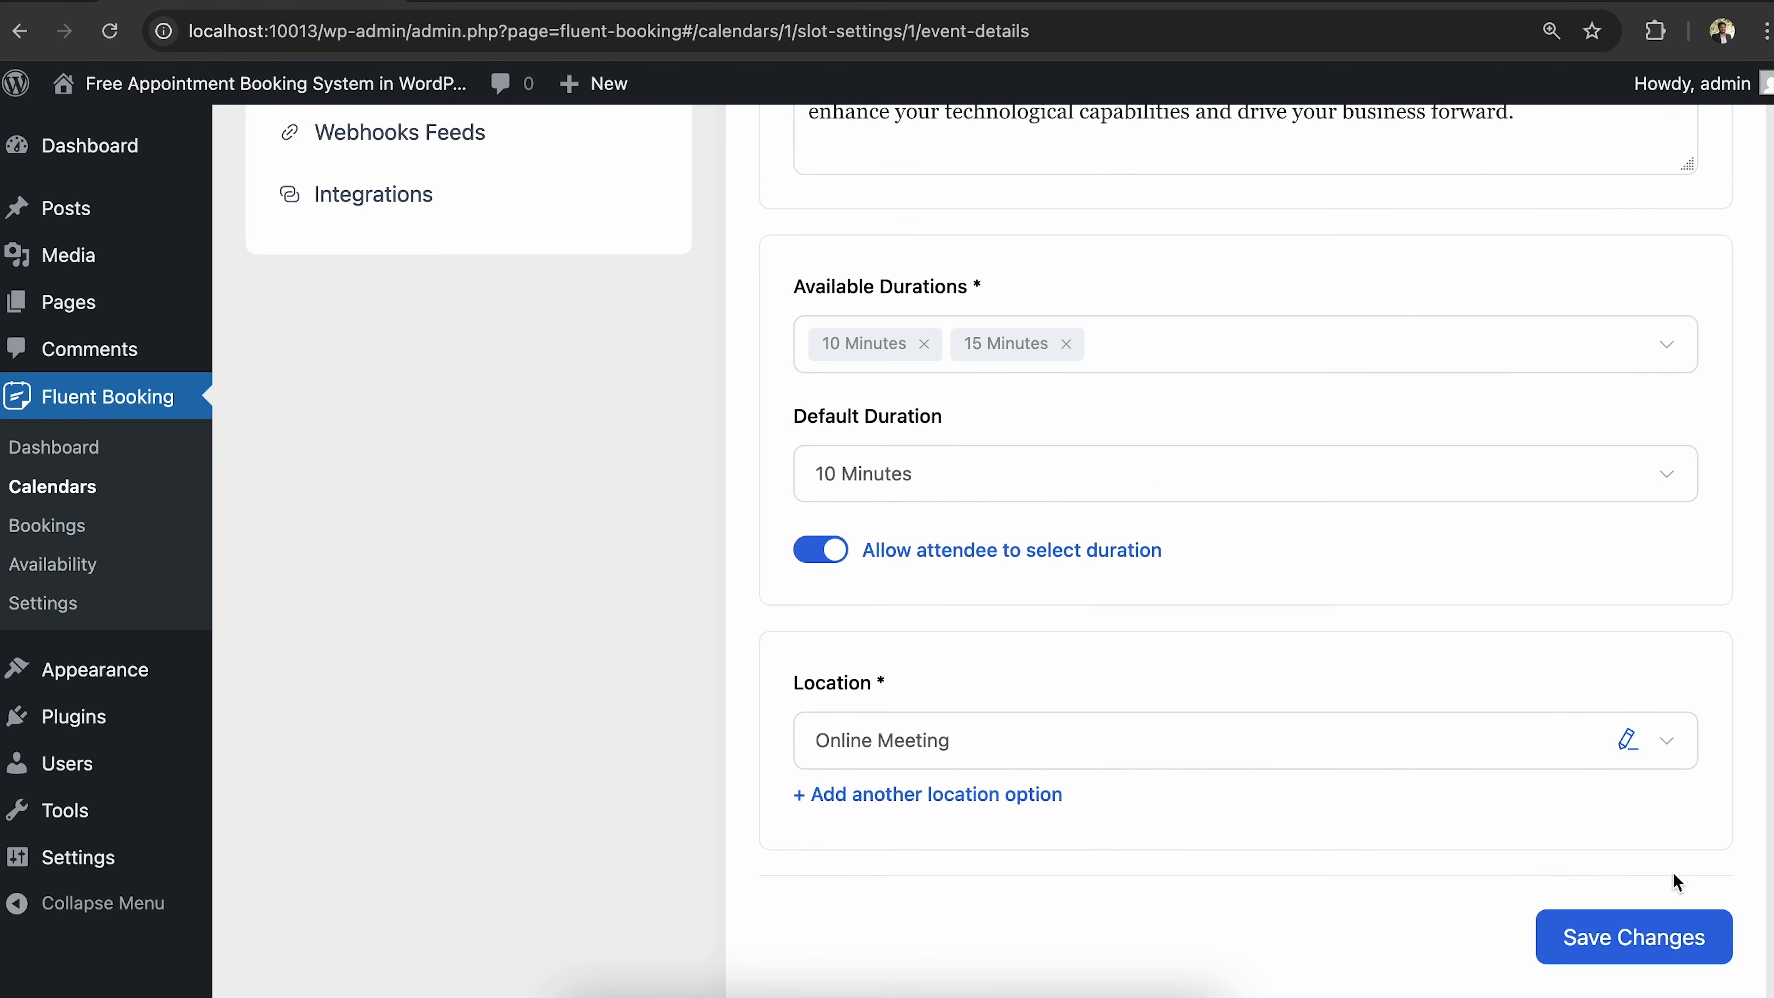
pyautogui.click(1599, 939)
pyautogui.scroll(10, 1476, 751)
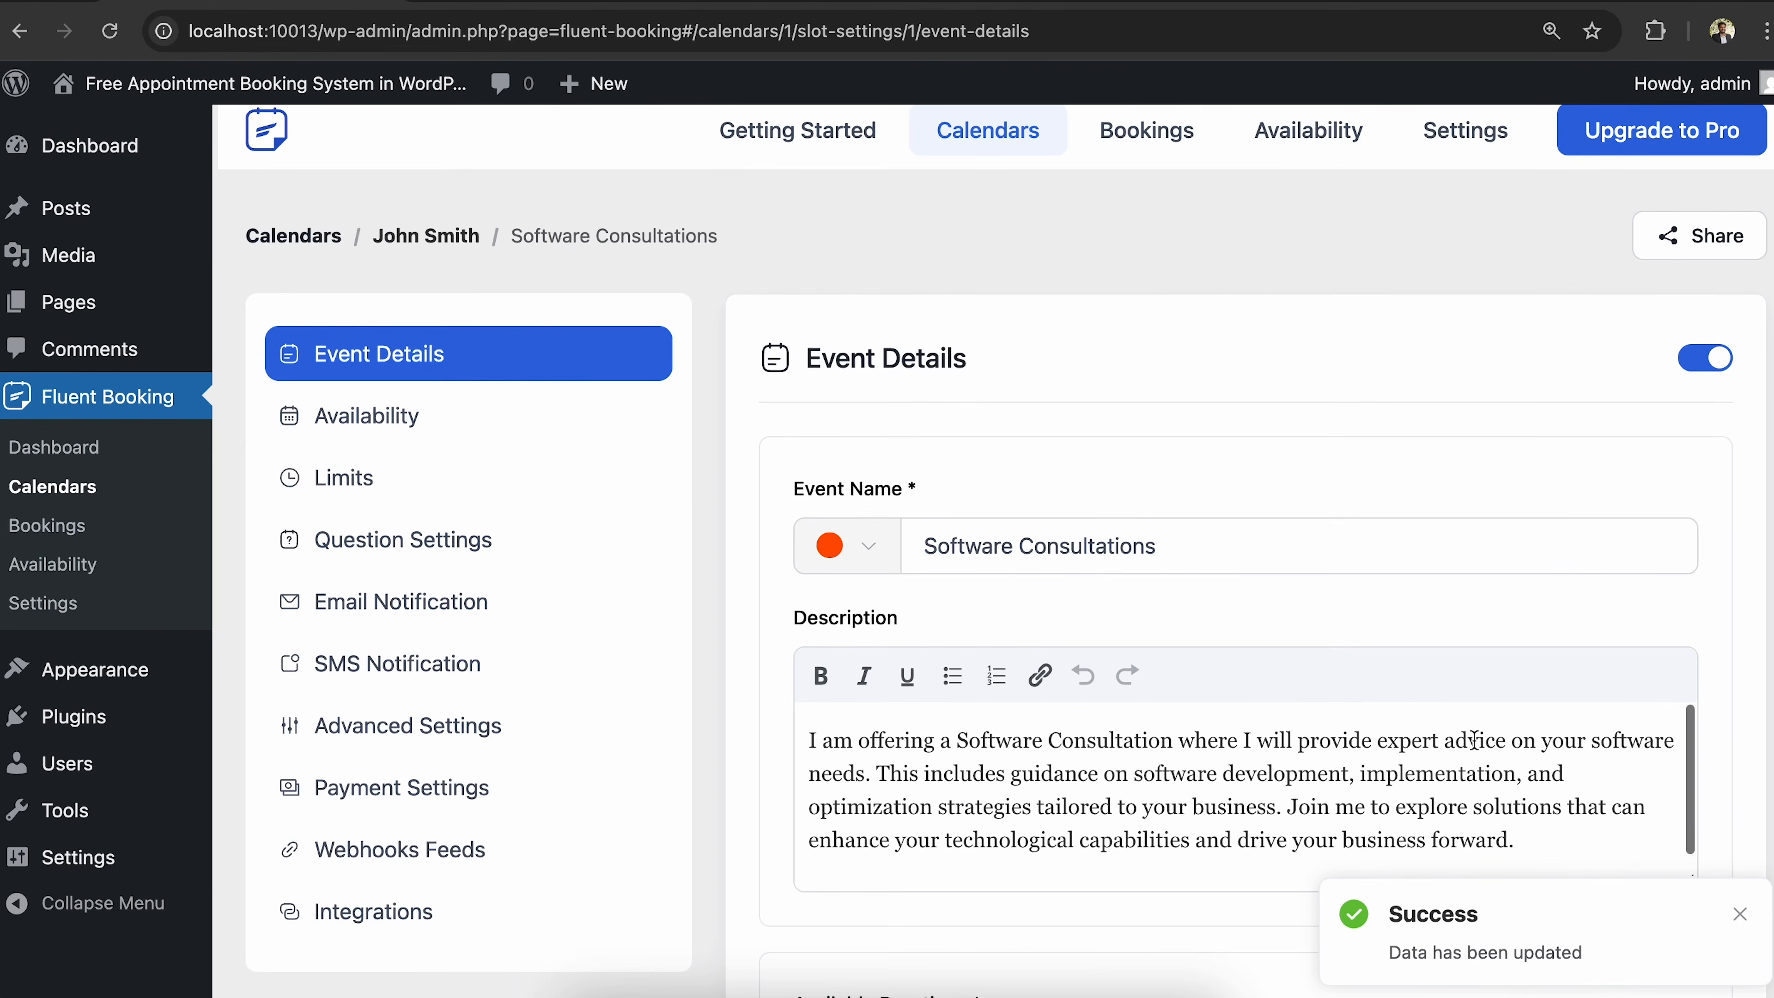
# Change the bookable range from 60 to 30 future days and save availability.
pyautogui.click(425, 421)
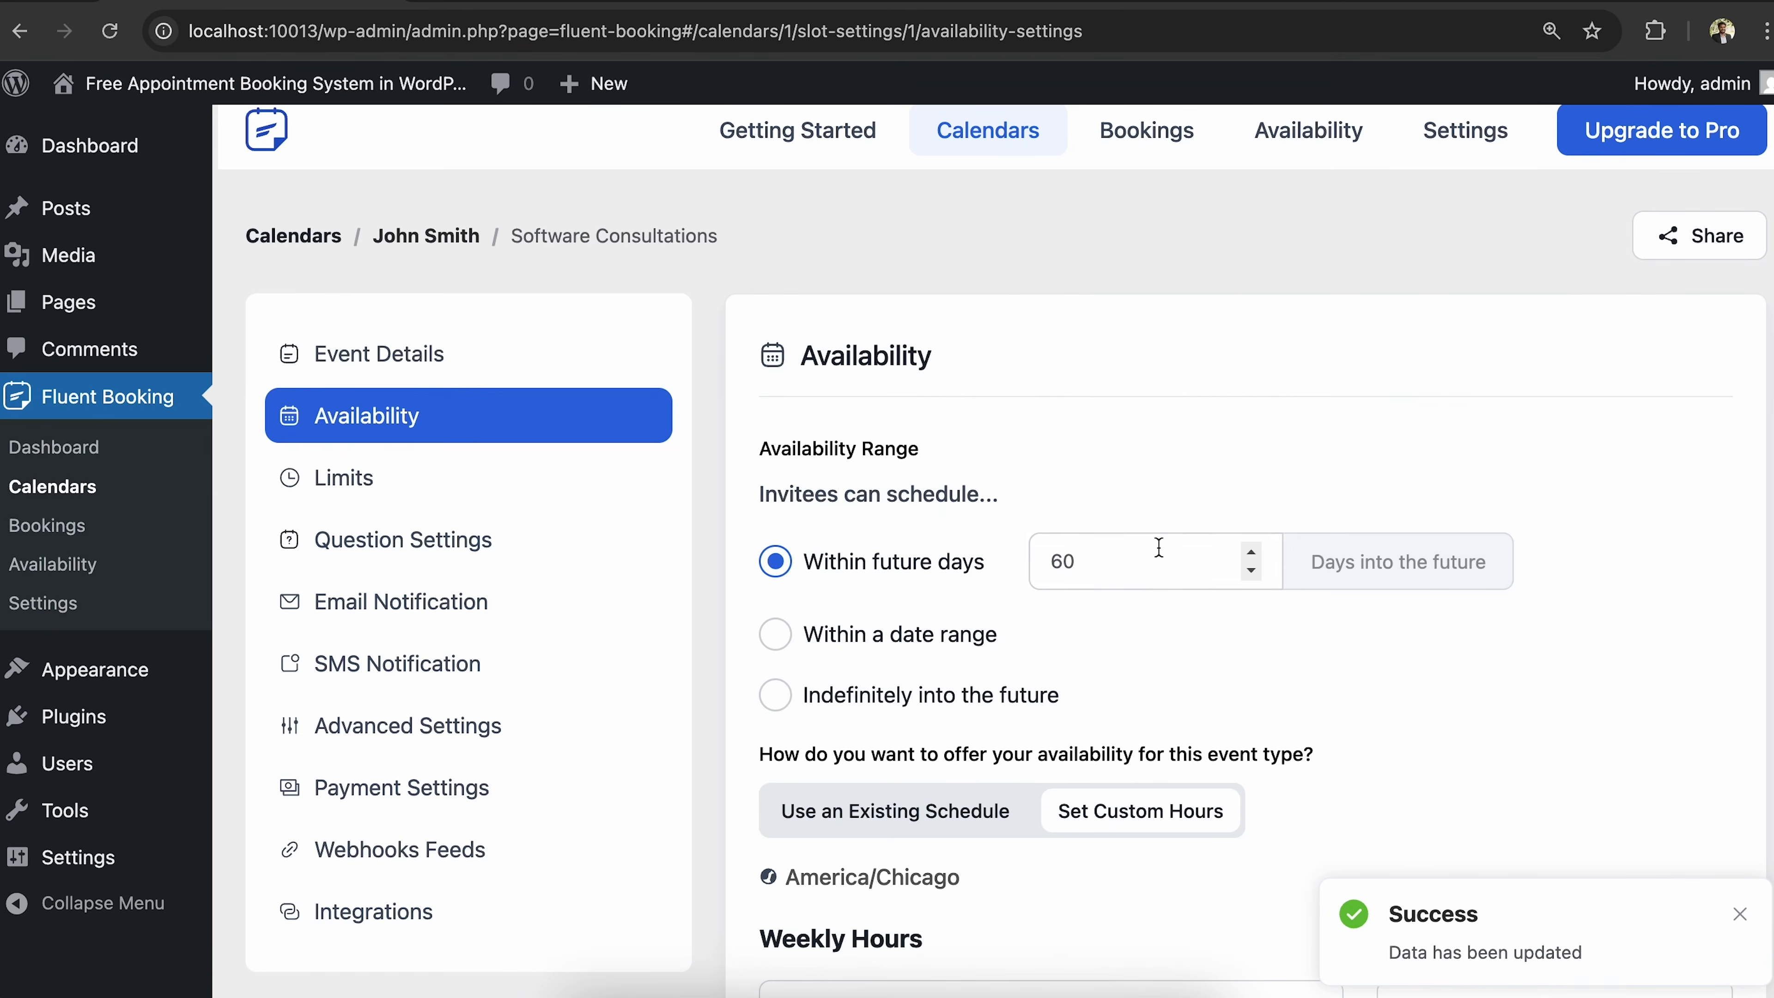
pyautogui.scroll(-3, 1156, 549)
pyautogui.click(1092, 378)
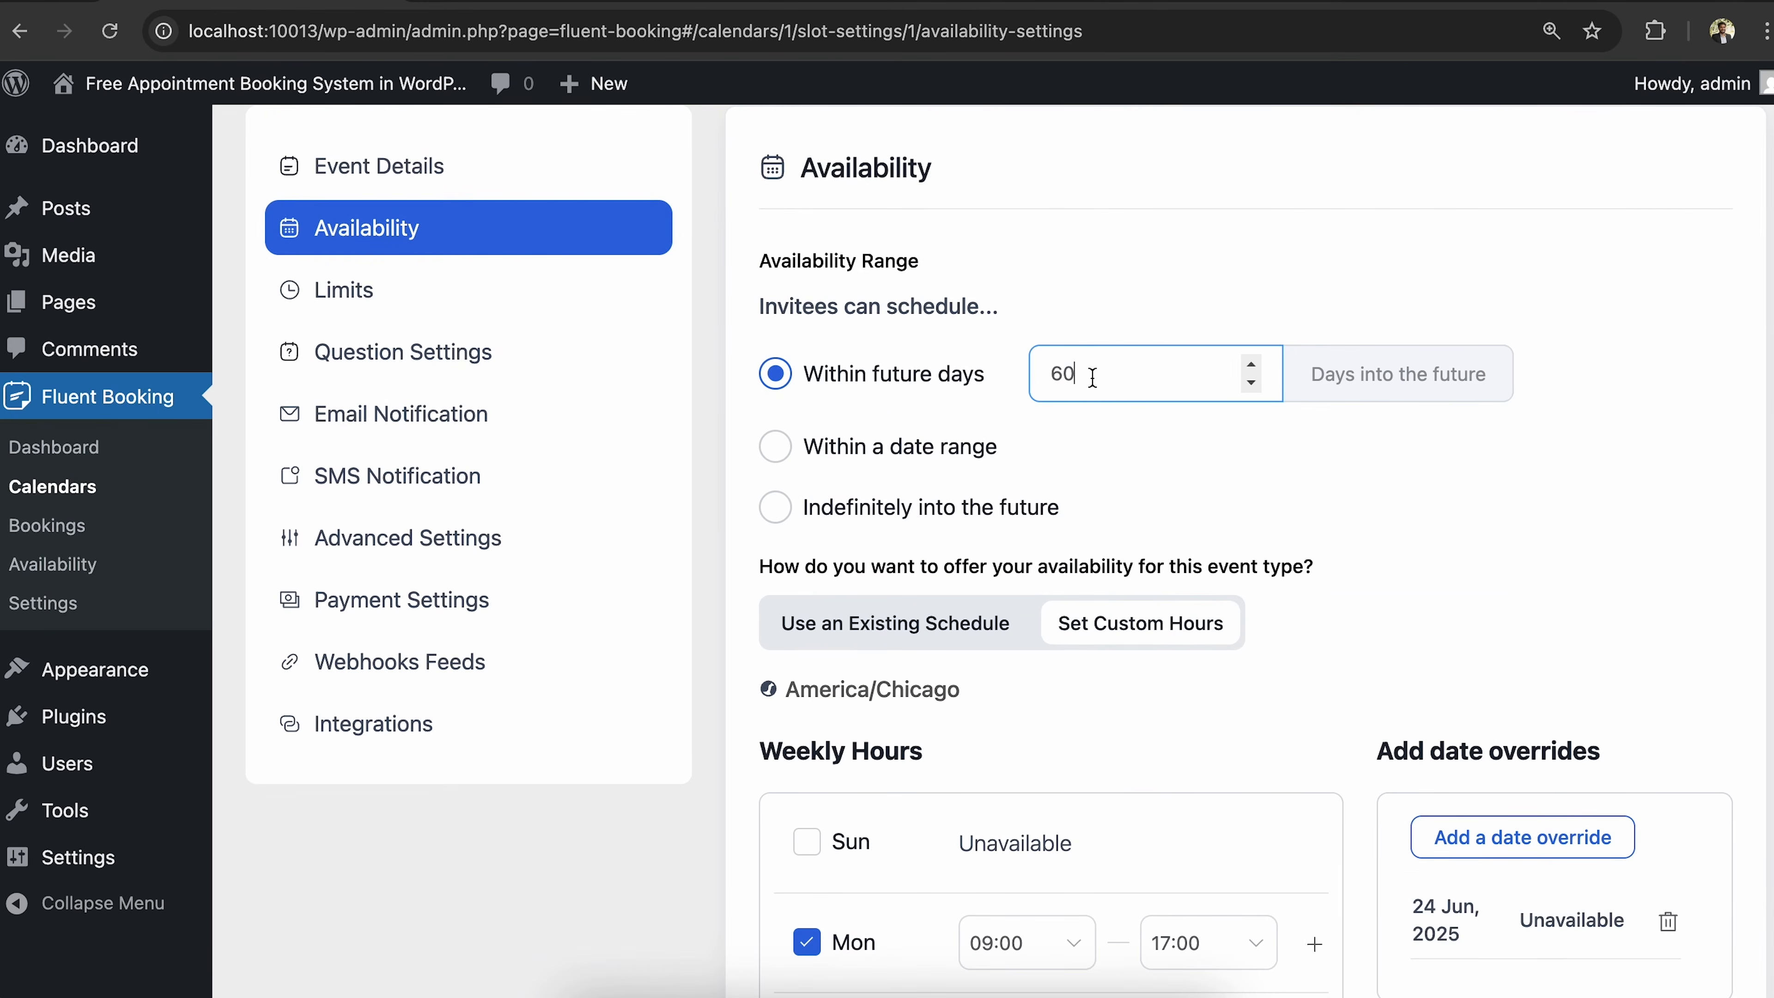
pyautogui.press('BackSpace')
pyautogui.press('BackSpace')
pyautogui.write('30')
pyautogui.scroll(-7, 1122, 470)
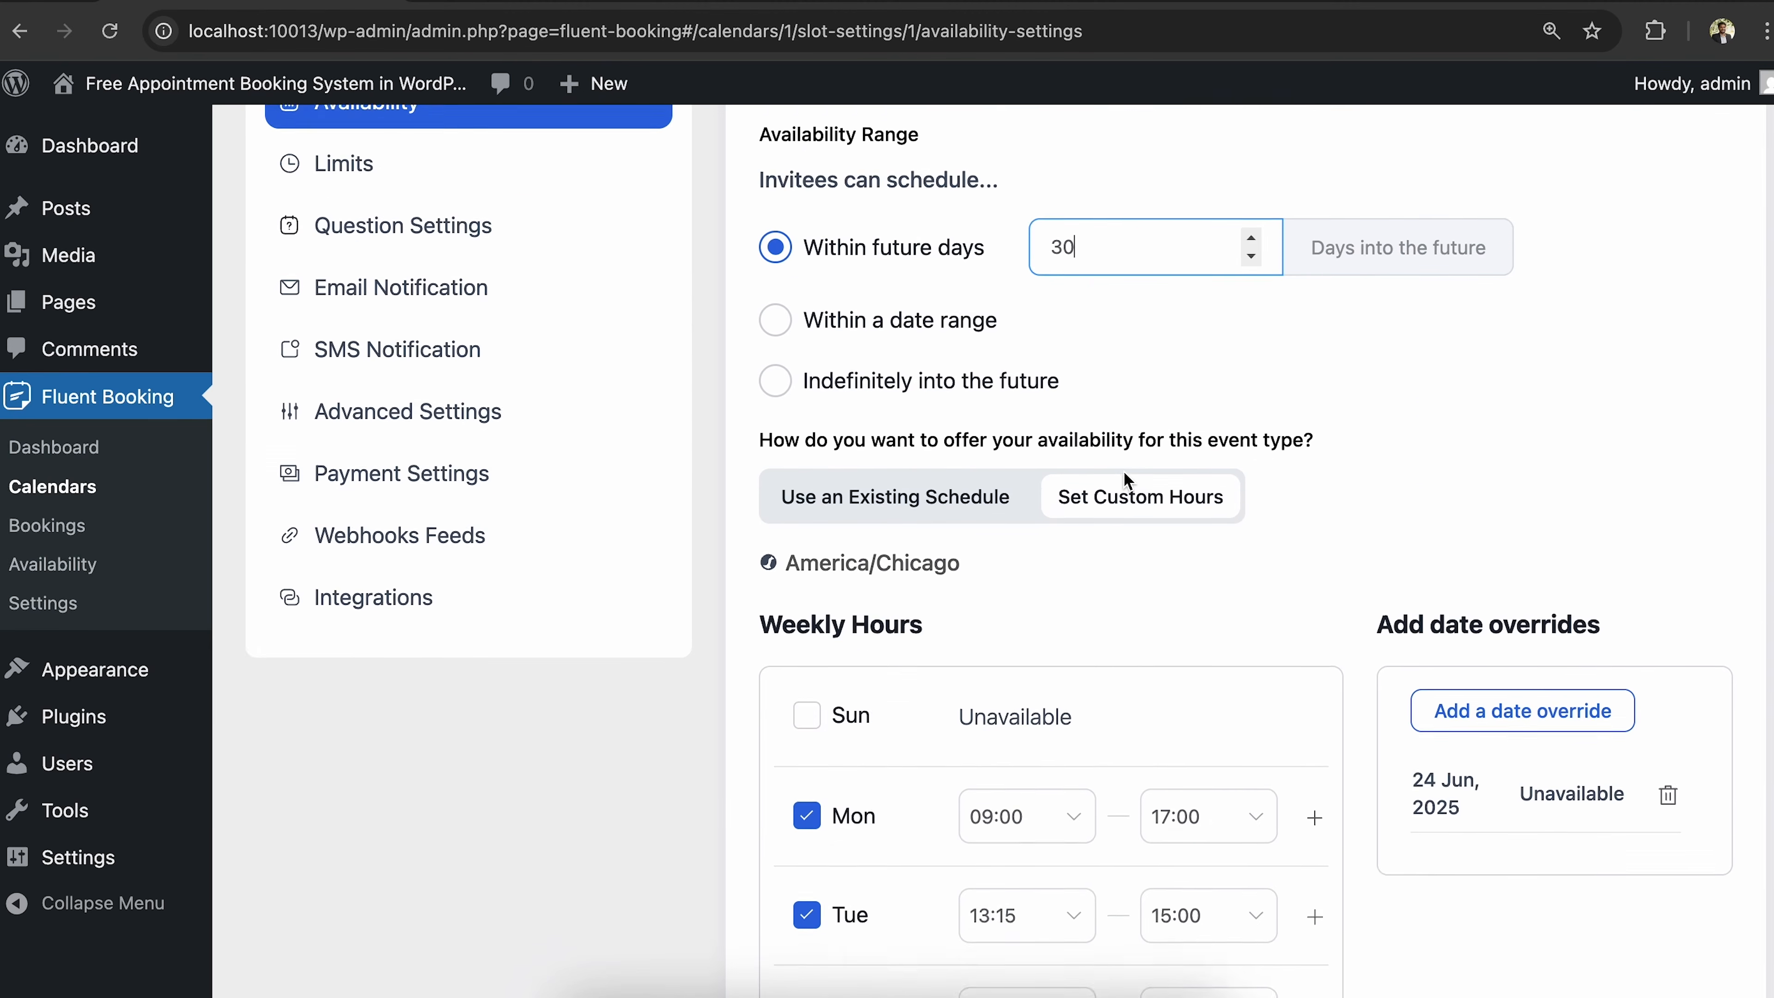
pyautogui.scroll(-4, 1122, 470)
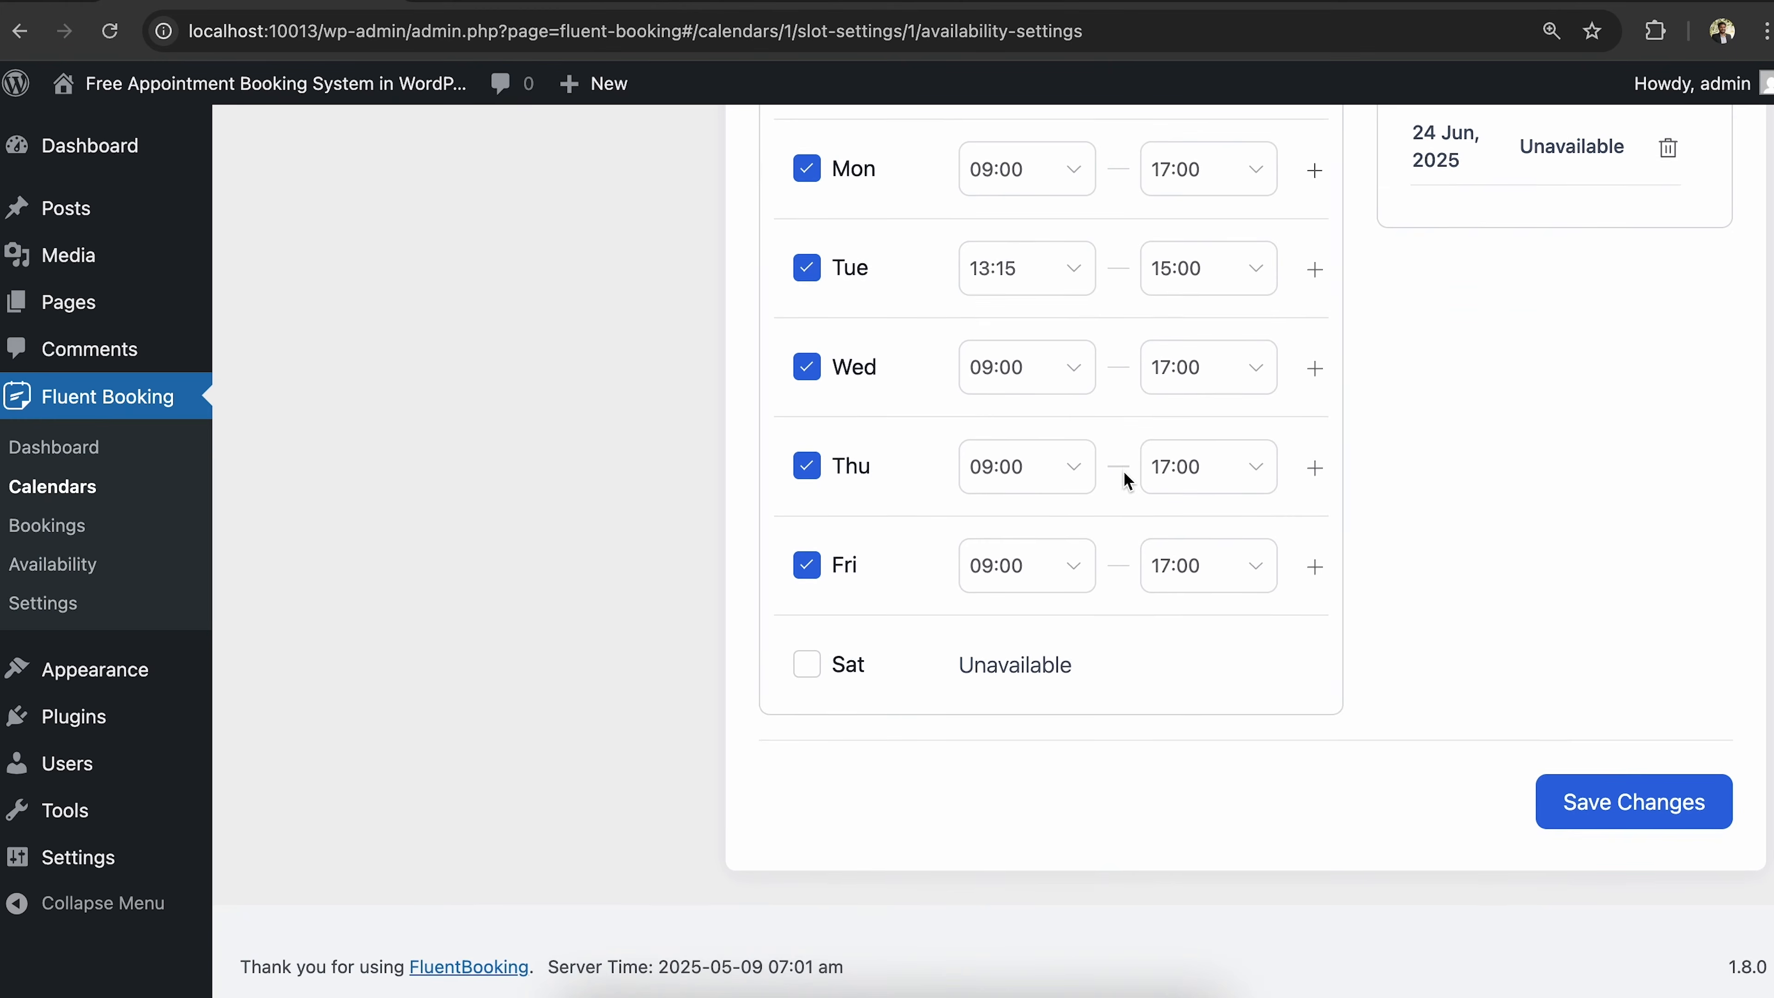
pyautogui.scroll(3, 1557, 364)
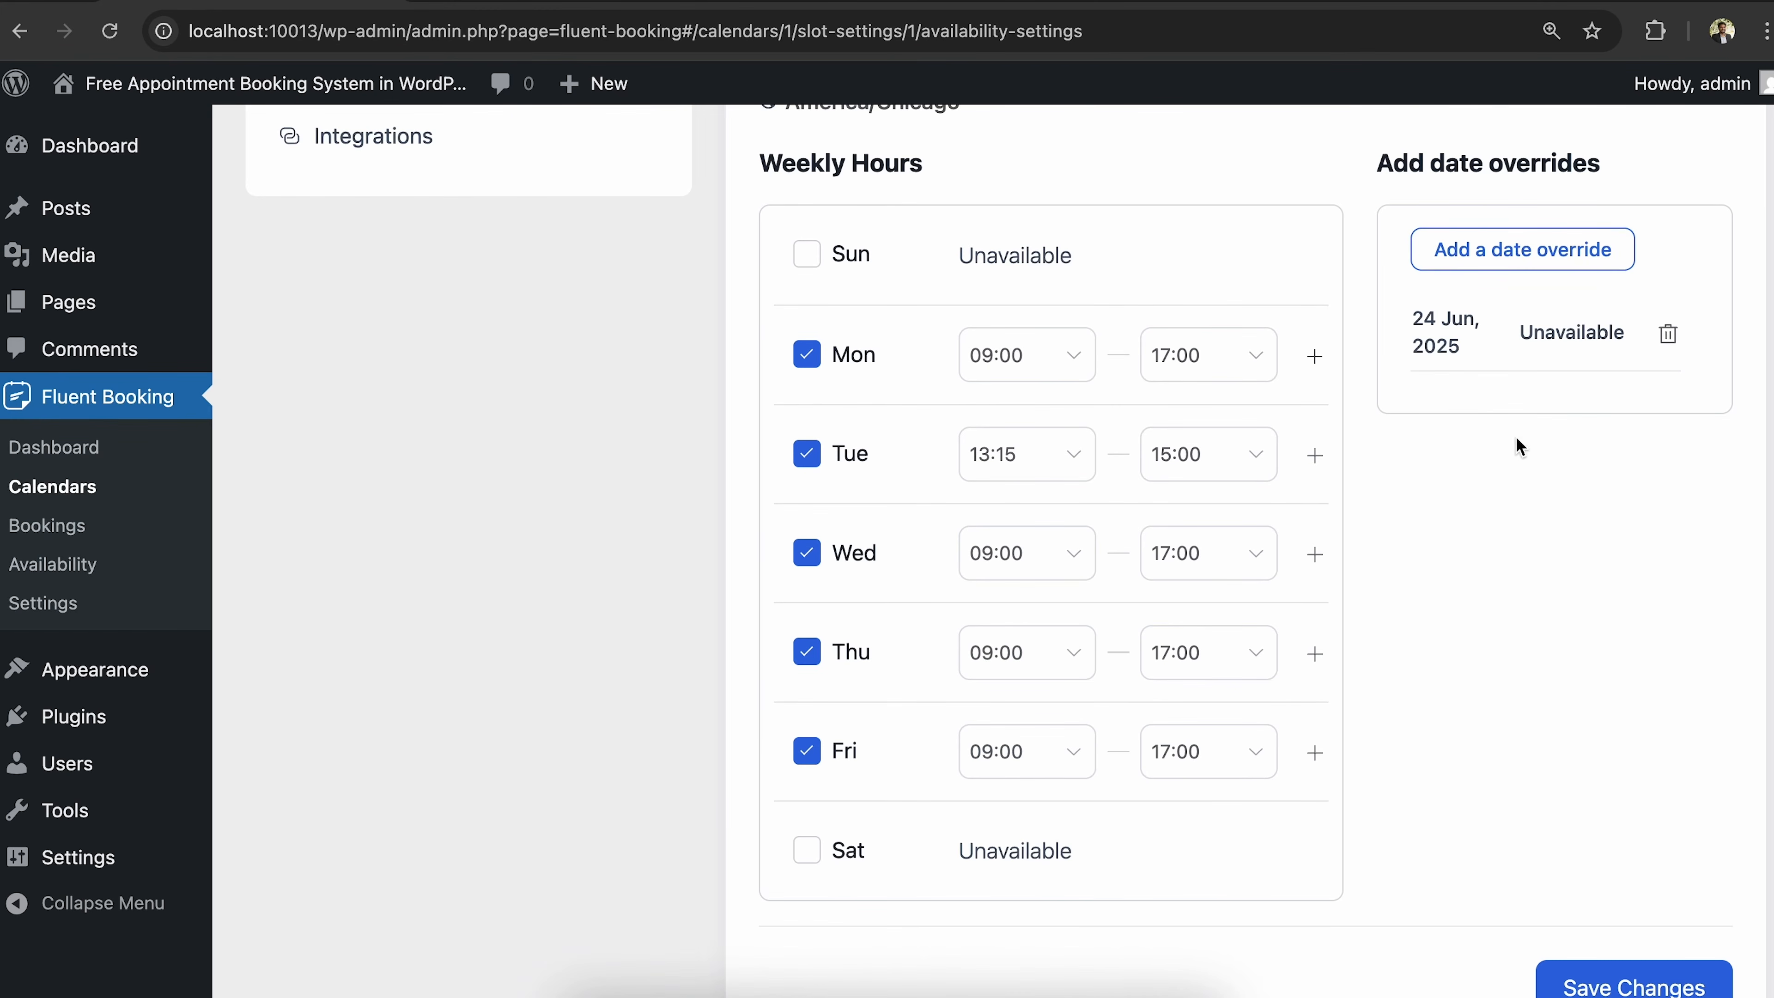
pyautogui.scroll(-3, 1592, 855)
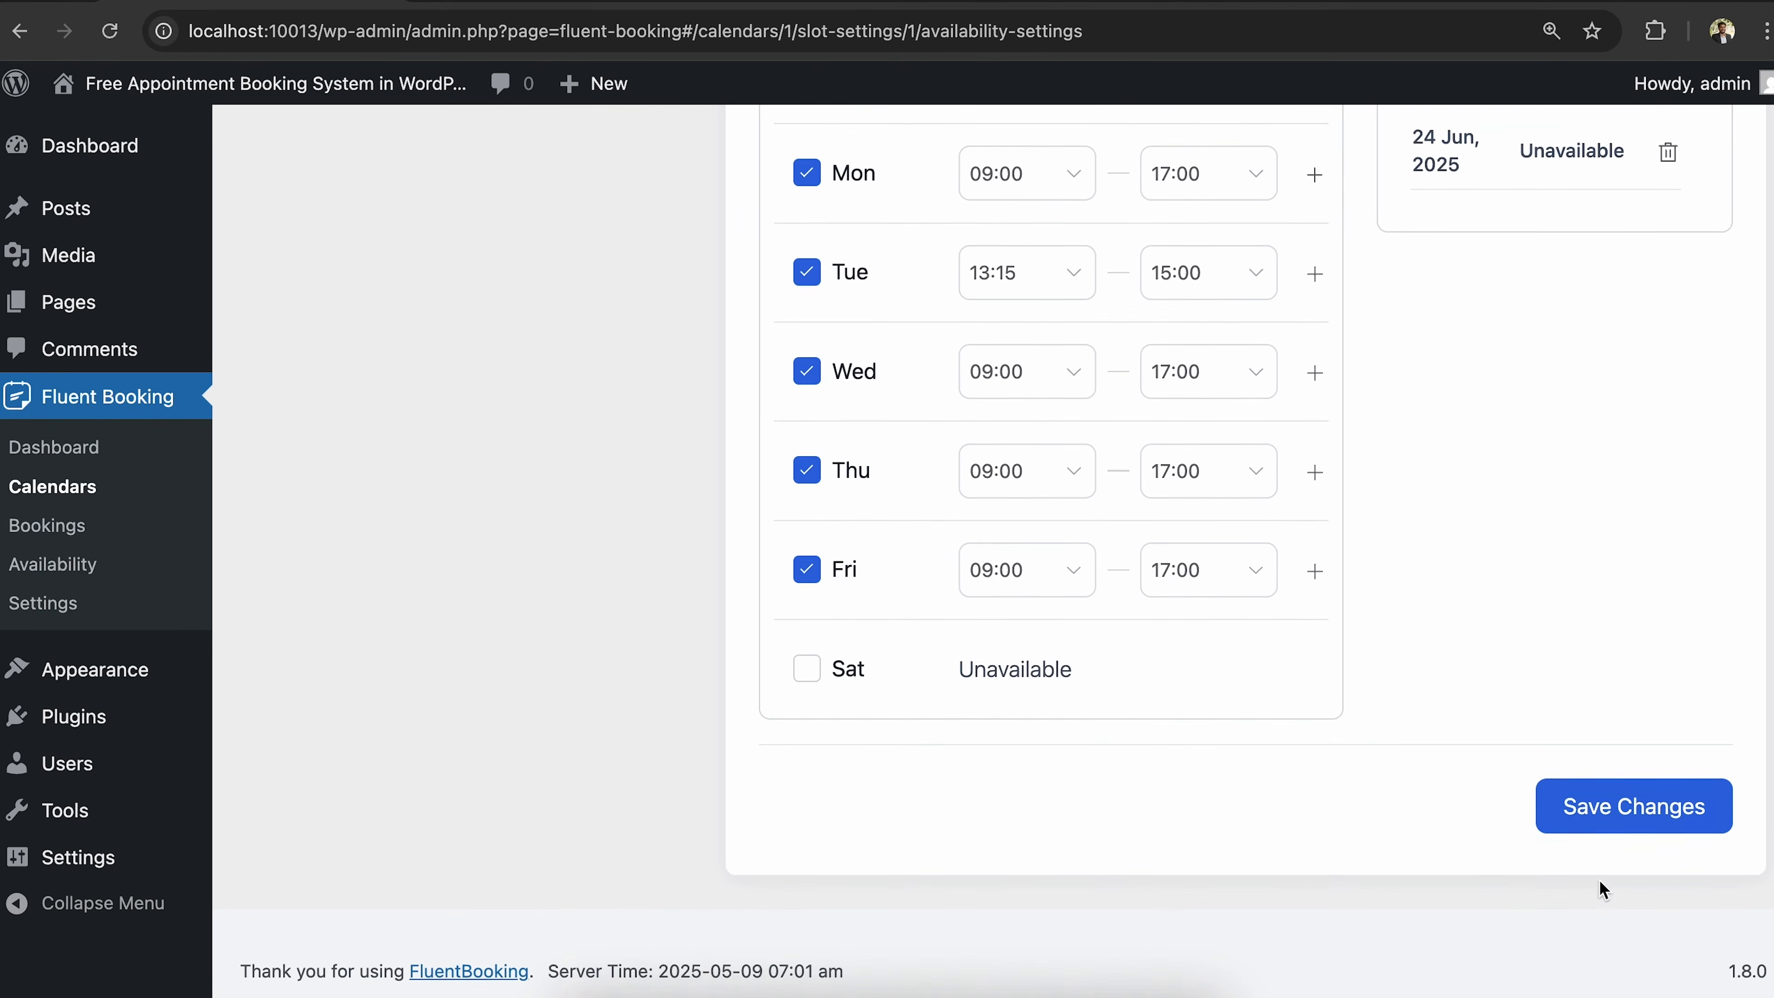
pyautogui.click(1599, 825)
# Save the event's Limits settings: buffers, 24-hour notice, 2 bookings per day.
pyautogui.scroll(-1, 1382, 538)
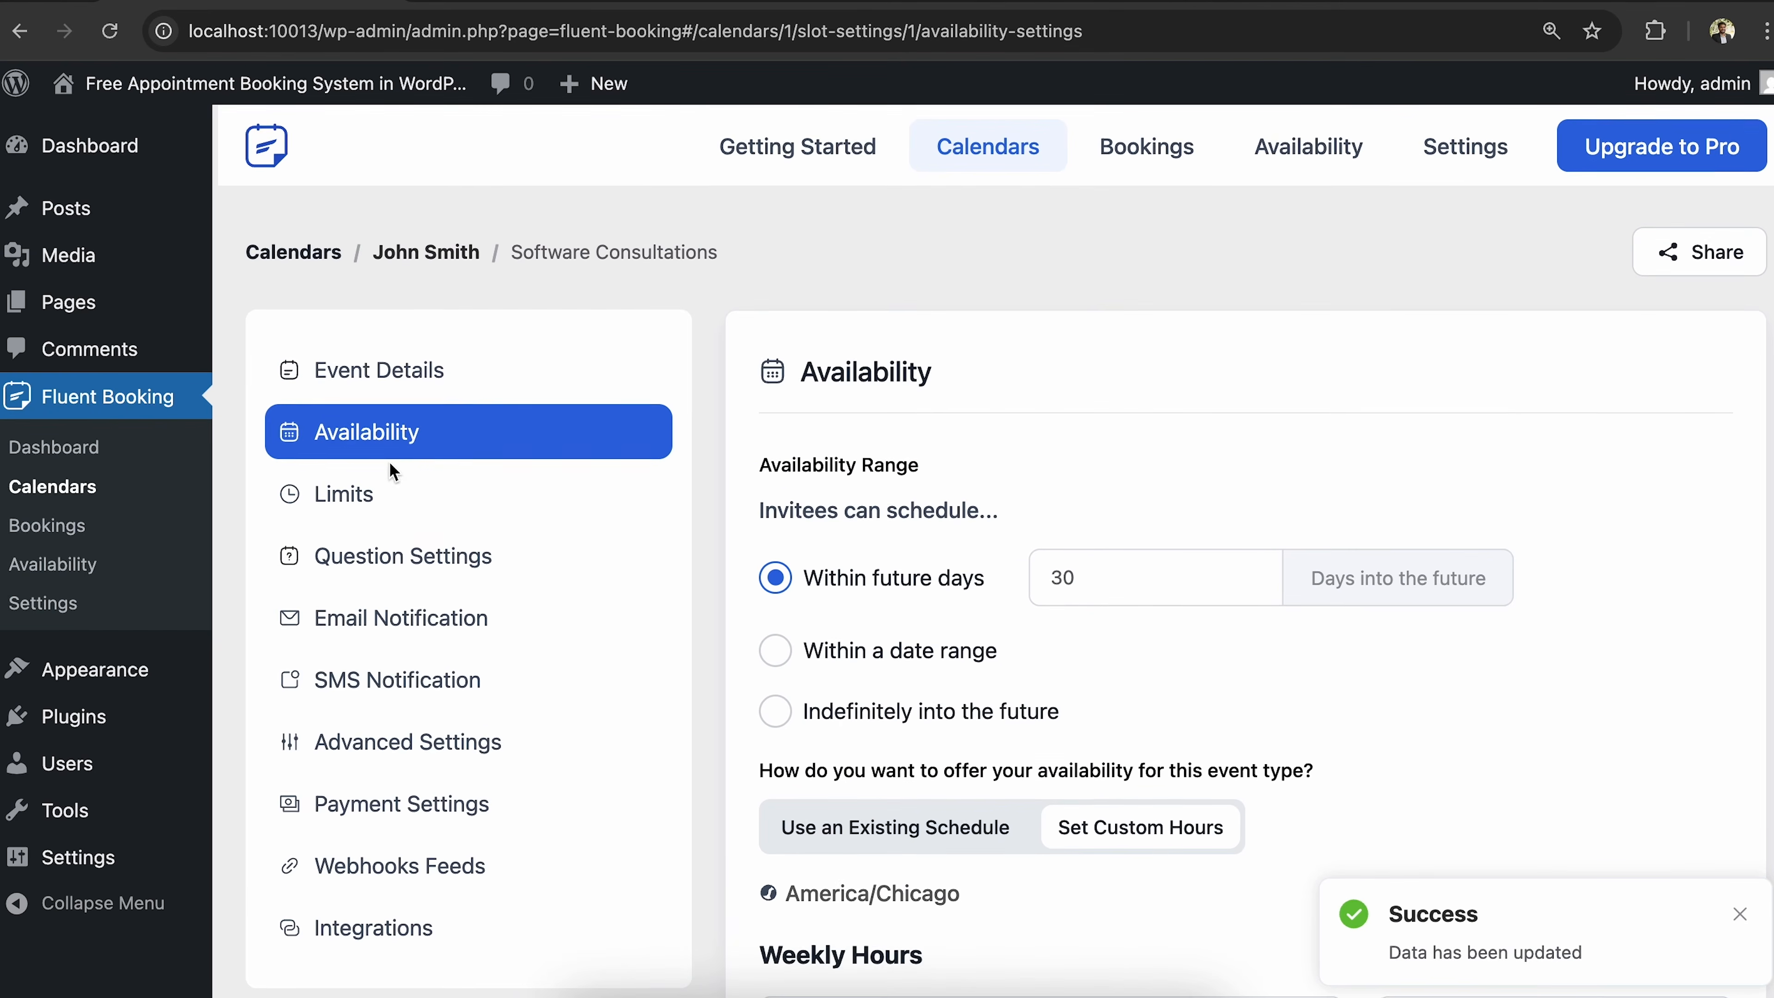
pyautogui.click(391, 494)
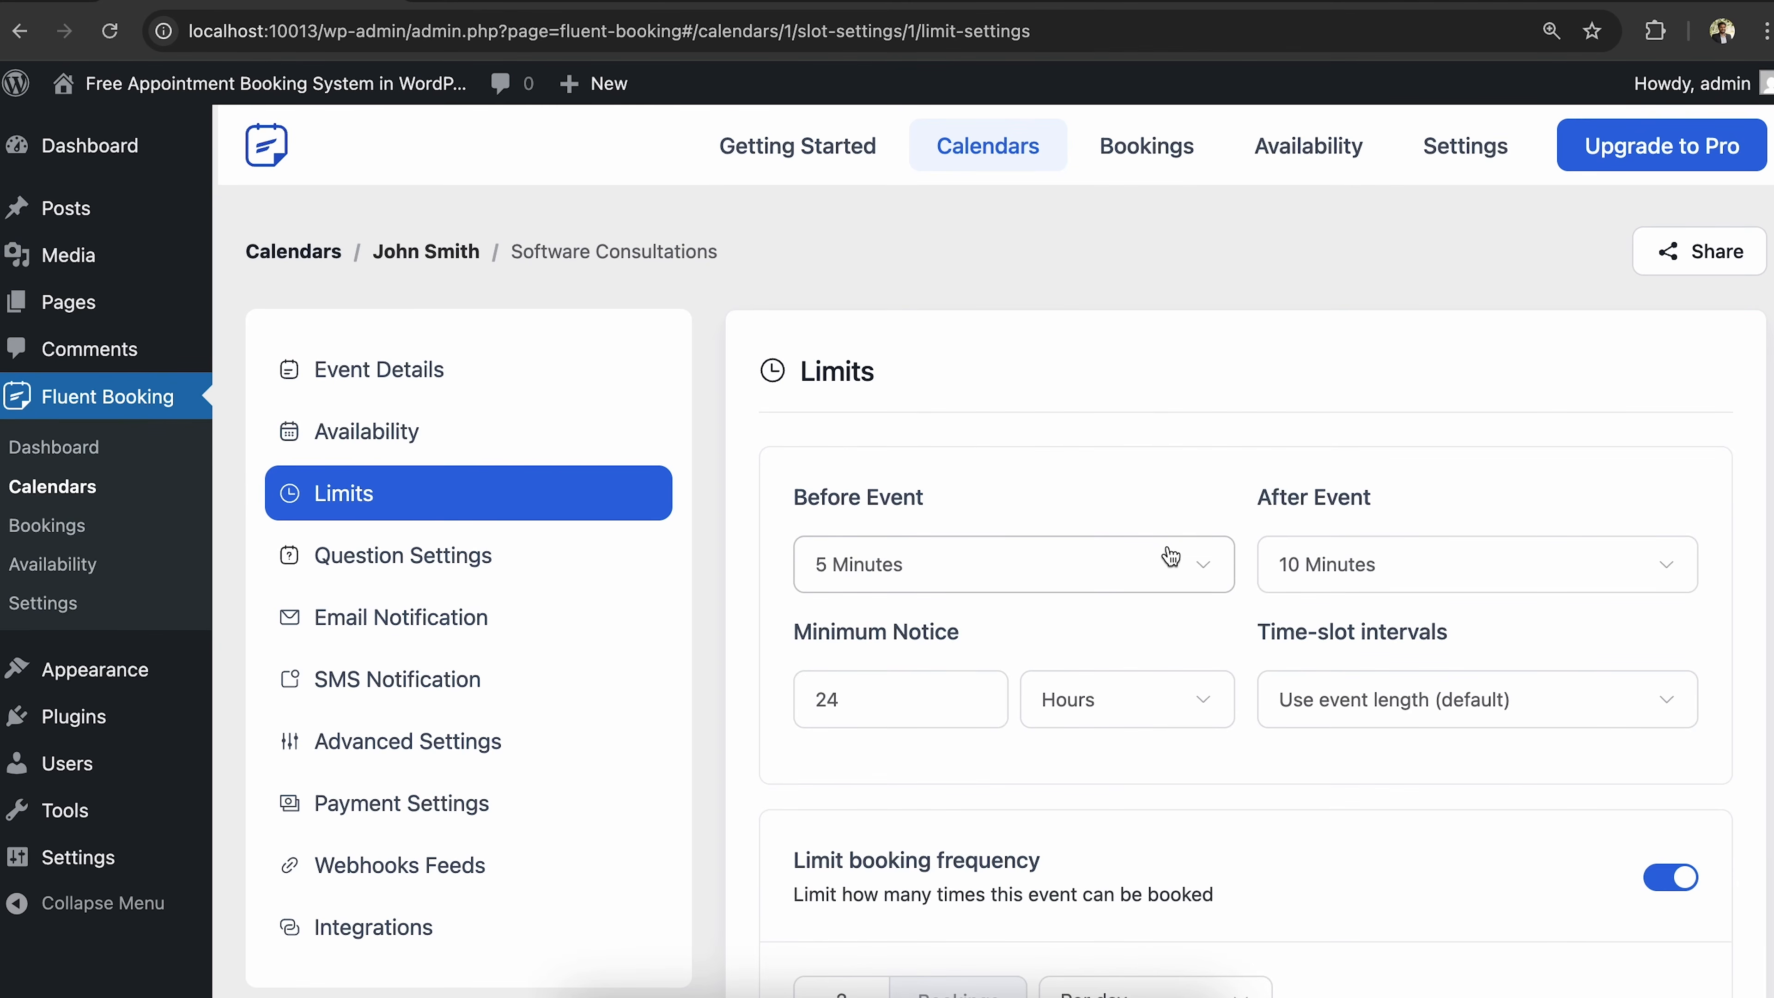
pyautogui.scroll(-5, 1171, 557)
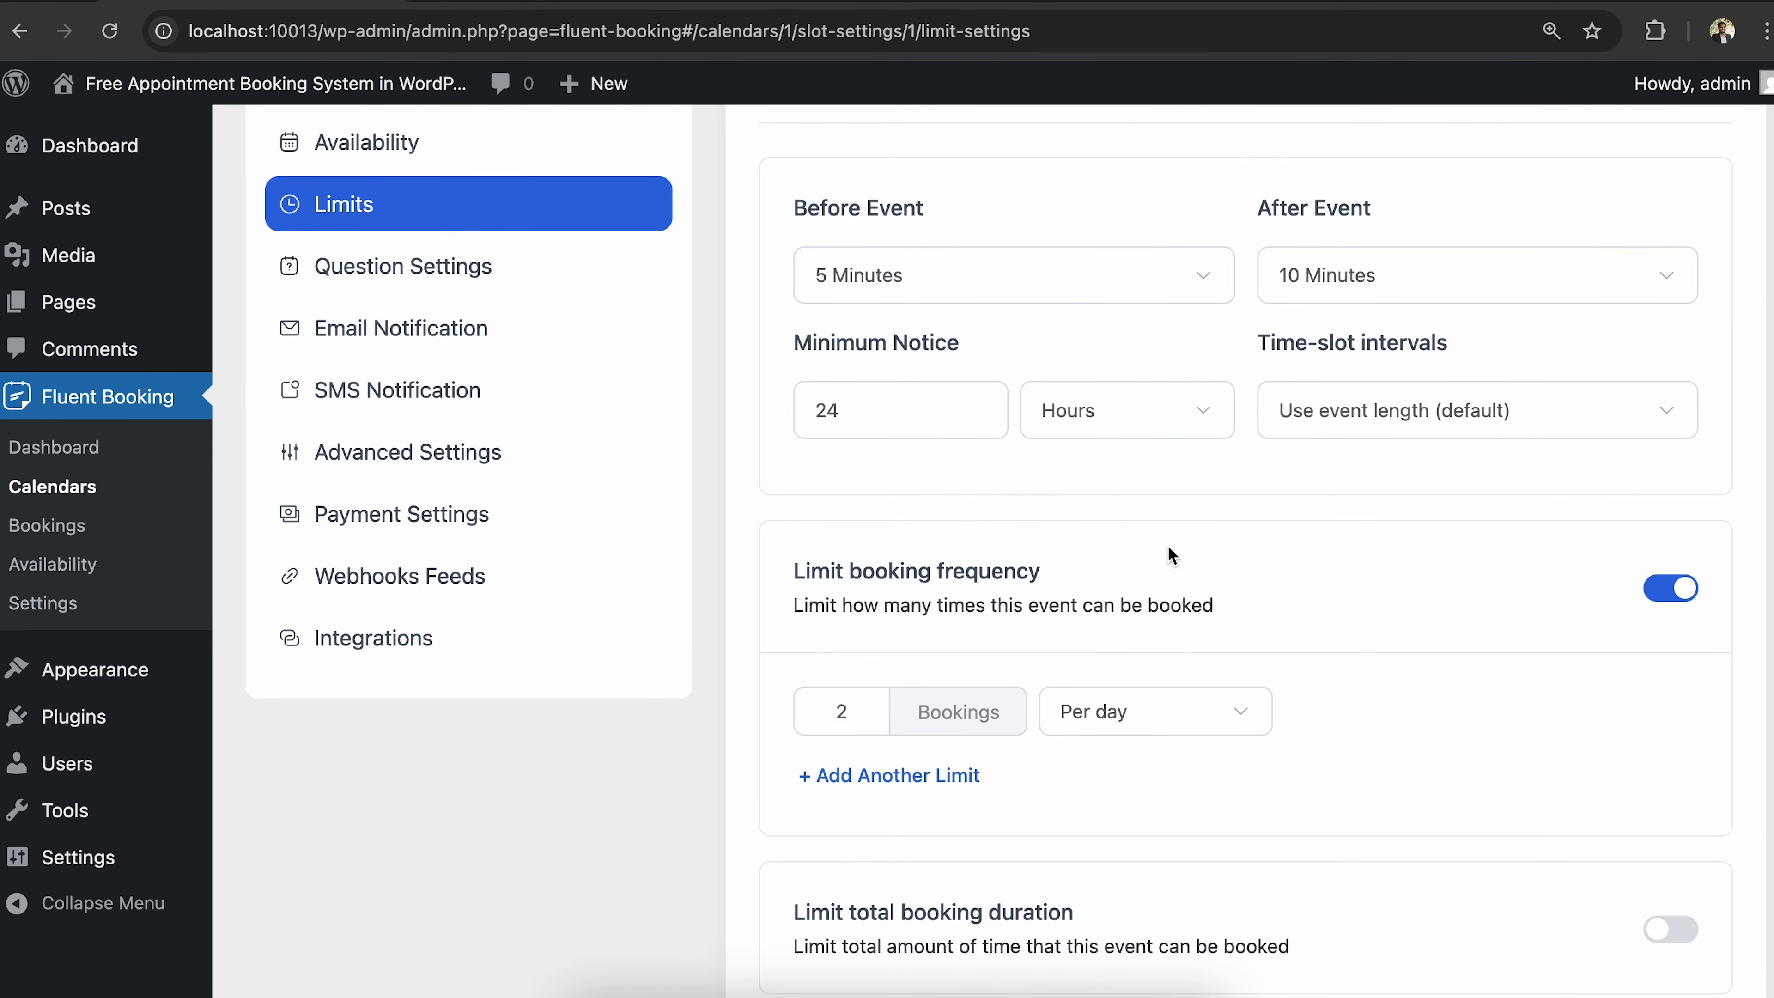
pyautogui.scroll(-7, 1171, 557)
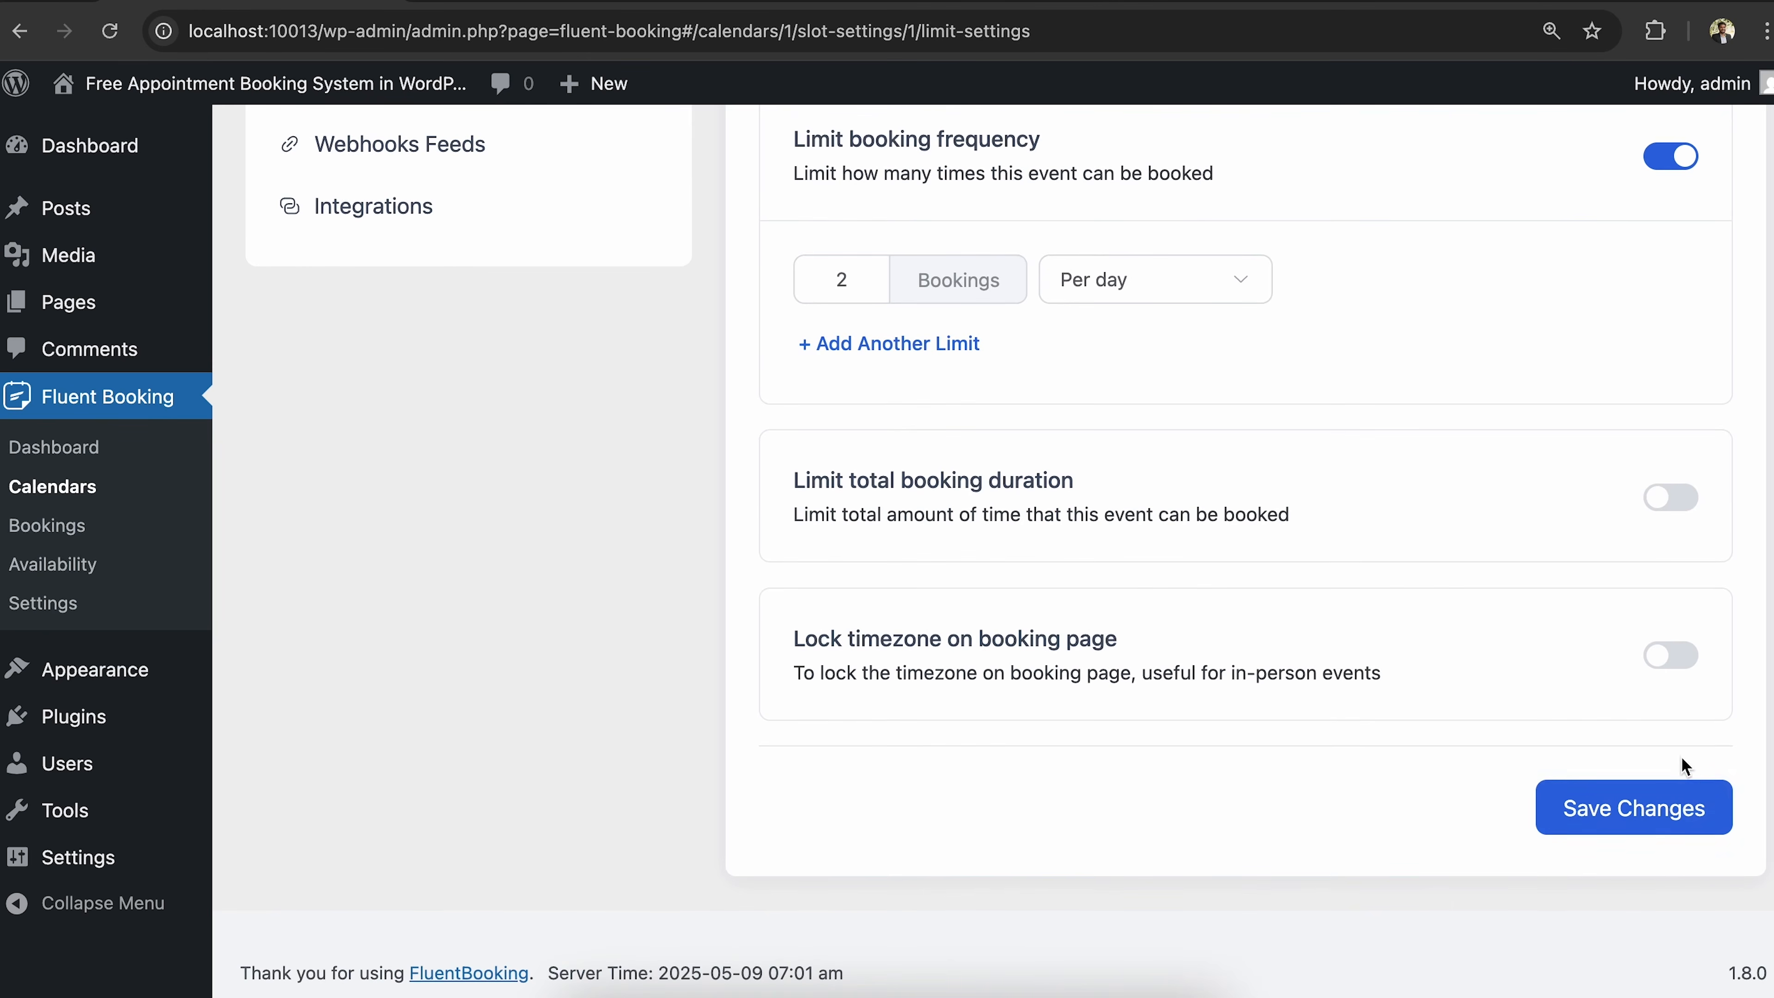
pyautogui.click(1666, 814)
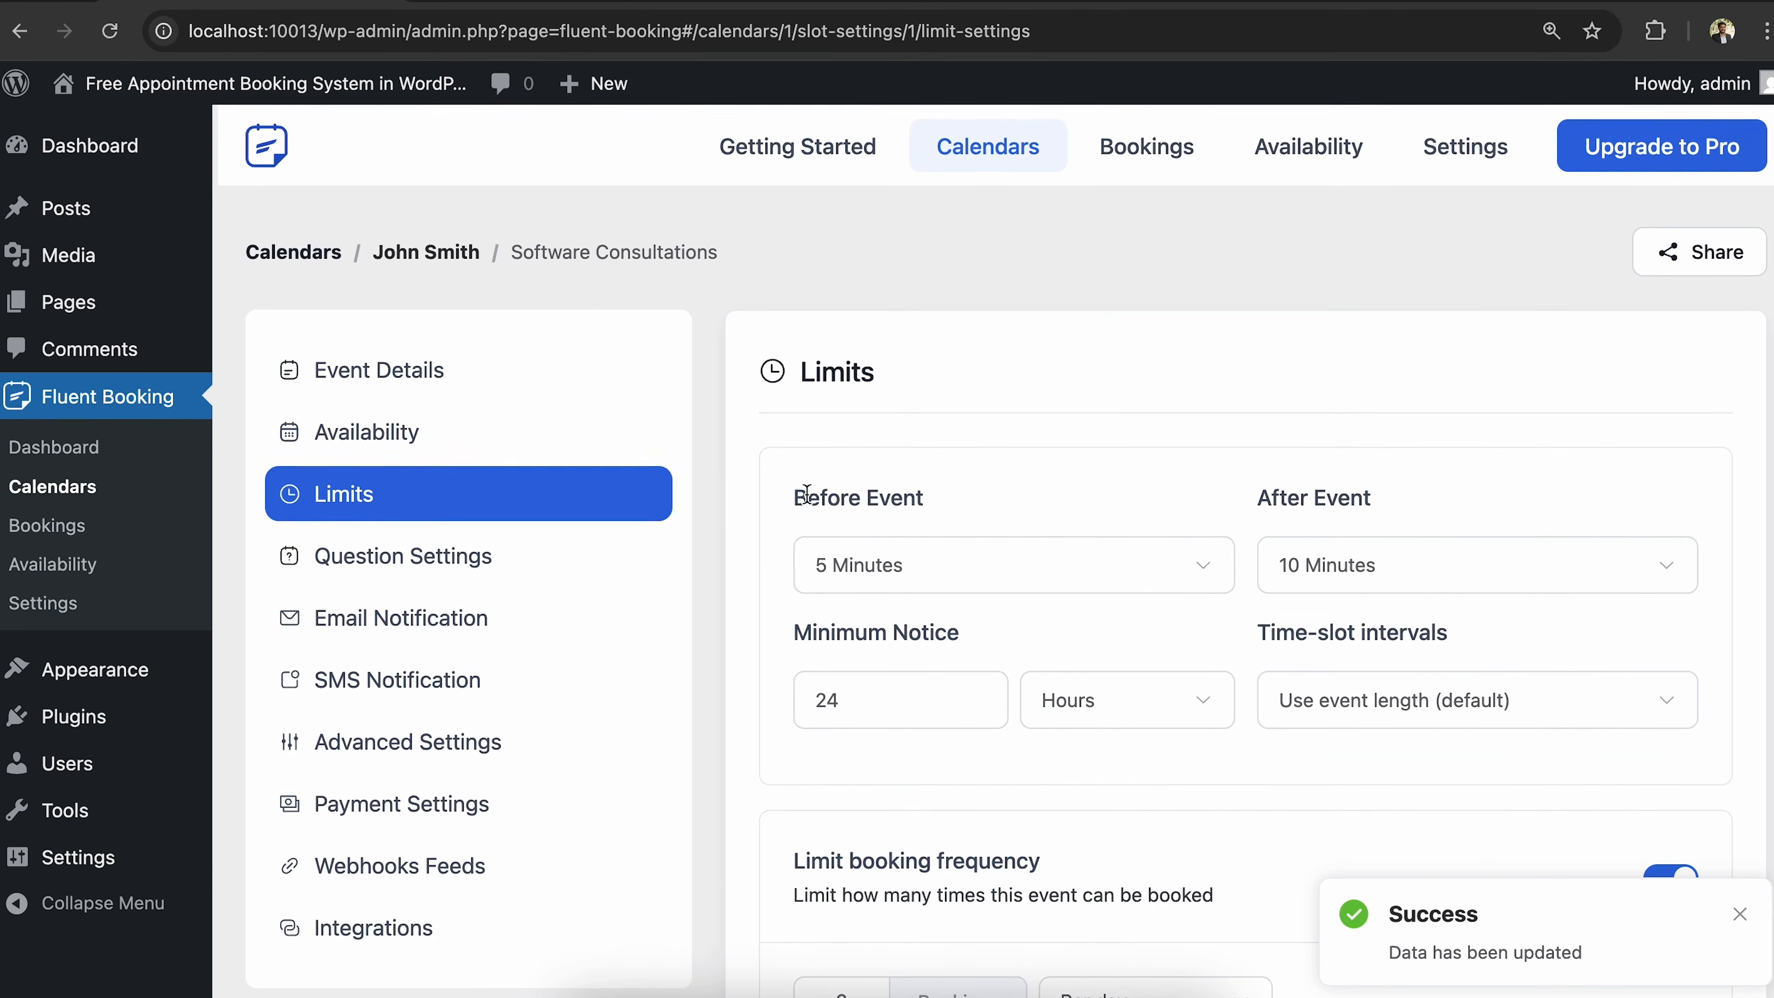
# Re-save the Reason for cancellation and Reason for reschedule booking questions.
pyautogui.click(503, 557)
pyautogui.scroll(-3, 1367, 594)
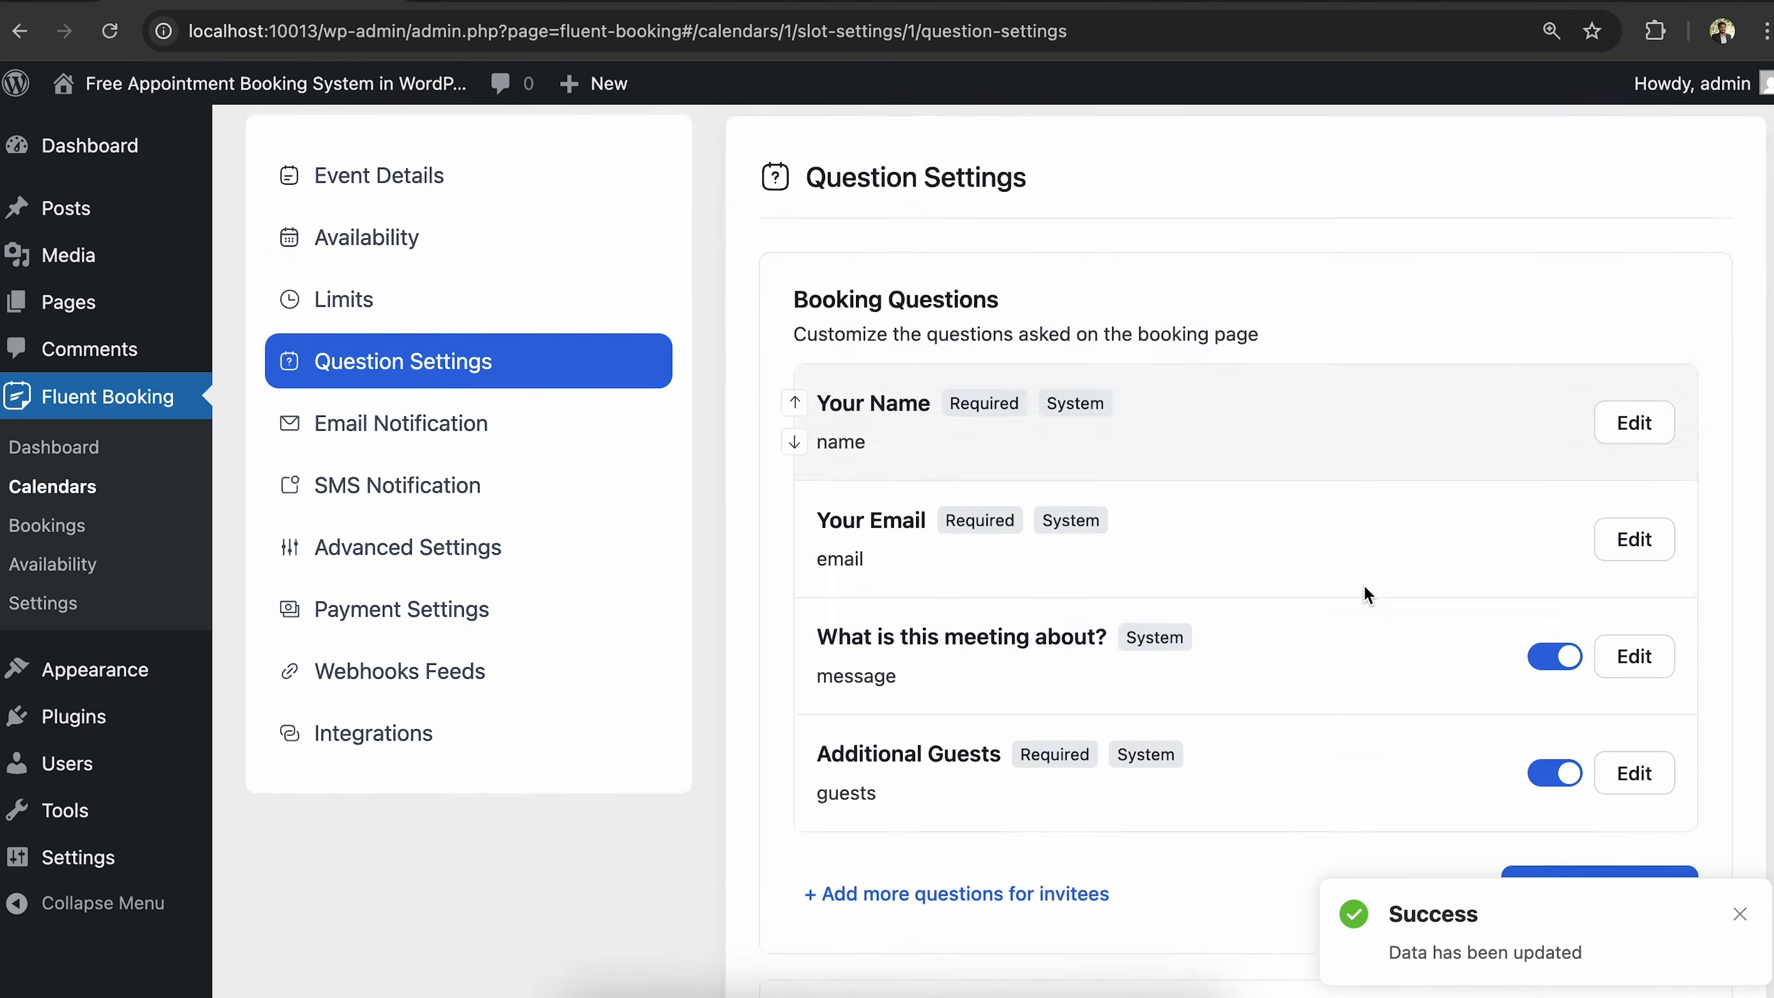
pyautogui.scroll(-4, 1367, 594)
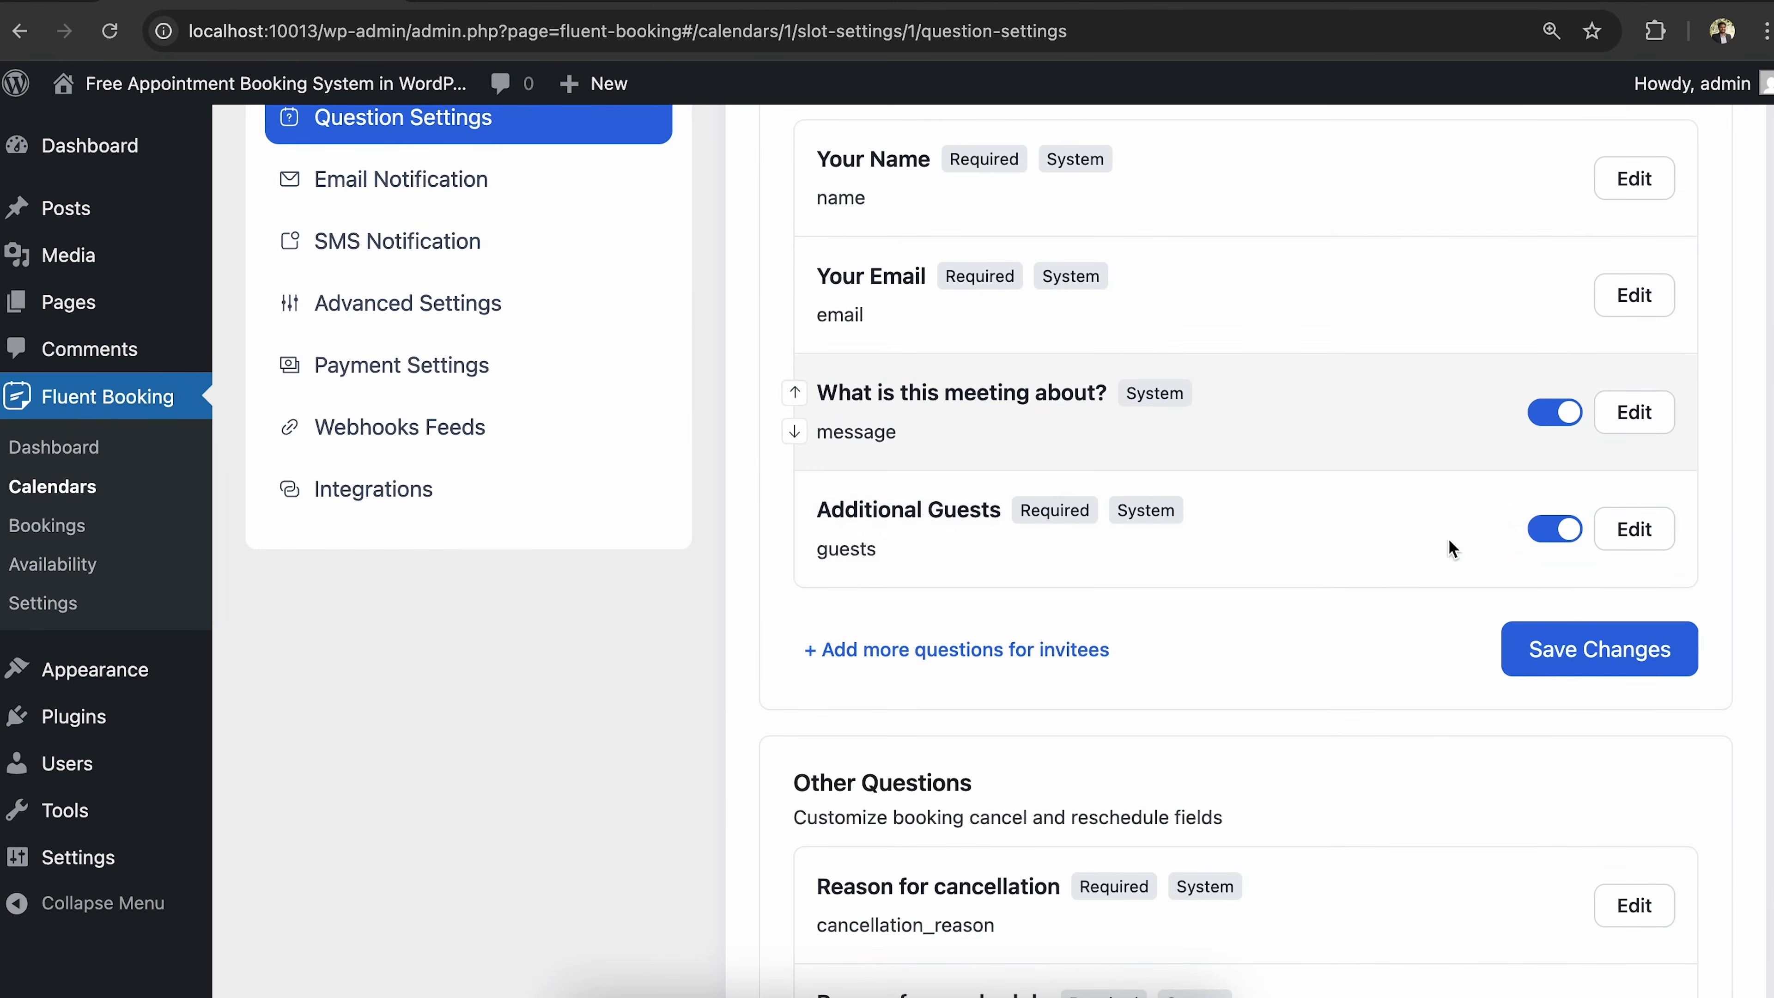
pyautogui.scroll(-4, 1394, 650)
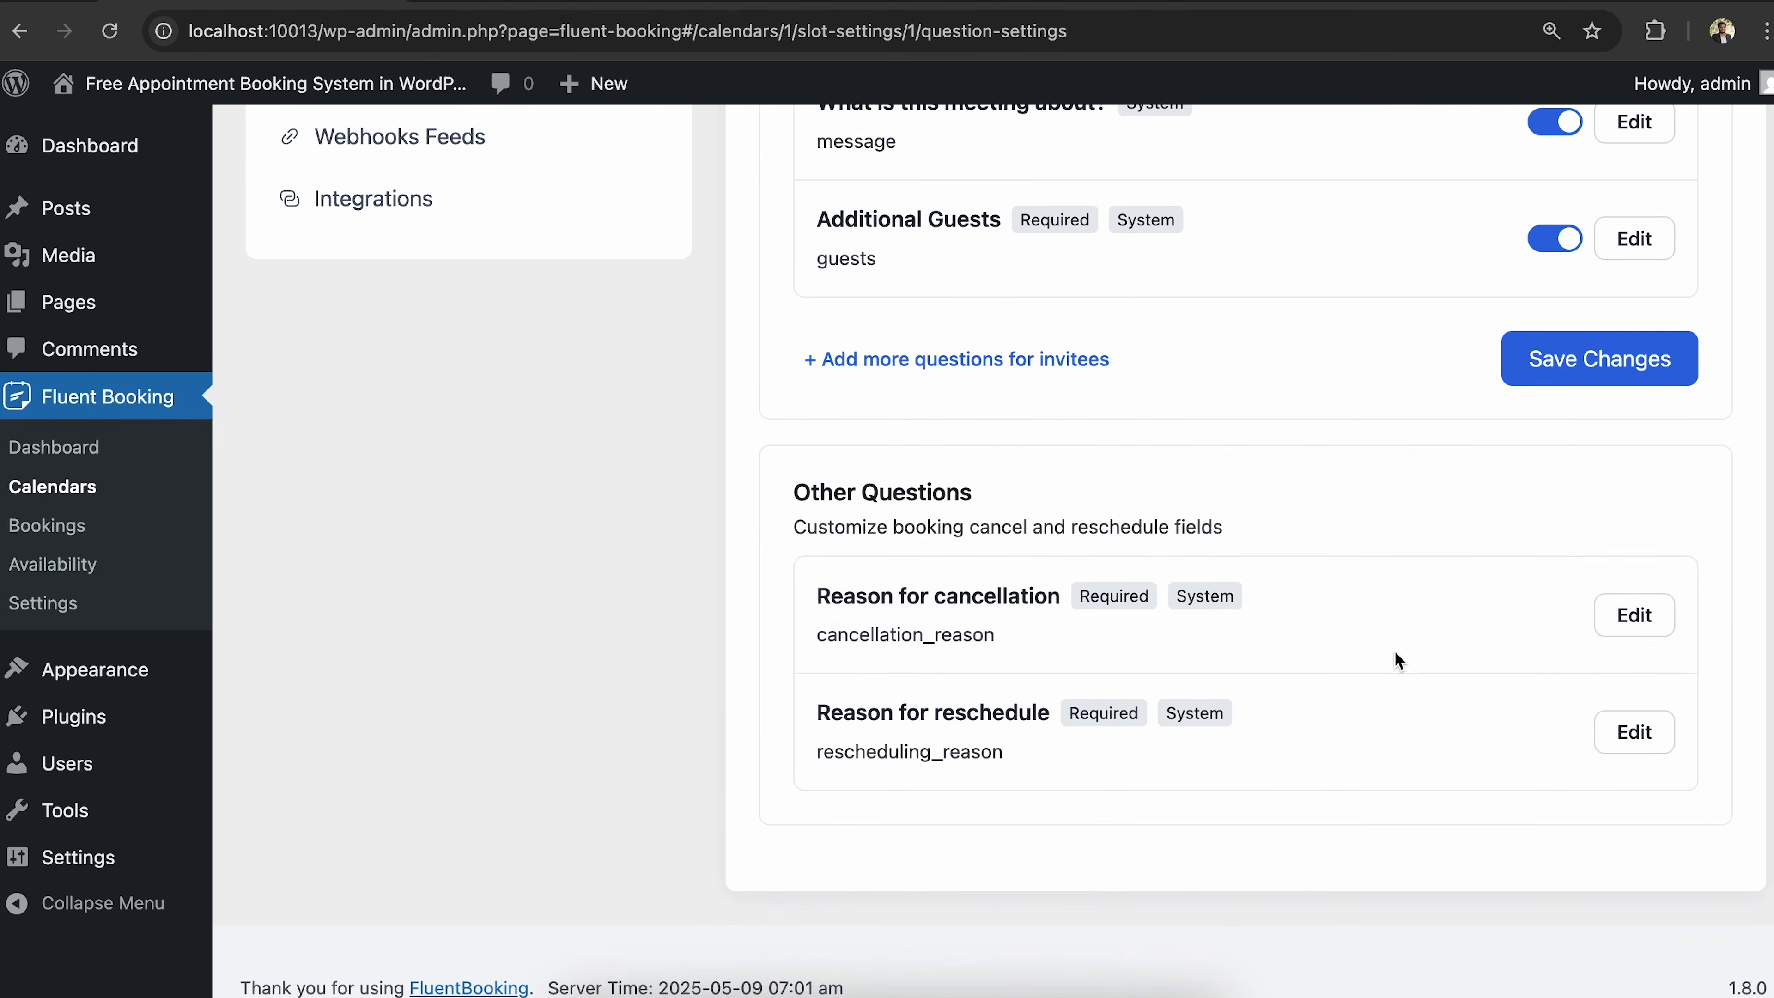
pyautogui.click(1634, 615)
pyautogui.click(730, 881)
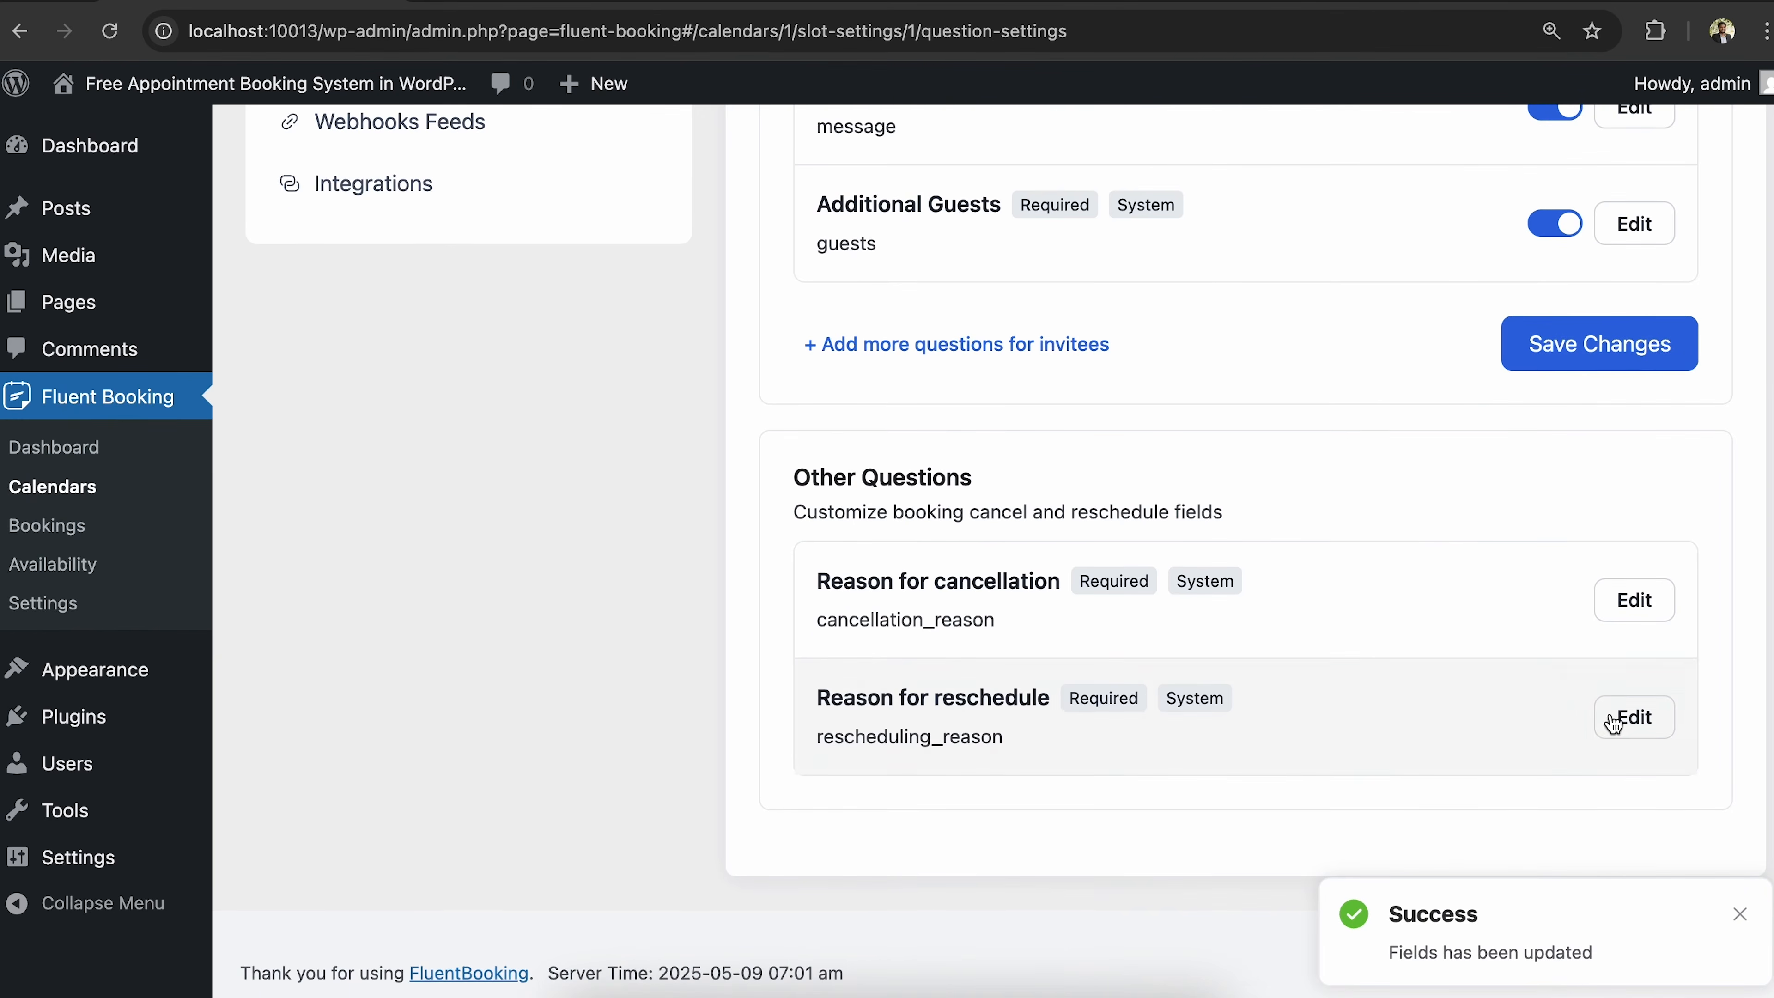
pyautogui.click(1614, 723)
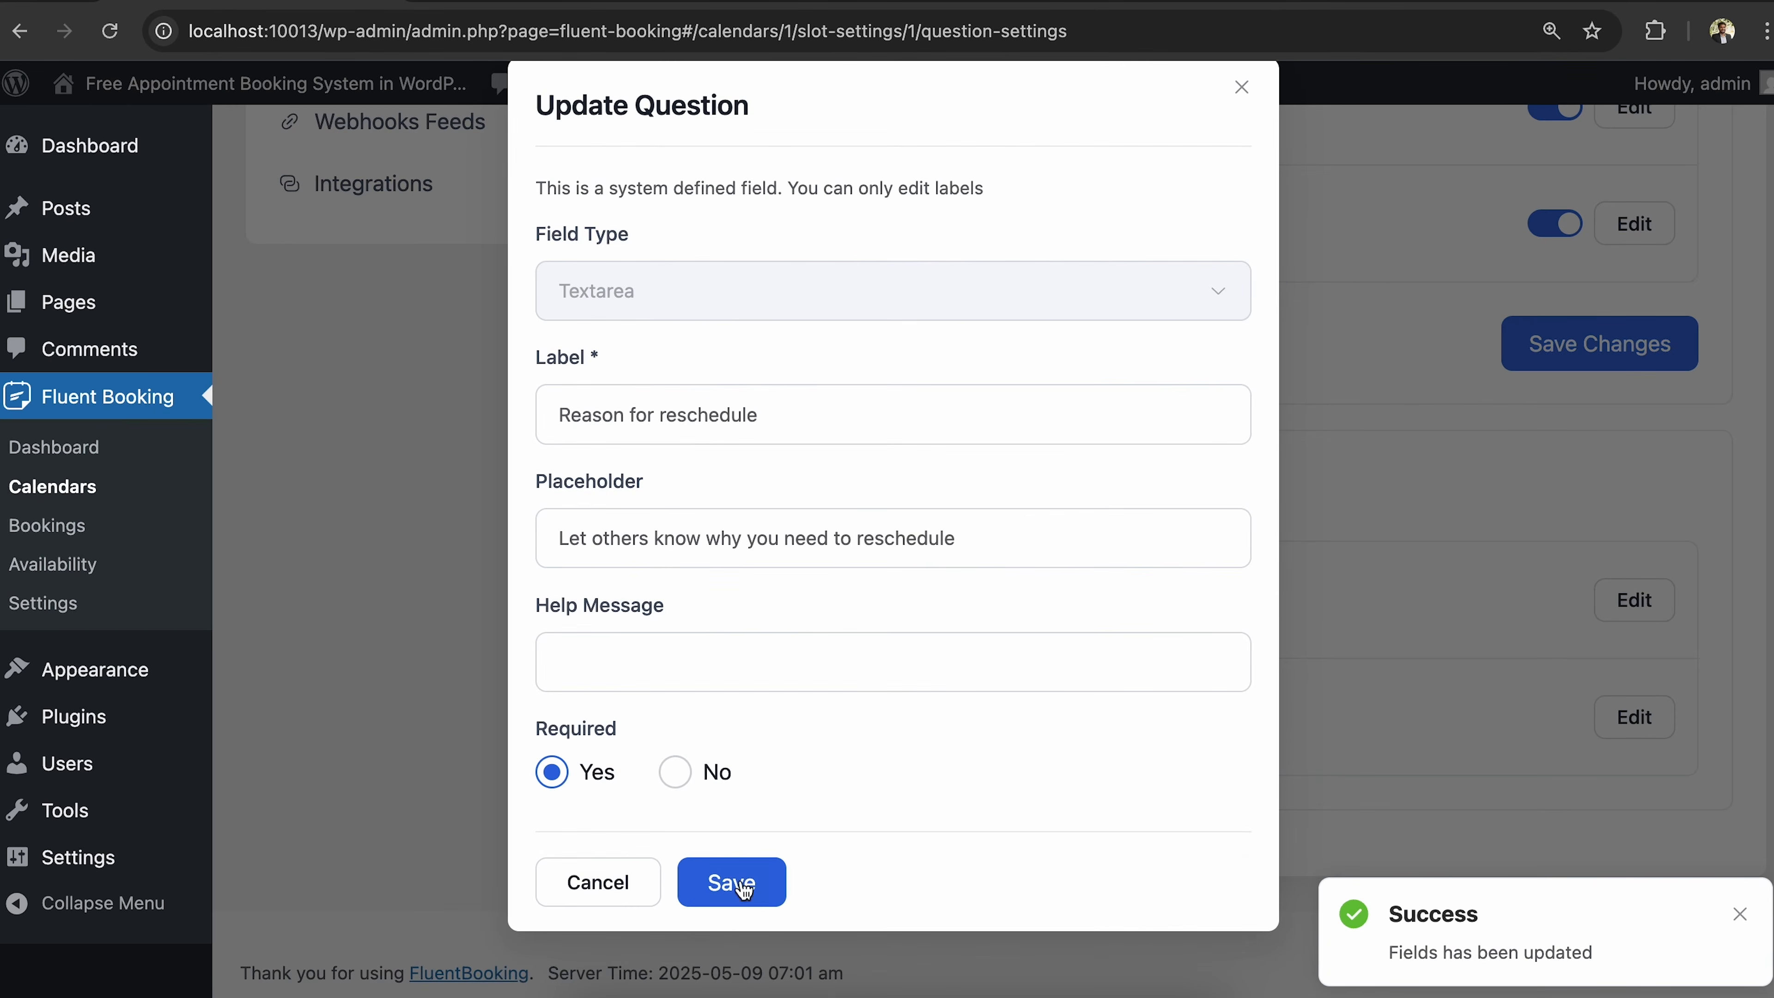
pyautogui.click(732, 882)
pyautogui.scroll(3, 1059, 561)
pyautogui.scroll(-3, 1059, 561)
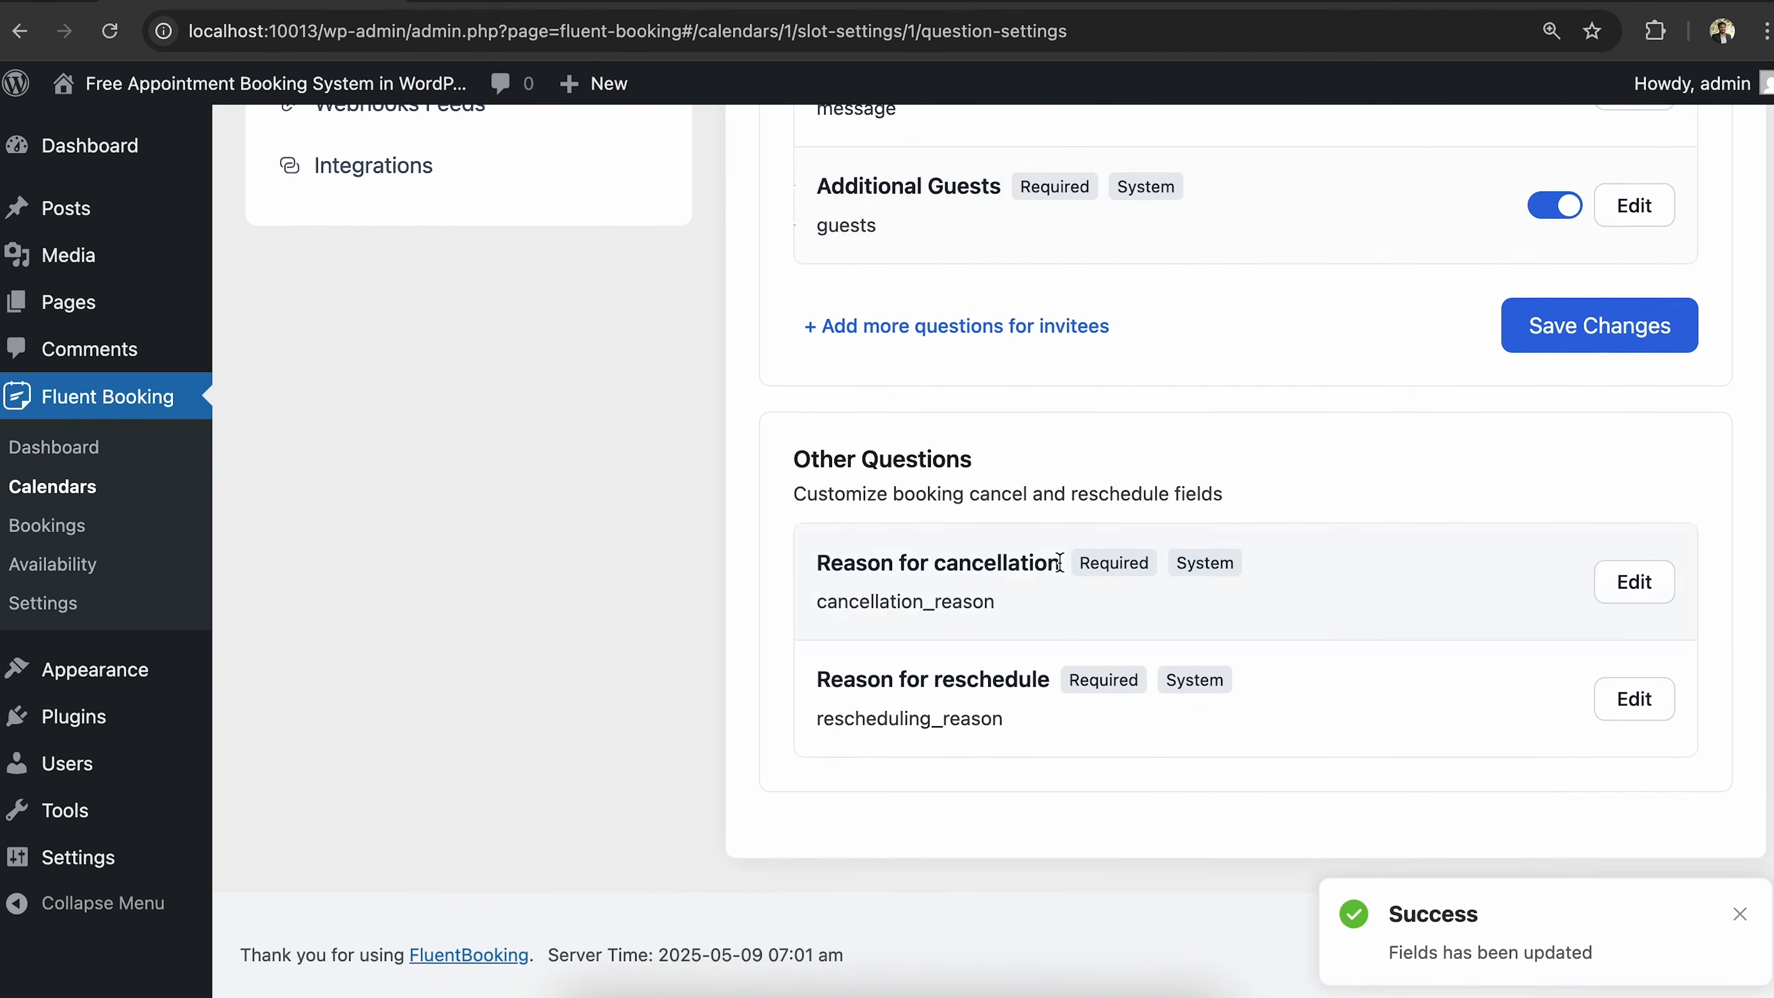
pyautogui.scroll(5, 875, 590)
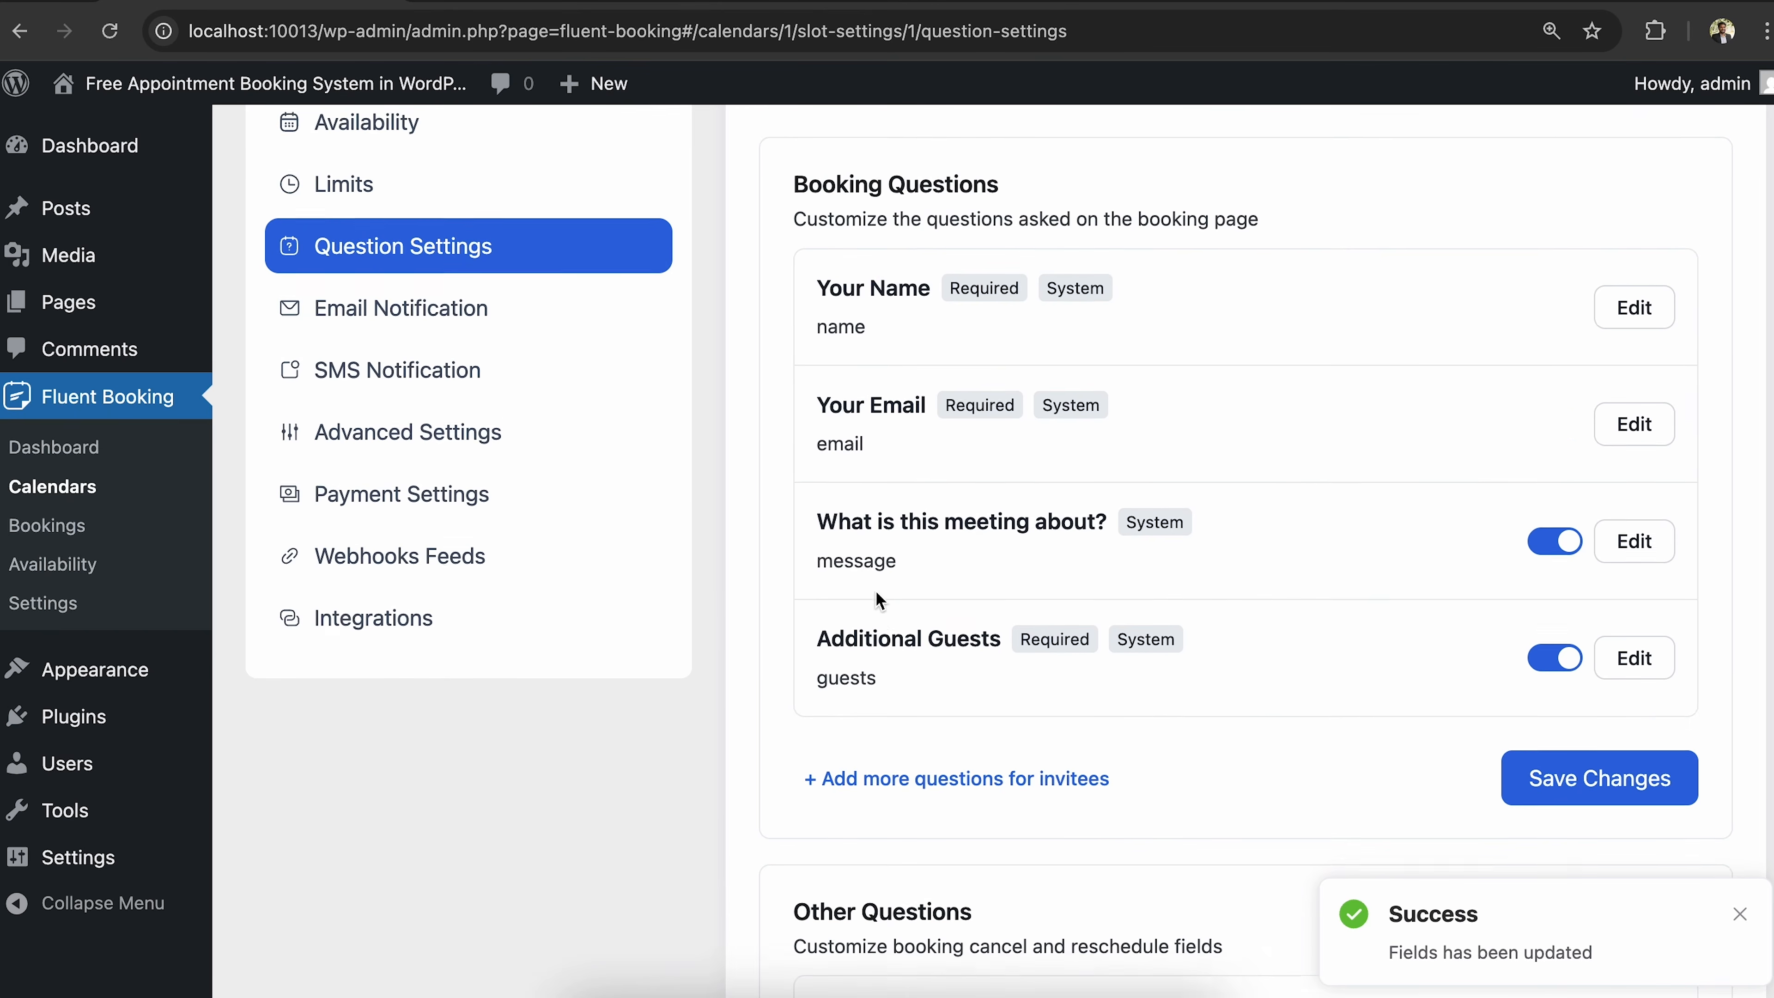
# Enable the attendee meeting reminder email, sent 15 minutes before, and save it.
pyautogui.click(489, 308)
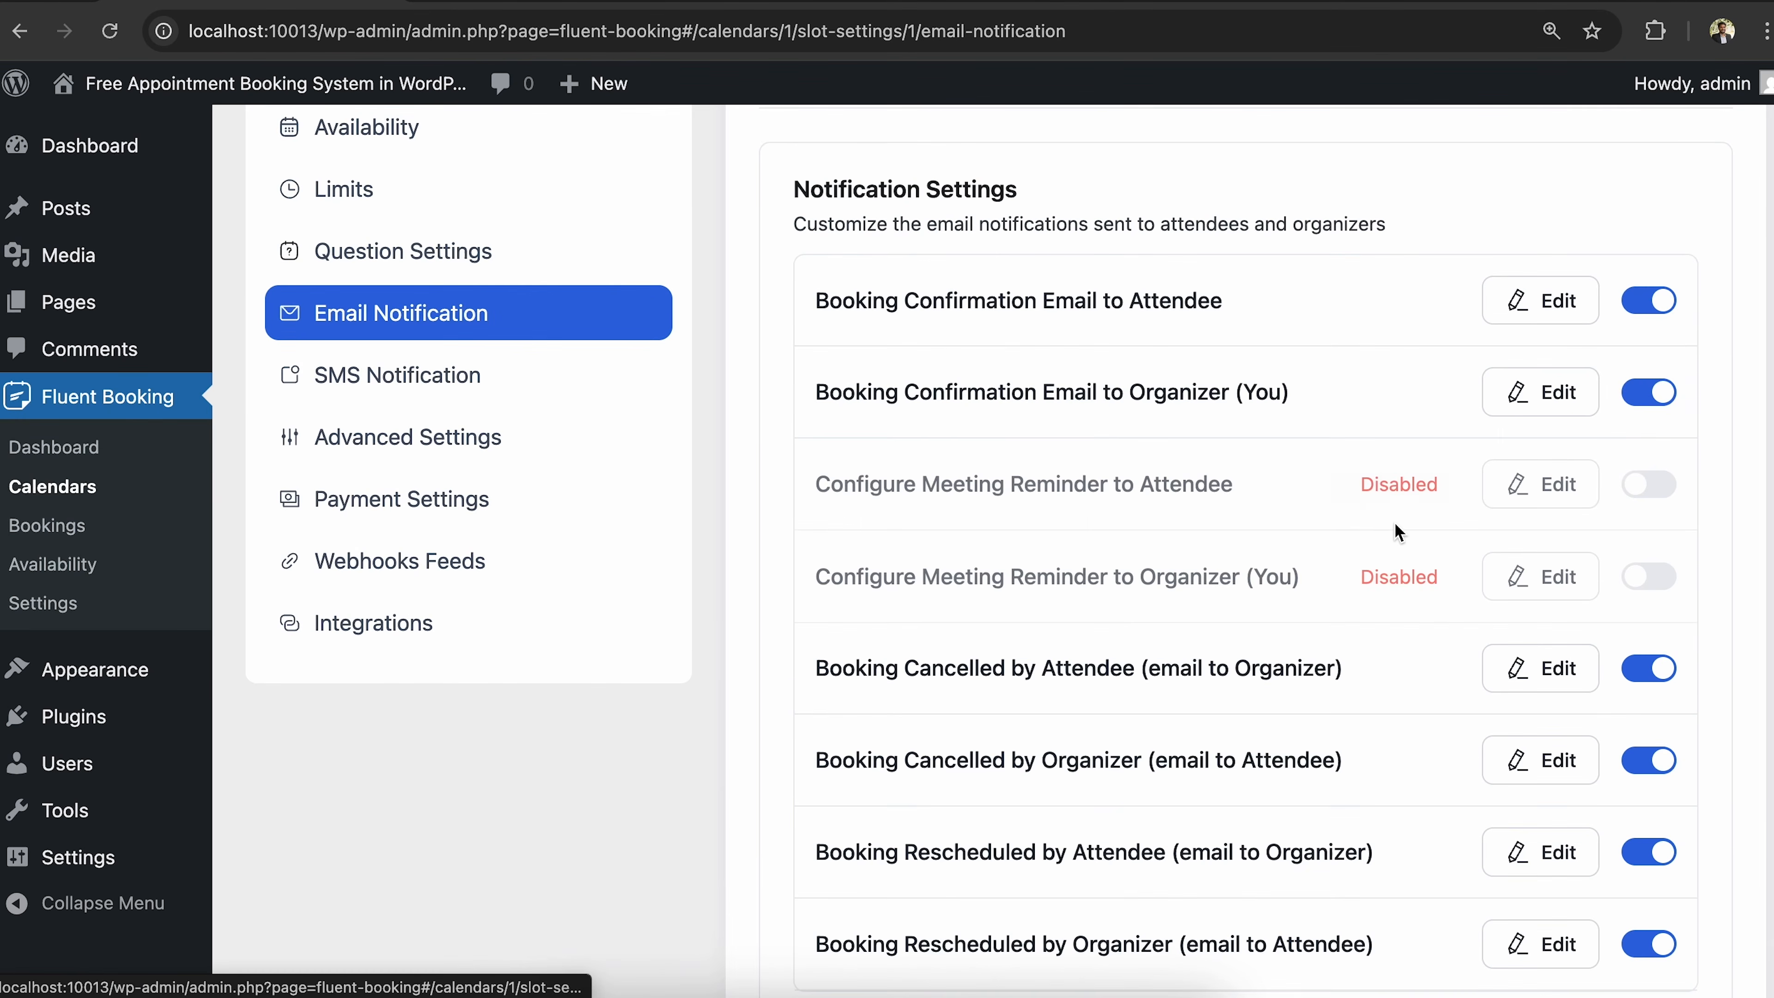
pyautogui.scroll(-3, 1397, 532)
pyautogui.scroll(1, 1397, 532)
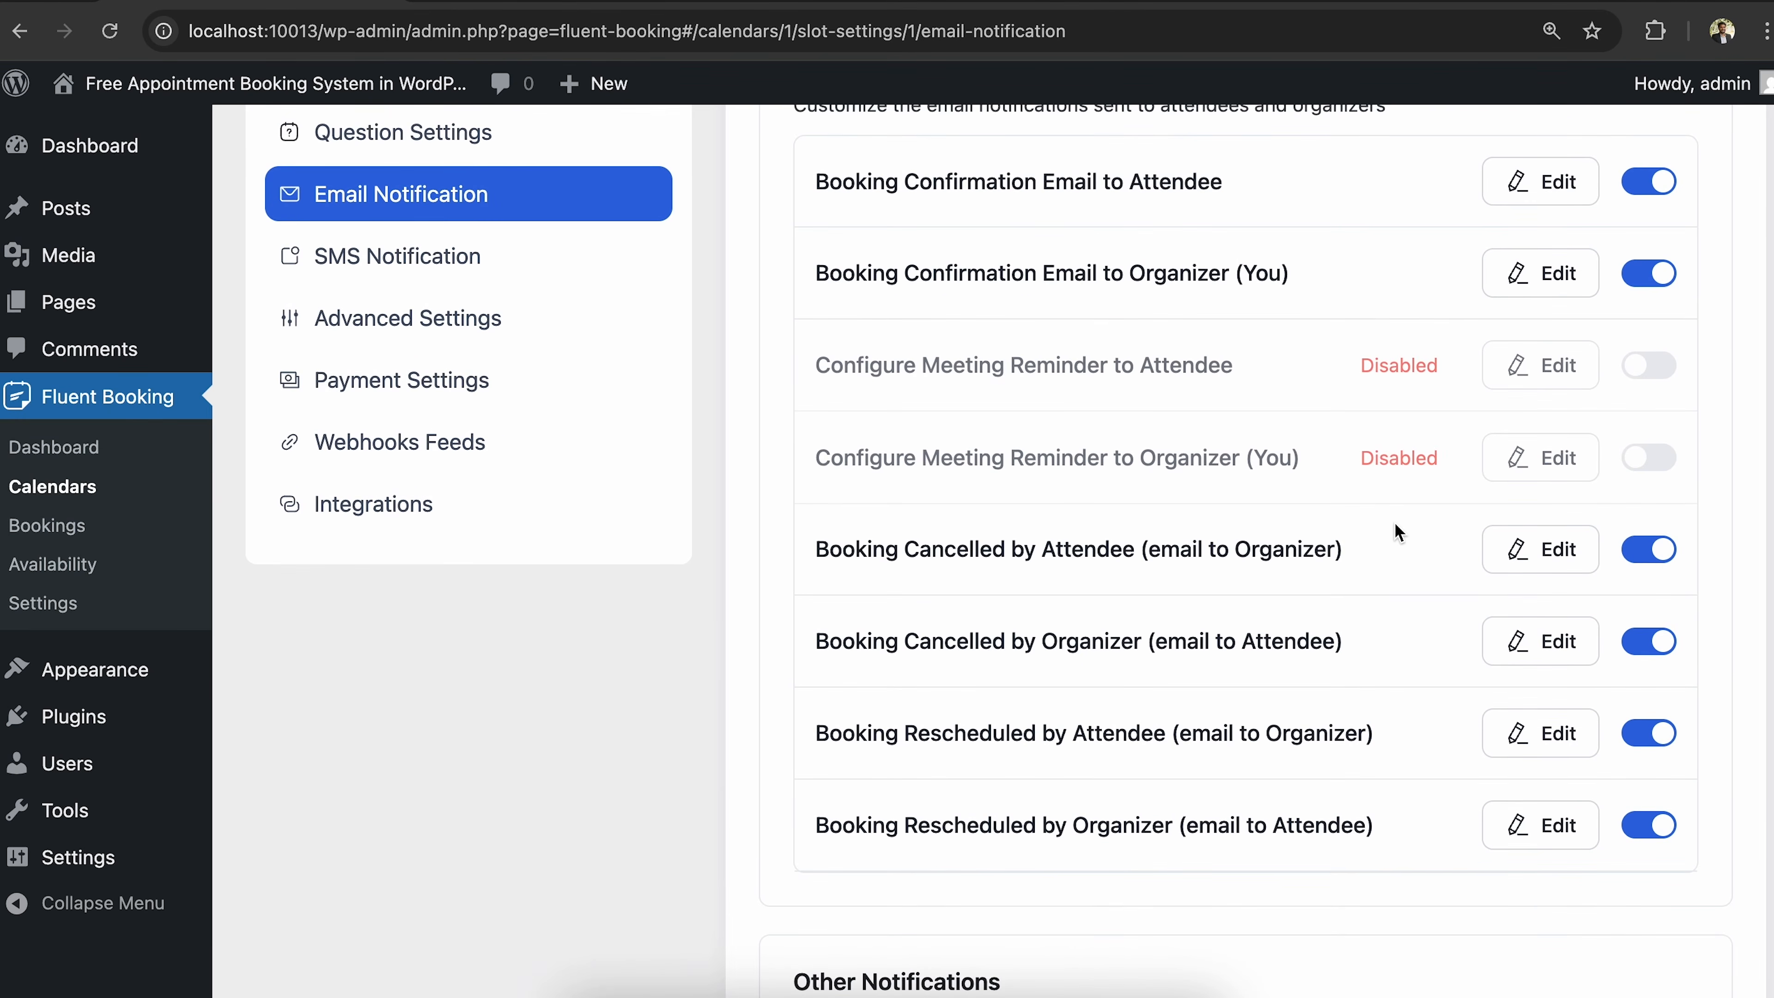
pyautogui.scroll(1, 1397, 531)
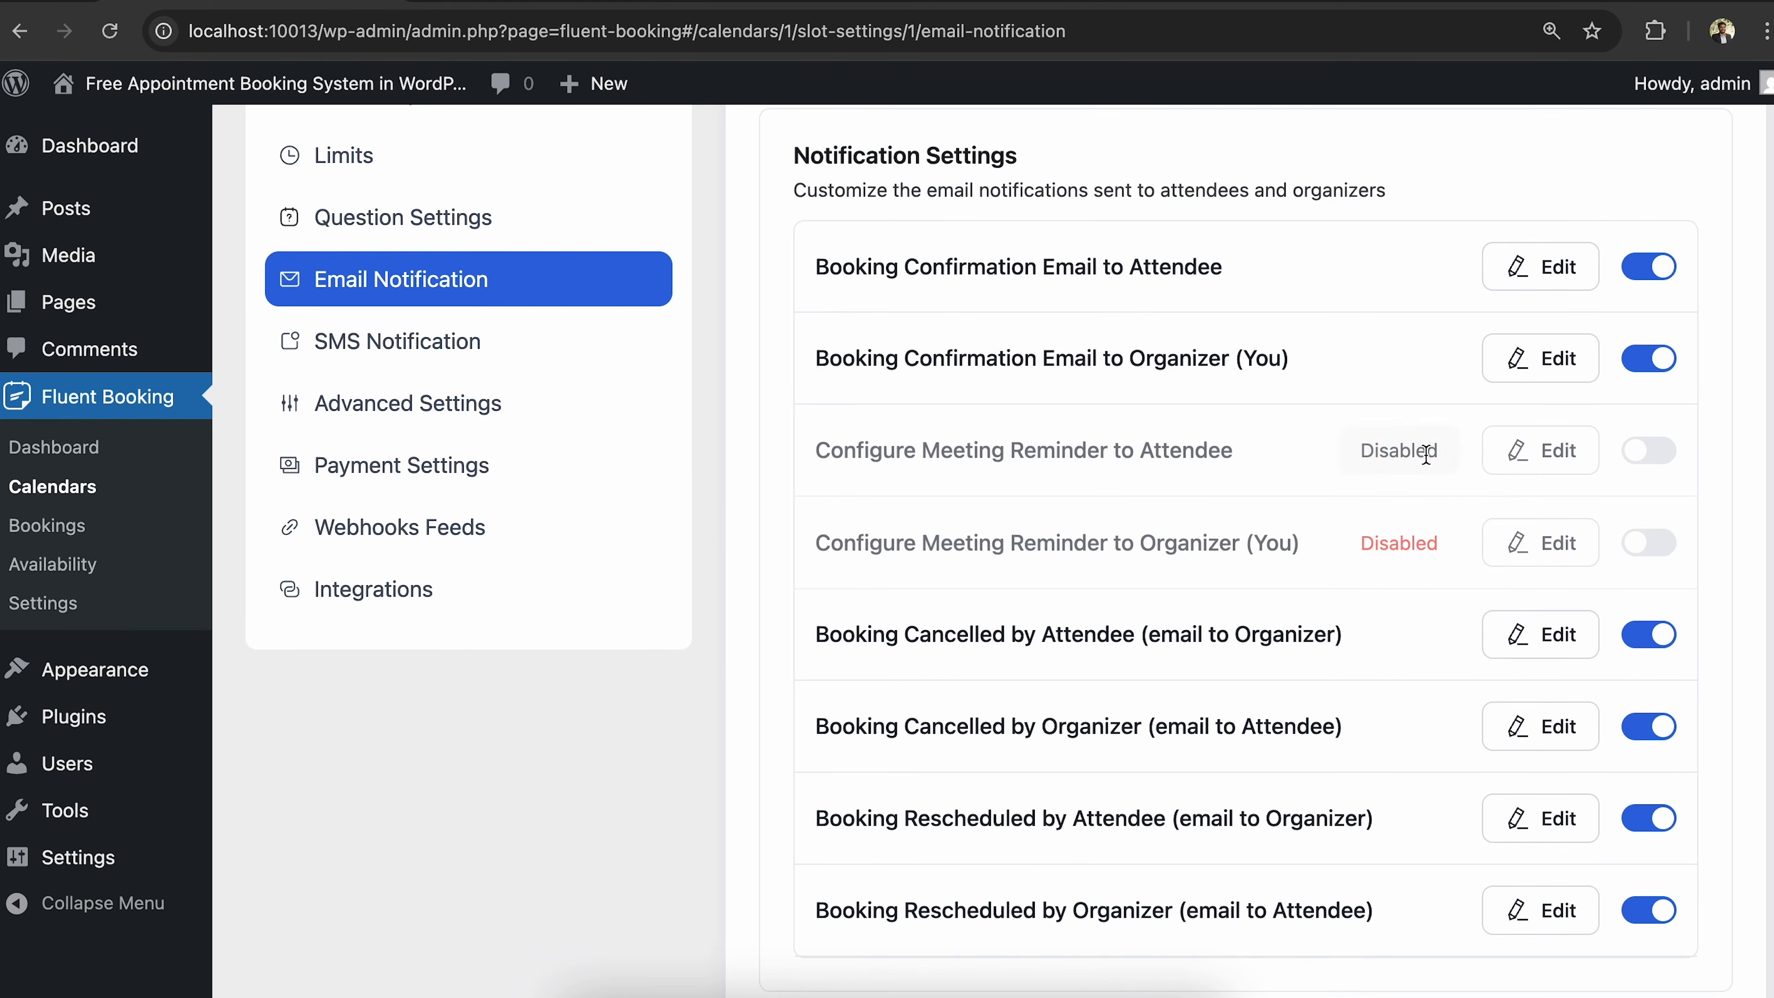
pyautogui.click(1537, 455)
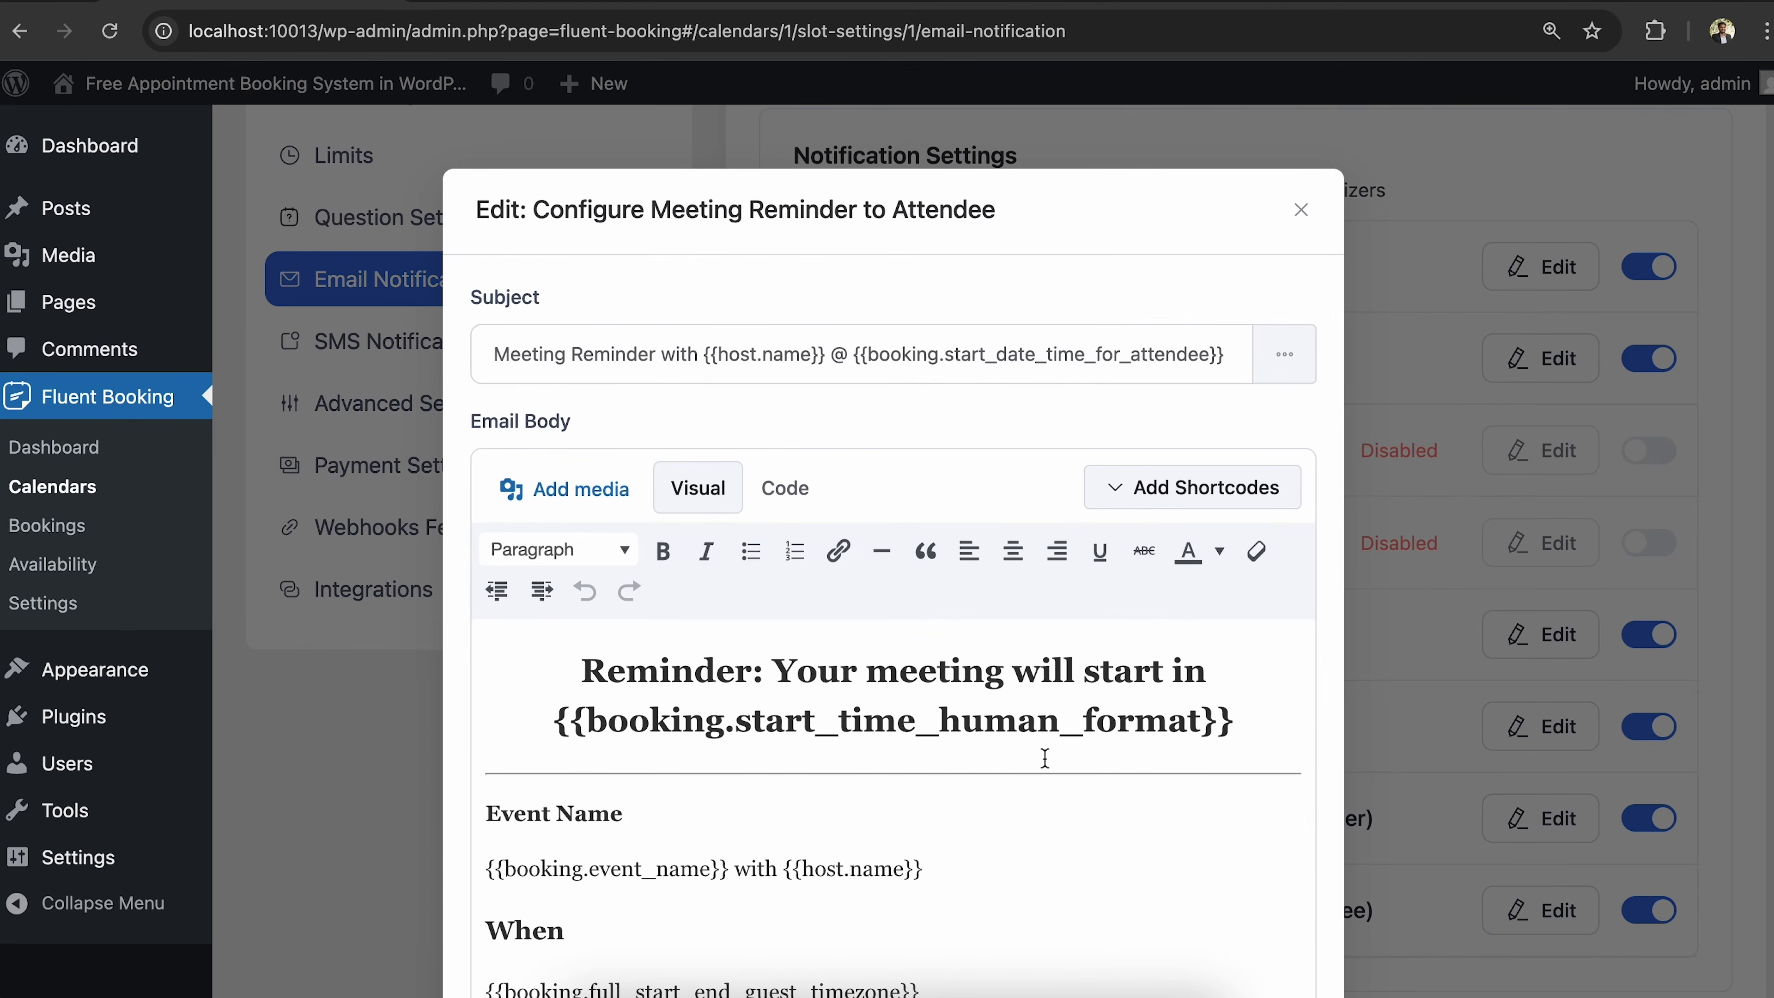
pyautogui.scroll(-5, 1044, 758)
pyautogui.scroll(-7, 1083, 482)
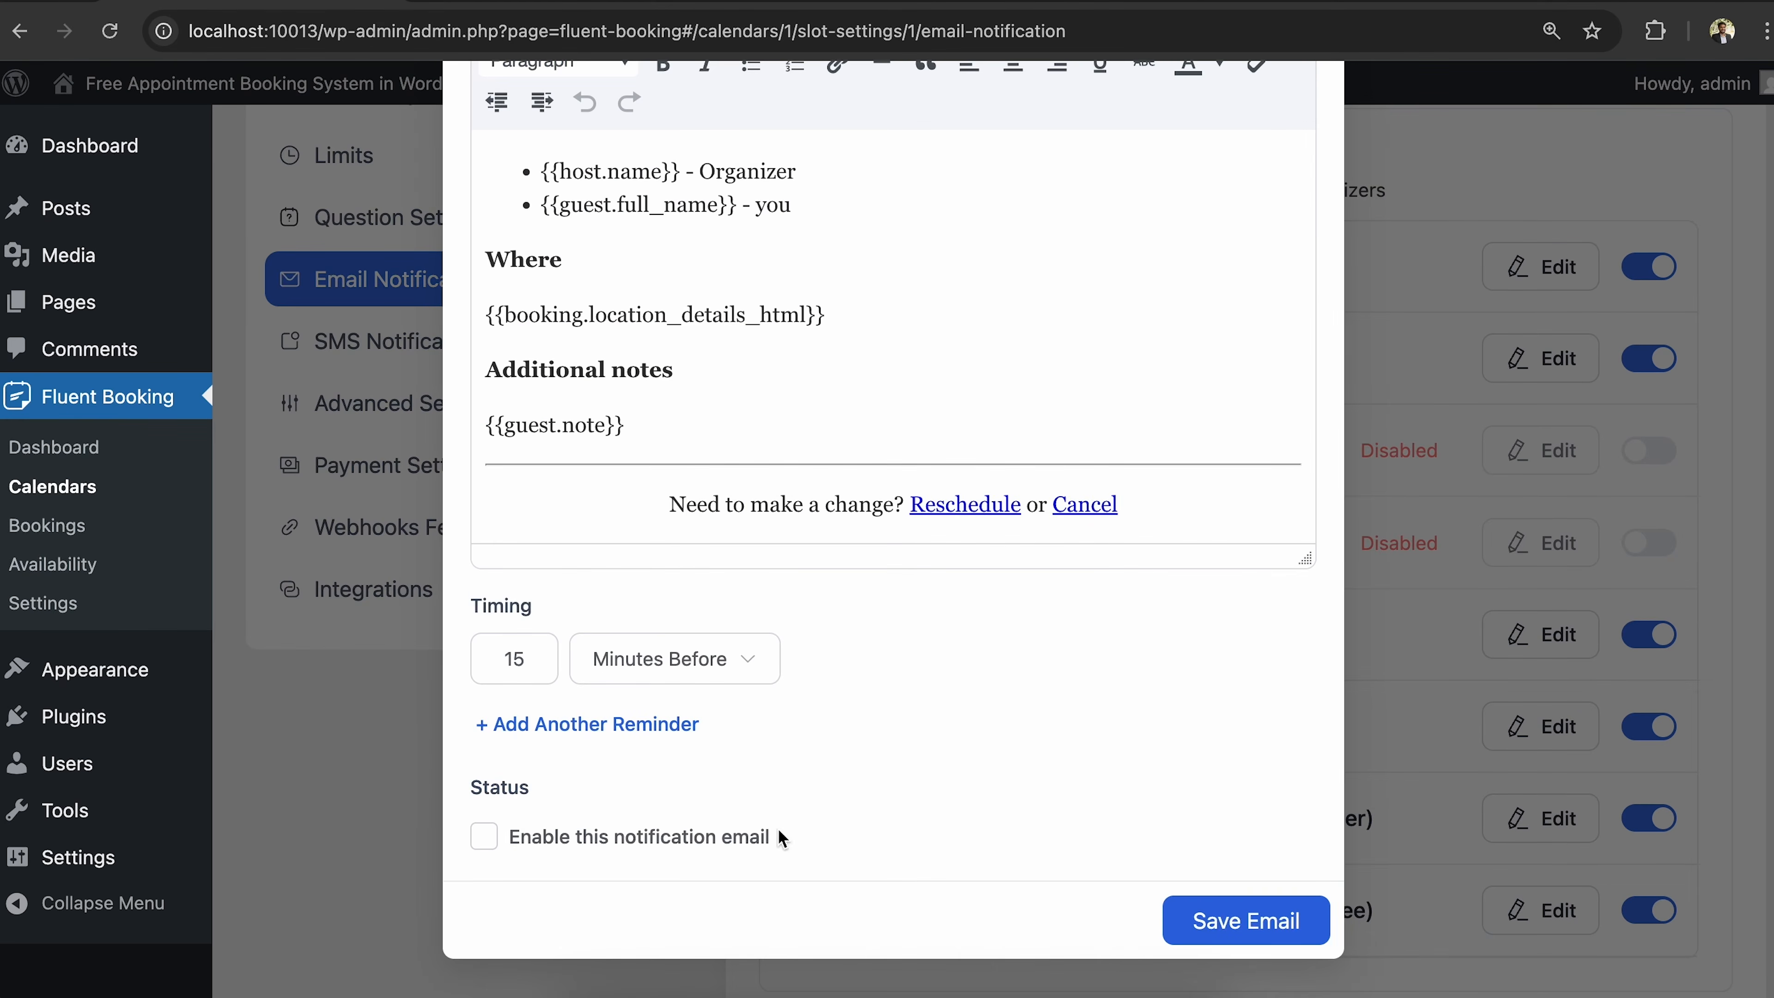
pyautogui.click(483, 838)
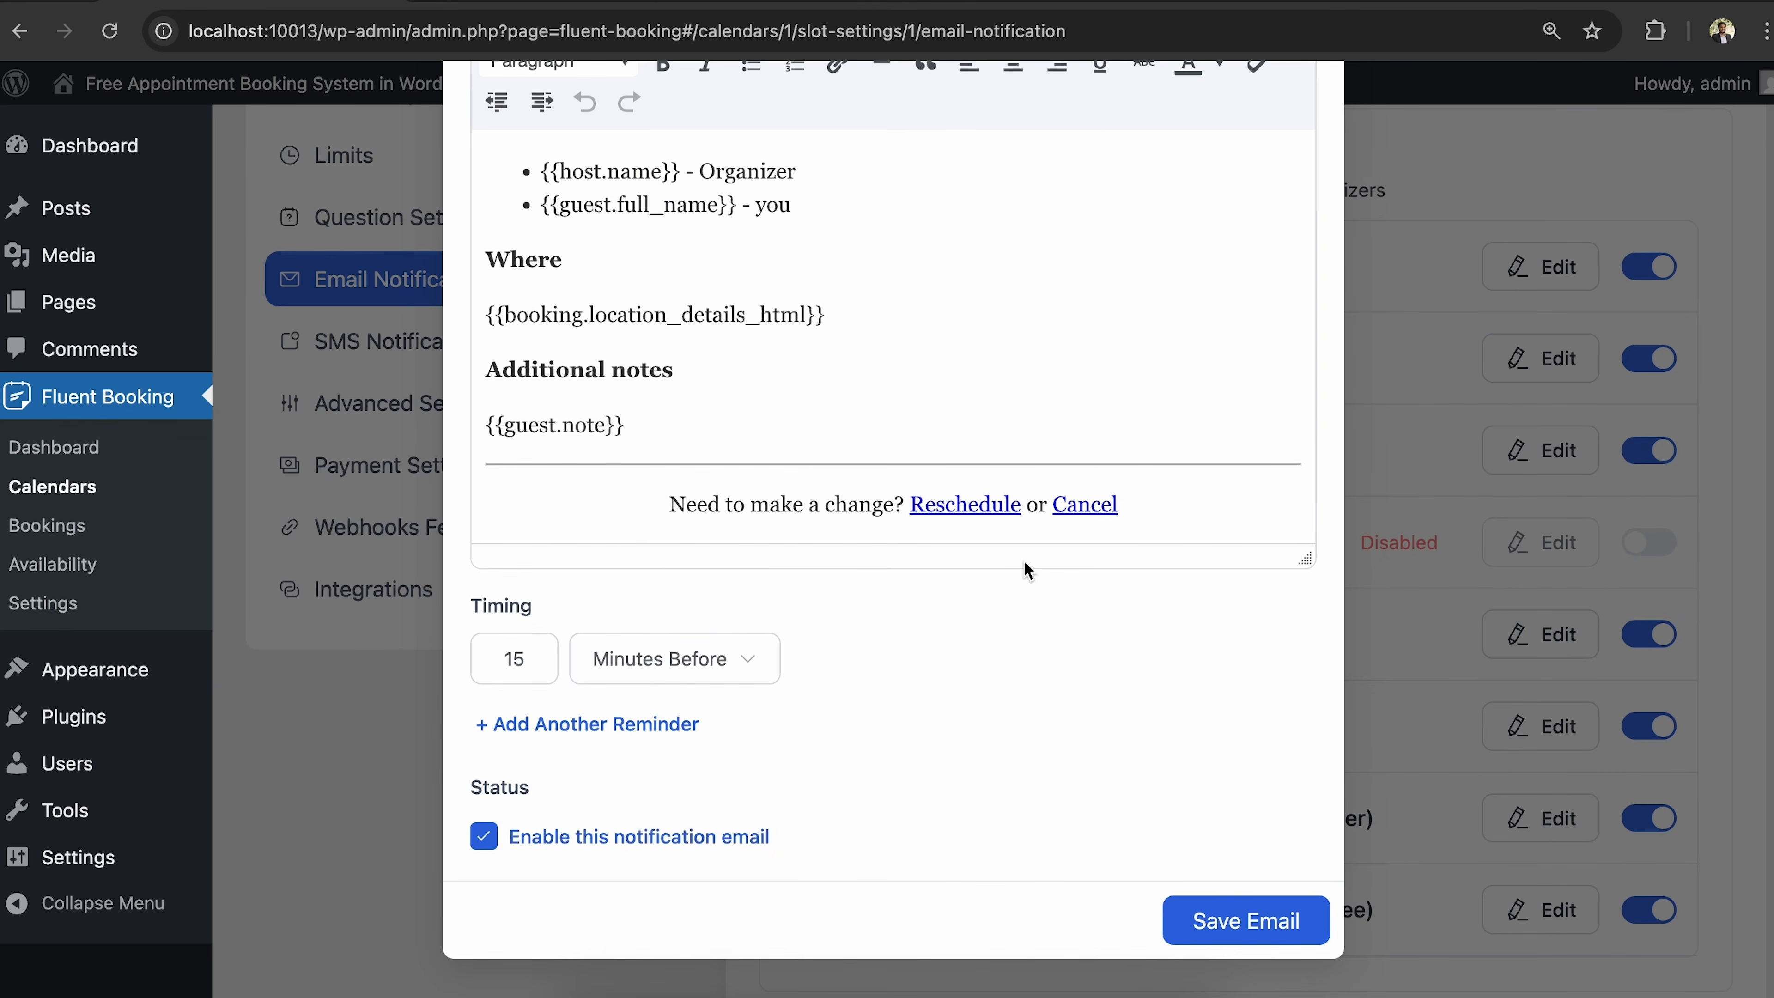
pyautogui.scroll(7, 1025, 567)
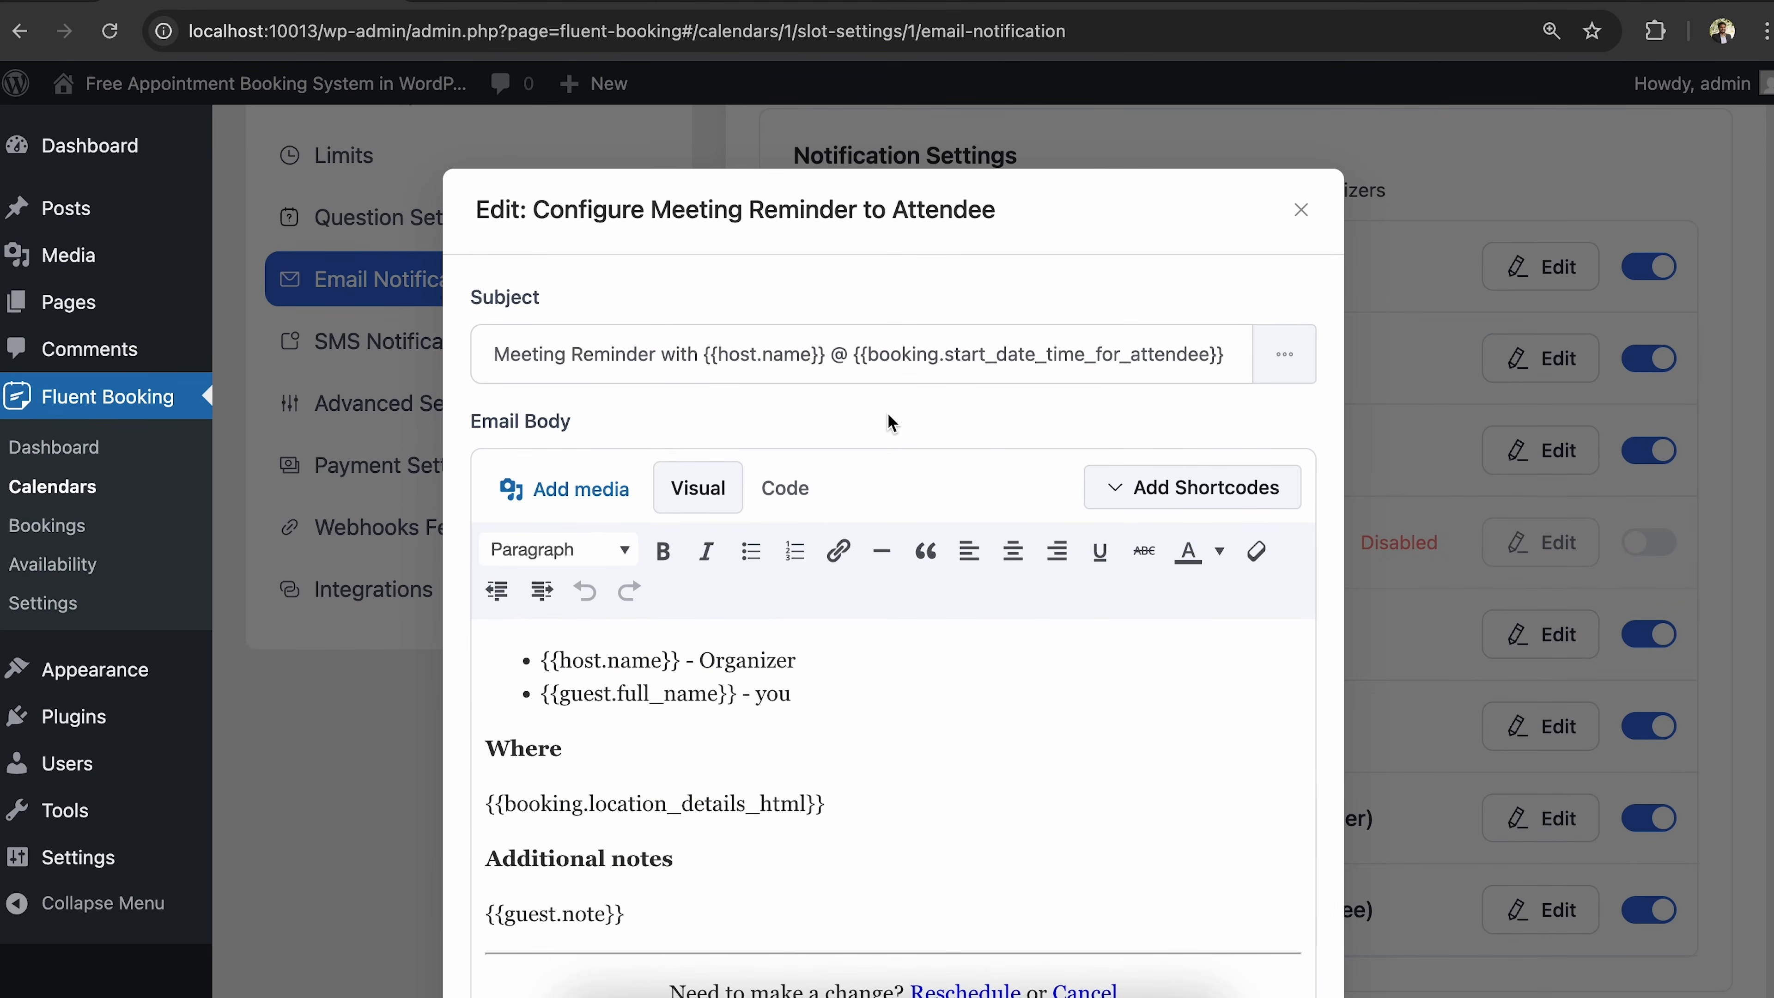
pyautogui.scroll(-3, 992, 451)
pyautogui.scroll(-3, 992, 451)
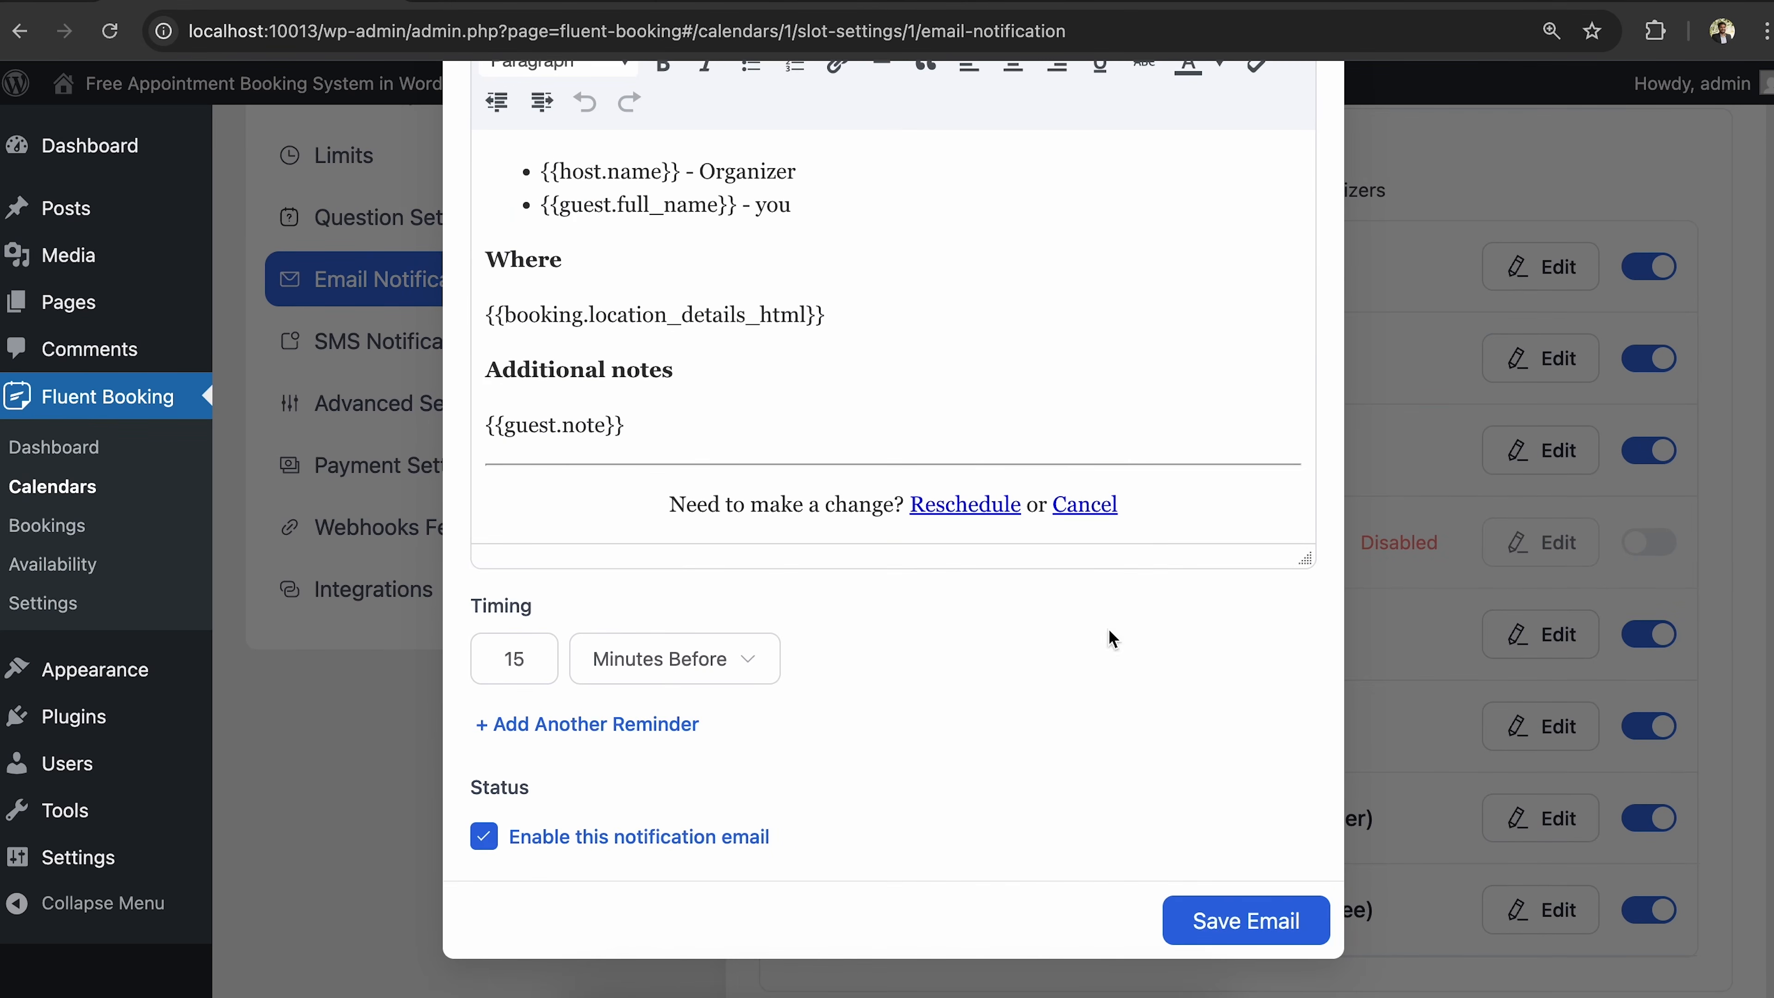
pyautogui.click(1228, 929)
pyautogui.scroll(-3, 1368, 681)
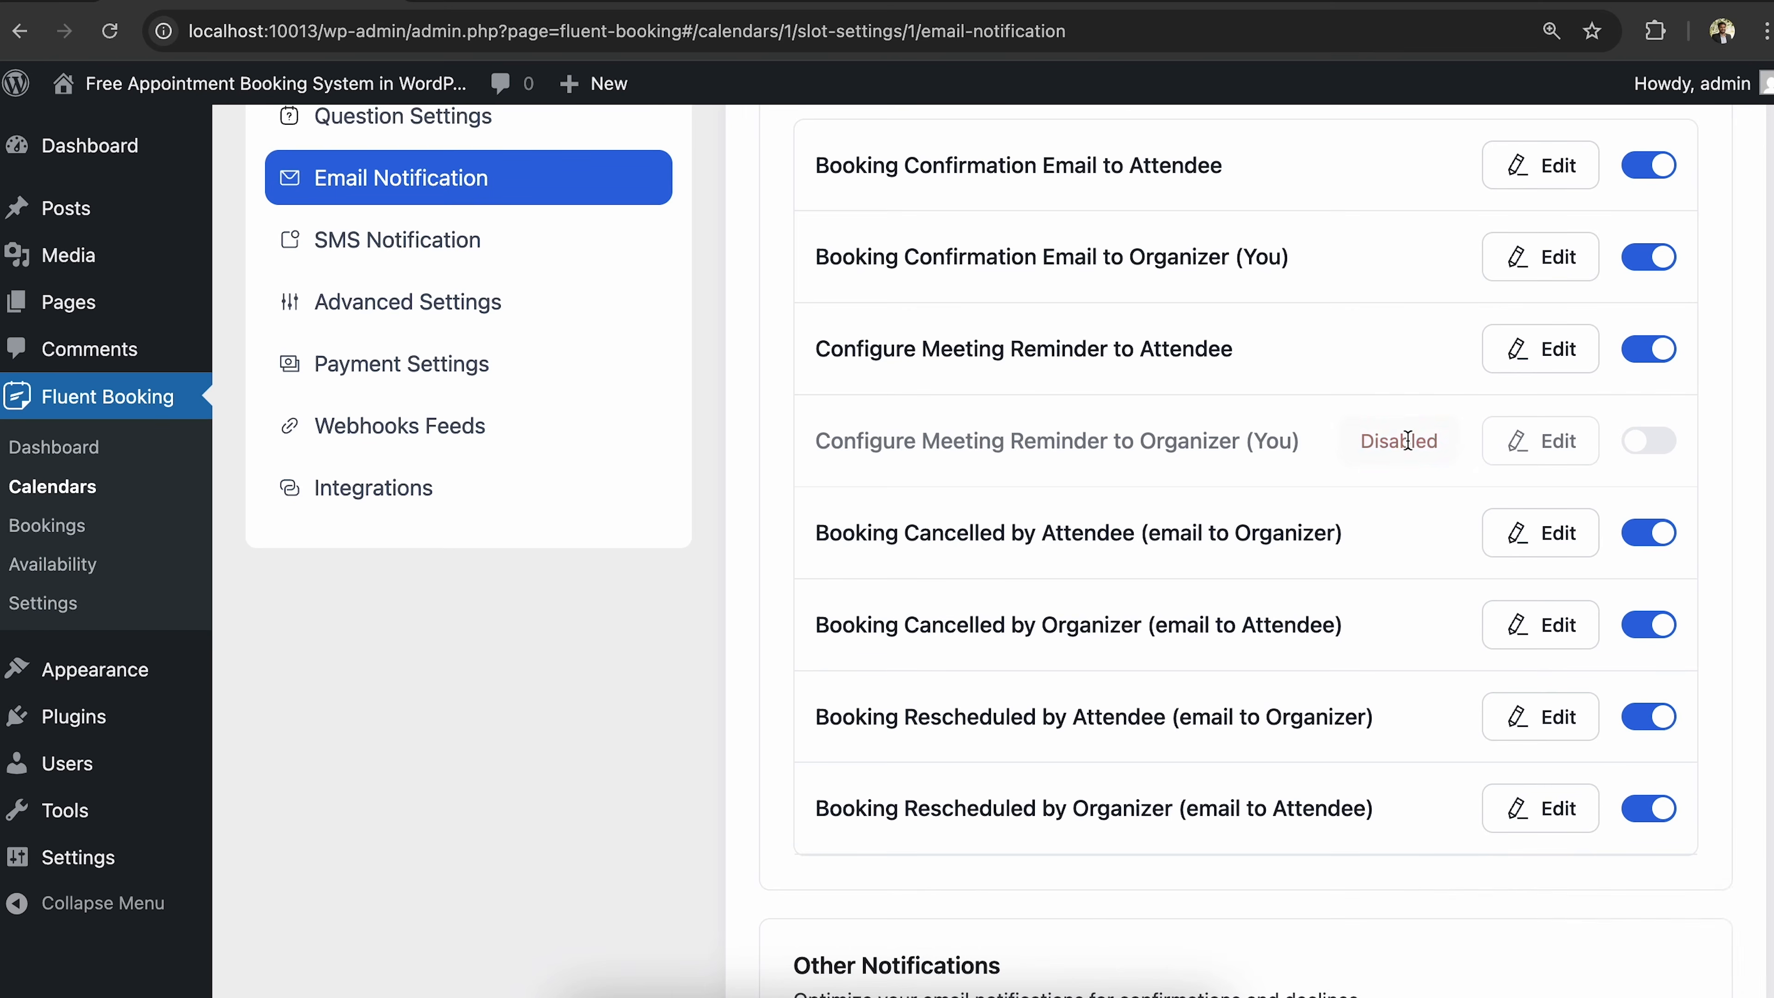
# Enable the organizer meeting reminder with timing changed from 15 to 20 minutes, and save.
pyautogui.click(1498, 458)
pyautogui.scroll(-3, 910, 679)
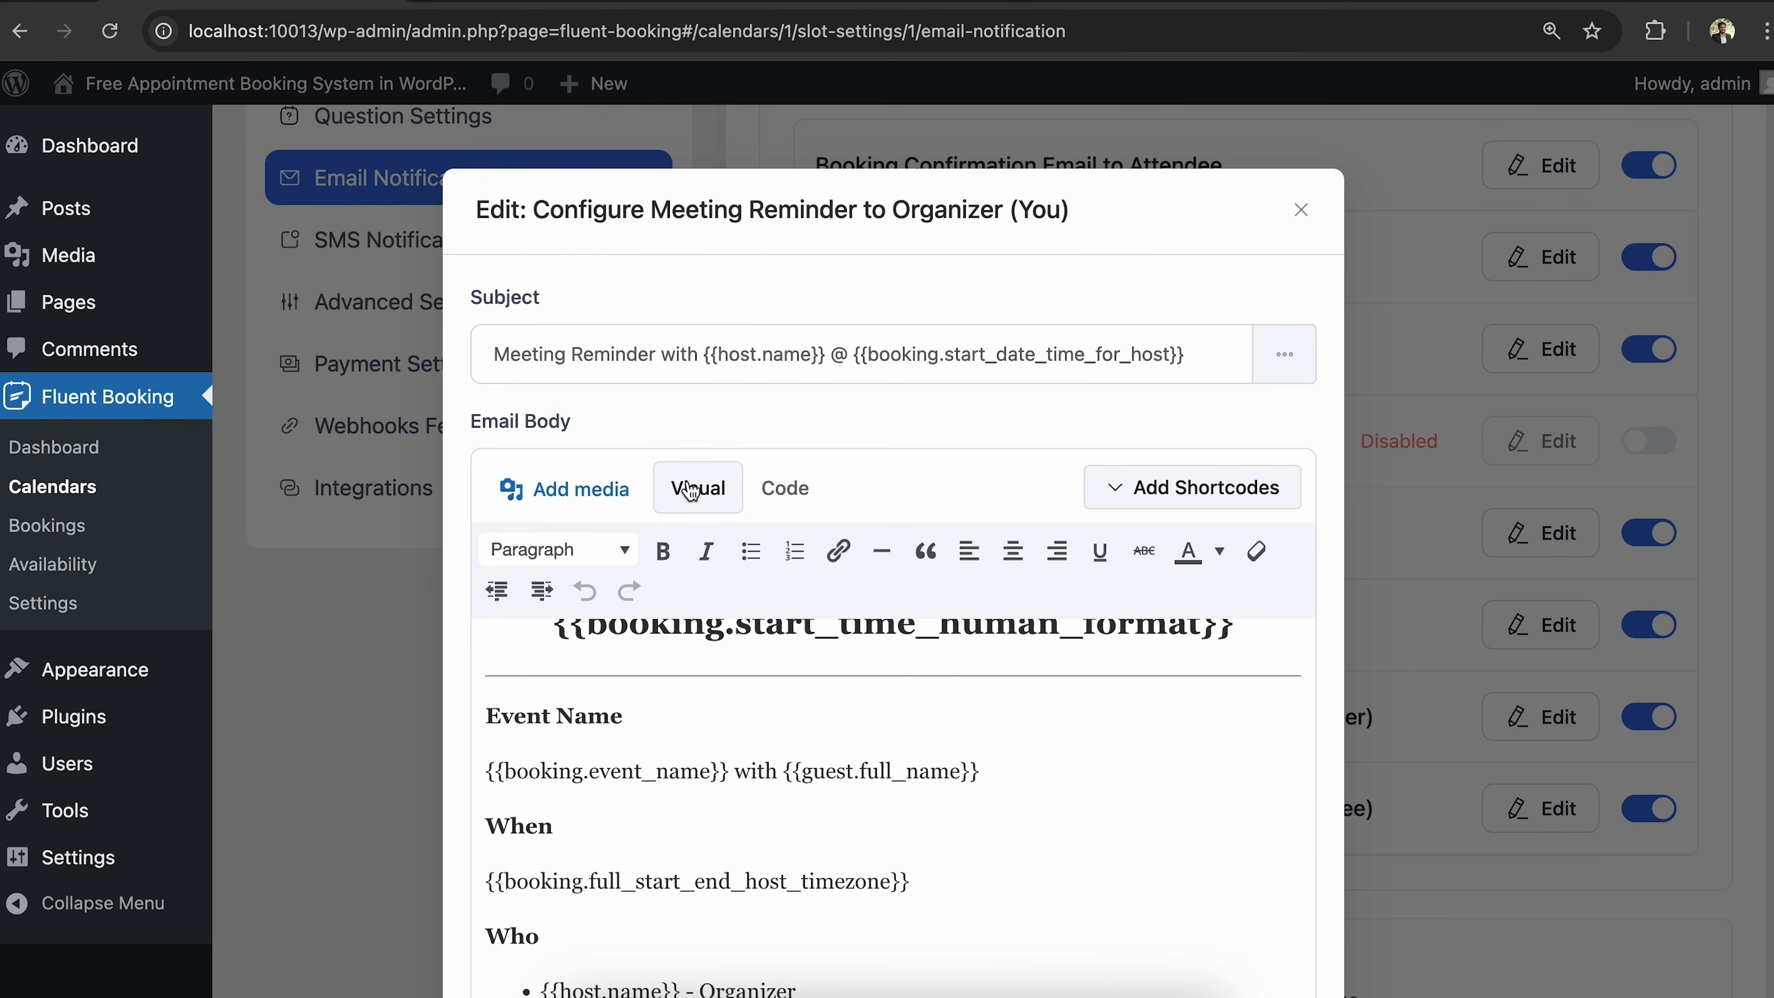
pyautogui.scroll(-3, 710, 581)
pyautogui.scroll(-8, 709, 581)
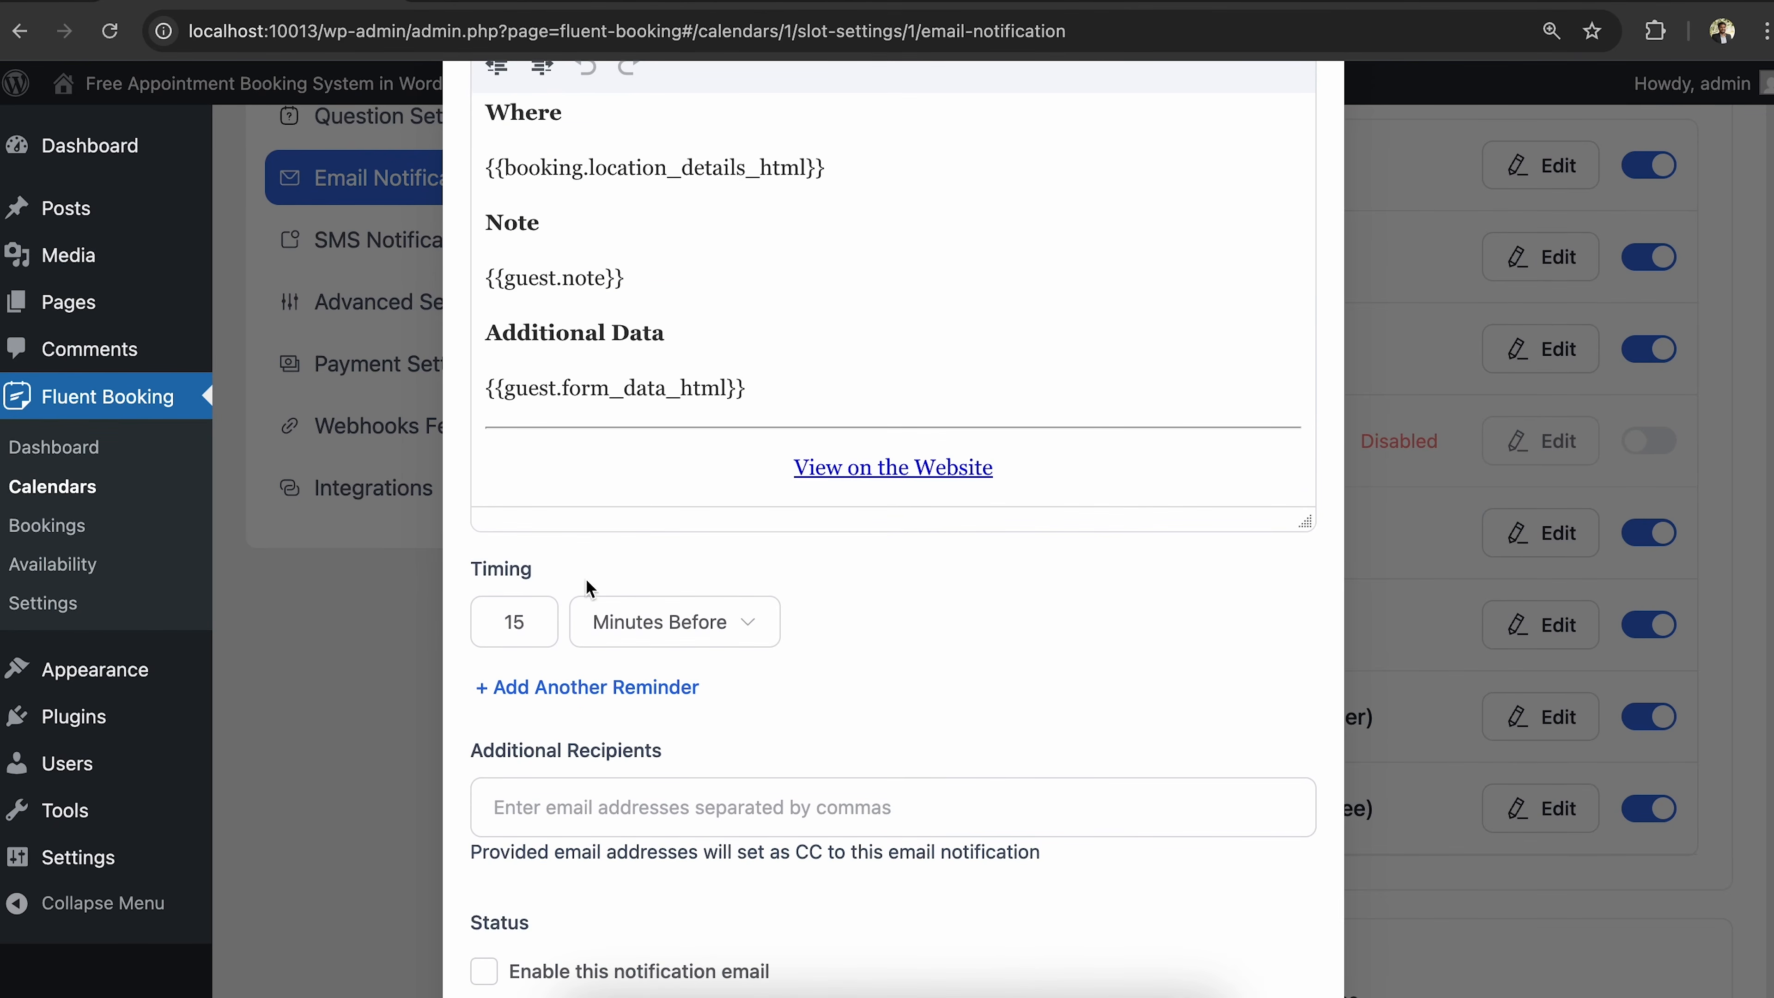
pyautogui.moveTo(472, 568); pyautogui.dragTo(584, 574)
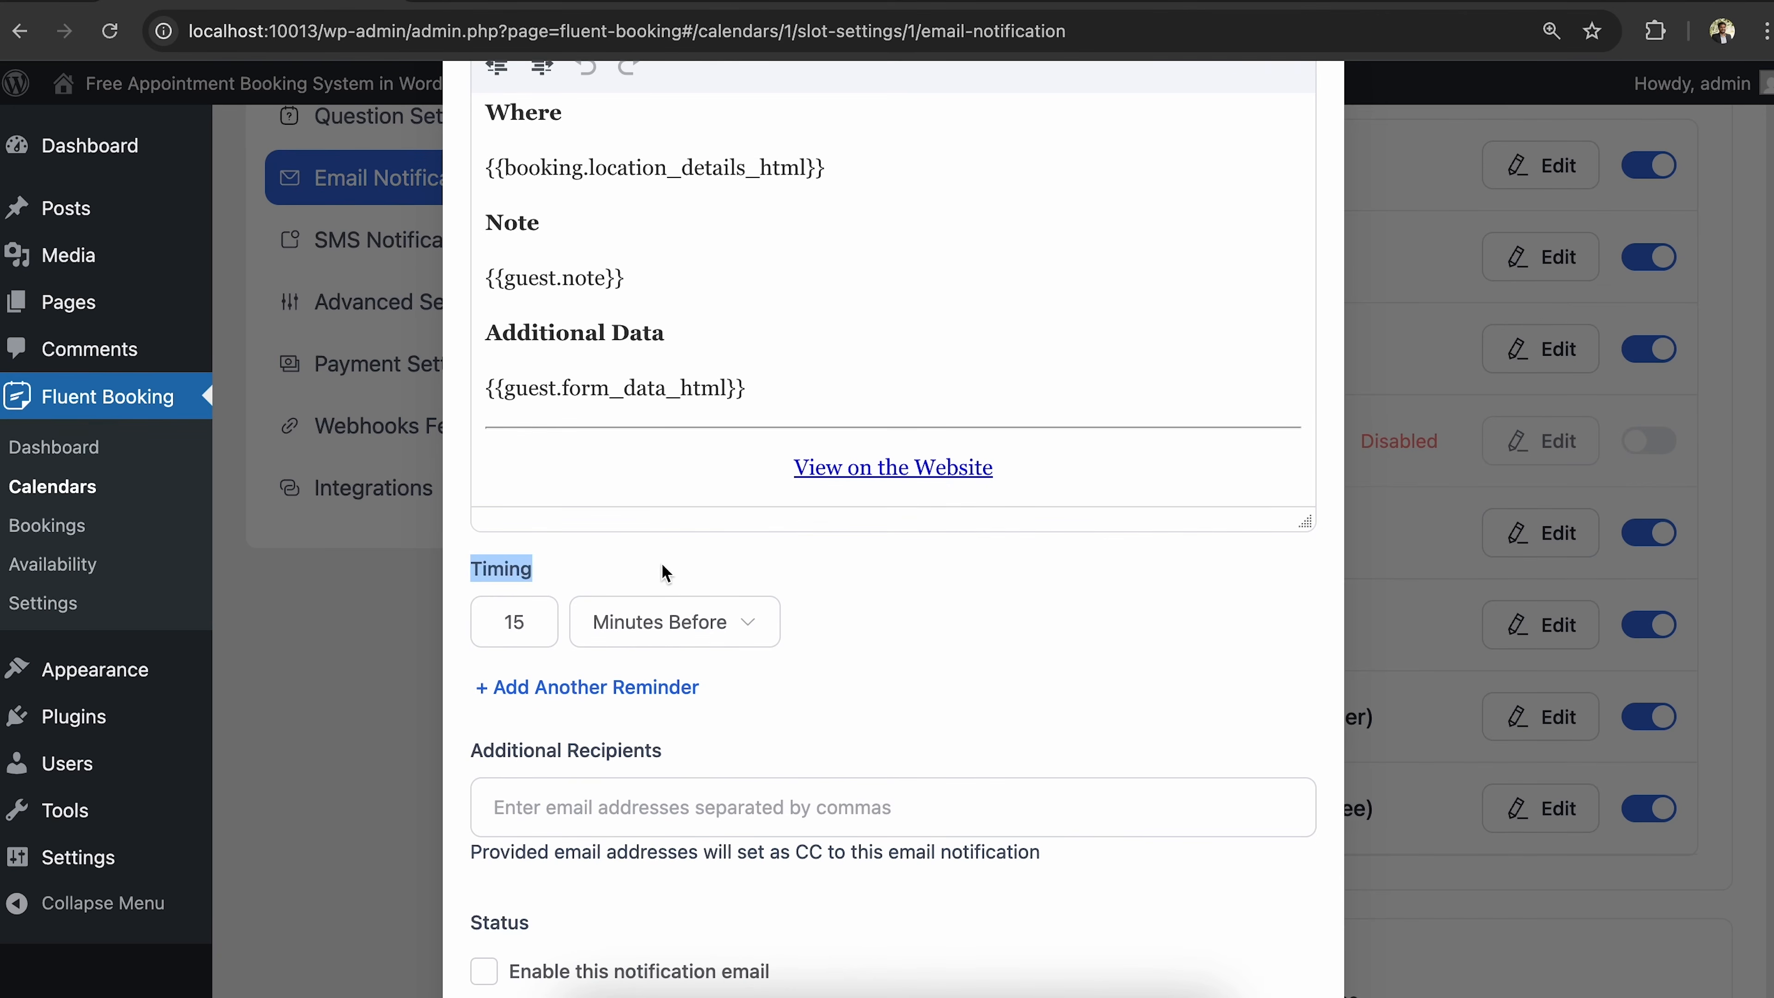
pyautogui.click(1044, 610)
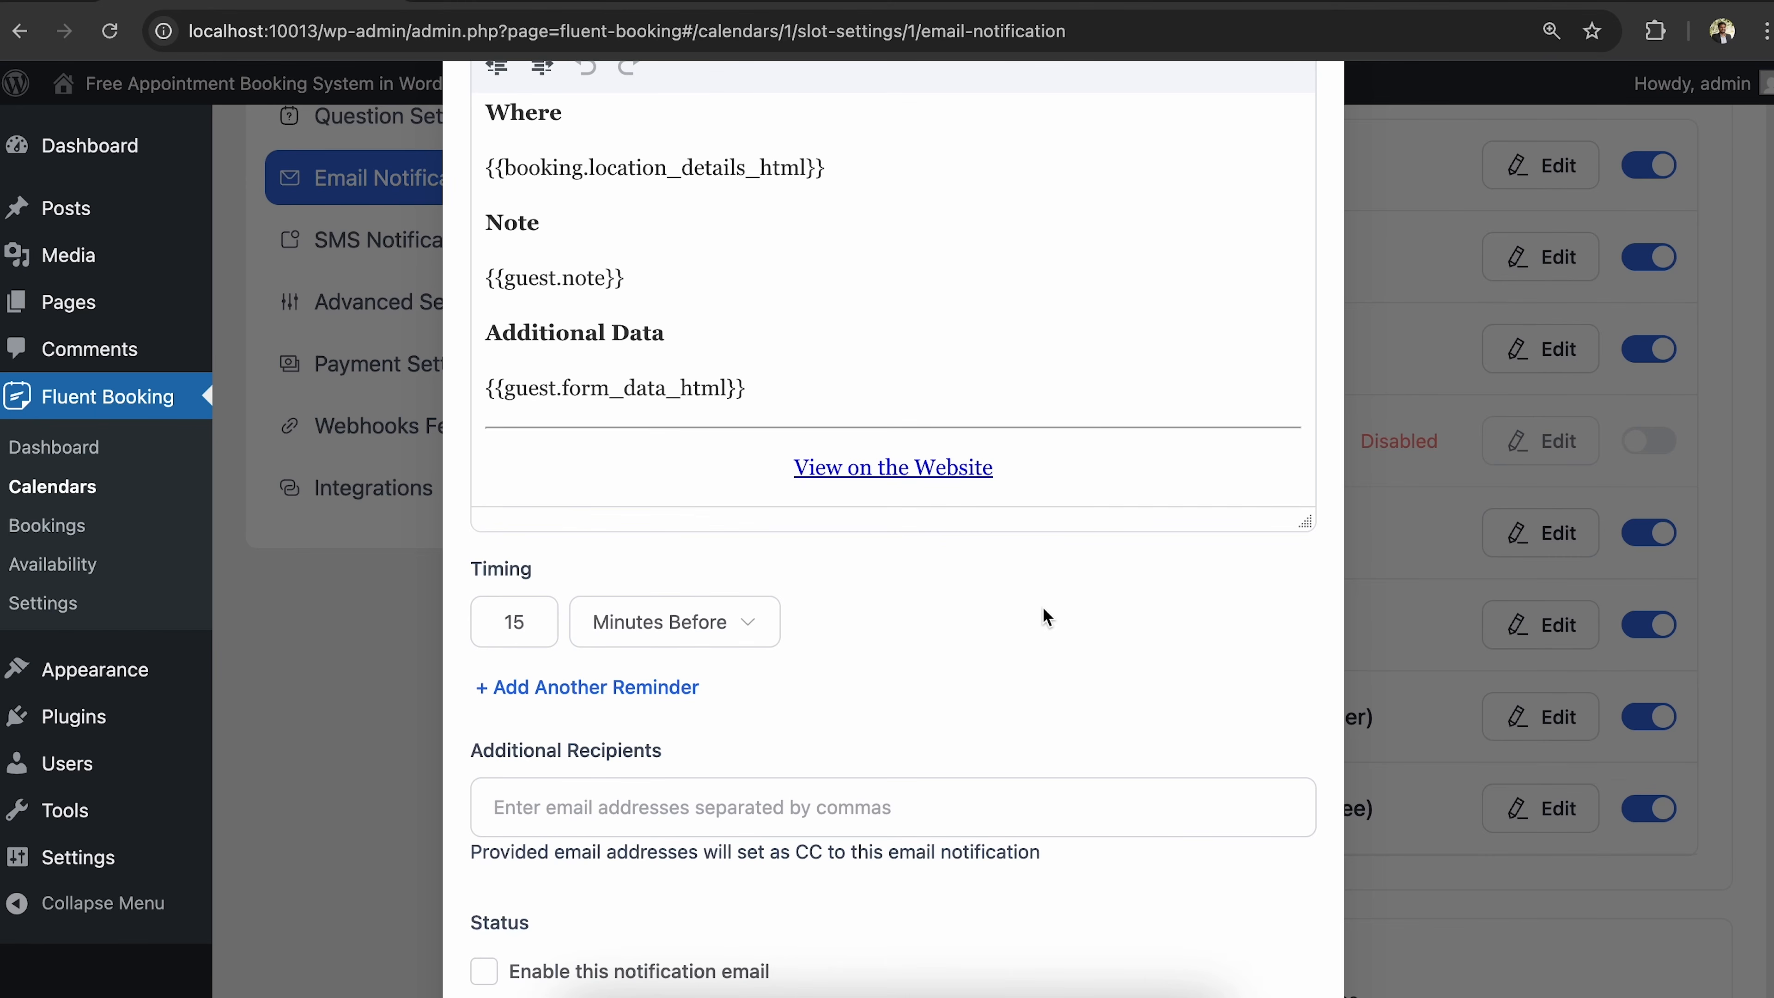
pyautogui.click(535, 621)
pyautogui.press('BackSpace')
pyautogui.press('BackSpace')
pyautogui.write('20')
pyautogui.scroll(-3, 693, 781)
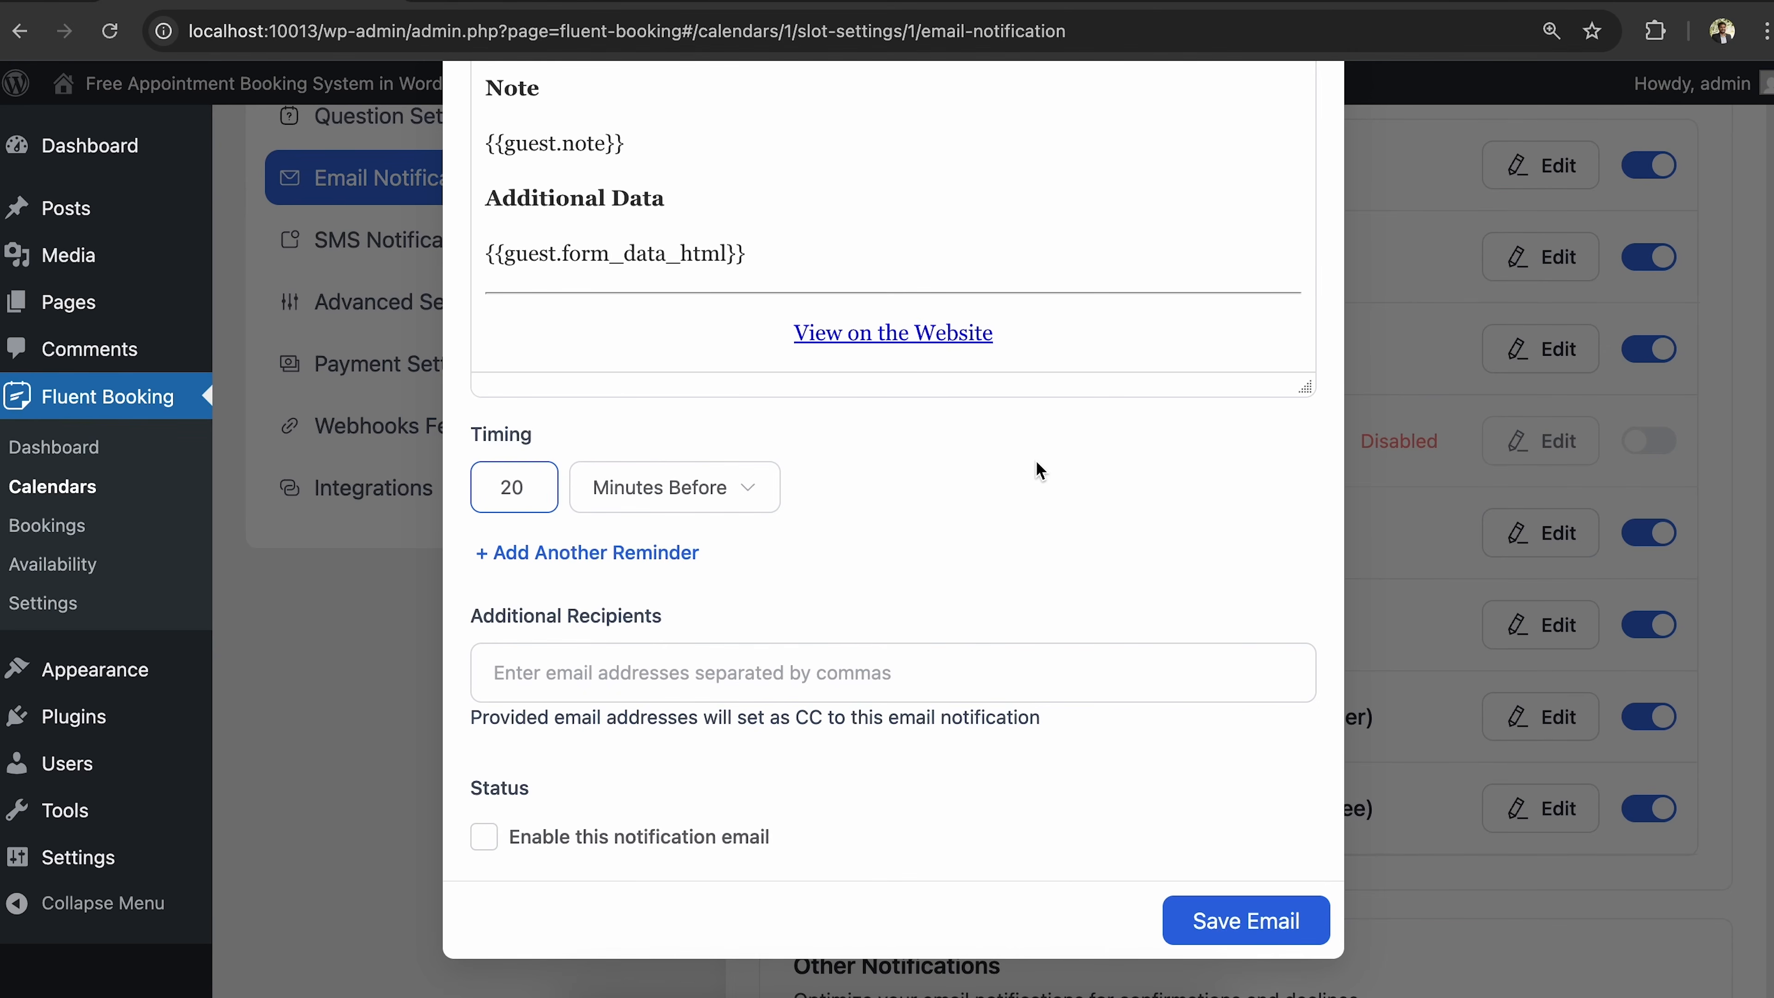
pyautogui.click(483, 836)
pyautogui.click(1251, 931)
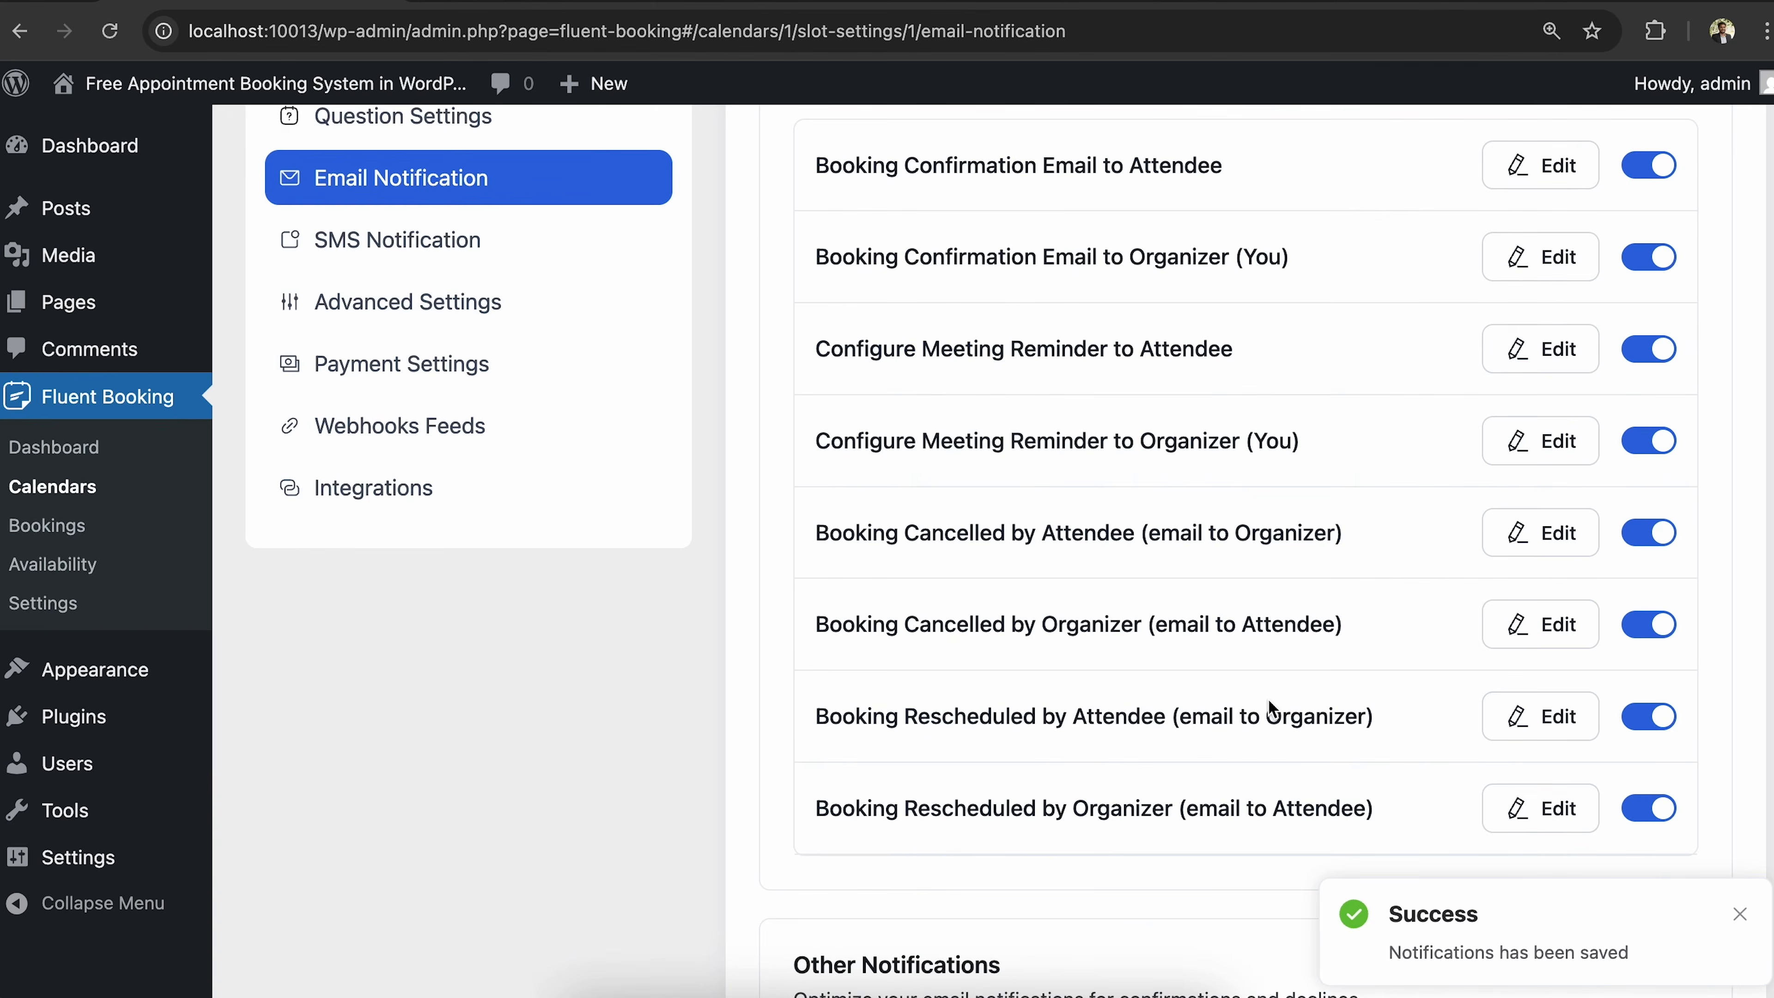
# Return to the Calendars list, where Software Consultations shows as a 10-minute event.
pyautogui.scroll(-7, 1268, 702)
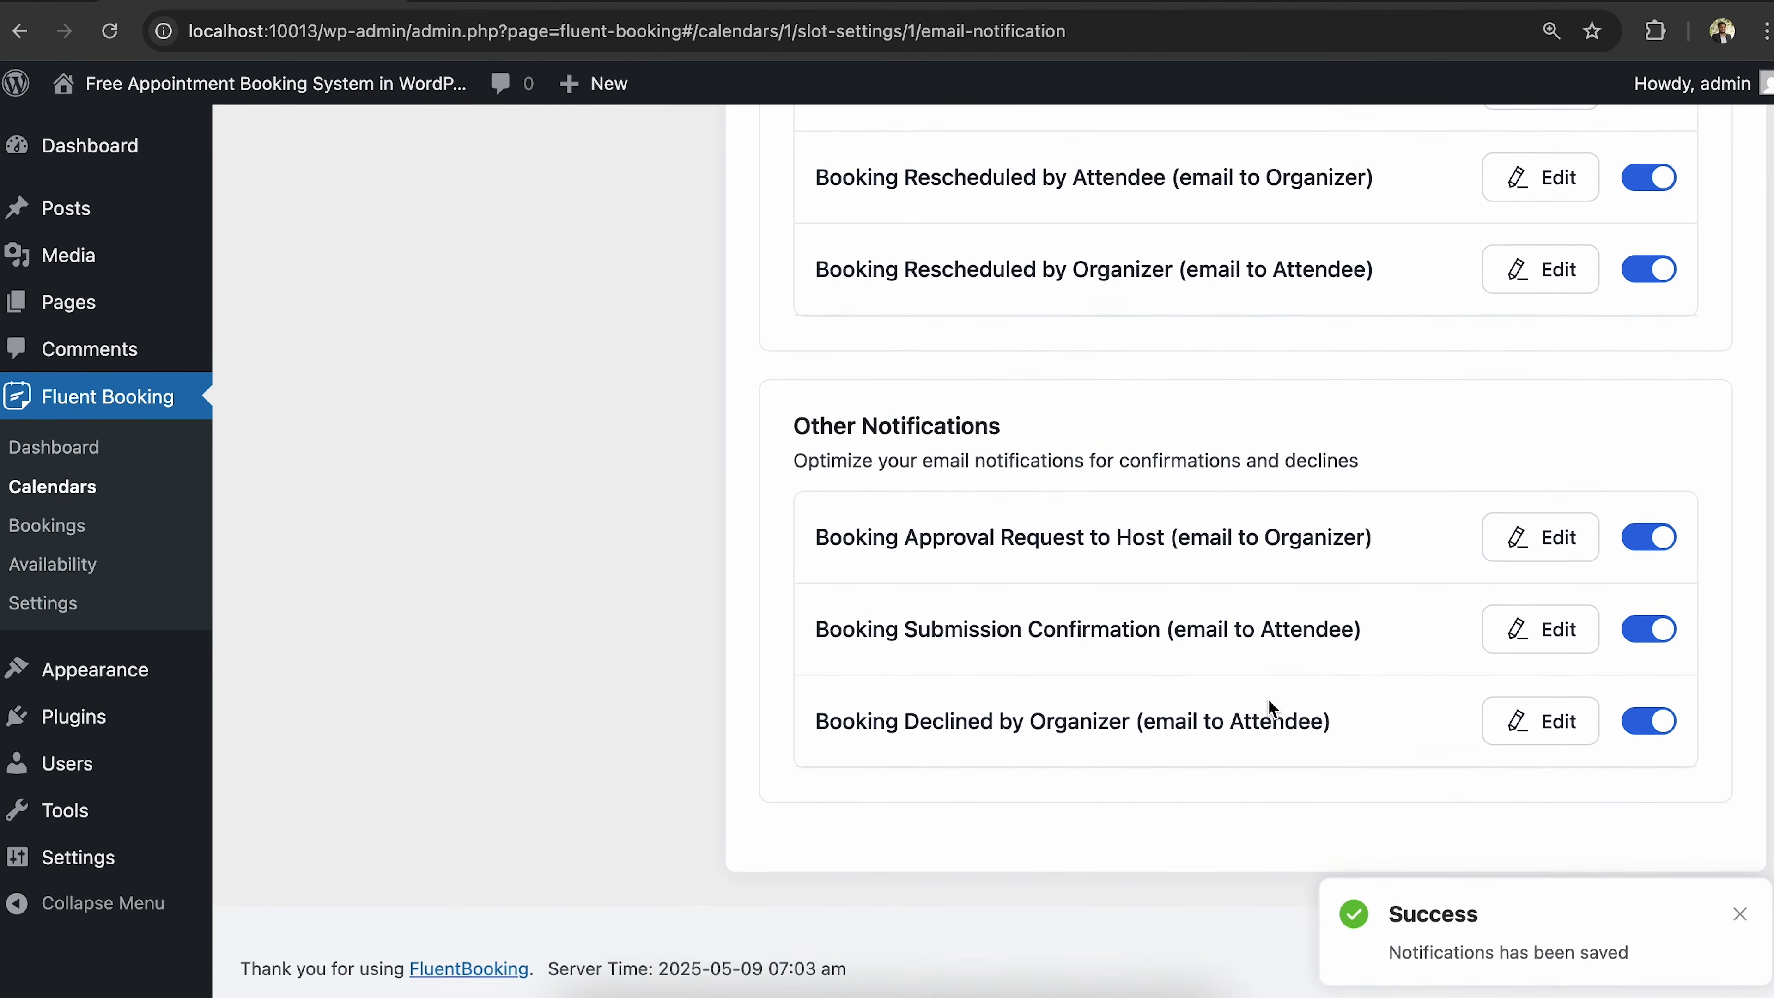
pyautogui.scroll(10, 1268, 699)
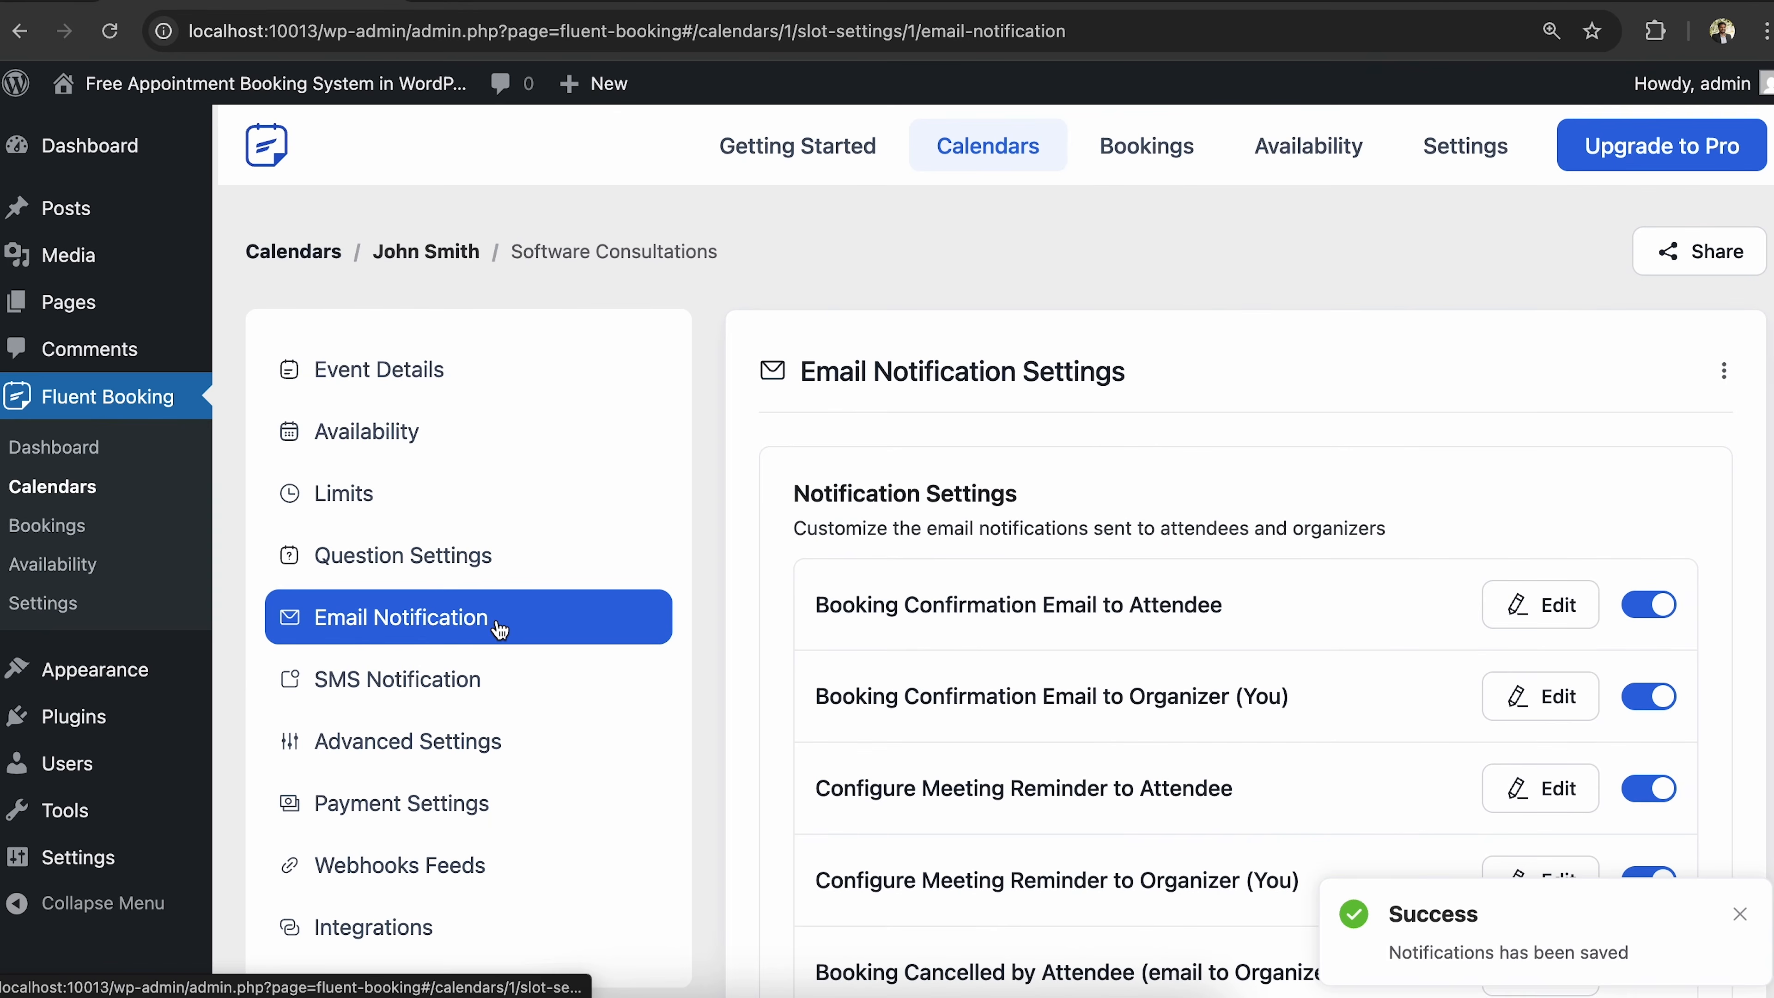
pyautogui.scroll(-8, 509, 789)
pyautogui.scroll(8, 509, 797)
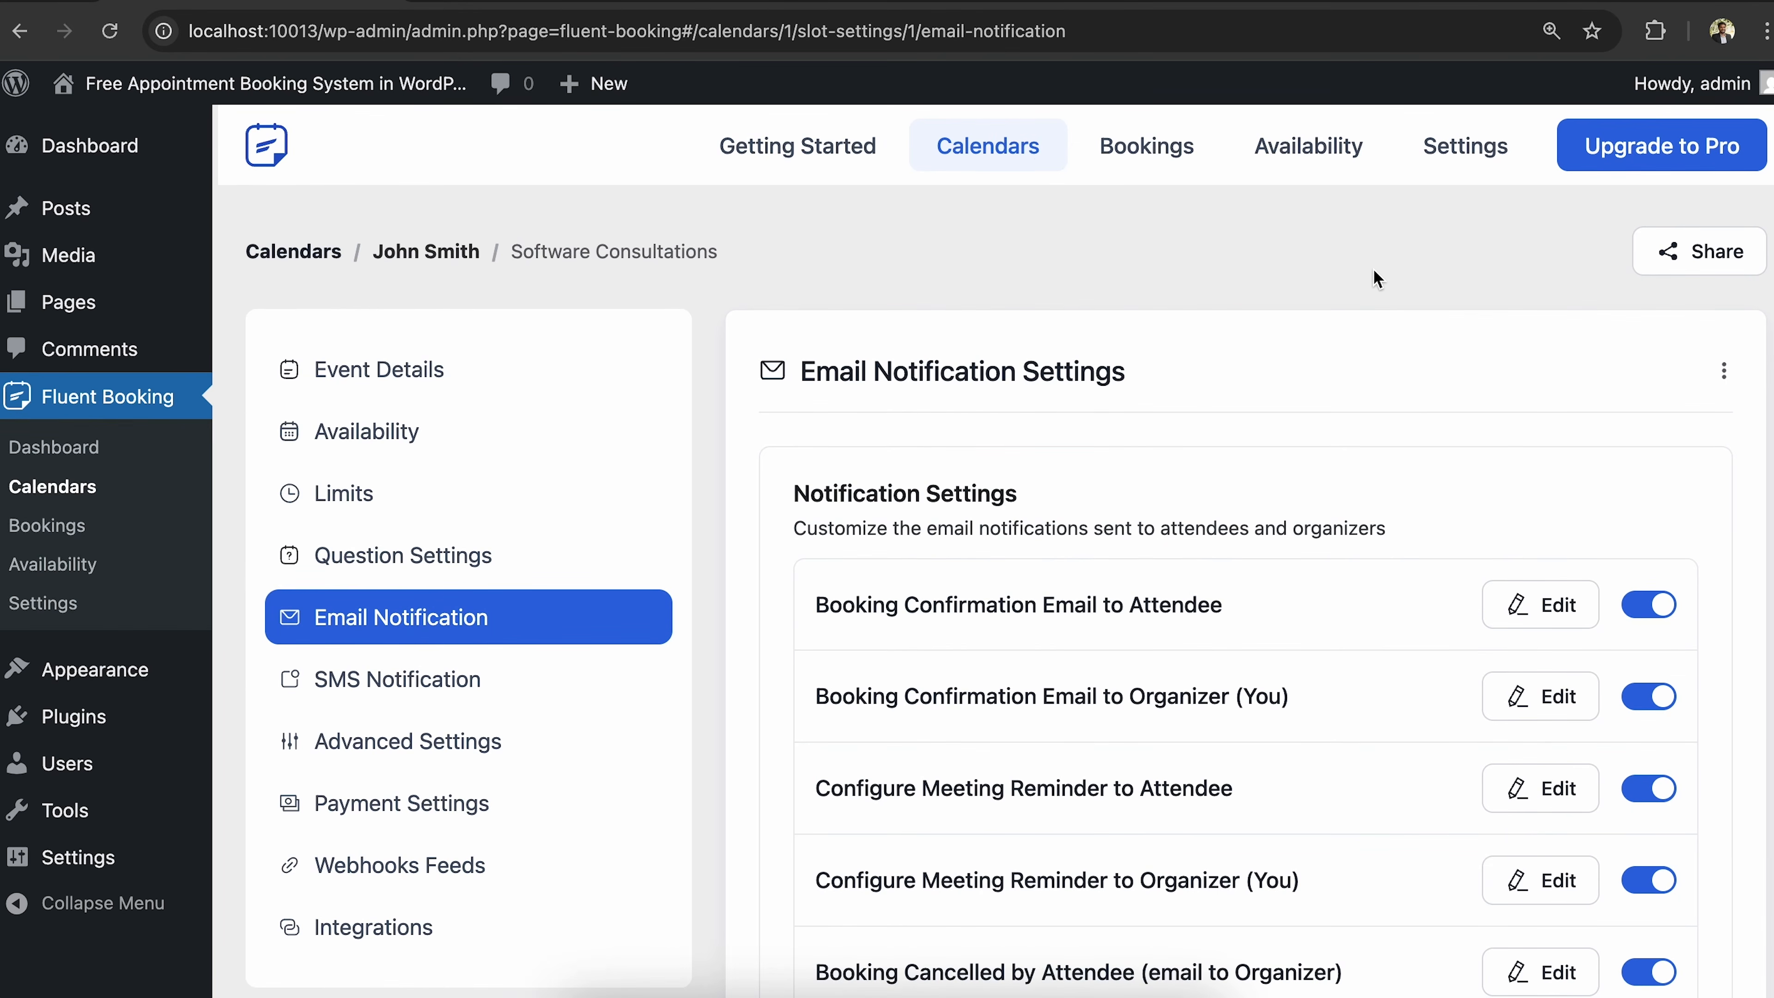
pyautogui.click(1002, 155)
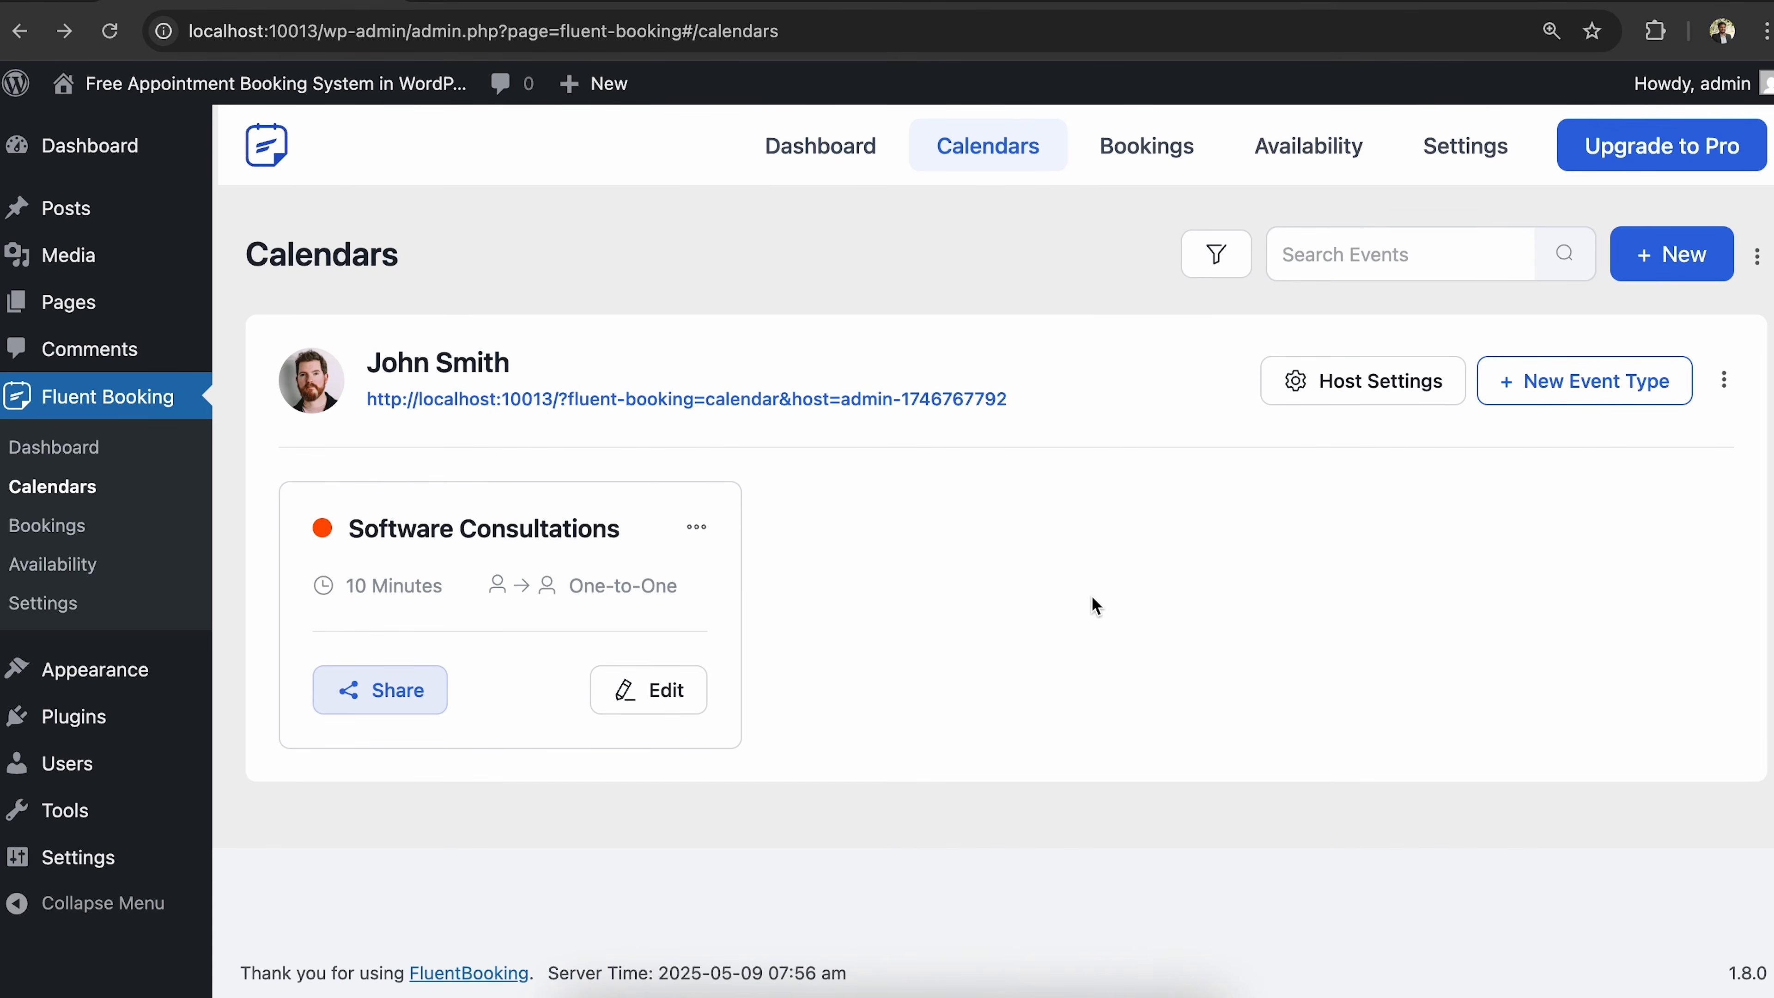
# Open the Software Consultations landing page from its Share options.
pyautogui.click(356, 691)
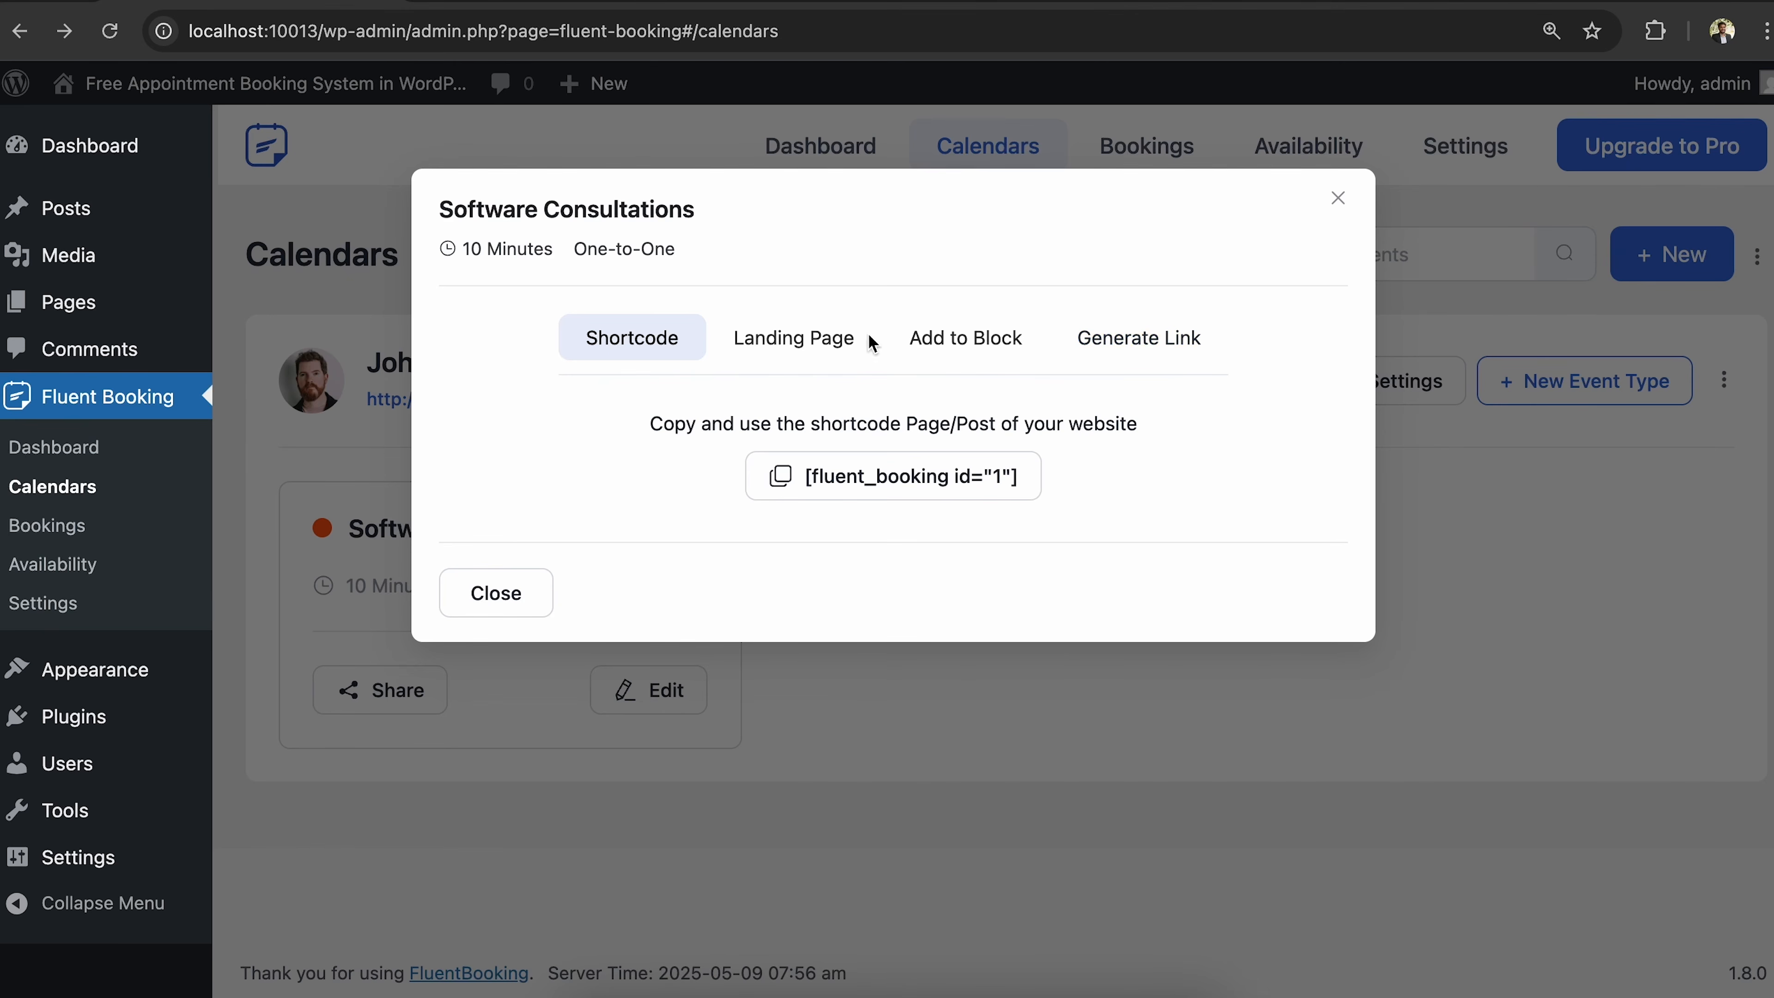
pyautogui.click(781, 343)
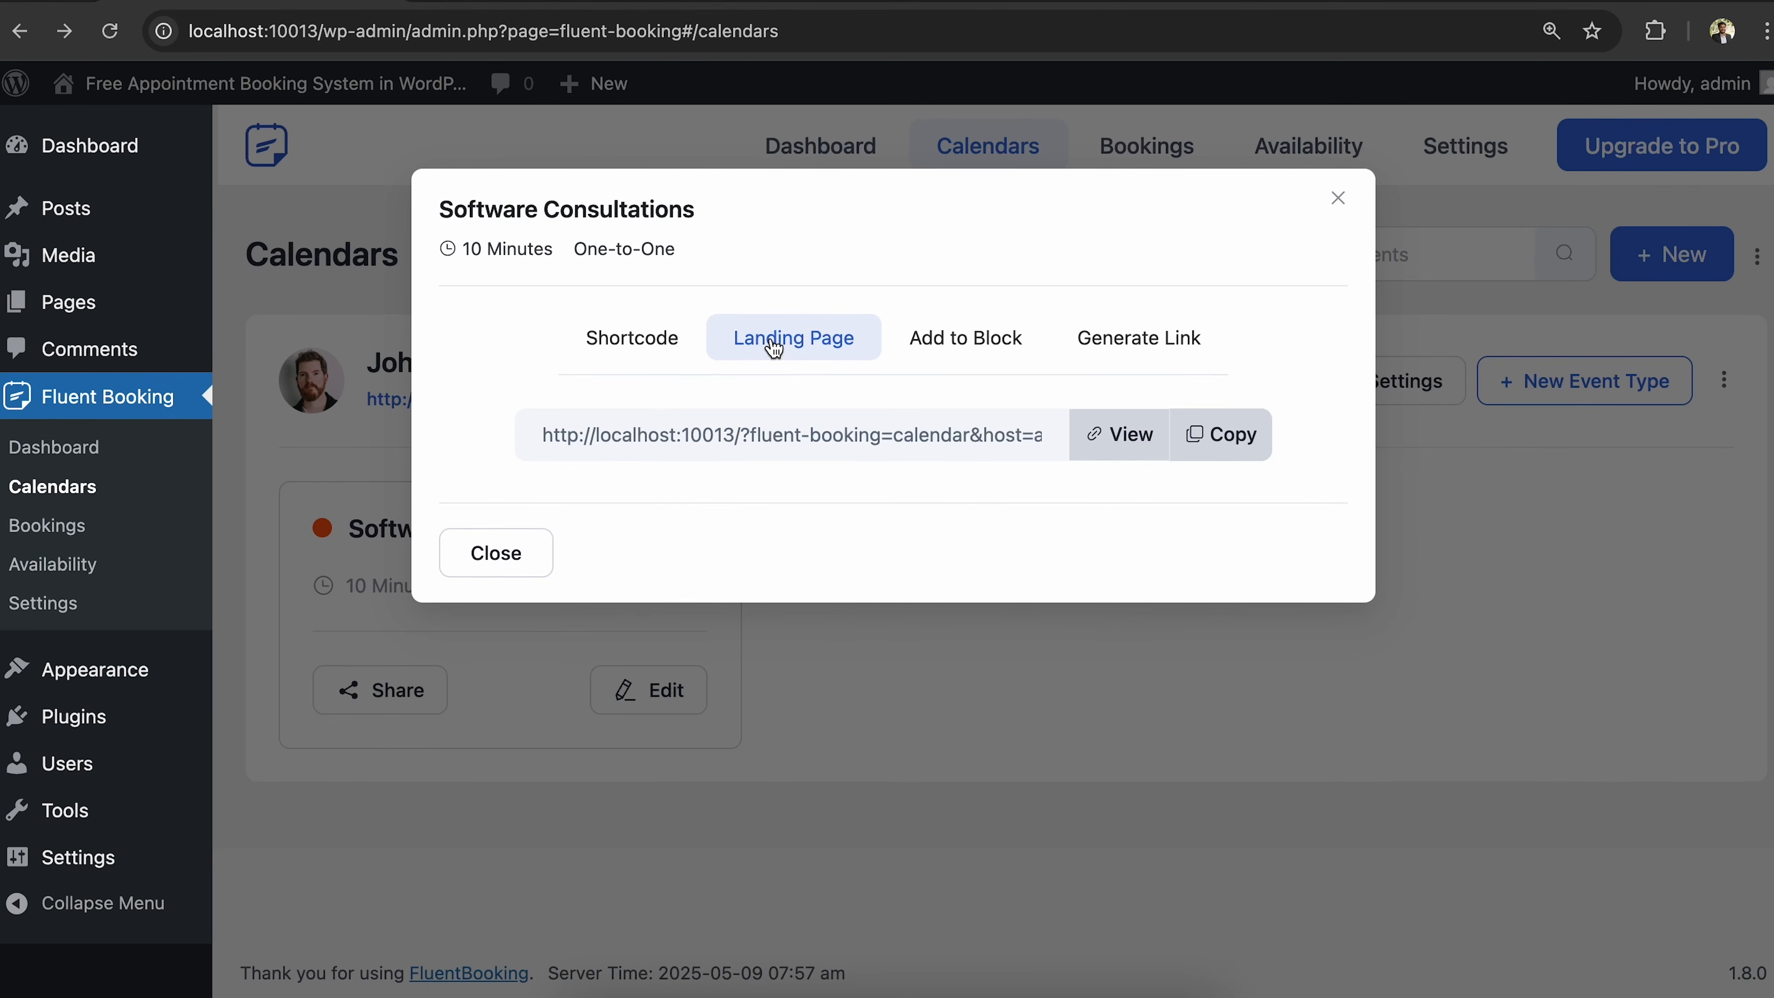
pyautogui.click(1118, 447)
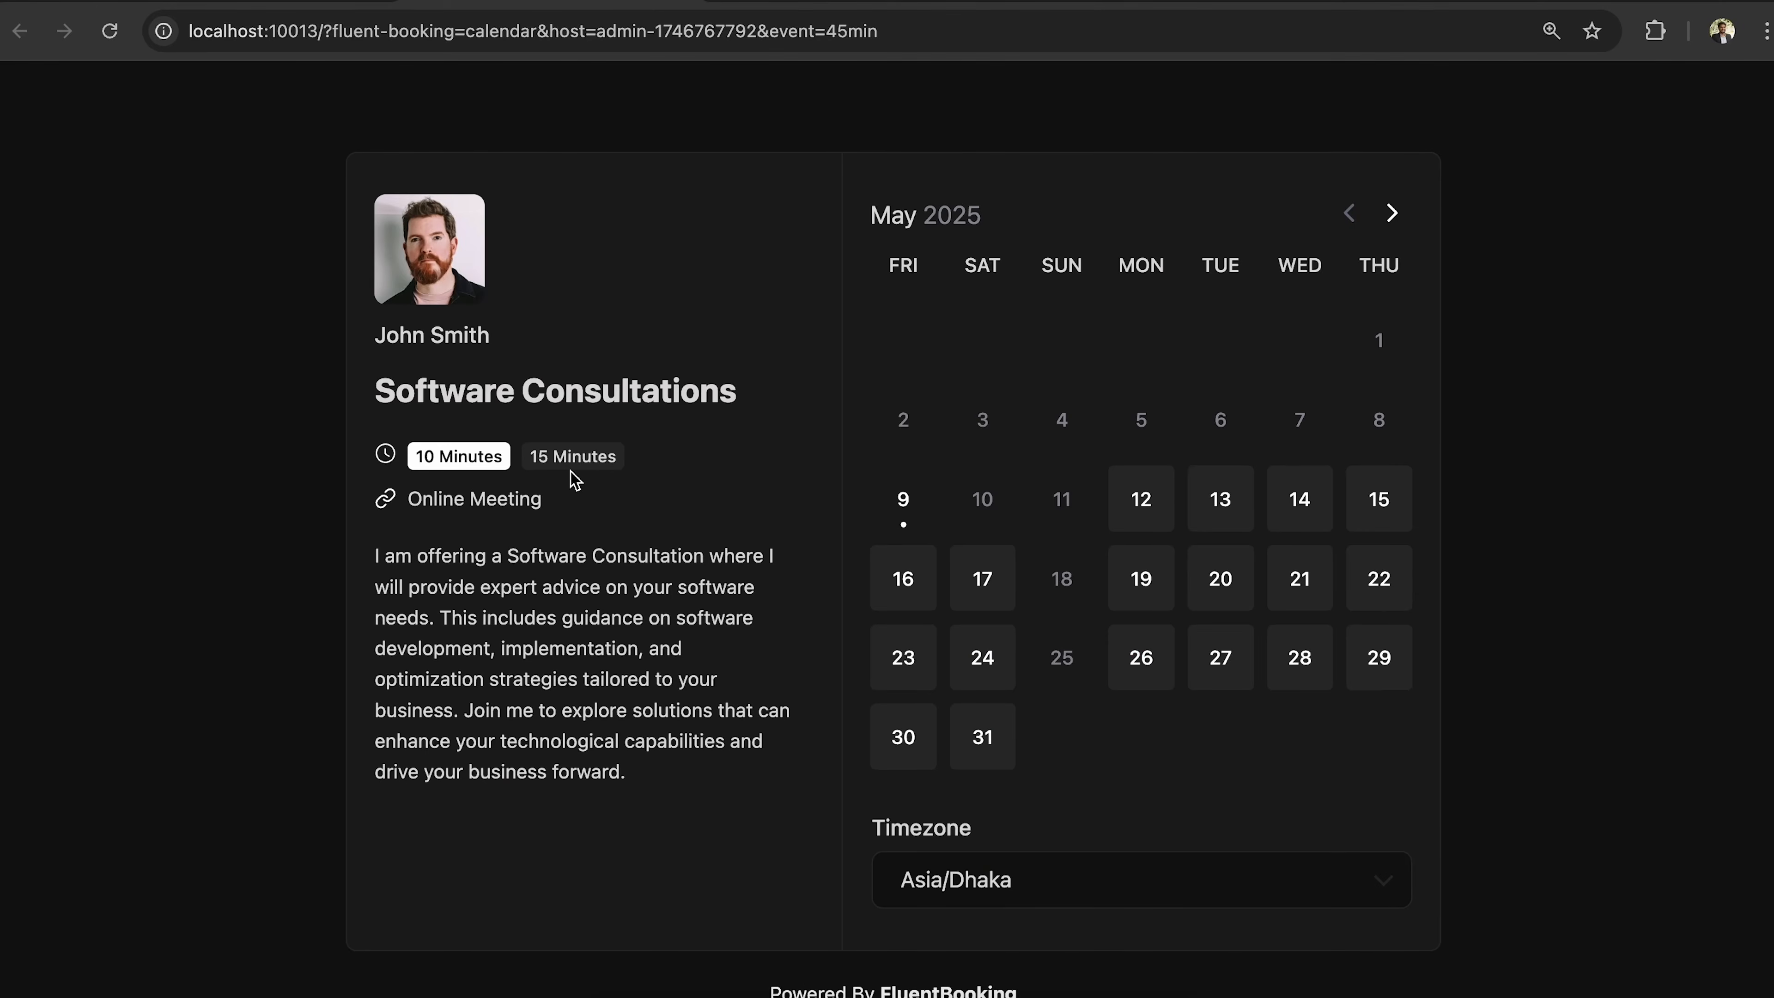
# Choose a 15-minute meeting at 20:15 on May 12, 2025 and continue to details.
pyautogui.click(557, 458)
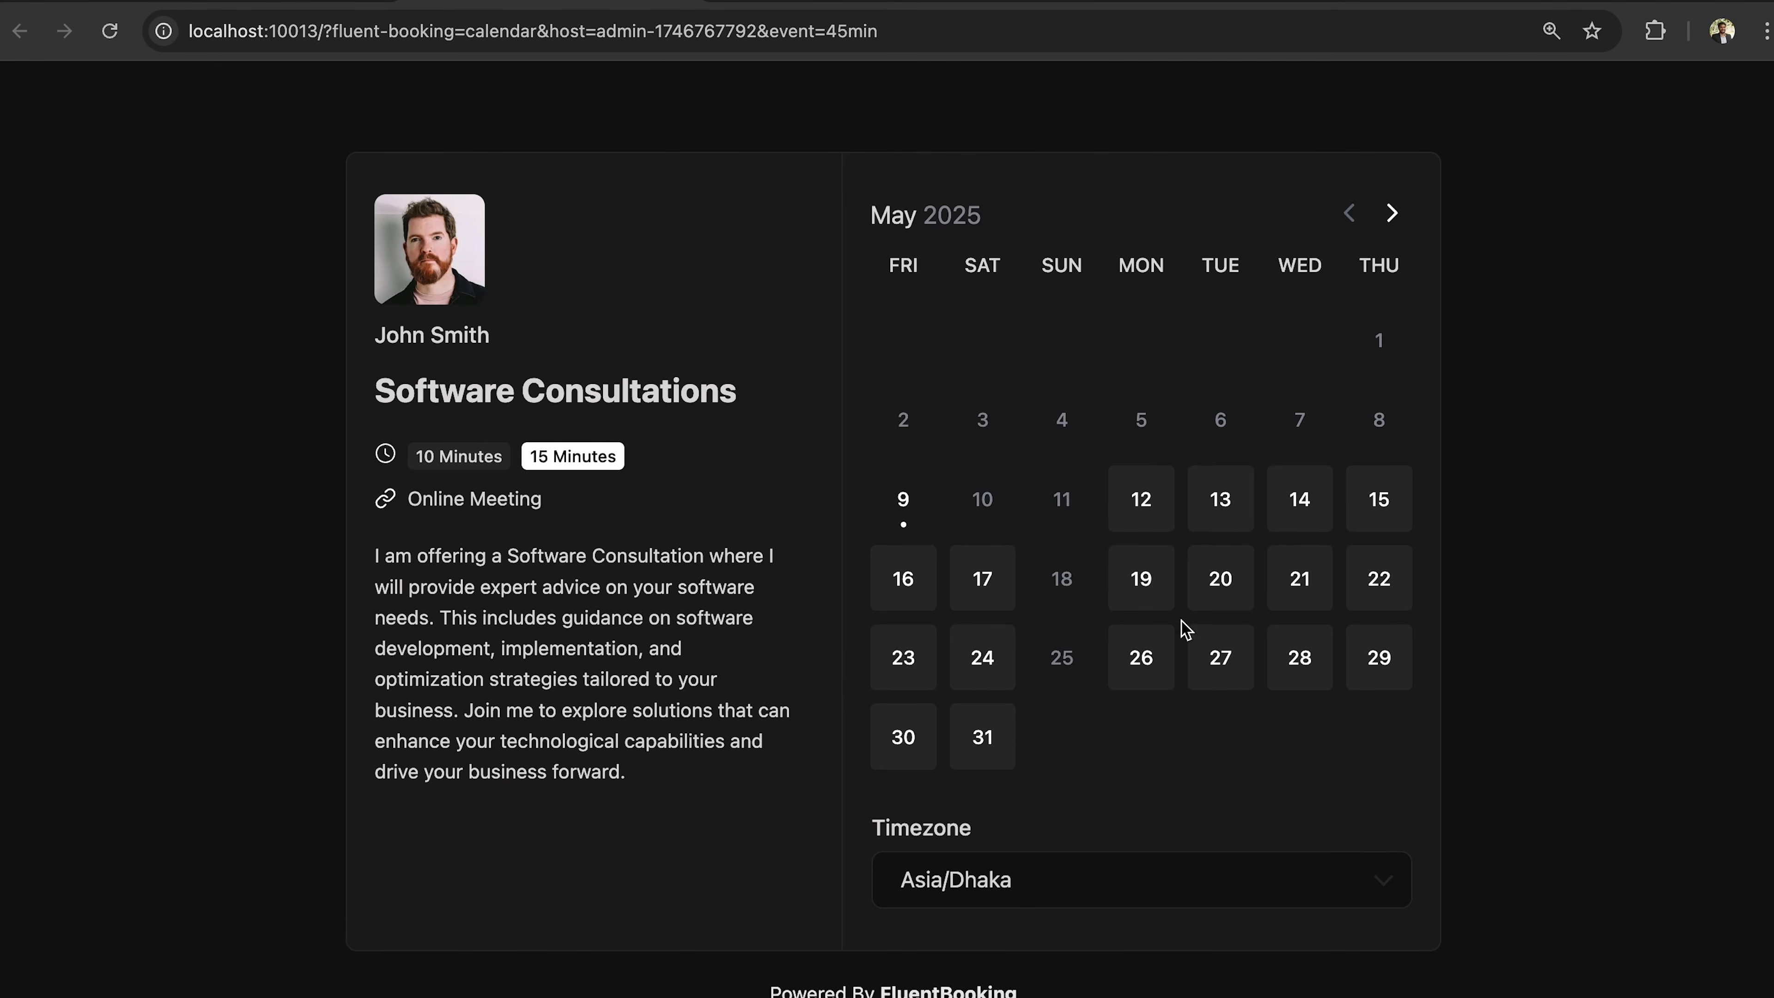
pyautogui.click(1148, 501)
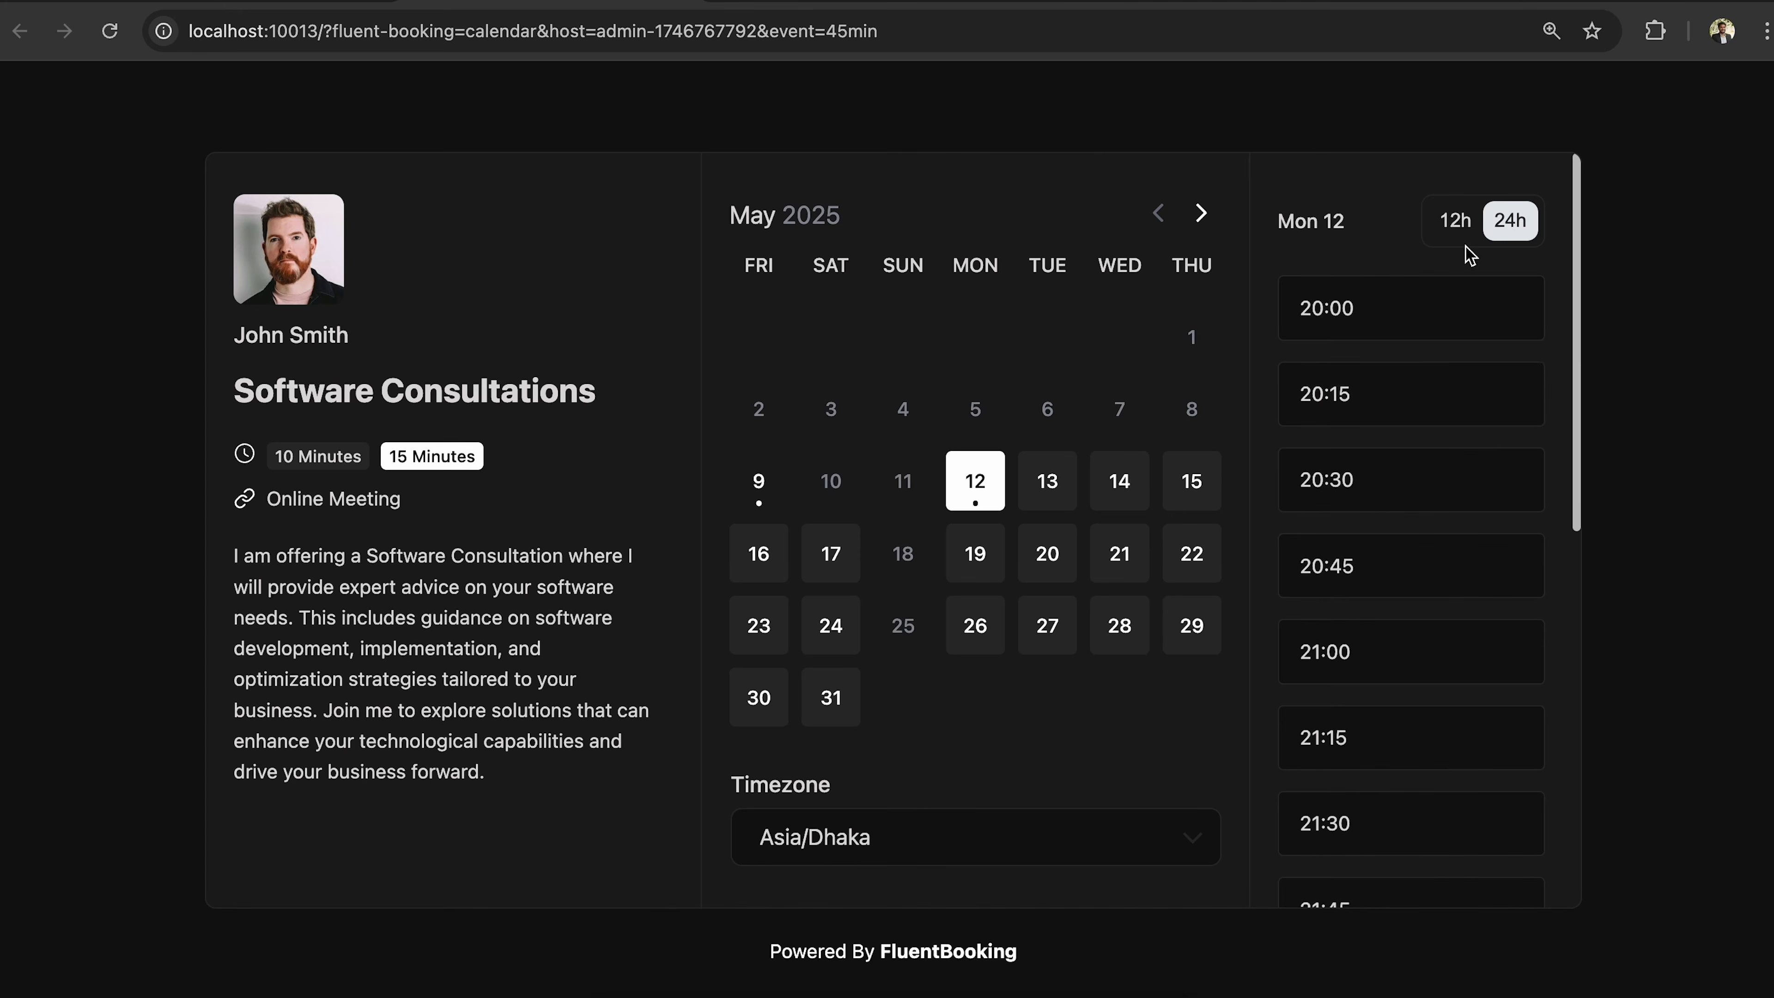
pyautogui.click(1461, 229)
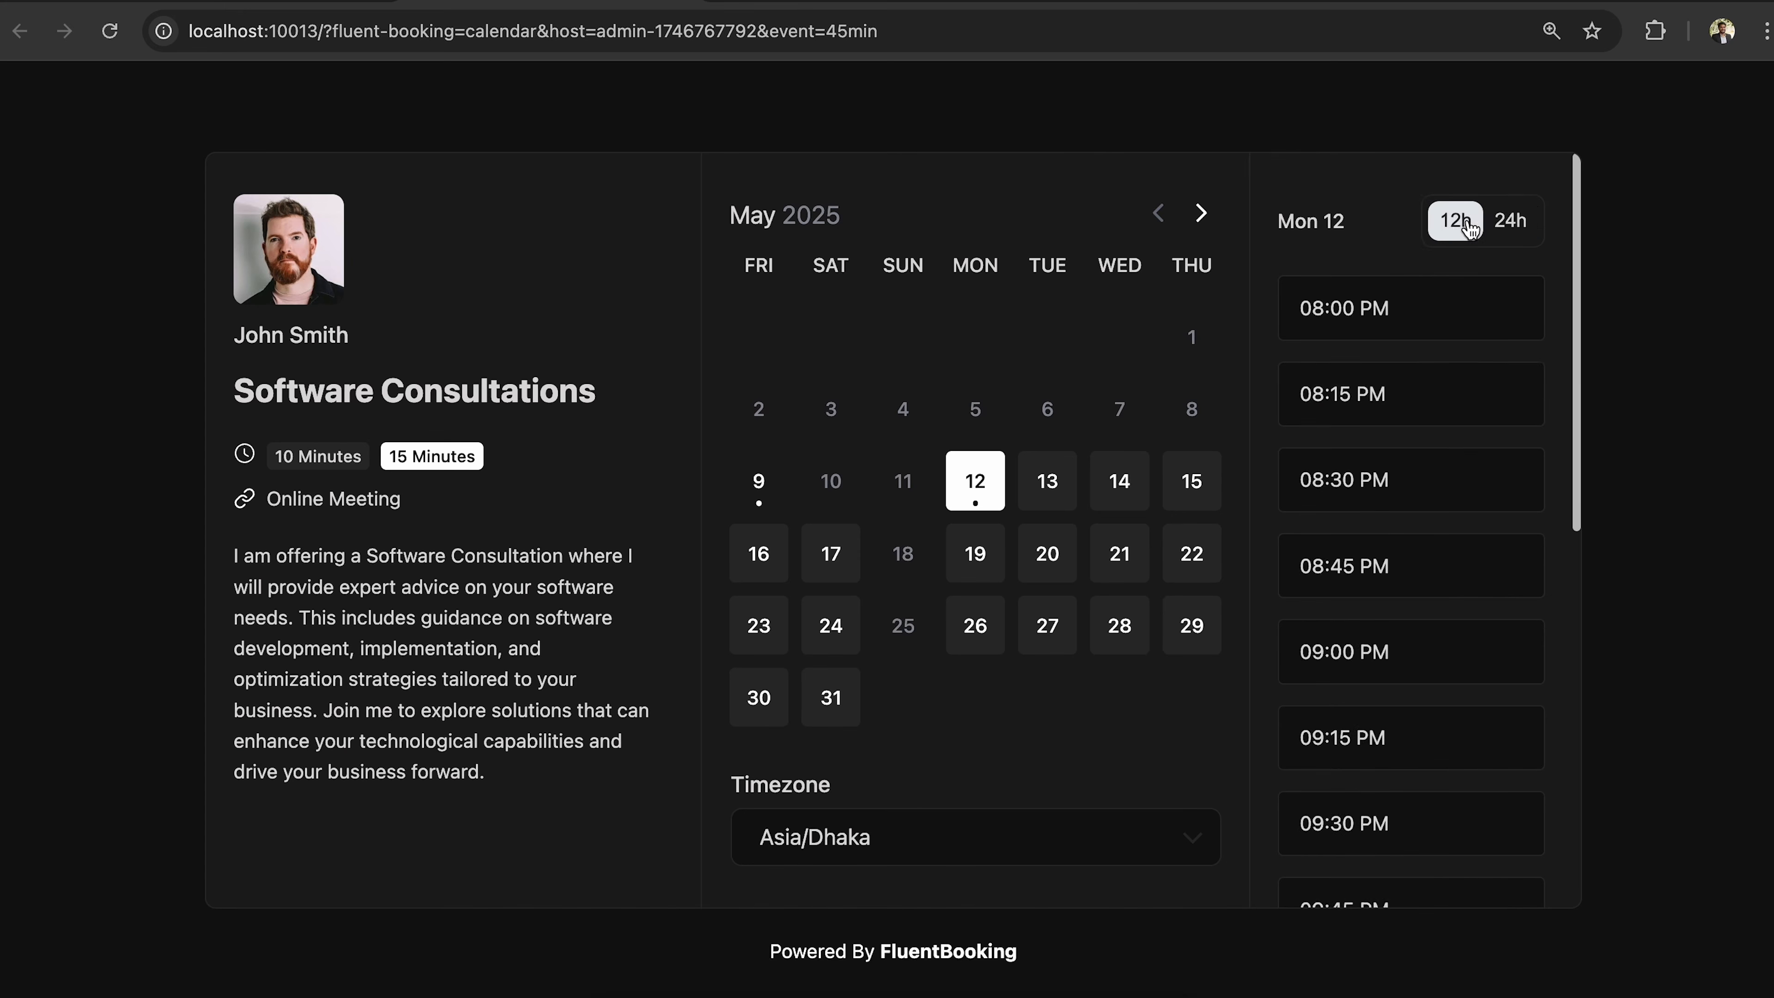
pyautogui.click(1499, 234)
pyautogui.scroll(-3, 1460, 388)
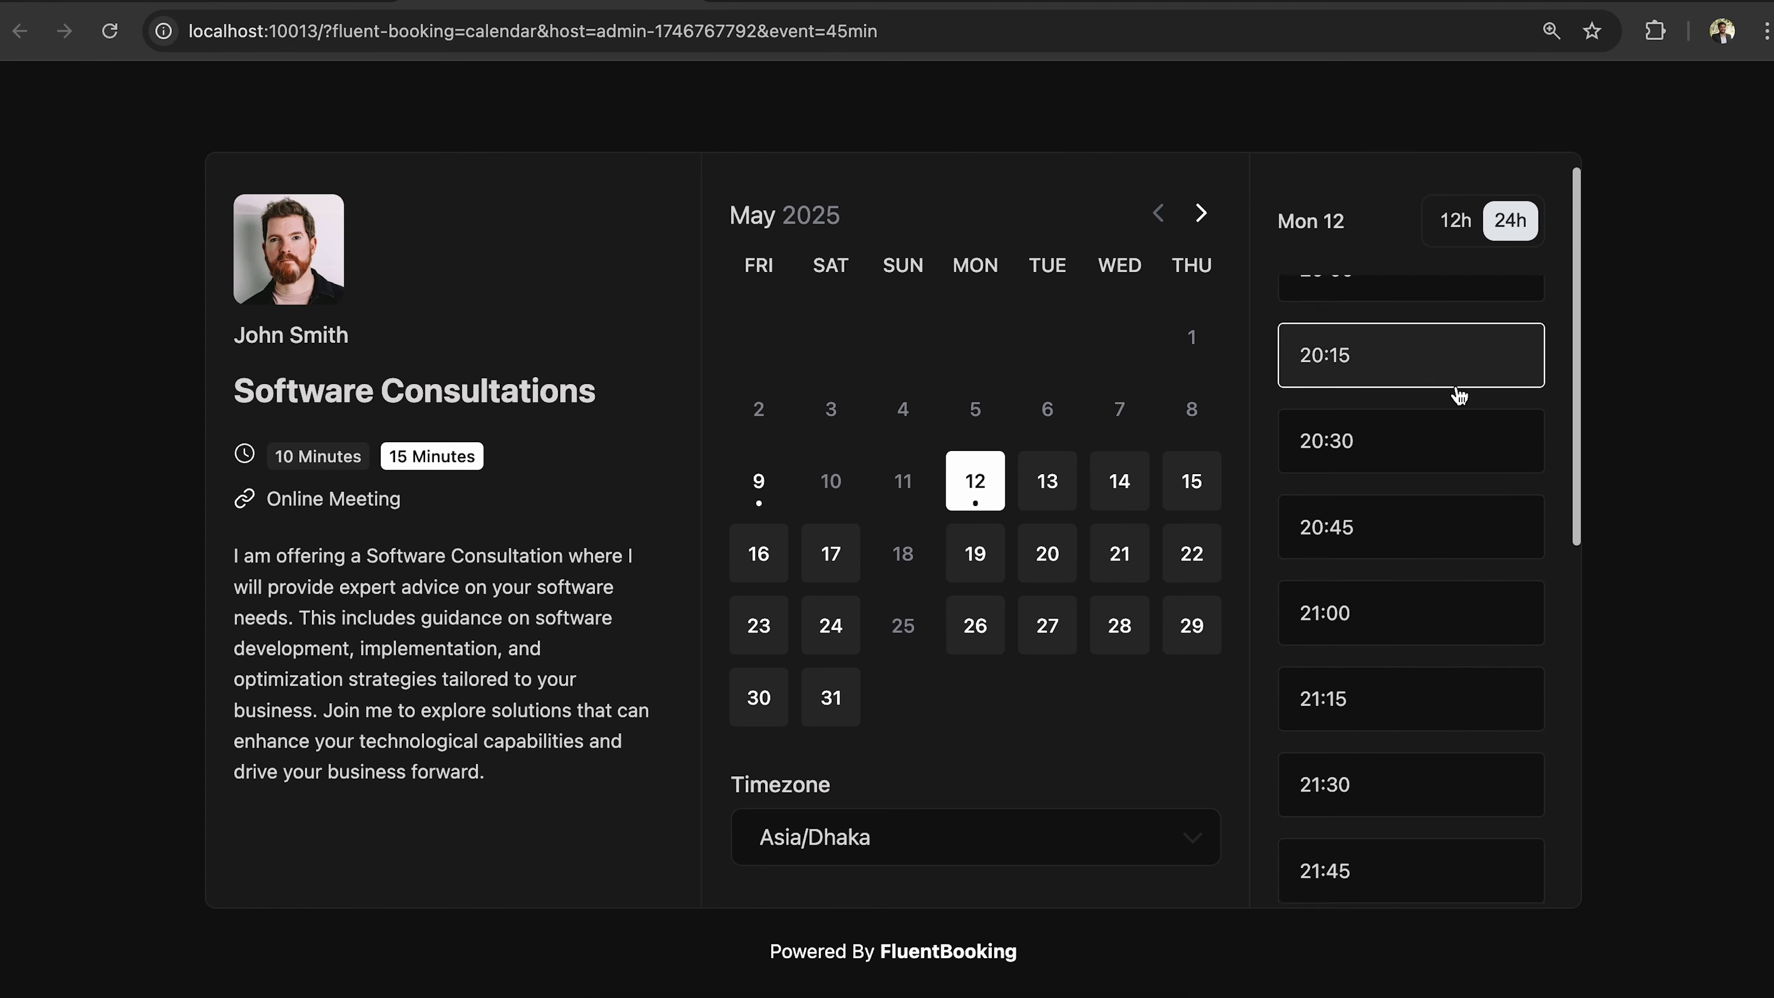
pyautogui.scroll(1, 1460, 394)
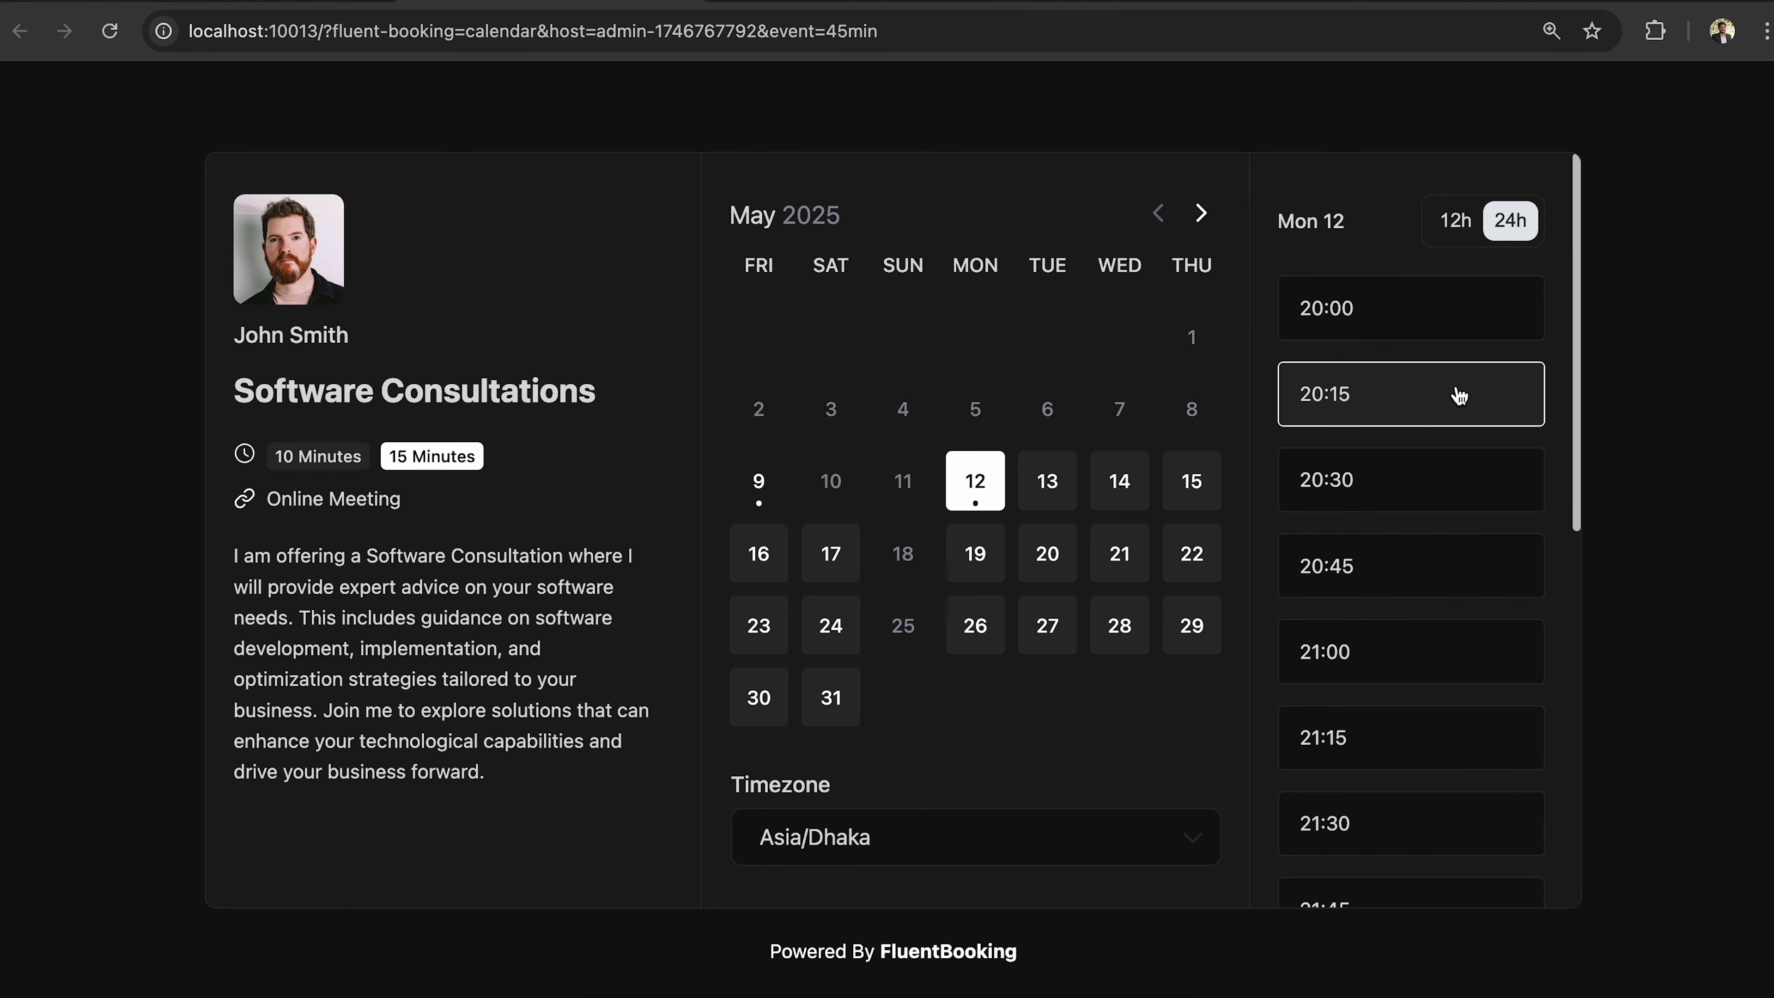
pyautogui.click(1422, 389)
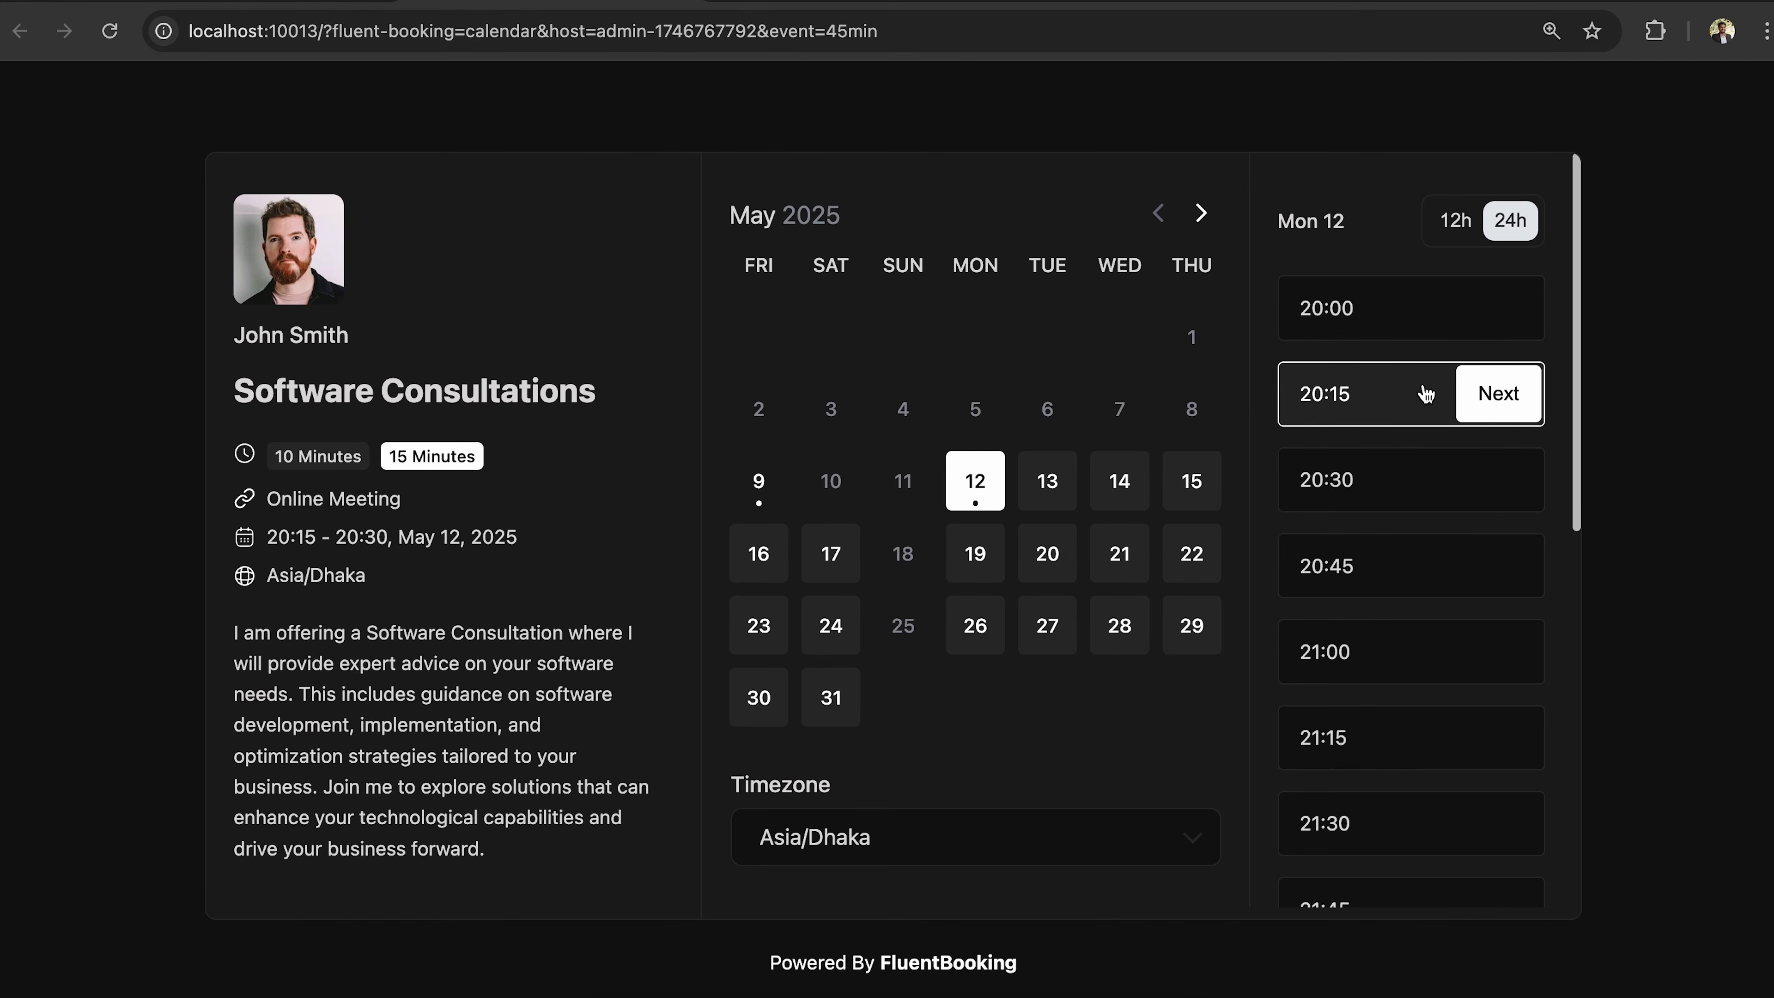
pyautogui.click(1501, 394)
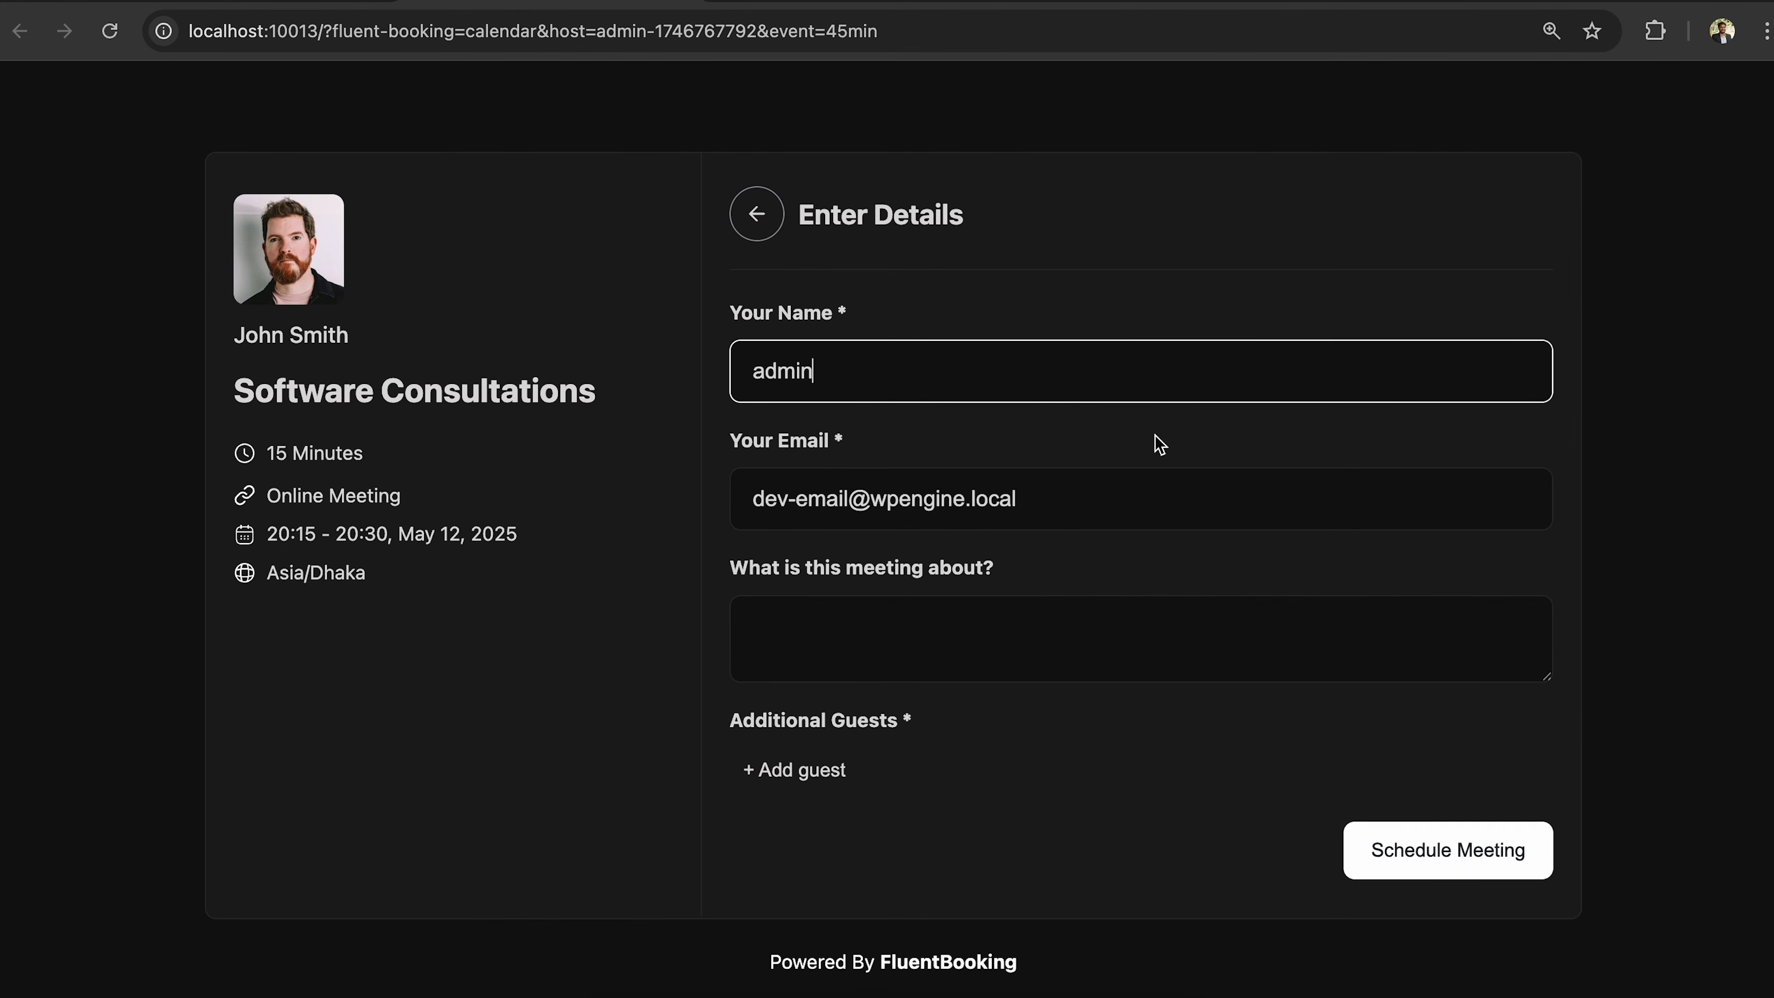
# Replace the prefilled name and e-mail with the attendee's own name and e-mail.
pyautogui.hotkey('ctrl', 'a')
pyautogui.press('BackSpace')
pyautogui.write('David')
pyautogui.click(1057, 501)
pyautogui.press('super+a')
pyautogui.press('BackSpace')
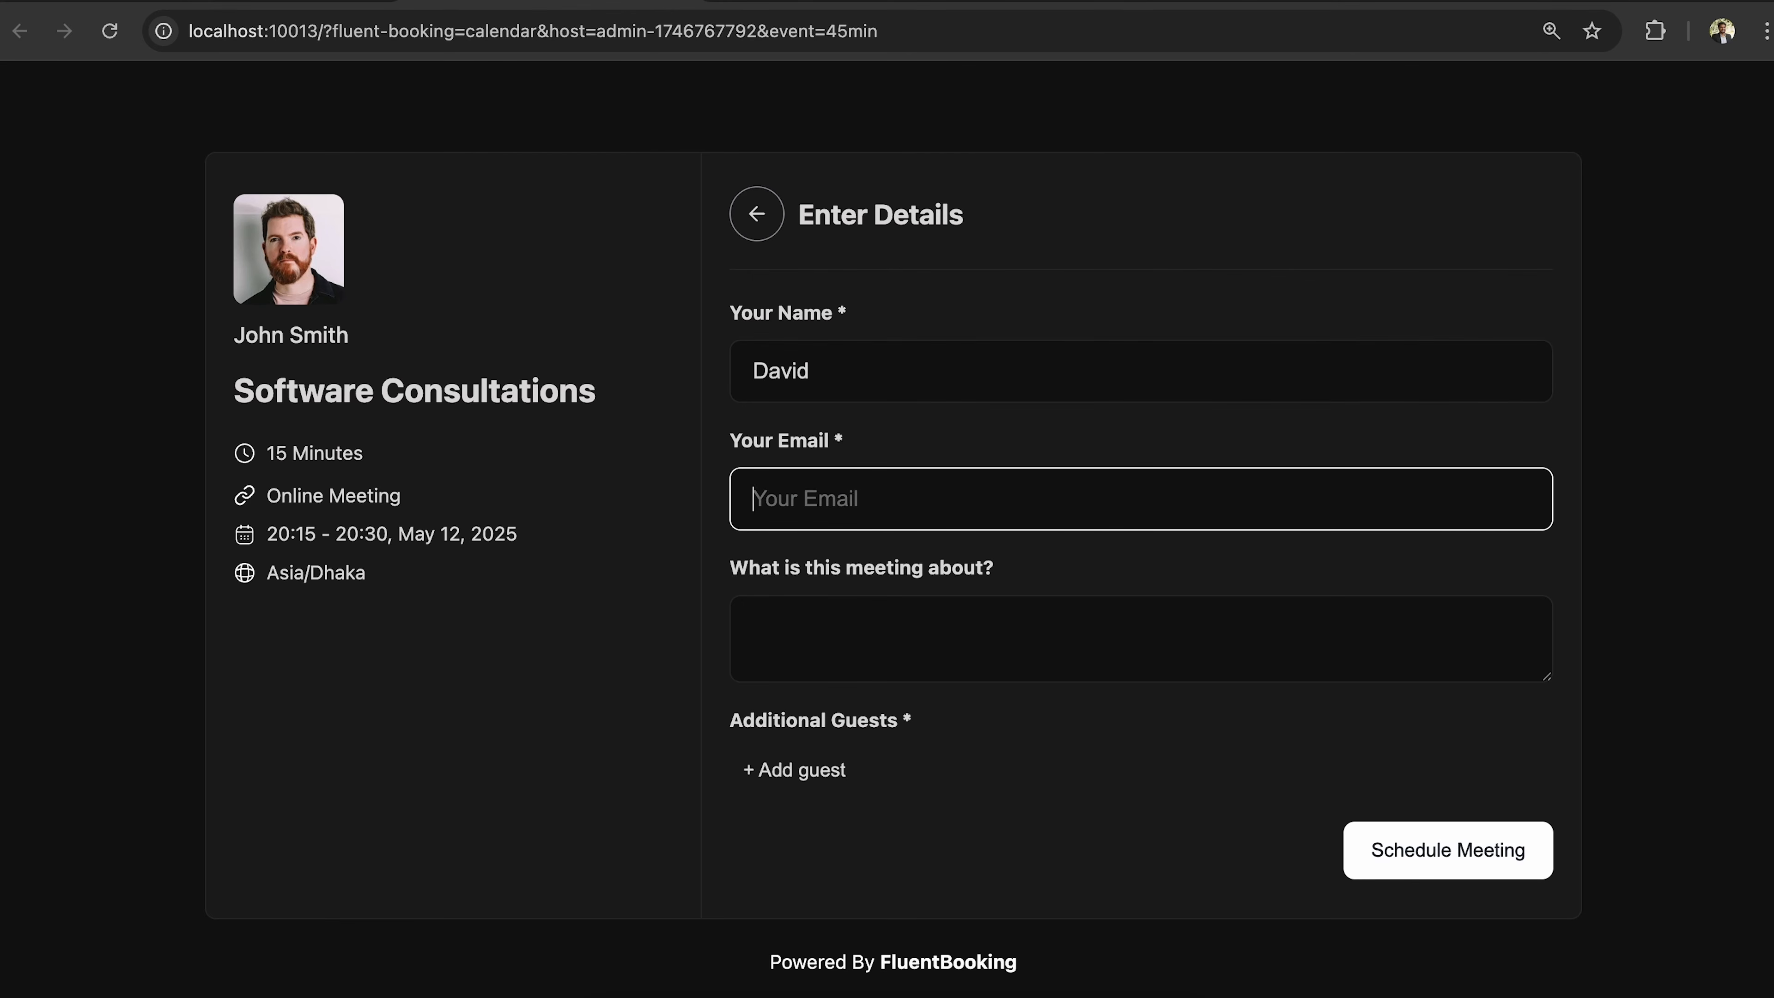
# Enter the meeting topic "I want talk about my software issue.".
pyautogui.click(1017, 627)
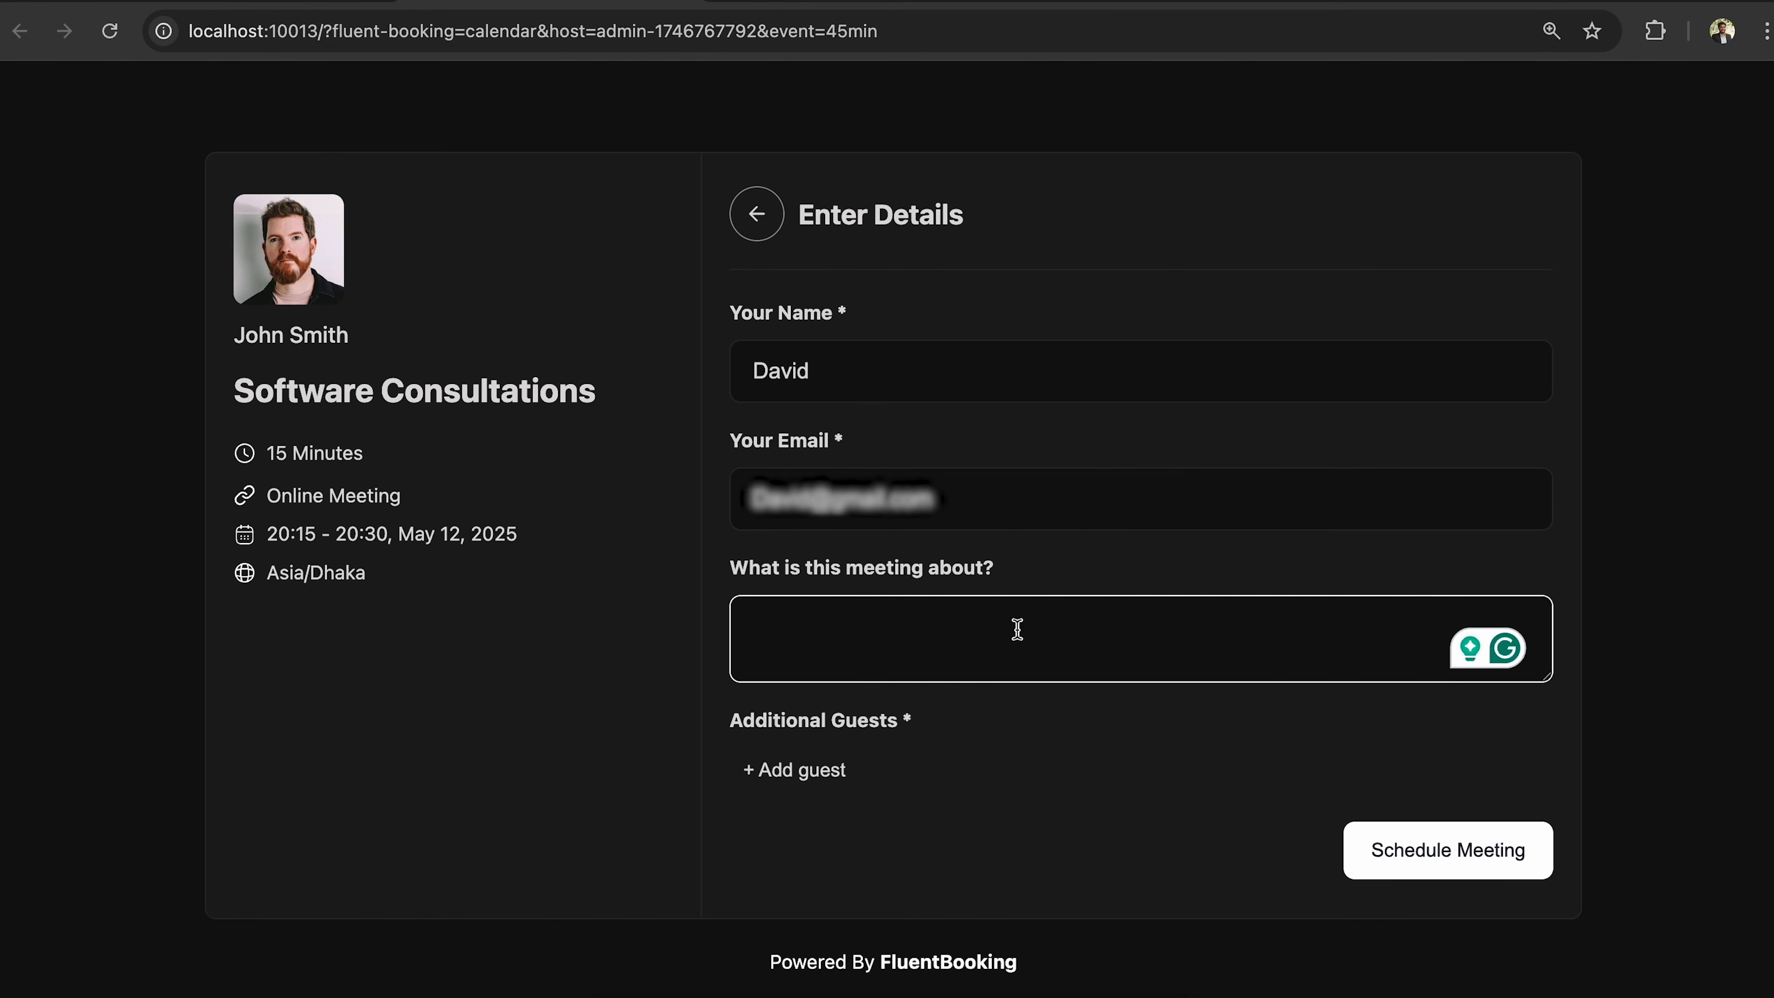
pyautogui.write('I want ')
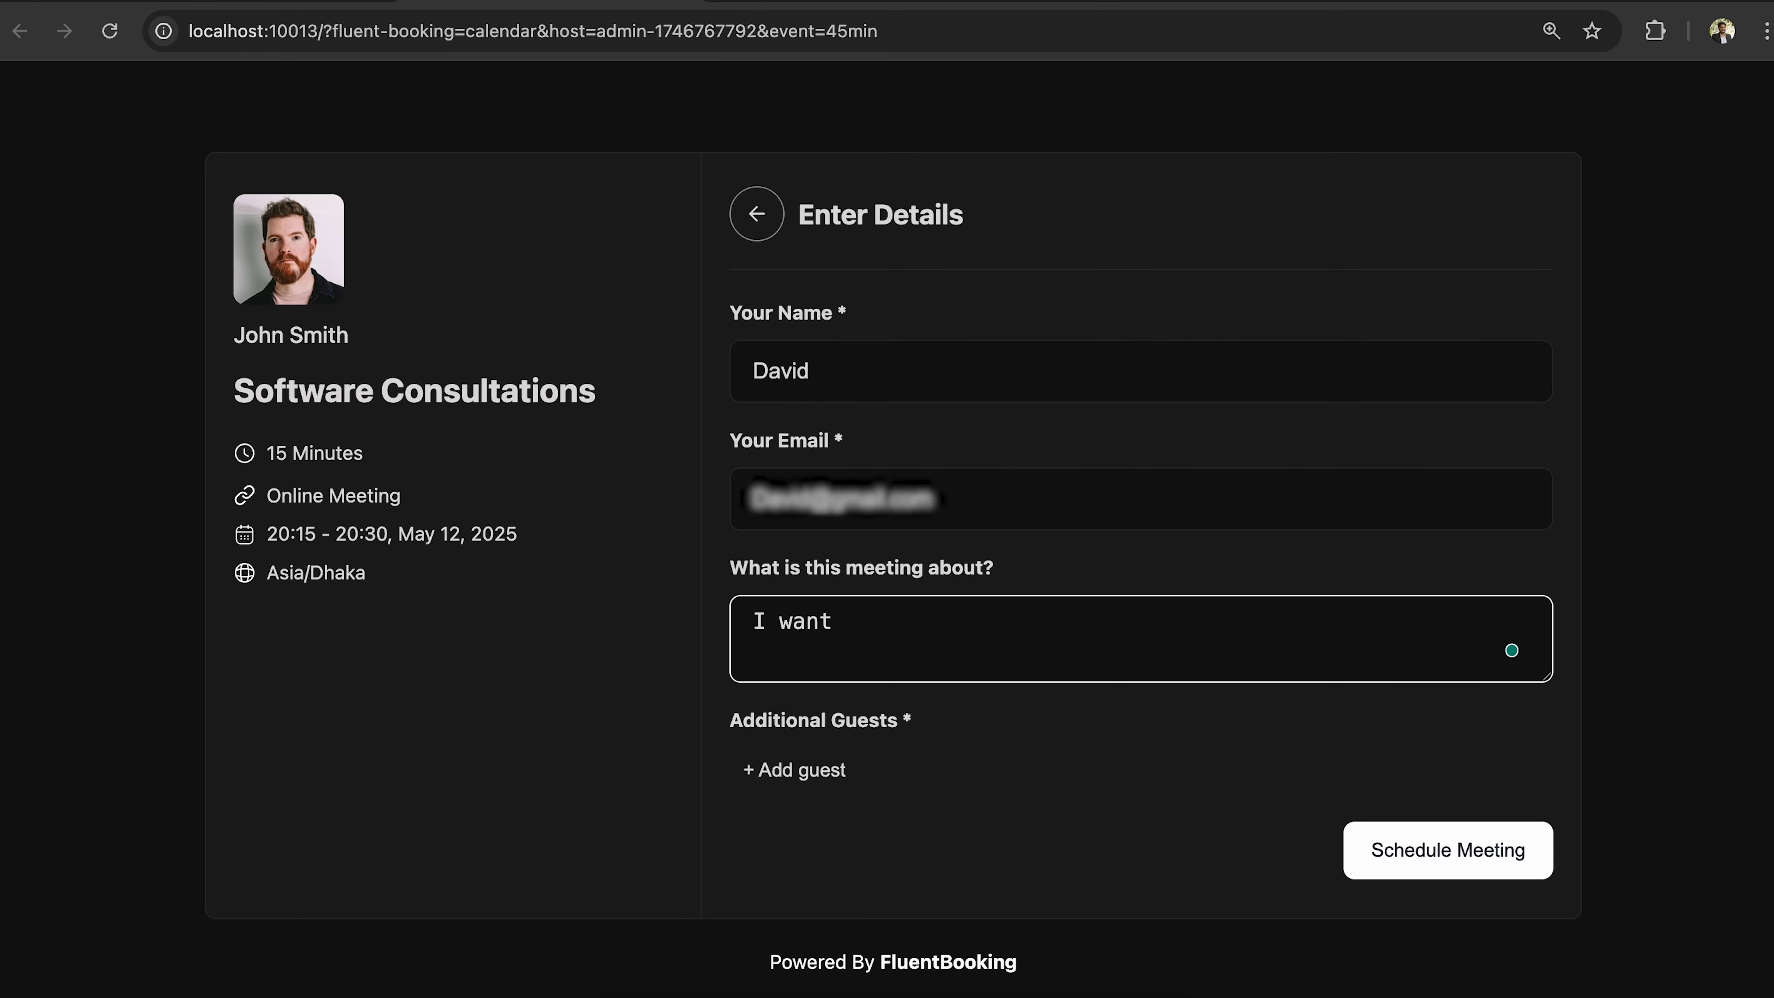
pyautogui.write('talk about my ')
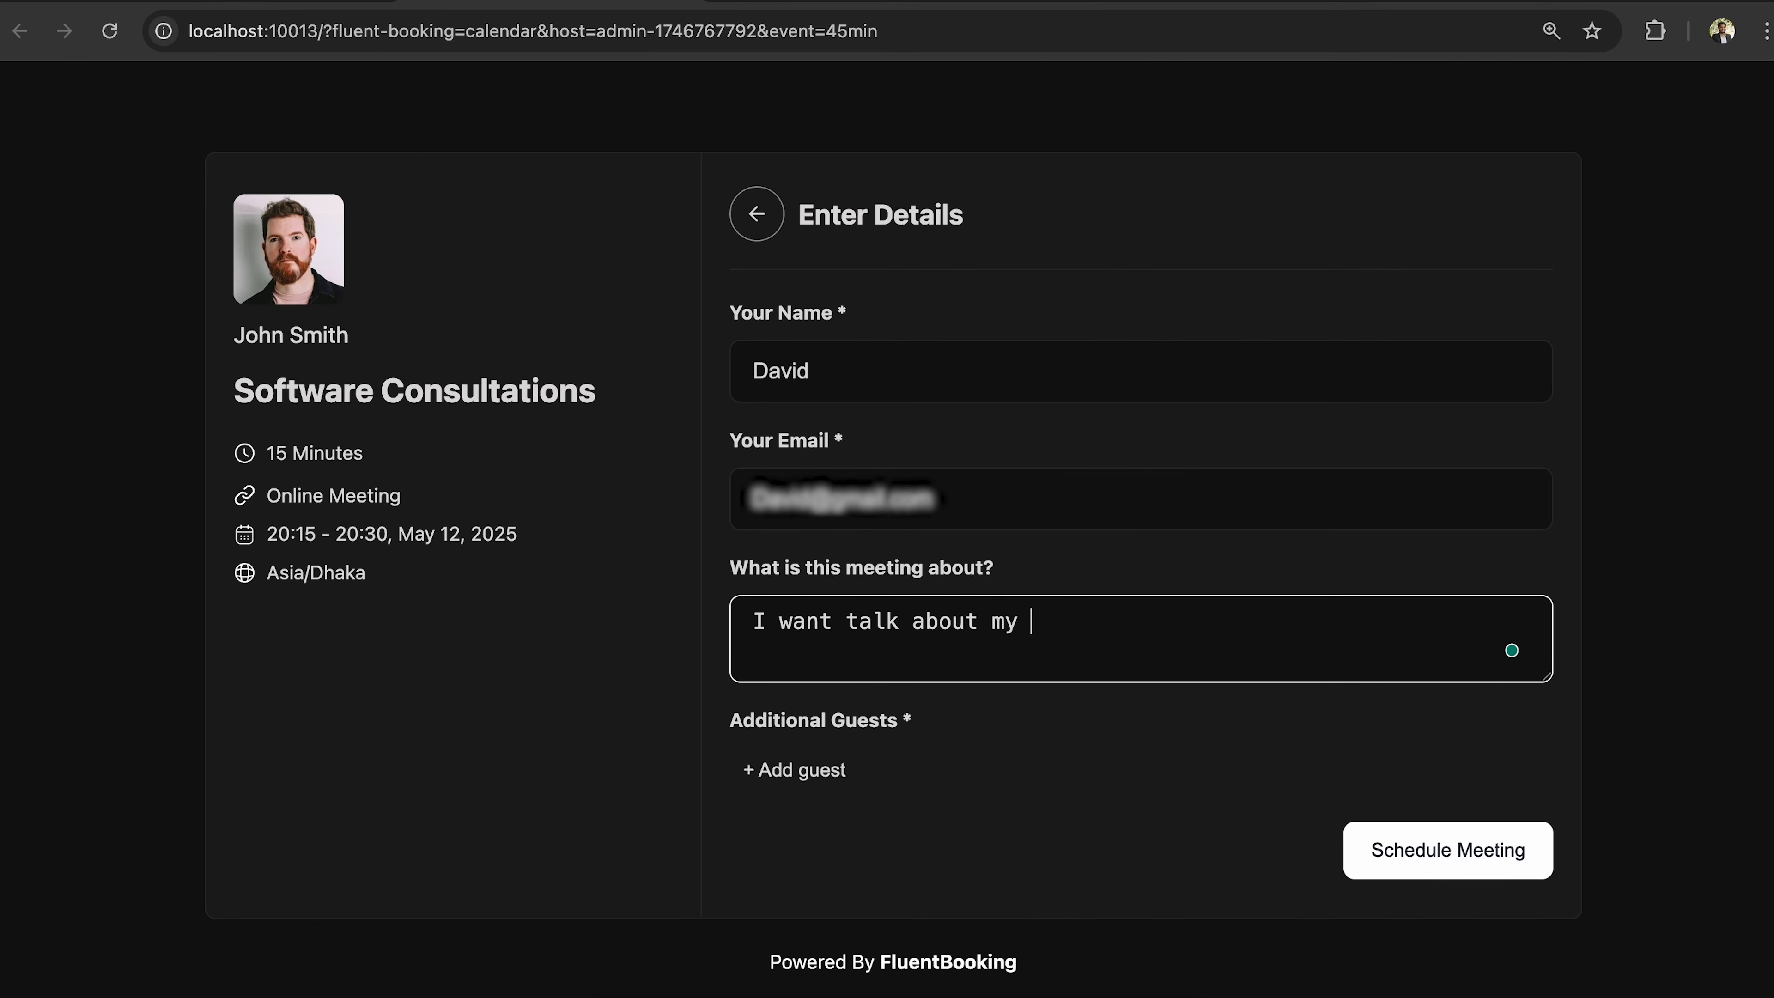
pyautogui.write('software issue')
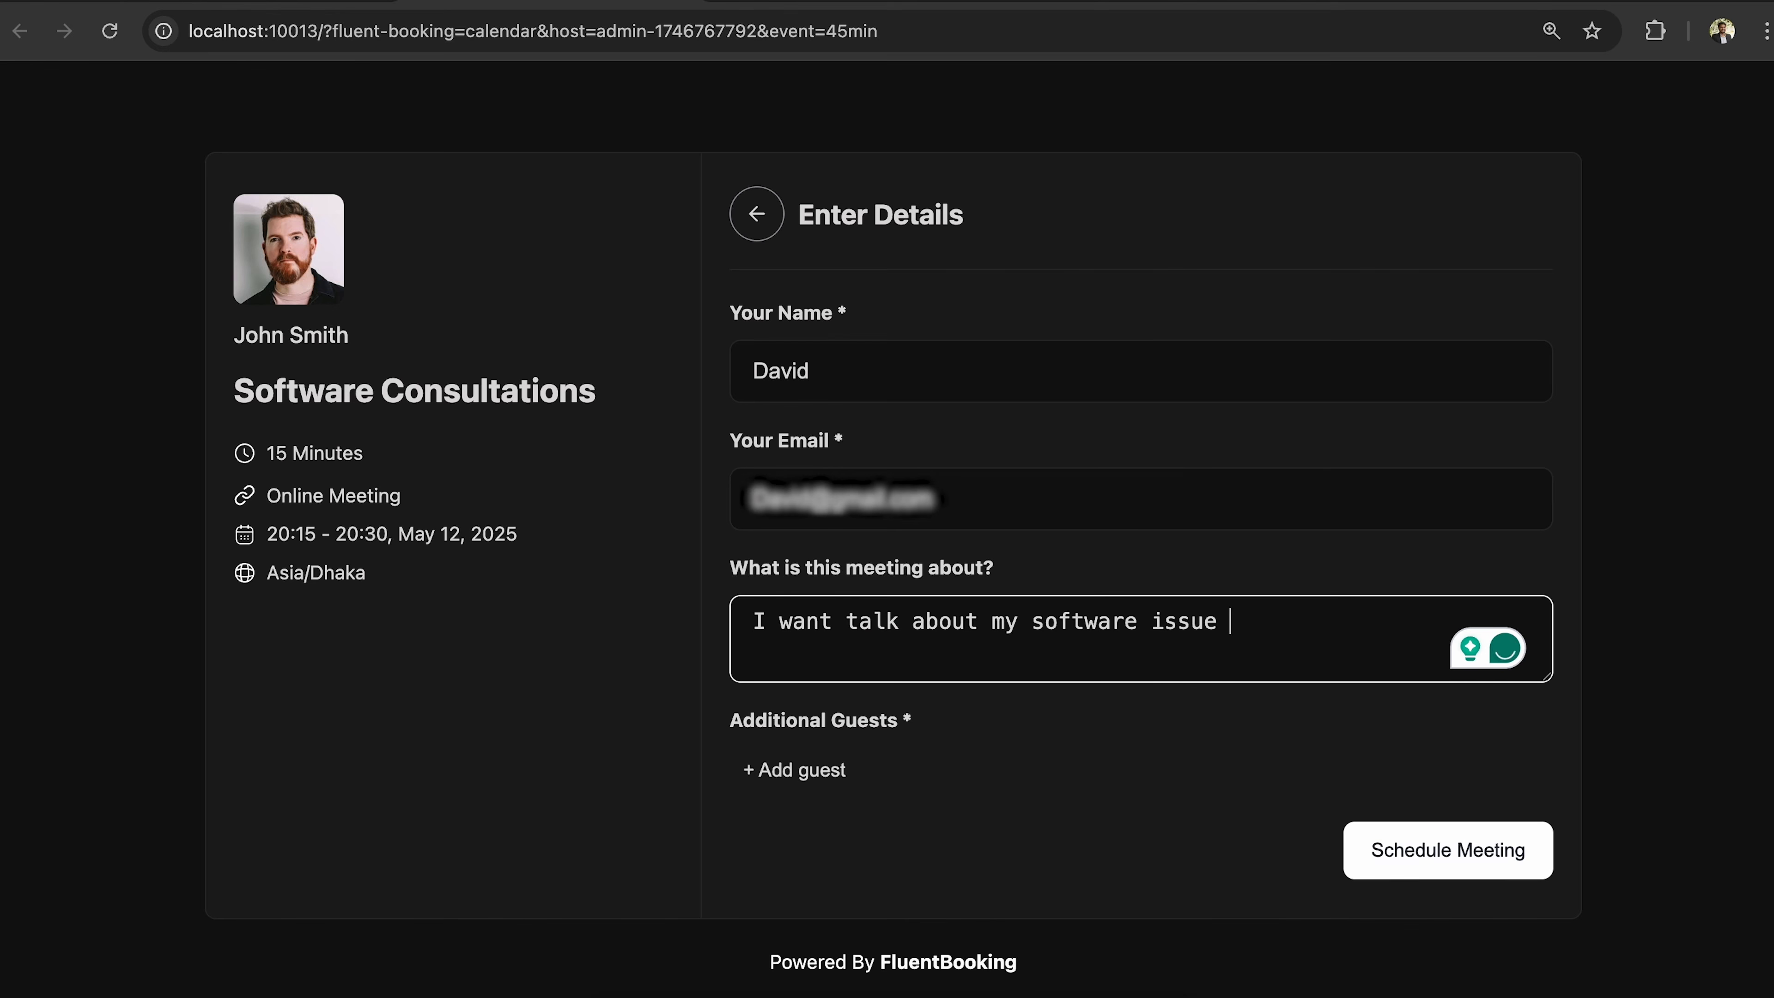
pyautogui.press('BackSpace')
pyautogui.write('.')
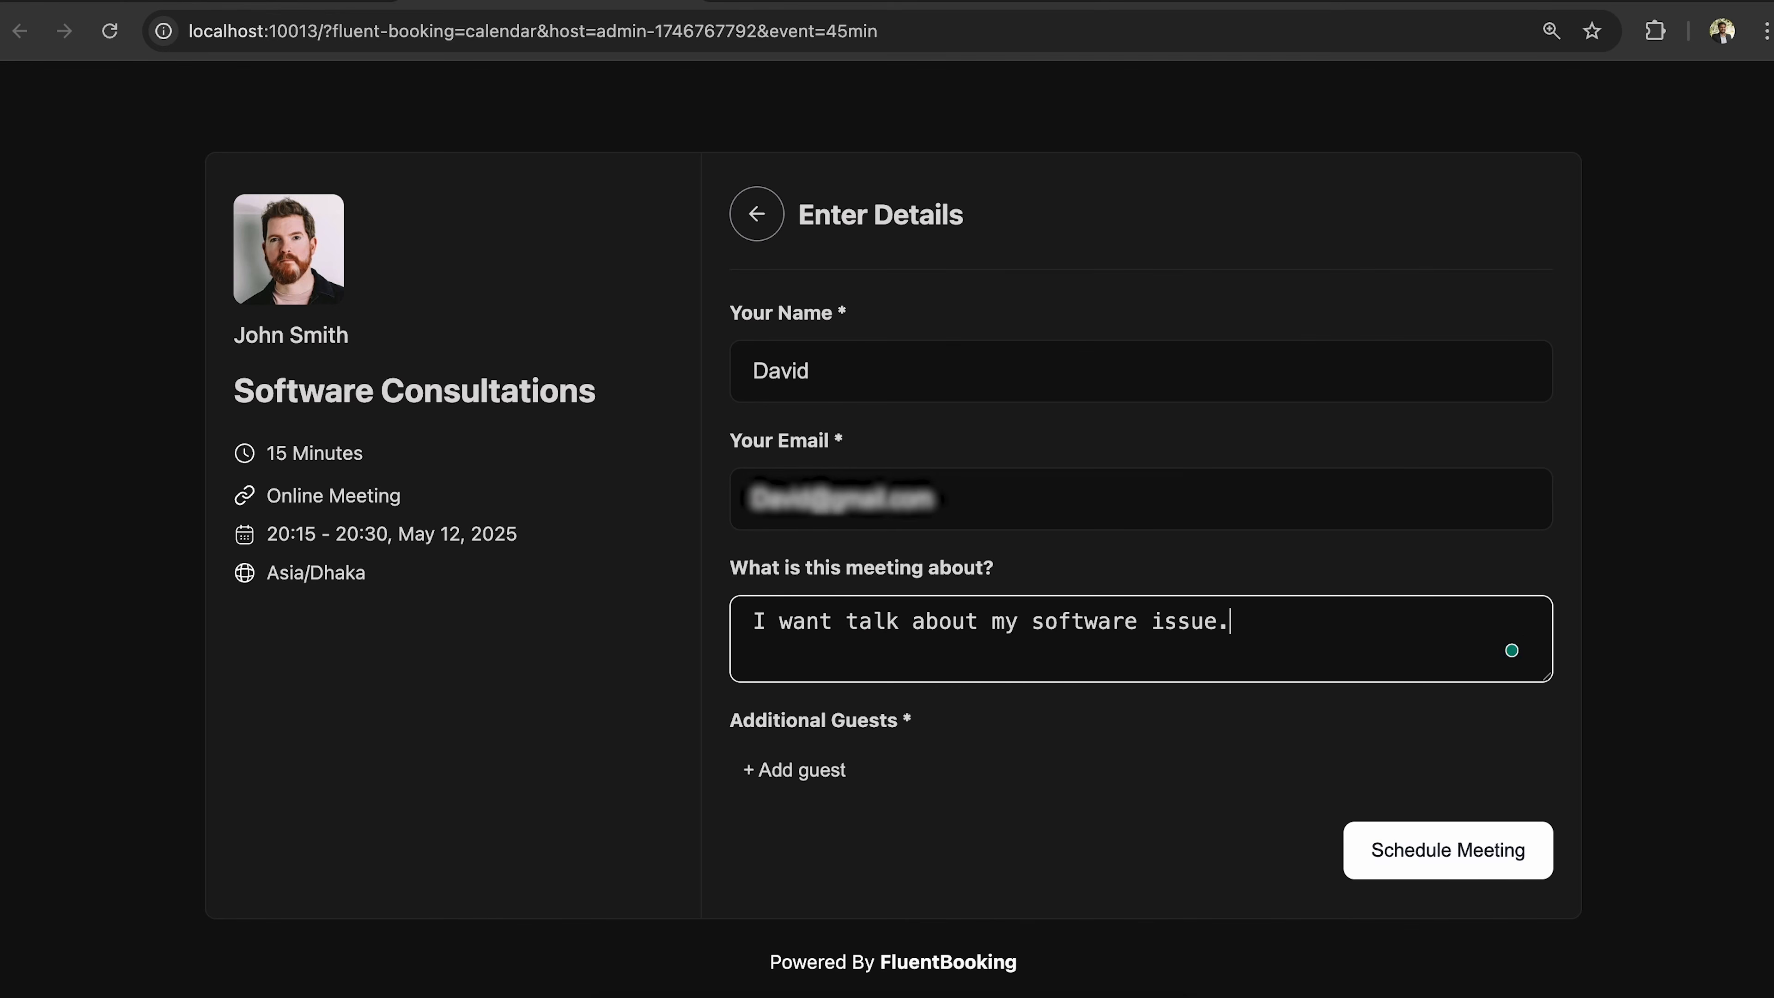
# Add an additional guest's e-mail address and schedule the meeting.
pyautogui.click(832, 776)
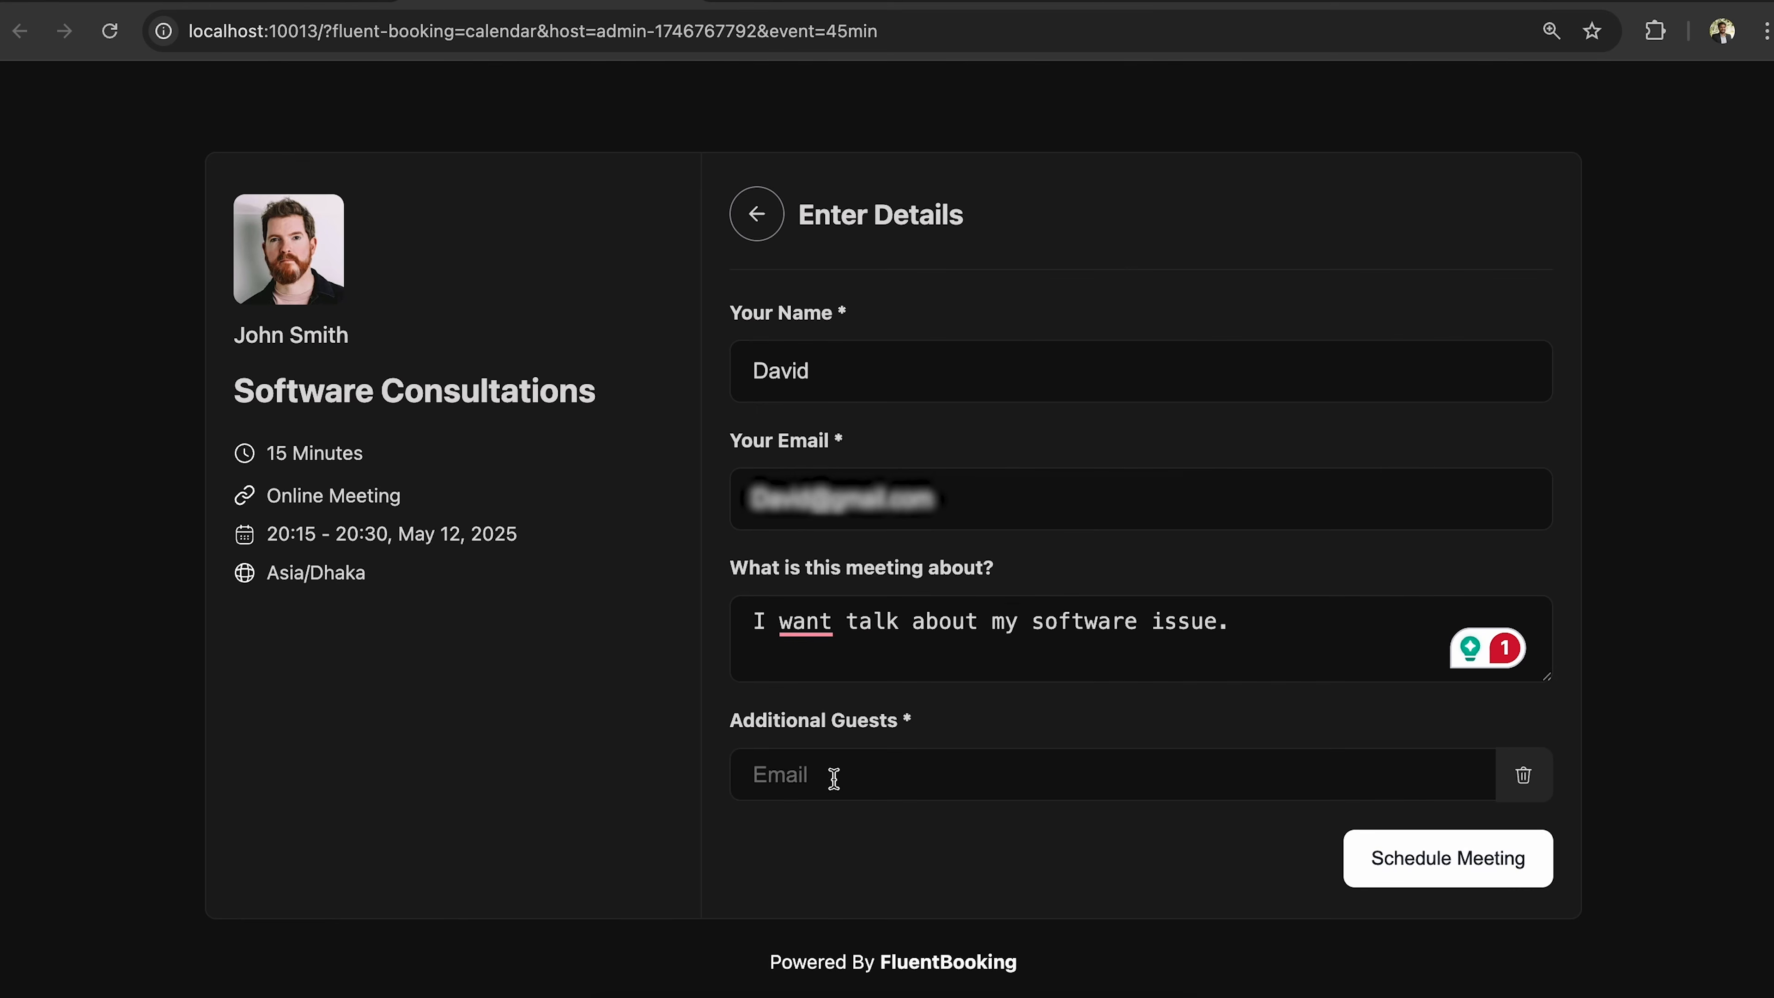
pyautogui.click(899, 781)
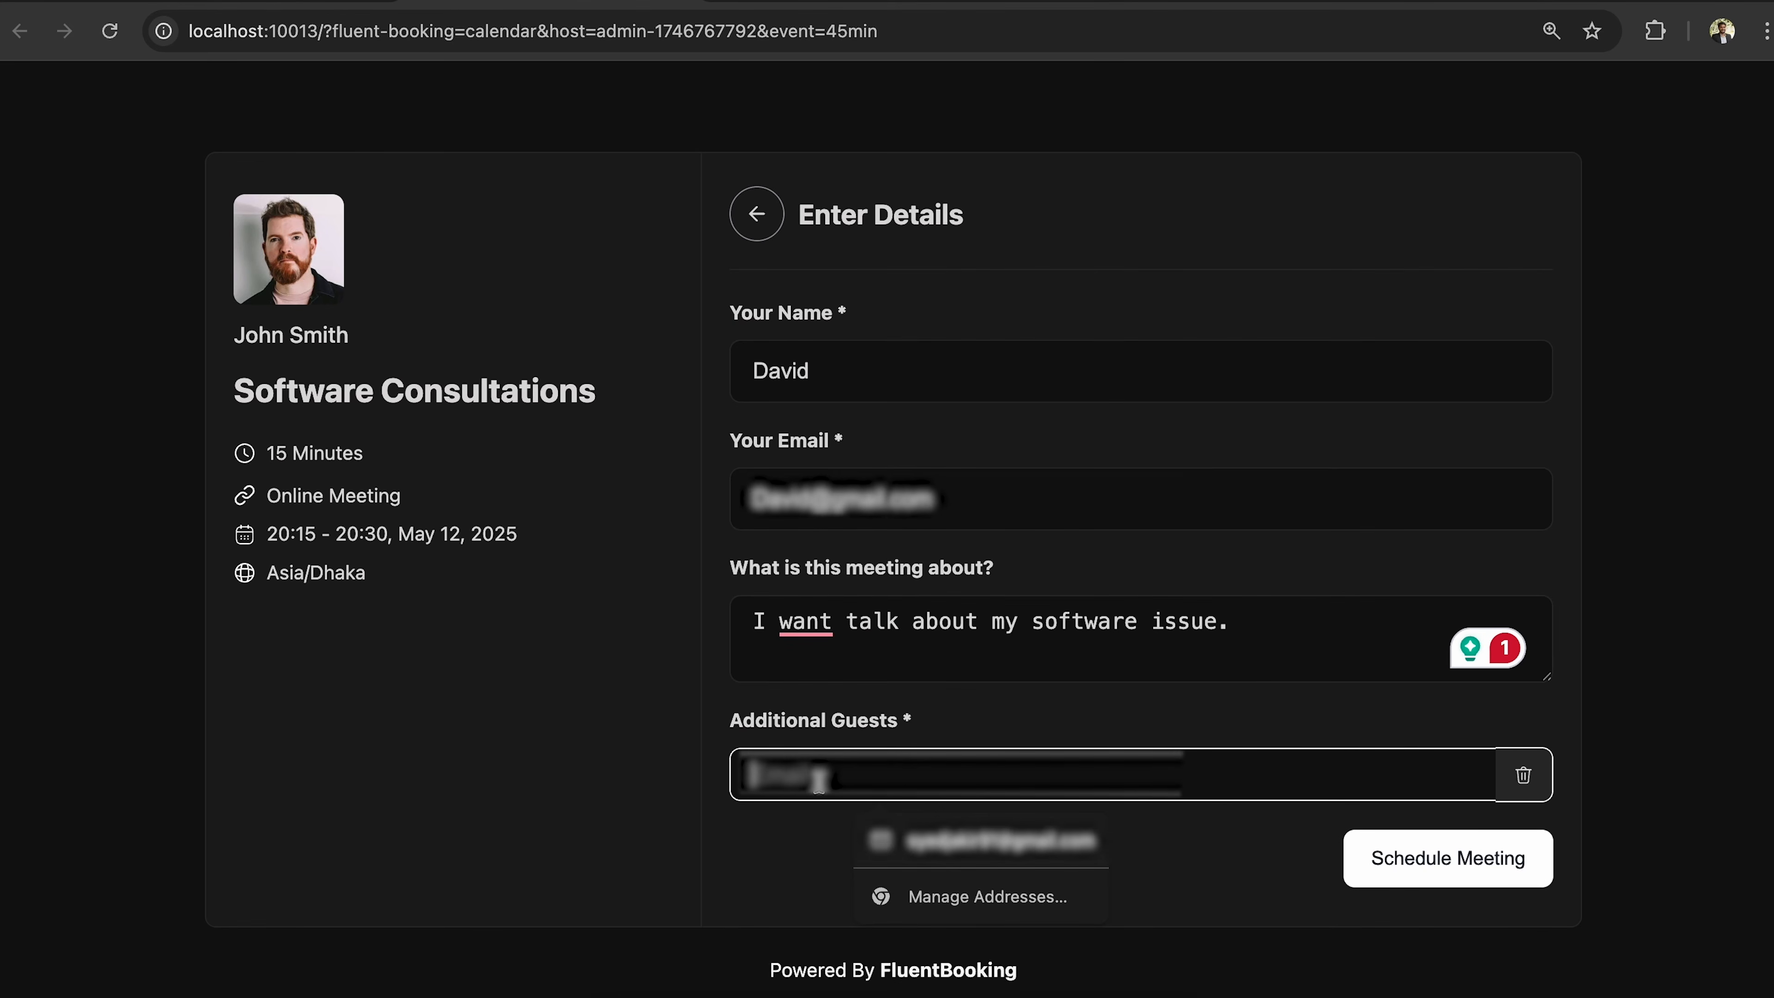
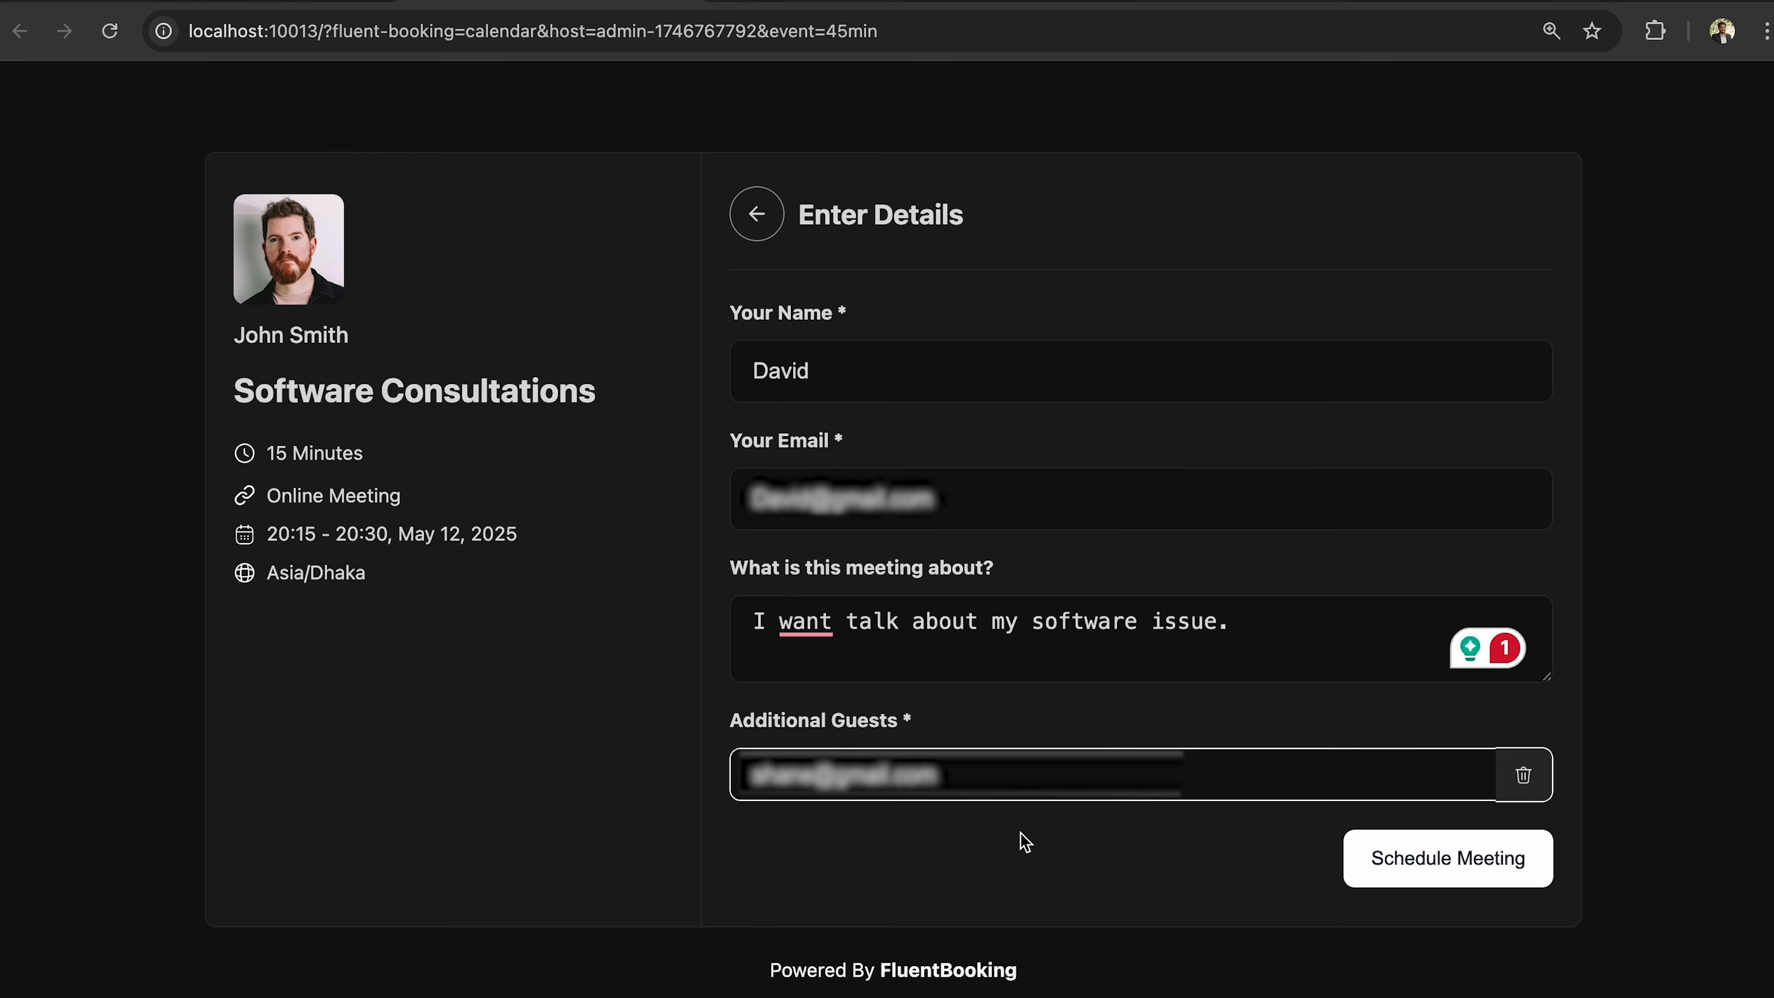
pyautogui.scroll(-1, 1023, 841)
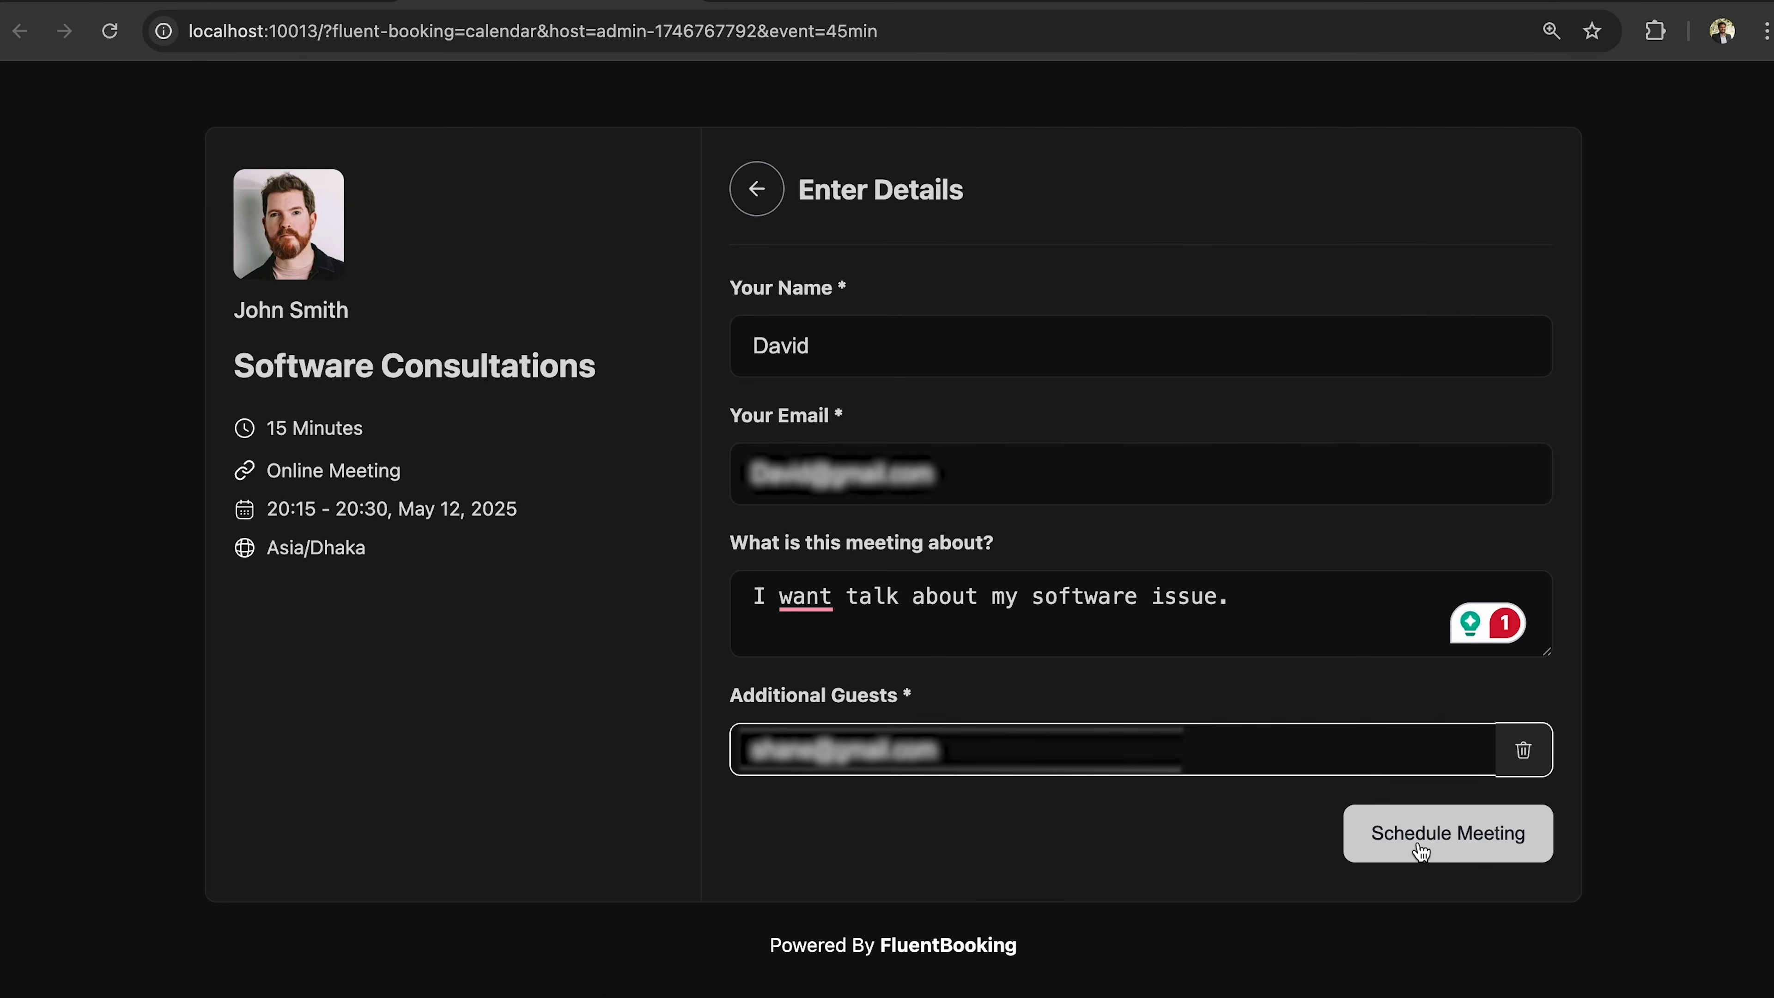
pyautogui.click(1422, 850)
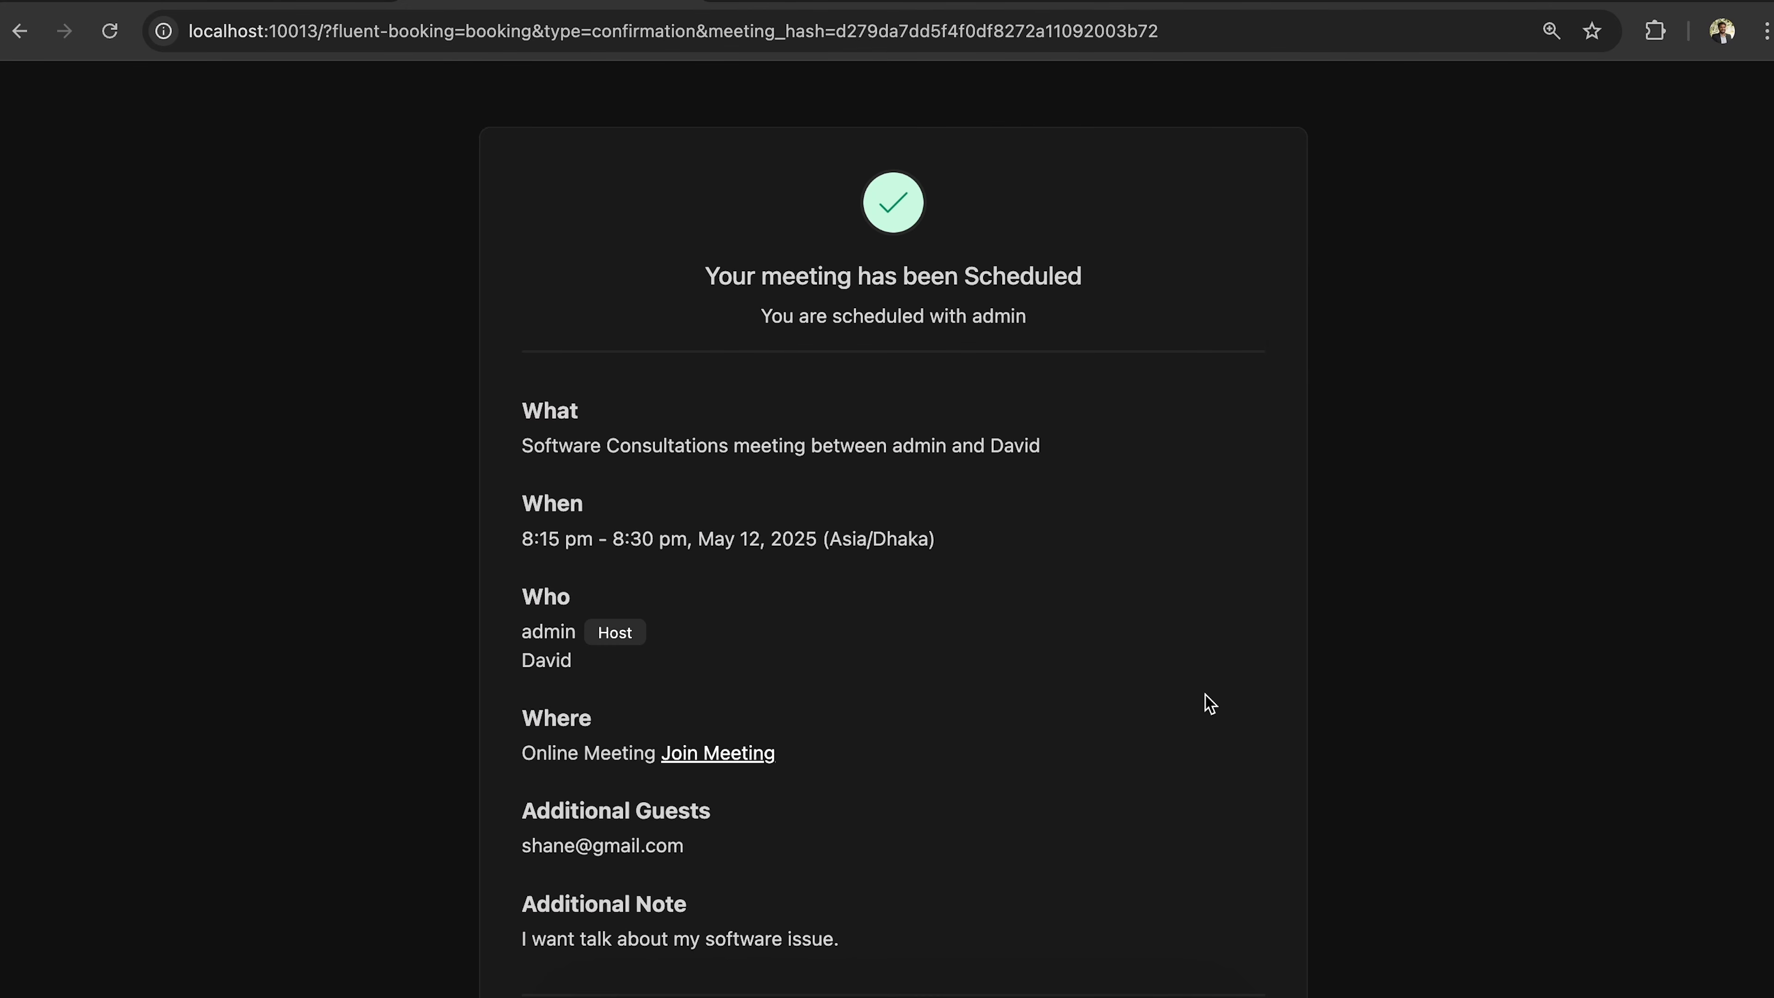
# Review the 8:15–8:30 pm May 12, 2025 booking confirmation, then choose Cancel.
pyautogui.scroll(-2, 1206, 695)
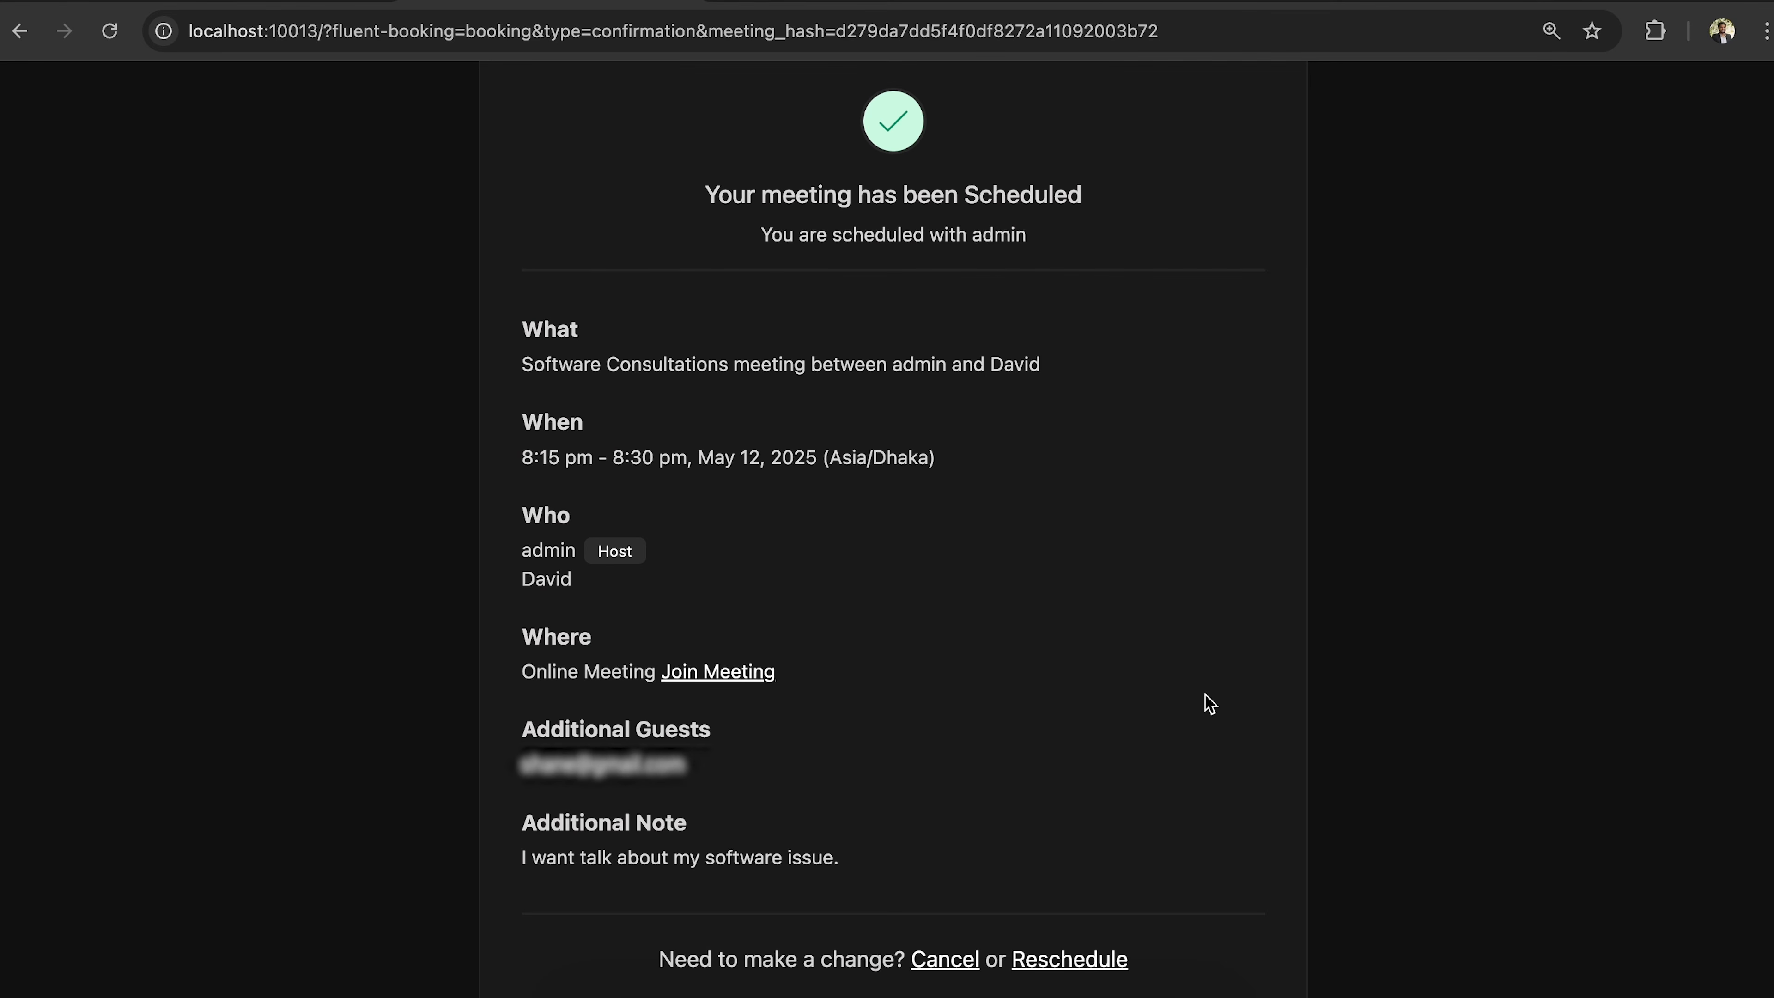
pyautogui.scroll(-1, 1207, 699)
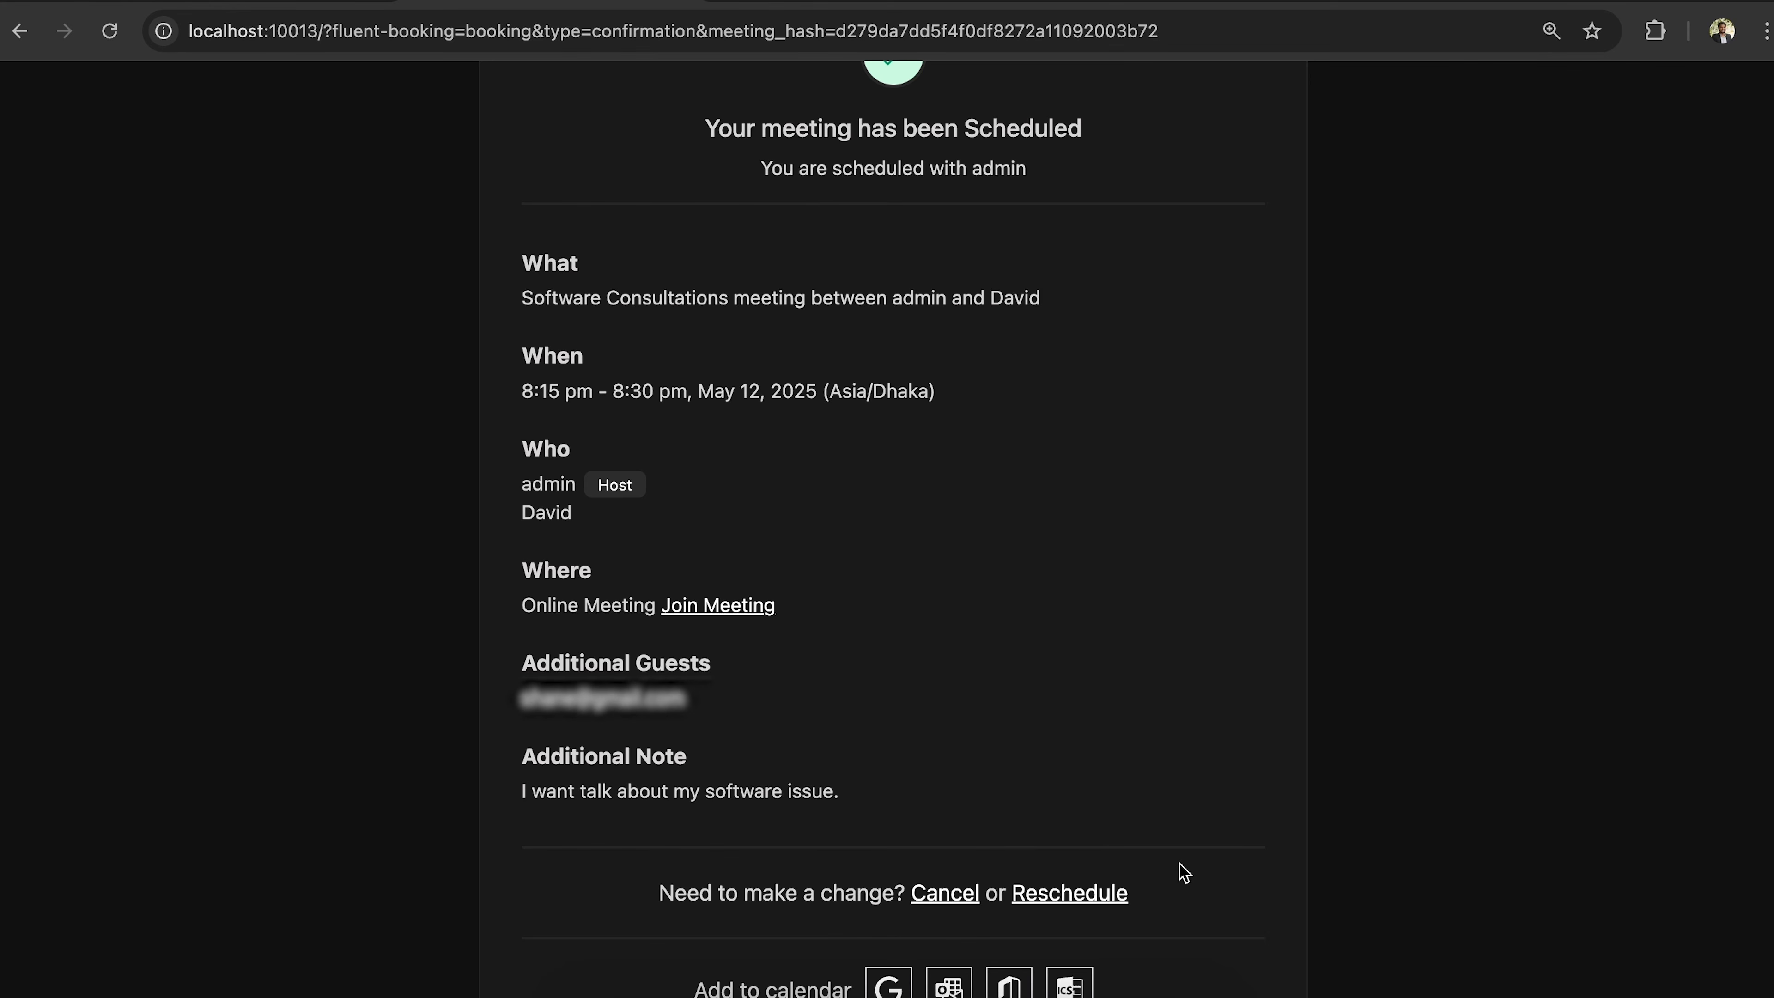
pyautogui.scroll(-1, 1183, 872)
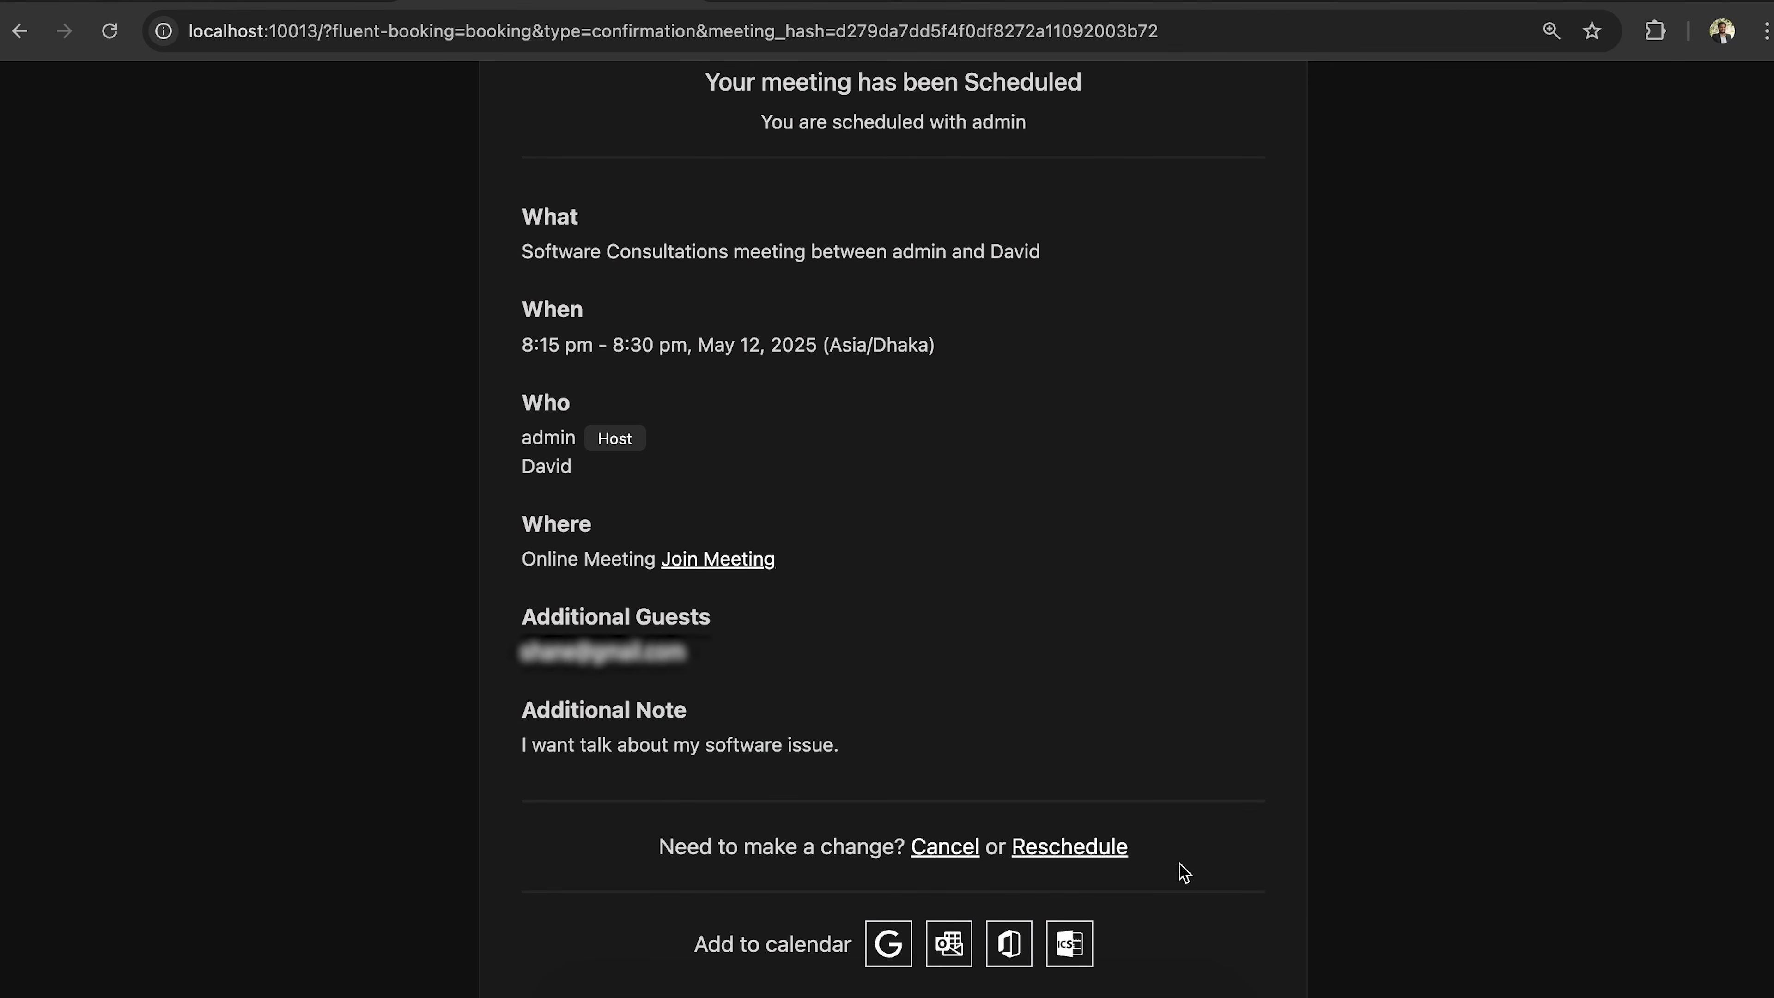
pyautogui.scroll(-1, 1183, 873)
pyautogui.scroll(3, 1183, 873)
pyautogui.scroll(-6, 1183, 873)
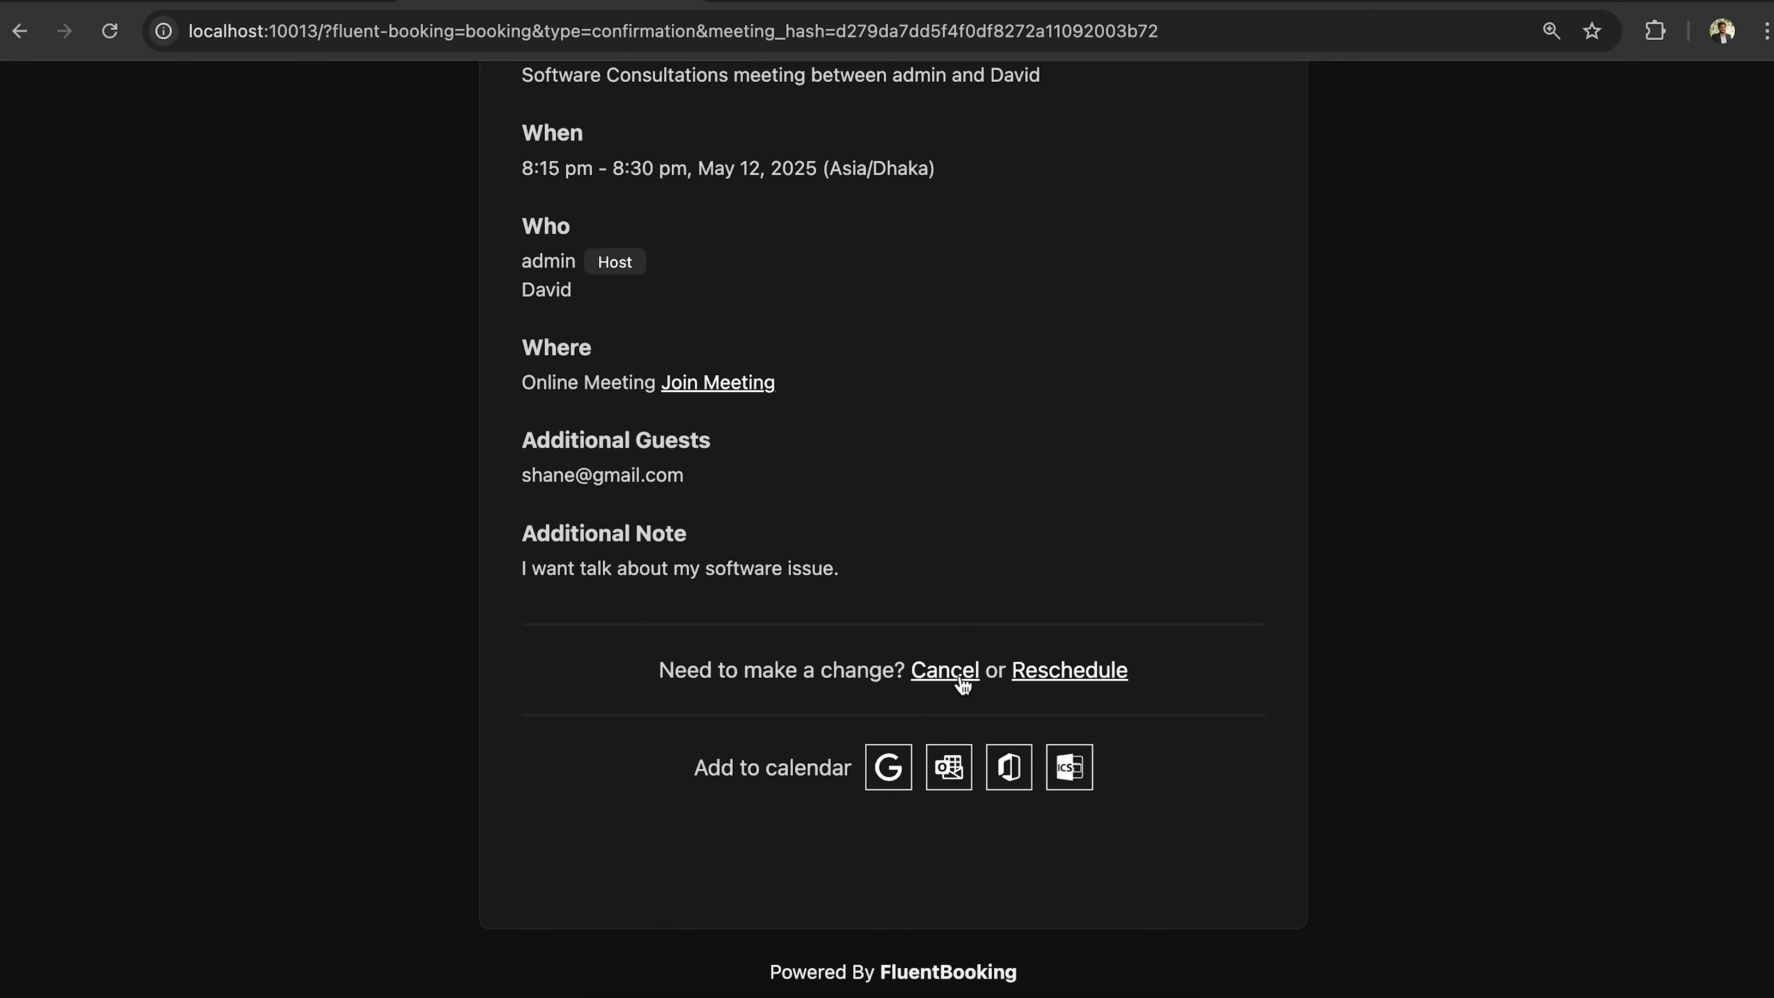
pyautogui.click(962, 672)
pyautogui.scroll(-5, 1029, 643)
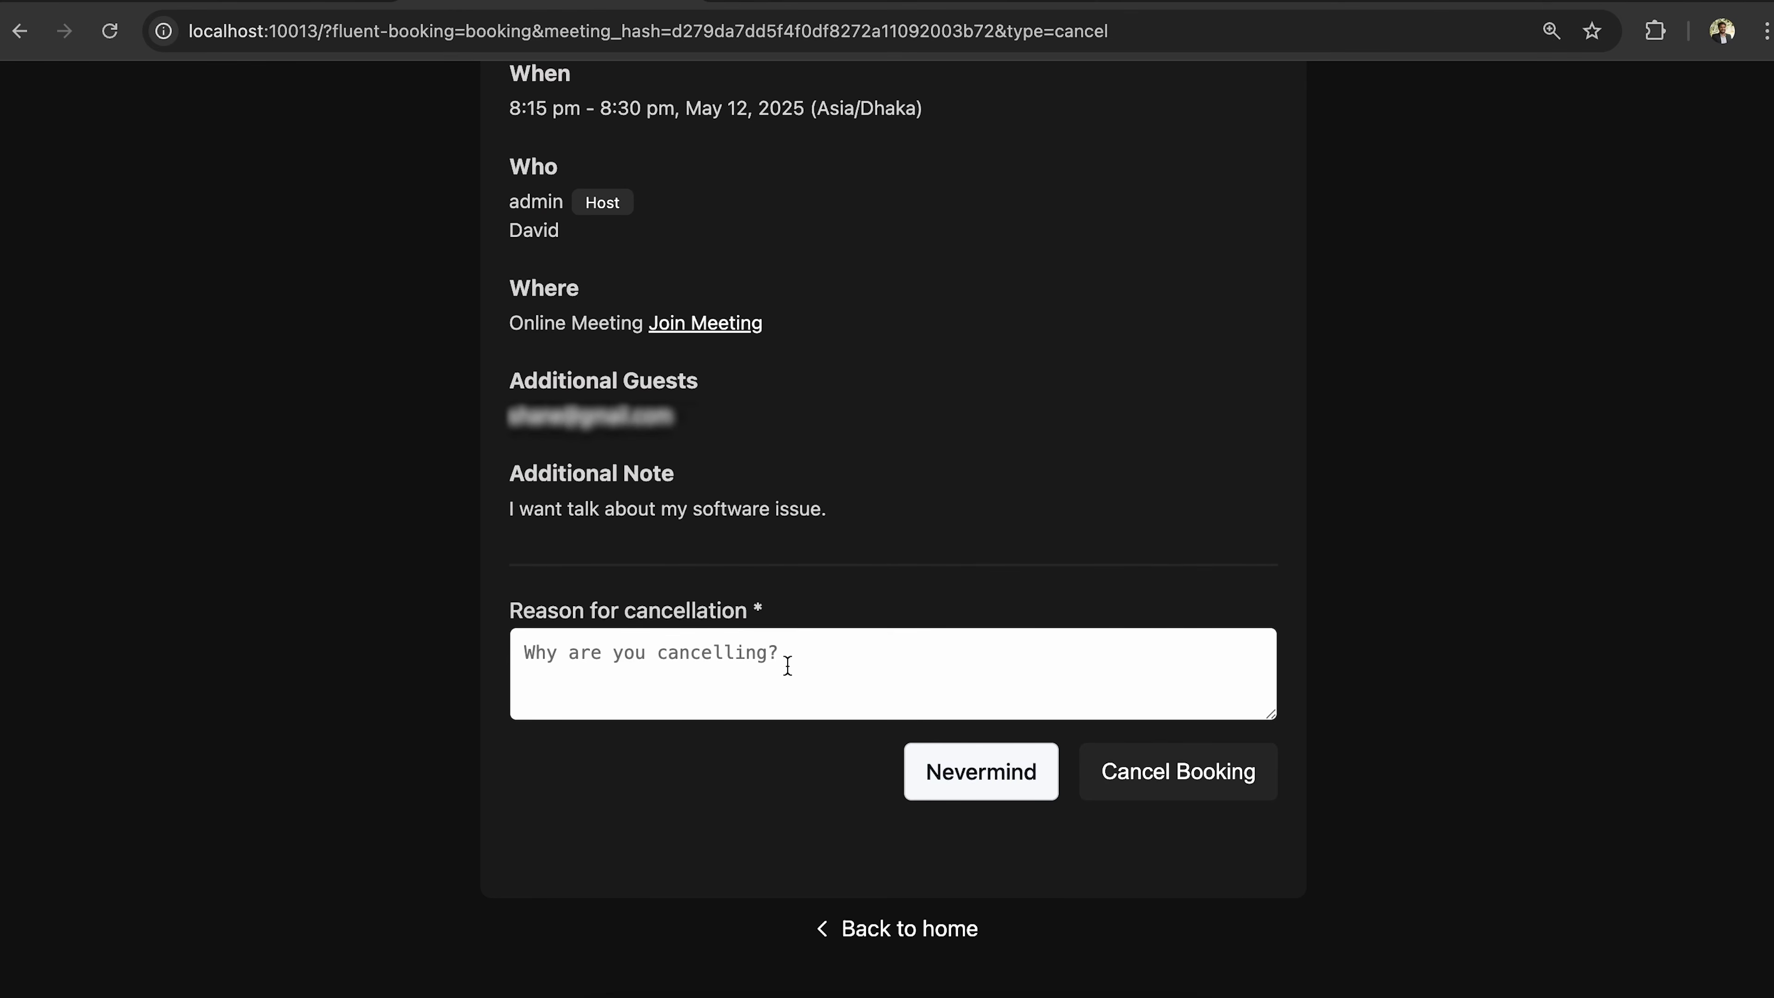
pyautogui.scroll(7, 787, 663)
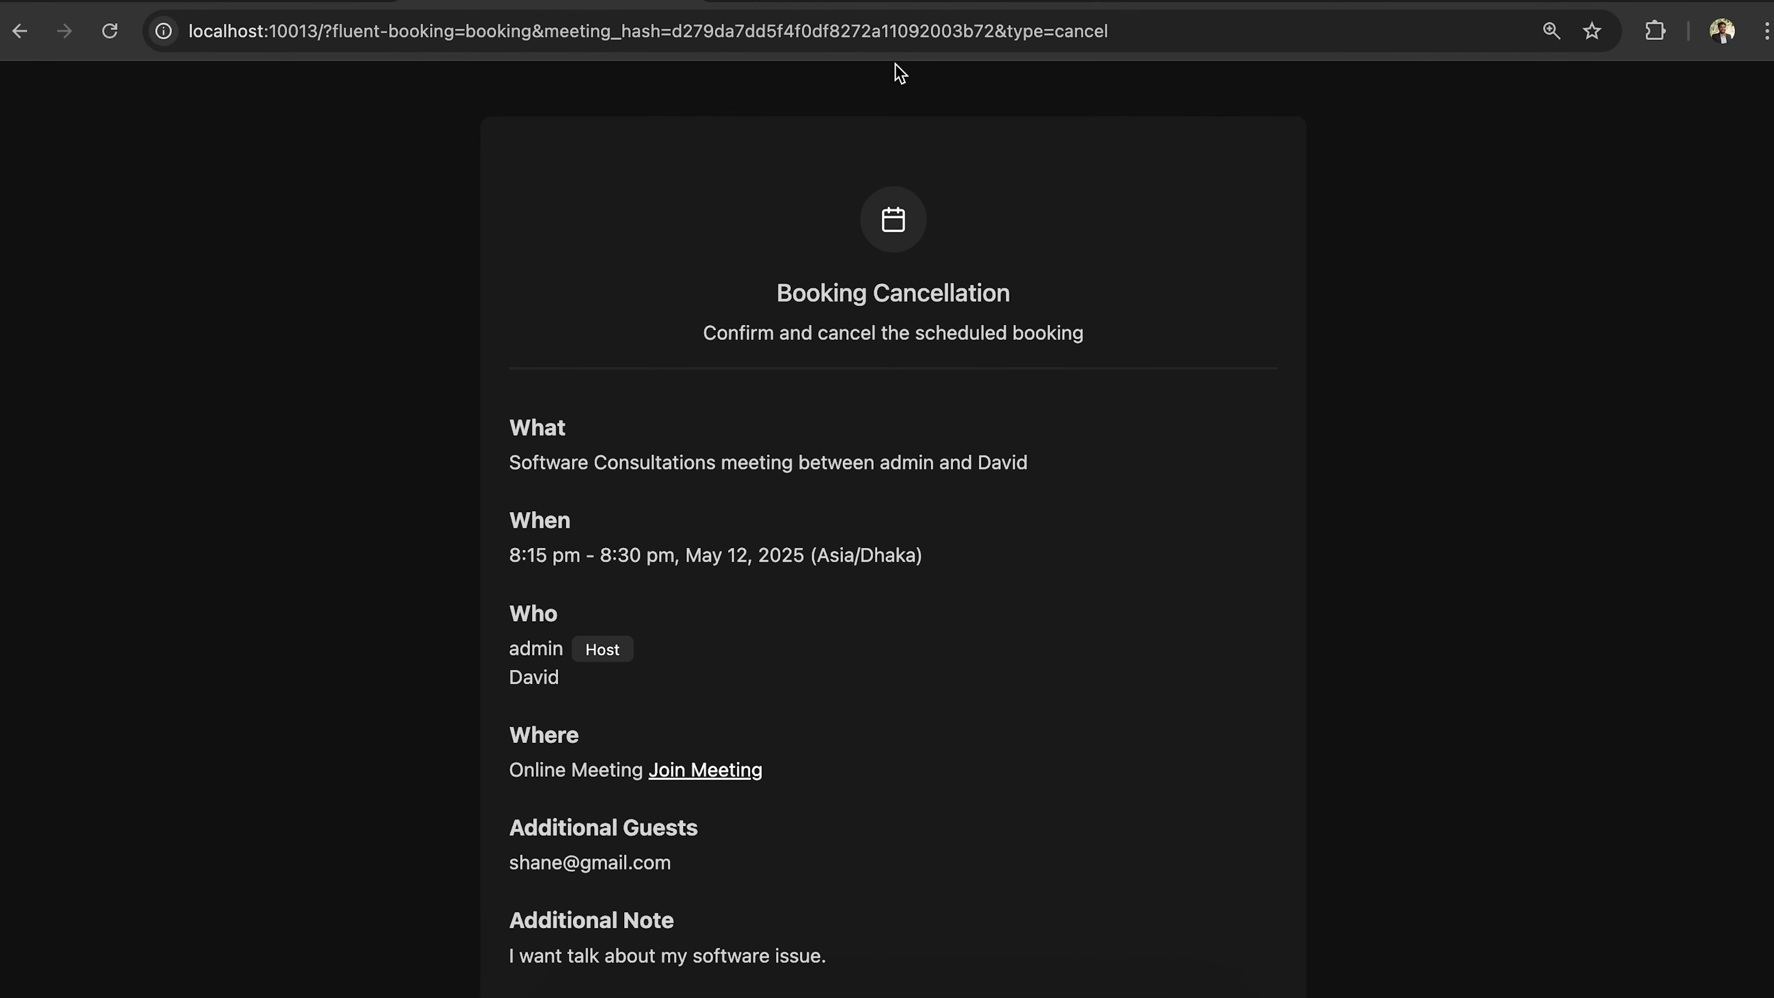
pyautogui.scroll(-7, 899, 70)
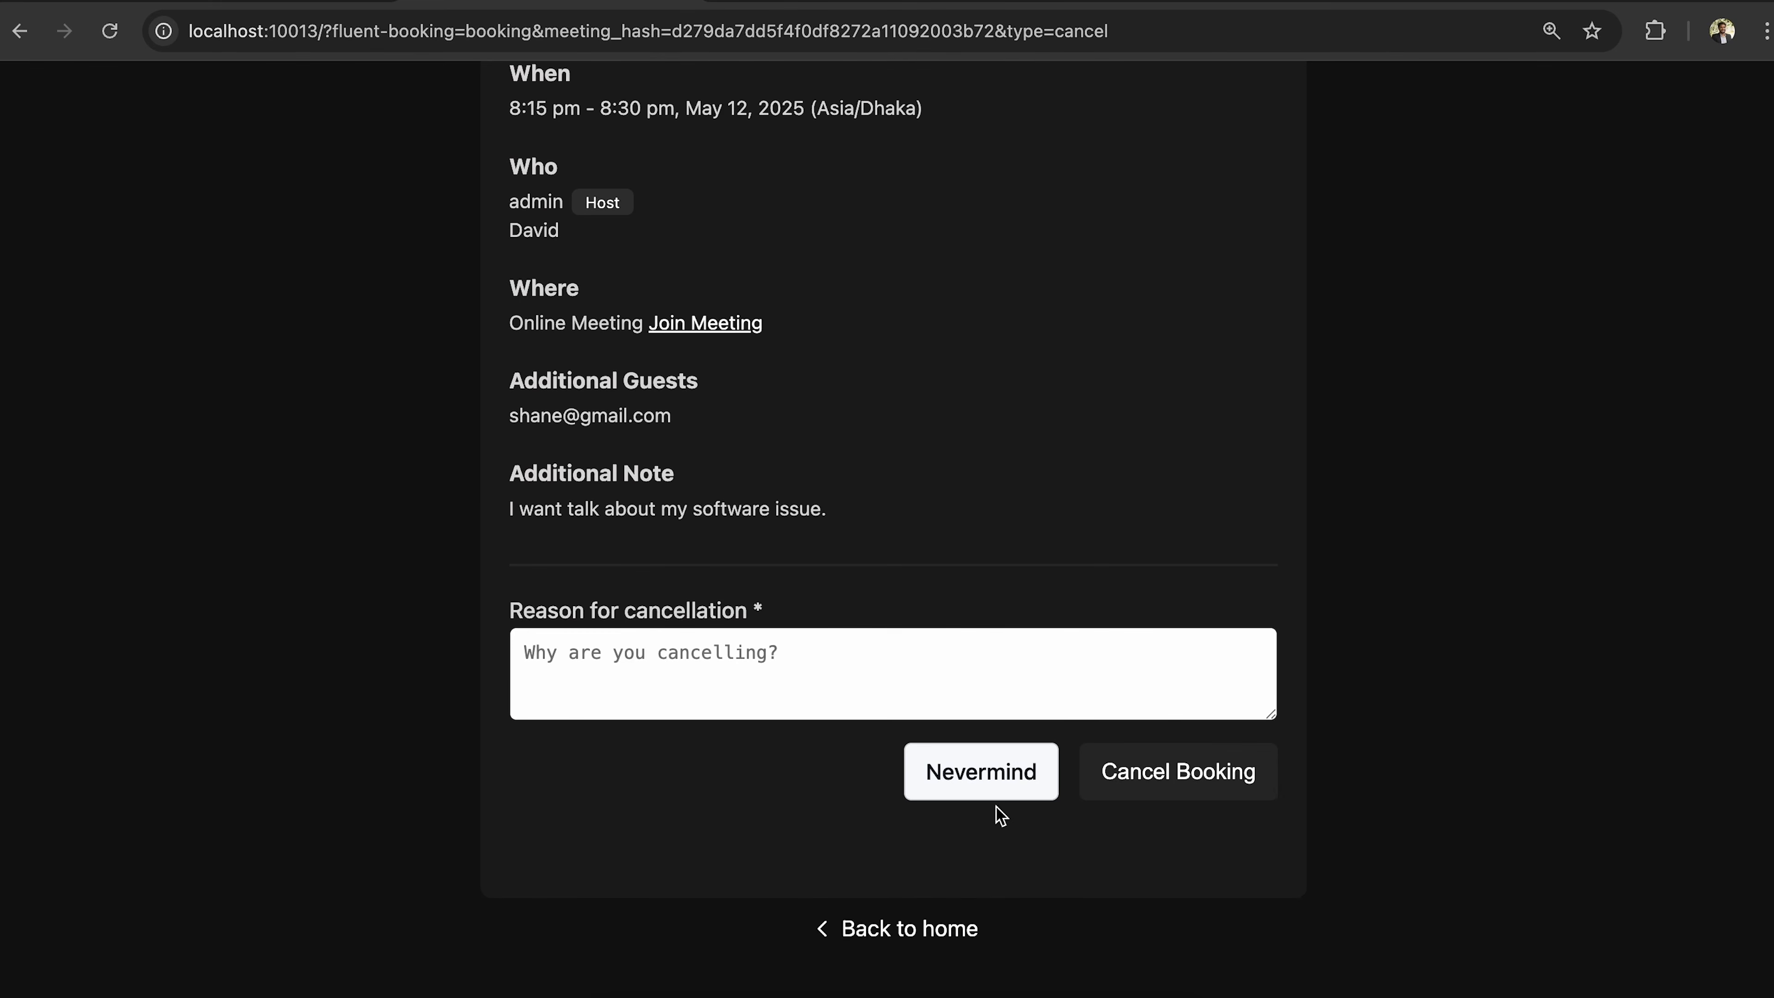
pyautogui.click(995, 786)
pyautogui.scroll(-6, 922, 840)
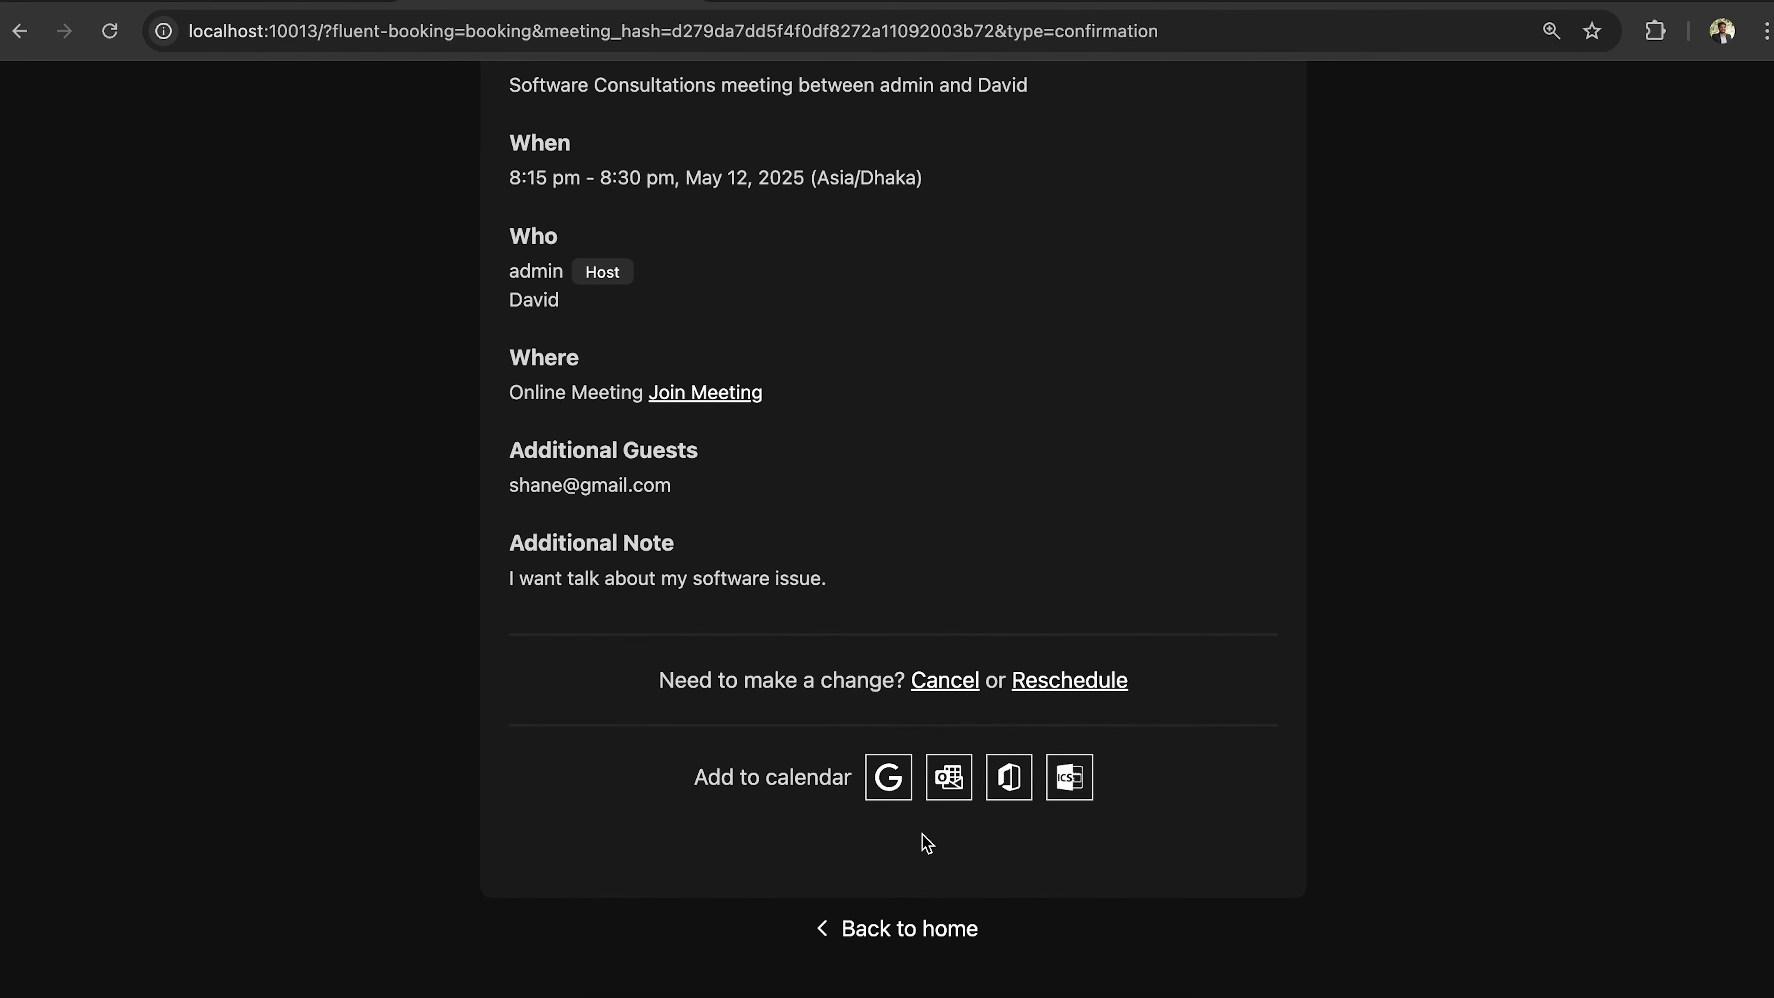
pyautogui.click(1041, 691)
pyautogui.scroll(-2, 936, 622)
pyautogui.click(932, 617)
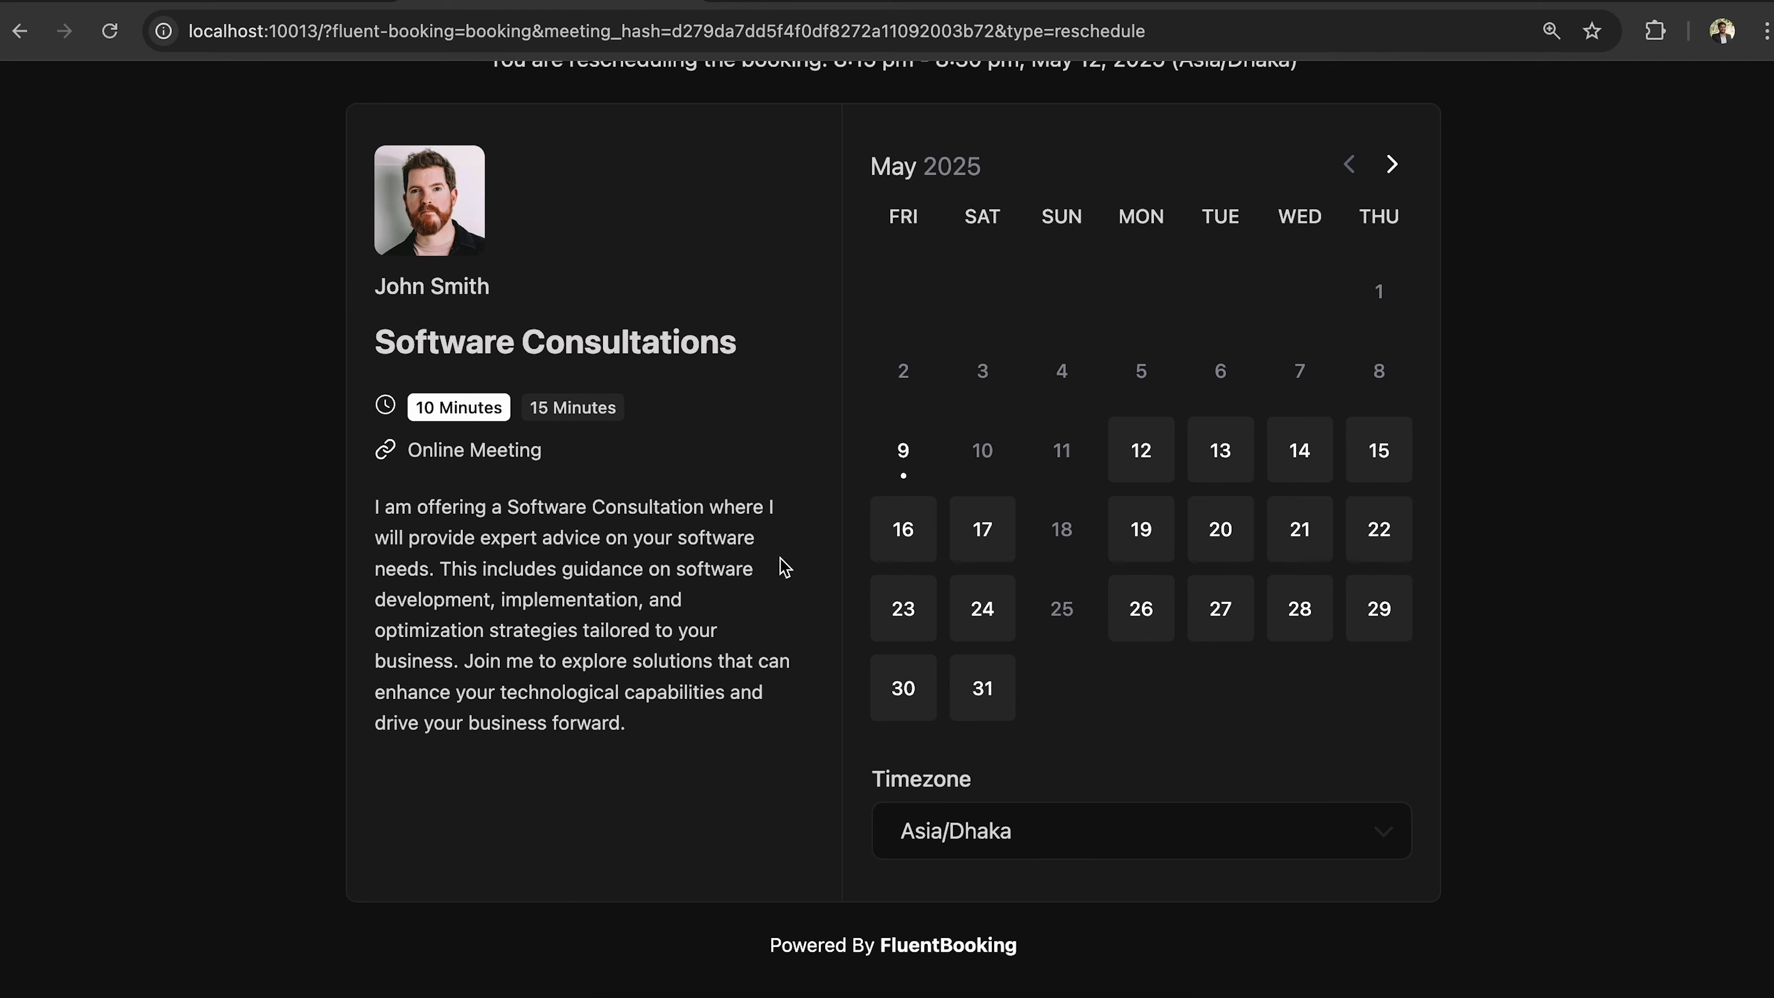
pyautogui.click(20, 31)
pyautogui.scroll(5, 735, 579)
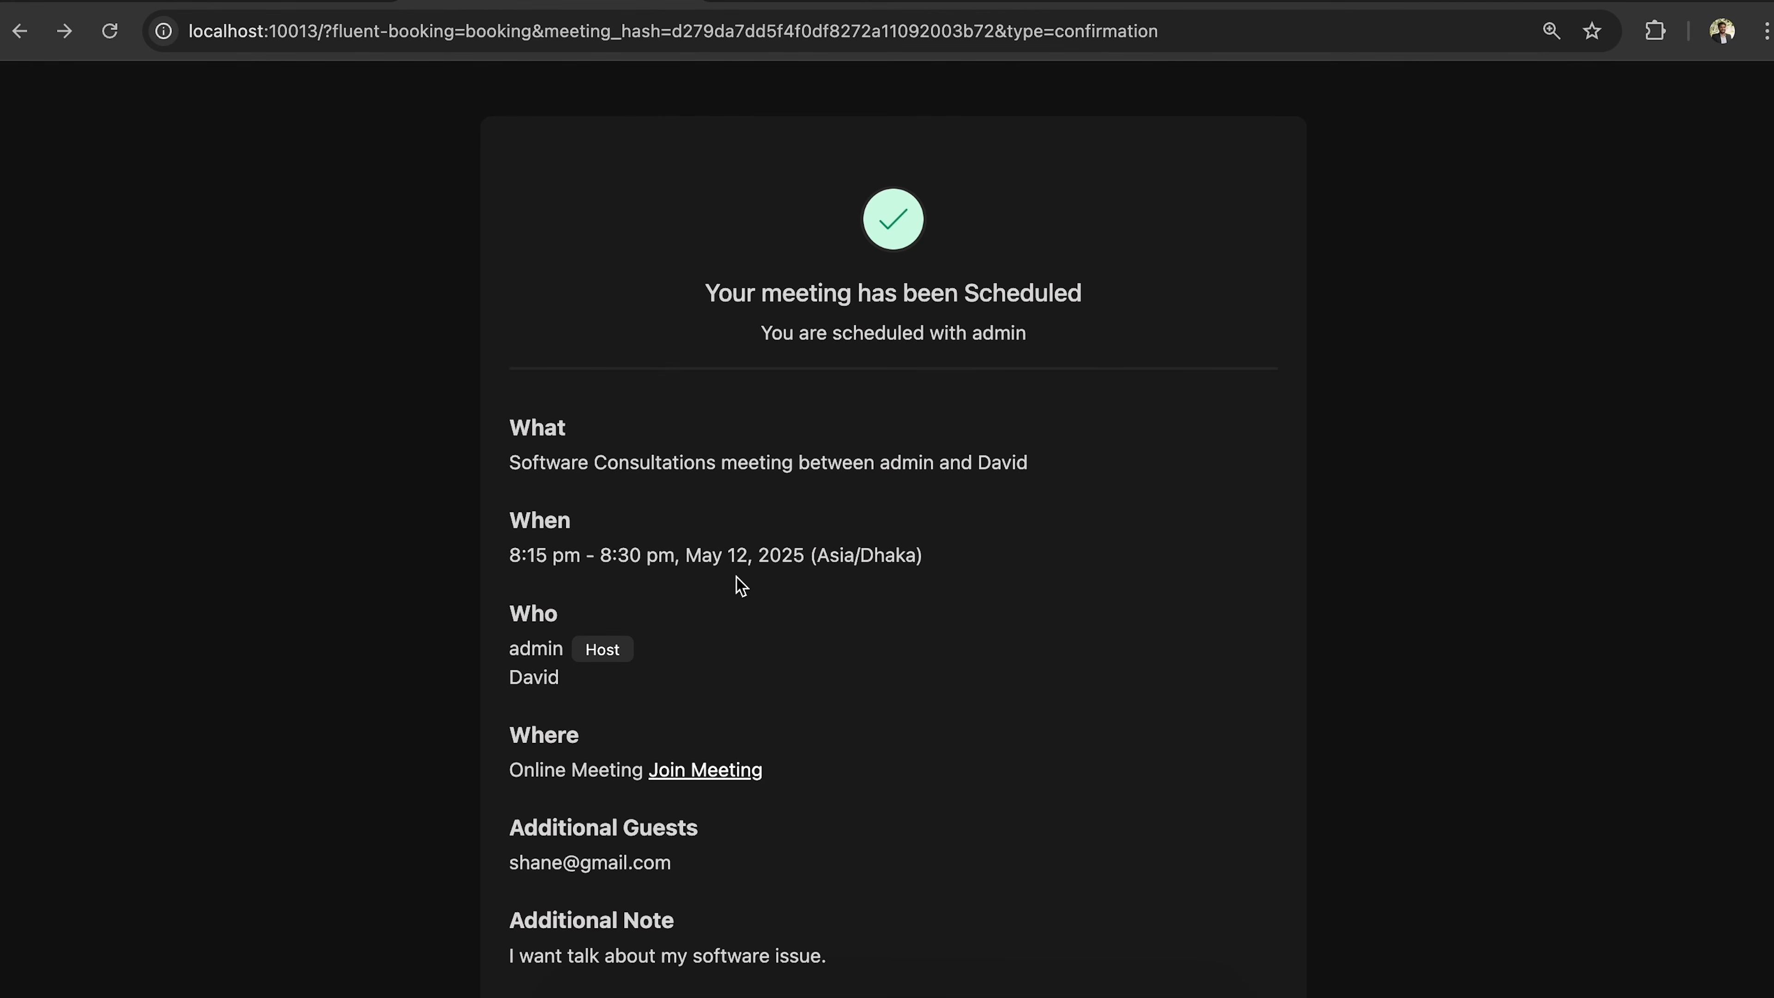
# Dismiss the event's sharing details and go to the Bookings list.
pyautogui.scroll(-5, 377, 624)
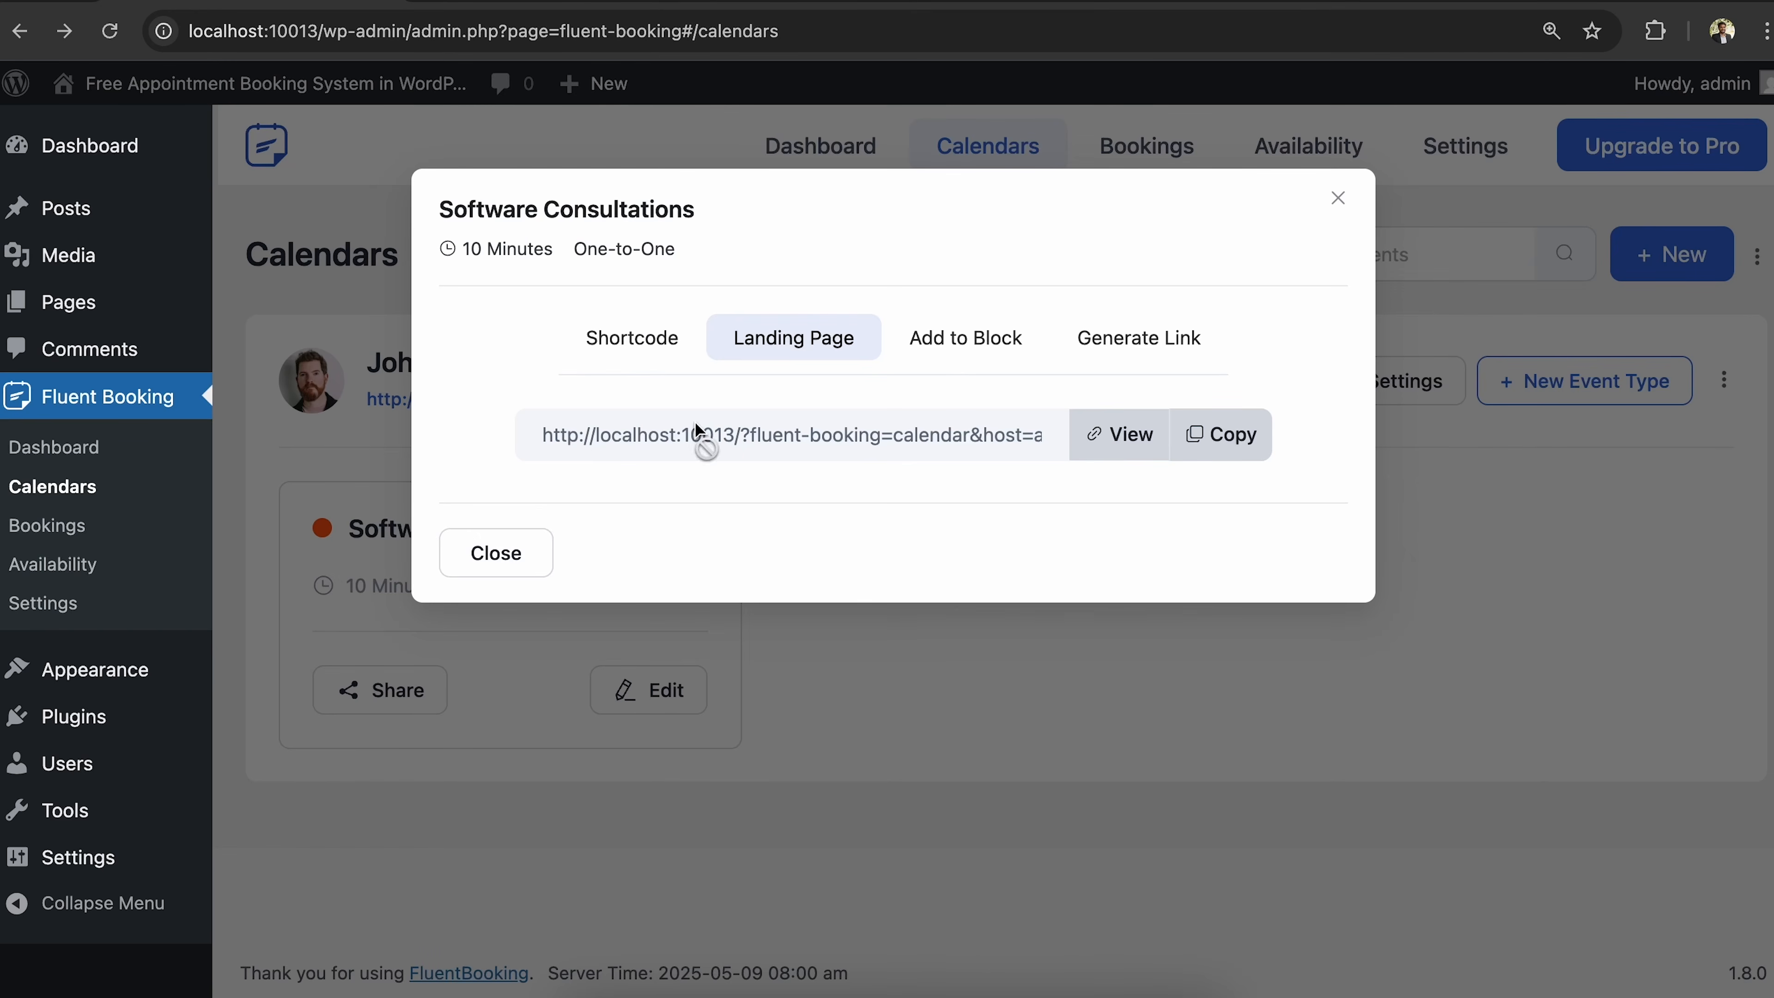
pyautogui.click(488, 556)
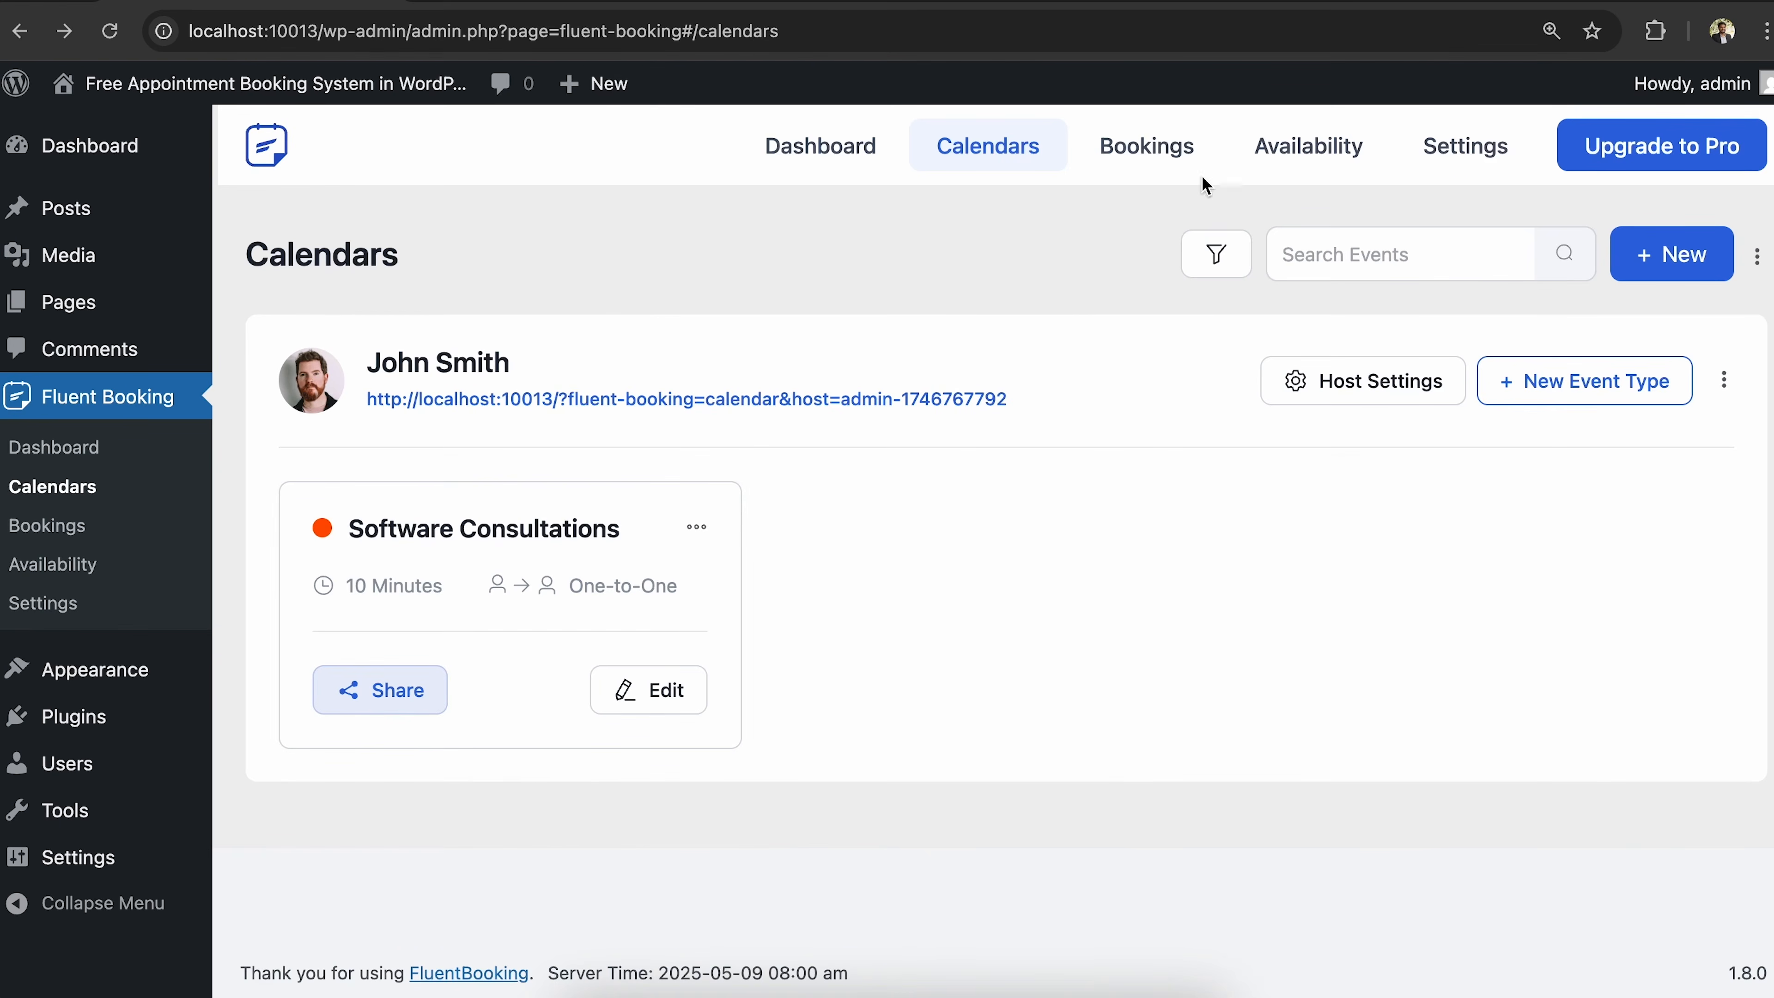
pyautogui.click(1162, 149)
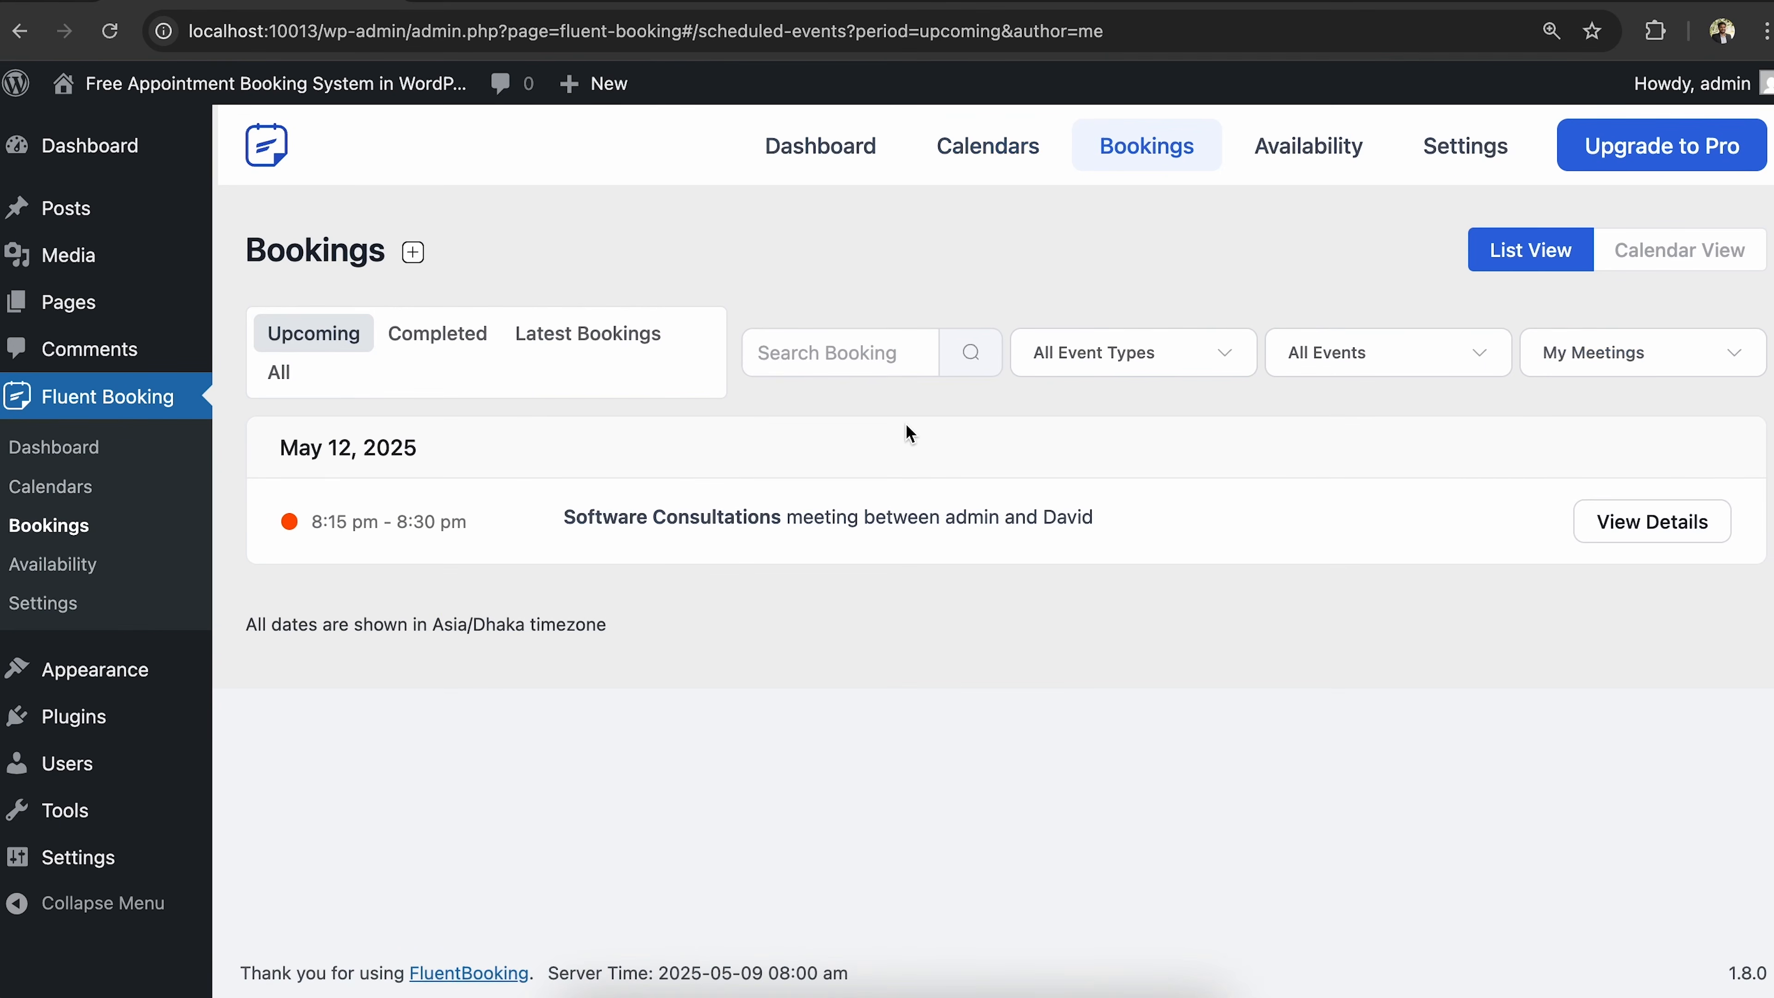
# Review the Software Consultations booking's details: scheduled, with emails sent to host and guest.
pyautogui.click(874, 517)
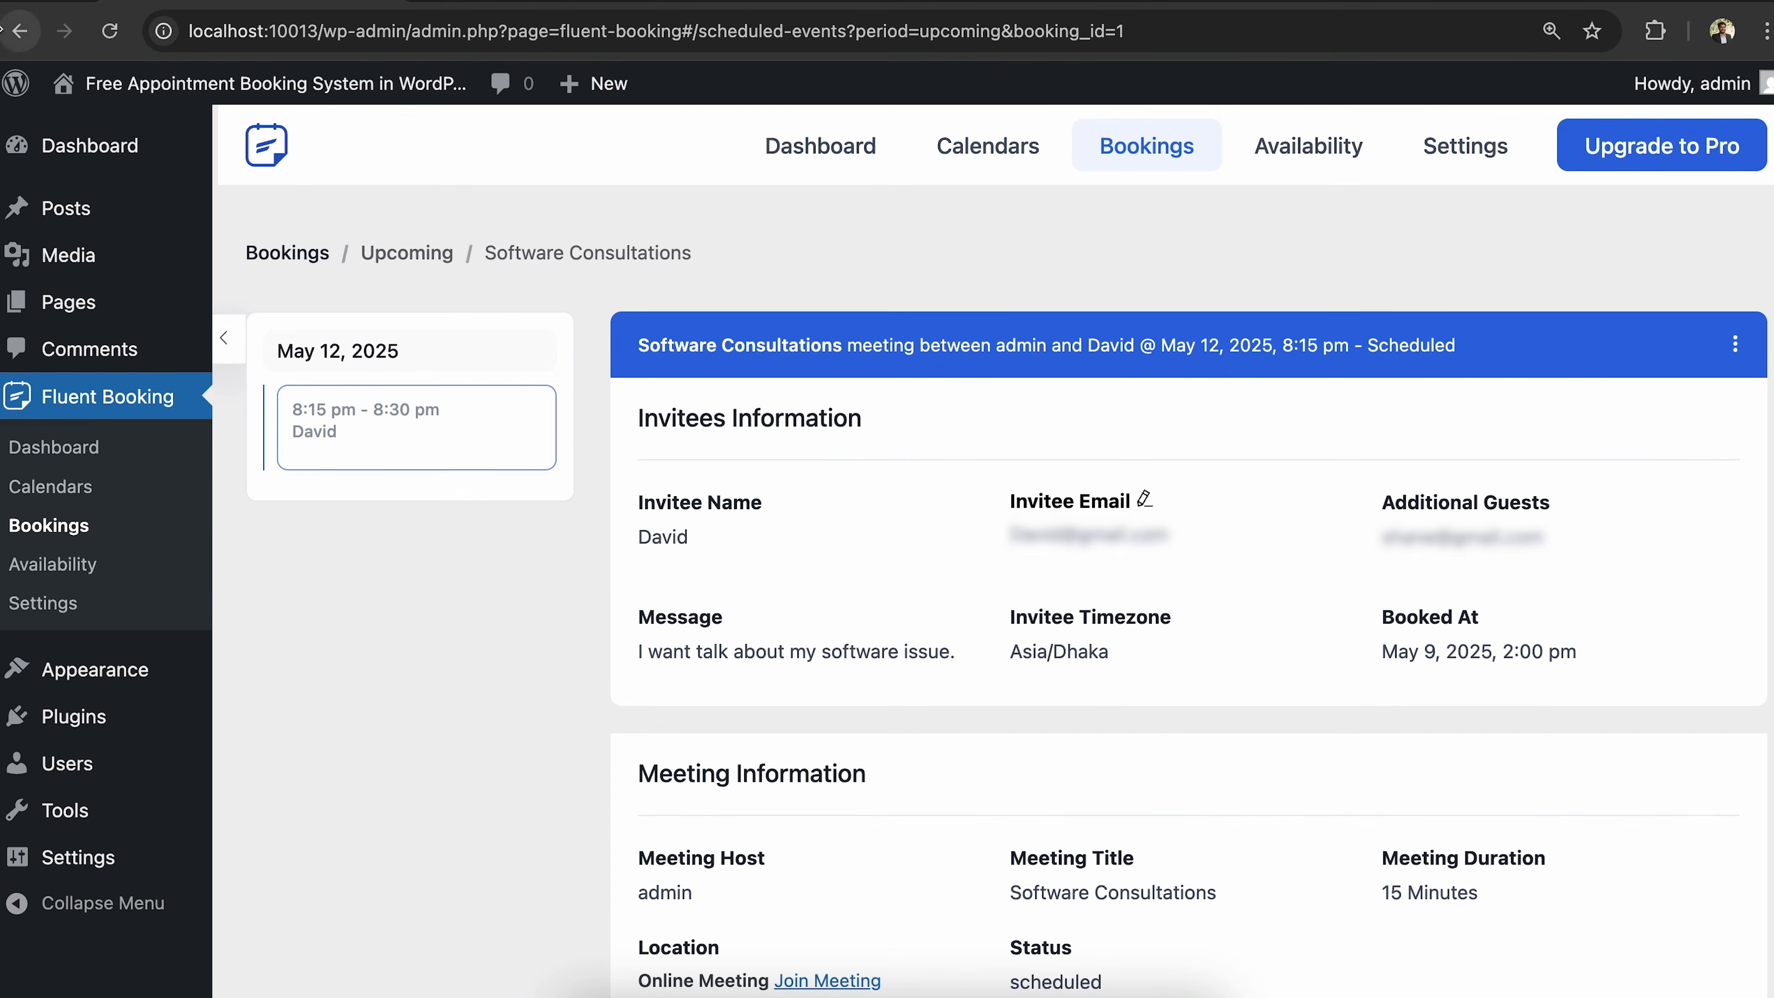
pyautogui.scroll(-3, 1038, 637)
pyautogui.scroll(-1, 1037, 633)
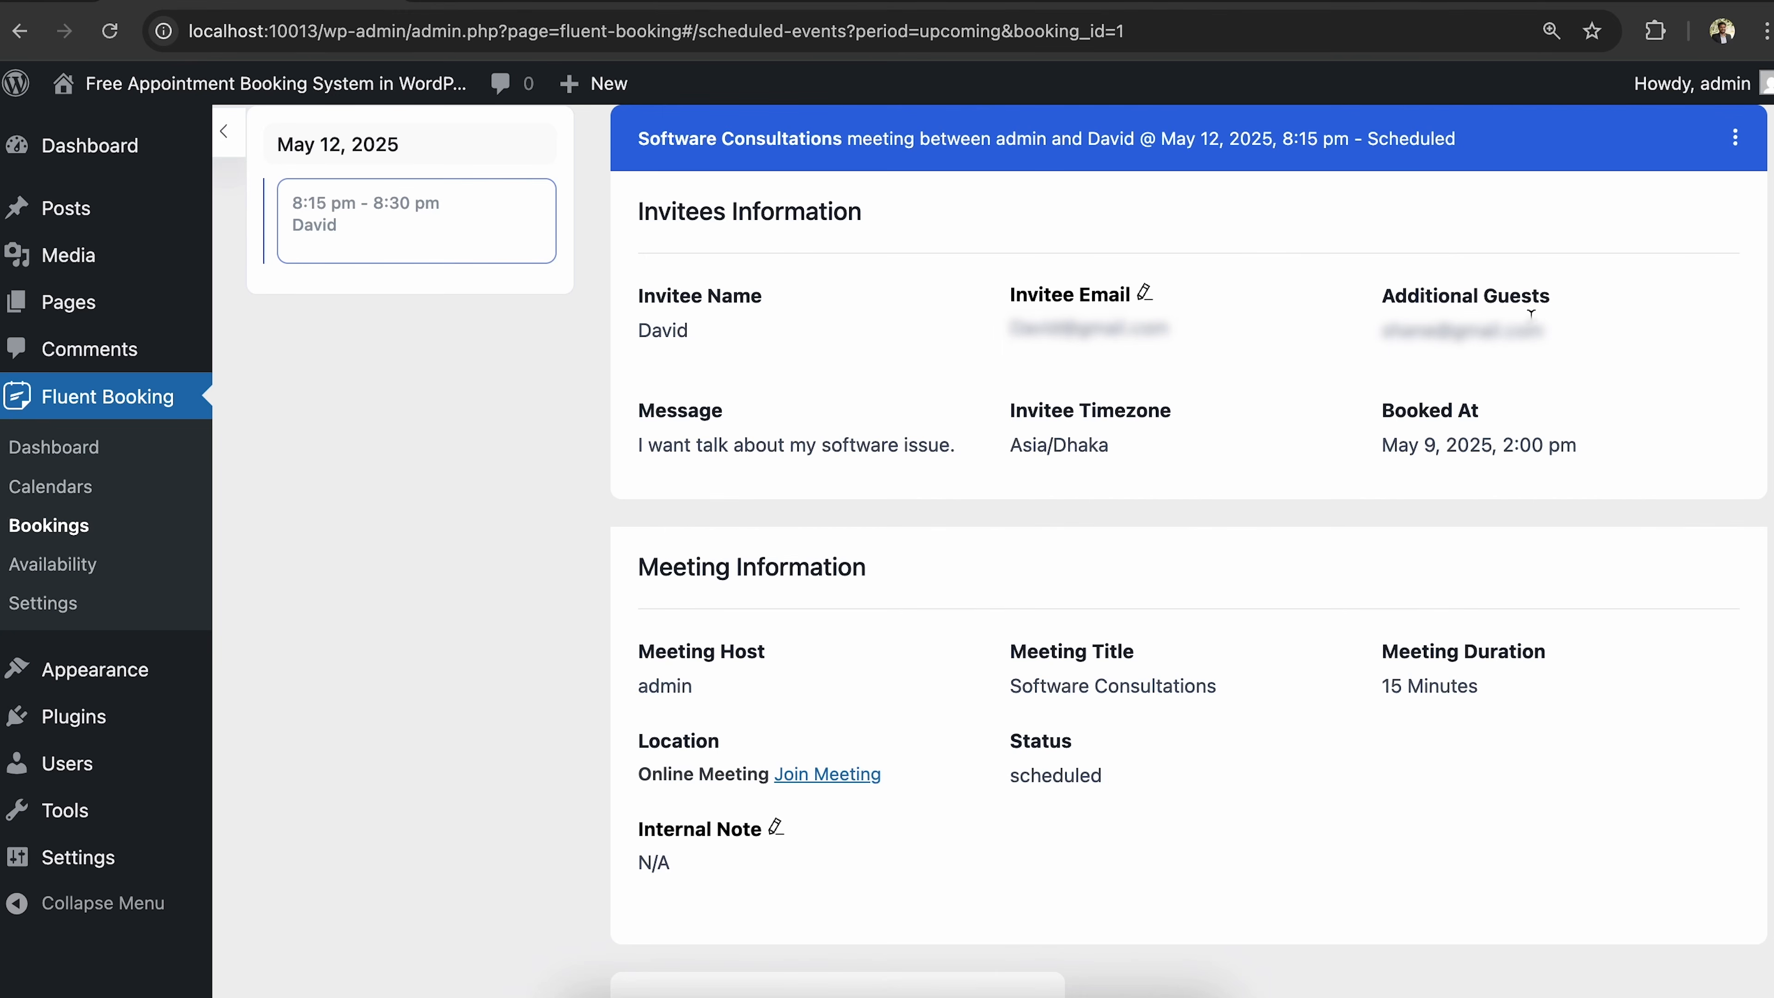
pyautogui.scroll(-2, 983, 653)
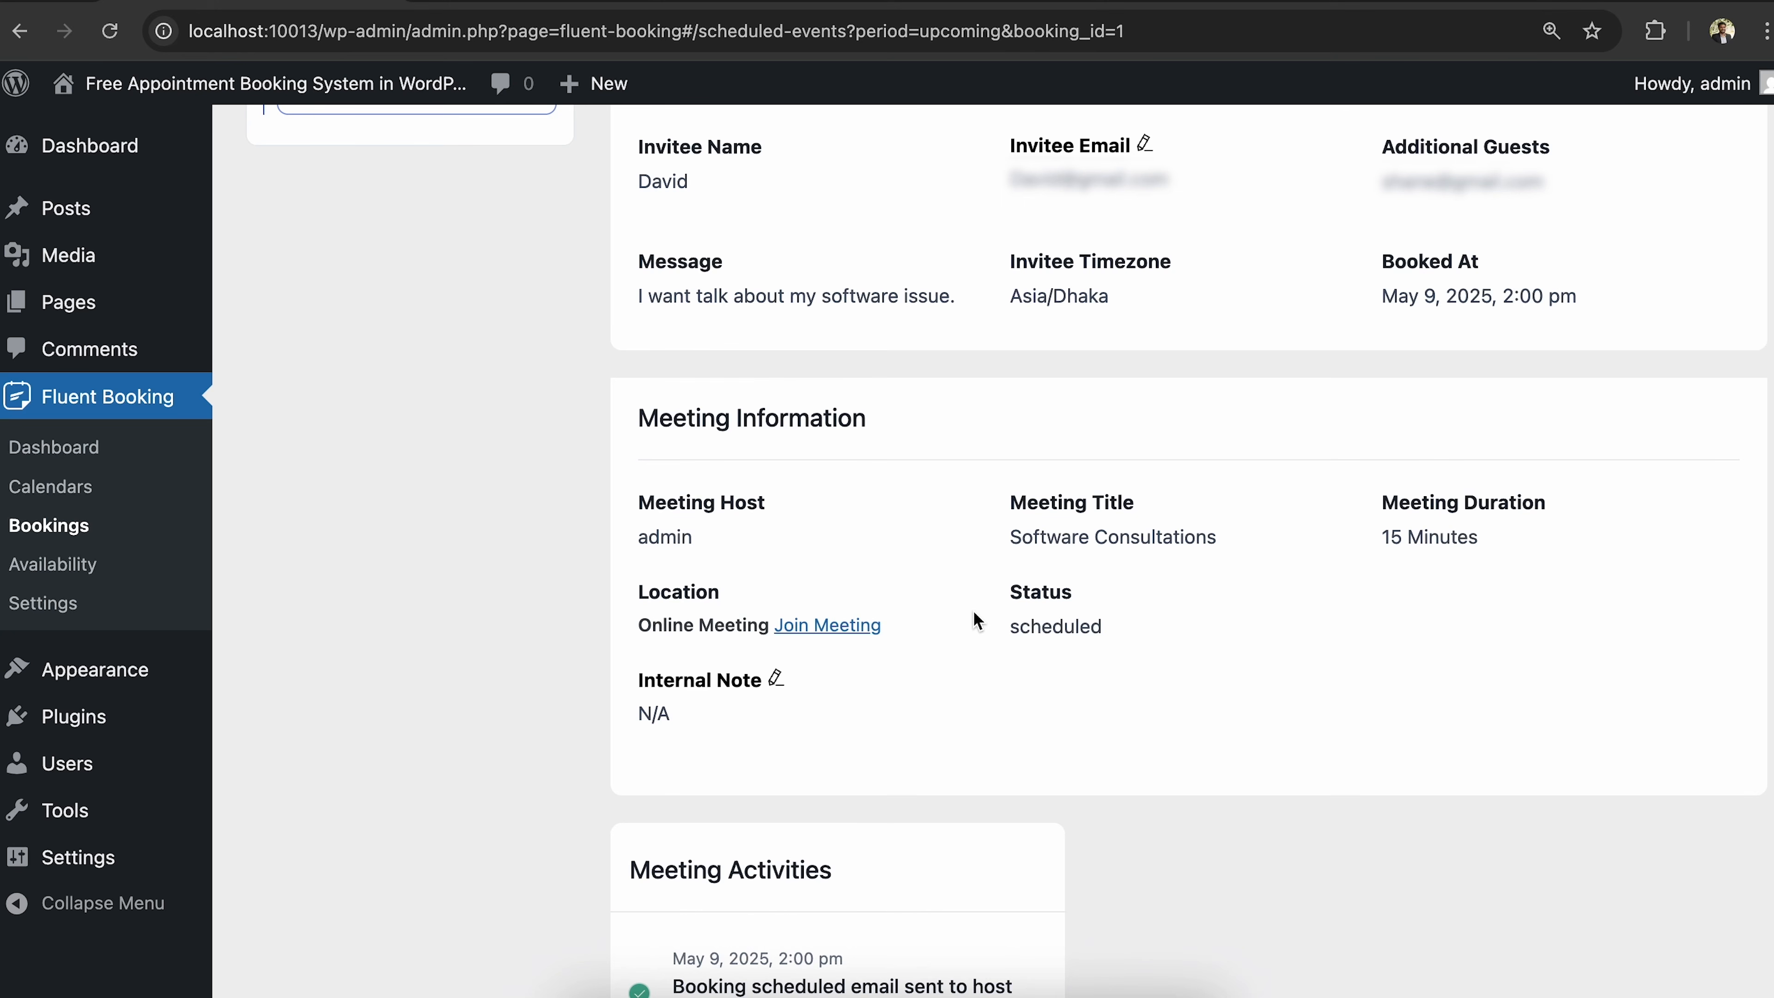
pyautogui.scroll(-2, 976, 619)
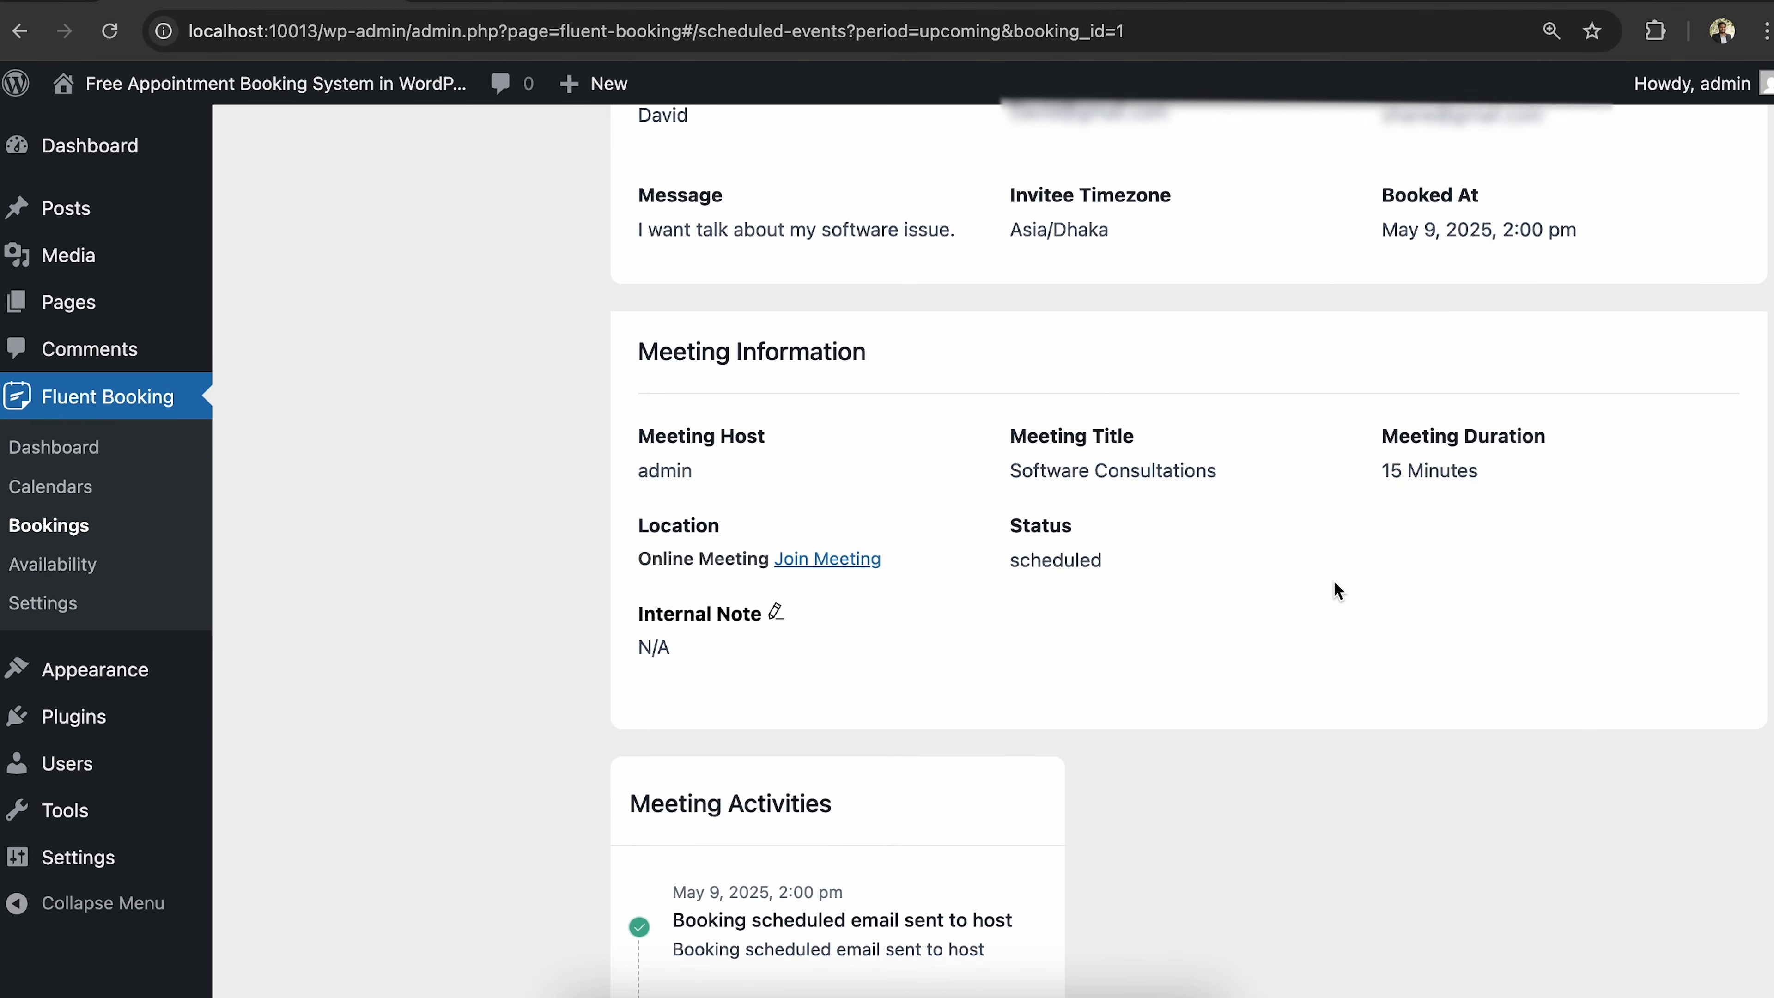
pyautogui.scroll(-5, 1345, 587)
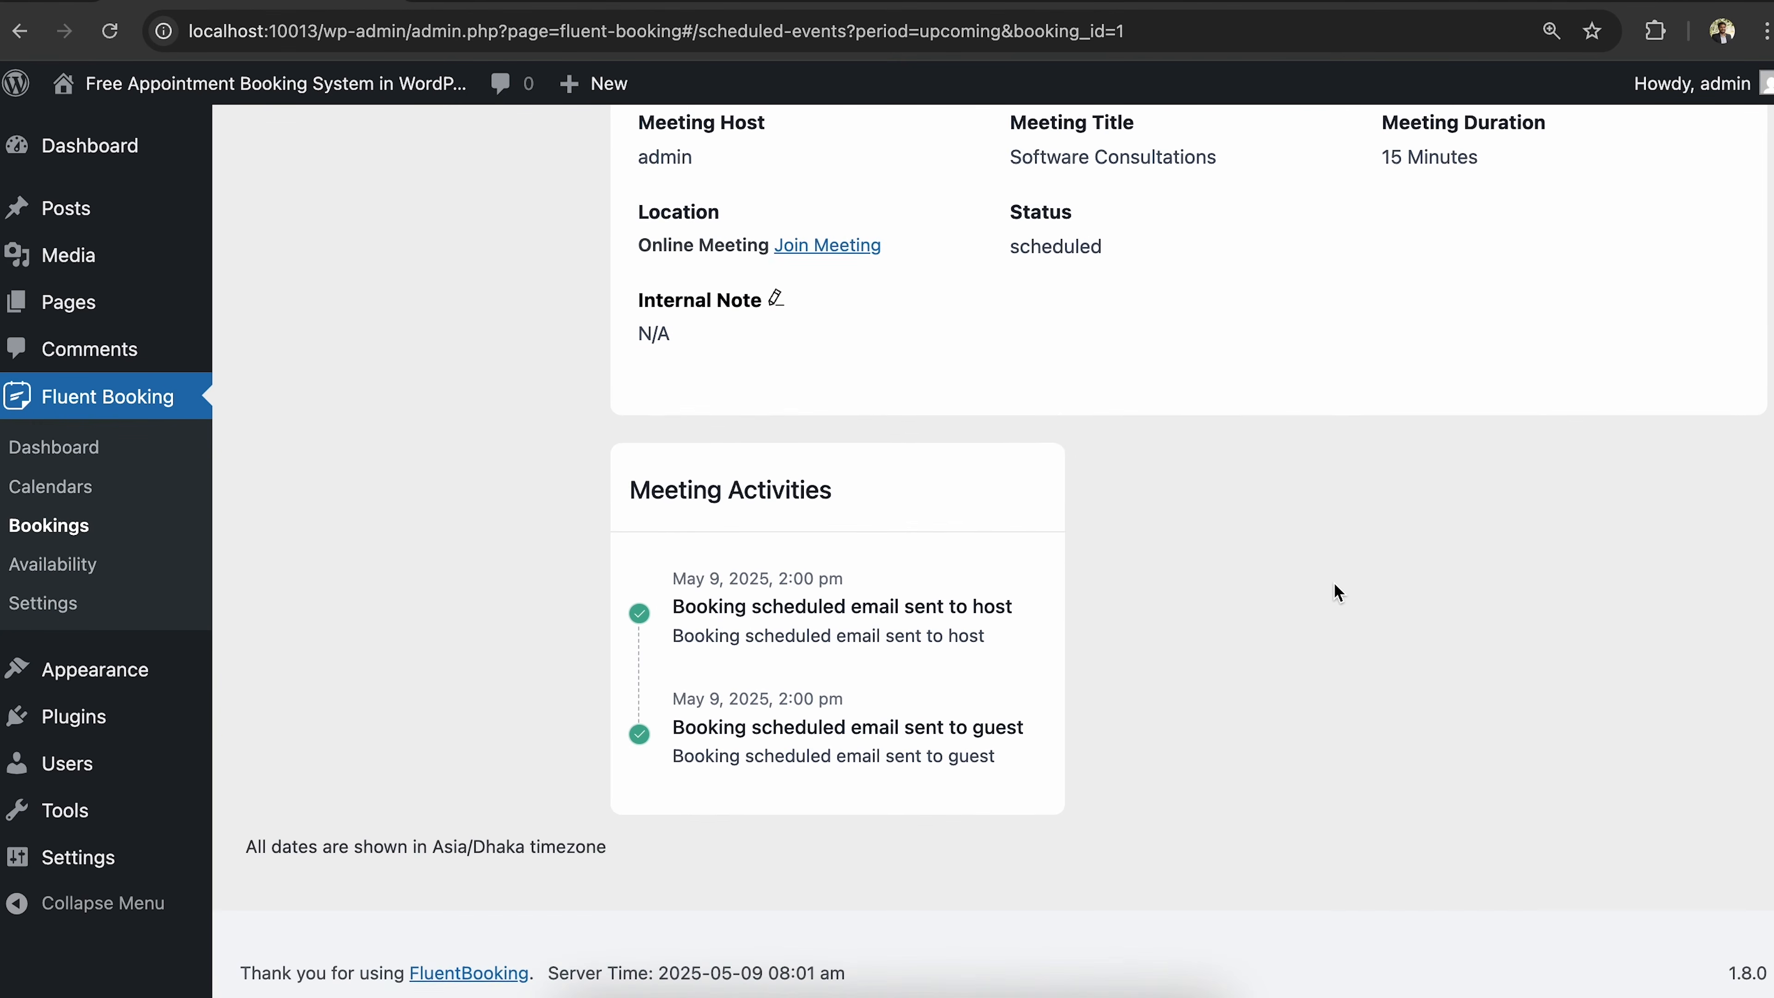
pyautogui.scroll(10, 1337, 593)
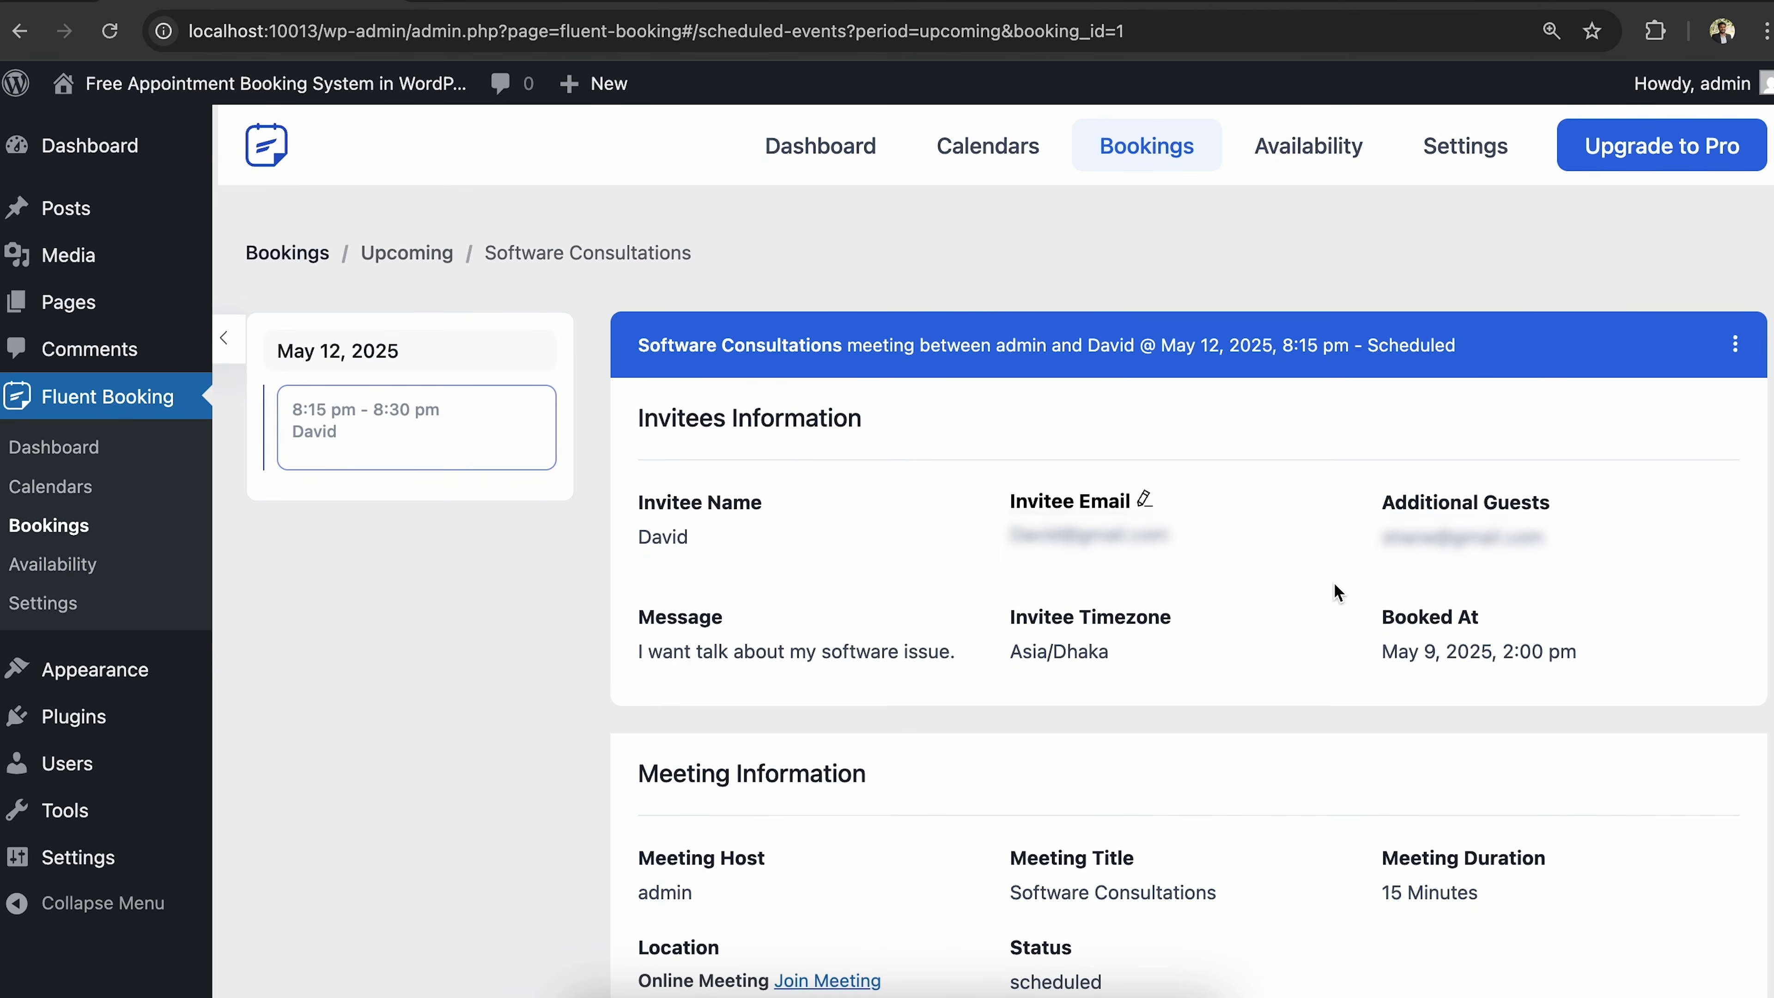